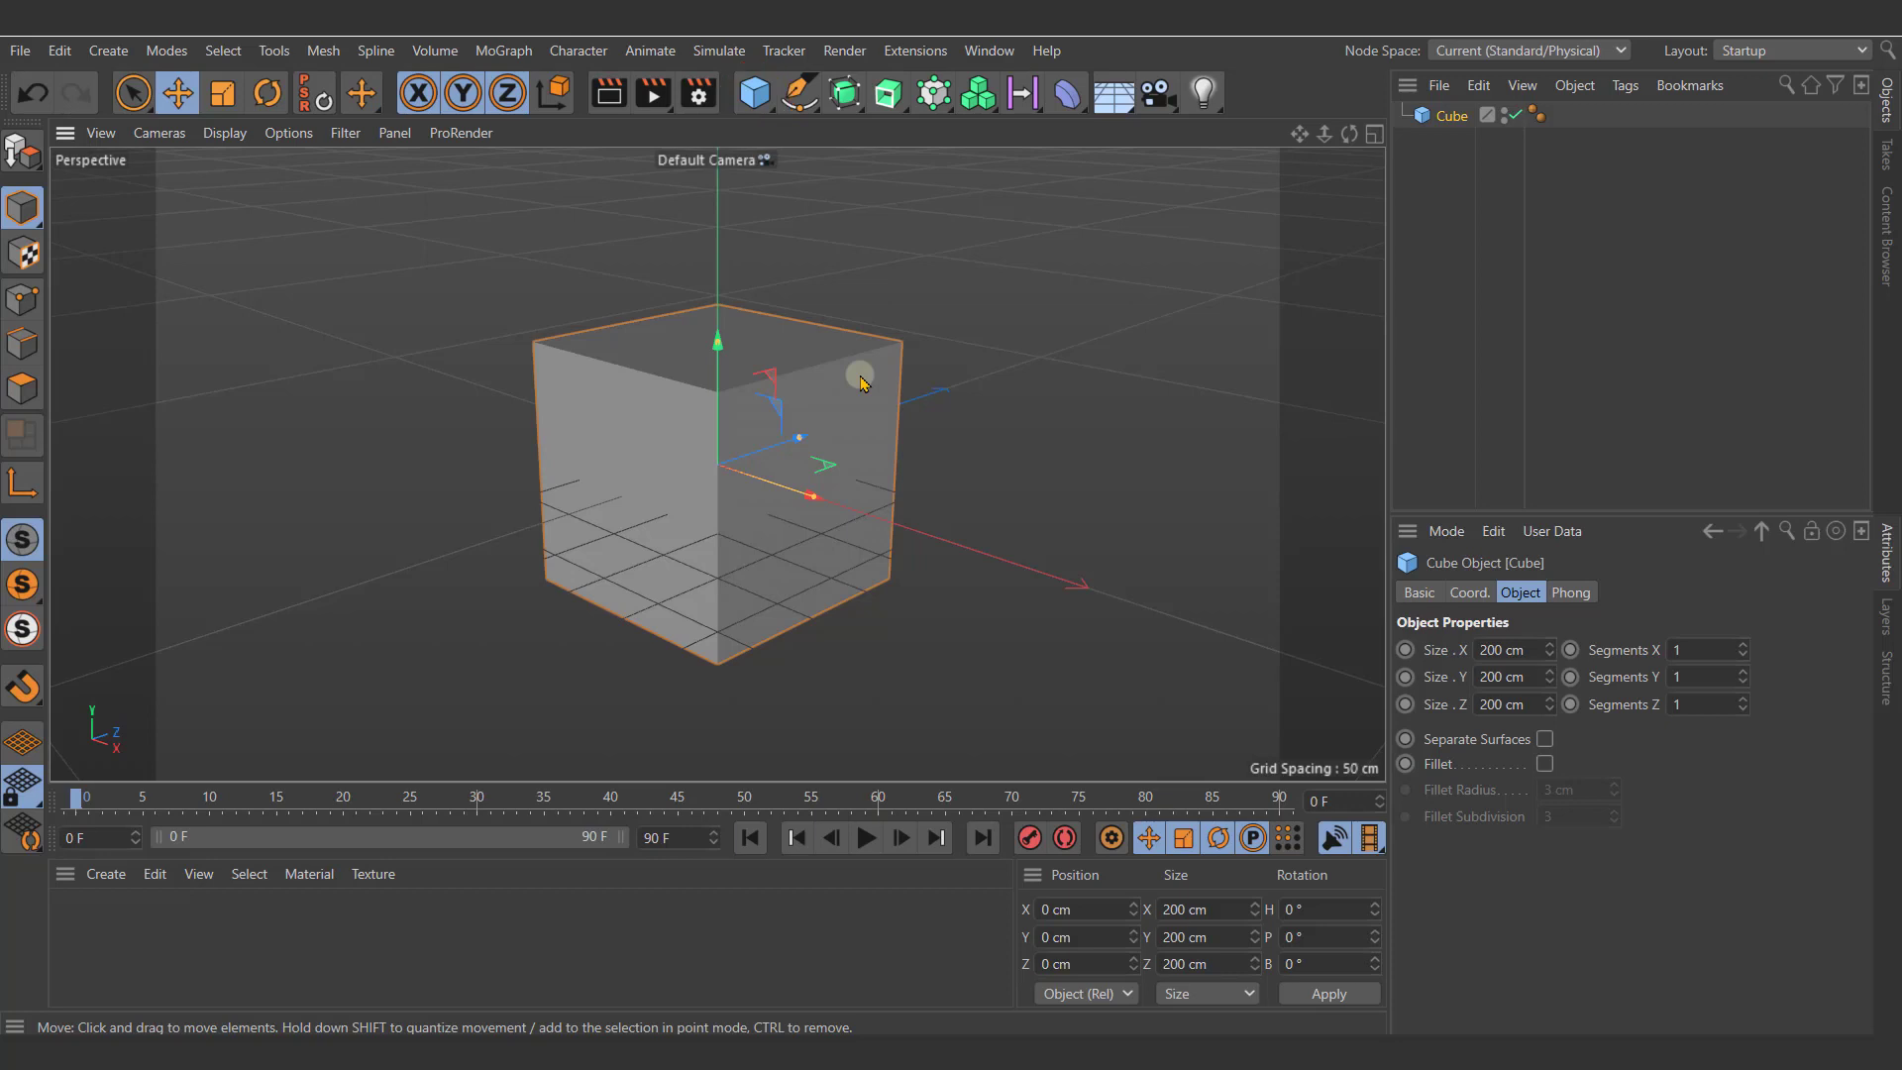
Step: Scale the cube down uniformly to 40 cm on all three axes
{"action": "key", "text": "t"}
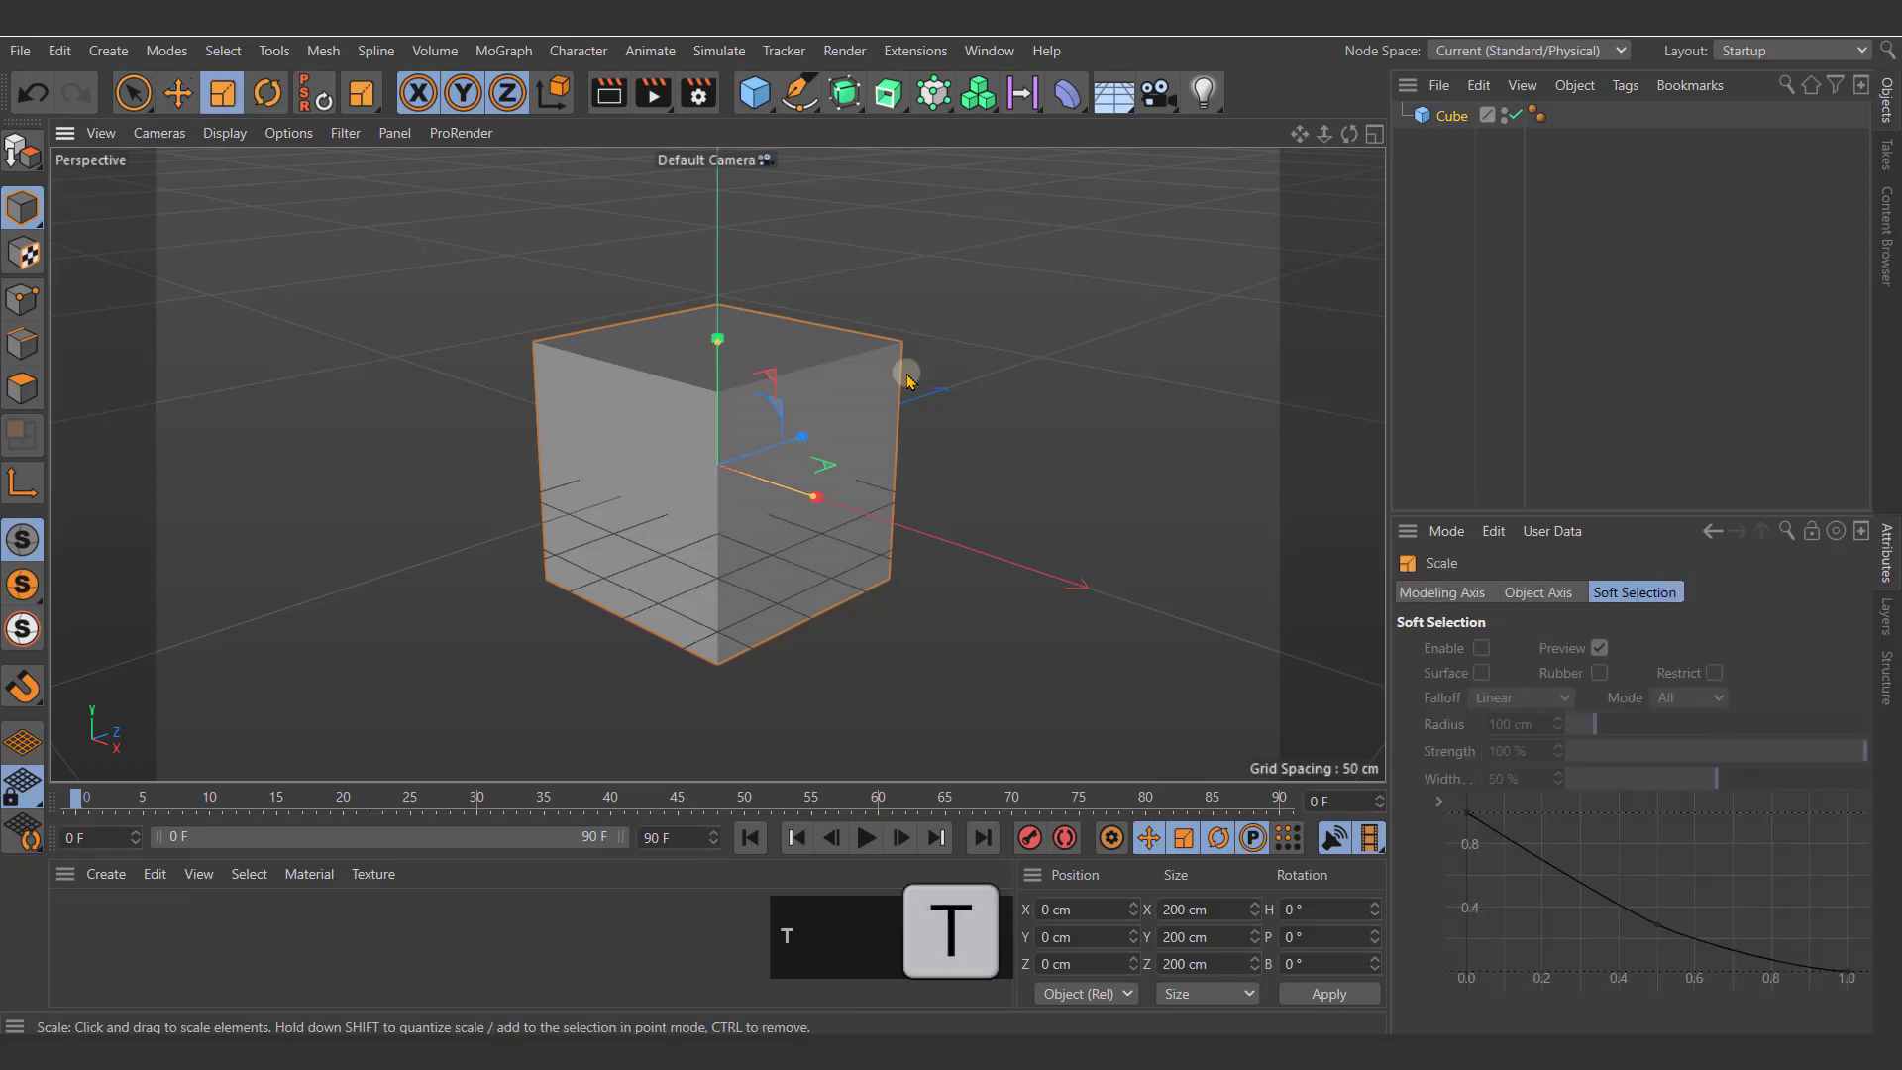
{"action": "left_click", "coordinate": [1065, 288]}
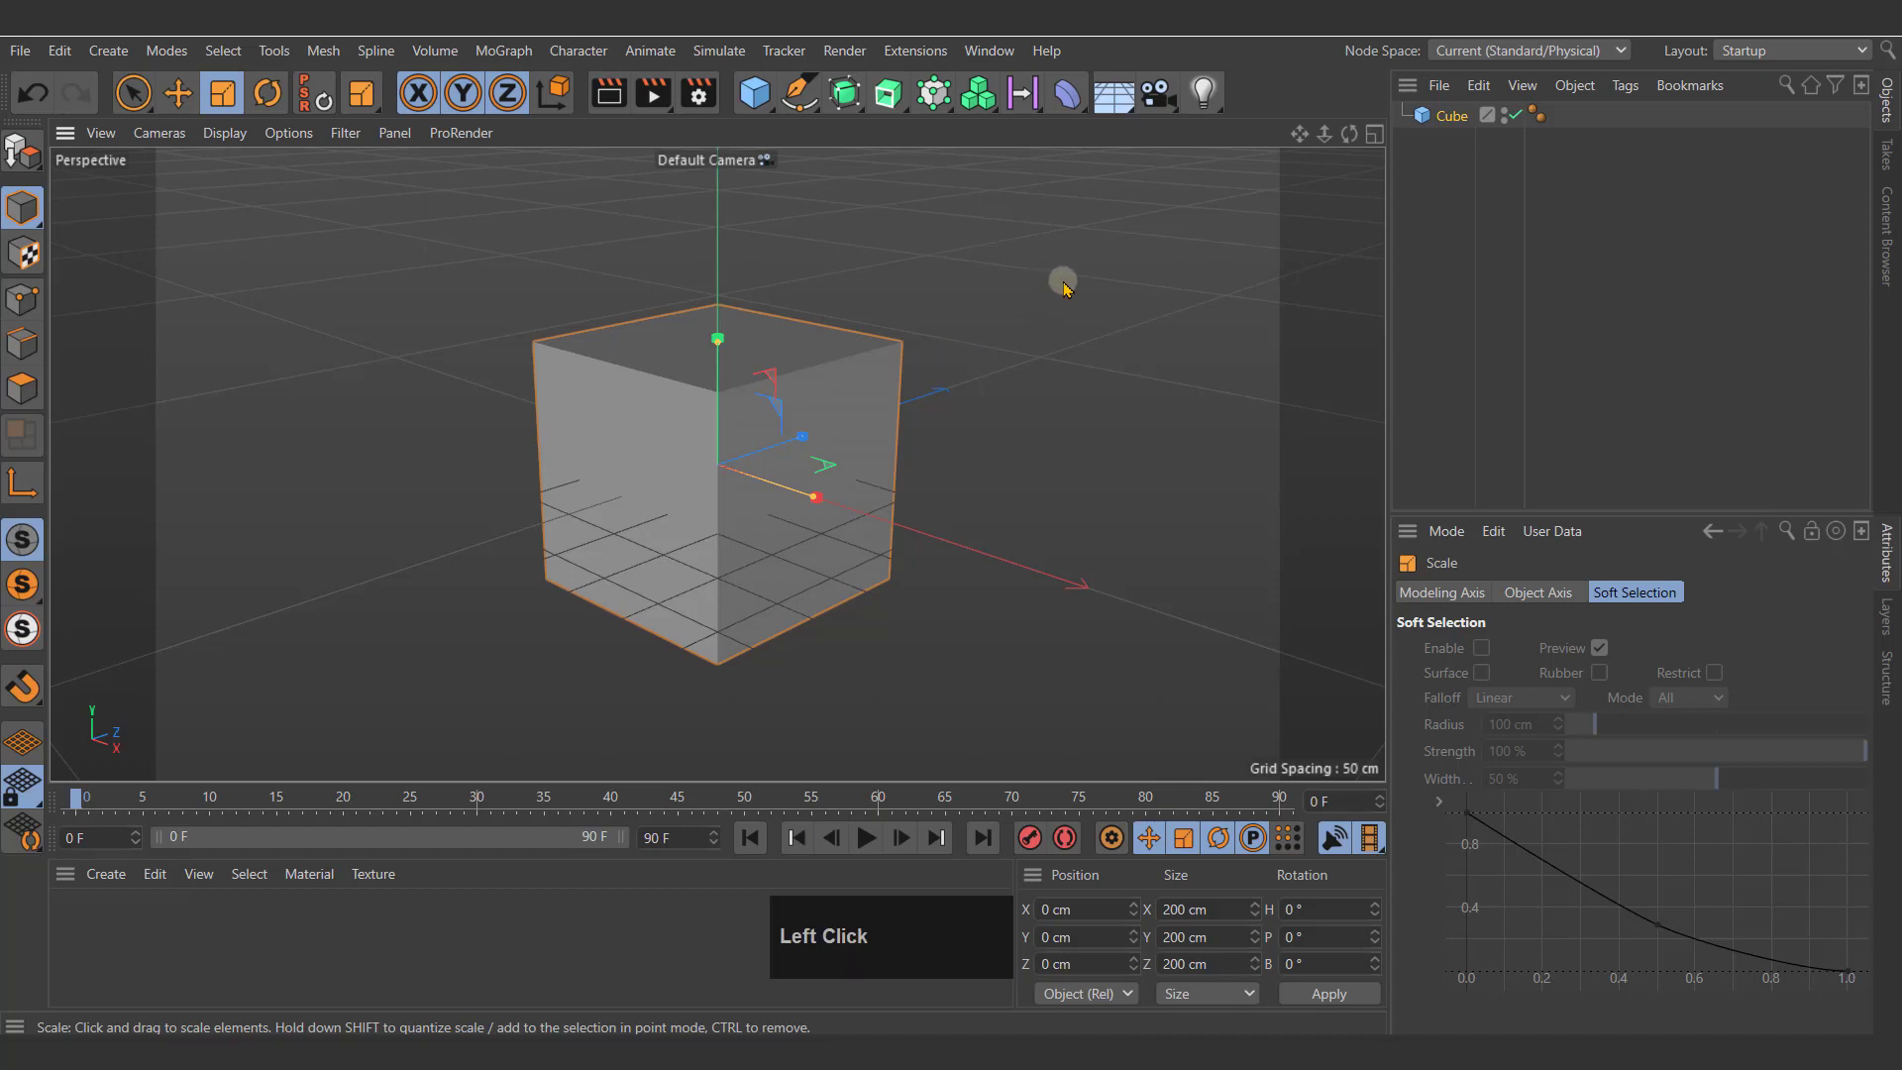
{"action": "mouse_move", "coordinate": [1065, 287]}
{"action": "left_mouse_down"}
{"action": "mouse_move", "coordinate": [807, 462]}
{"action": "mouse_move", "coordinate": [422, 663]}
{"action": "left_mouse_up"}
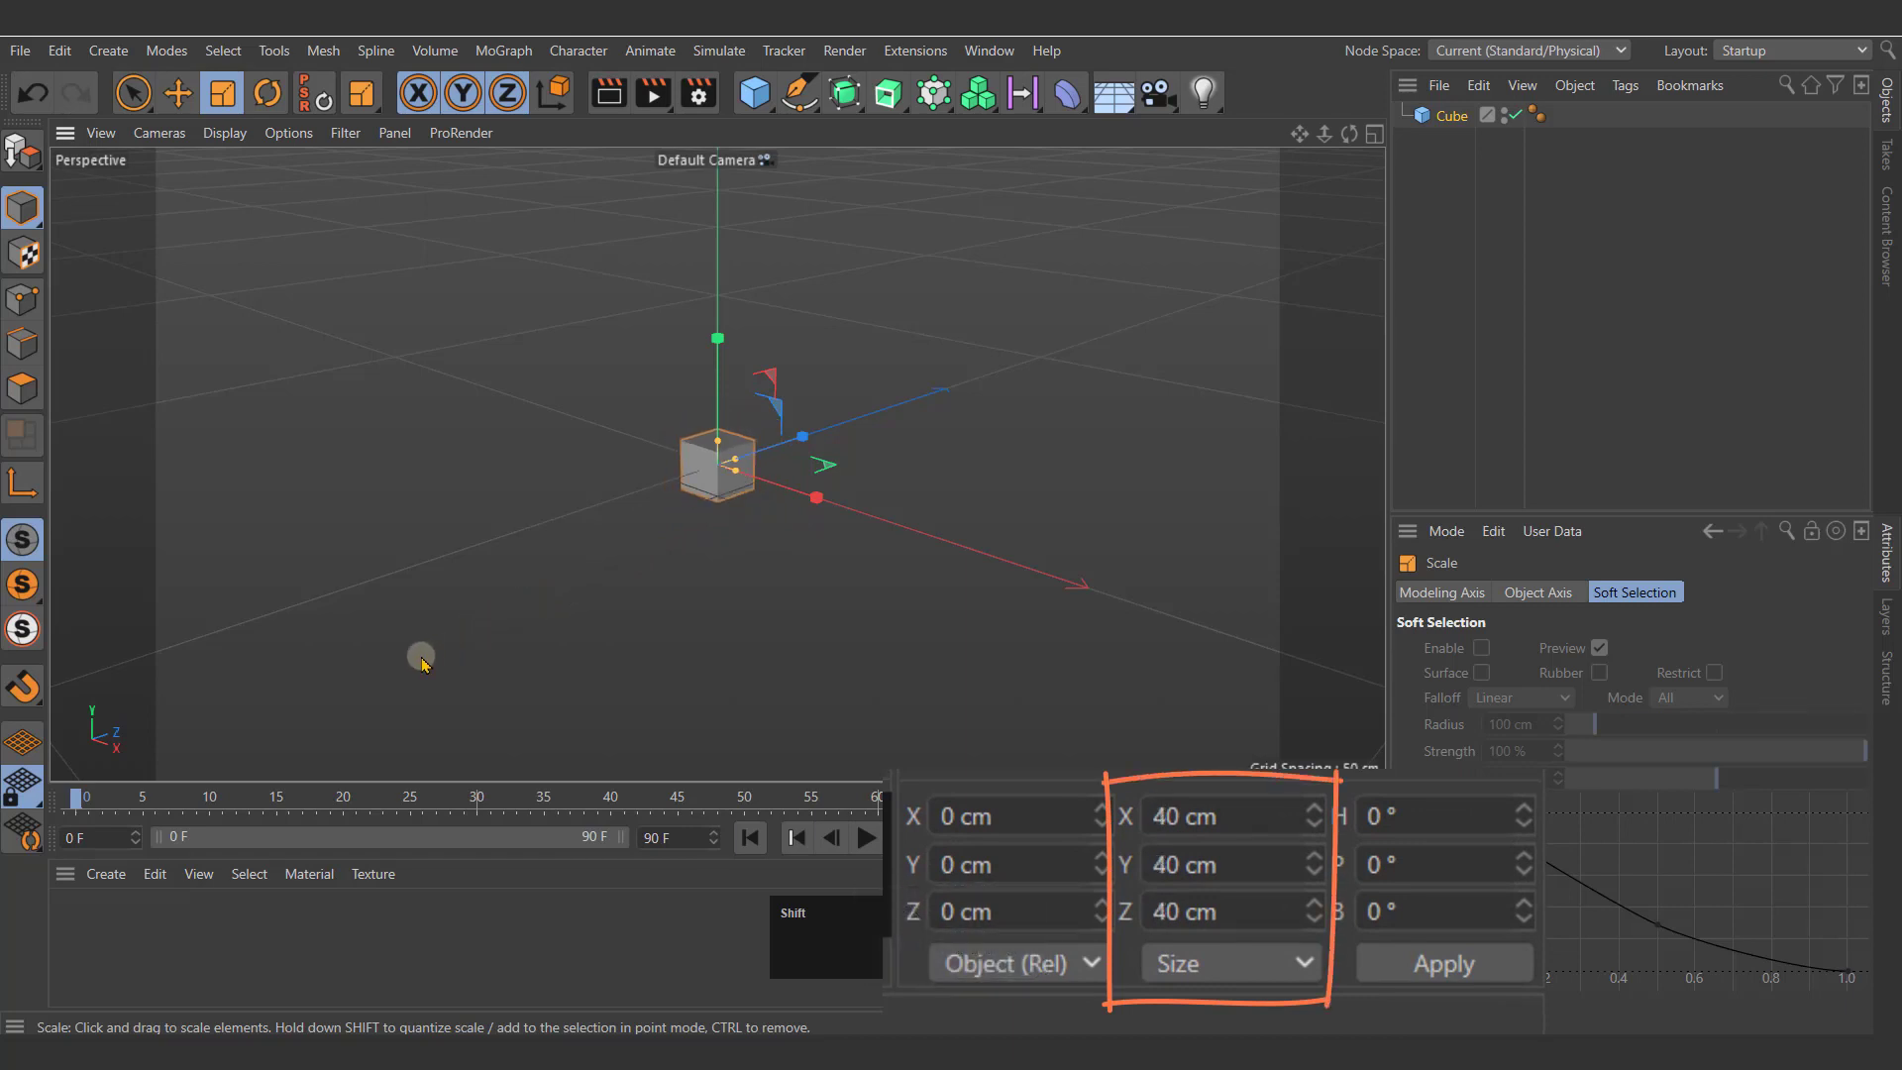
Step: Set the cube's X size to 35 cm and its Y size to 3 cm to form a thin slab
{"action": "right_click_drag", "start_coordinate": [698, 404], "coordinate": [859, 396], "text": "alt"}
{"action": "mouse_move", "coordinate": [879, 442]}
{"action": "middle_mouse_down"}
{"action": "mouse_move", "coordinate": [836, 353]}
{"action": "mouse_move", "coordinate": [892, 439]}
{"action": "middle_mouse_up"}
{"action": "key", "text": "e"}
{"action": "left_click", "coordinate": [1451, 117]}
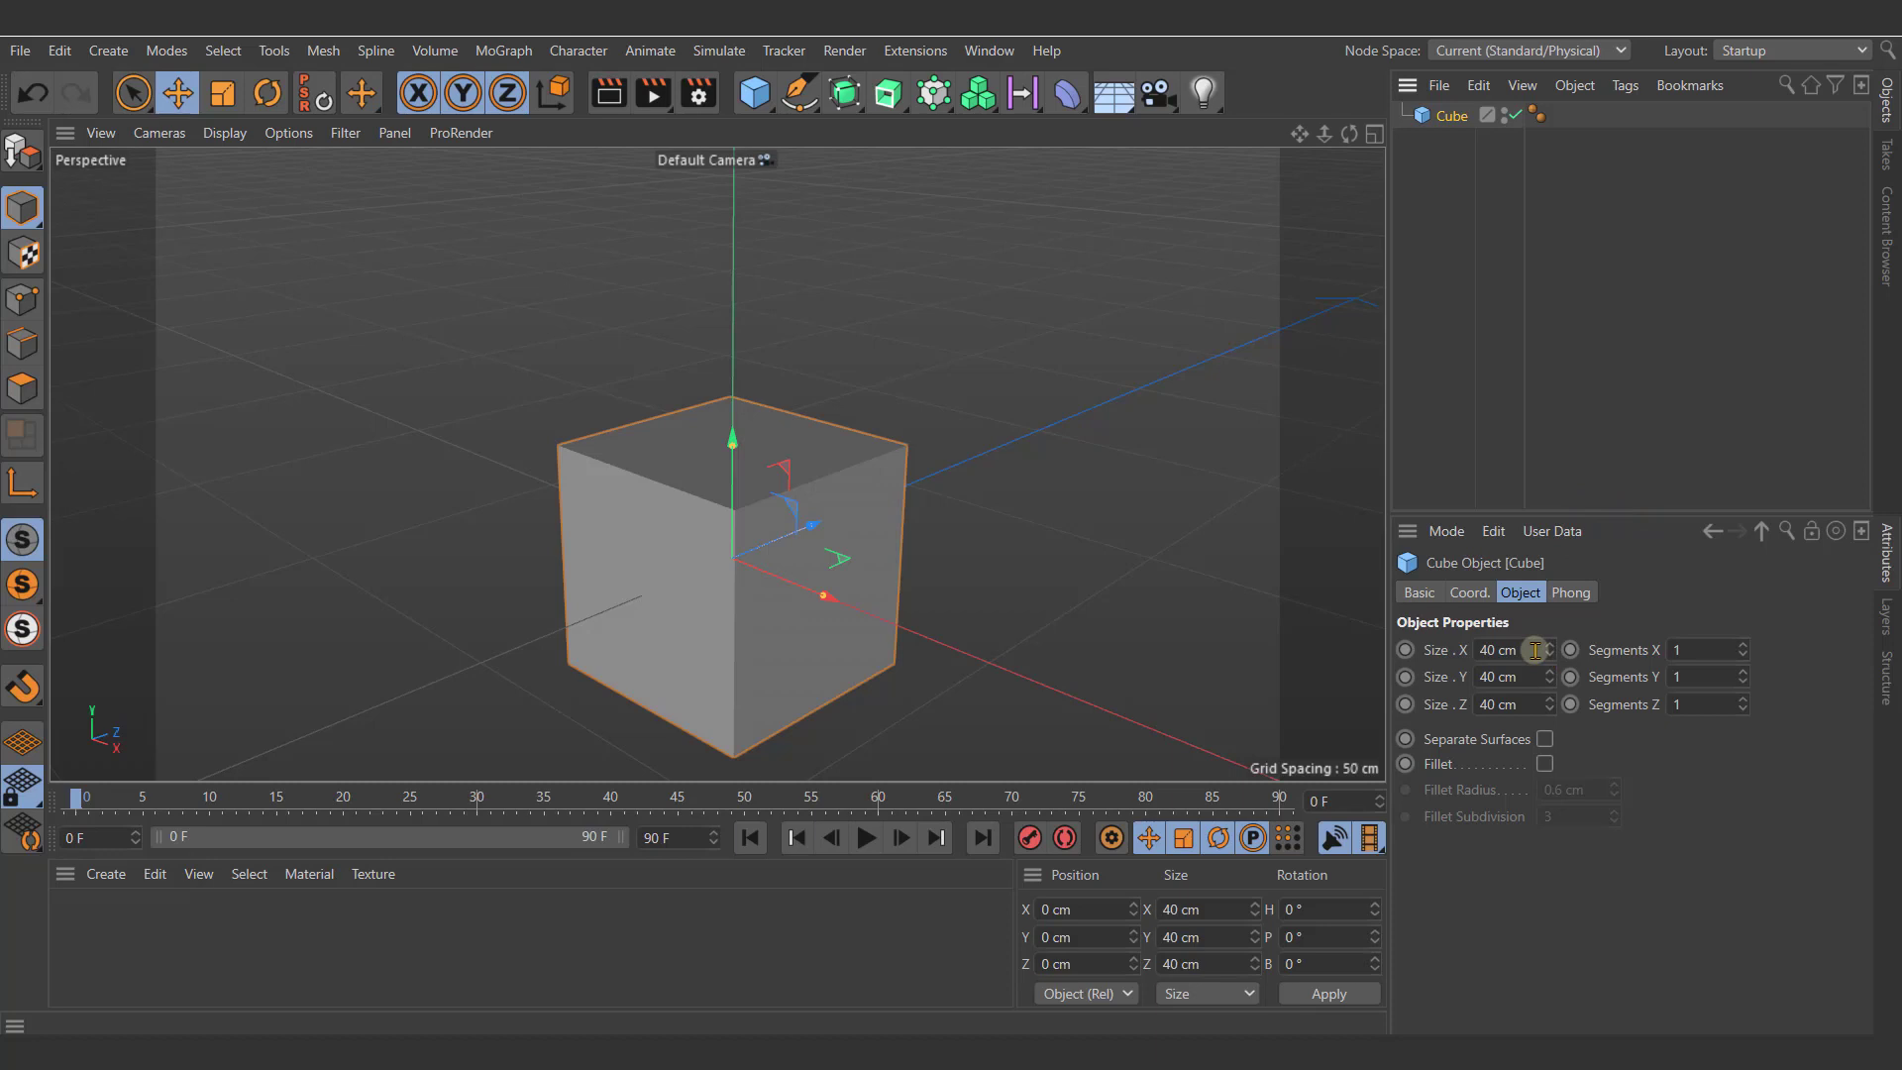
{"action": "left_click_drag", "start_coordinate": [1535, 651], "coordinate": [1434, 664]}
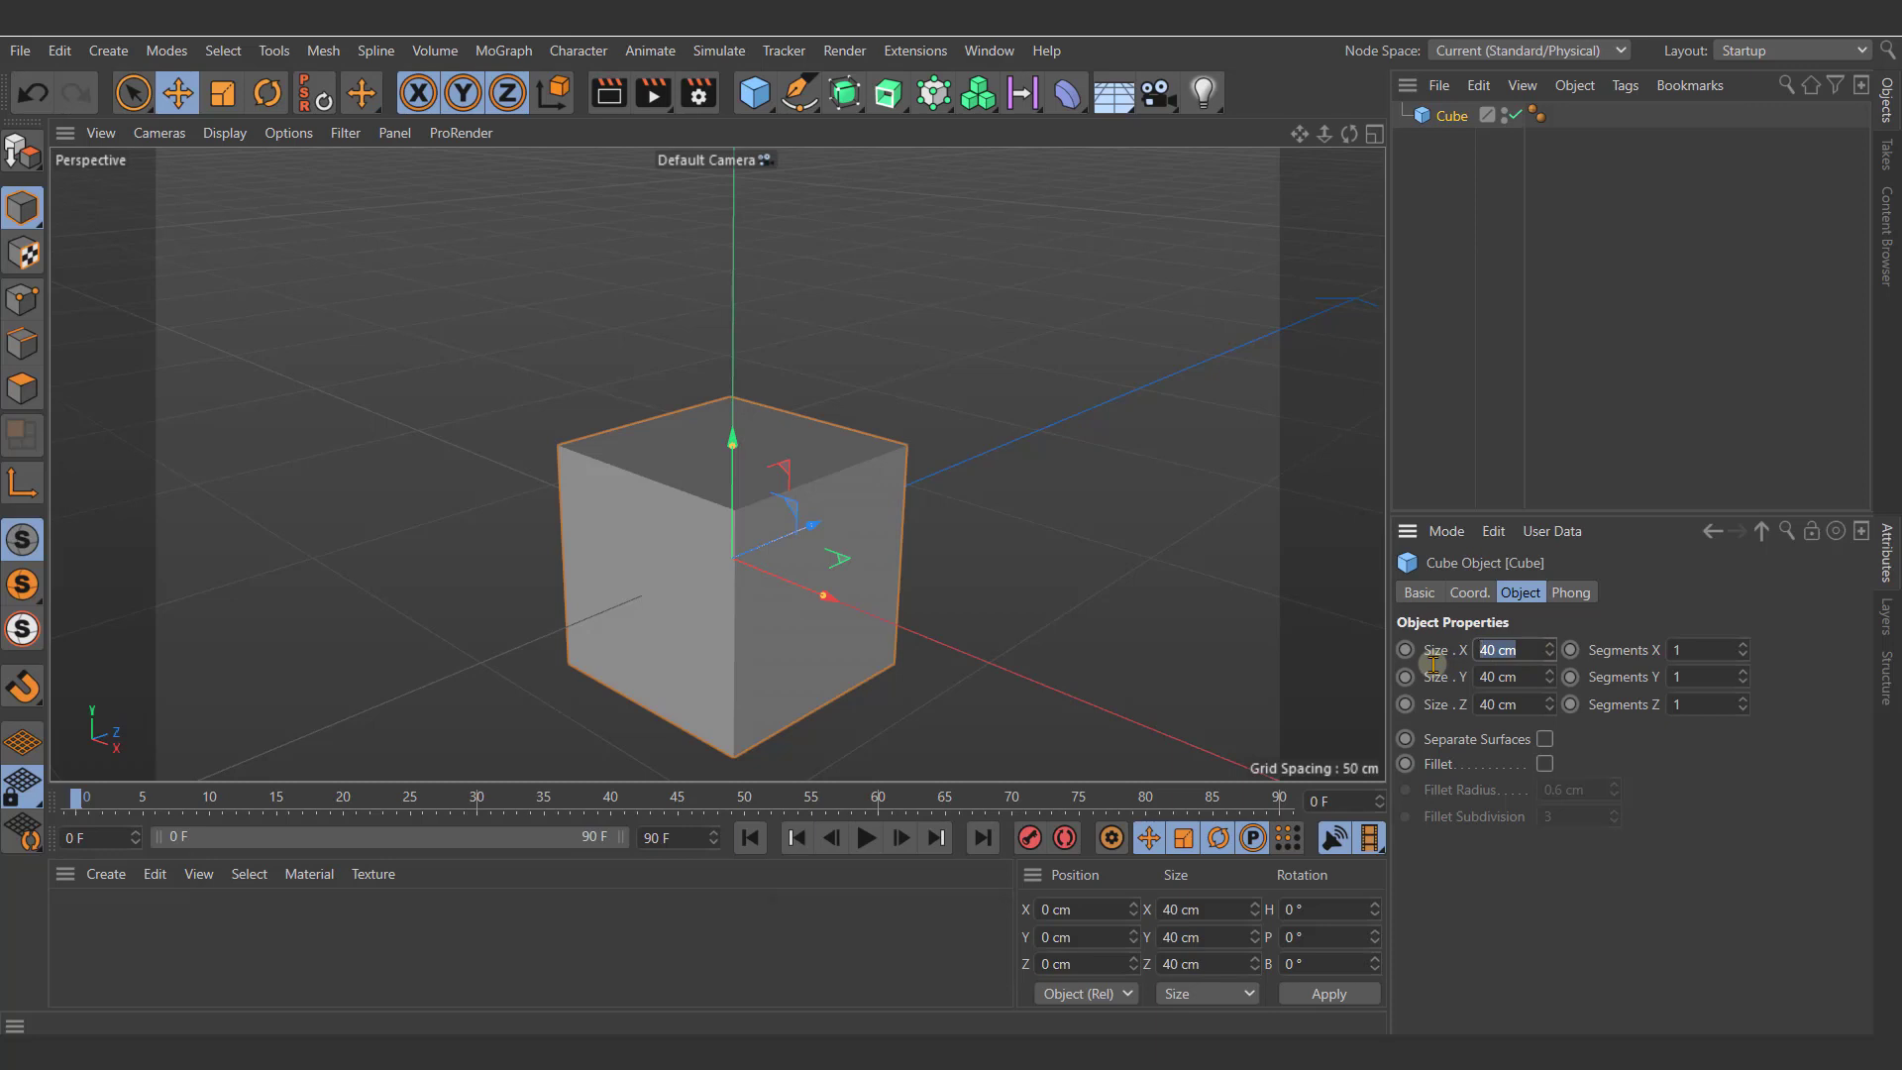
{"action": "type", "text": "35"}
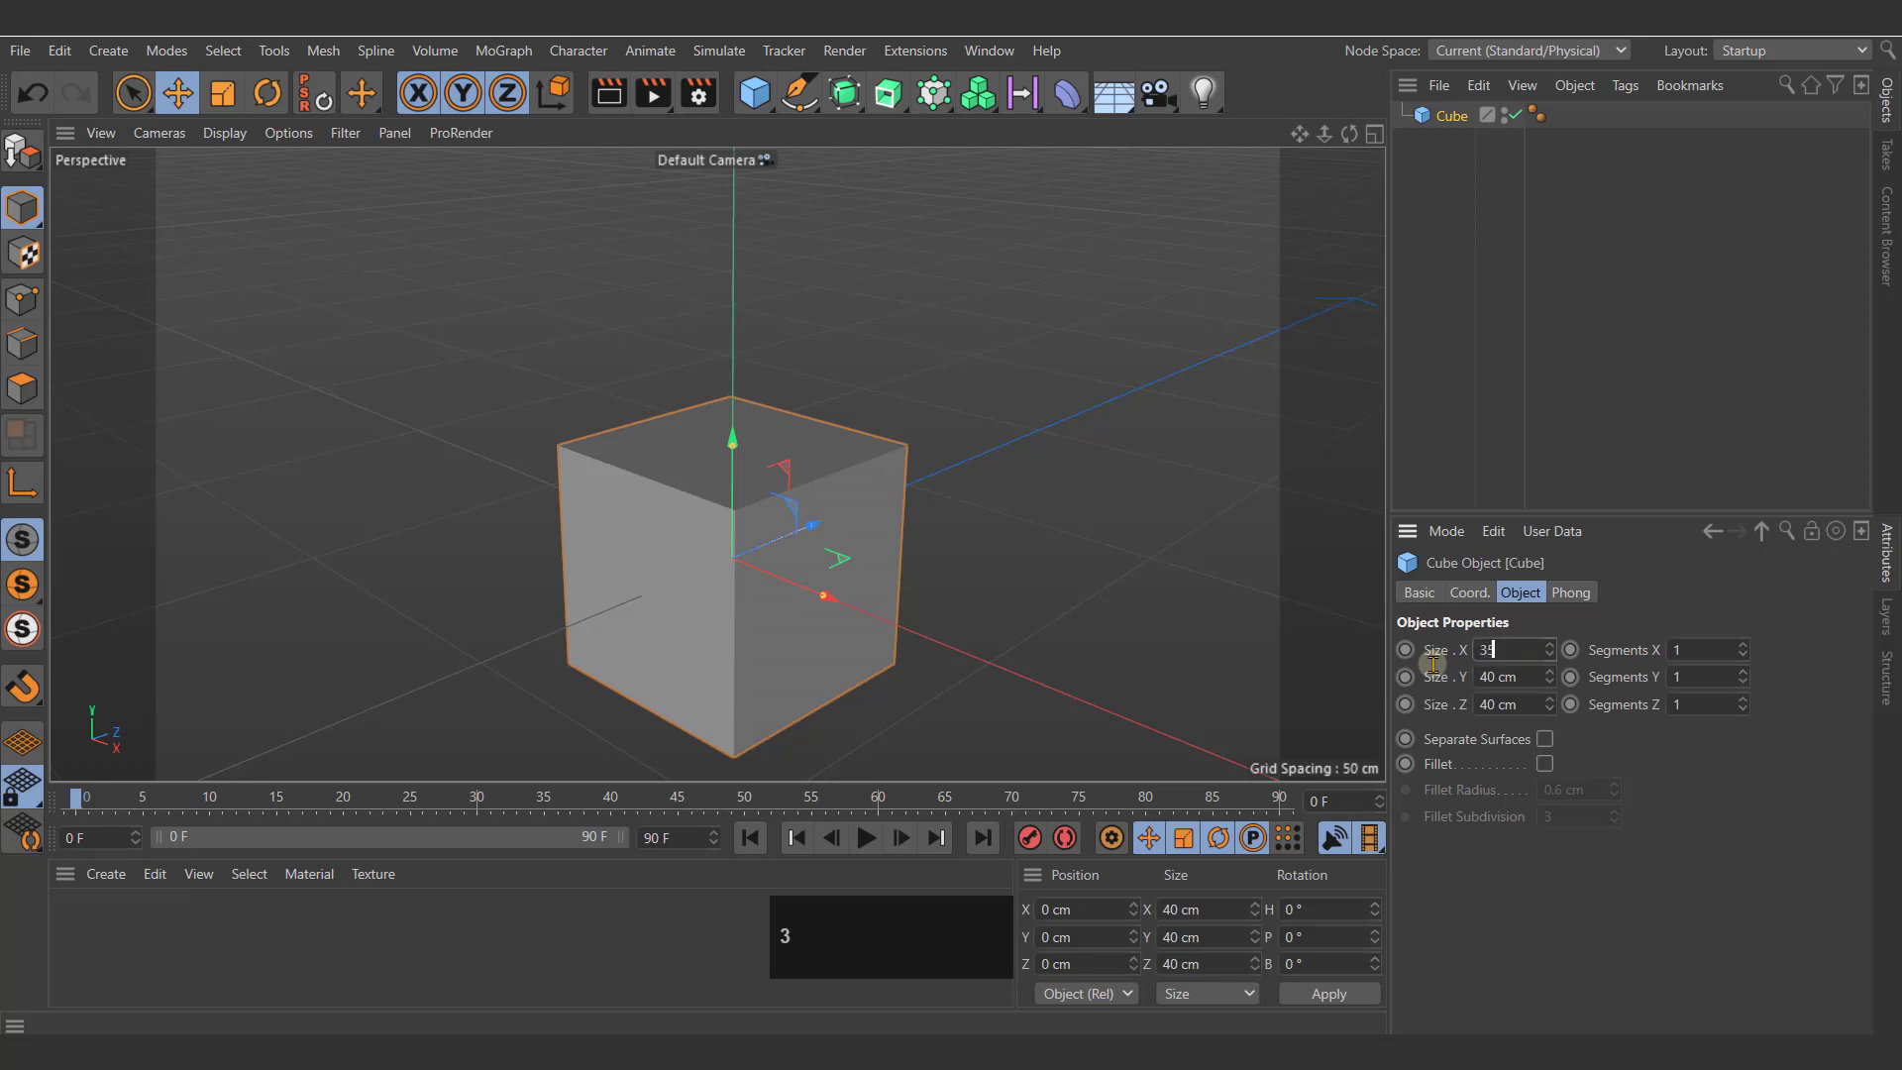
{"action": "key", "text": "Return"}
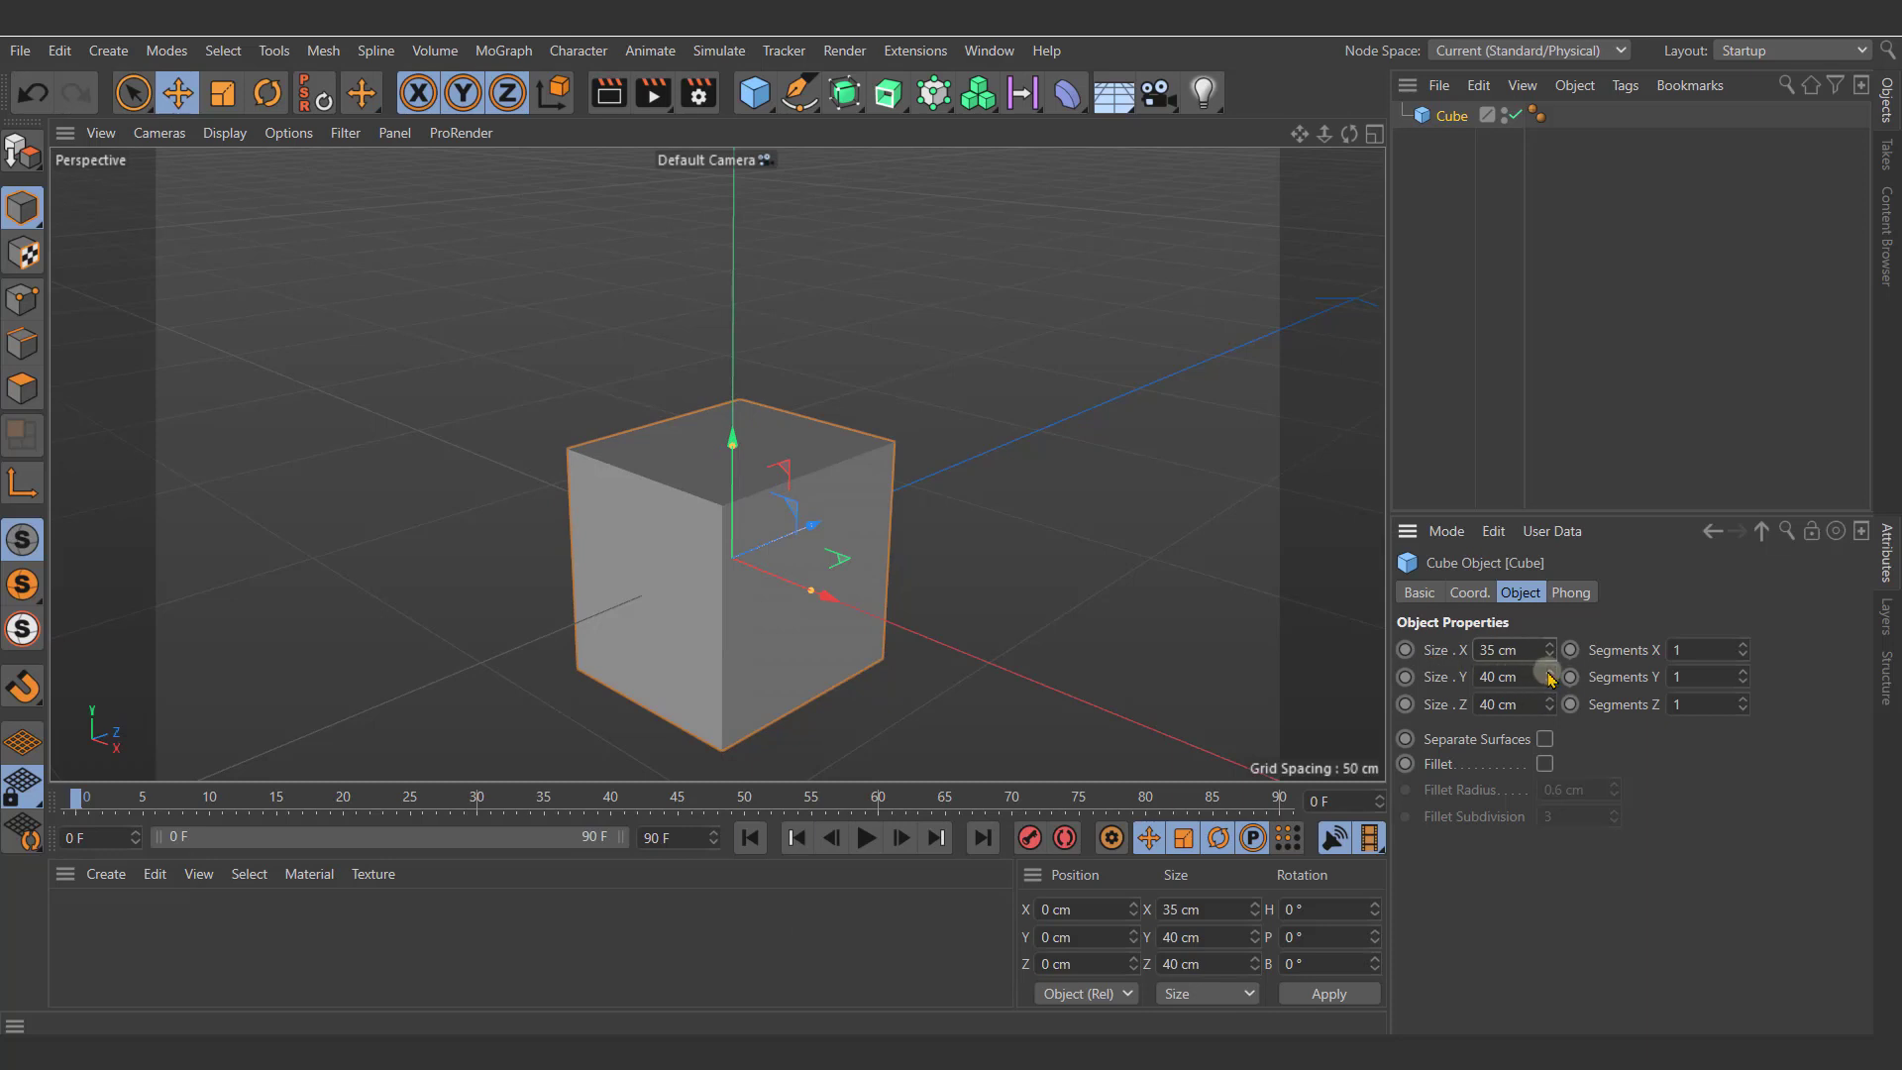
{"action": "left_click_drag", "start_coordinate": [1550, 678], "coordinate": [1548, 671]}
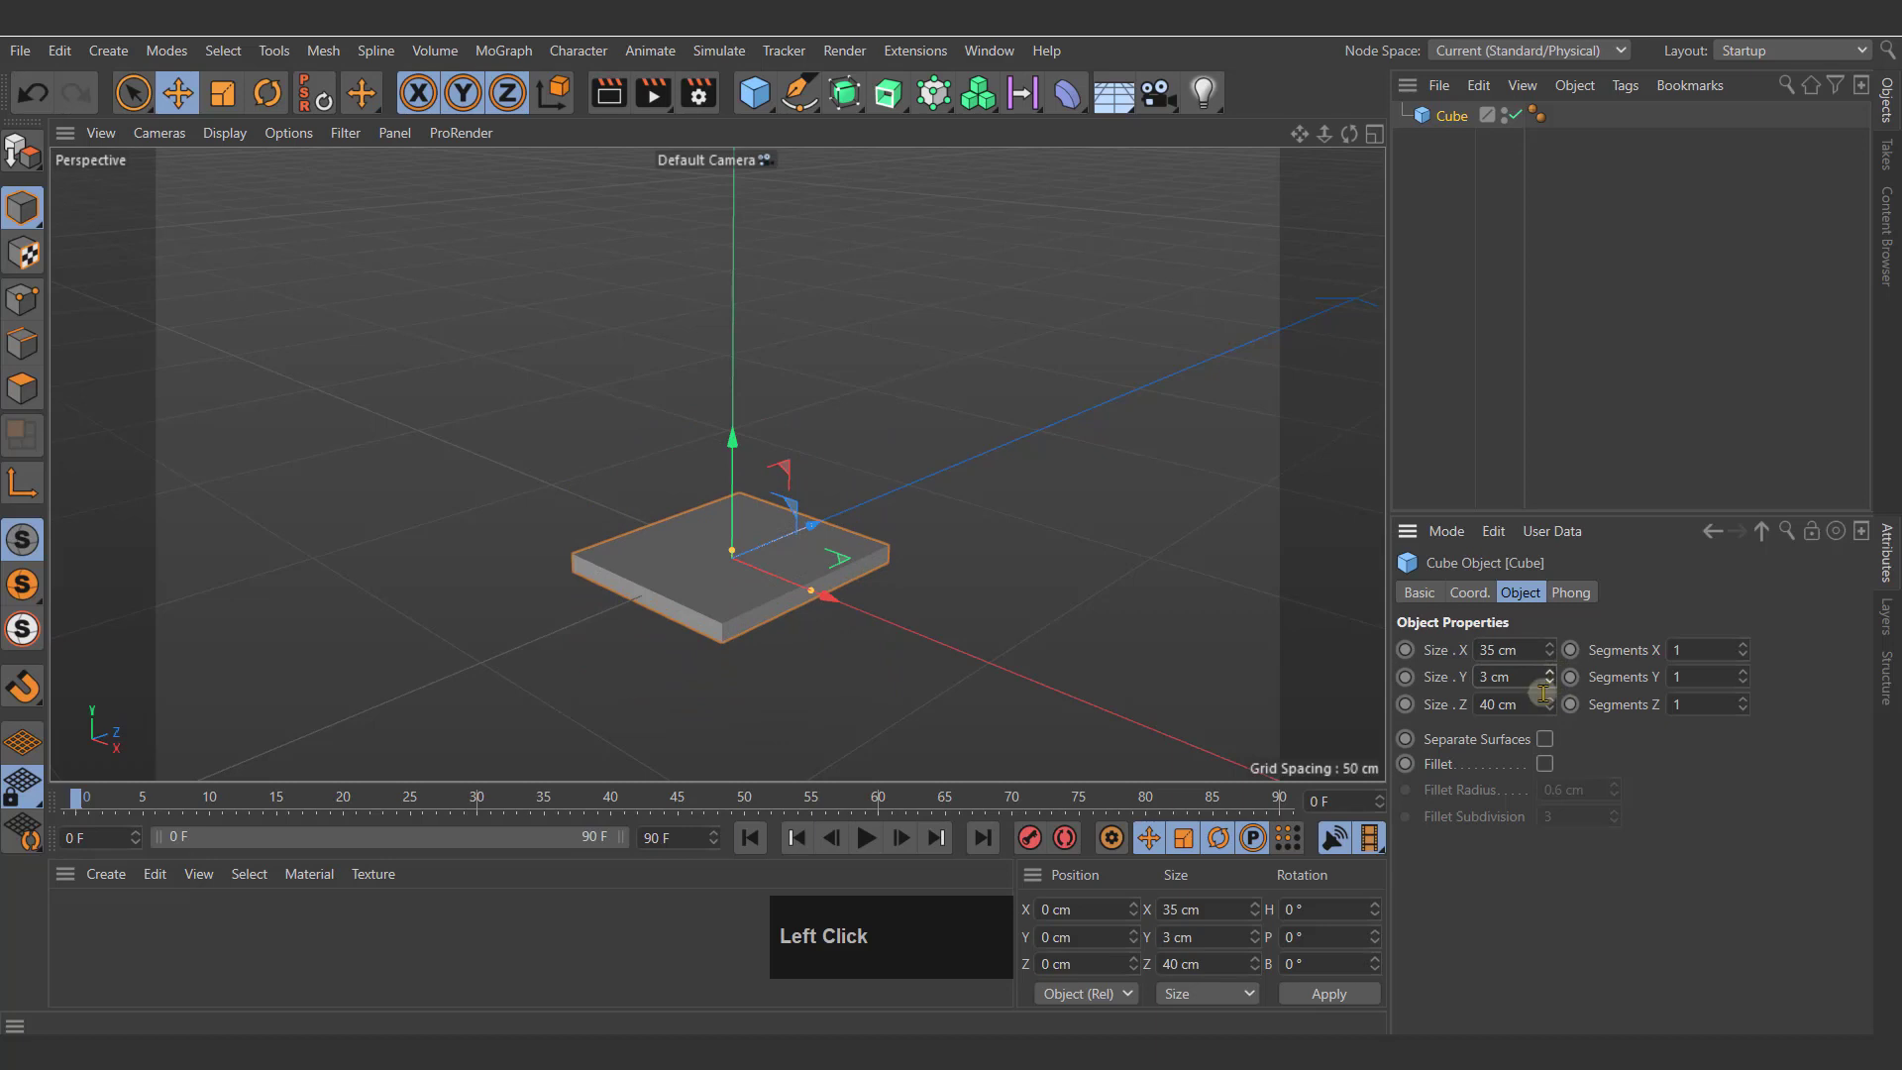
Step: Reduce the slab's depth along Z and set its Z size to exactly 38 cm
{"action": "left_click", "coordinate": [1027, 518]}
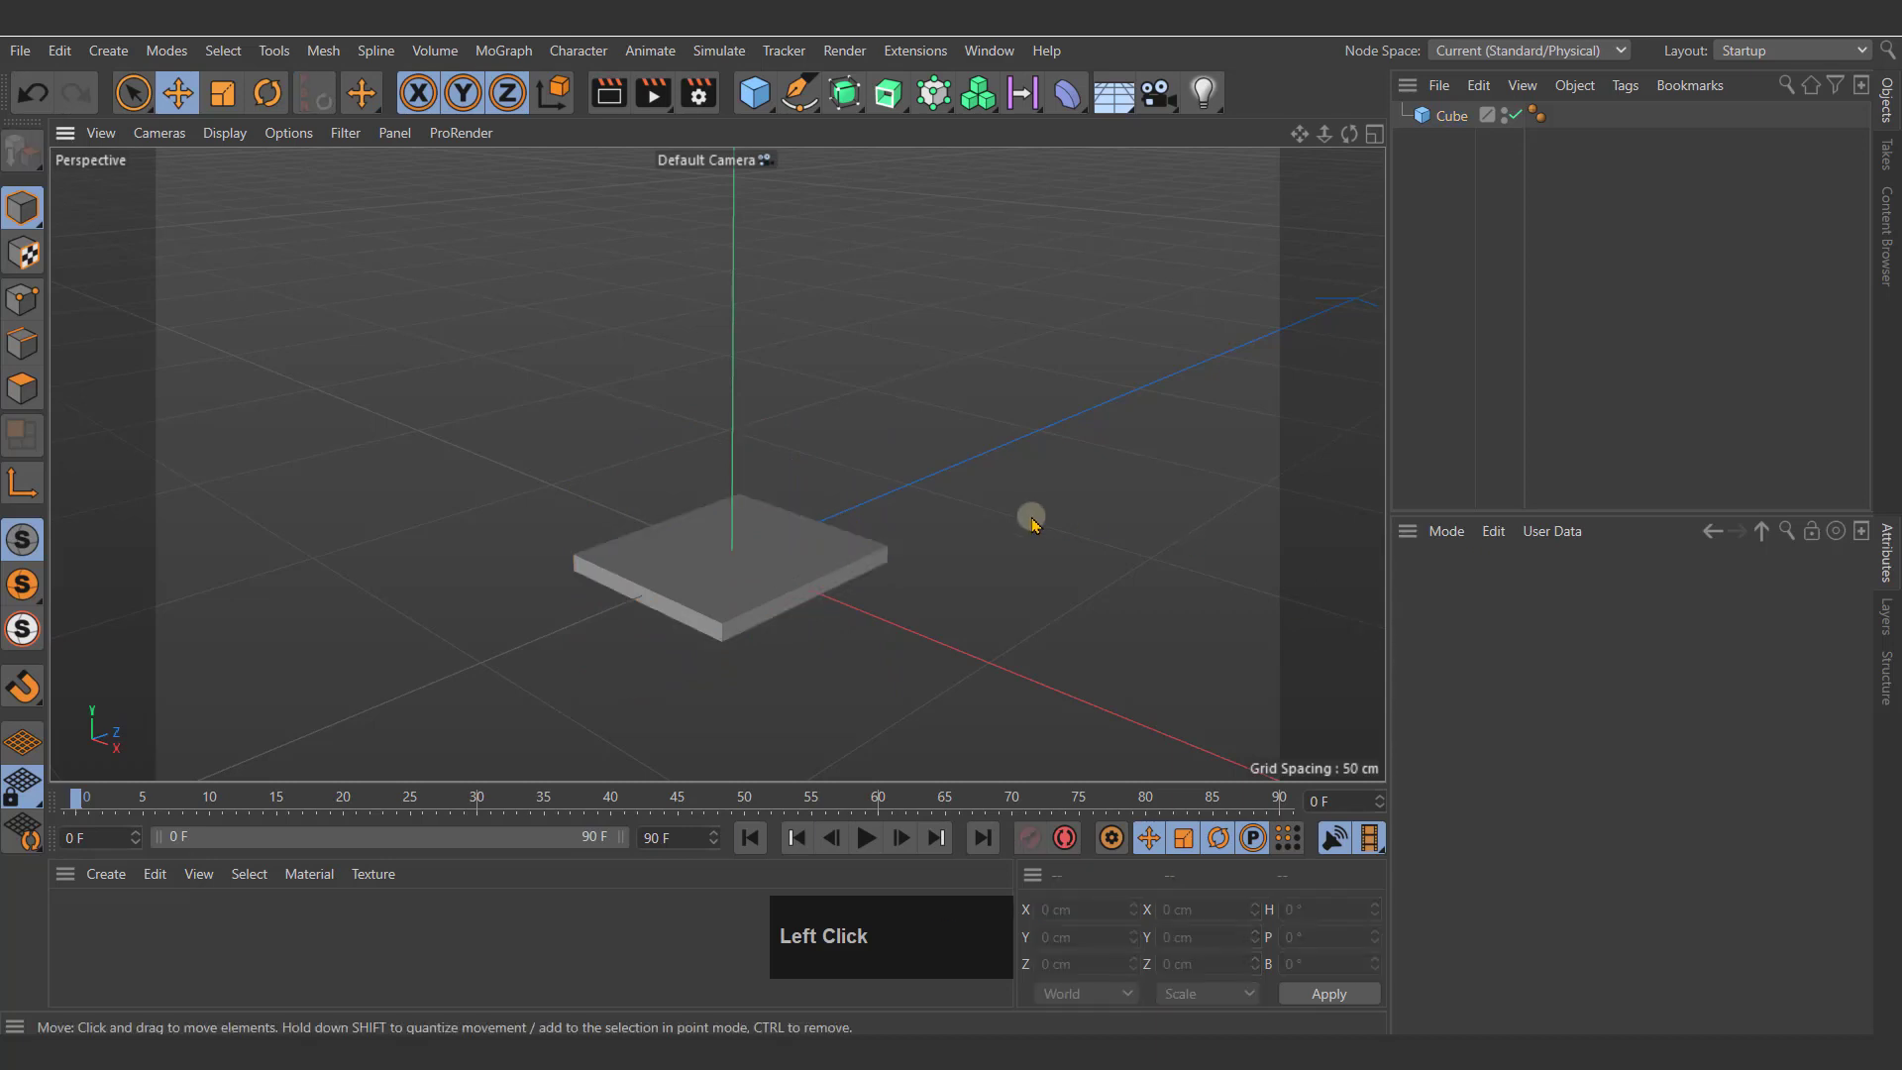
{"action": "left_click", "coordinate": [864, 556]}
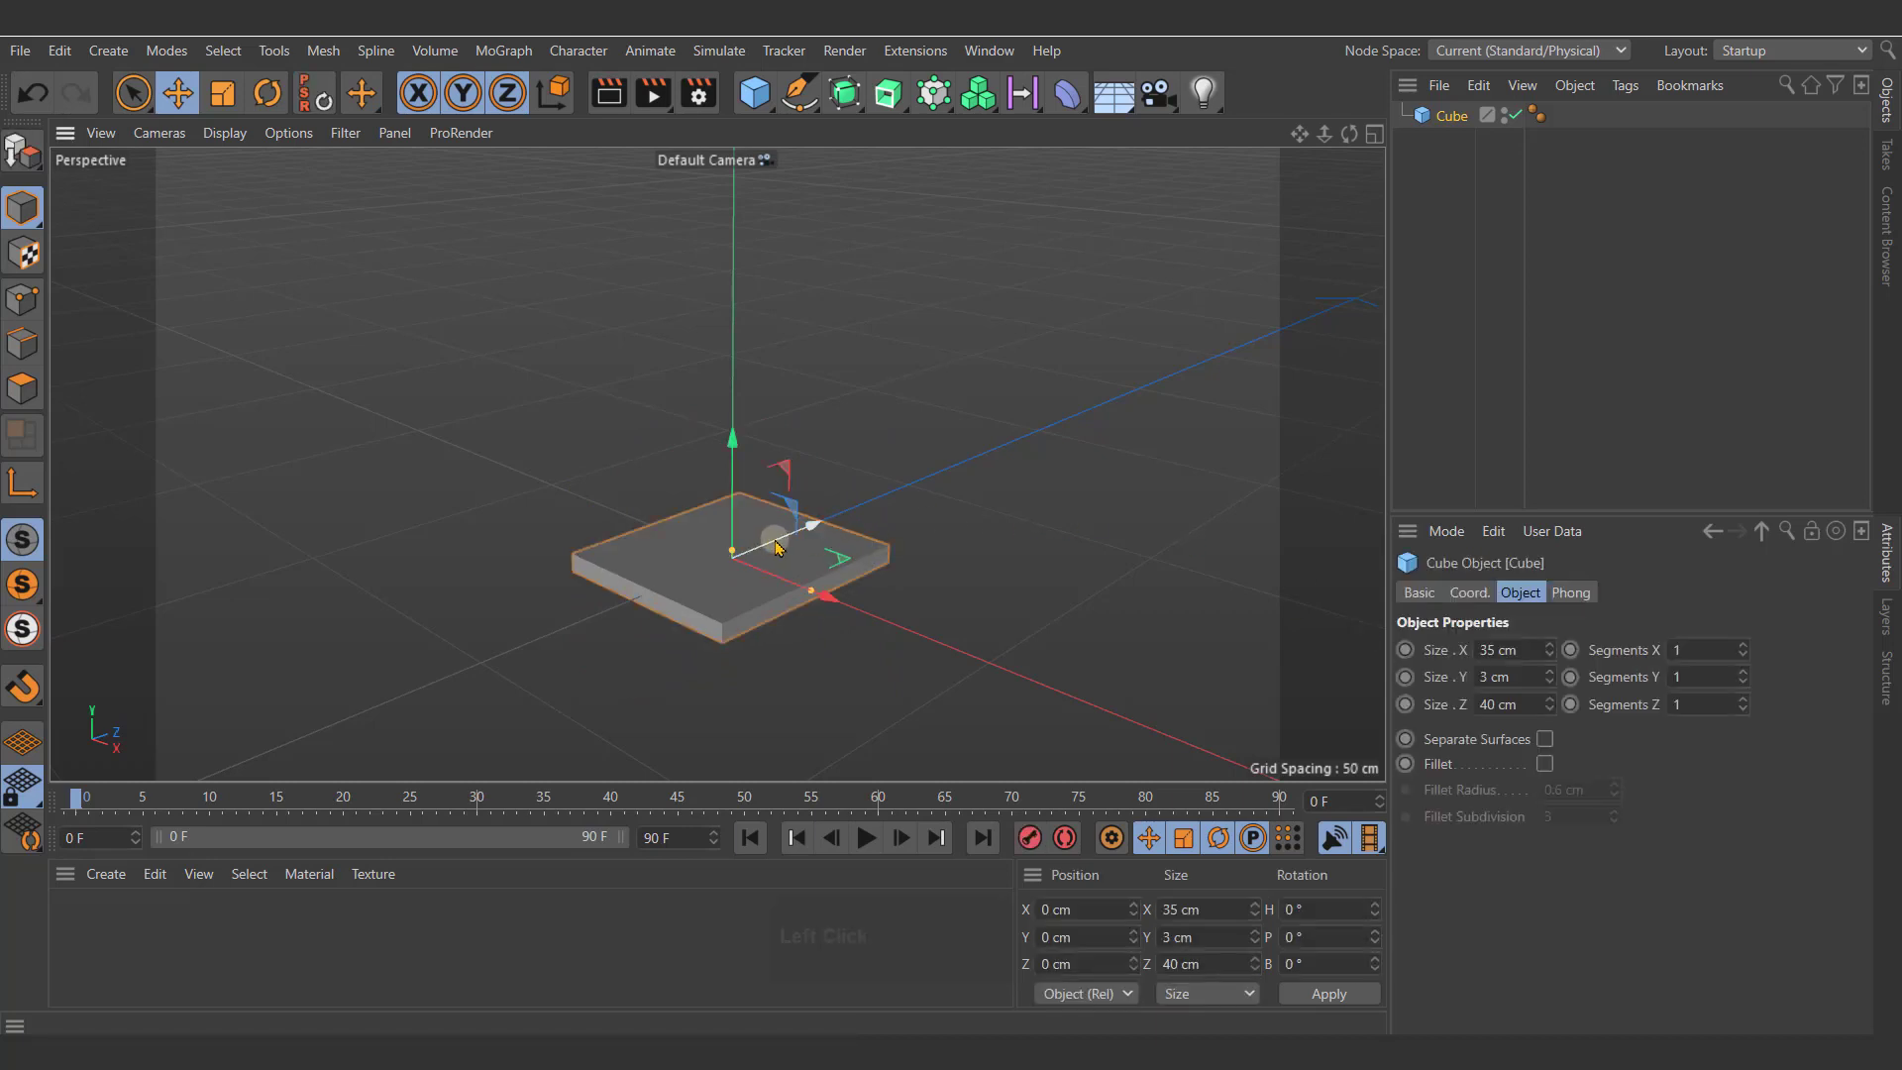
{"action": "left_click_drag", "start_coordinate": [812, 530], "coordinate": [786, 544], "text": "alt"}
{"action": "right_click_drag", "start_coordinate": [786, 544], "coordinate": [906, 525], "text": "alt"}
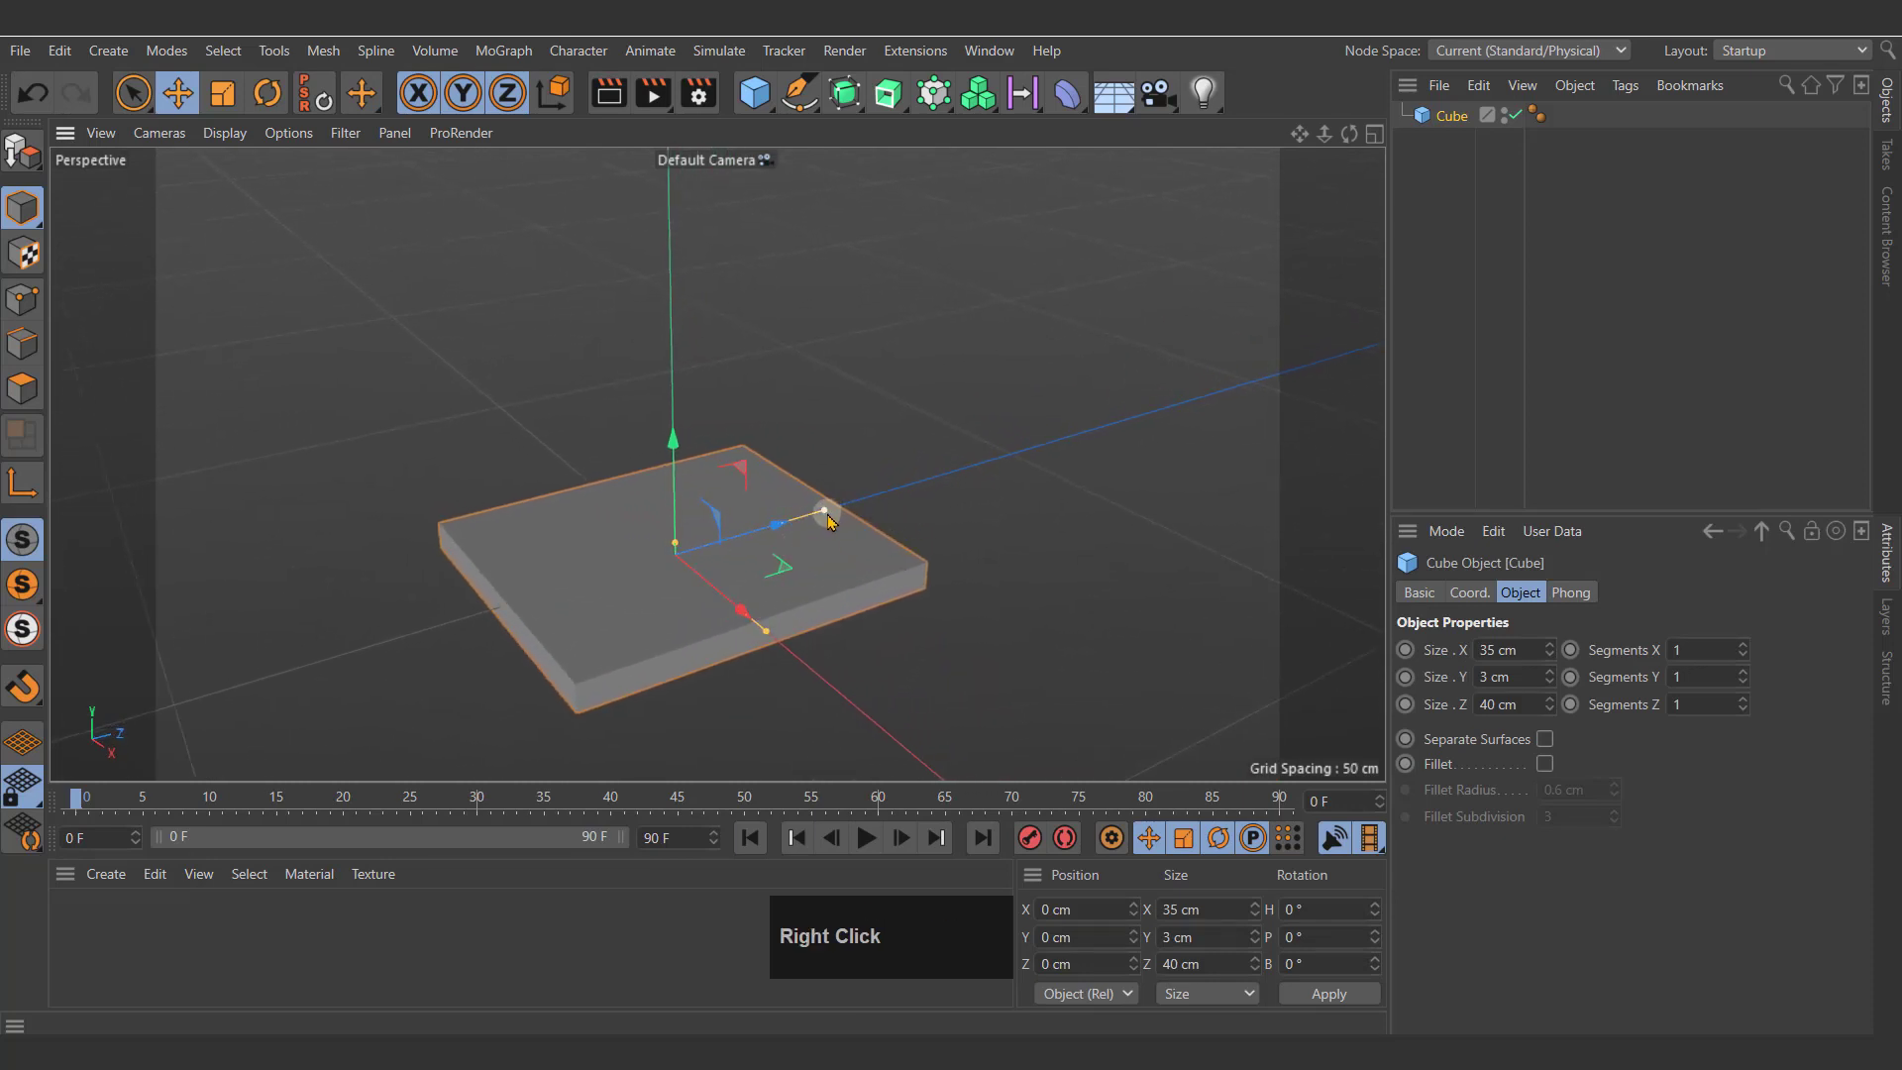
{"action": "left_click_drag", "start_coordinate": [822, 509], "coordinate": [818, 512]}
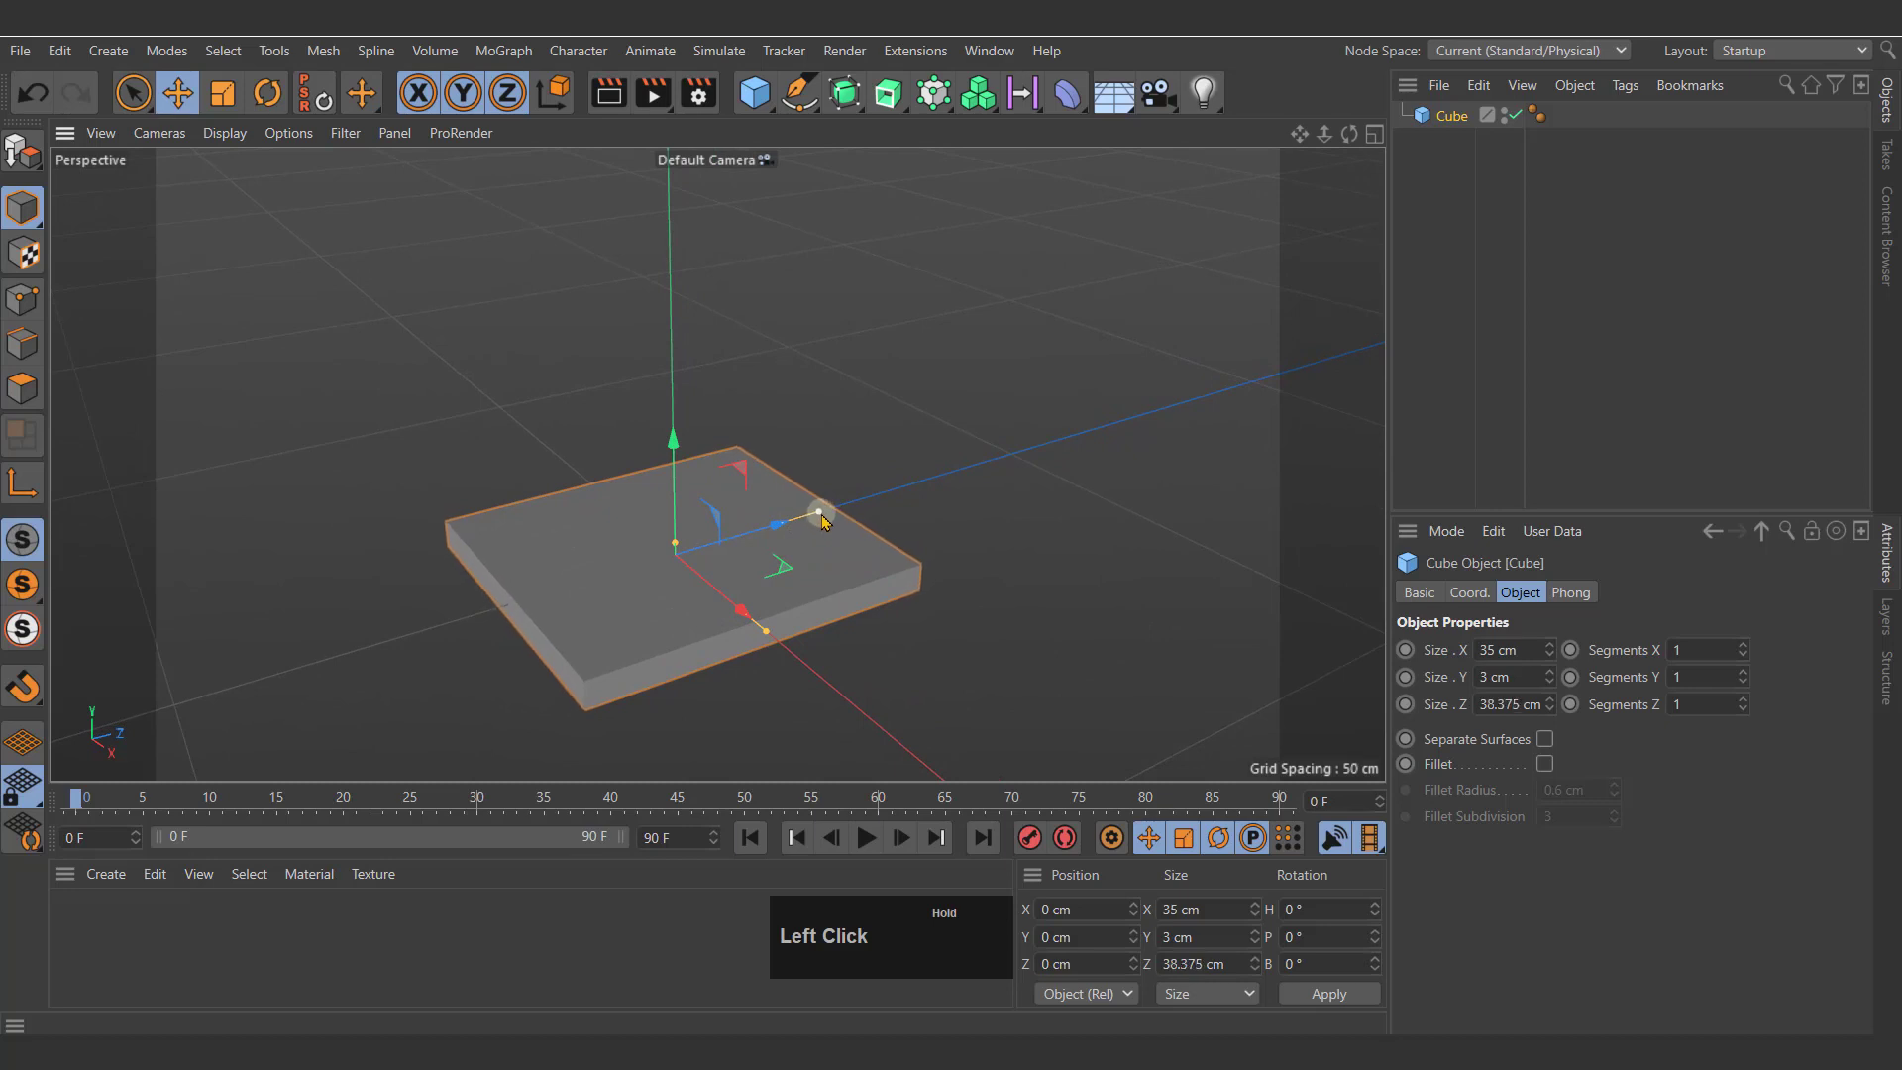
{"action": "double_click", "coordinate": [1488, 705]}
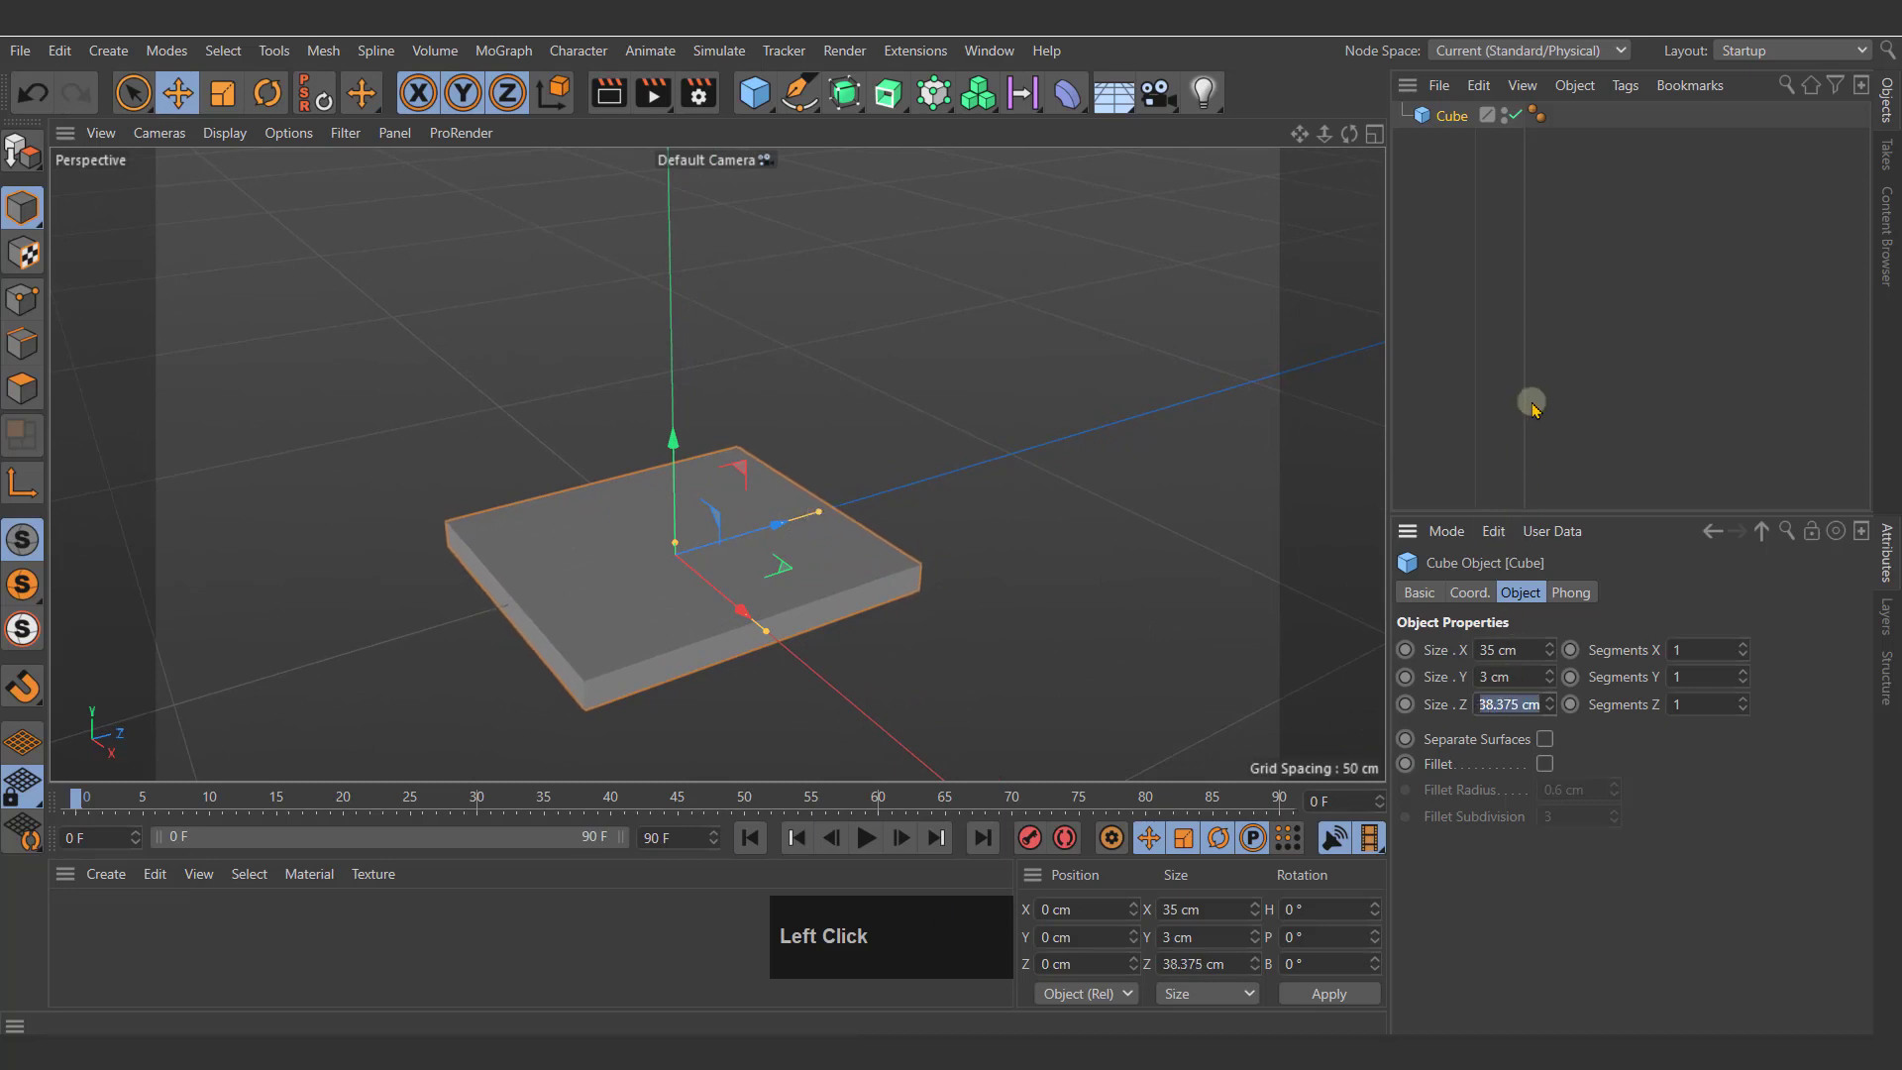
{"action": "type", "text": "38"}
{"action": "key", "text": "Return"}
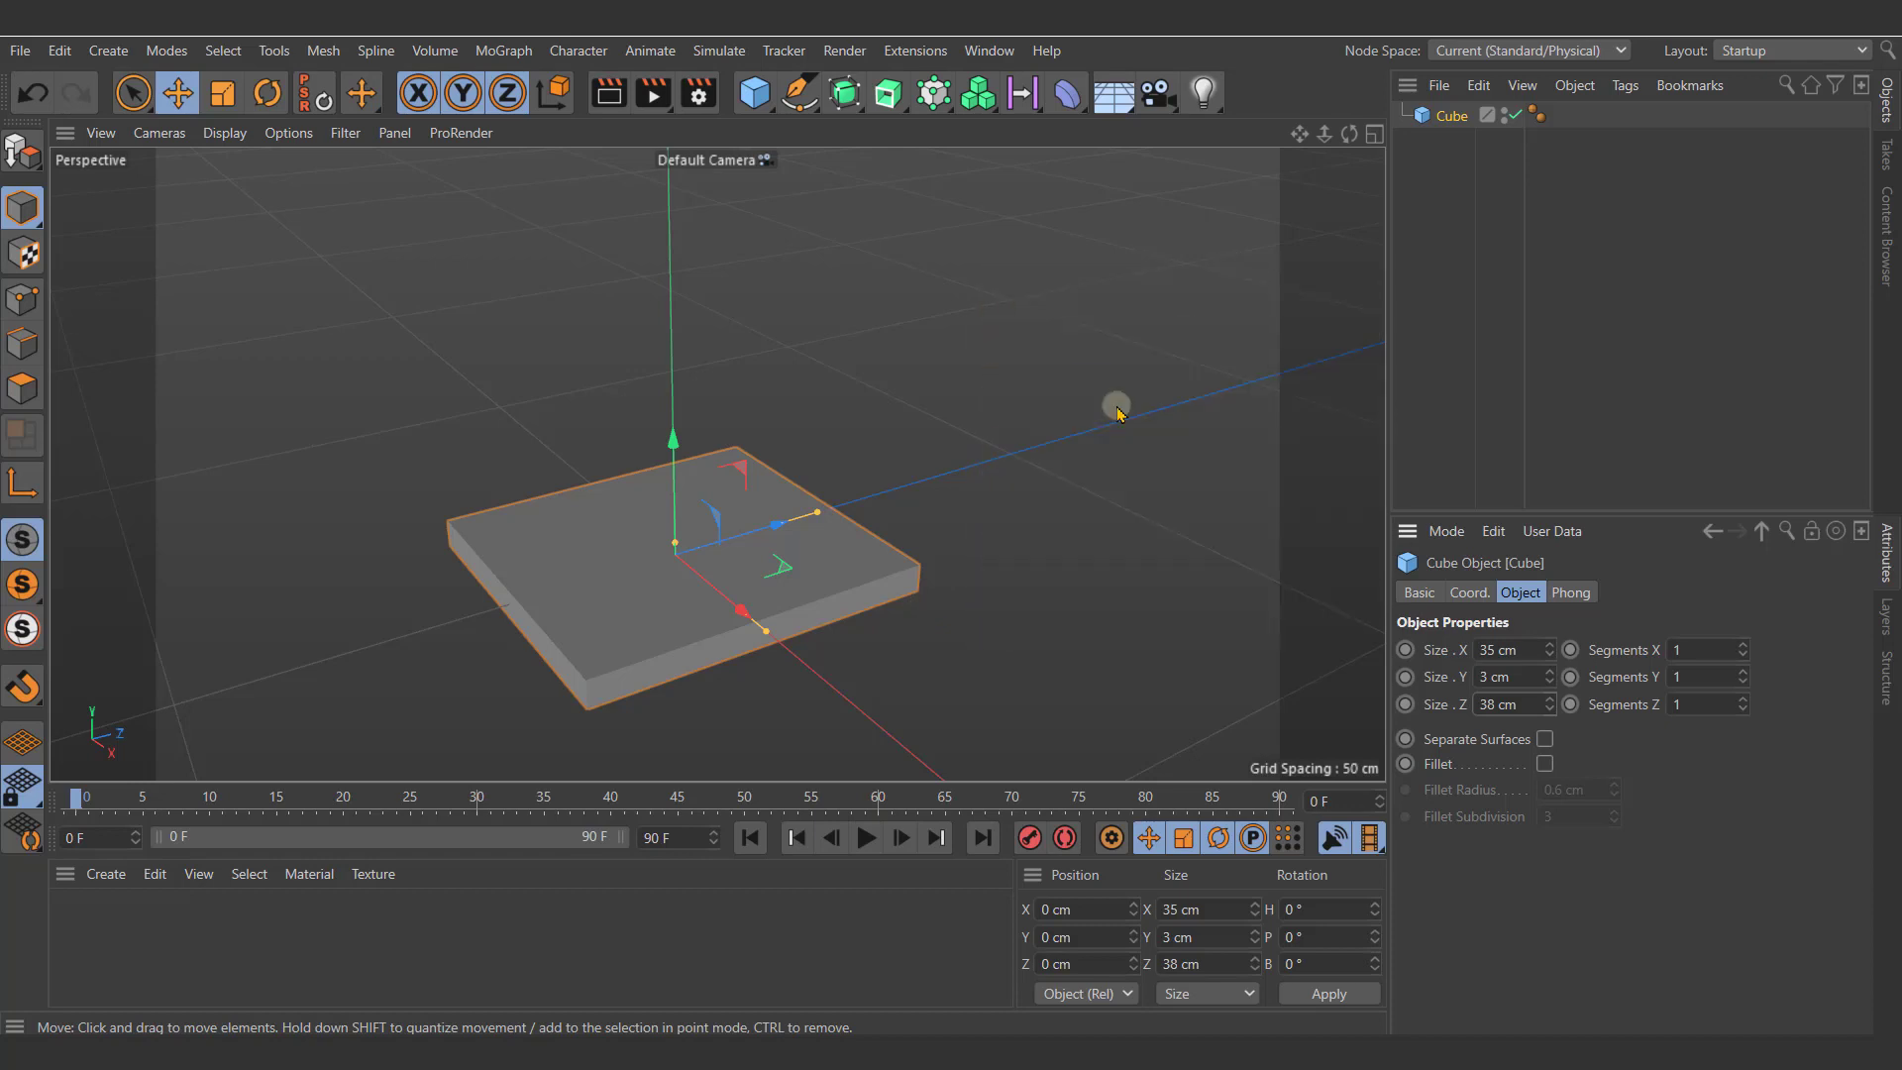
Step: Rename the cube object as seat and deselect it
{"action": "double_click", "coordinate": [1453, 117]}
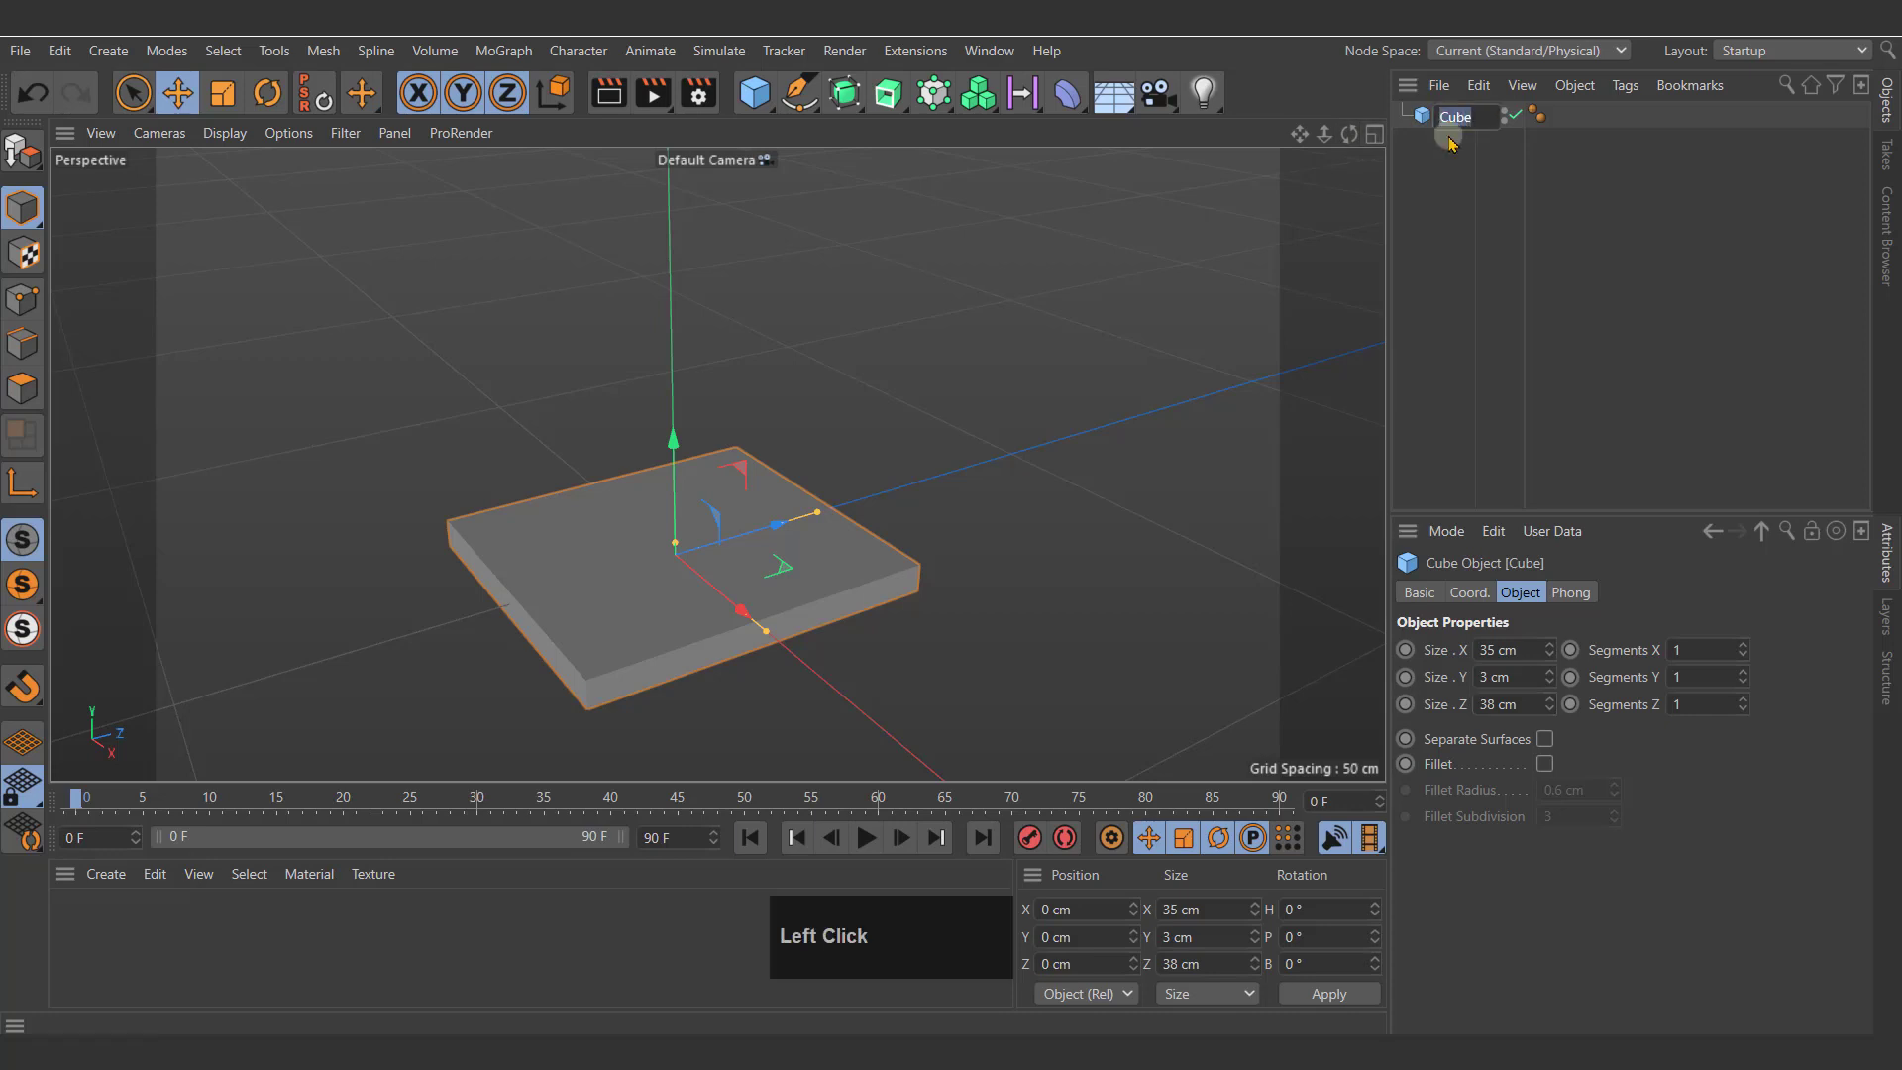
{"action": "type", "text": "seat"}
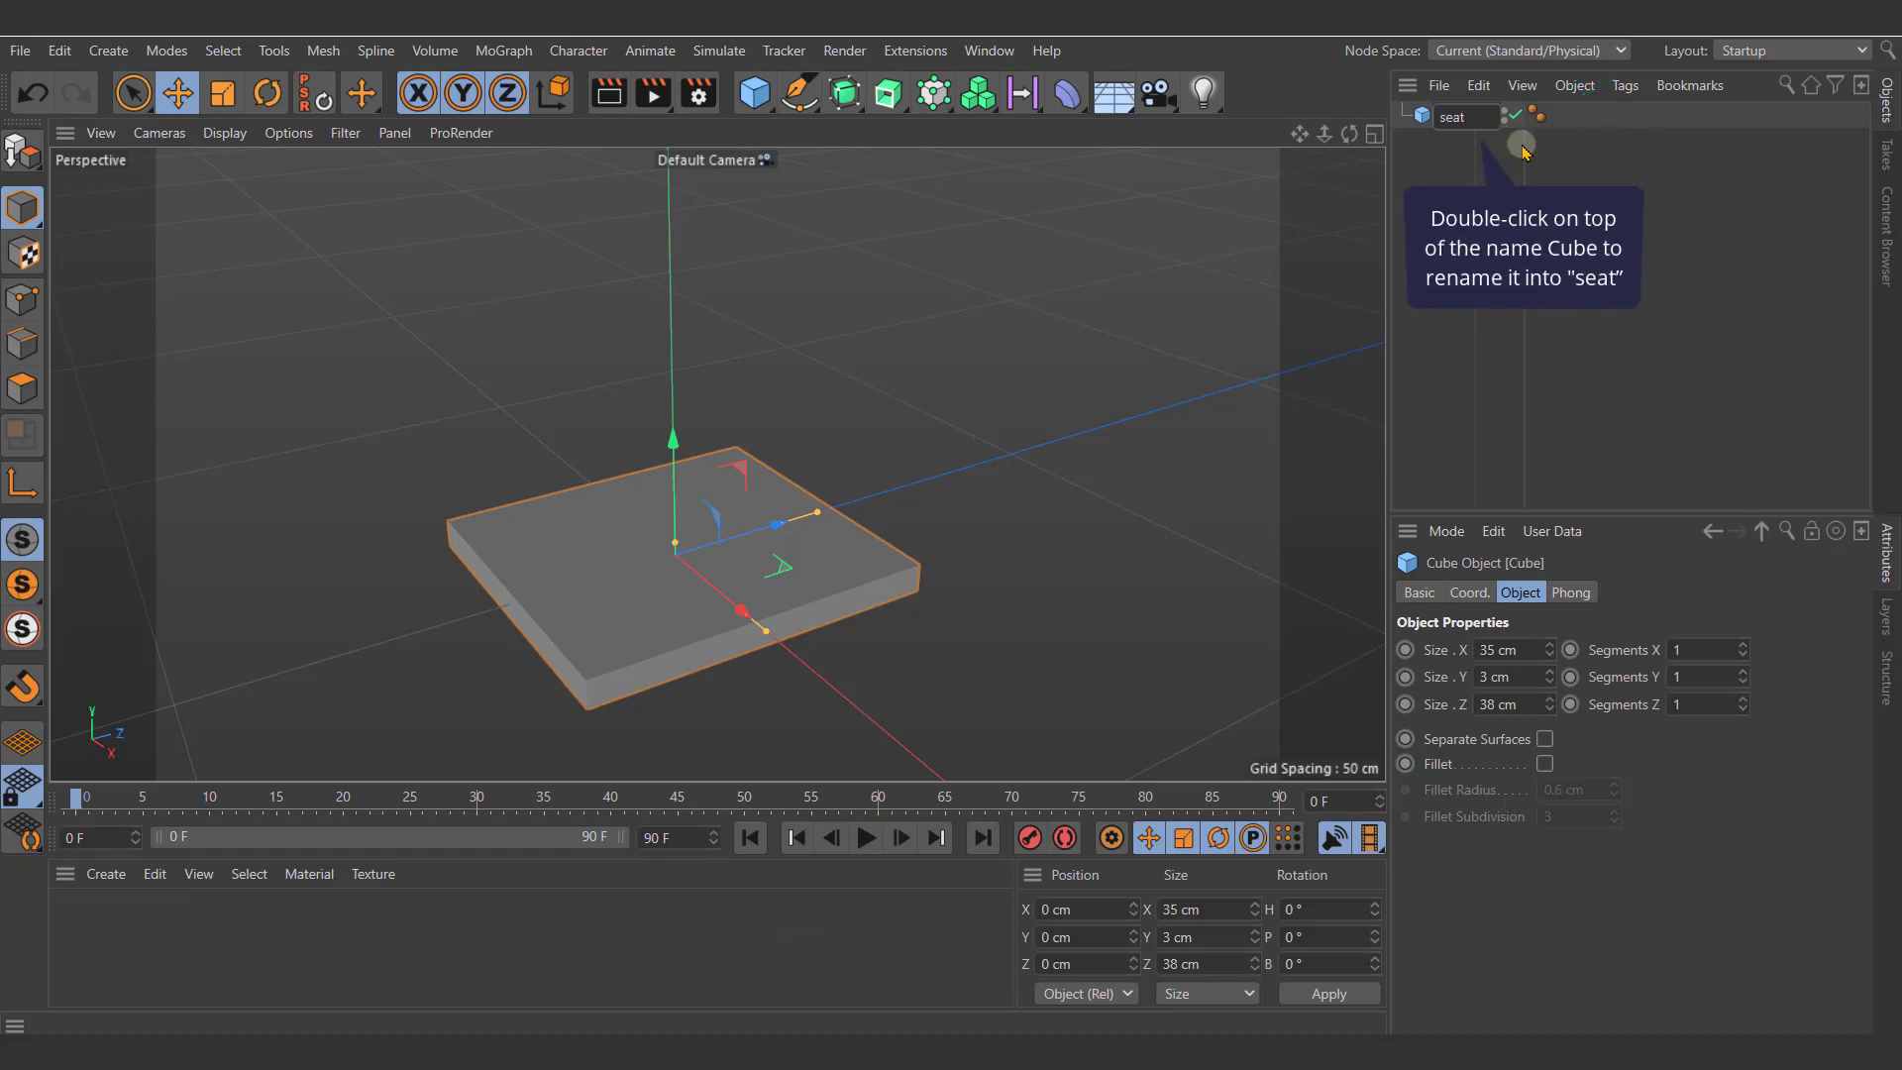
{"action": "left_click", "coordinate": [1523, 148]}
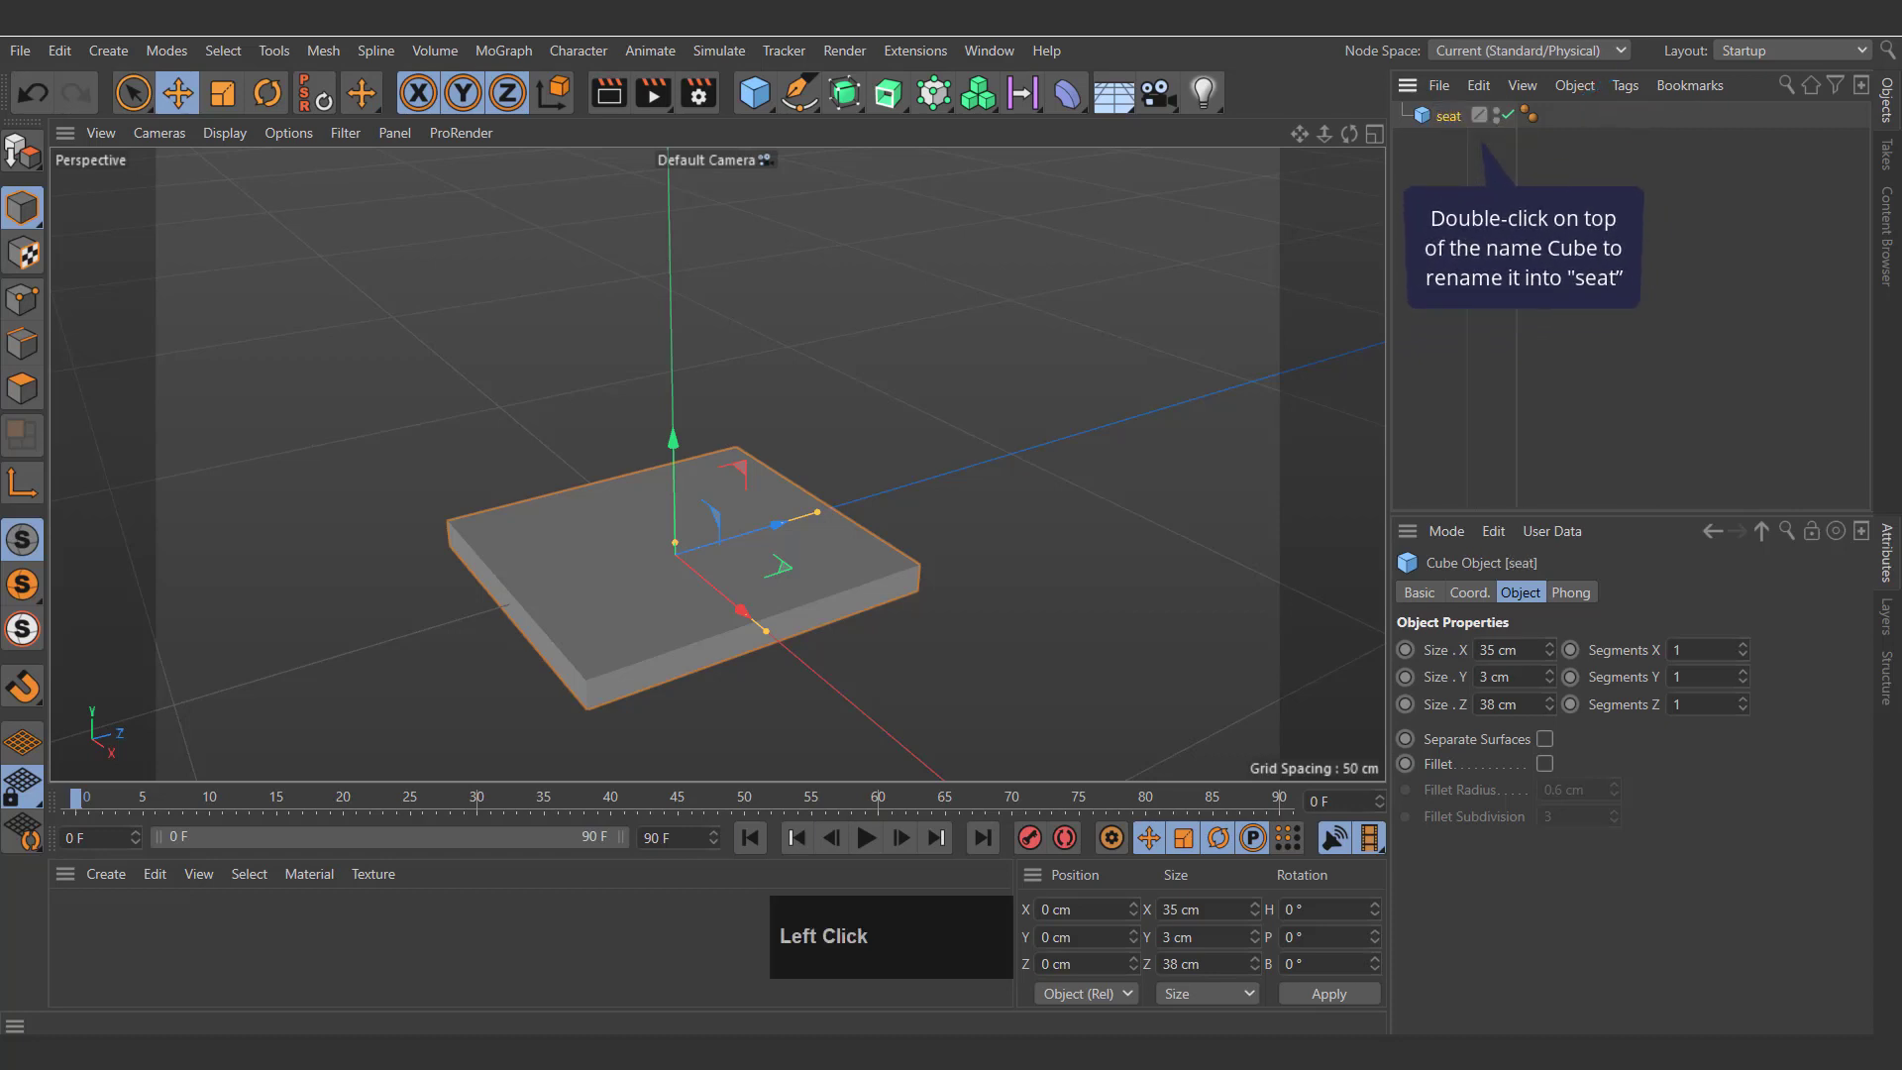
{"action": "left_click", "coordinate": [1077, 426]}
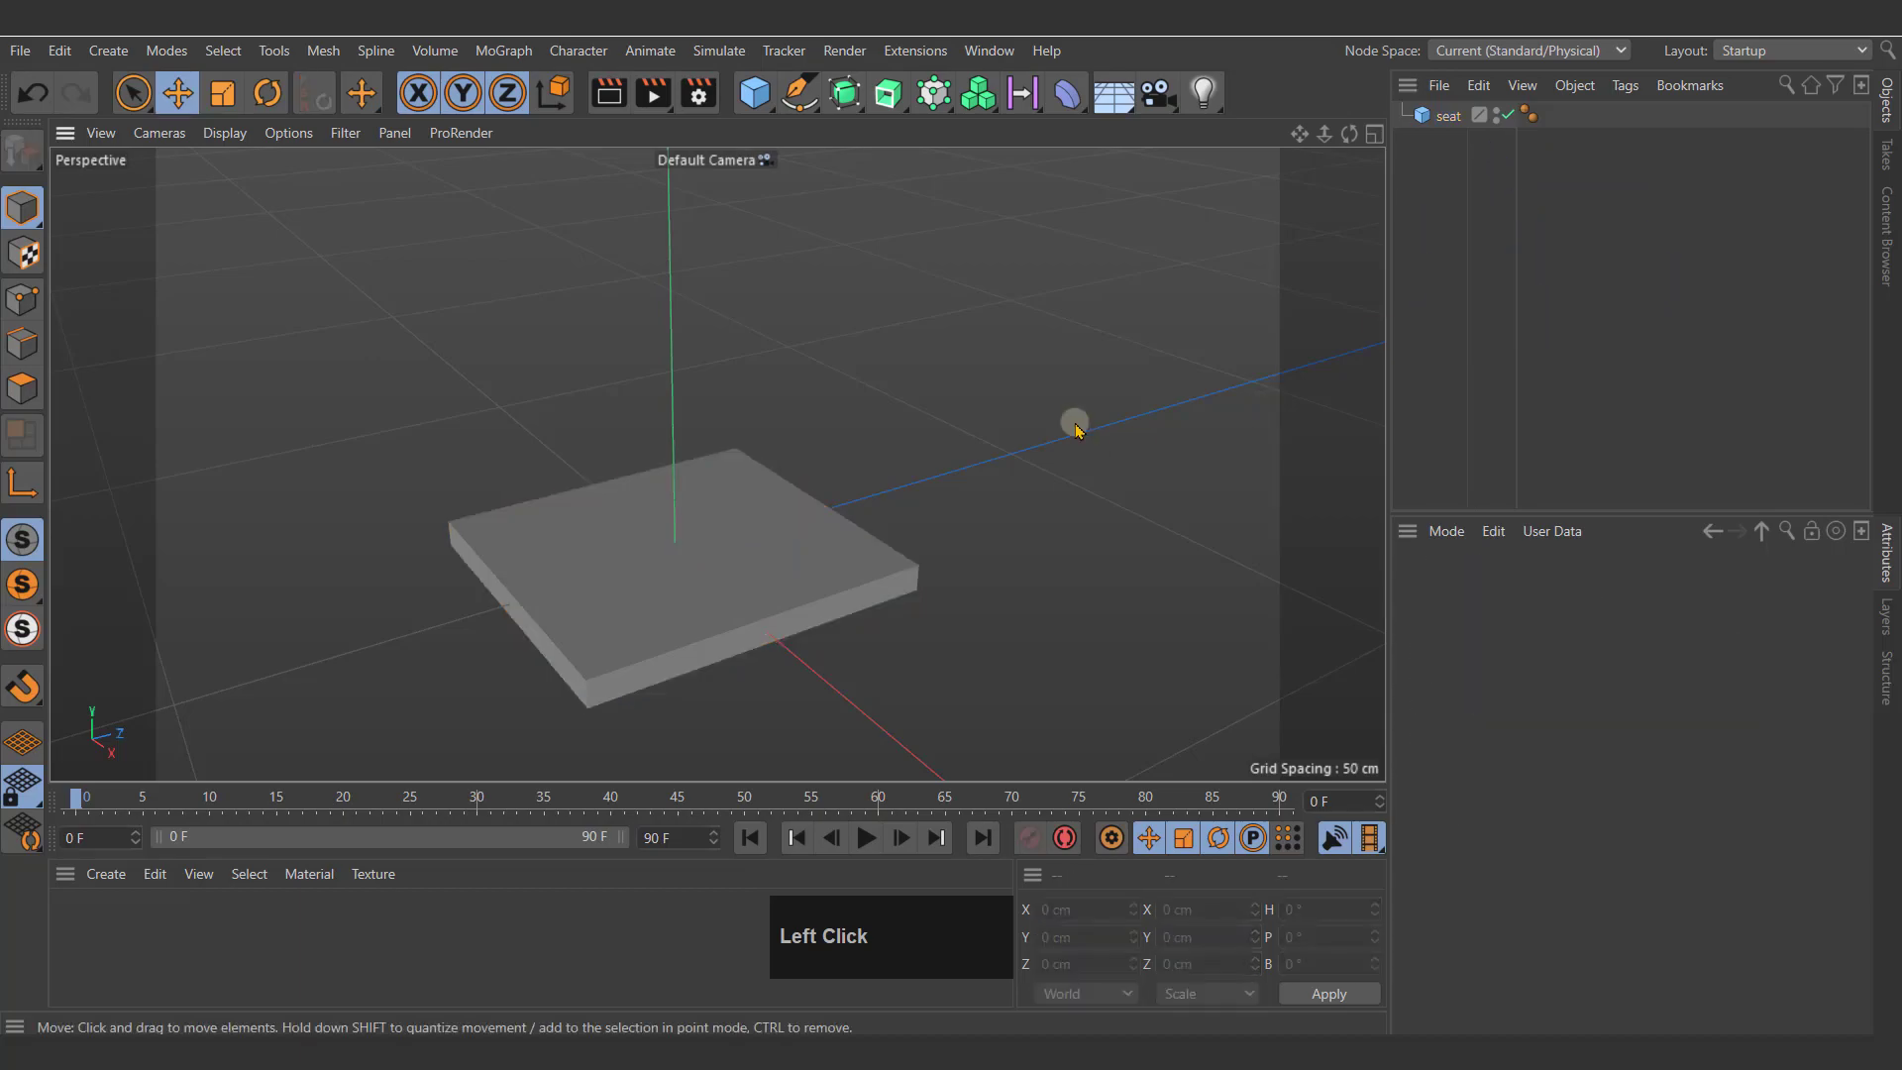
Step: Duplicate the seat object in place by copying and pasting it
{"action": "middle_click_drag", "start_coordinate": [990, 499], "coordinate": [1055, 473], "text": "alt"}
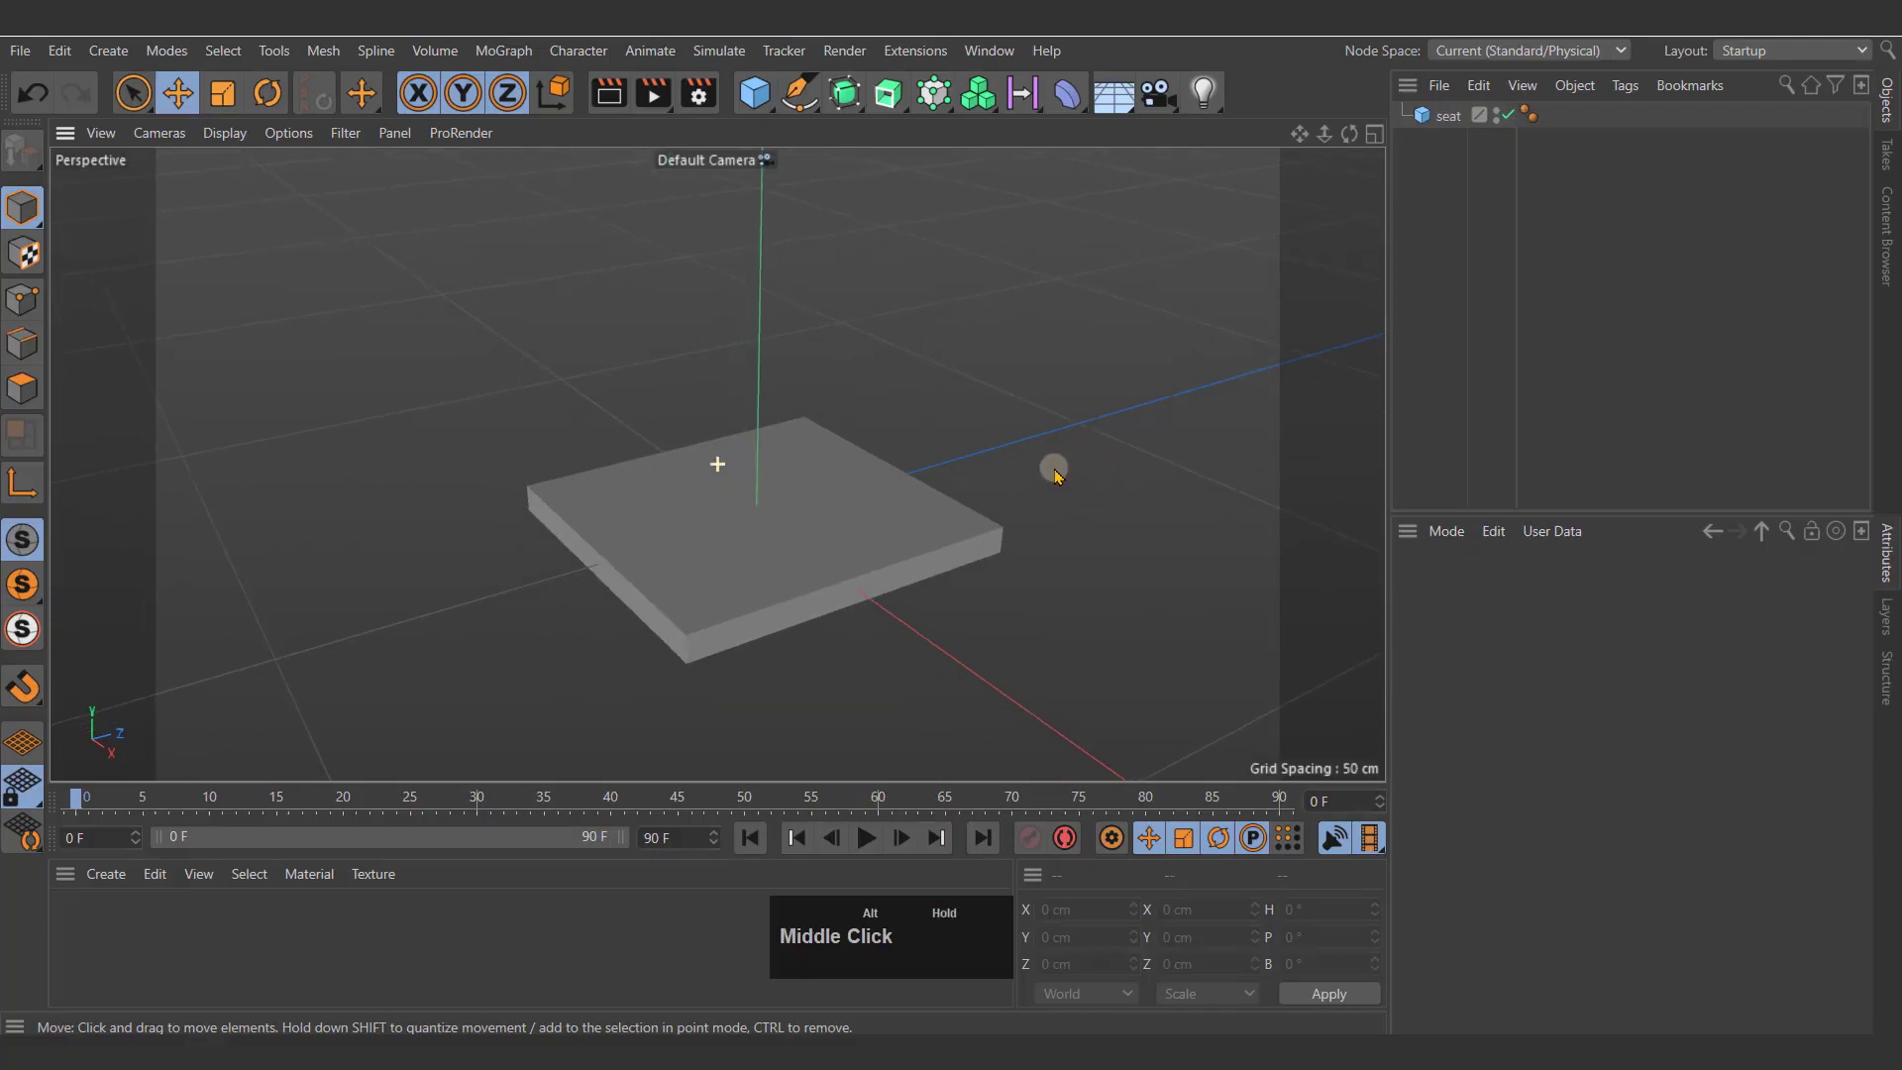
{"action": "left_click", "coordinate": [1446, 116]}
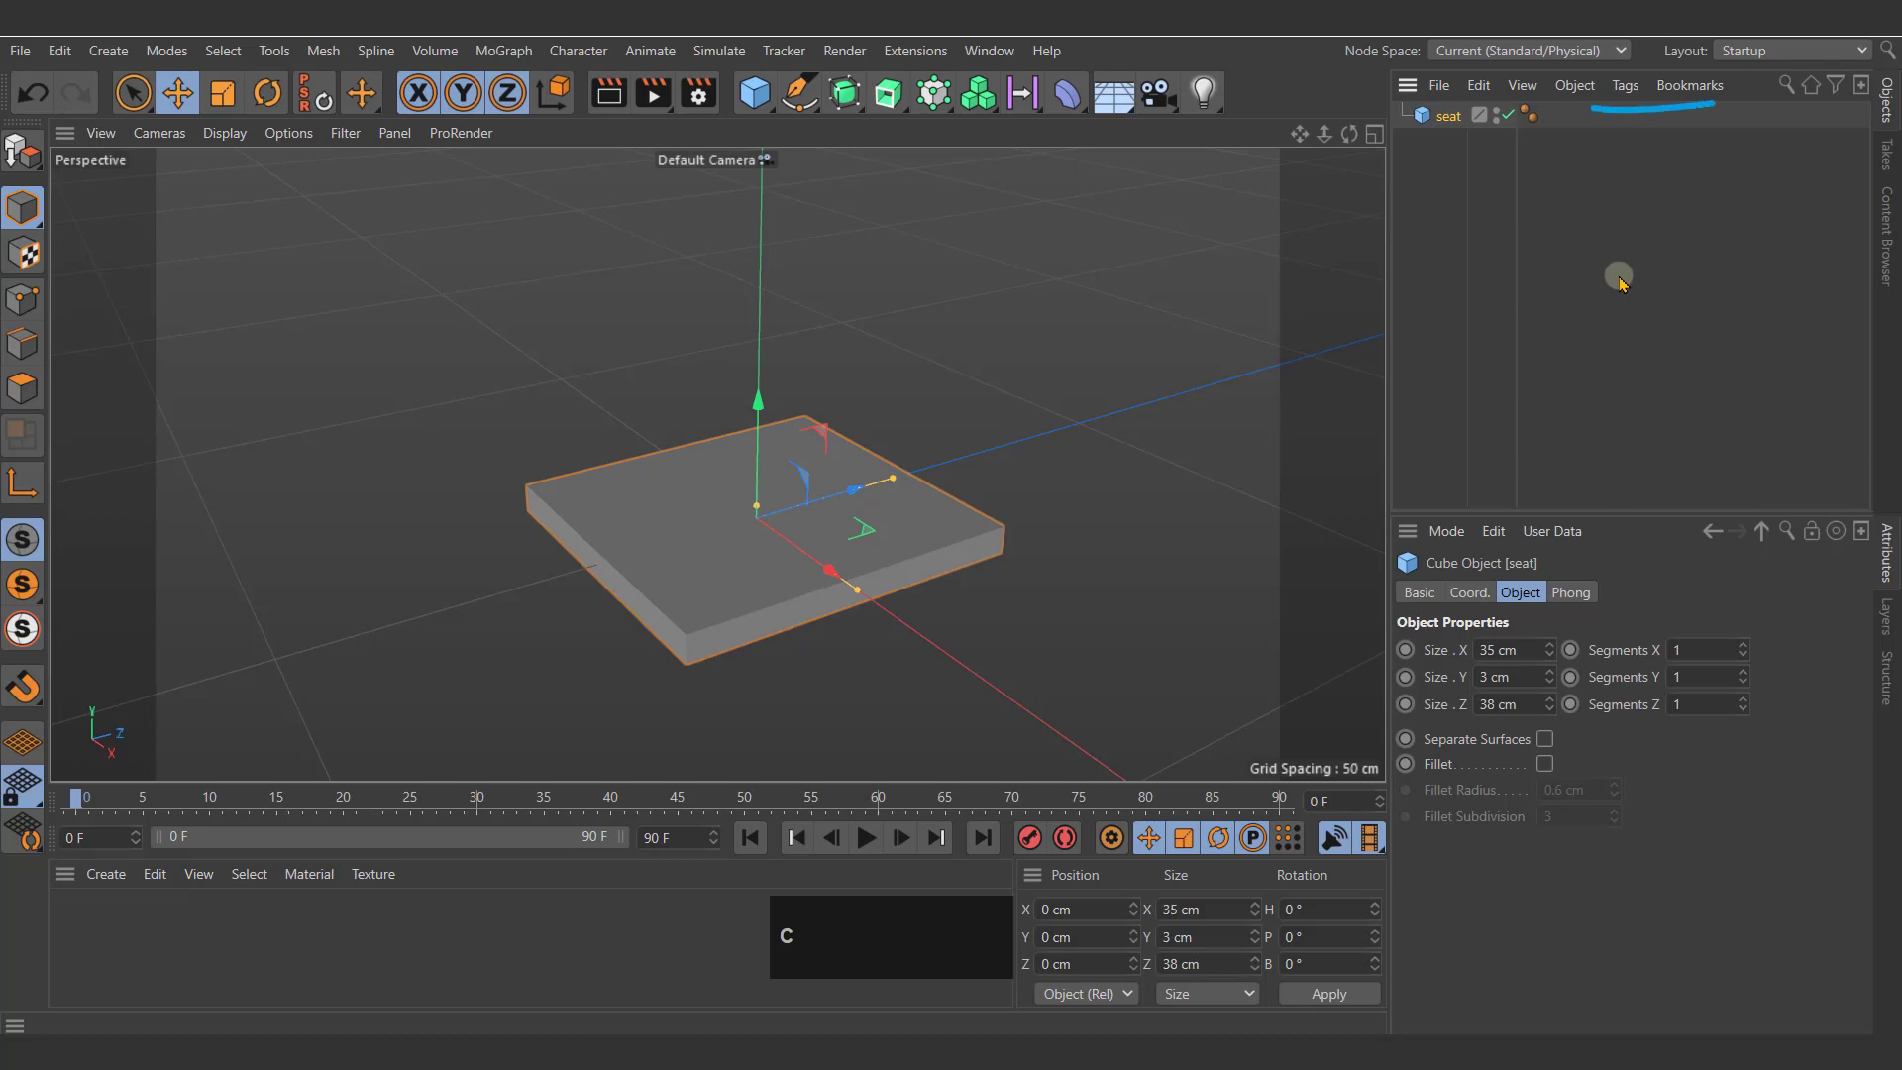
{"action": "key", "text": "ctrl+c"}
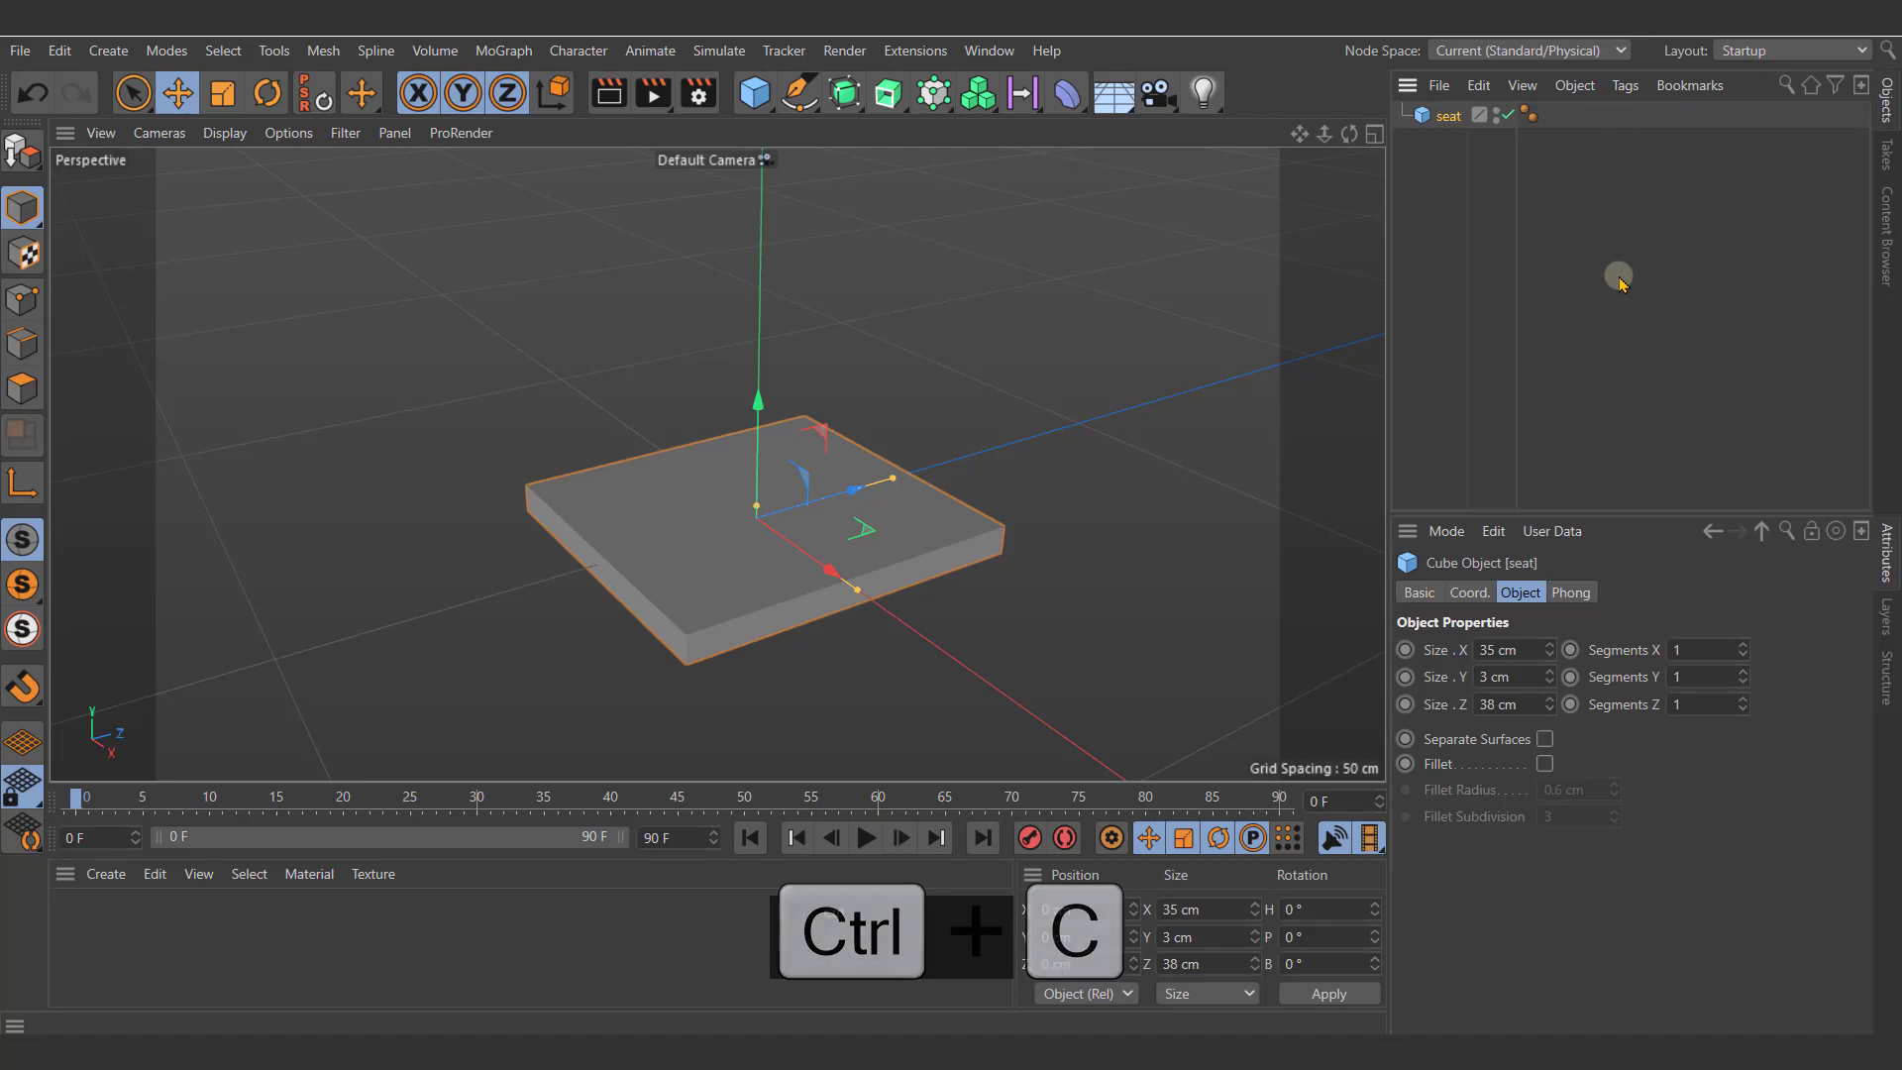
{"action": "key", "text": "ctrl+v"}
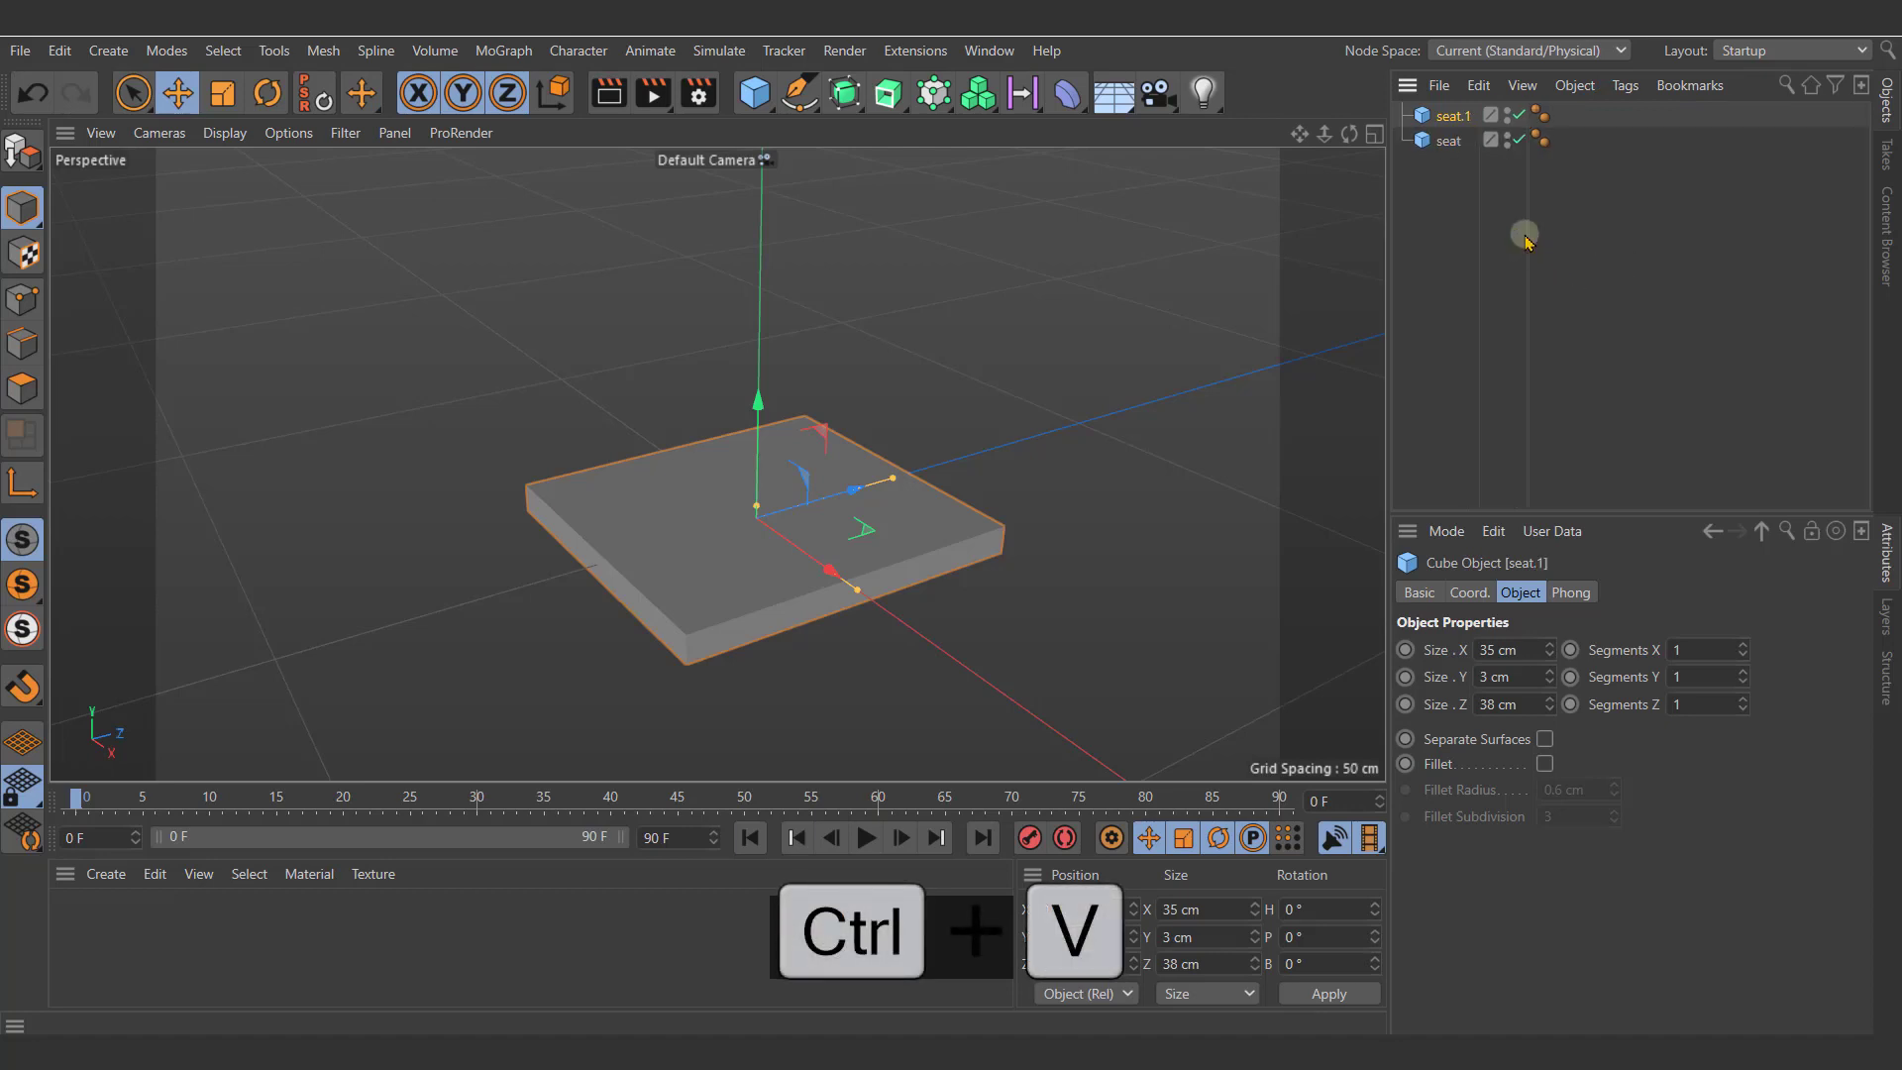
Step: Rename the duplicated seat object as seat_Support
{"action": "double_click", "coordinate": [1461, 121]}
{"action": "type", "text": "s"}
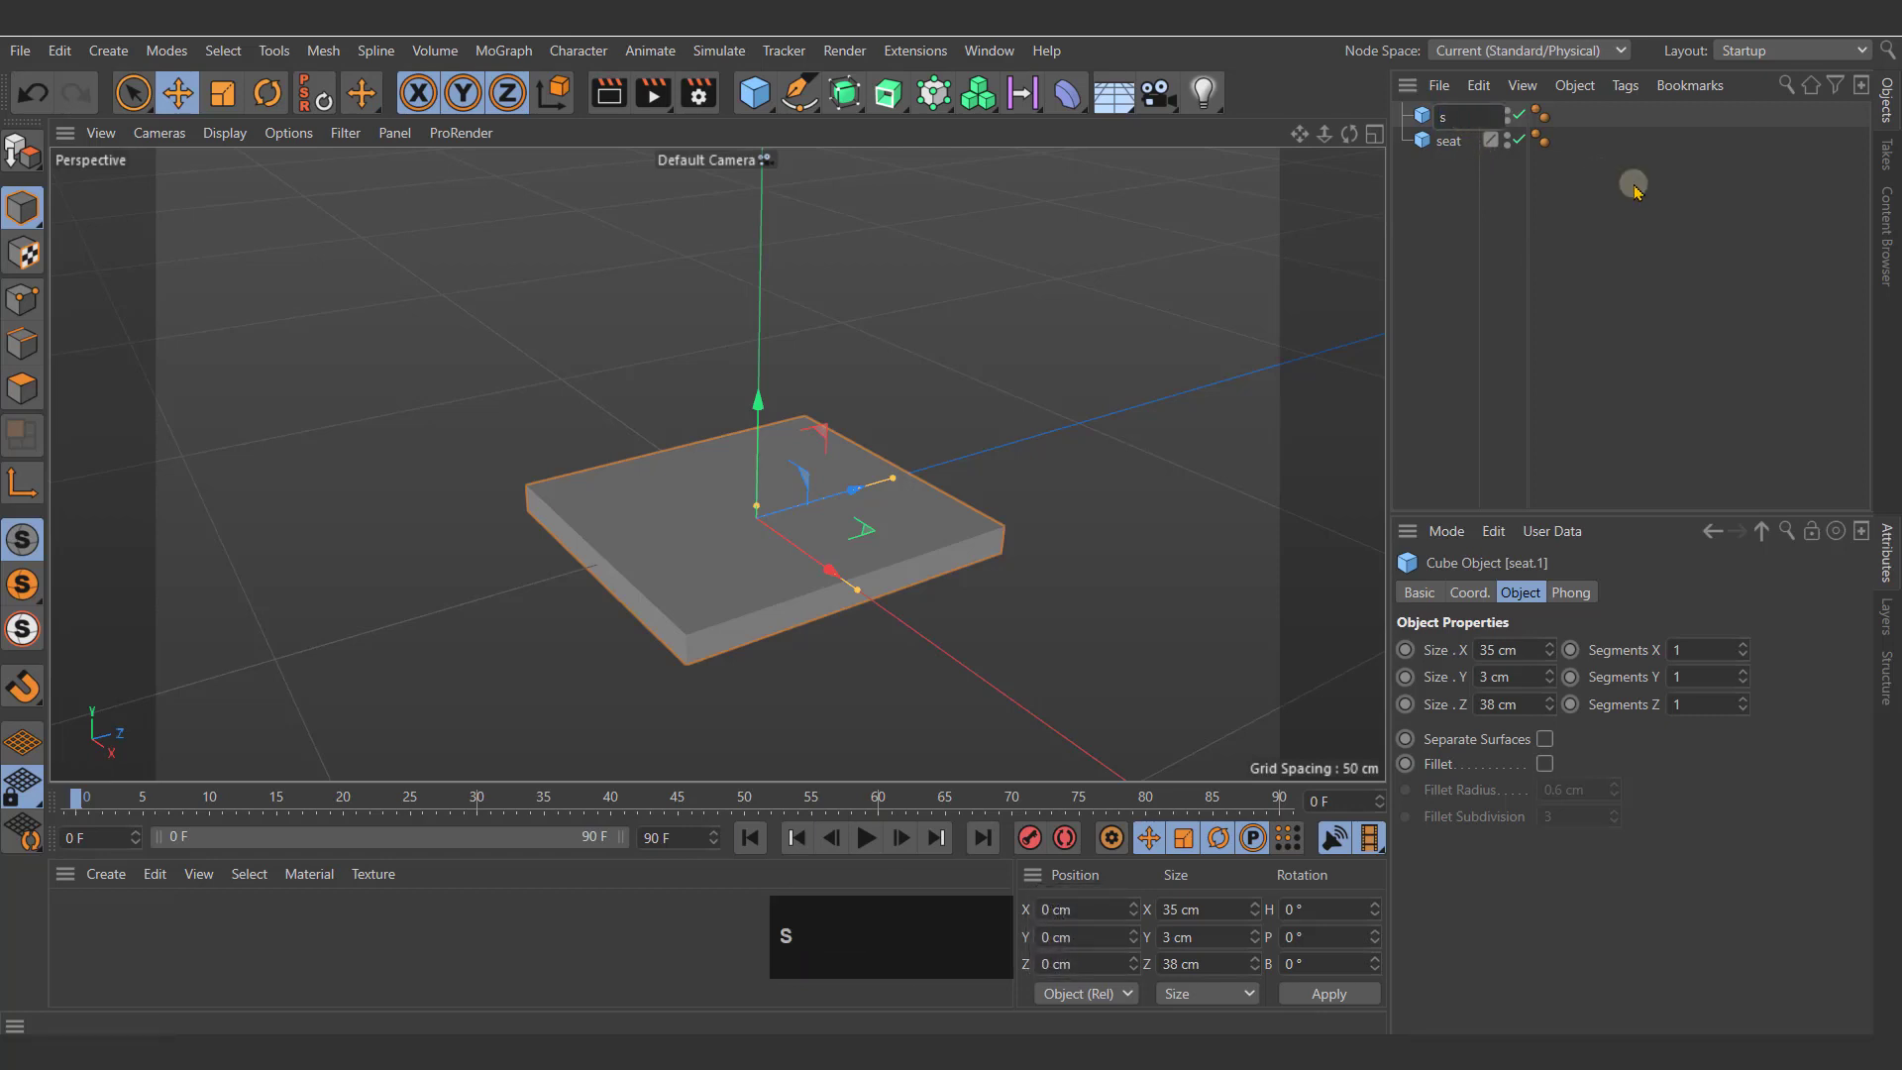
{"action": "type", "text": "eat"}
{"action": "type", "text": "_Support"}
{"action": "left_click", "coordinate": [1634, 190]}
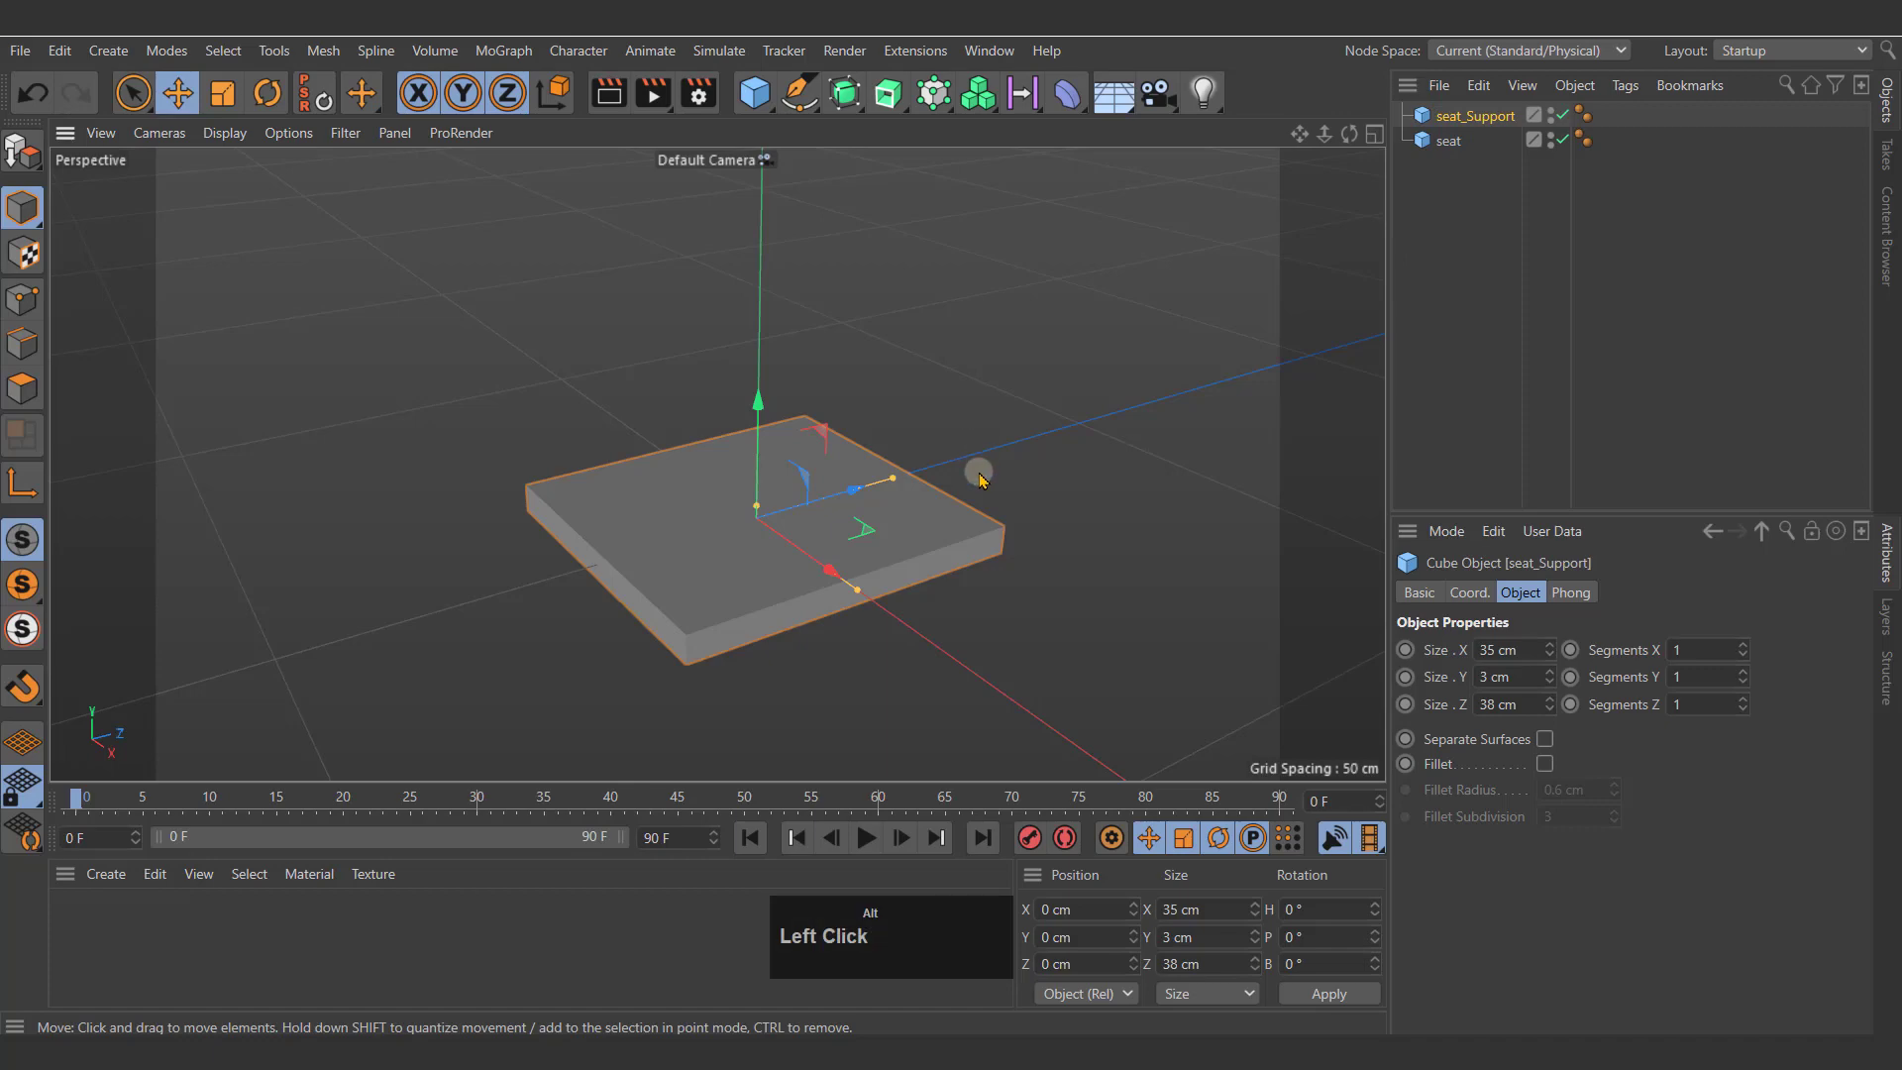
Step: Lower seat_Support to a Y position of about -2.1 cm and set its X size to 32 cm
{"action": "left_click_drag", "start_coordinate": [976, 467], "coordinate": [1005, 387], "text": "alt"}
{"action": "mouse_move", "coordinate": [770, 386]}
{"action": "left_mouse_down"}
{"action": "mouse_move", "coordinate": [770, 405]}
{"action": "mouse_move", "coordinate": [816, 401]}
{"action": "mouse_move", "coordinate": [758, 417]}
{"action": "left_mouse_up"}
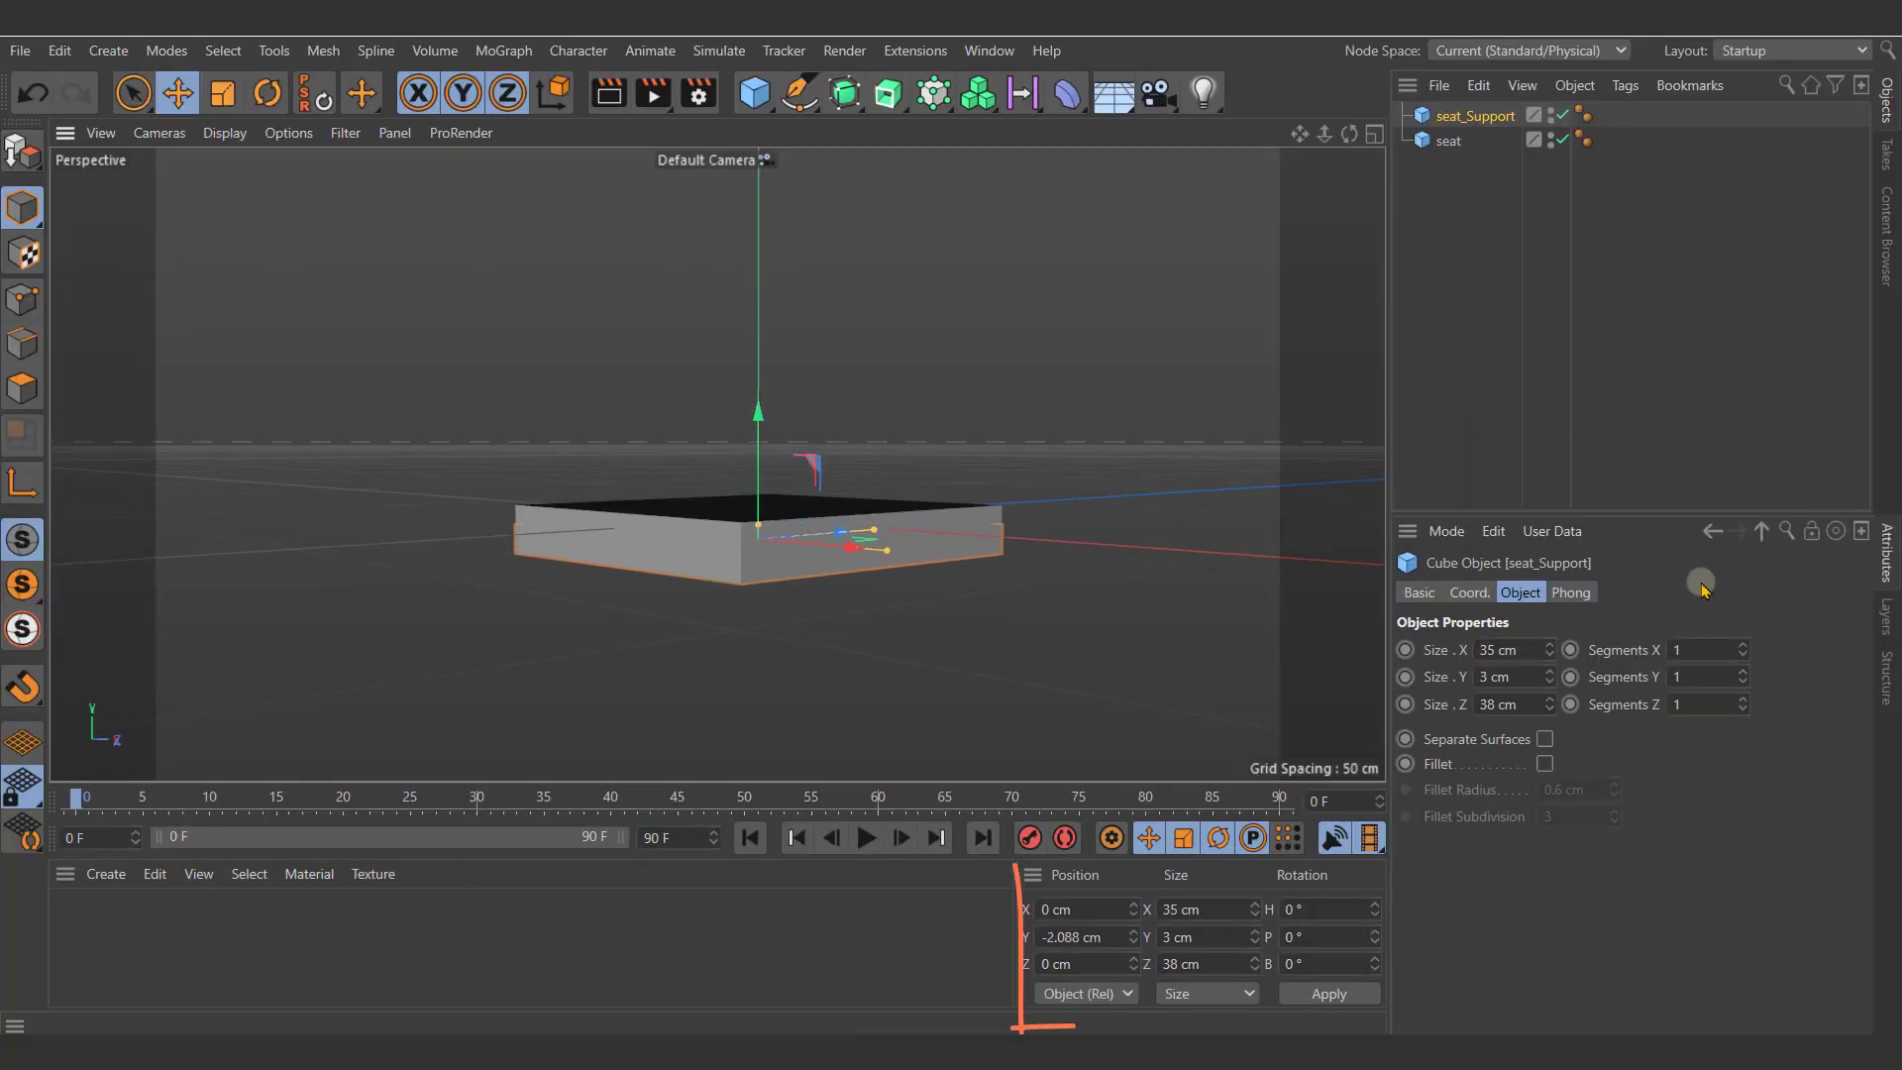
{"action": "left_click_drag", "start_coordinate": [1534, 649], "coordinate": [1423, 638]}
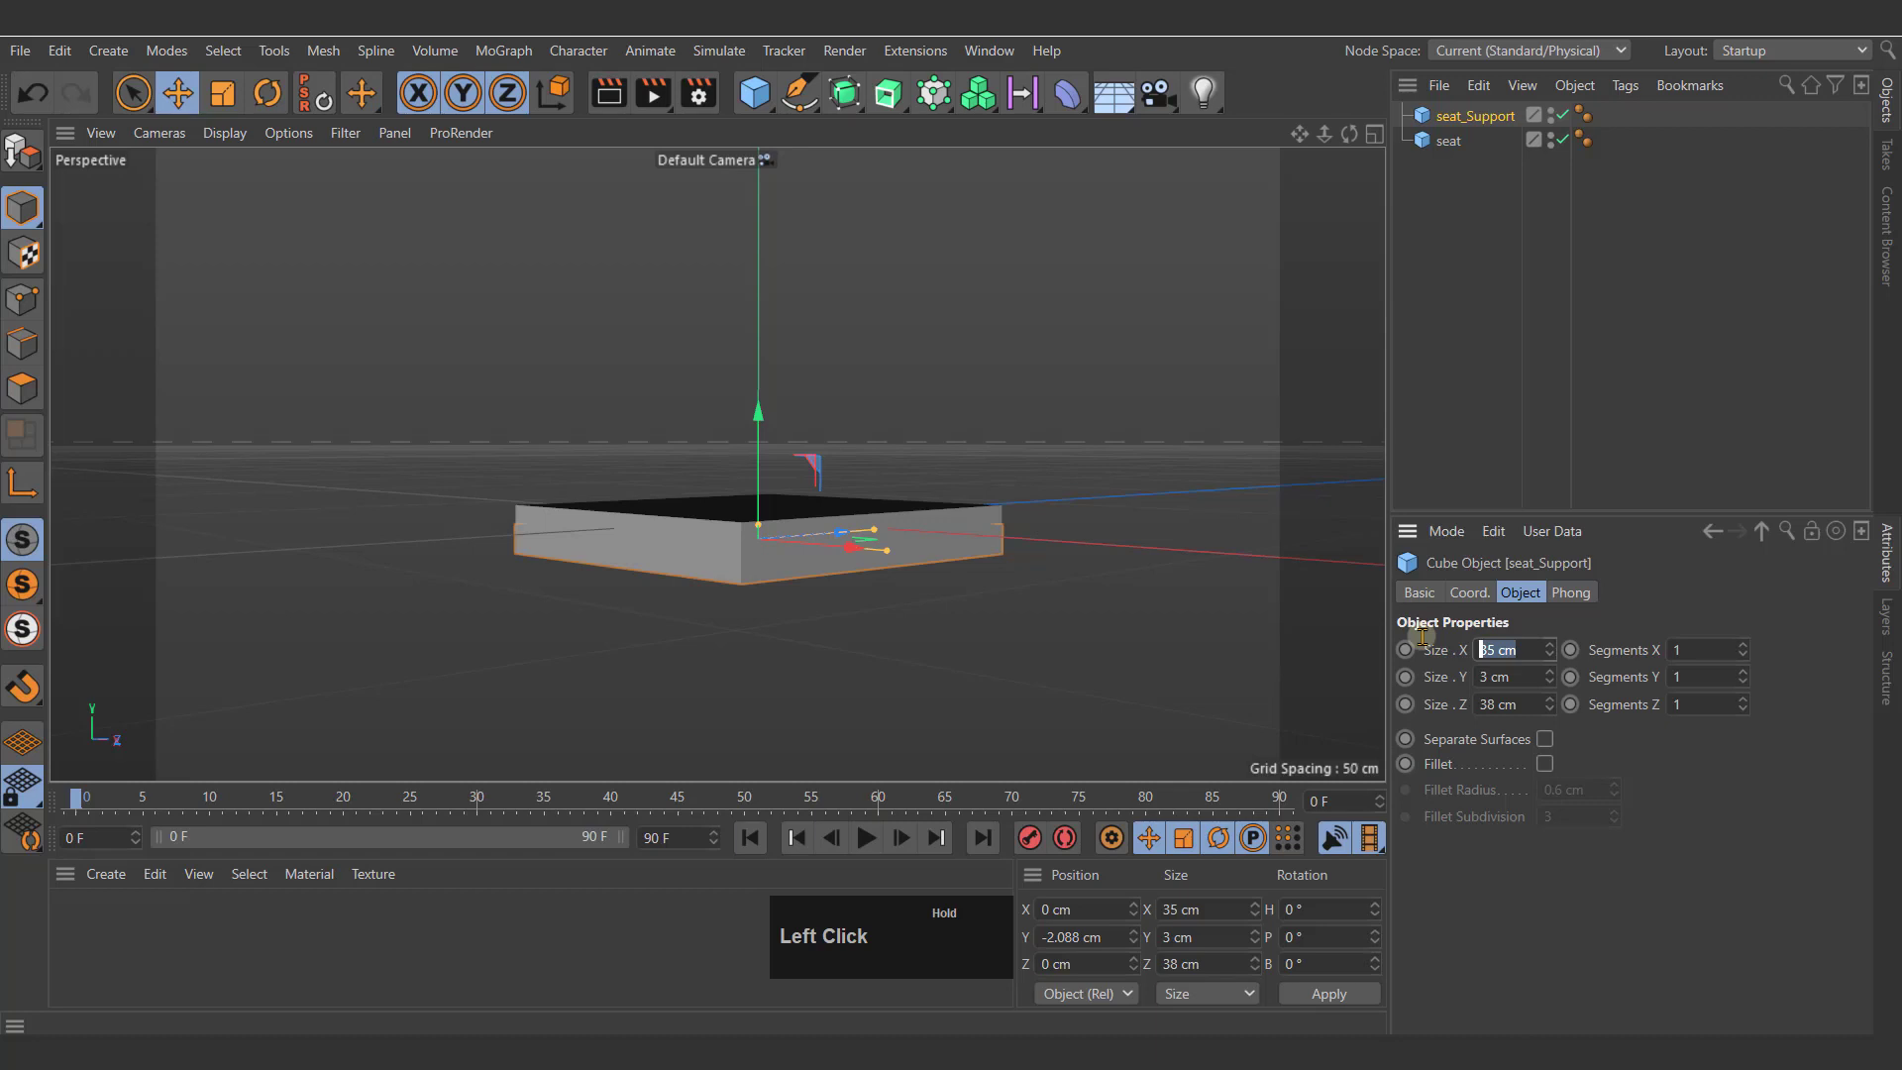
{"action": "type", "text": "32"}
{"action": "key", "text": "Return"}
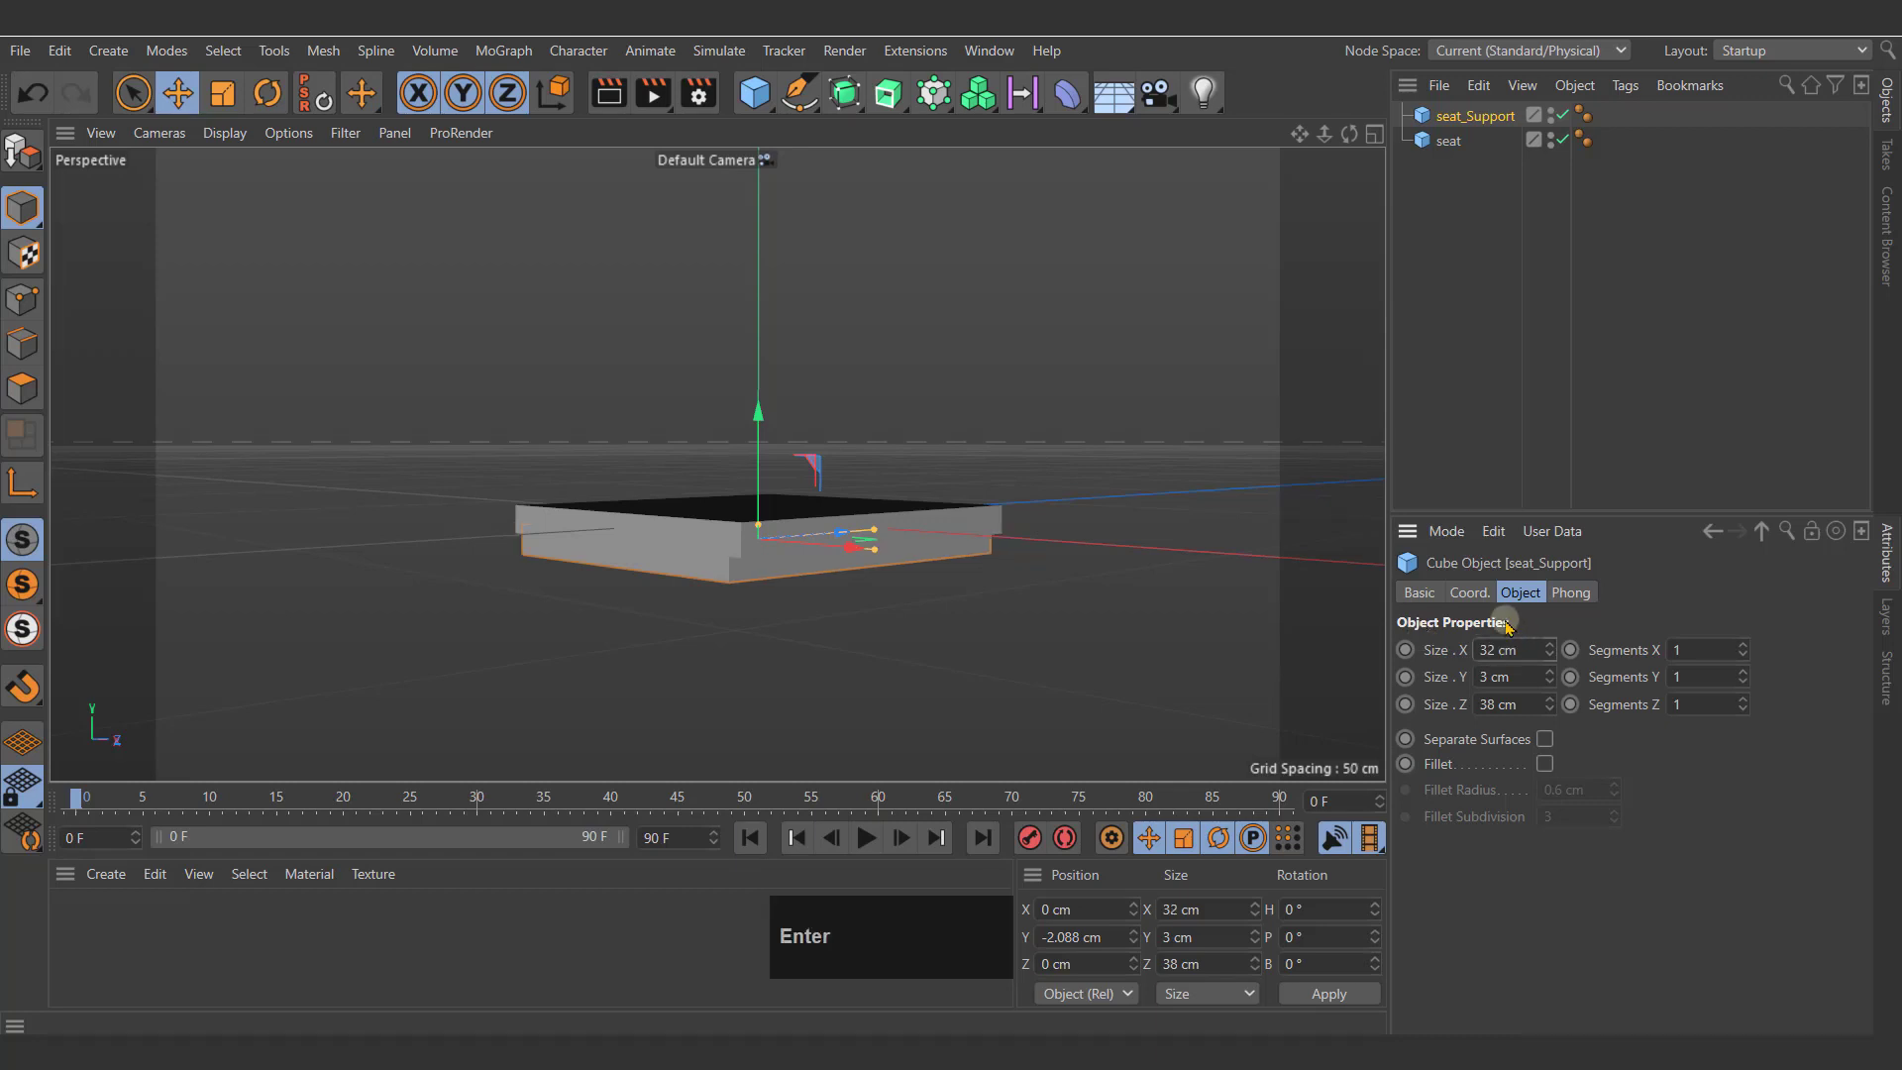
Step: Set the Z size of seat_Support to 35 cm and its Y size to 5 cm
{"action": "left_click_drag", "start_coordinate": [790, 578], "coordinate": [947, 482], "text": "alt"}
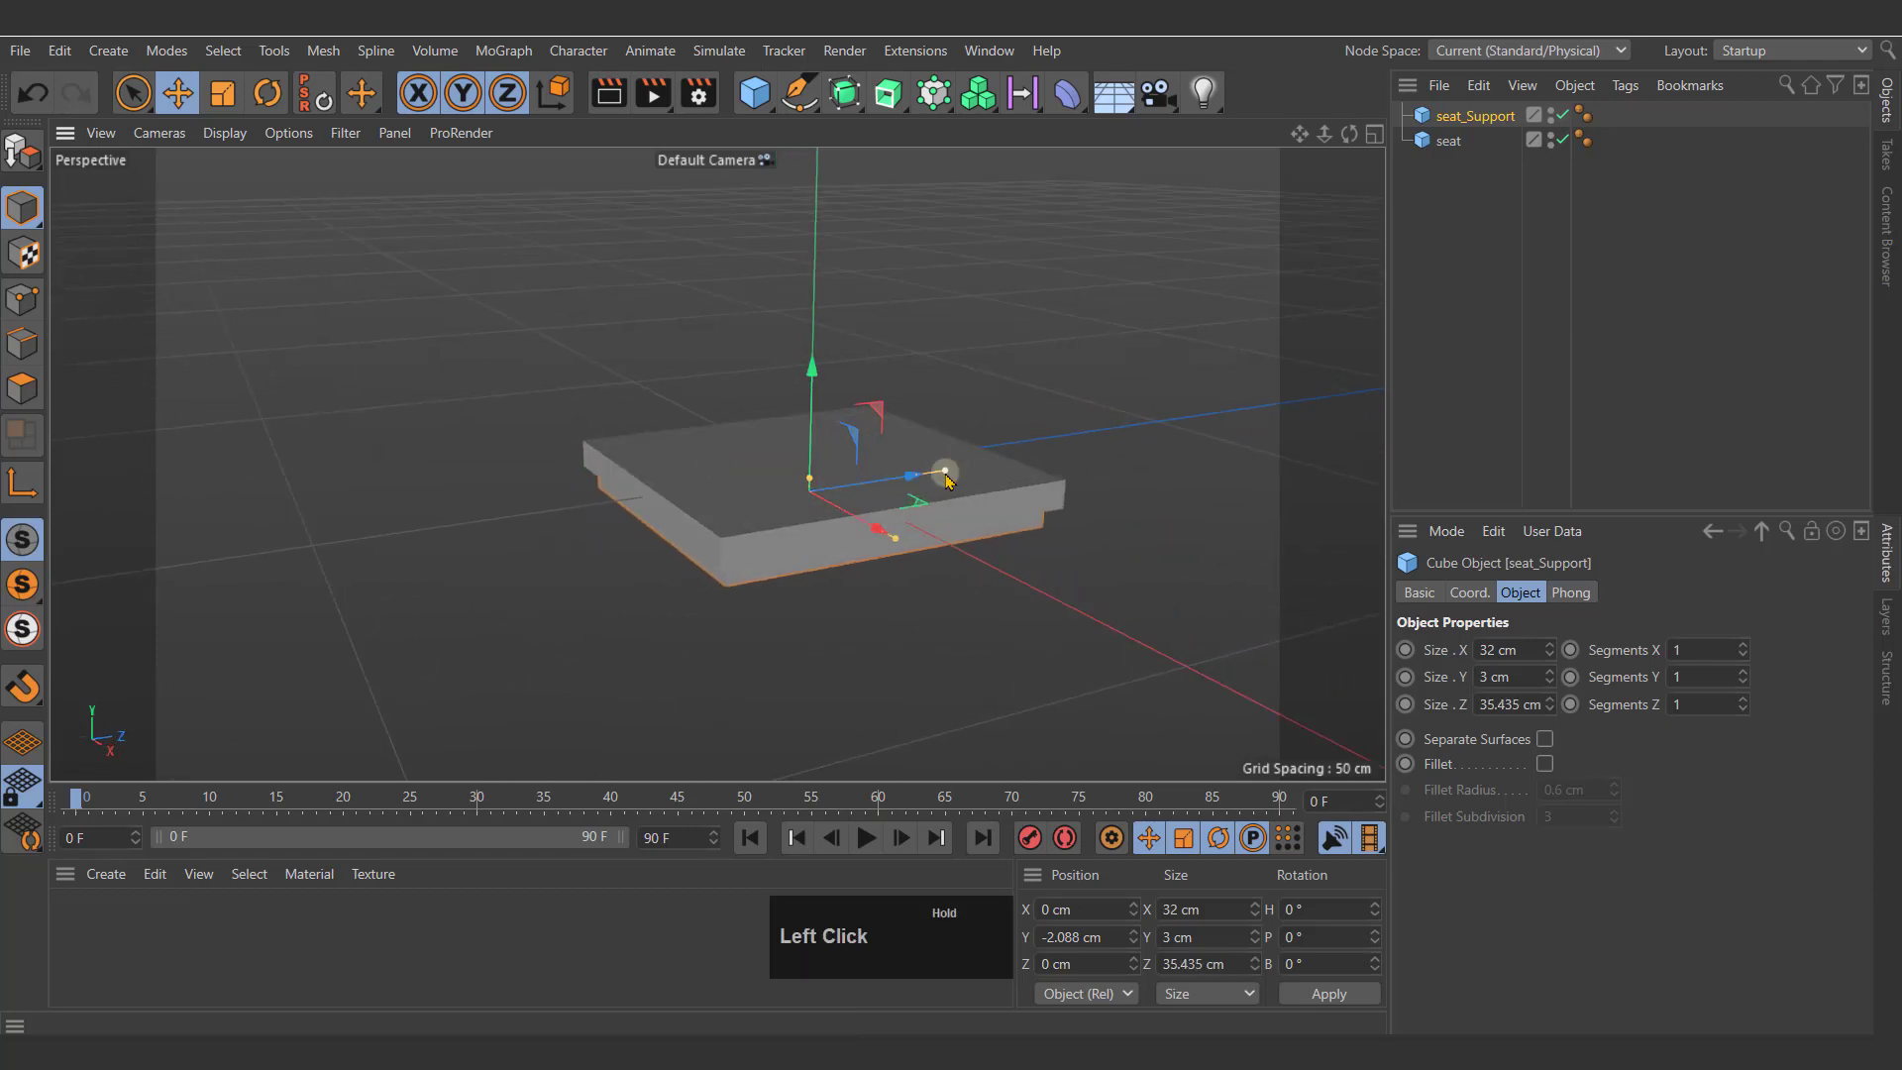
{"action": "left_click", "coordinate": [1486, 704]}
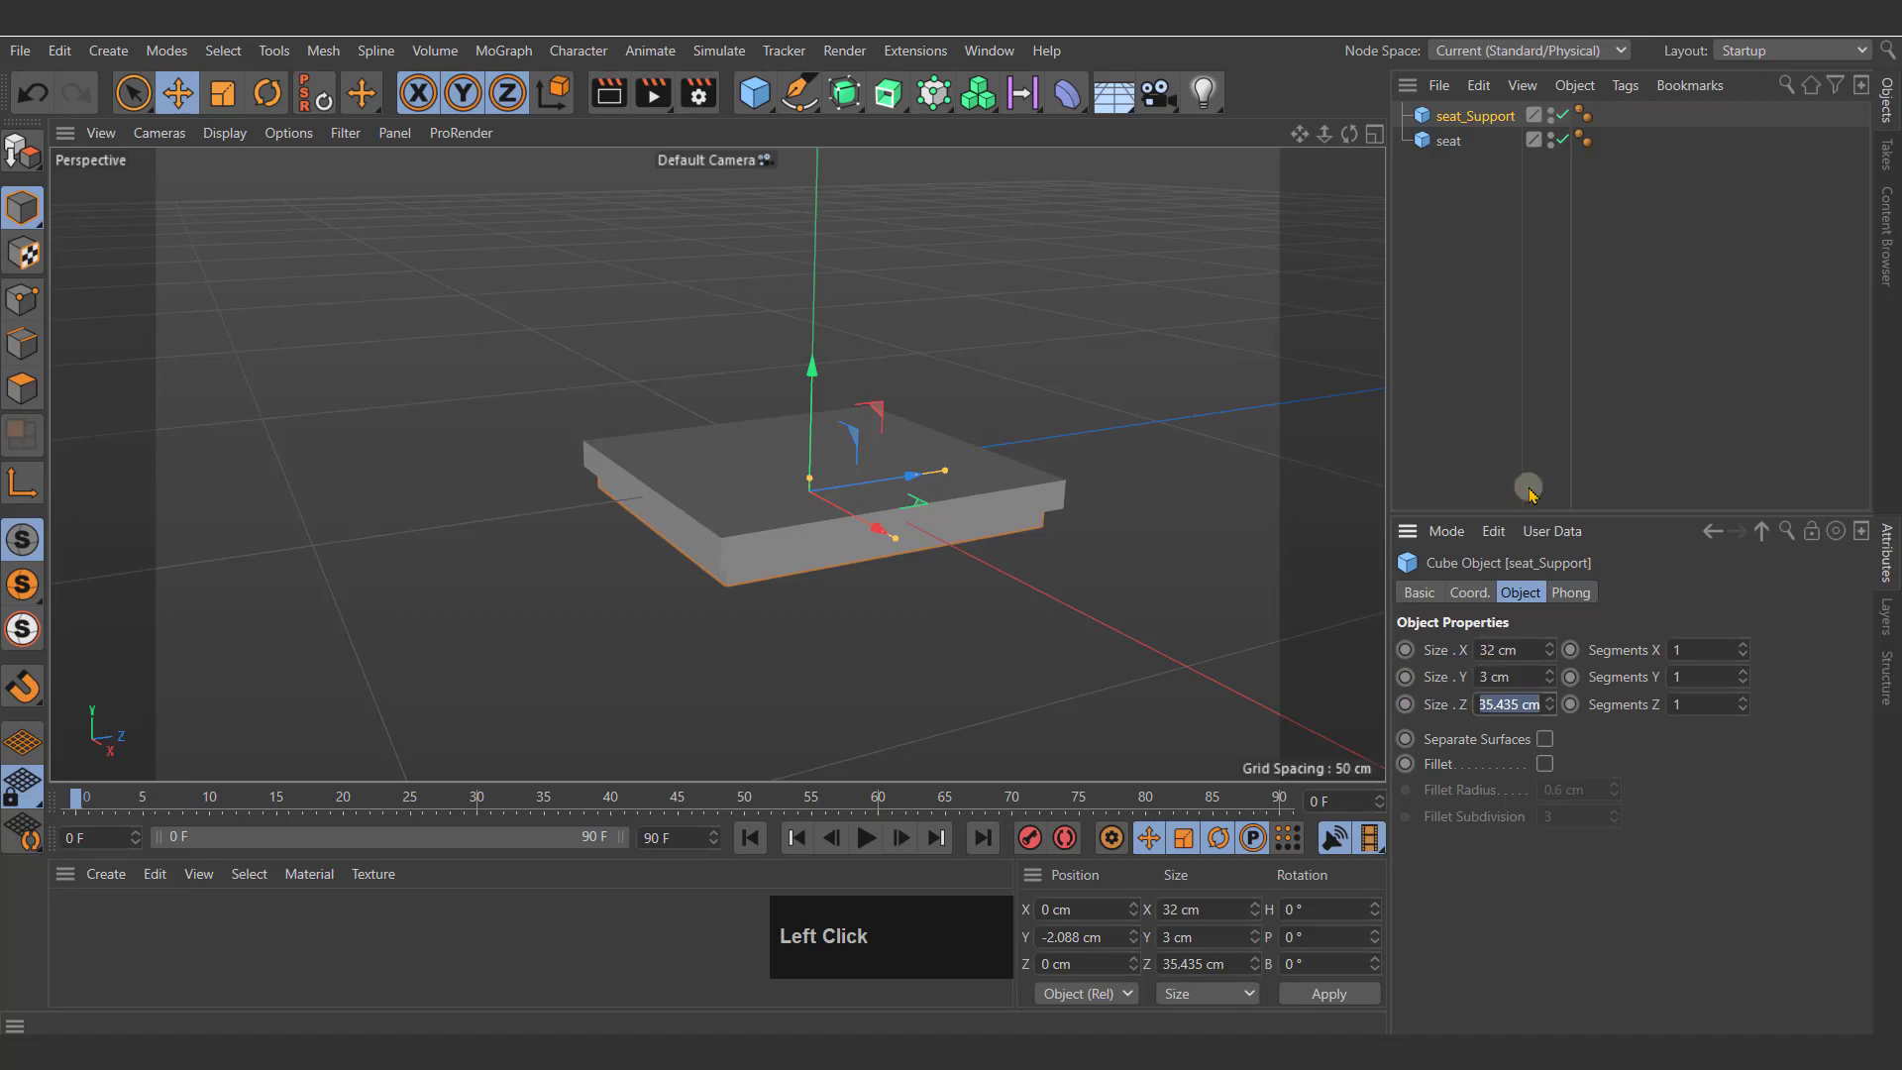
{"action": "type", "text": "35"}
{"action": "left_click", "coordinate": [1549, 673]}
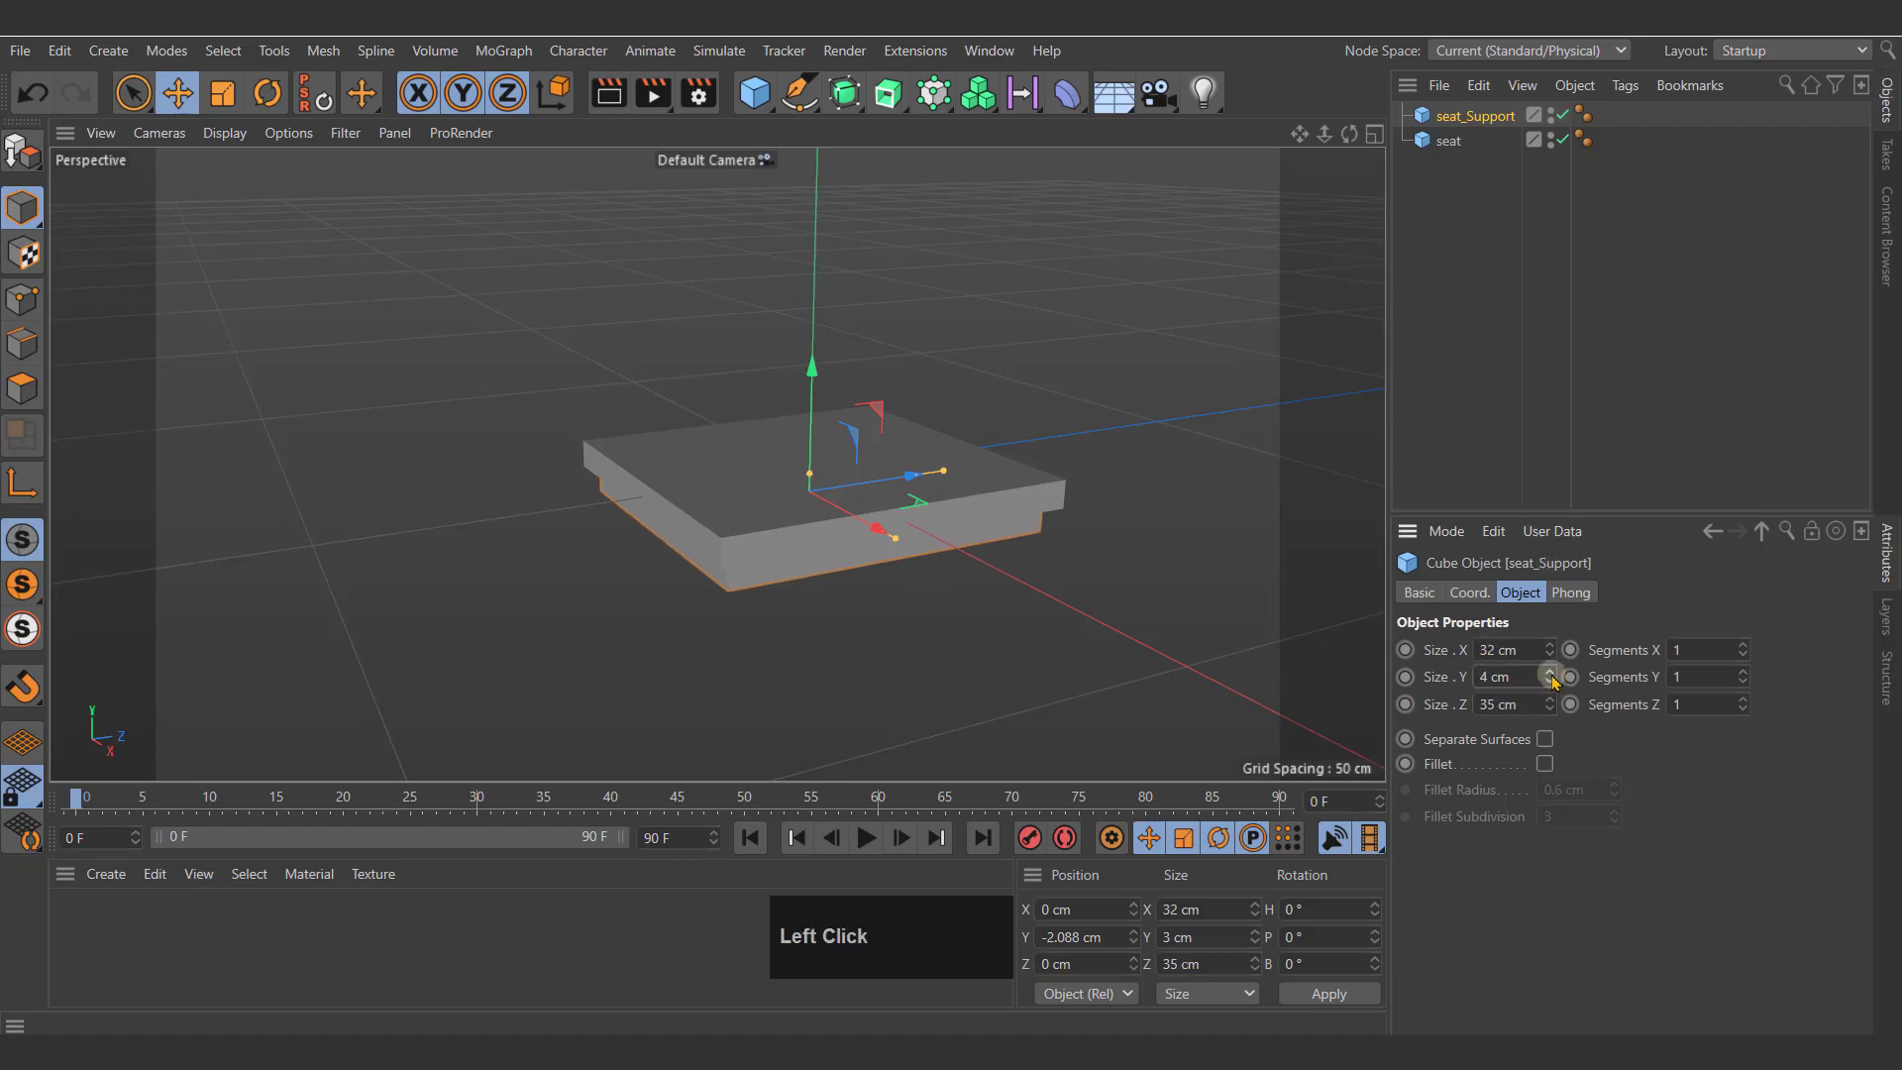
{"action": "left_click", "coordinate": [1549, 674]}
Step: Render the viewport from two low angles to inspect the seat and its support from below
{"action": "left_click_drag", "start_coordinate": [1223, 628], "coordinate": [892, 569], "text": "alt"}
{"action": "scroll", "coordinate": [899, 566], "scroll_direction": "up", "scroll_amount": 2}
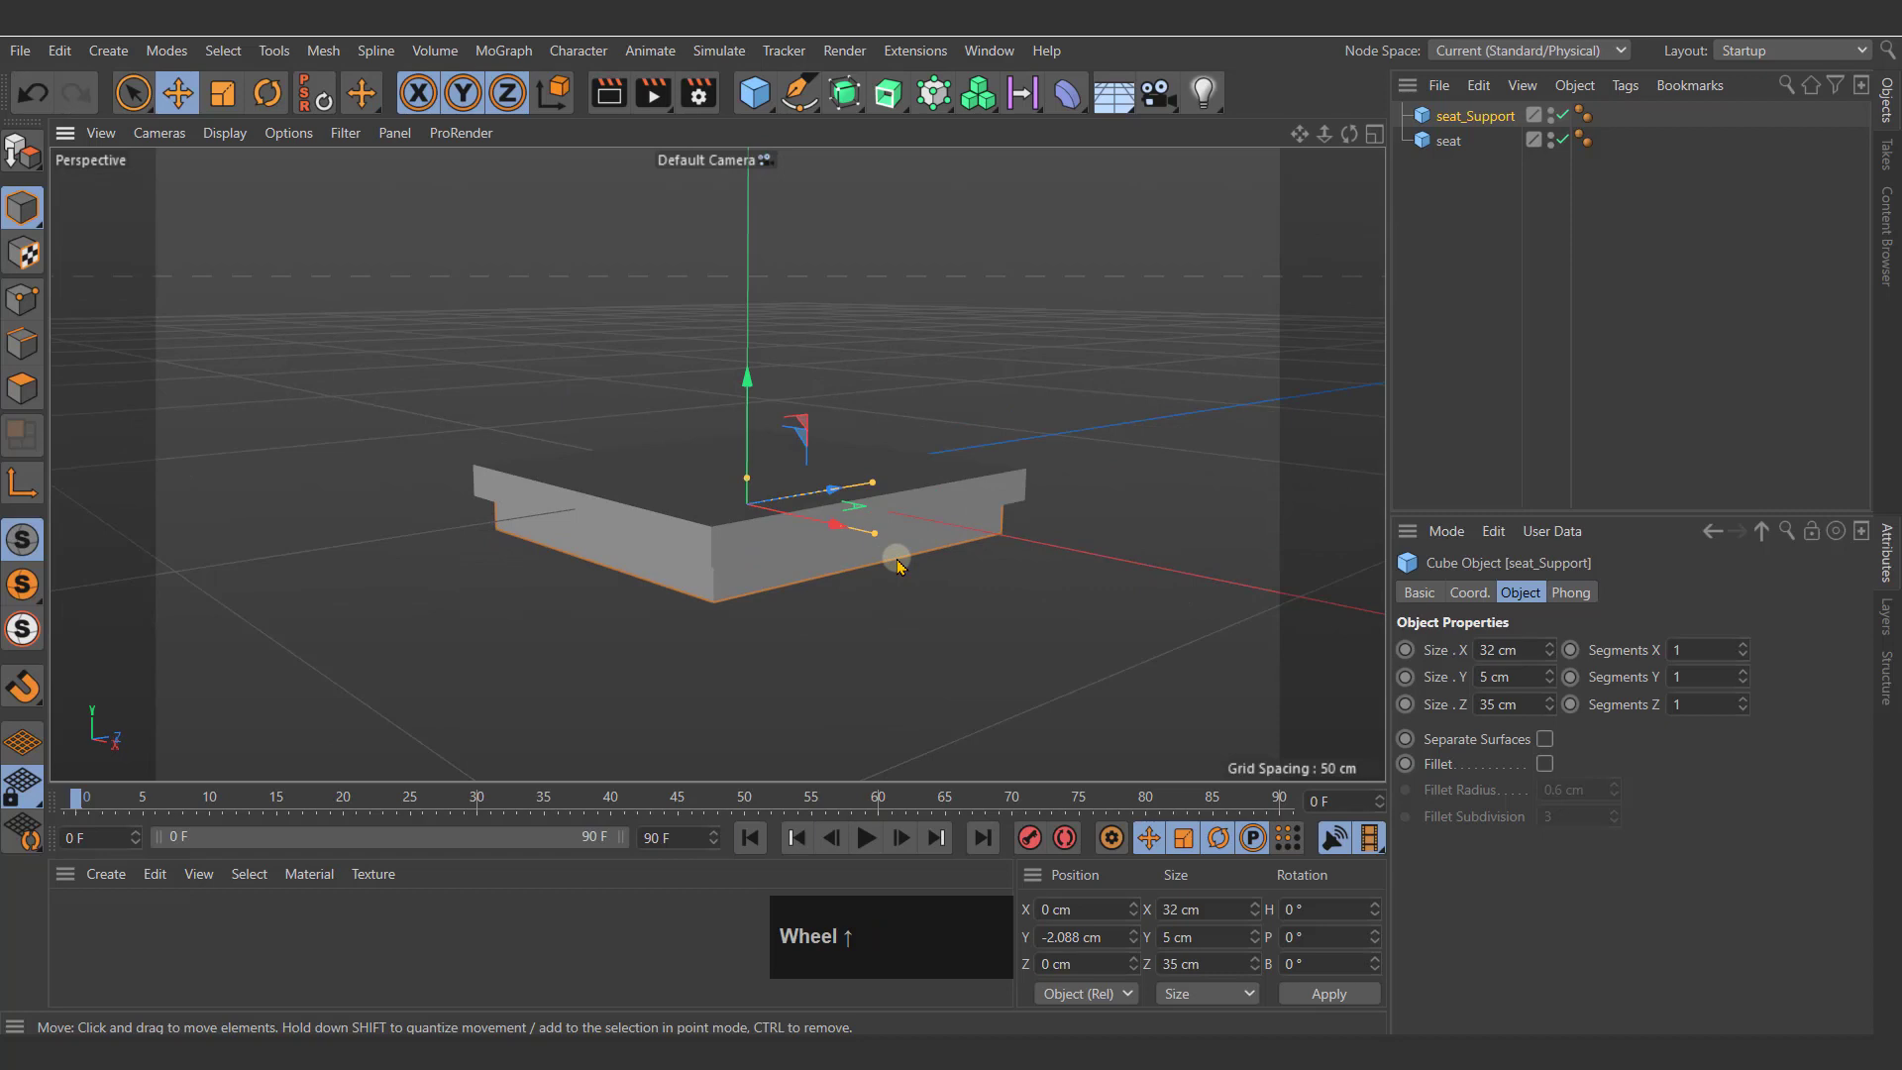
{"action": "left_click_drag", "start_coordinate": [899, 565], "coordinate": [934, 488], "text": "alt"}
{"action": "key", "text": "ctrl+r"}
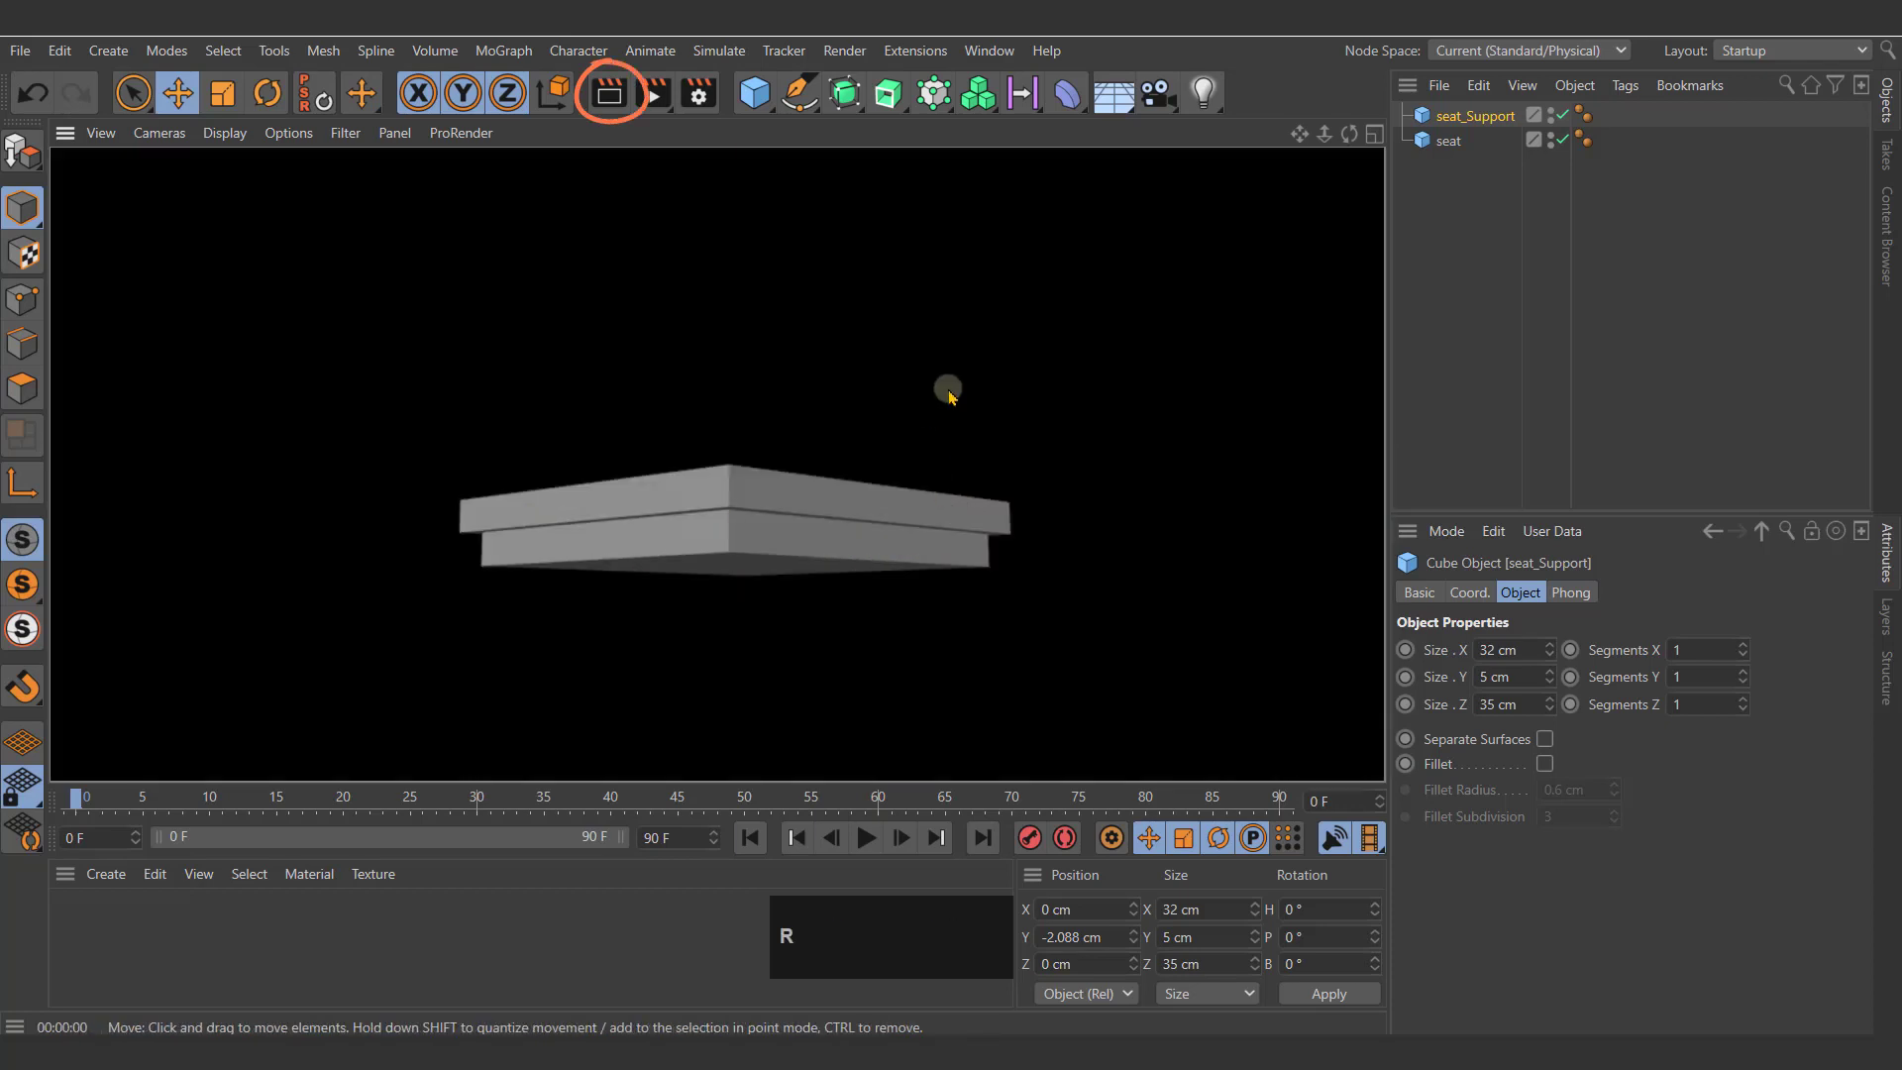
{"action": "left_click", "coordinate": [948, 397]}
{"action": "left_click_drag", "start_coordinate": [811, 429], "coordinate": [862, 382], "text": "alt"}
{"action": "key", "text": "ctrl+r"}
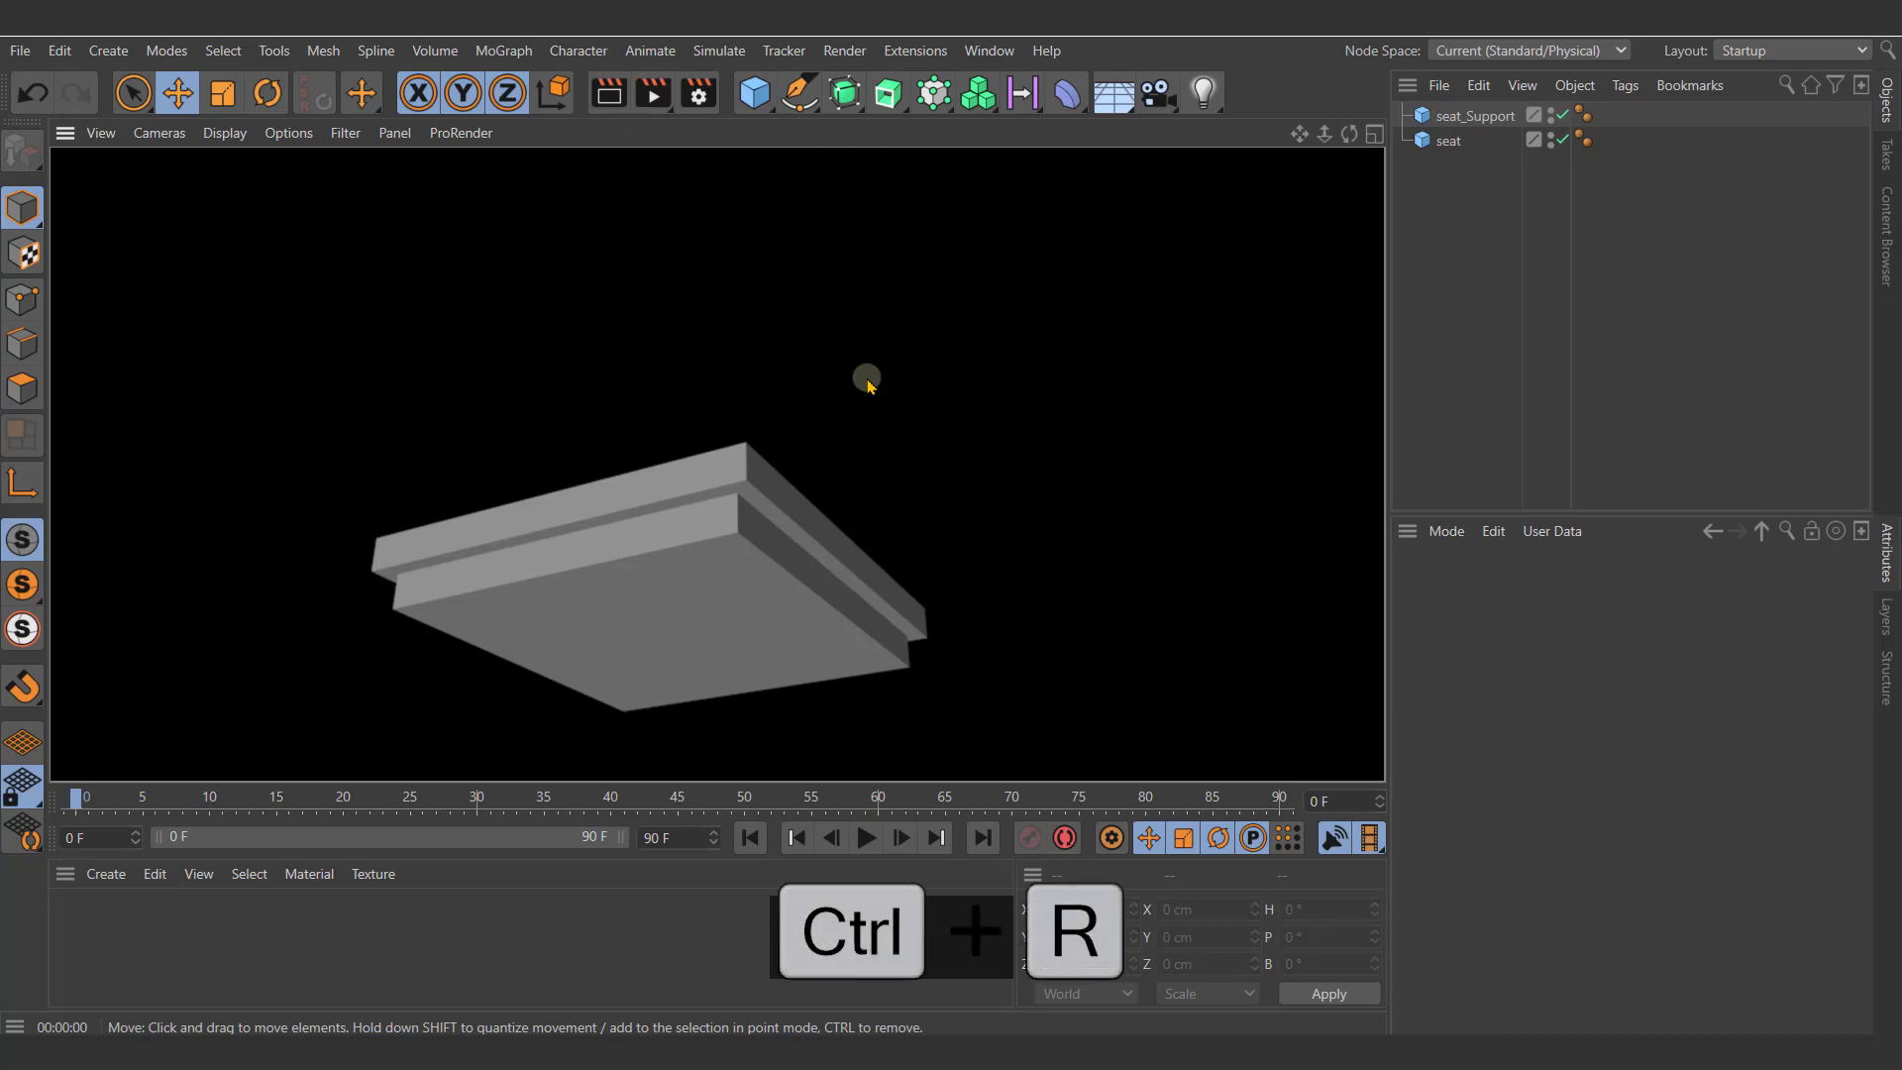
{"action": "left_click", "coordinate": [867, 385]}
Step: Add a new cube and shrink it to a thin post about 5.9 cm in X and 3.6 cm in Z
{"action": "left_click_drag", "start_coordinate": [867, 385], "coordinate": [717, 658], "text": "alt"}
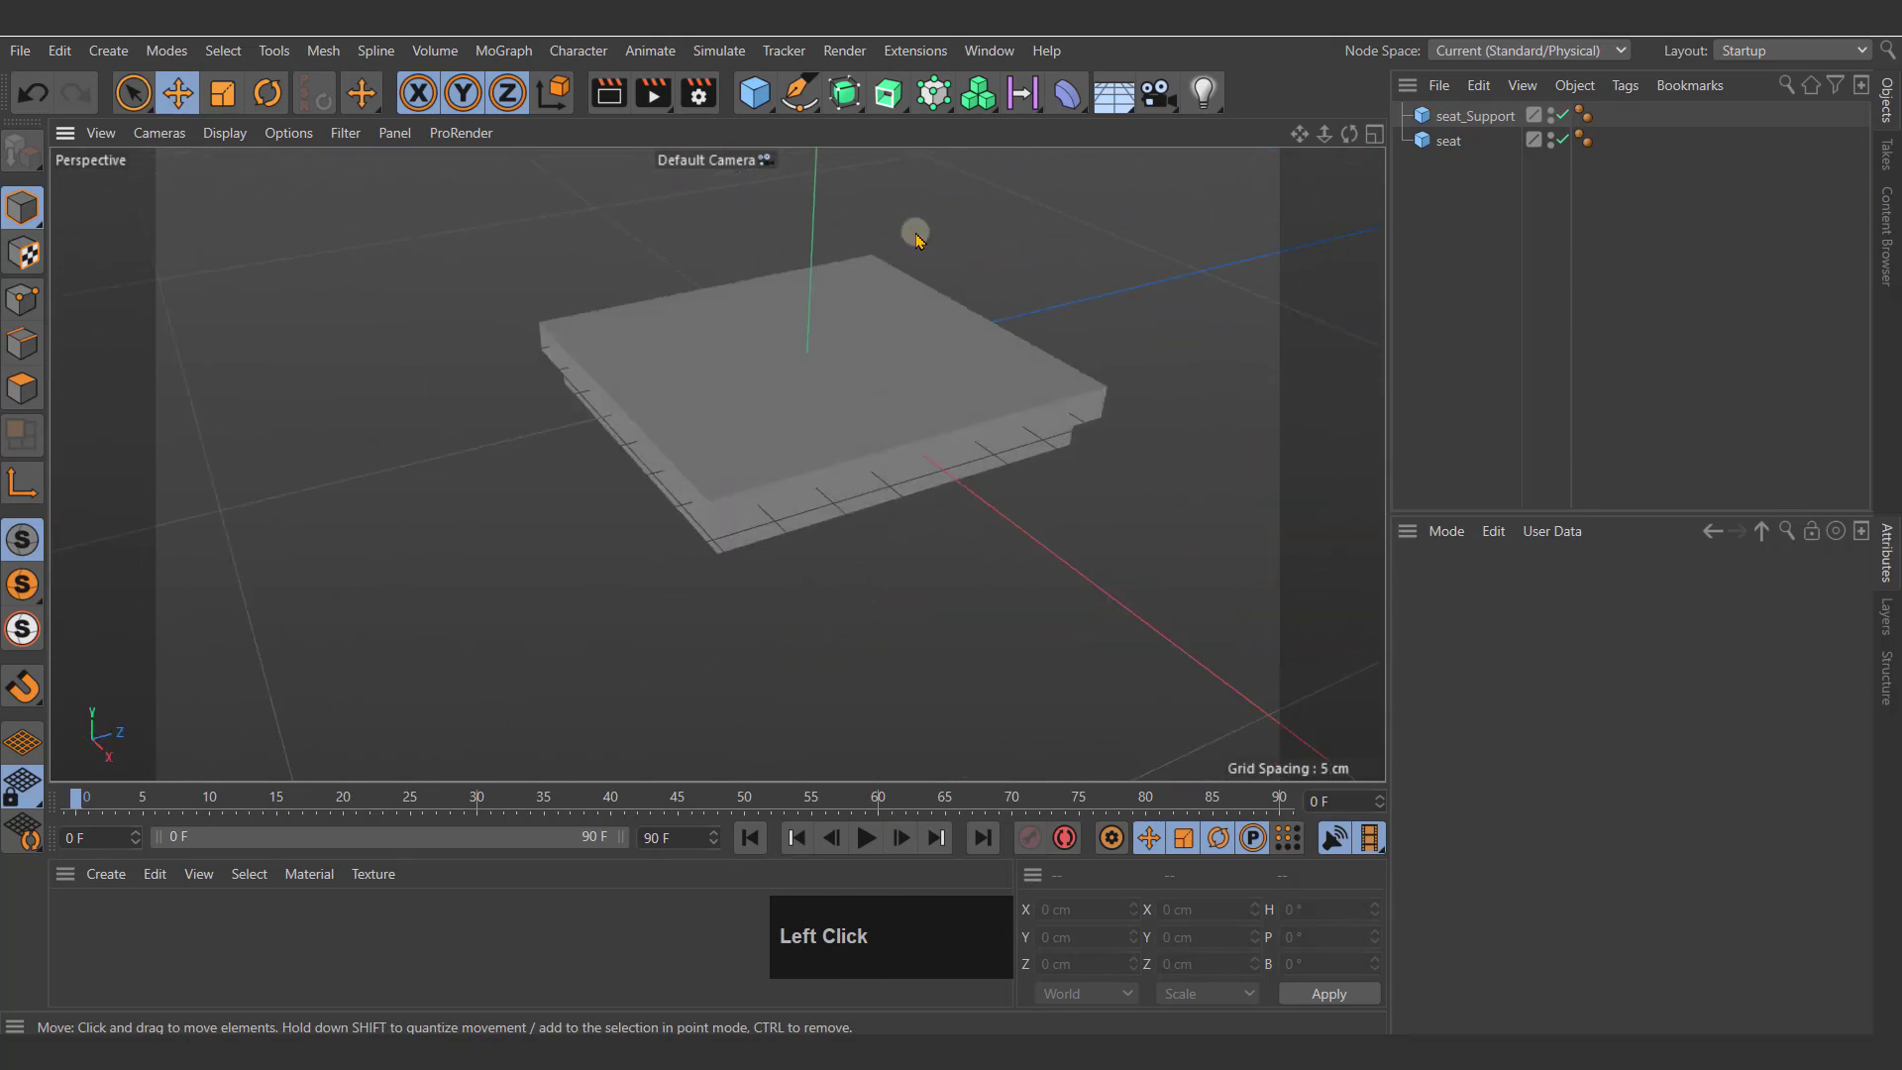
{"action": "left_click", "coordinate": [753, 92]}
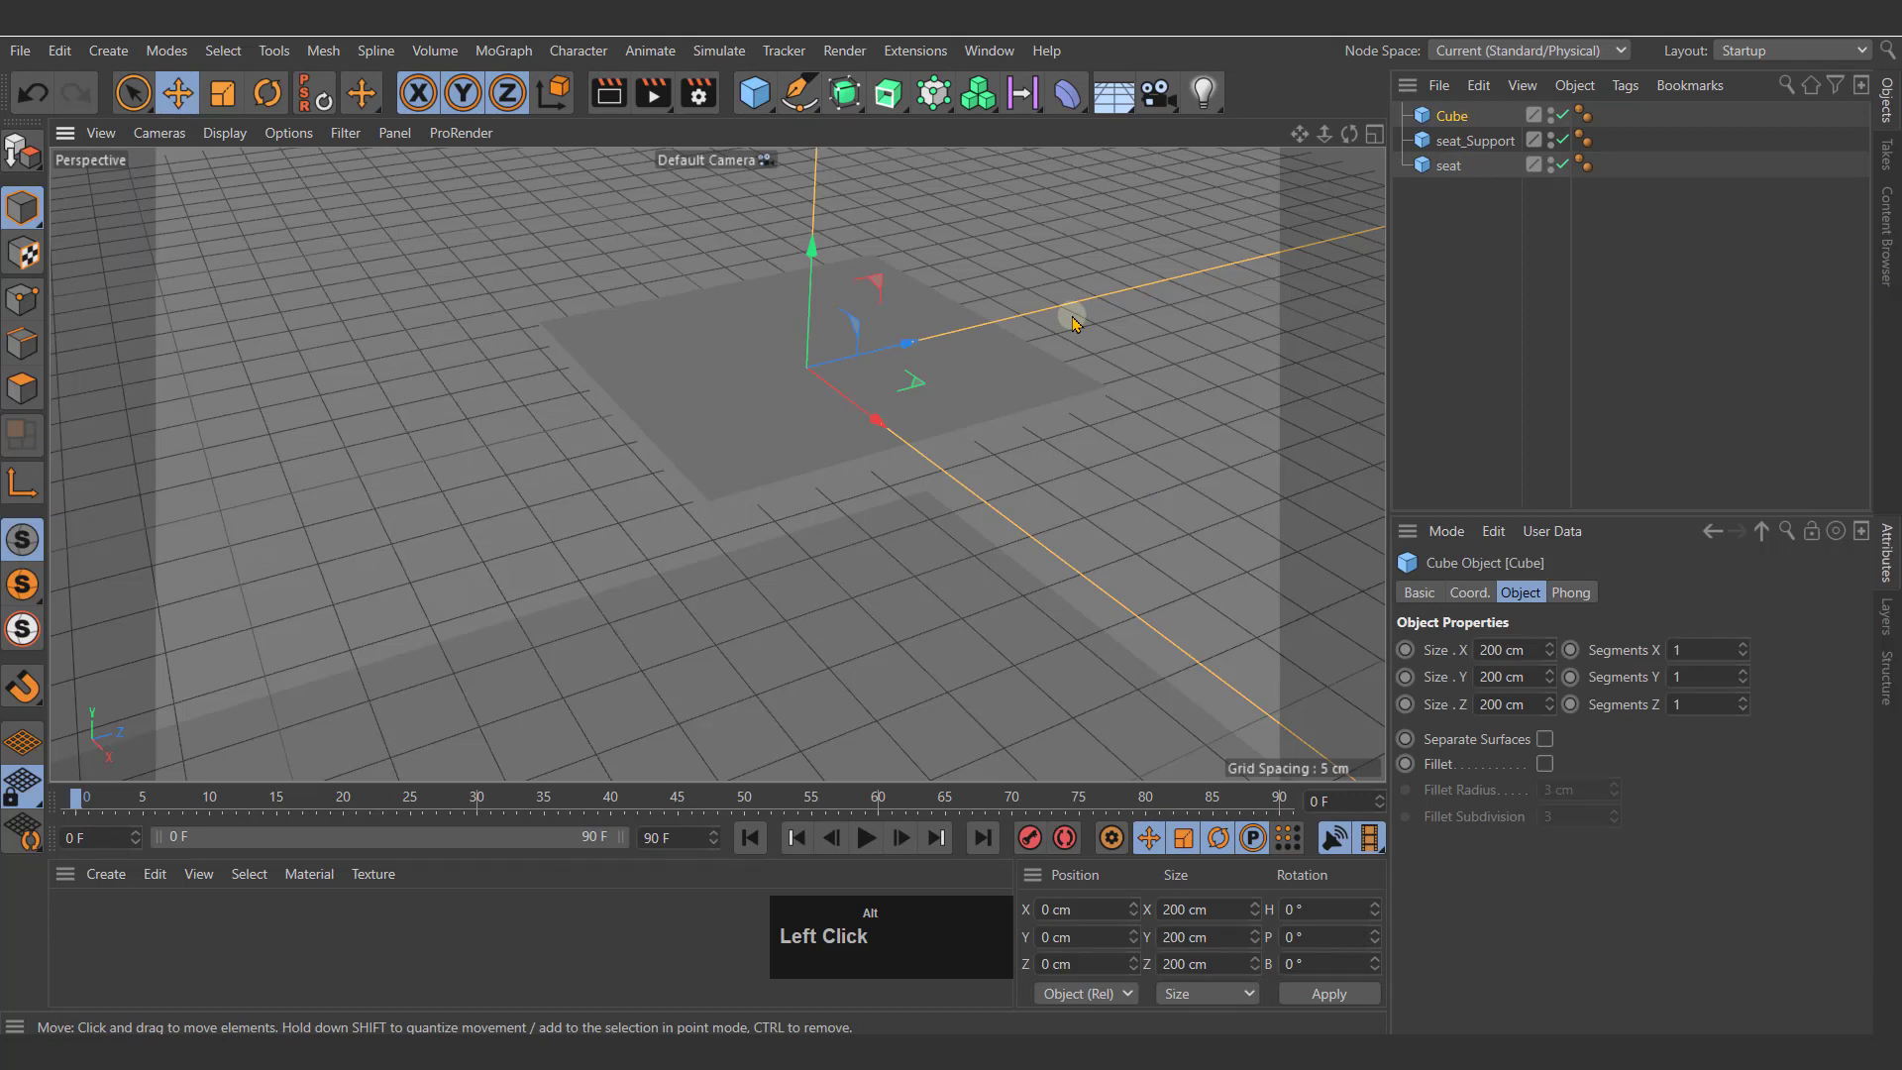
{"action": "right_click_drag", "start_coordinate": [1071, 322], "coordinate": [845, 383], "text": "alt"}
{"action": "middle_click_drag", "start_coordinate": [845, 382], "coordinate": [620, 437], "text": "alt"}
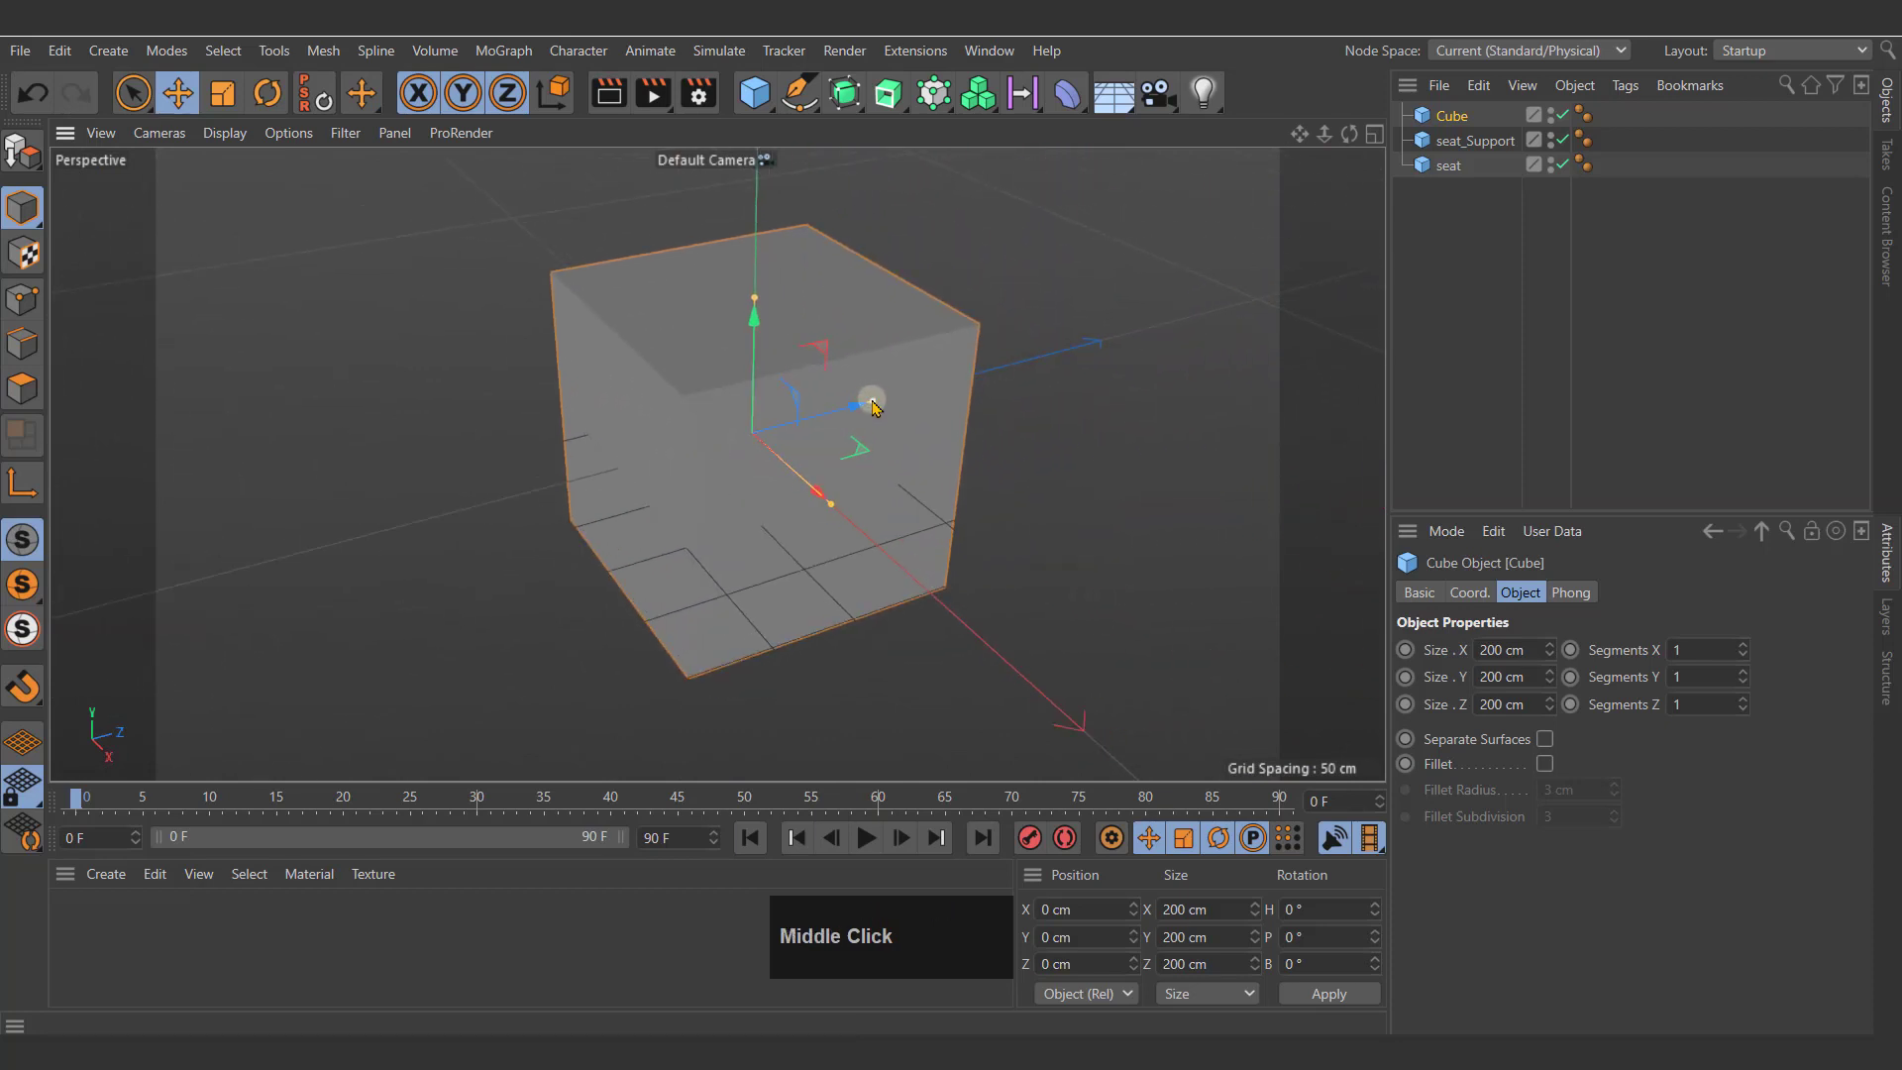
{"action": "left_click_drag", "start_coordinate": [865, 395], "coordinate": [760, 447]}
{"action": "left_click_drag", "start_coordinate": [829, 503], "coordinate": [752, 449]}
{"action": "right_click_drag", "start_coordinate": [783, 462], "coordinate": [850, 456], "text": "alt"}
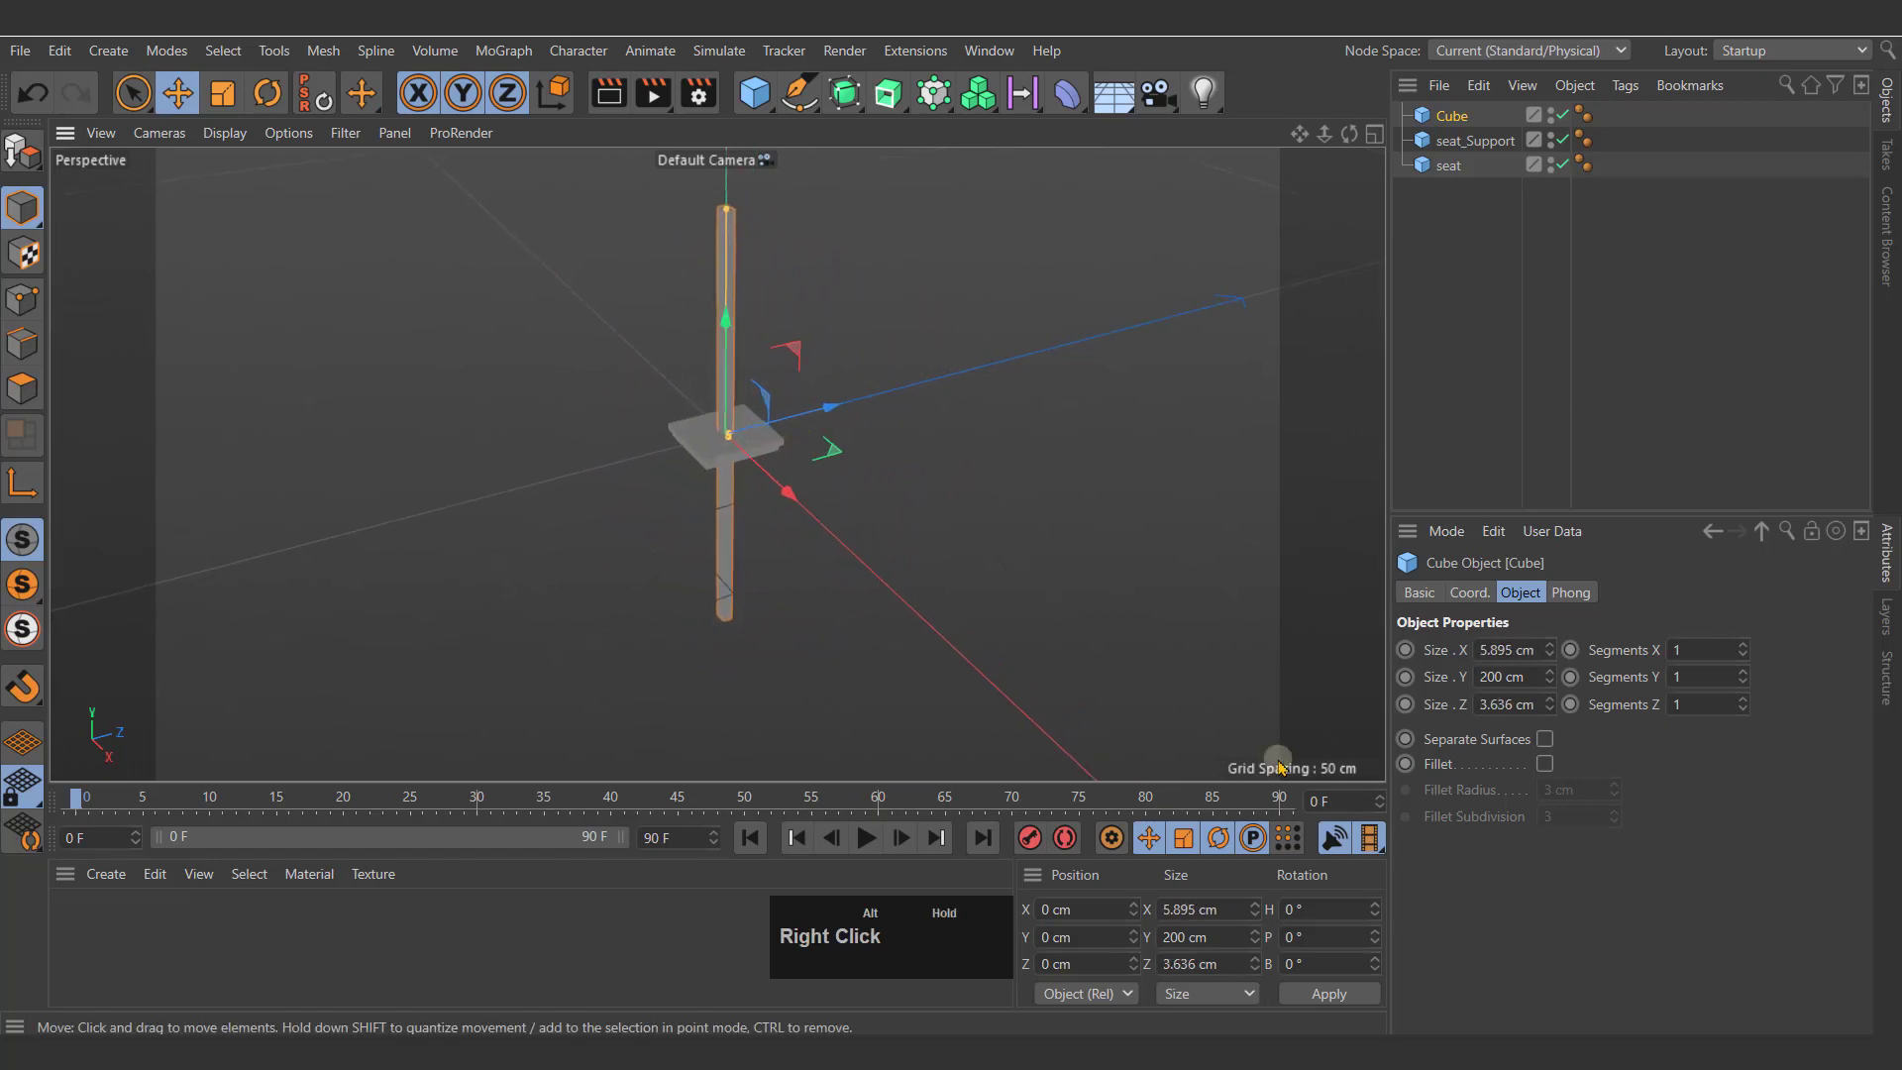
Step: Set the new cube's X and Z sizes to 3 cm each
{"action": "double_click", "coordinate": [1495, 650]}
{"action": "type", "text": "3"}
{"action": "double_click", "coordinate": [1494, 705]}
{"action": "type", "text": "3"}
Step: Shorten the thin cube and set its Y size to 38 cm
{"action": "left_click", "coordinate": [1501, 676]}
{"action": "double_click", "coordinate": [1500, 676]}
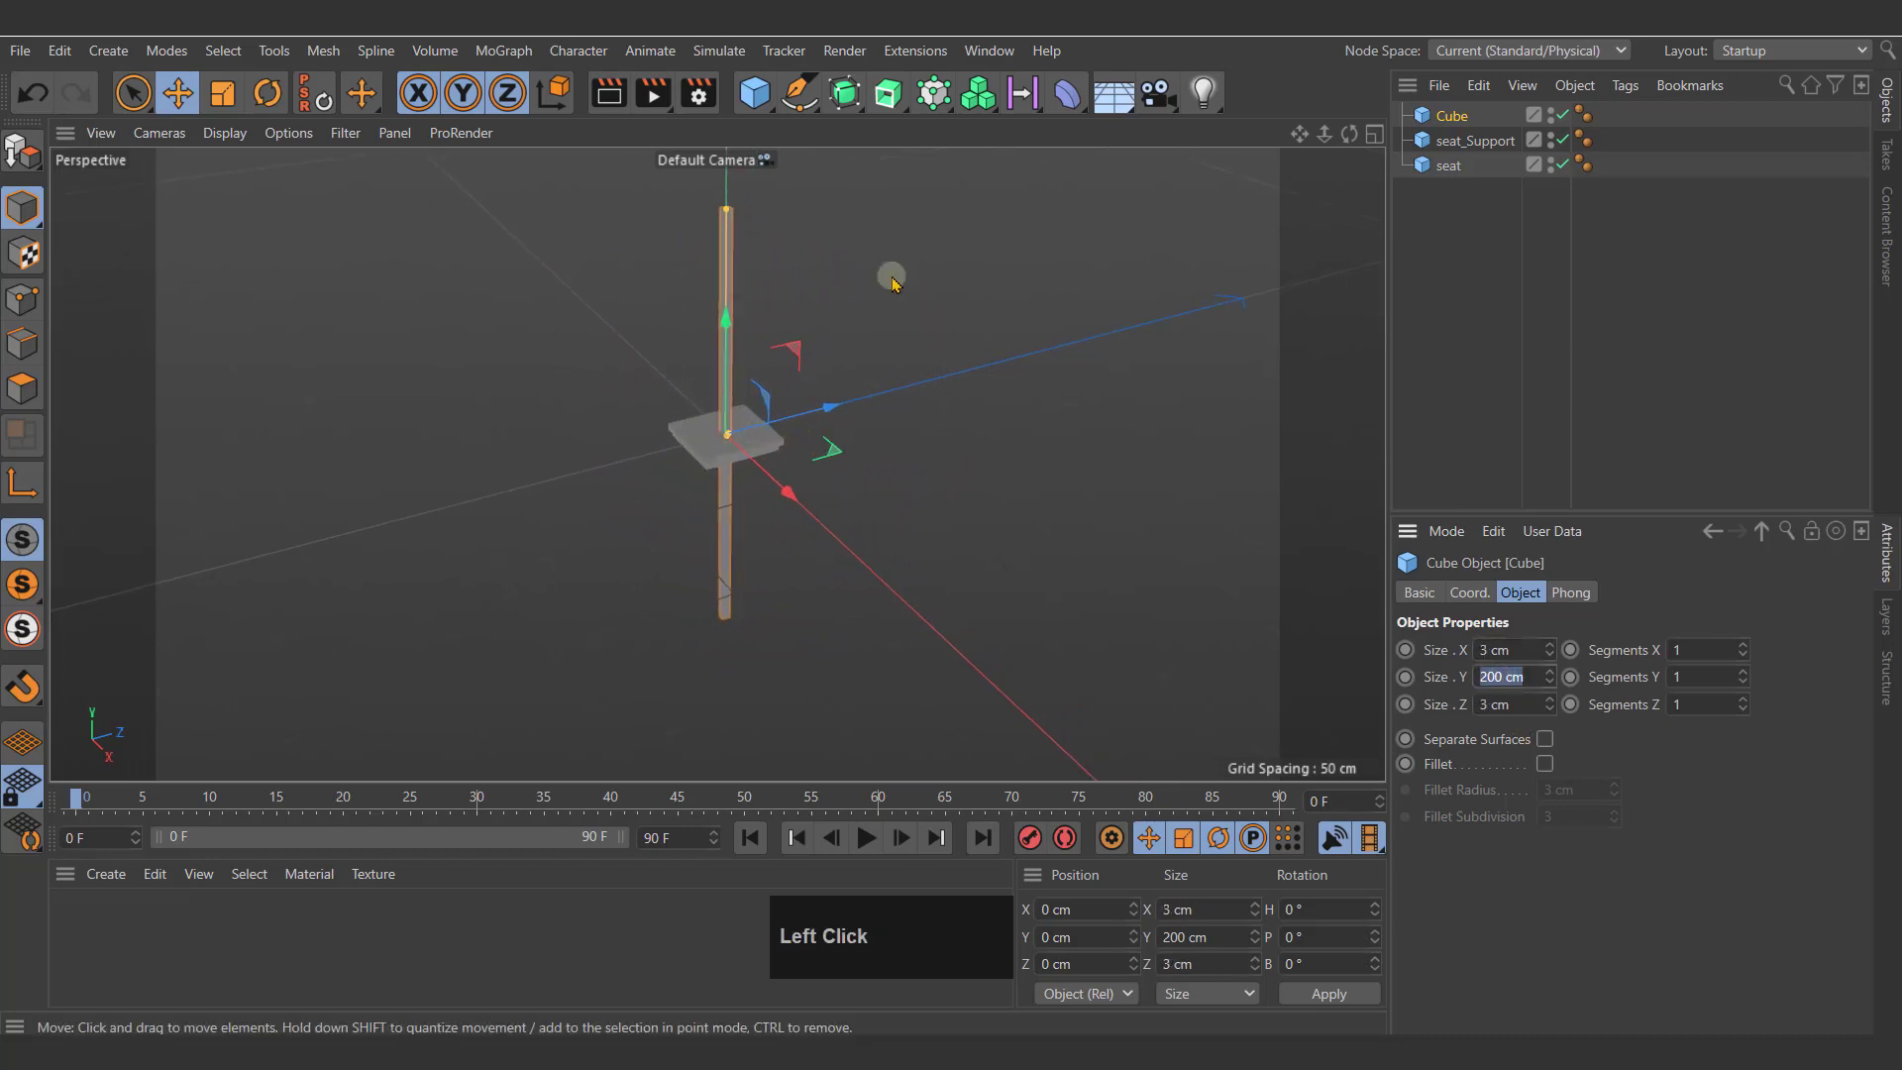
{"action": "left_click", "coordinate": [888, 278]}
{"action": "left_click", "coordinate": [728, 303]}
{"action": "middle_click_drag", "start_coordinate": [732, 318], "coordinate": [773, 348], "text": "alt"}
{"action": "left_click_drag", "start_coordinate": [776, 246], "coordinate": [773, 420]}
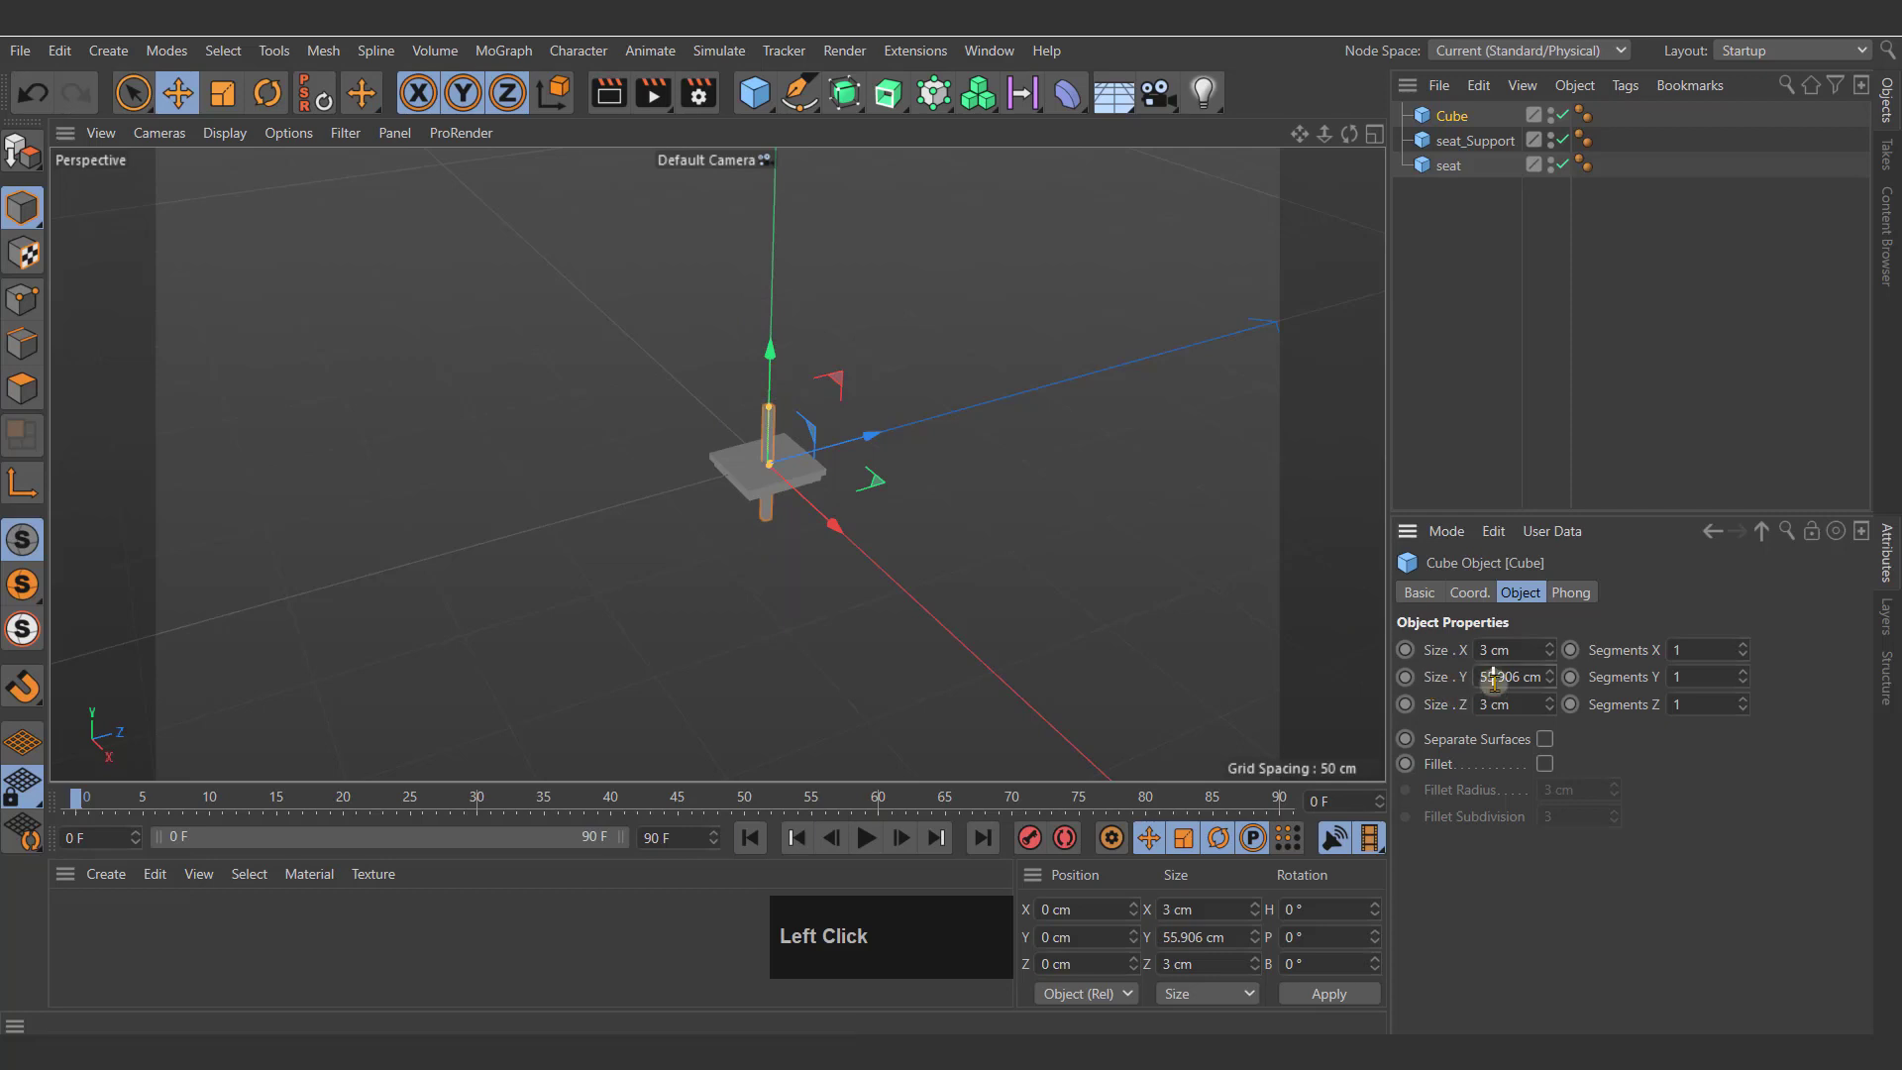
{"action": "type", "text": "38"}
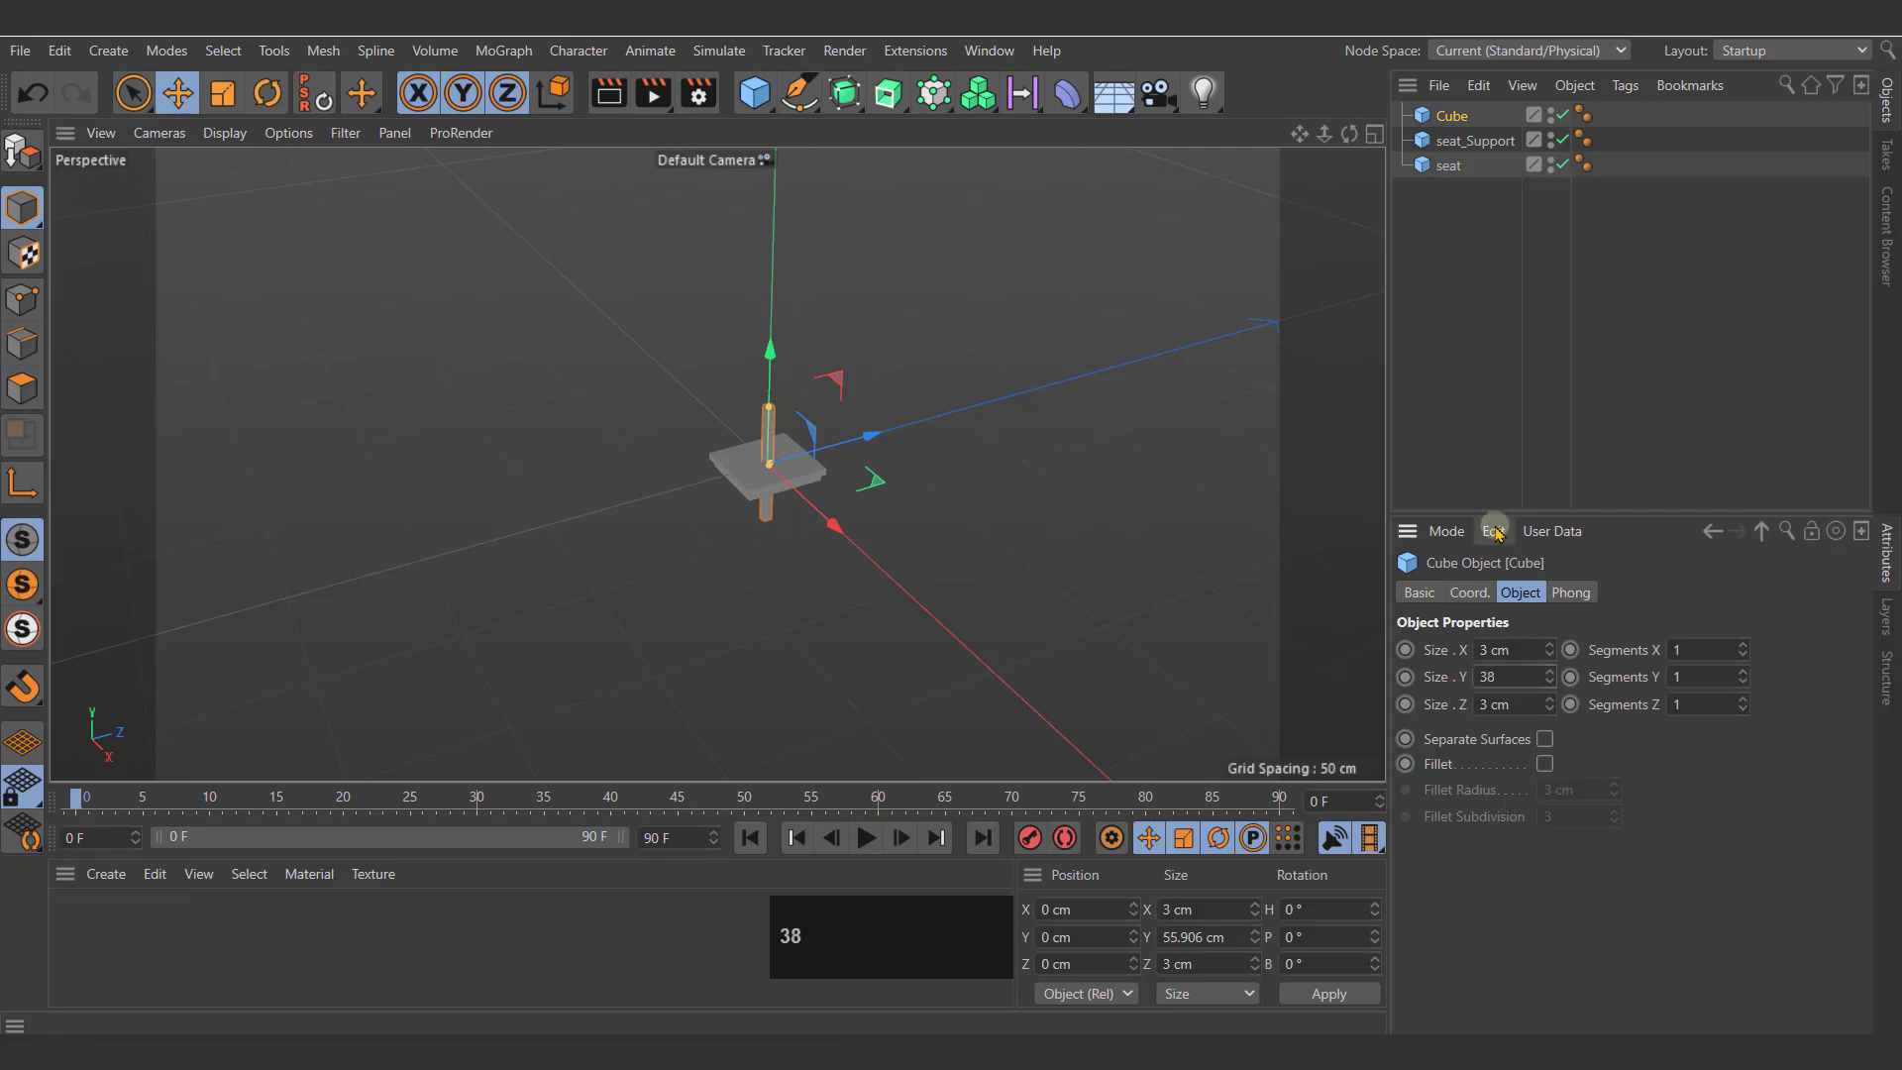
{"action": "key", "text": "Return"}
Step: Show all four views and, in the top view, move the thin cube into the seat's corner at about X -14.9 cm, Z -16.8 cm
{"action": "left_click_drag", "start_coordinate": [828, 483], "coordinate": [850, 429], "text": "alt"}
{"action": "right_click_drag", "start_coordinate": [818, 444], "coordinate": [939, 423], "text": "alt"}
{"action": "middle_click_drag", "start_coordinate": [717, 463], "coordinate": [821, 583], "text": "alt"}
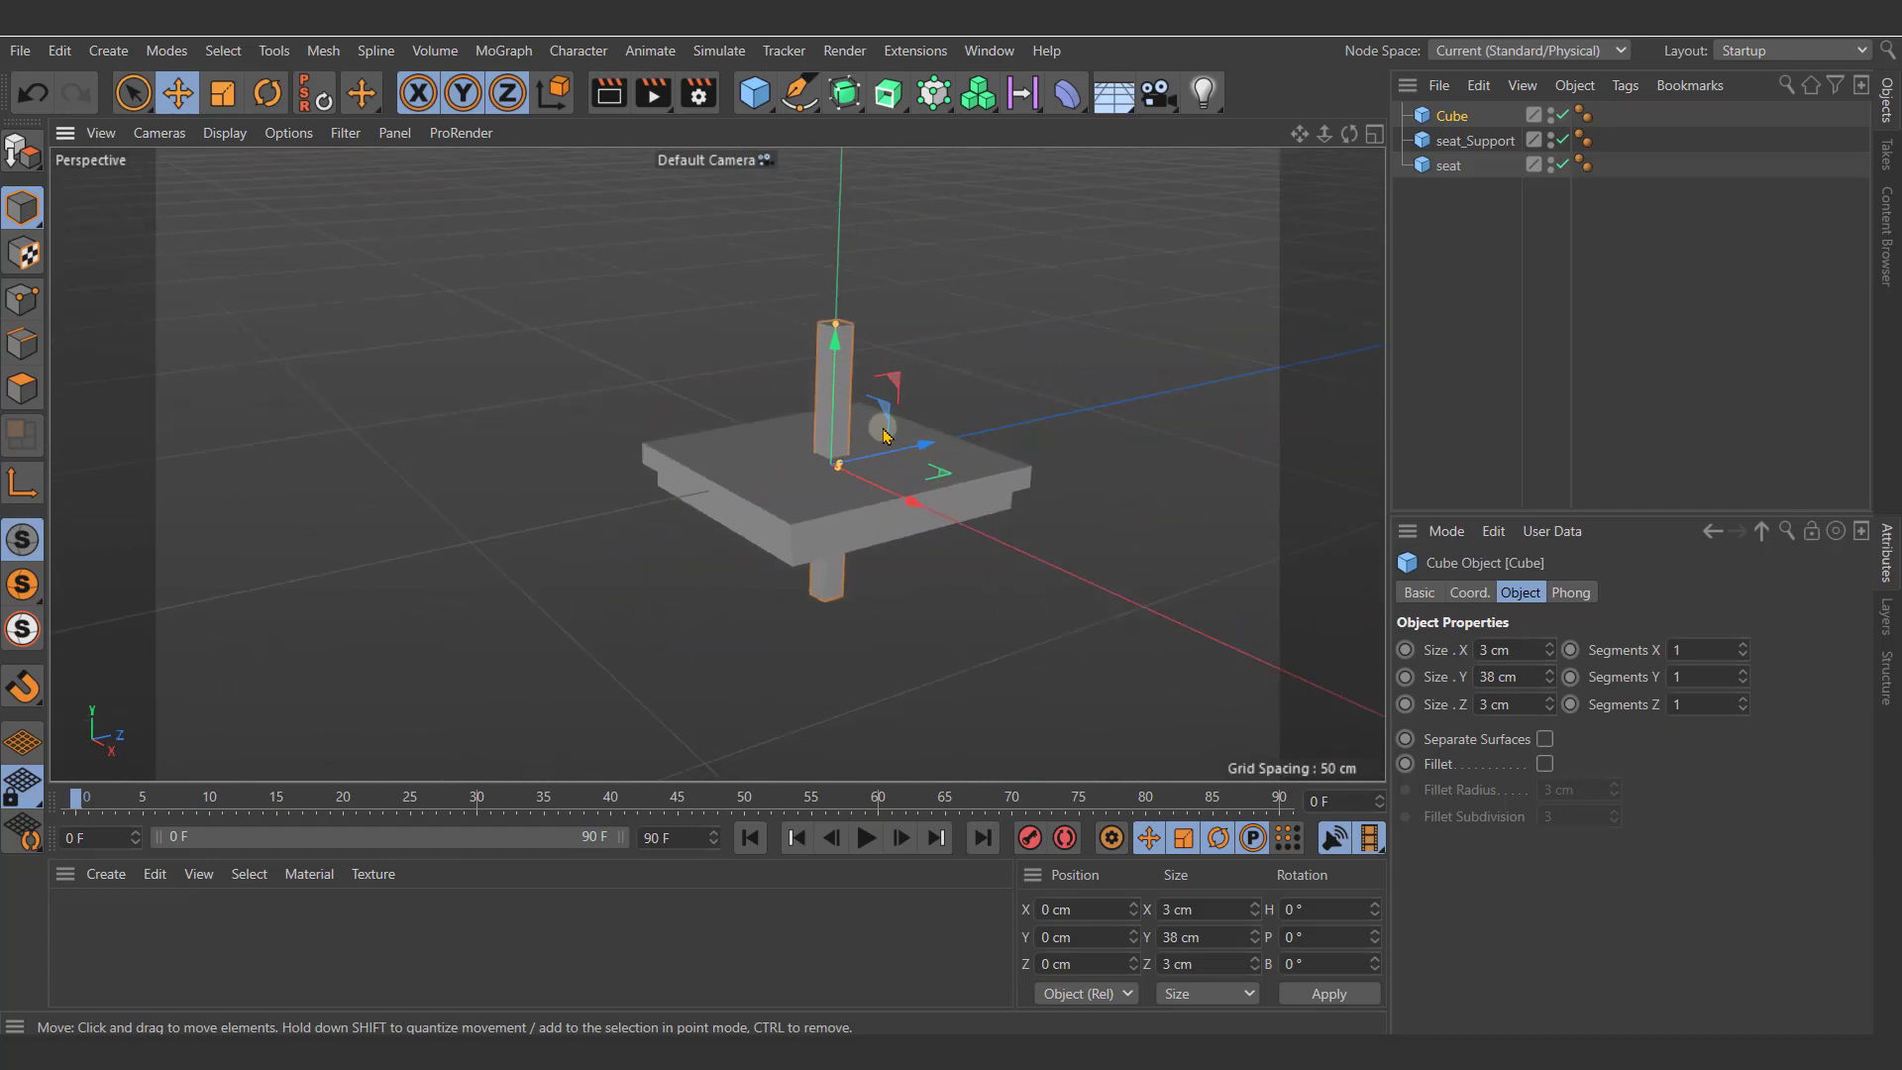
{"action": "left_click", "coordinate": [1372, 134]}
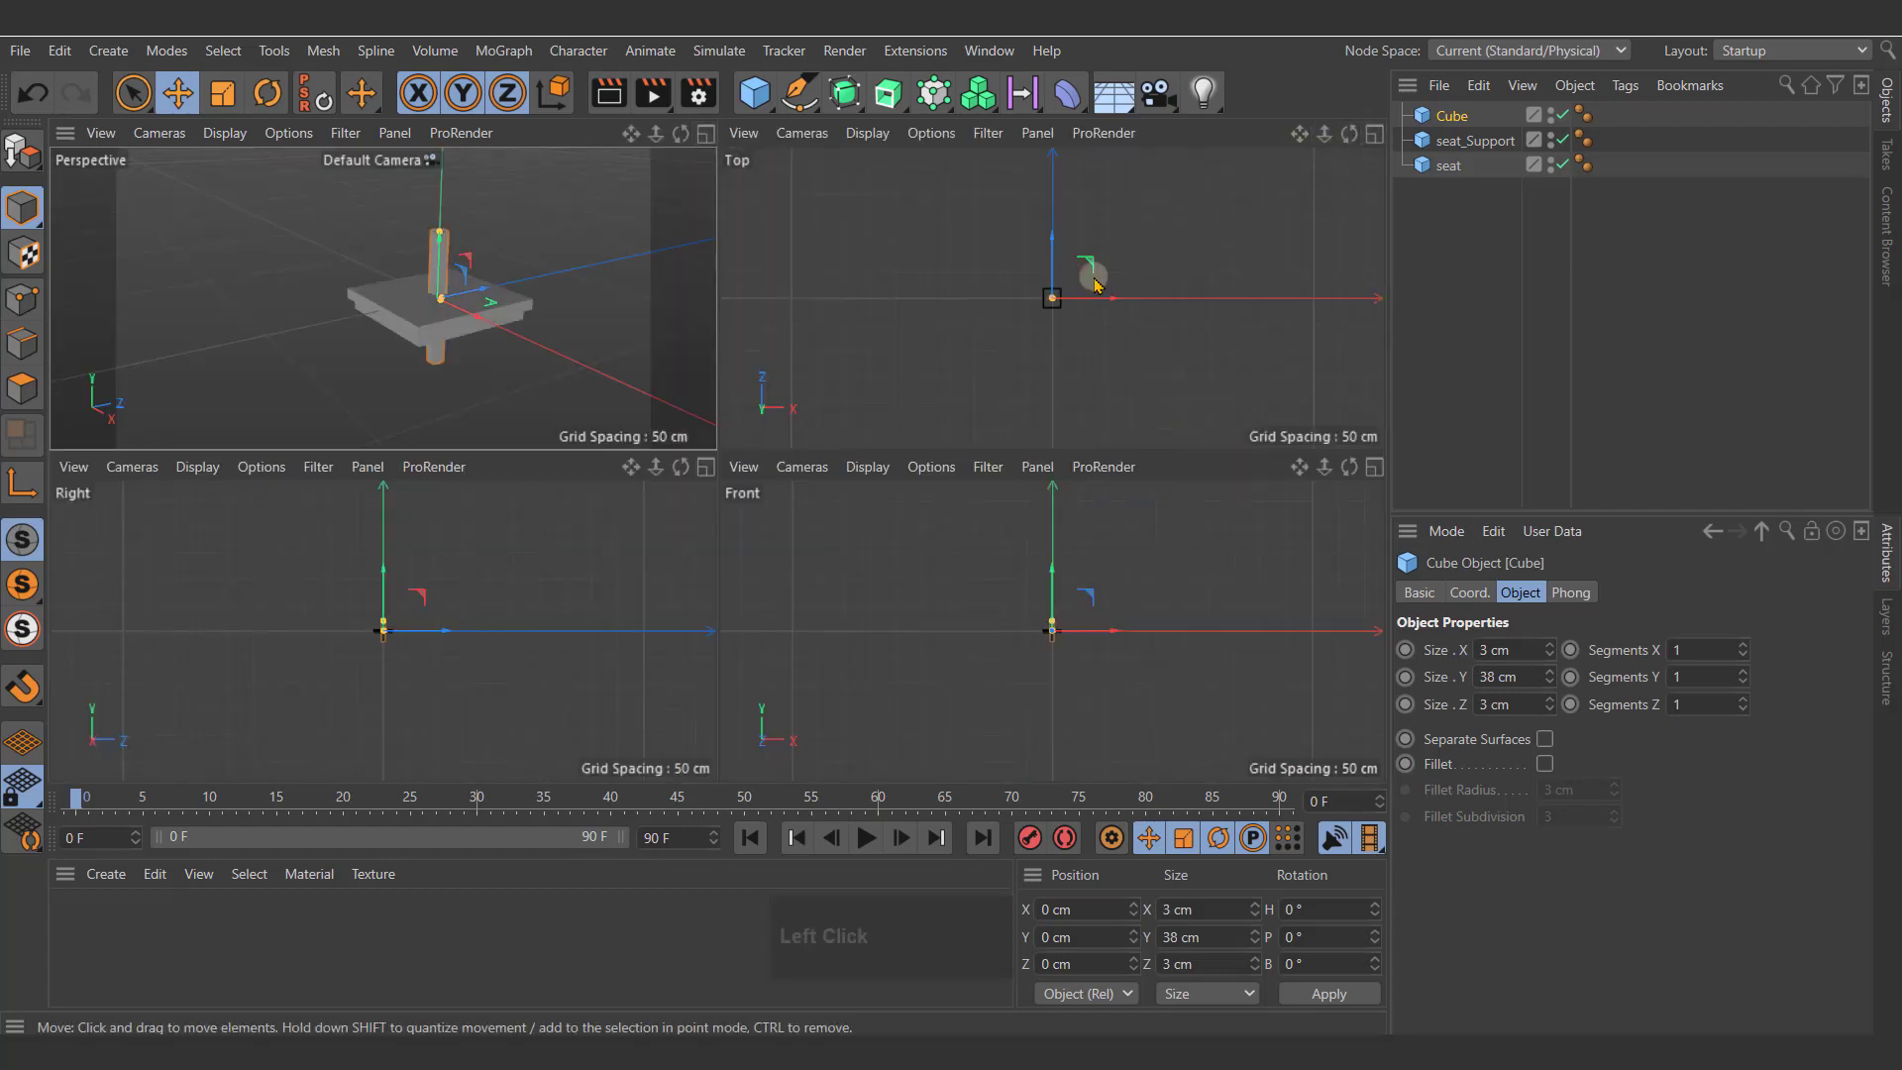
{"action": "right_click_drag", "start_coordinate": [1077, 342], "coordinate": [1348, 268], "text": "alt"}
{"action": "middle_click_drag", "start_coordinate": [1062, 259], "coordinate": [944, 504], "text": "alt"}
{"action": "middle_click_drag", "start_coordinate": [1115, 253], "coordinate": [1141, 305], "text": "alt"}
{"action": "right_click_drag", "start_coordinate": [1129, 302], "coordinate": [1140, 298], "text": "alt"}
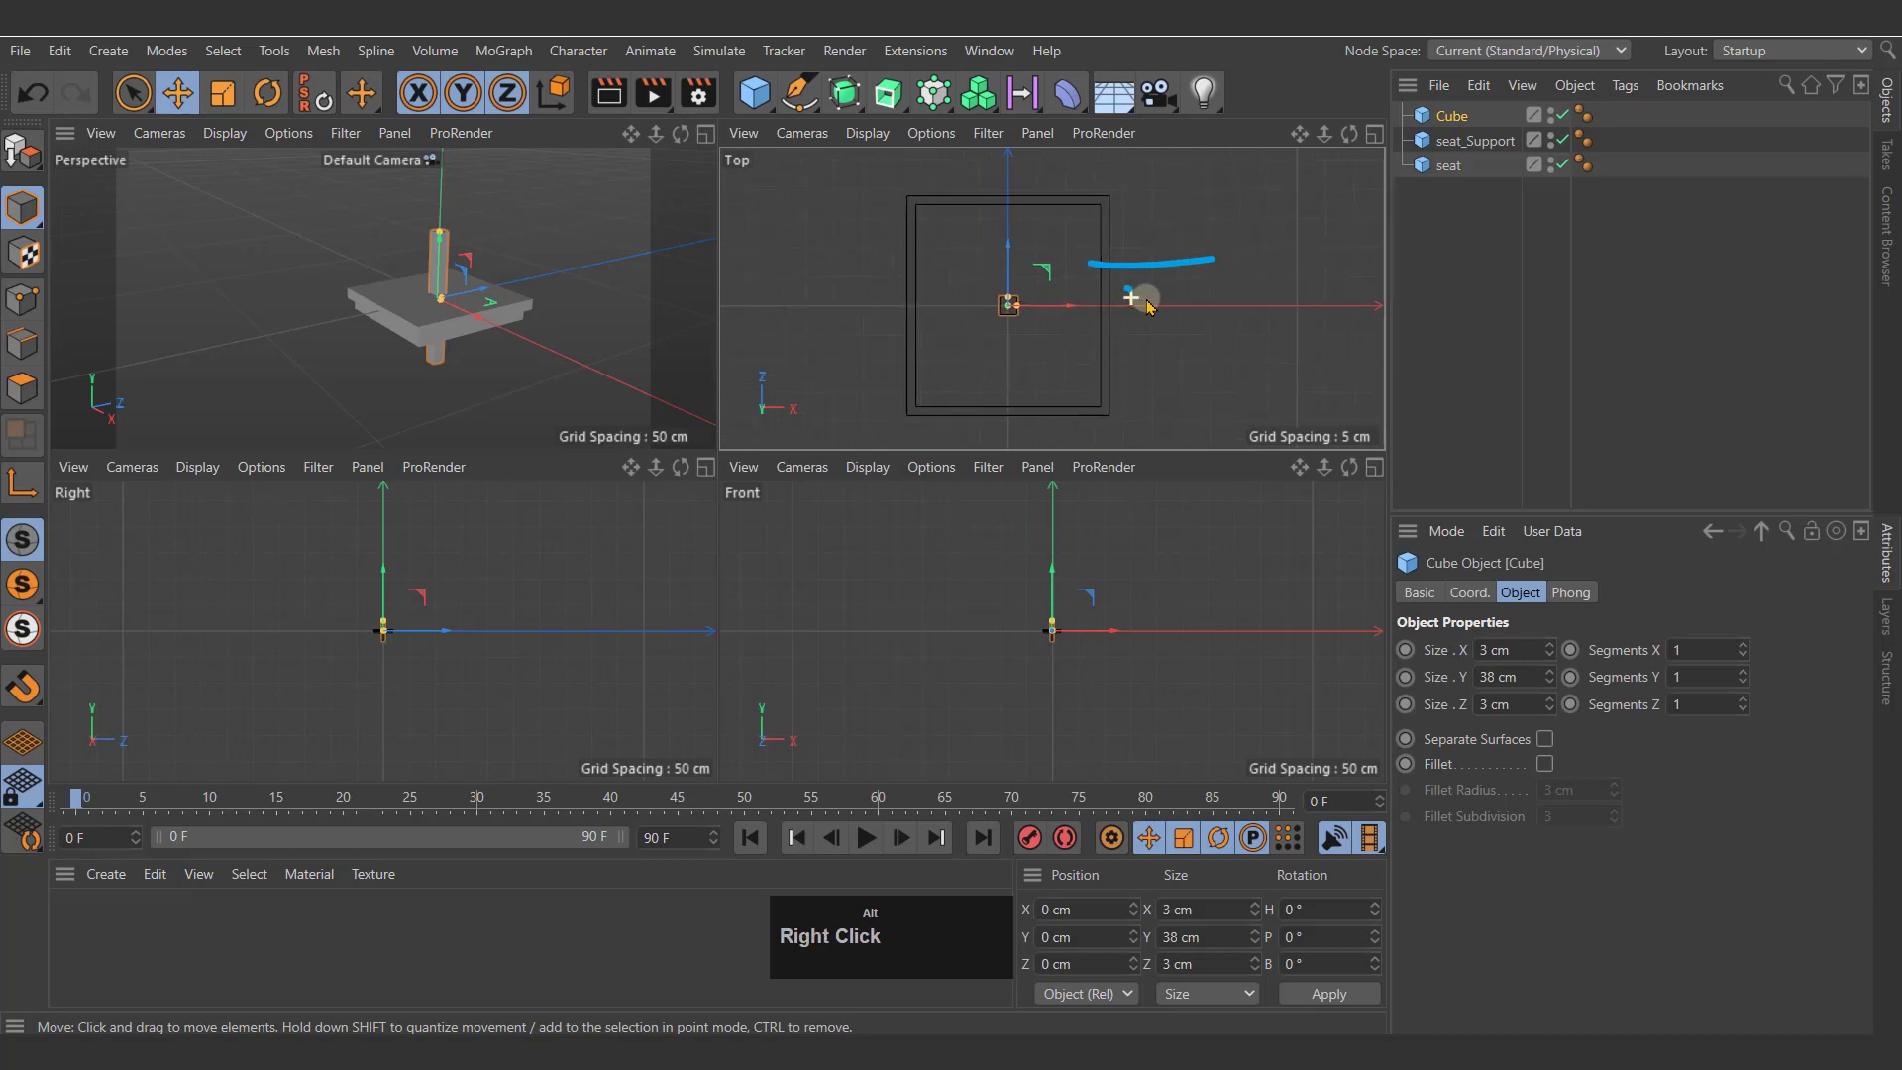
{"action": "mouse_move", "coordinate": [1139, 298]}
{"action": "middle_mouse_down", "text": "alt"}
{"action": "mouse_move", "coordinate": [1074, 306]}
{"action": "mouse_move", "coordinate": [1049, 277]}
{"action": "mouse_move", "coordinate": [1065, 262]}
{"action": "middle_mouse_up", "text": "alt"}
{"action": "left_click_drag", "start_coordinate": [1065, 262], "coordinate": [991, 345]}
{"action": "left_click", "coordinate": [1476, 595]}
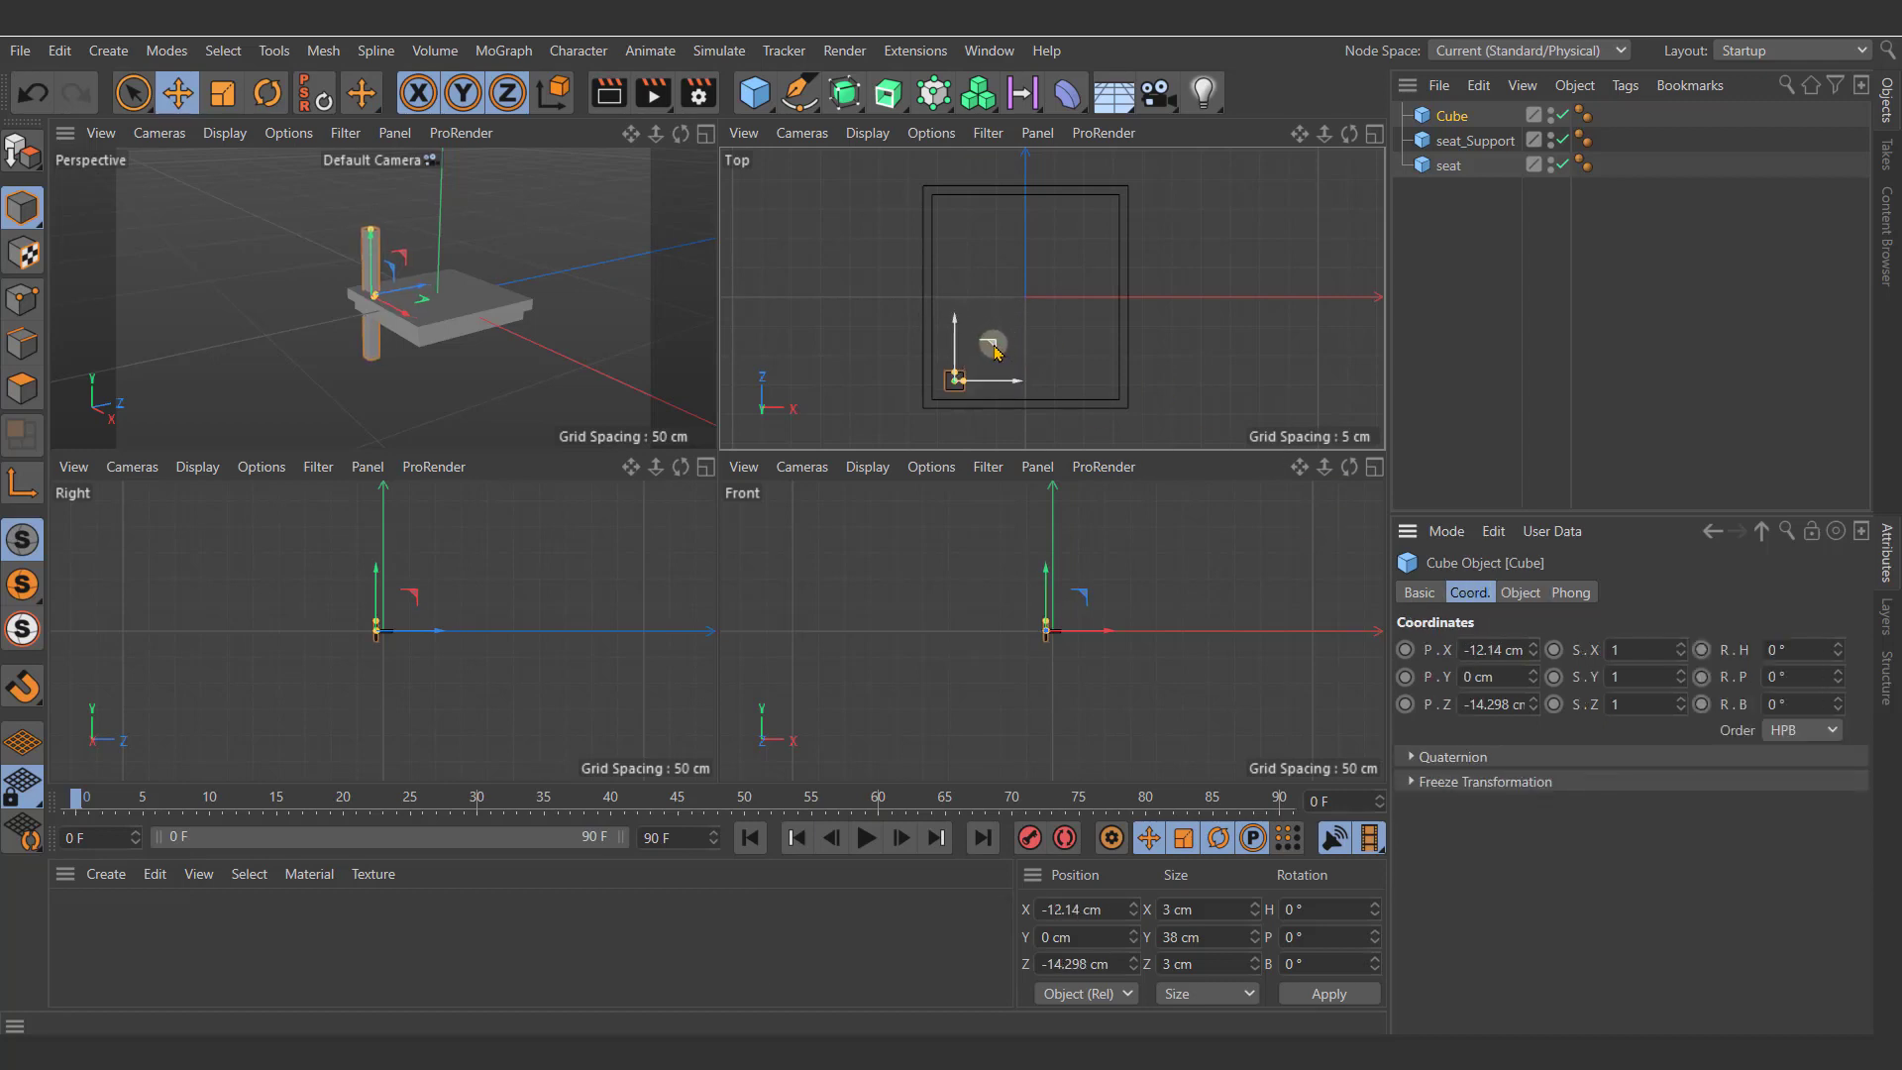
{"action": "left_click_drag", "start_coordinate": [993, 347], "coordinate": [973, 366]}
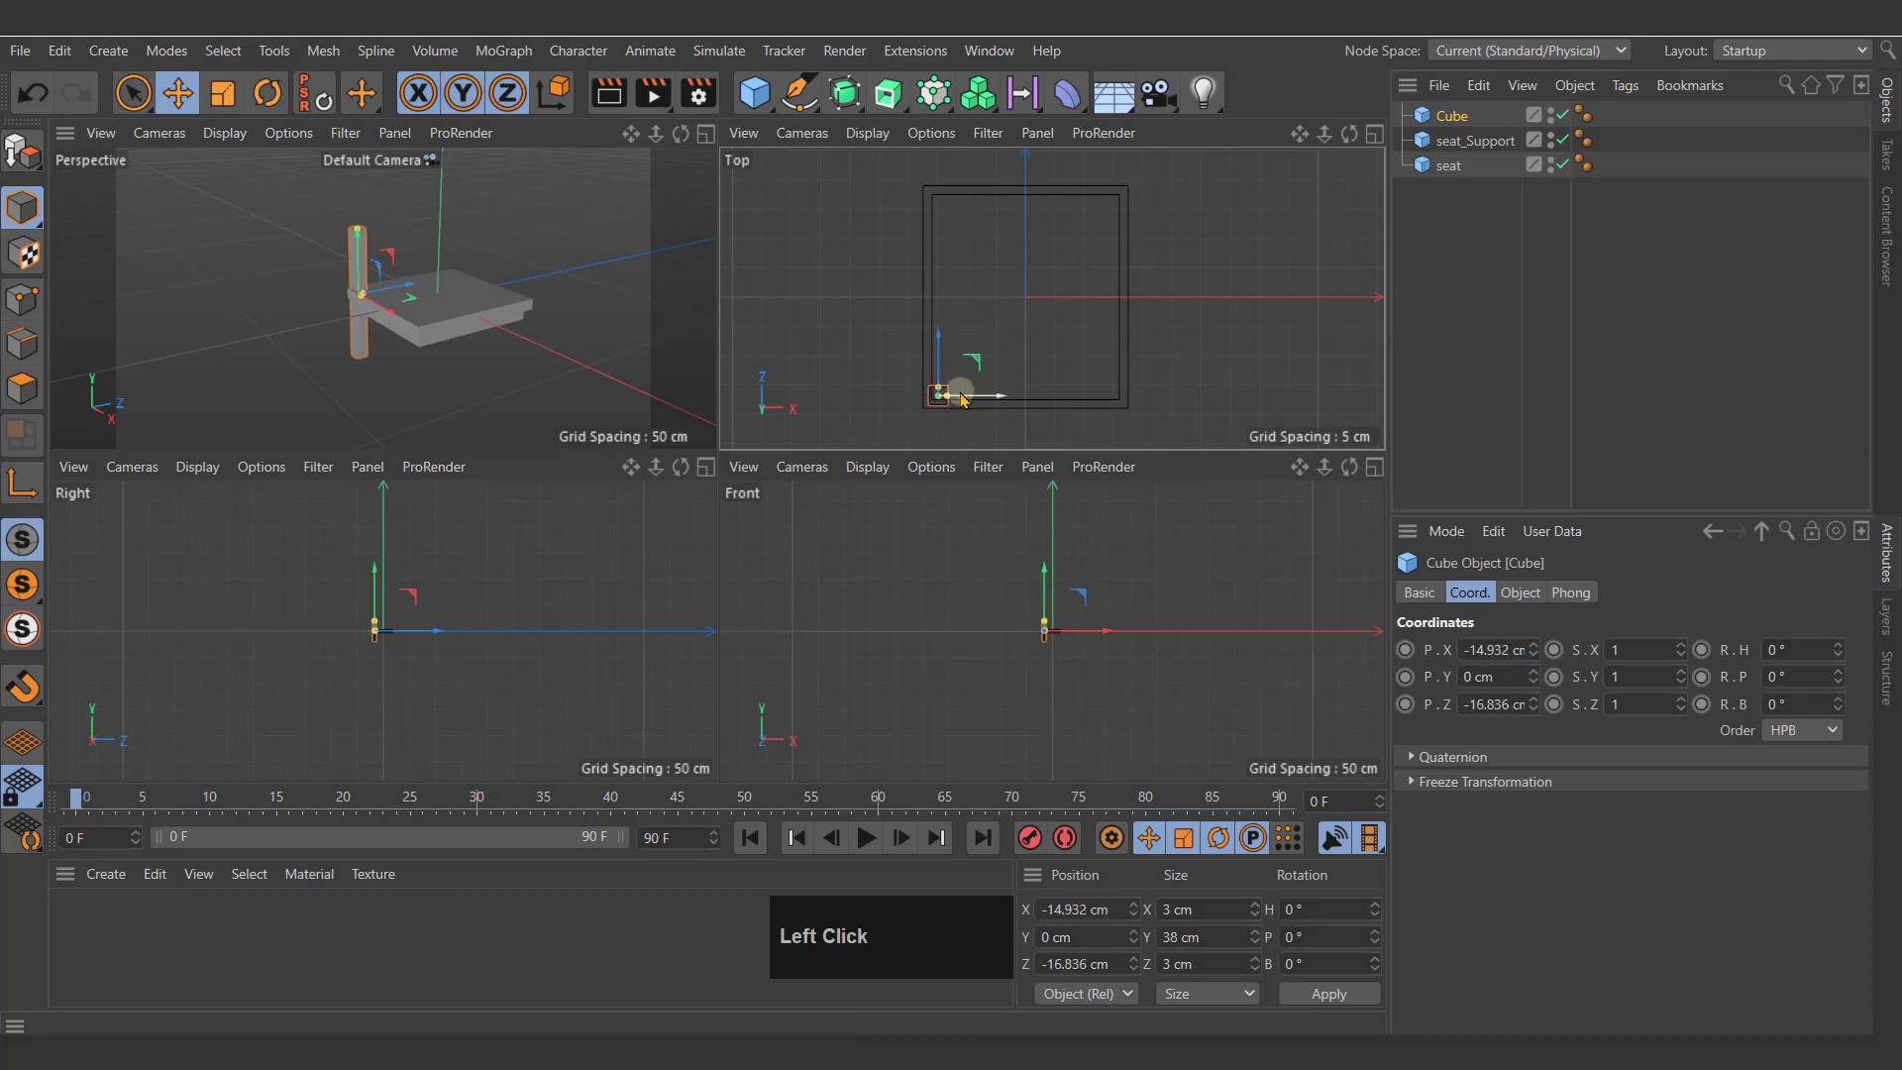
Step: Nudge the thin cube in the top view so it evenly overlaps the seat's corner, at about X -15.52 cm, Z -16.97 cm
{"action": "mouse_move", "coordinate": [890, 380]}
{"action": "right_mouse_down", "text": "alt"}
{"action": "mouse_move", "coordinate": [1179, 400]}
{"action": "mouse_move", "coordinate": [1172, 416]}
{"action": "right_mouse_up", "text": "alt"}
{"action": "middle_click_drag", "start_coordinate": [1171, 416], "coordinate": [1050, 297], "text": "alt"}
{"action": "right_click_drag", "start_coordinate": [1050, 297], "coordinate": [1203, 290], "text": "alt"}
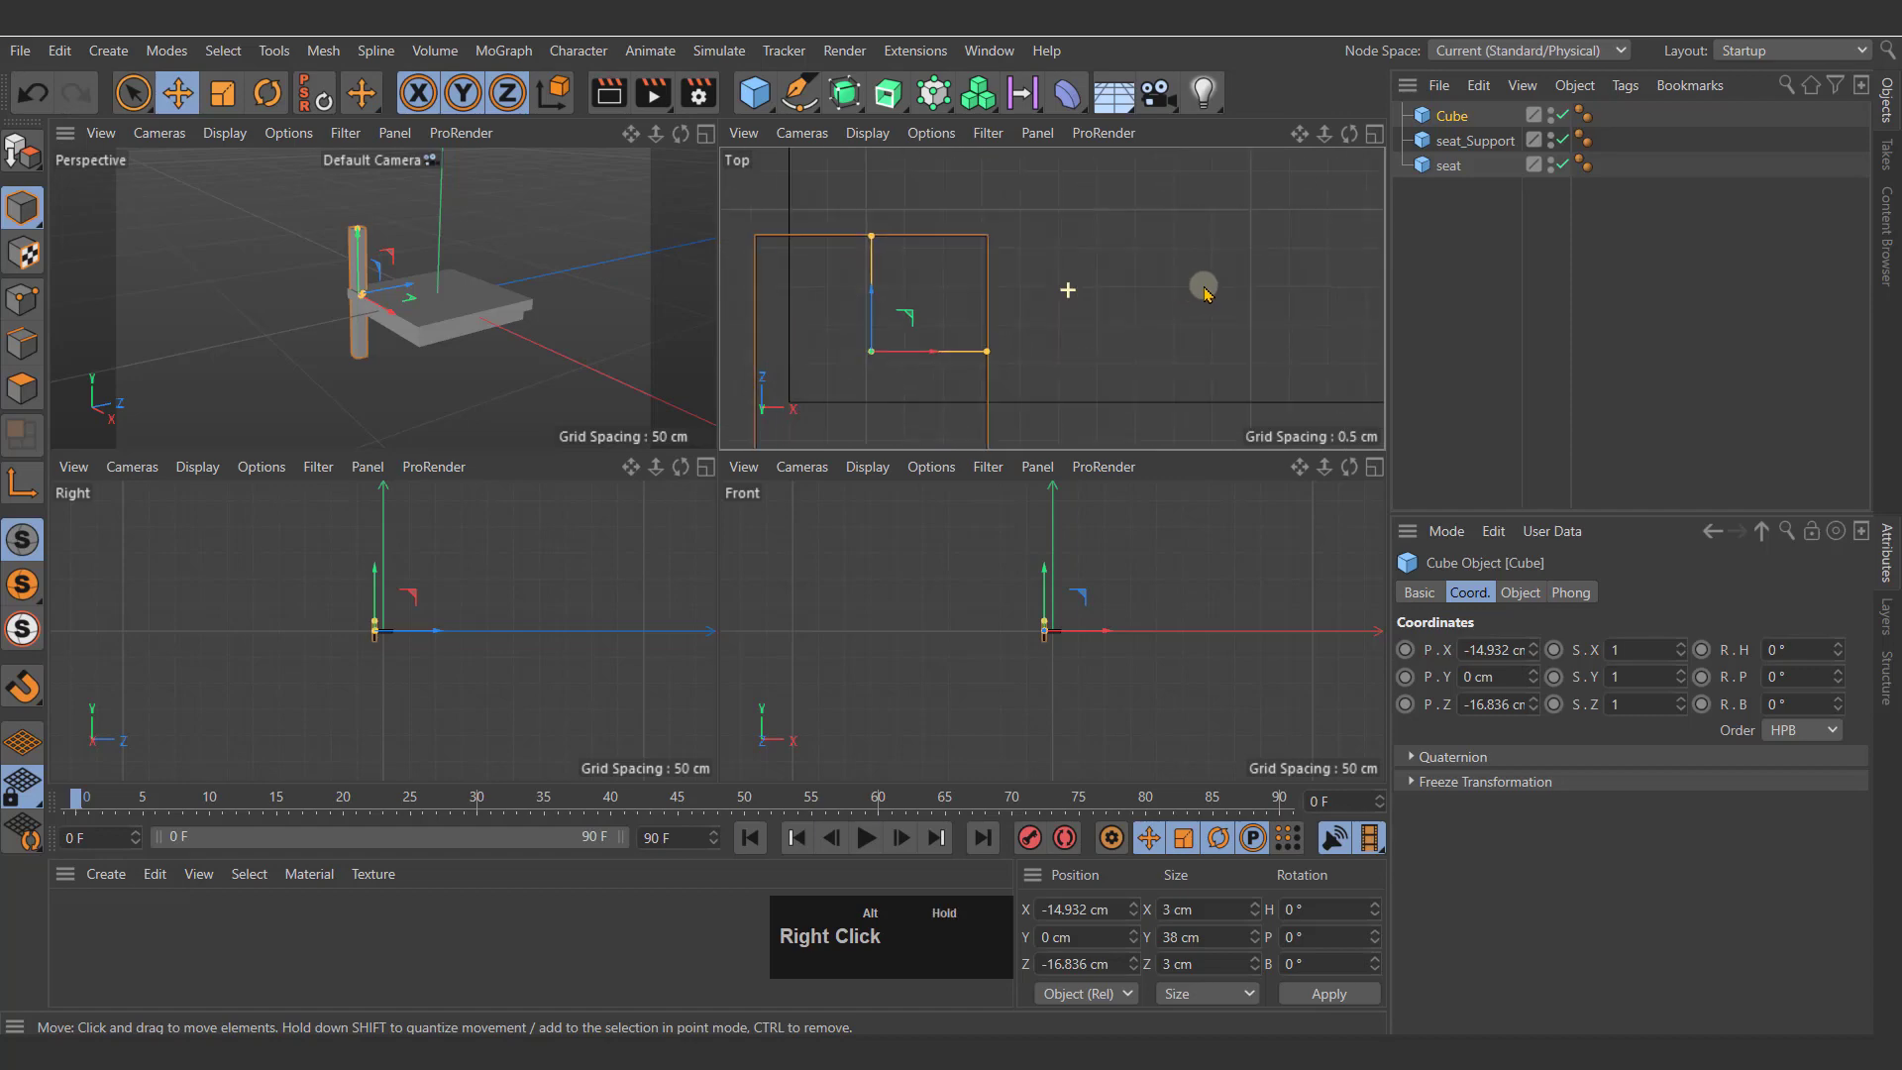
{"action": "middle_click_drag", "start_coordinate": [1203, 290], "coordinate": [1149, 232], "text": "alt"}
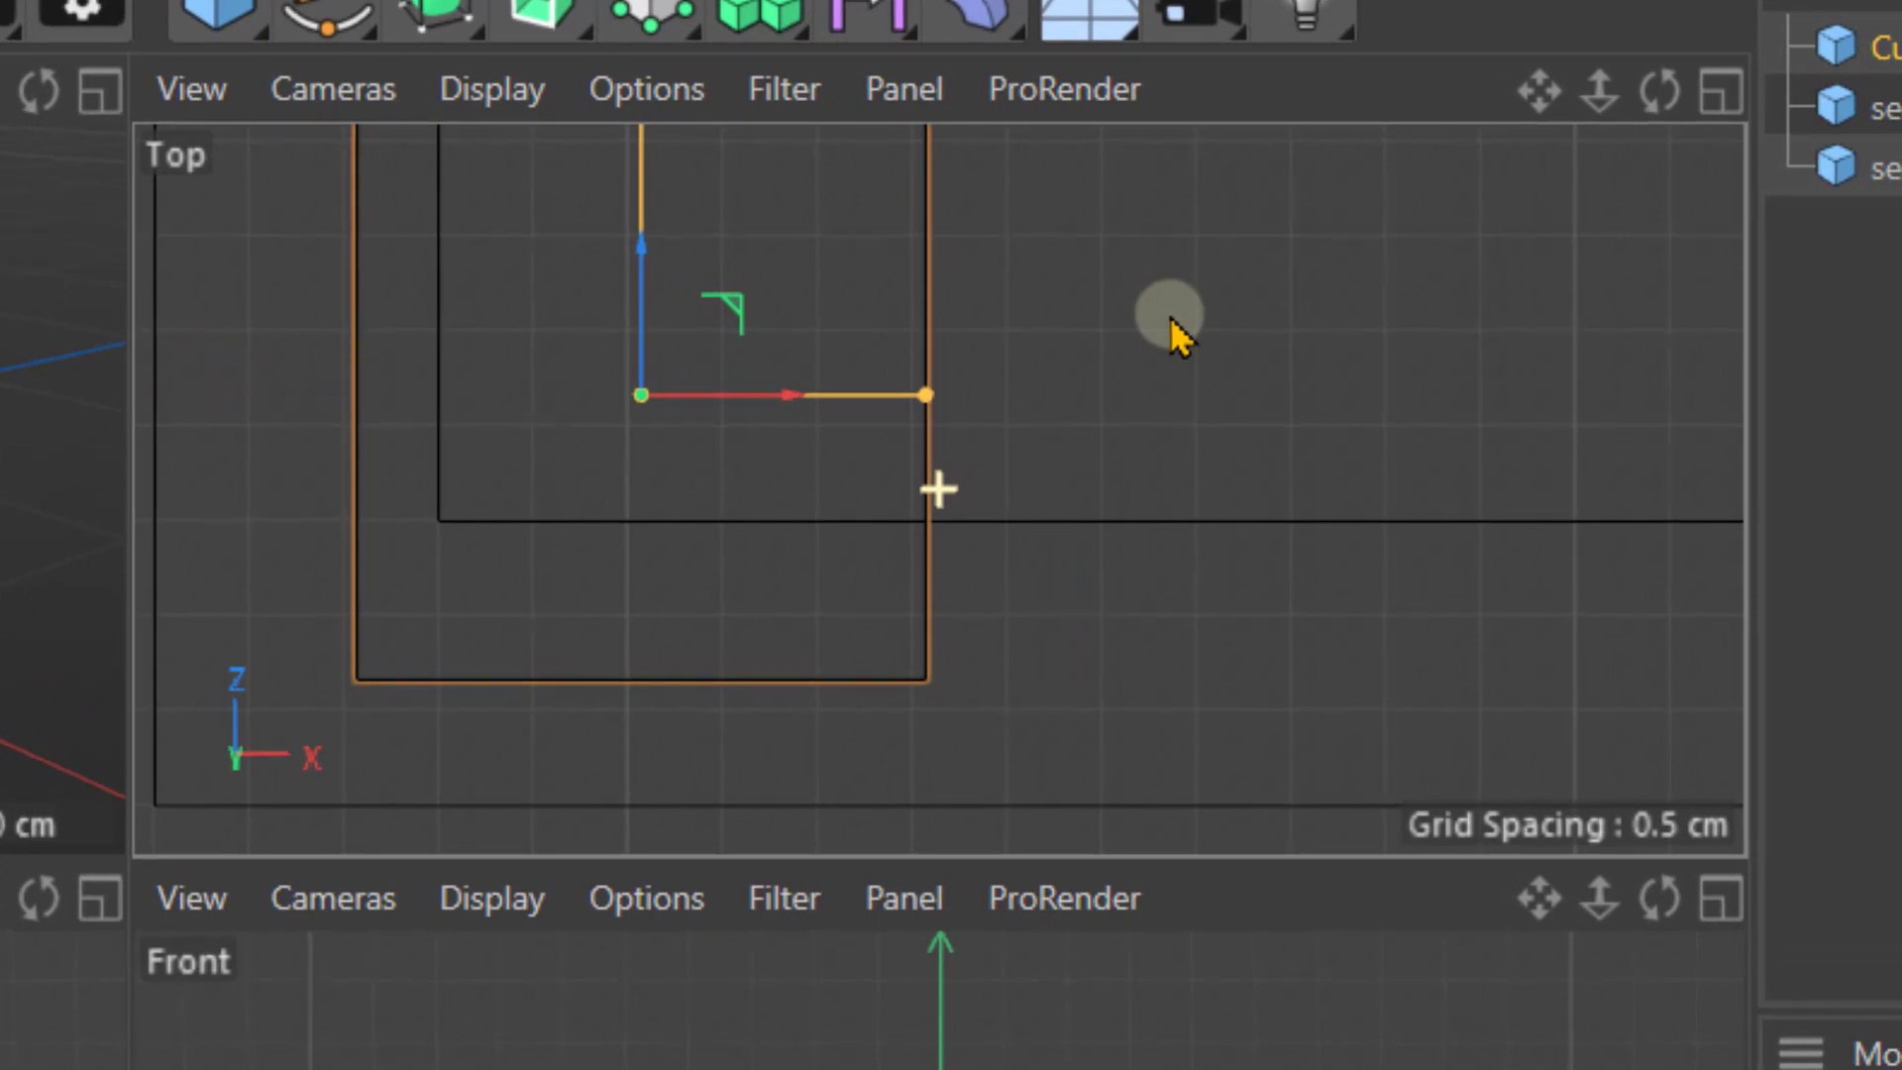
{"action": "middle_click_drag", "start_coordinate": [1172, 329], "coordinate": [1316, 374], "text": "alt"}
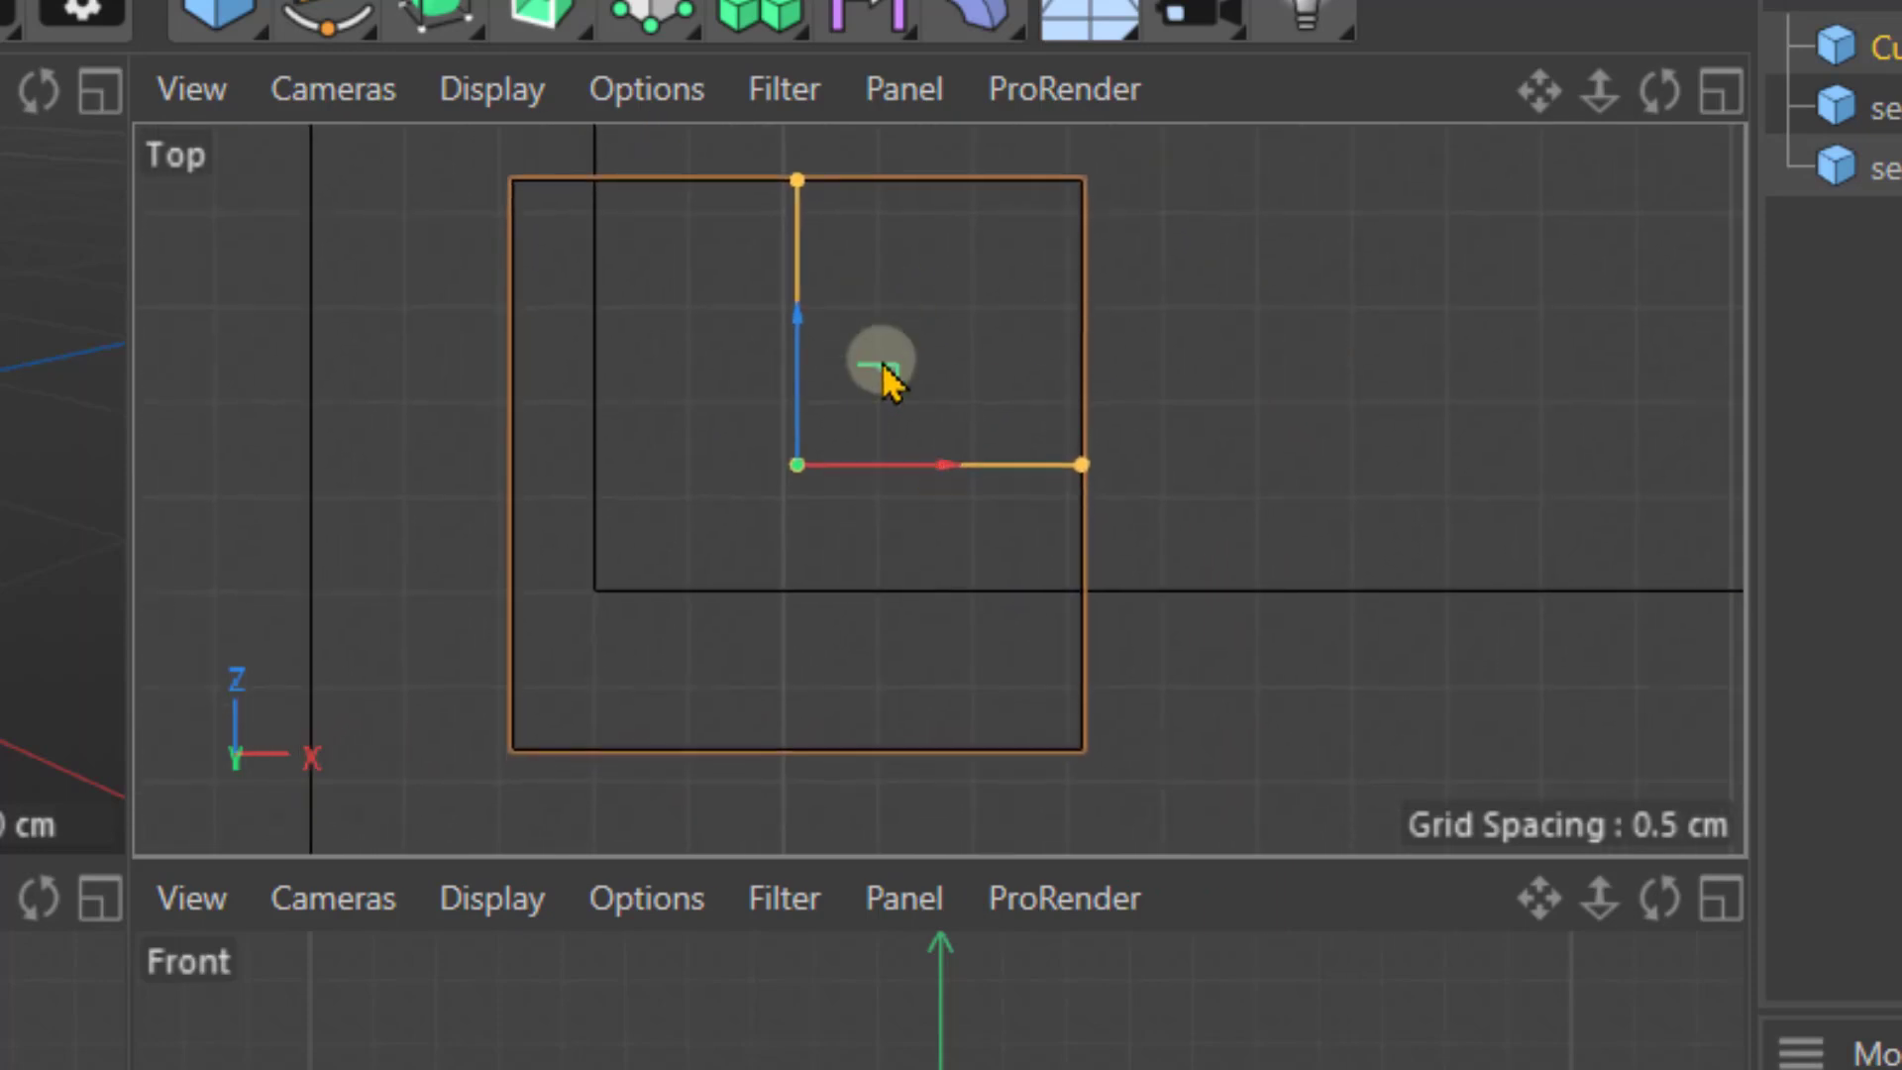
{"action": "left_click_drag", "start_coordinate": [893, 373], "coordinate": [782, 397]}
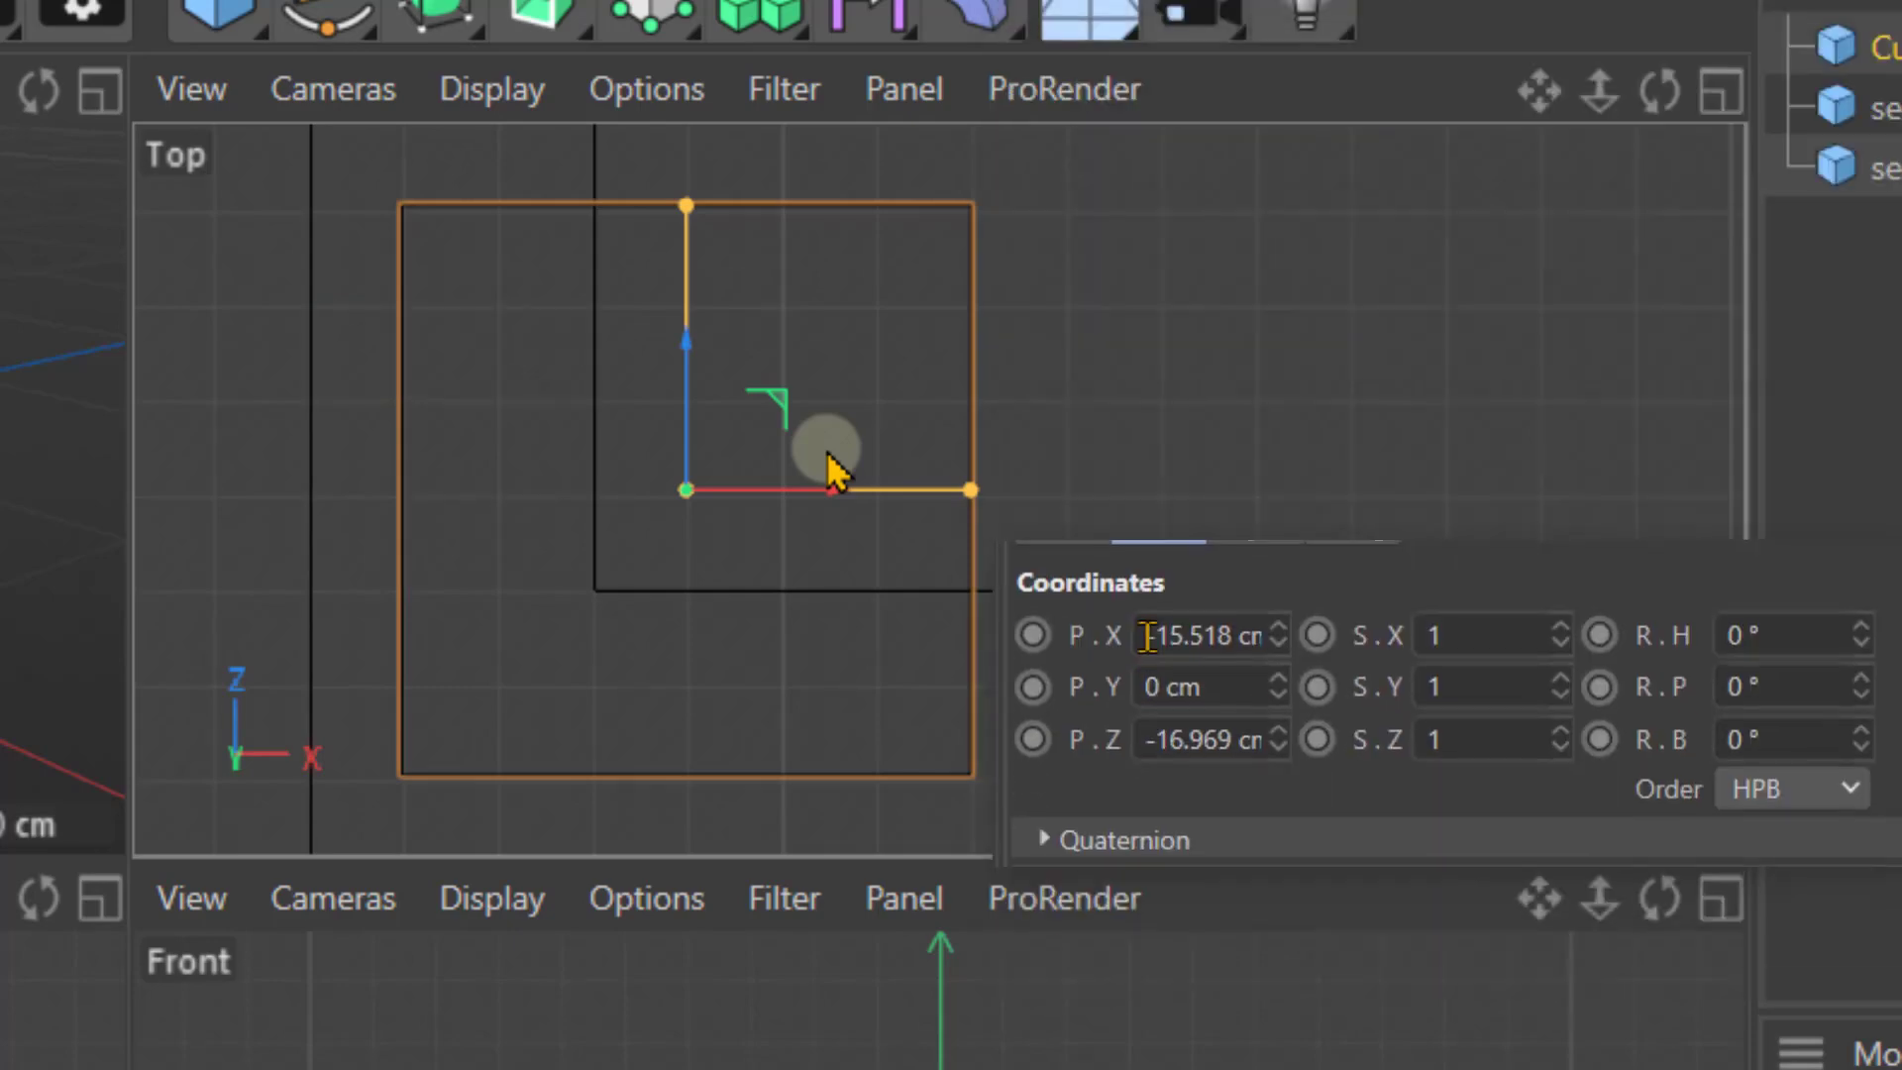
Step: Set the thin cube's X position to -15.5 cm and its Z position to -17 cm
{"action": "type", "text": "-15"}
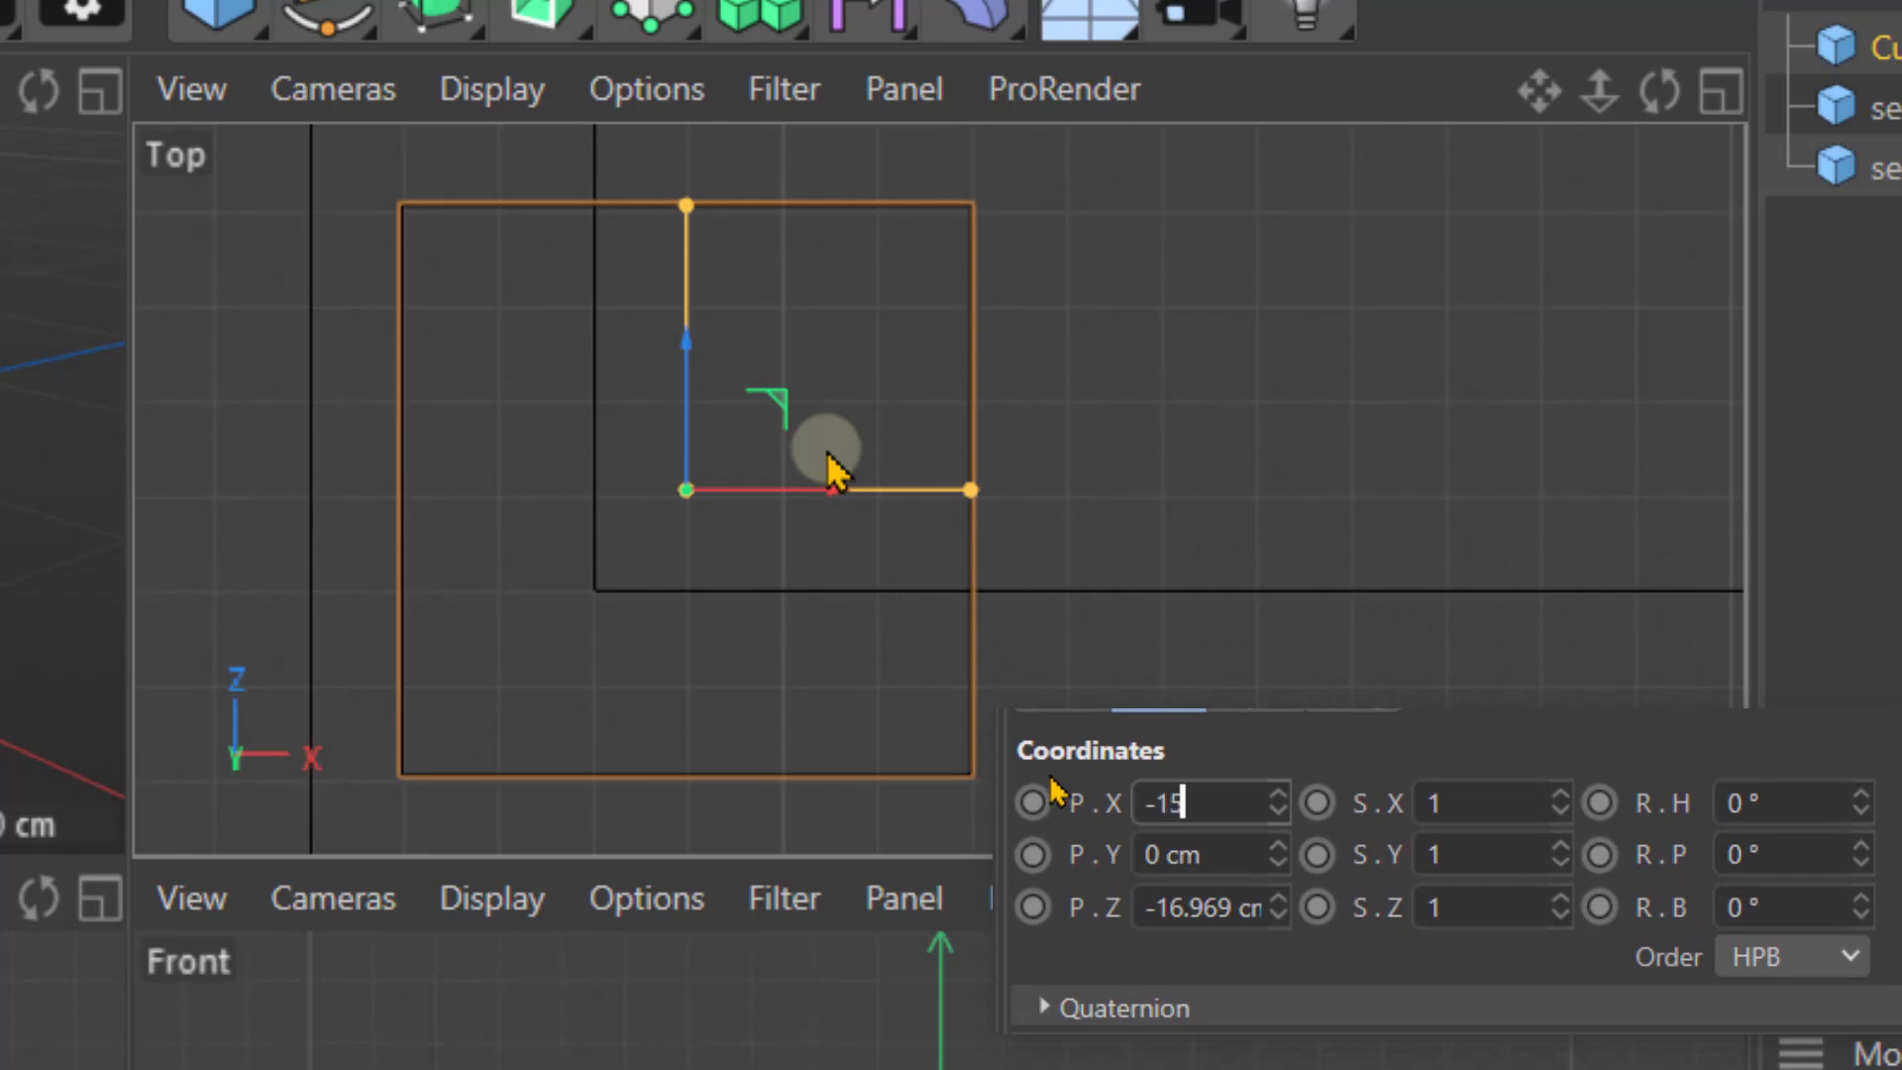
{"action": "type", "text": ".5"}
{"action": "left_click", "coordinate": [1188, 905]}
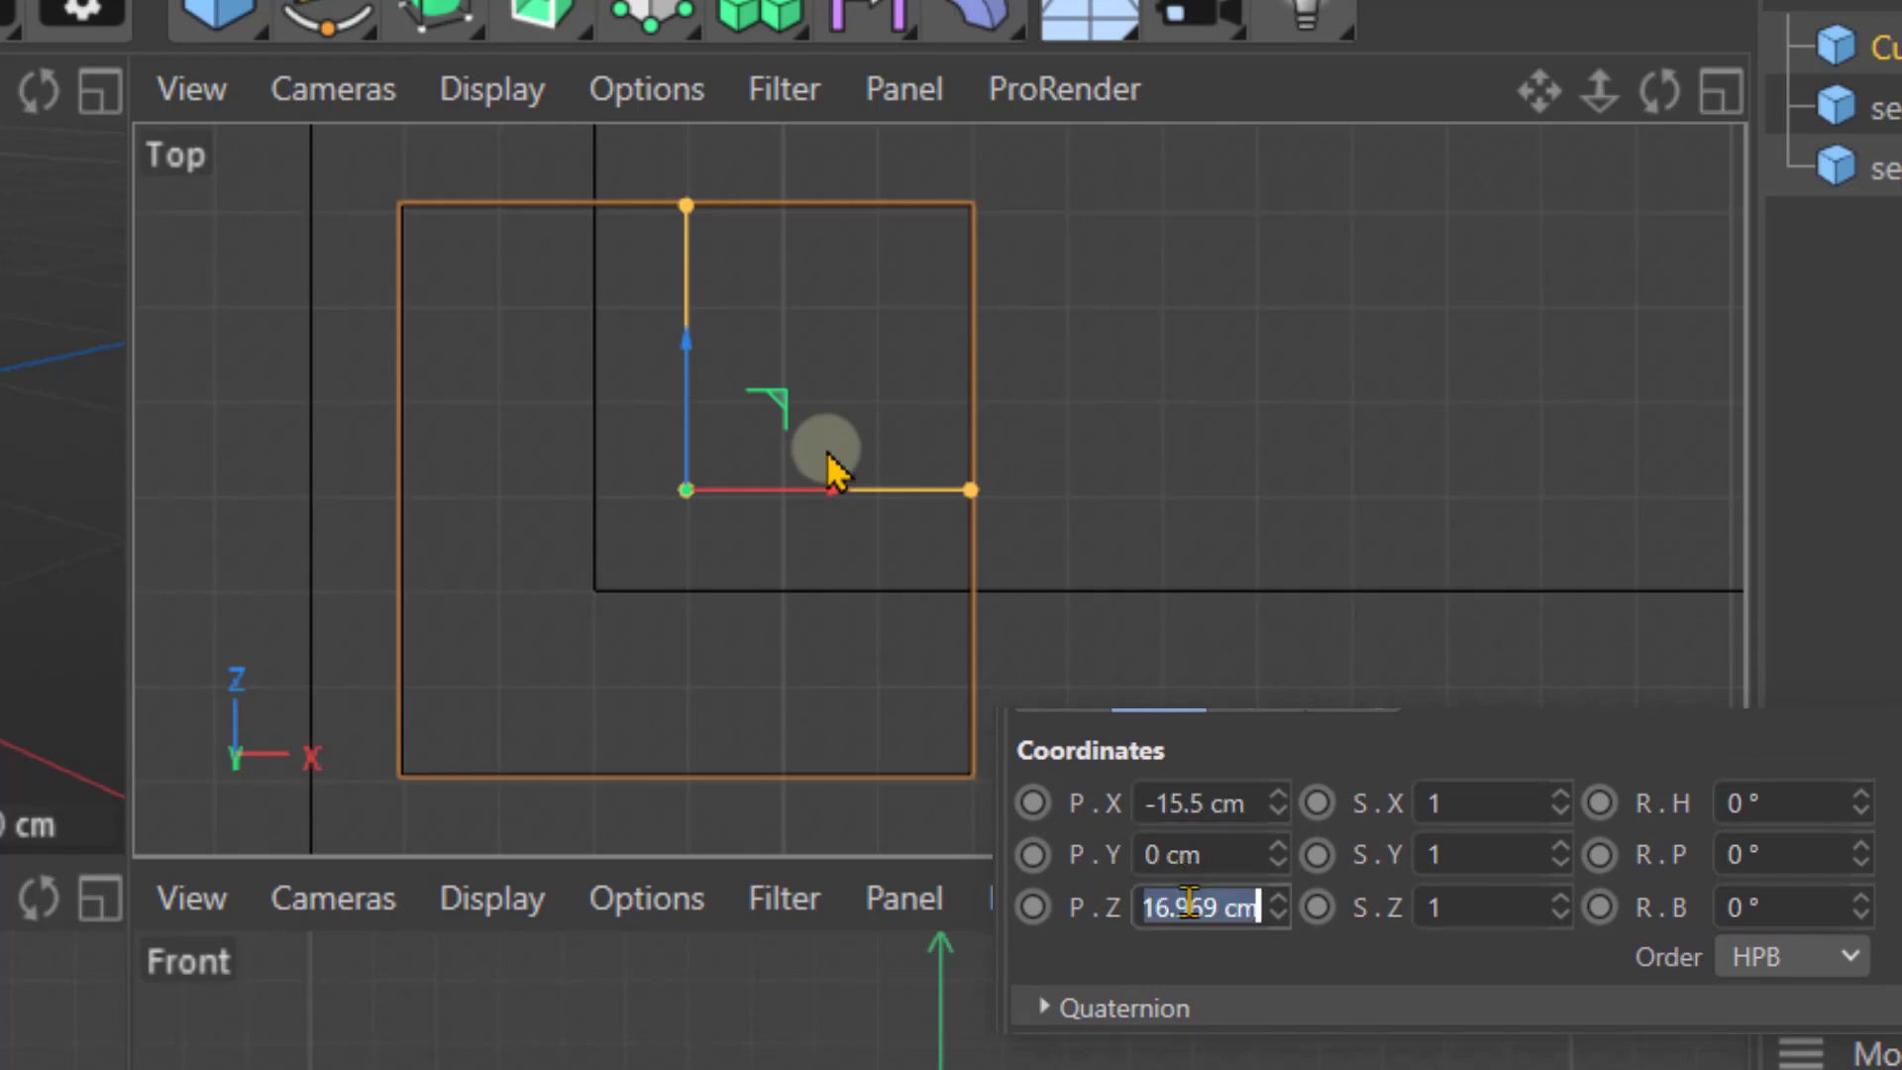
{"action": "type", "text": "-17"}
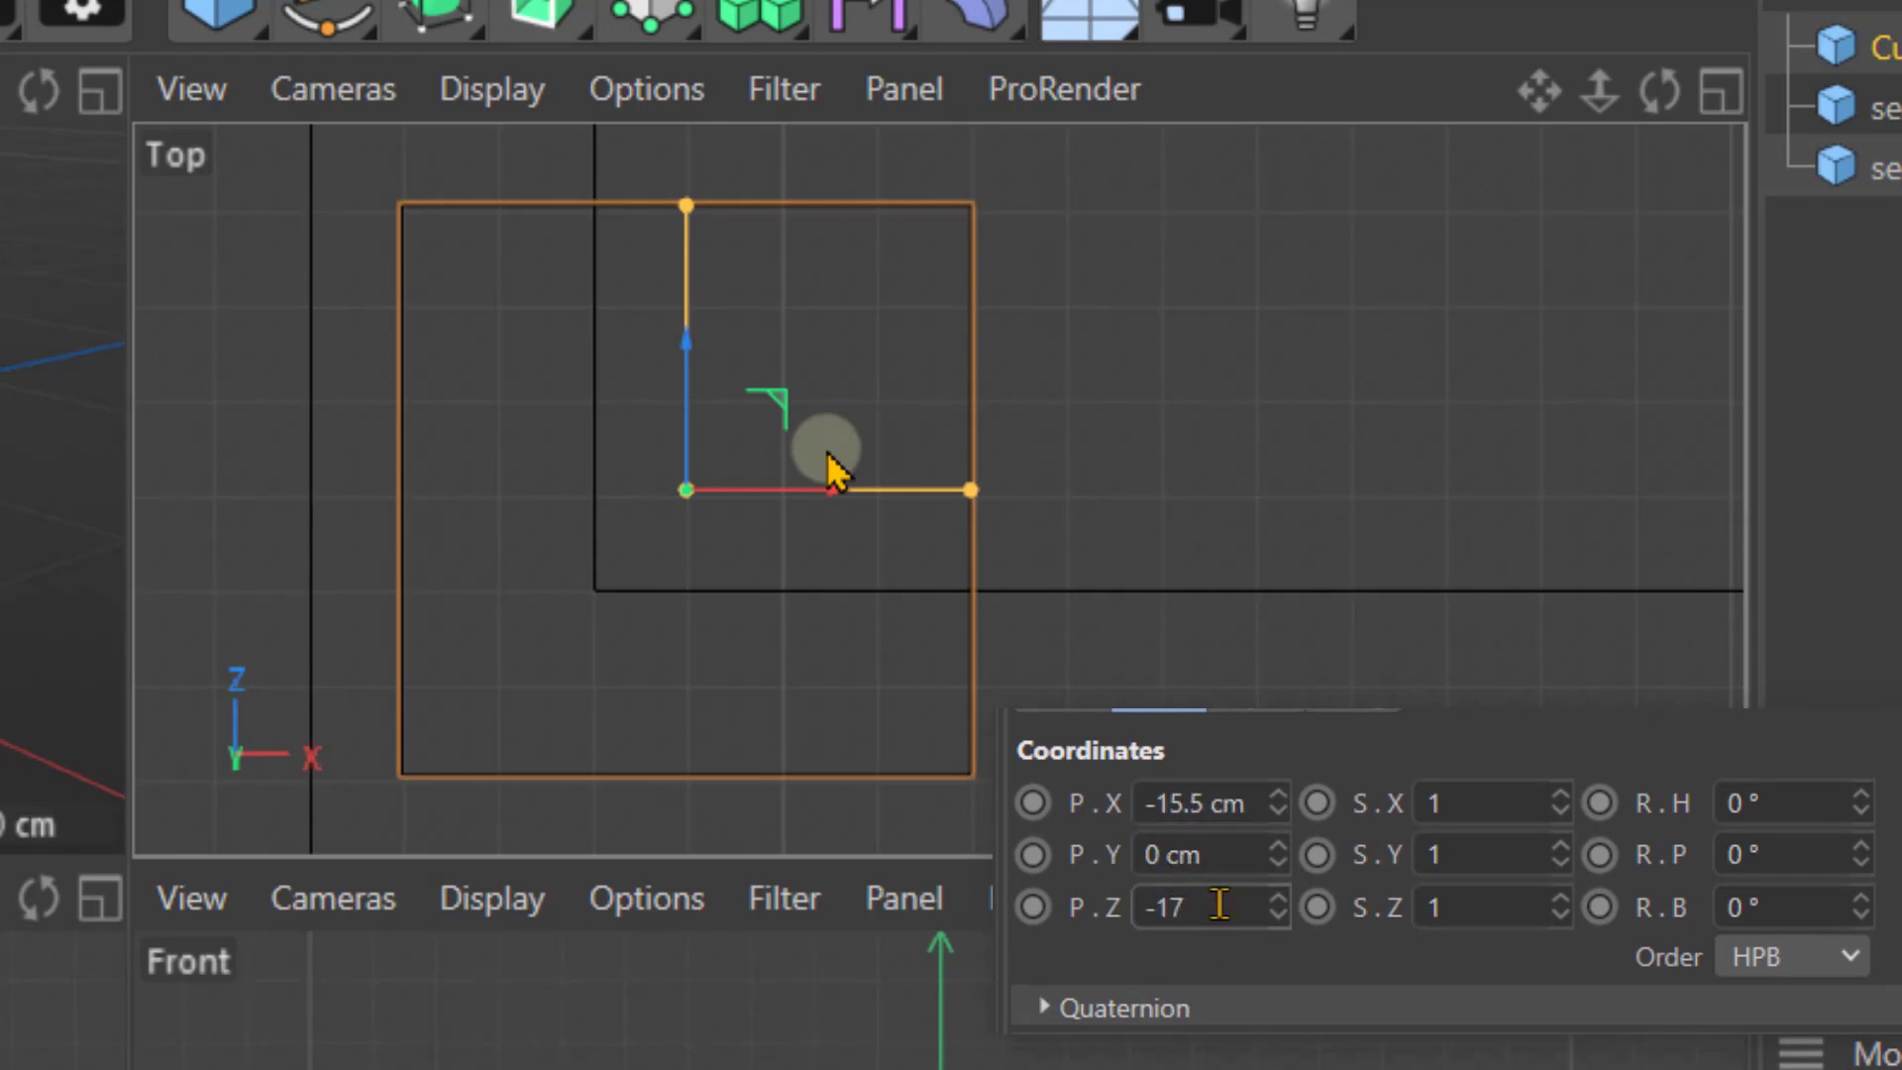
{"action": "left_click", "coordinate": [826, 449]}
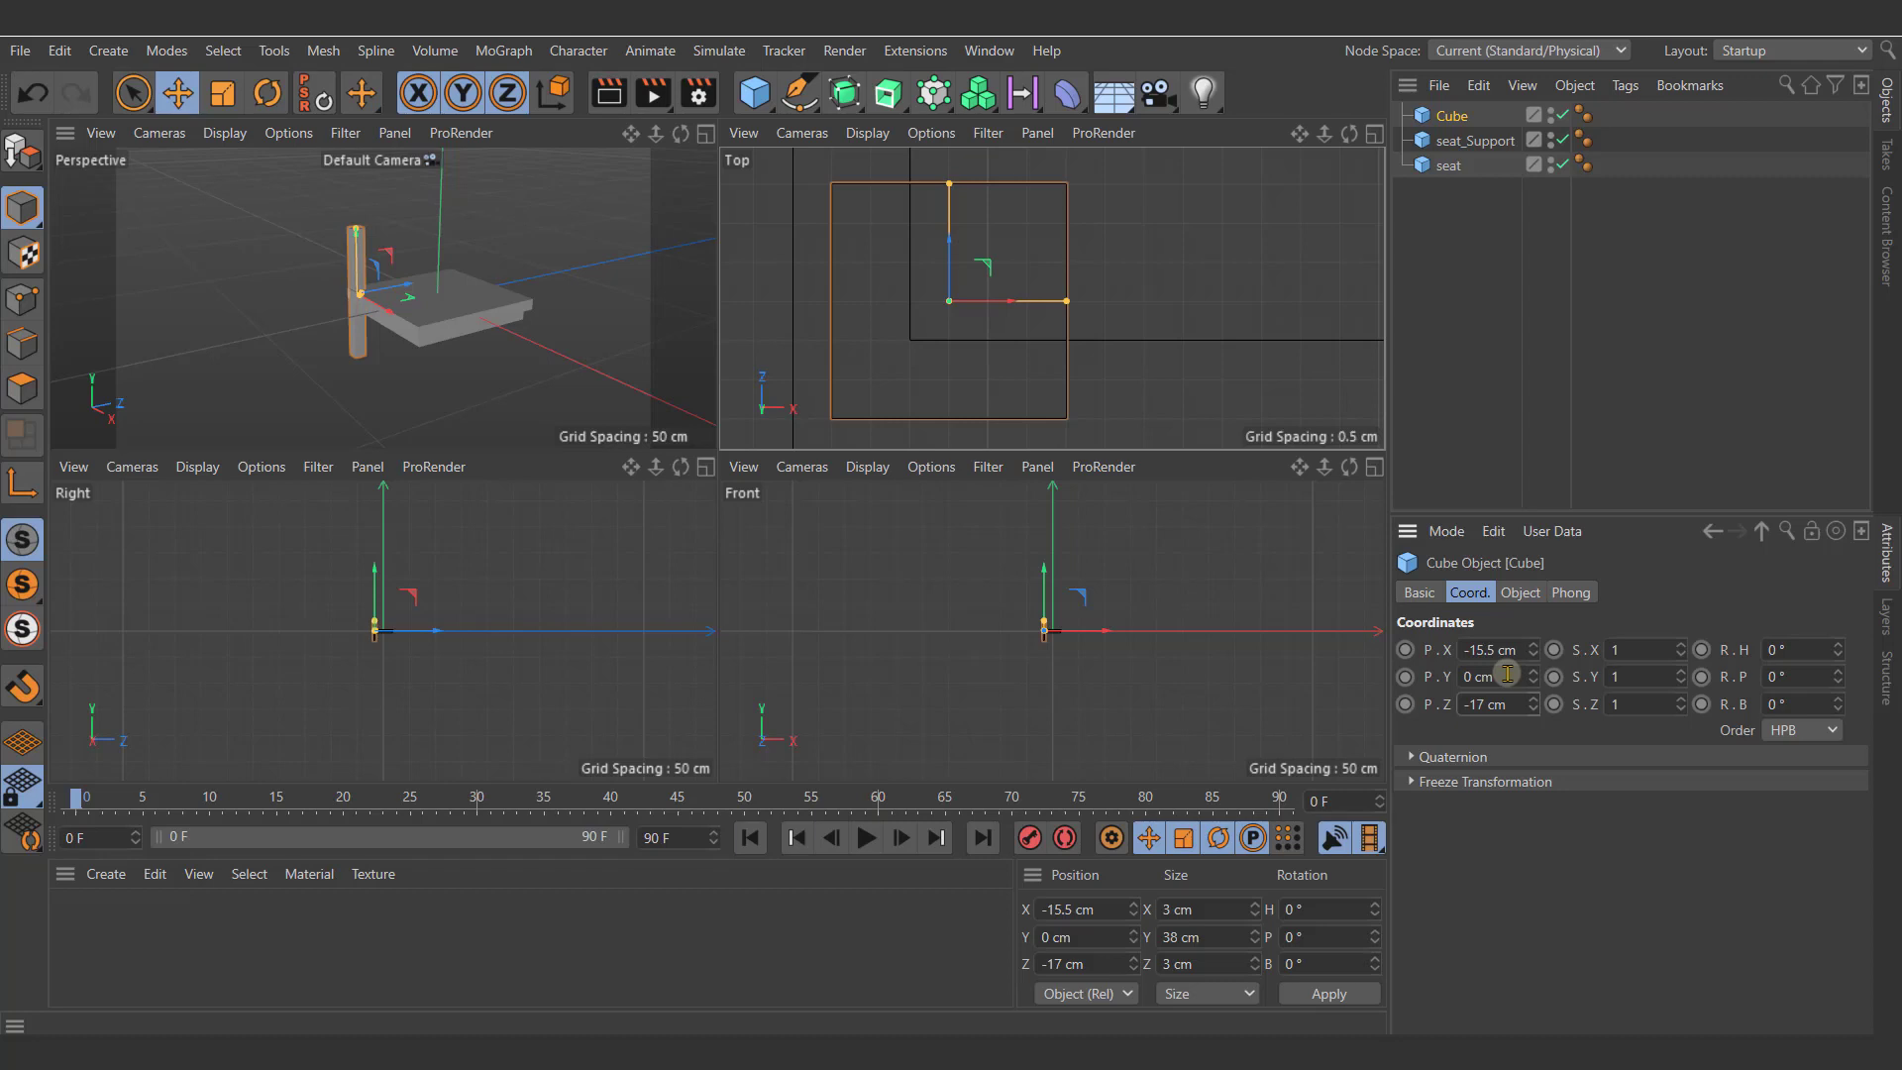
Step: Lower the thin cube below the seat in the right view and set its Y position to -18 cm
{"action": "scroll", "coordinate": [377, 614], "scroll_direction": "up", "scroll_amount": 4}
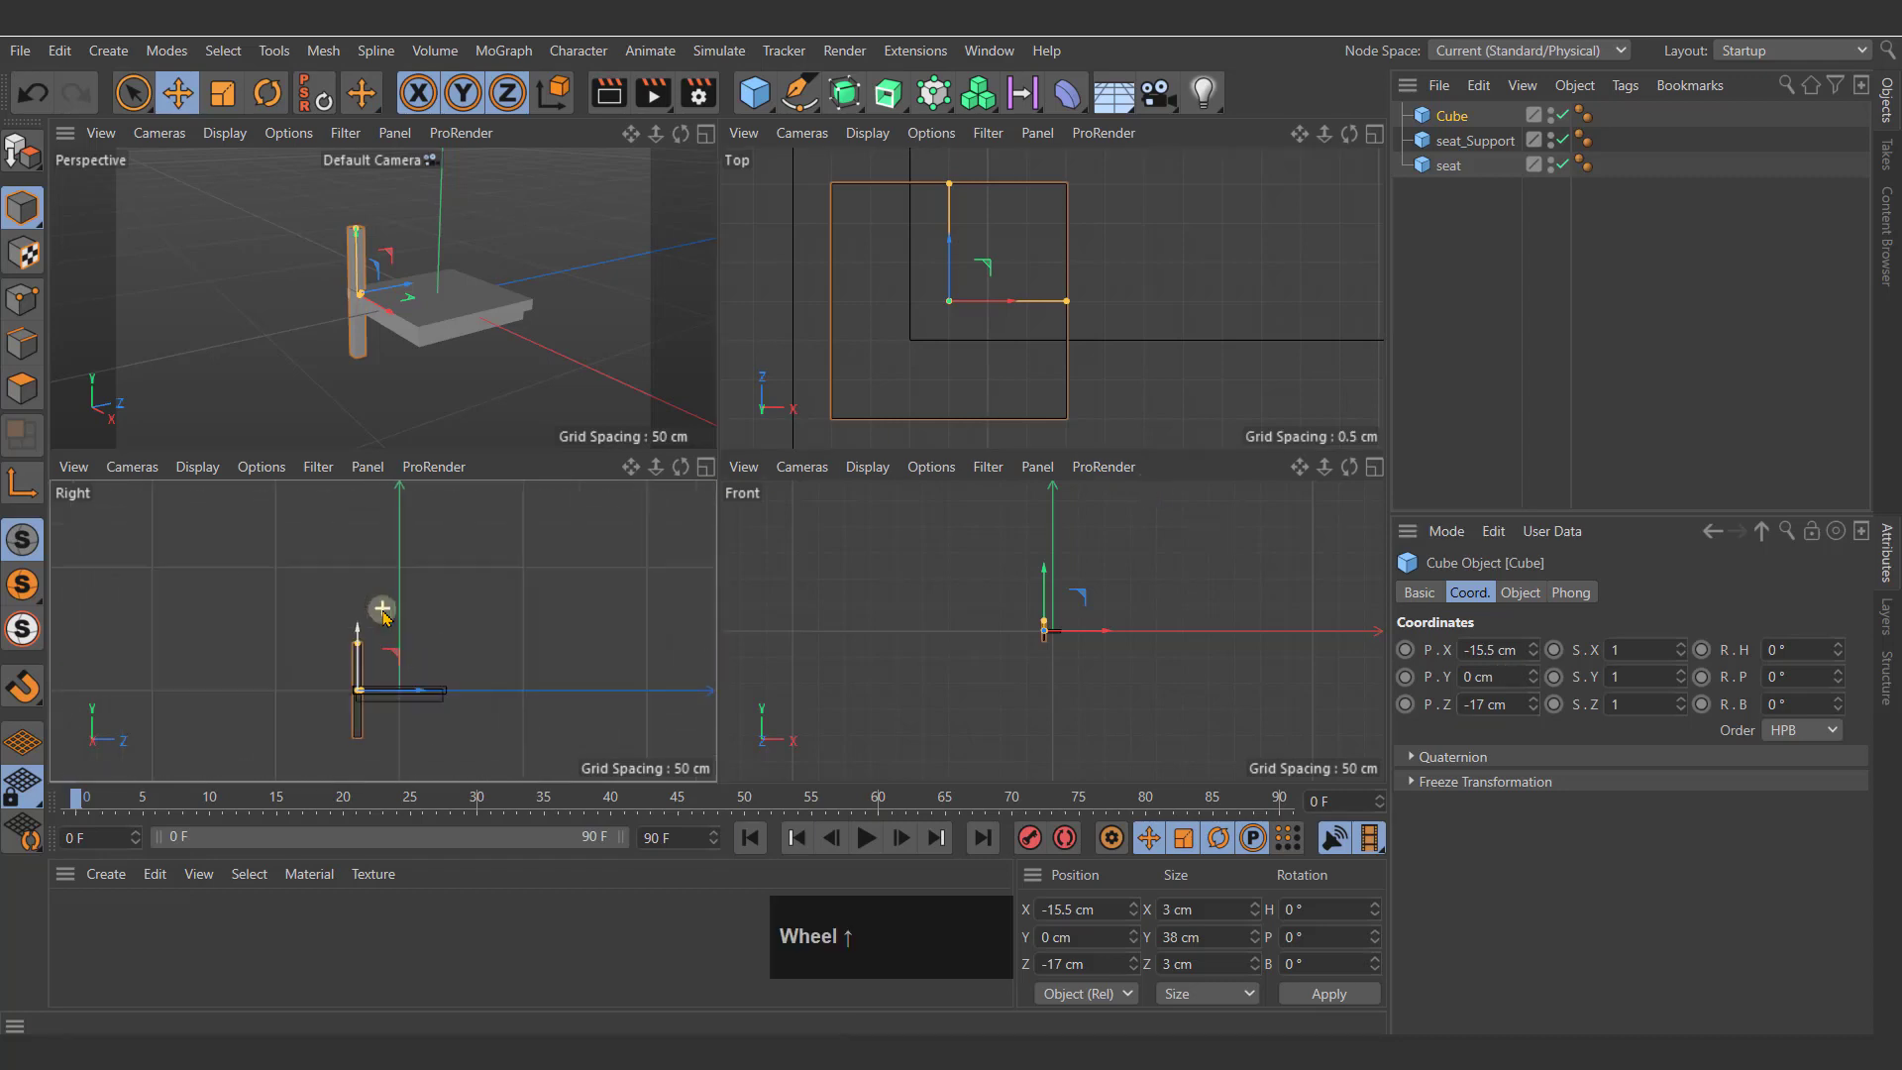
{"action": "scroll", "coordinate": [383, 611], "scroll_direction": "up", "scroll_amount": 2}
{"action": "mouse_move", "coordinate": [382, 628]}
{"action": "middle_mouse_down", "text": "alt"}
{"action": "mouse_move", "coordinate": [389, 605]}
{"action": "mouse_move", "coordinate": [410, 617]}
{"action": "mouse_move", "coordinate": [393, 611]}
{"action": "middle_mouse_up", "text": "alt"}
{"action": "scroll", "coordinate": [375, 636], "scroll_direction": "up", "scroll_amount": 4}
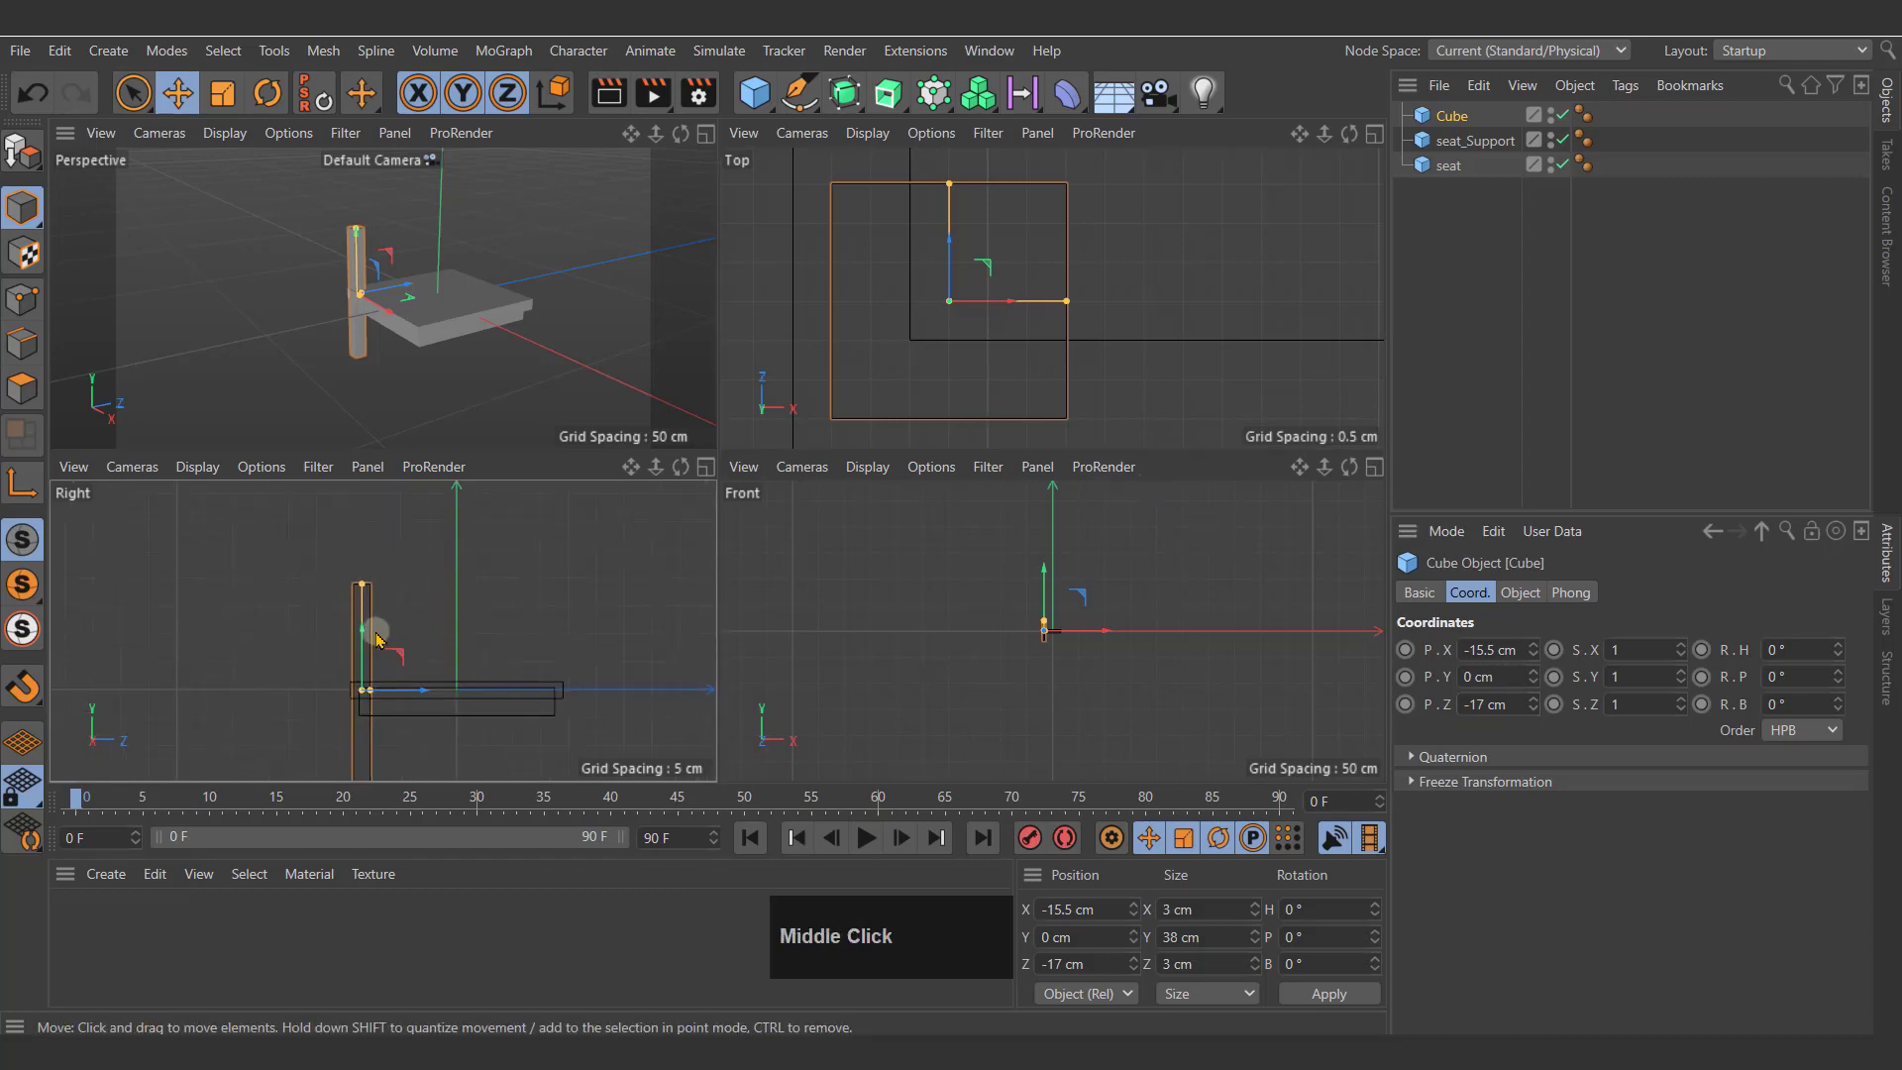
{"action": "left_click_drag", "start_coordinate": [368, 636], "coordinate": [374, 728]}
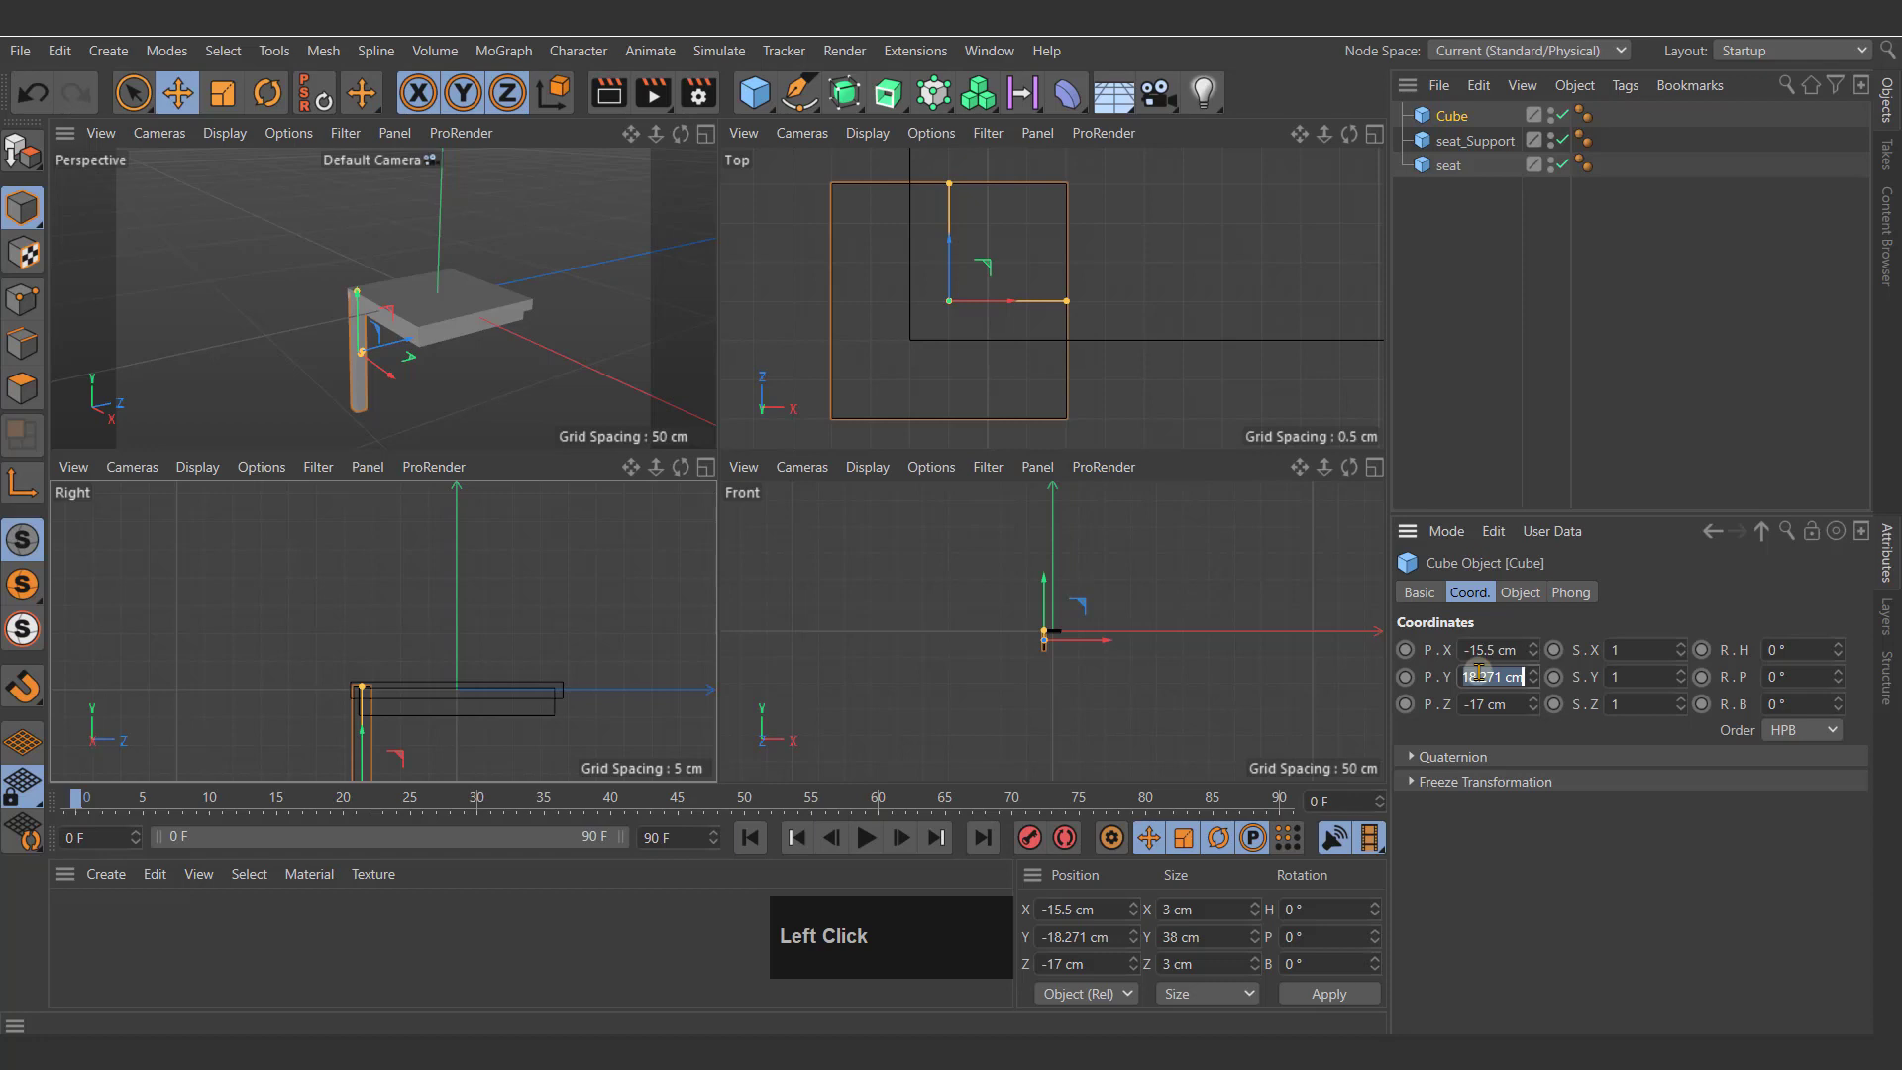
{"action": "type", "text": "-18"}
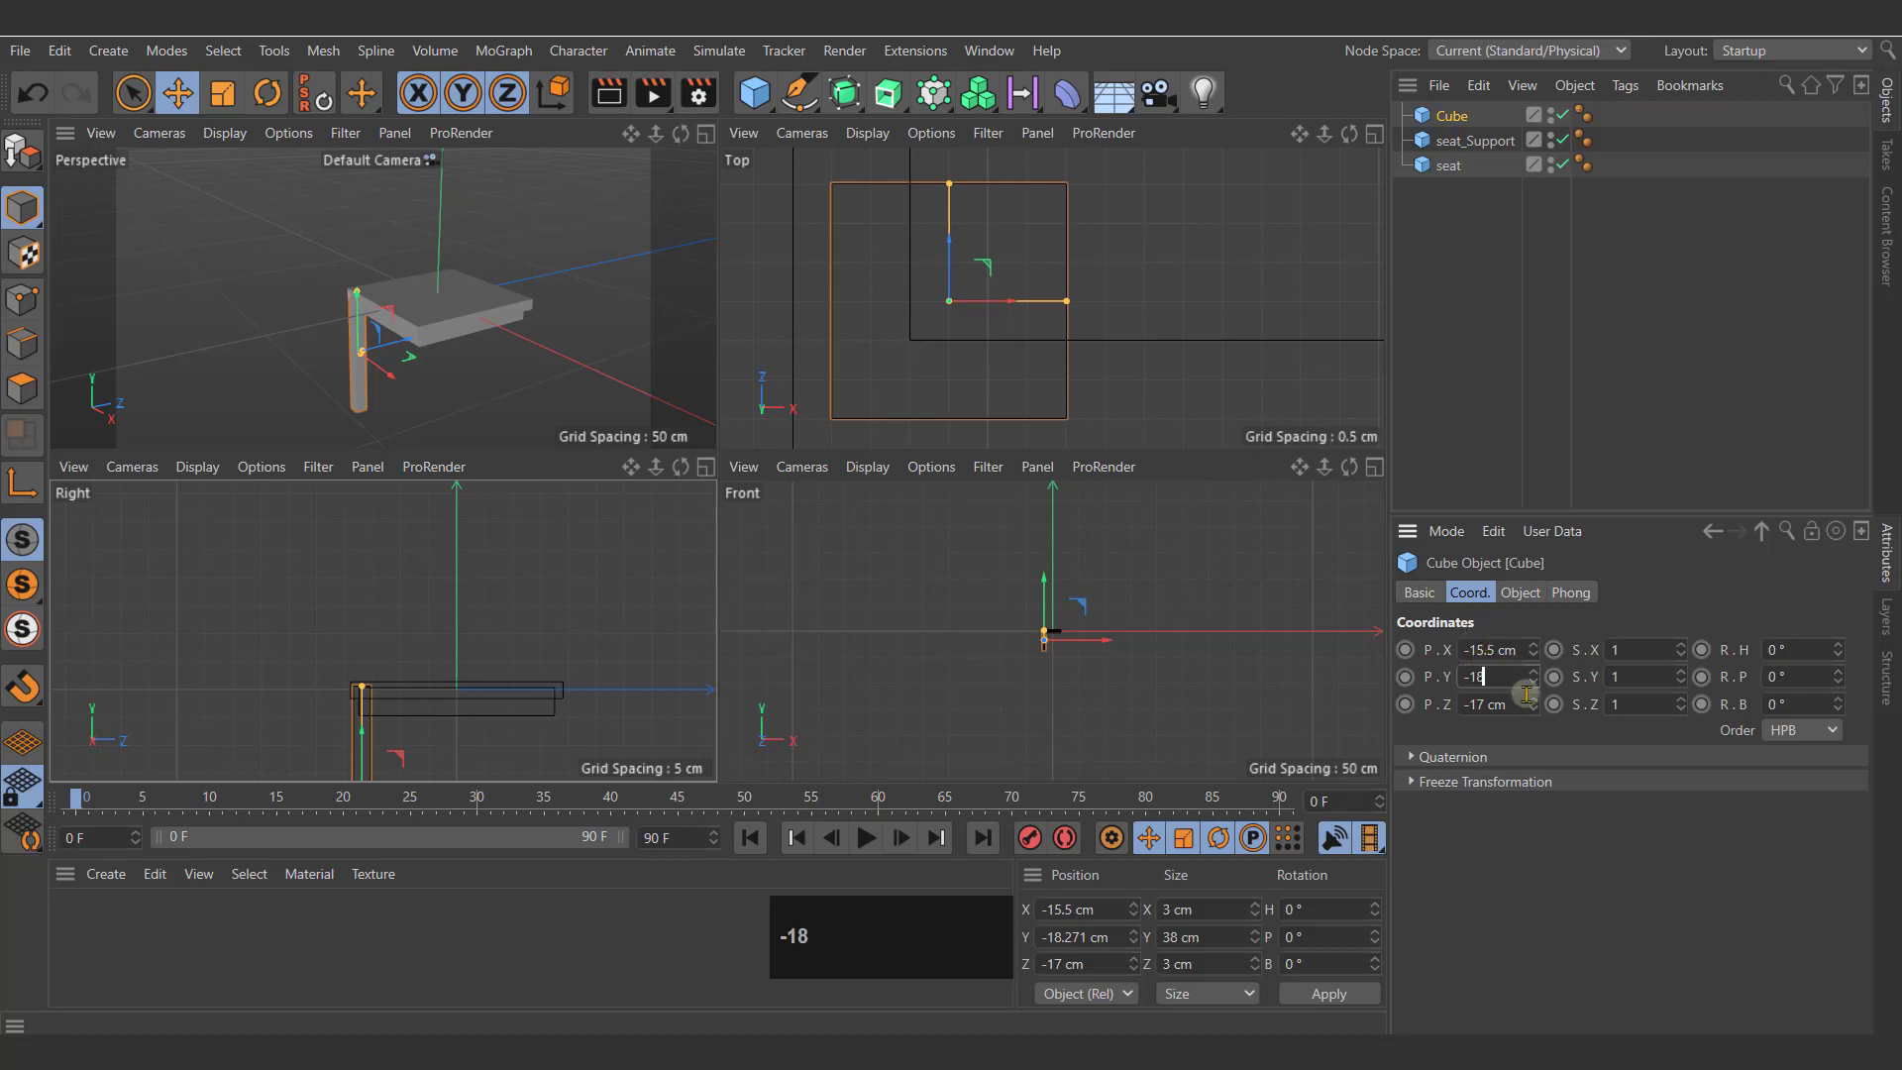
{"action": "left_click", "coordinate": [1172, 386]}
Step: Render a close-up of the perspective view to inspect where the leg meets the seat and its support
{"action": "scroll", "coordinate": [1092, 362], "scroll_direction": "down", "scroll_amount": 1}
{"action": "scroll", "coordinate": [1093, 362], "scroll_direction": "down", "scroll_amount": 2}
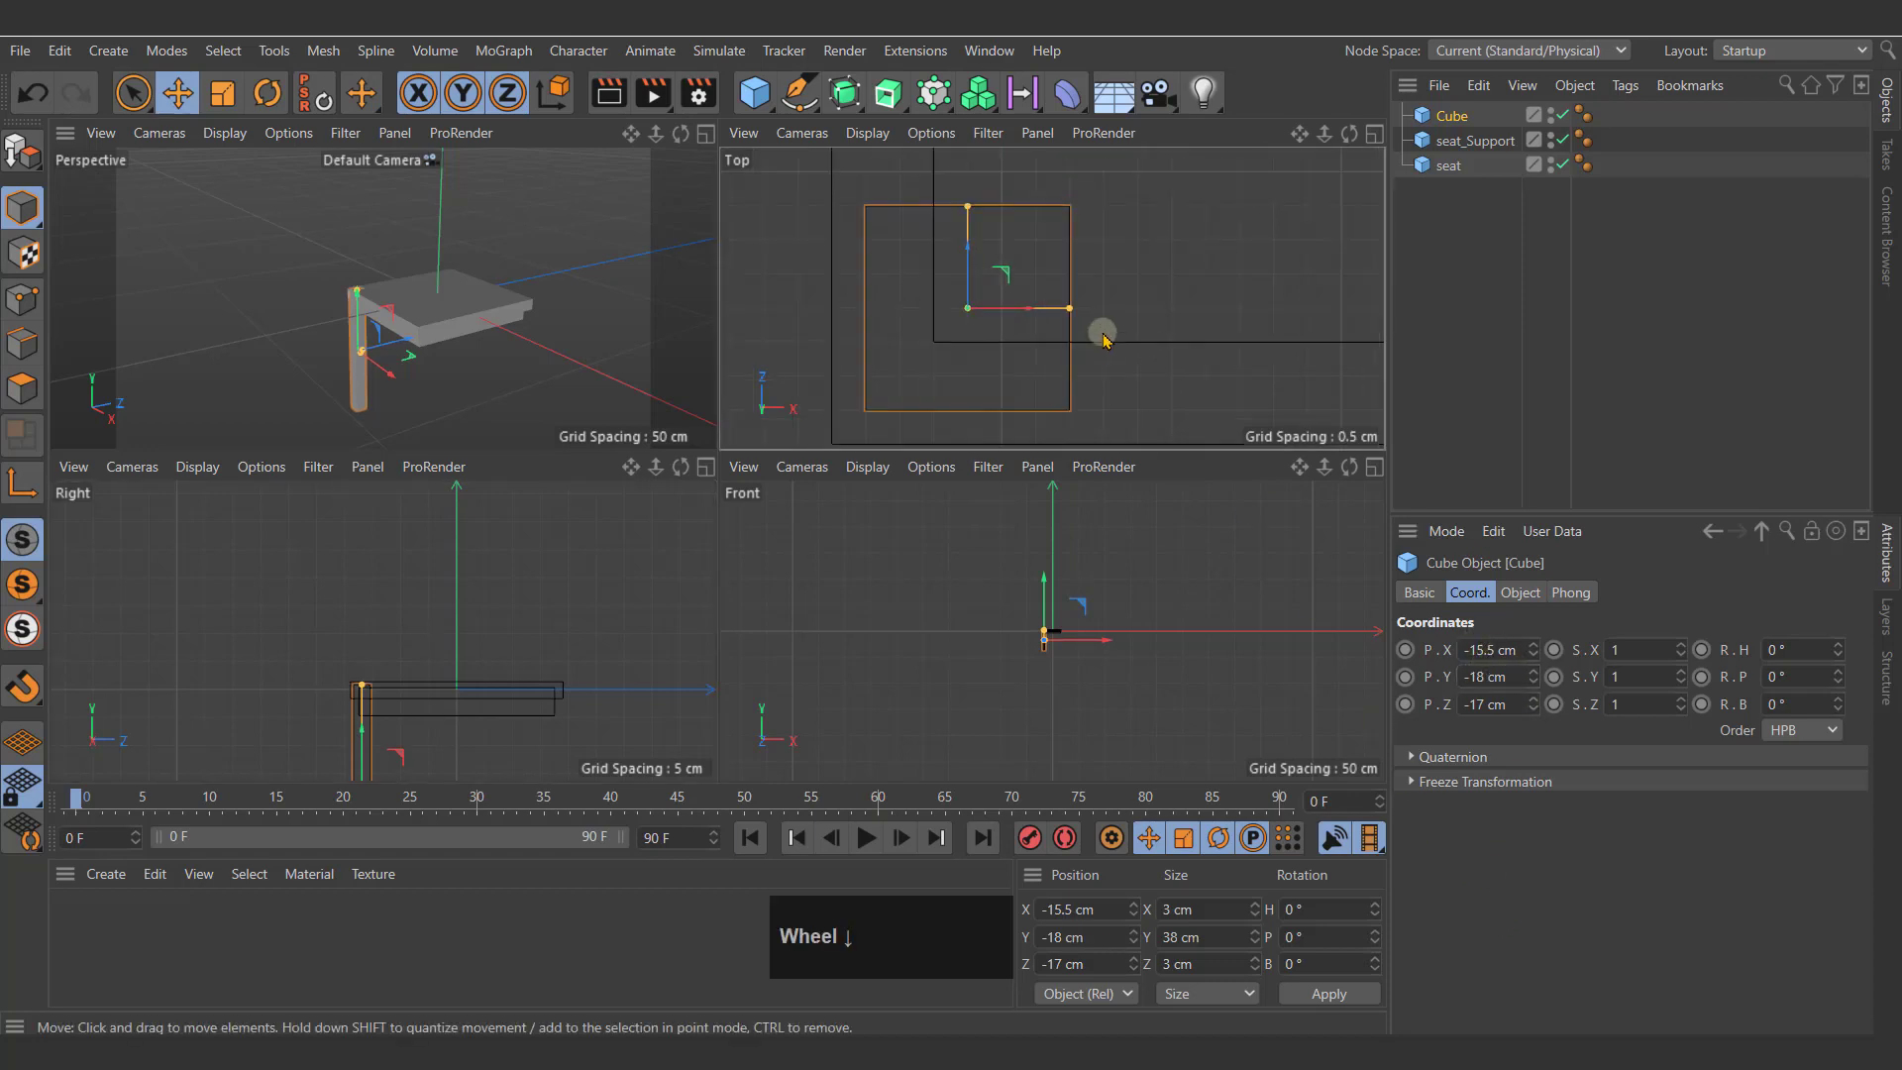
{"action": "left_click", "coordinate": [591, 352]}
{"action": "left_click_drag", "start_coordinate": [352, 351], "coordinate": [412, 306], "text": "alt"}
{"action": "mouse_move", "coordinate": [412, 306]}
{"action": "right_mouse_down", "text": "alt"}
{"action": "mouse_move", "coordinate": [459, 297]}
{"action": "mouse_move", "coordinate": [333, 283]}
{"action": "mouse_move", "coordinate": [403, 297]}
{"action": "right_mouse_up", "text": "alt"}
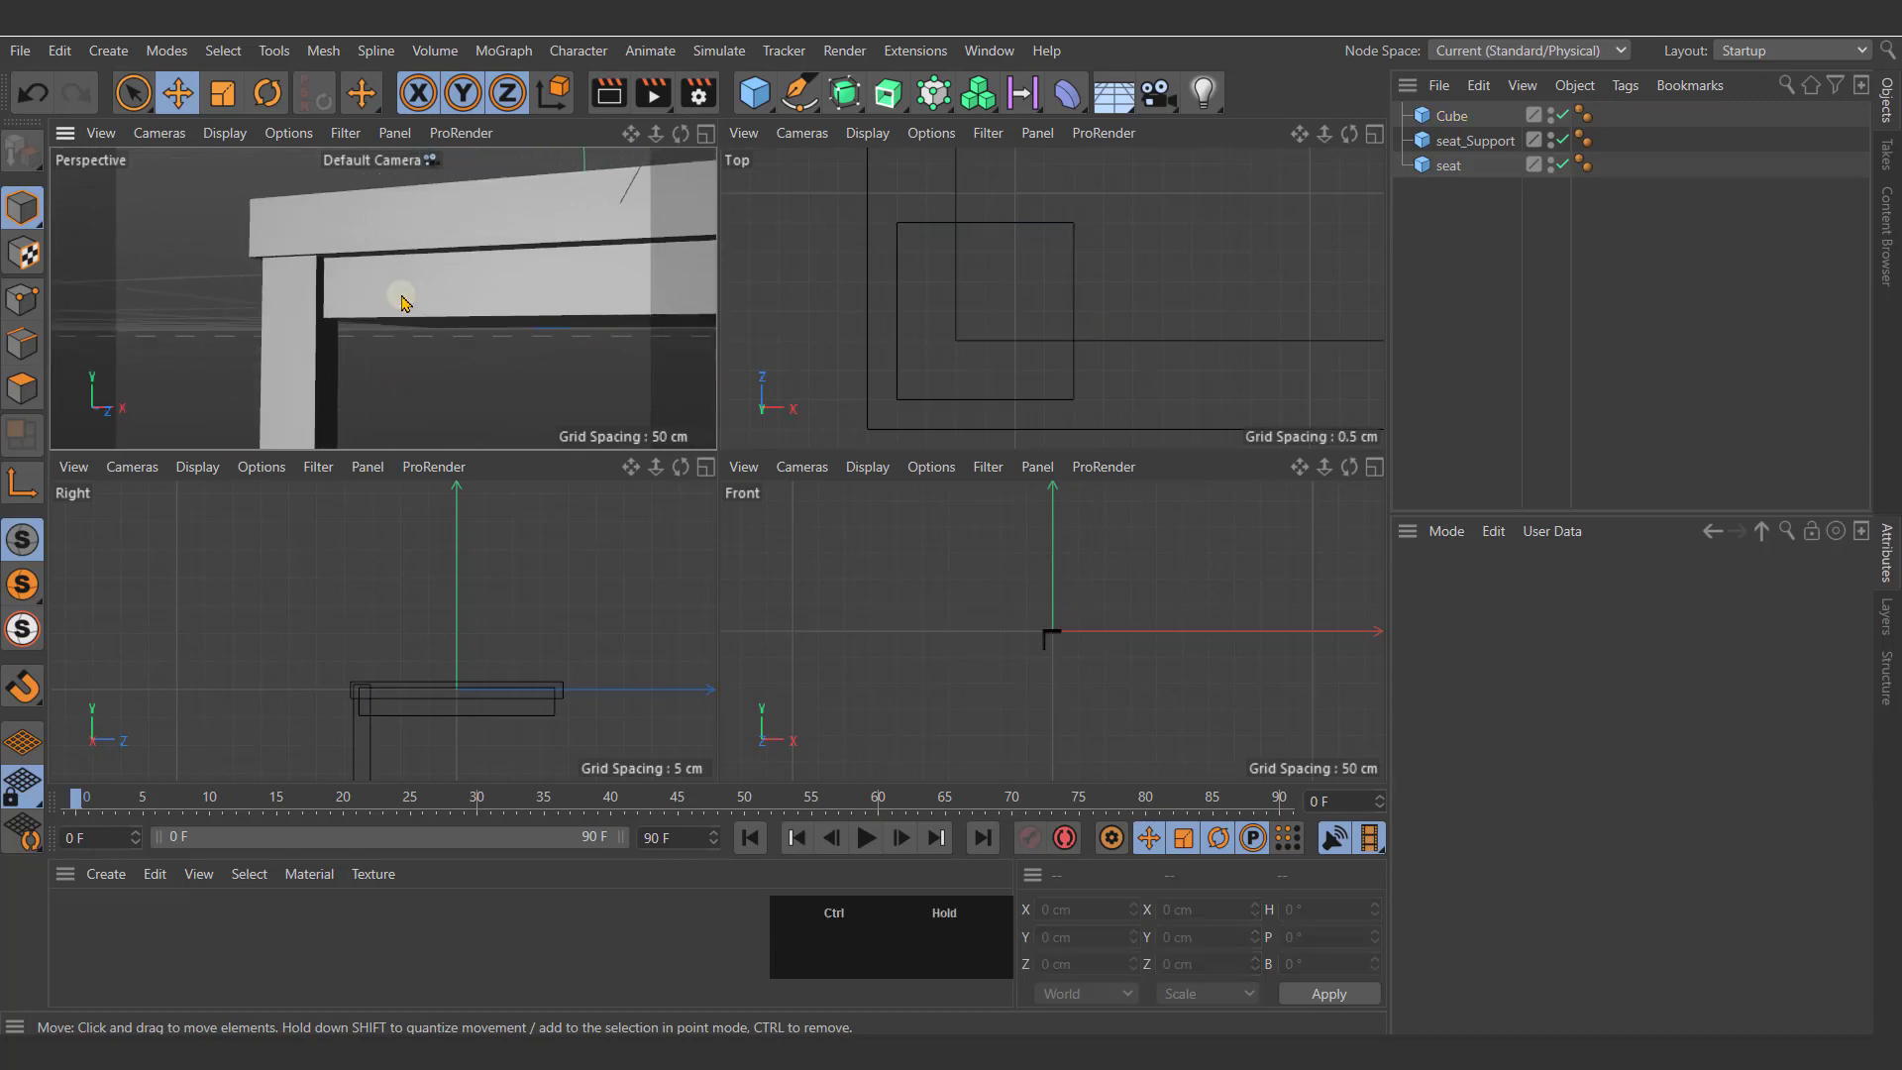
{"action": "key", "text": "ctrl+r"}
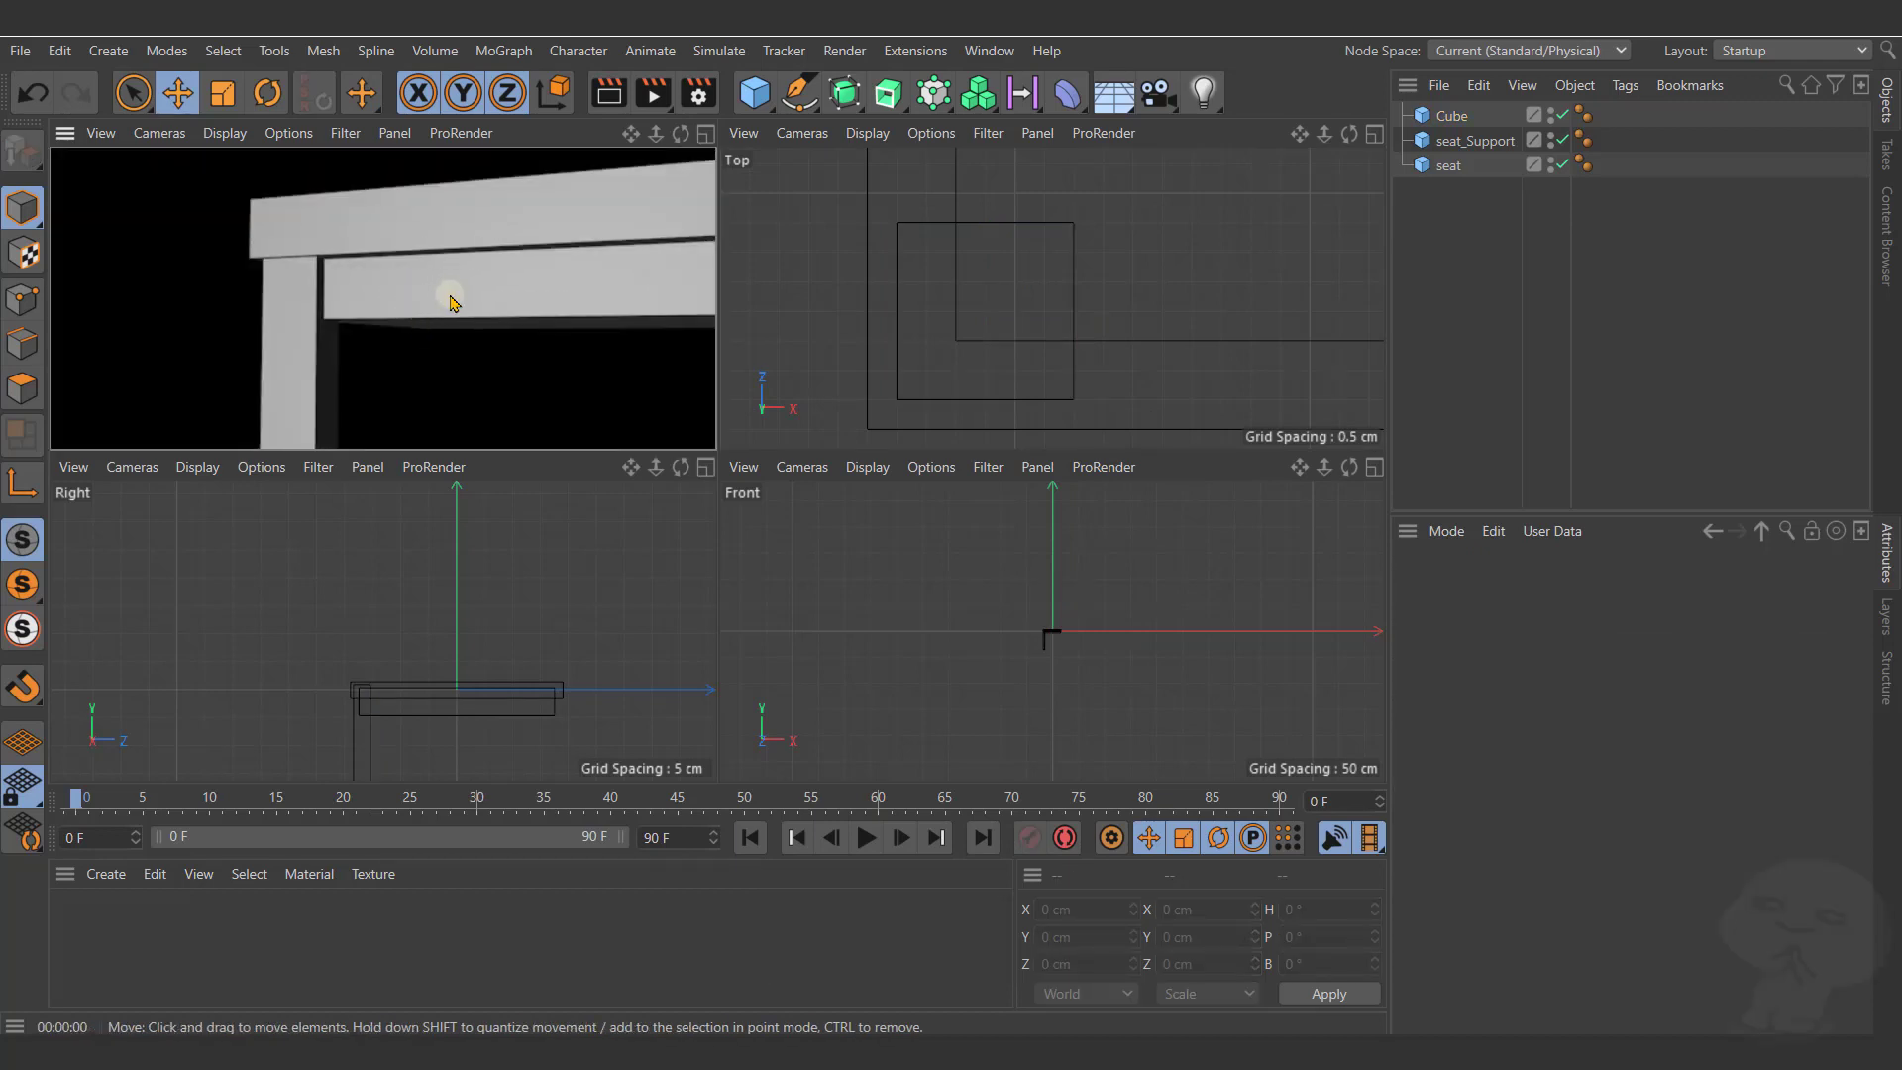
Step: Rename the leg cube as R_frontLeg
{"action": "left_click", "coordinate": [1452, 115]}
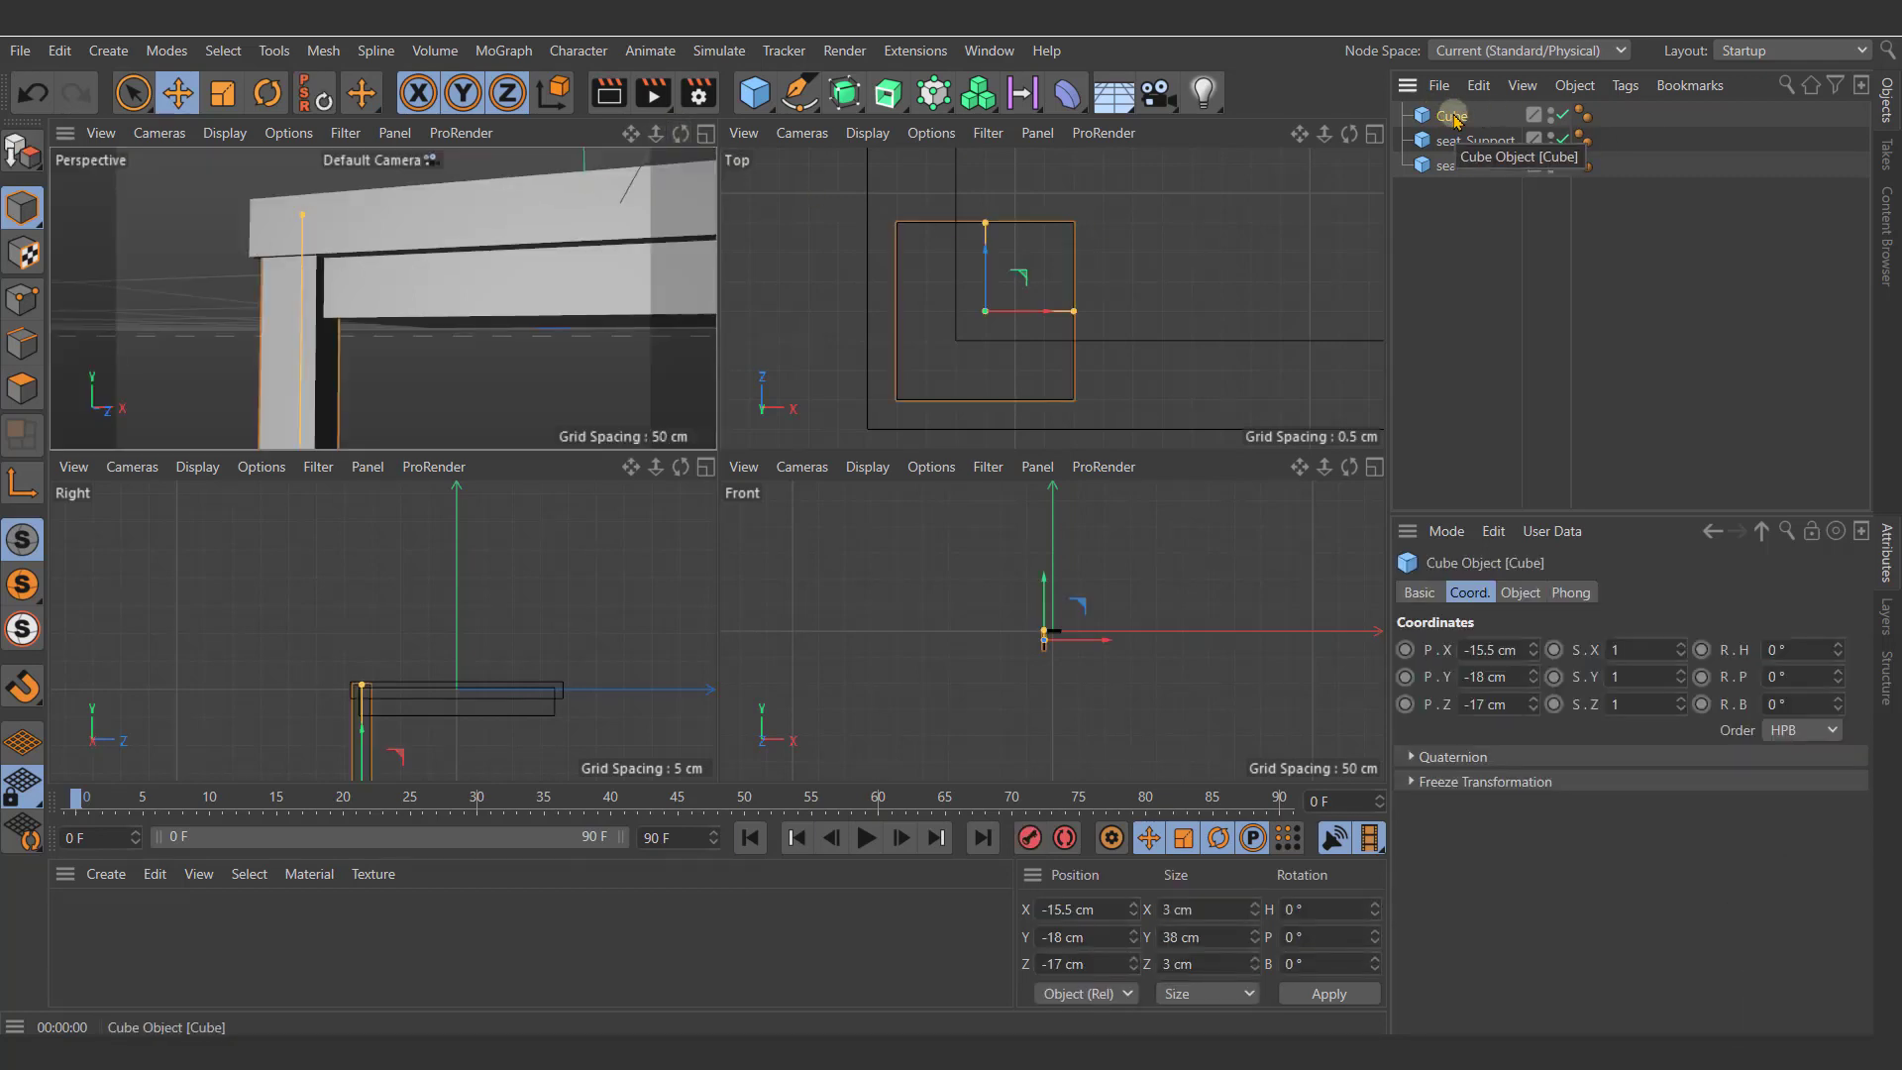
{"action": "double_click", "coordinate": [1452, 117]}
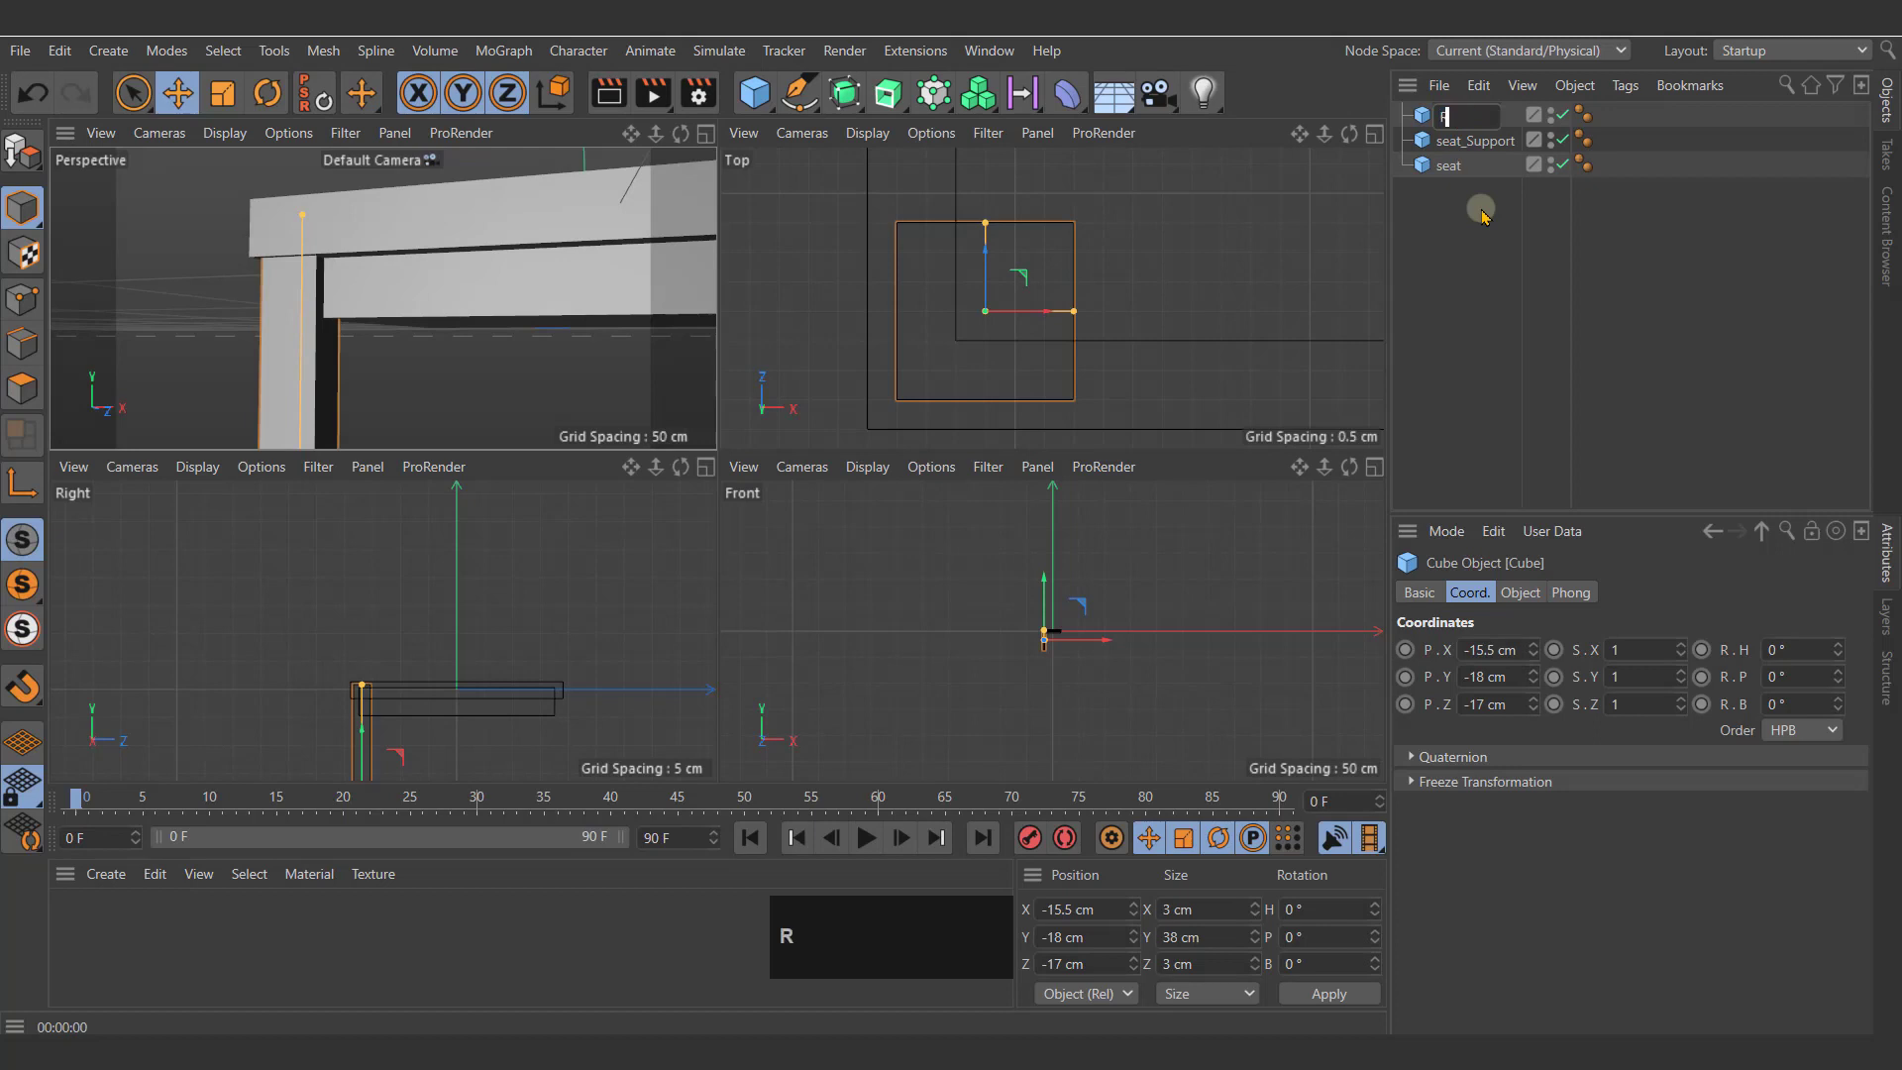
{"action": "type", "text": "R_frontL"}
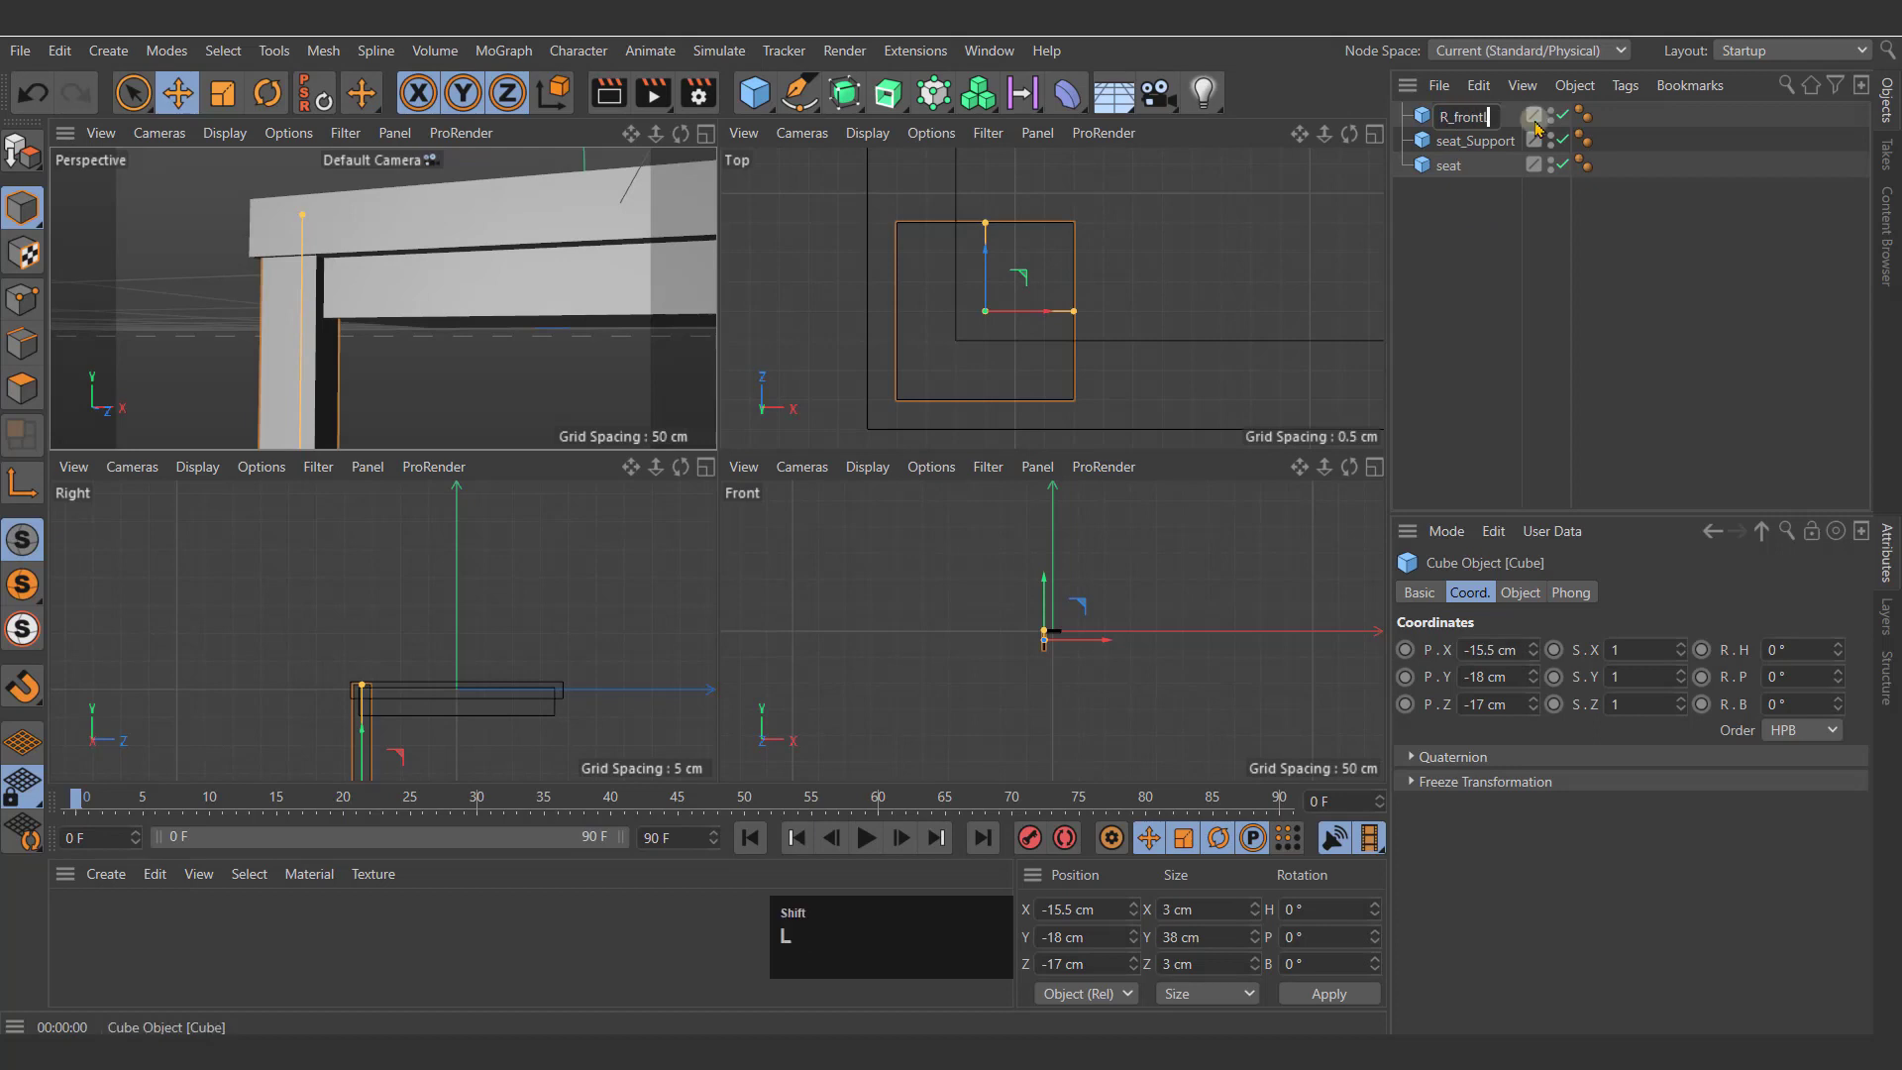
{"action": "type", "text": "eg"}
{"action": "left_click", "coordinate": [1464, 257]}
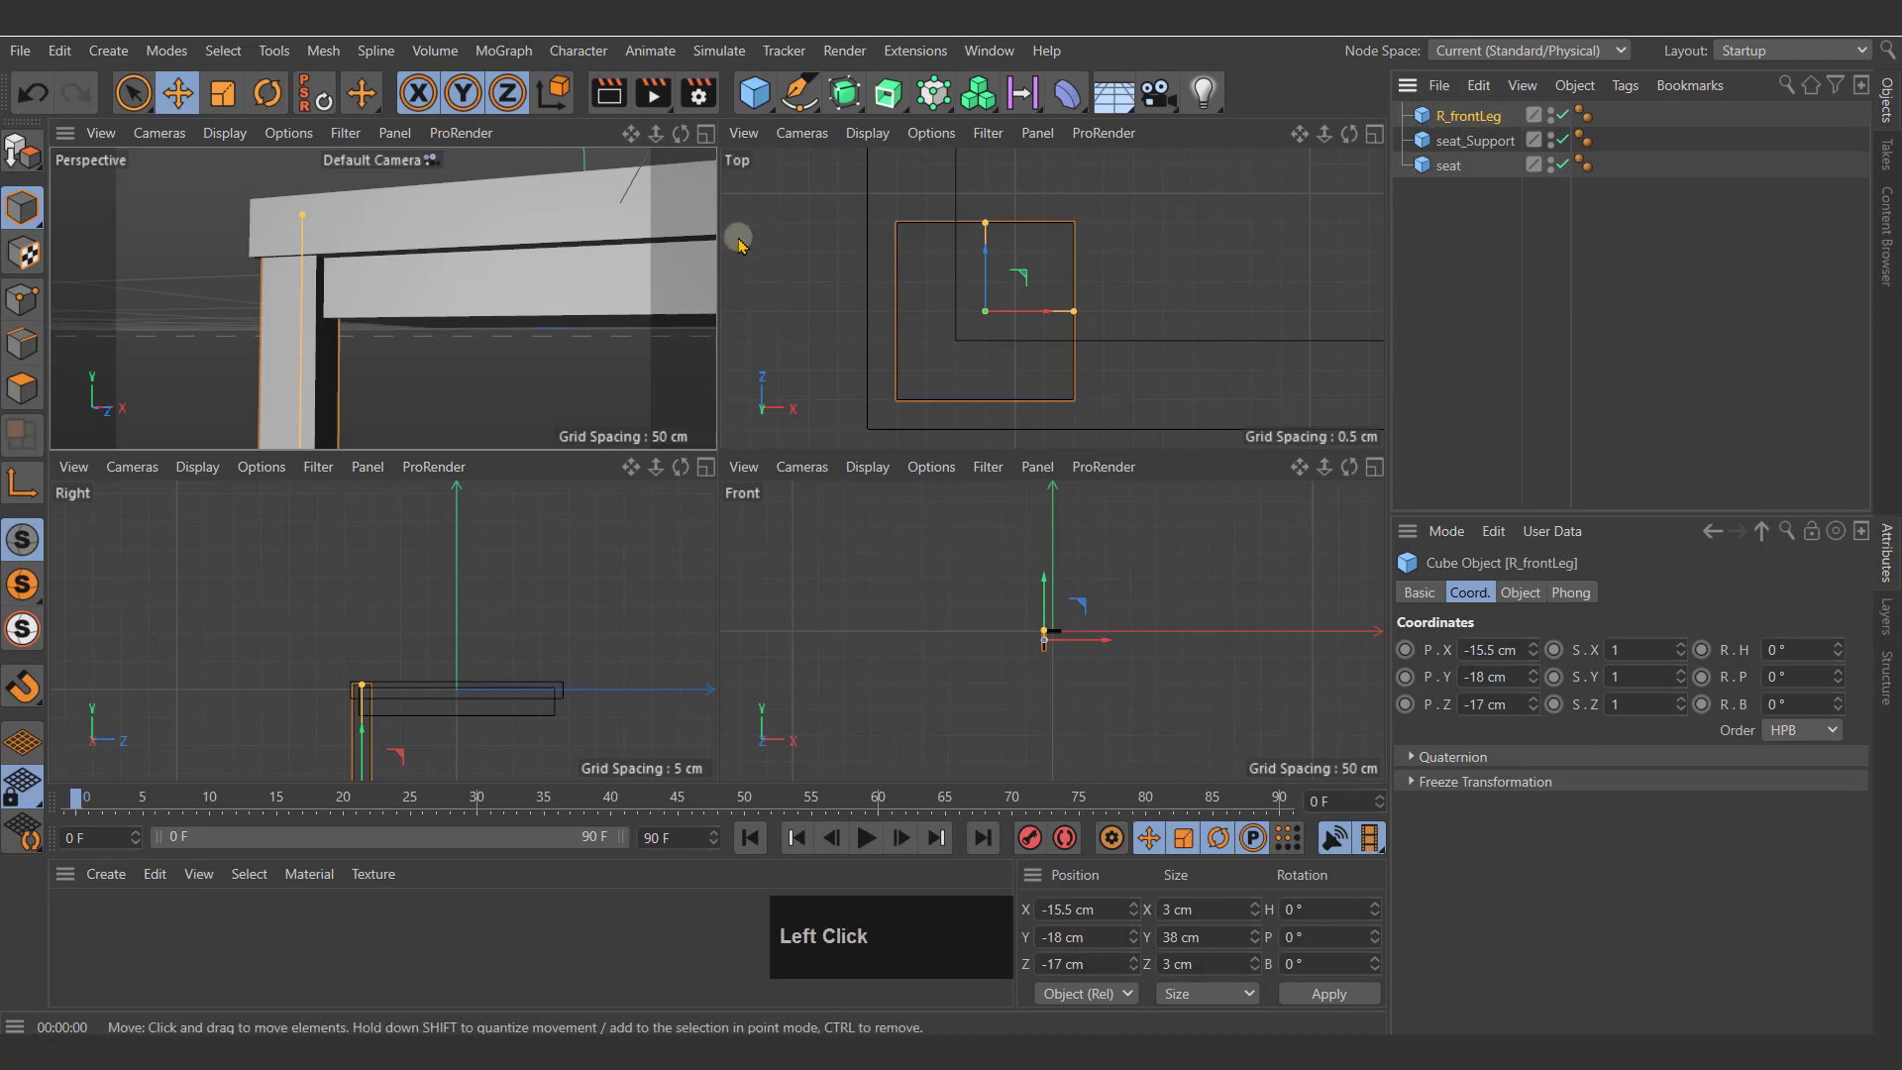
Step: Maximize the perspective view, inspect the seat and leg from several angles, and reset the camera to its default view
{"action": "left_click", "coordinate": [705, 133]}
{"action": "right_click_drag", "start_coordinate": [985, 489], "coordinate": [694, 584], "text": "alt"}
{"action": "left_click_drag", "start_coordinate": [1048, 395], "coordinate": [936, 496], "text": "alt"}
{"action": "middle_click_drag", "start_coordinate": [1040, 460], "coordinate": [665, 394], "text": "alt"}
{"action": "left_click", "coordinate": [906, 420]}
{"action": "left_click_drag", "start_coordinate": [906, 420], "coordinate": [763, 381], "text": "alt"}
{"action": "middle_click_drag", "start_coordinate": [741, 357], "coordinate": [811, 374], "text": "alt"}
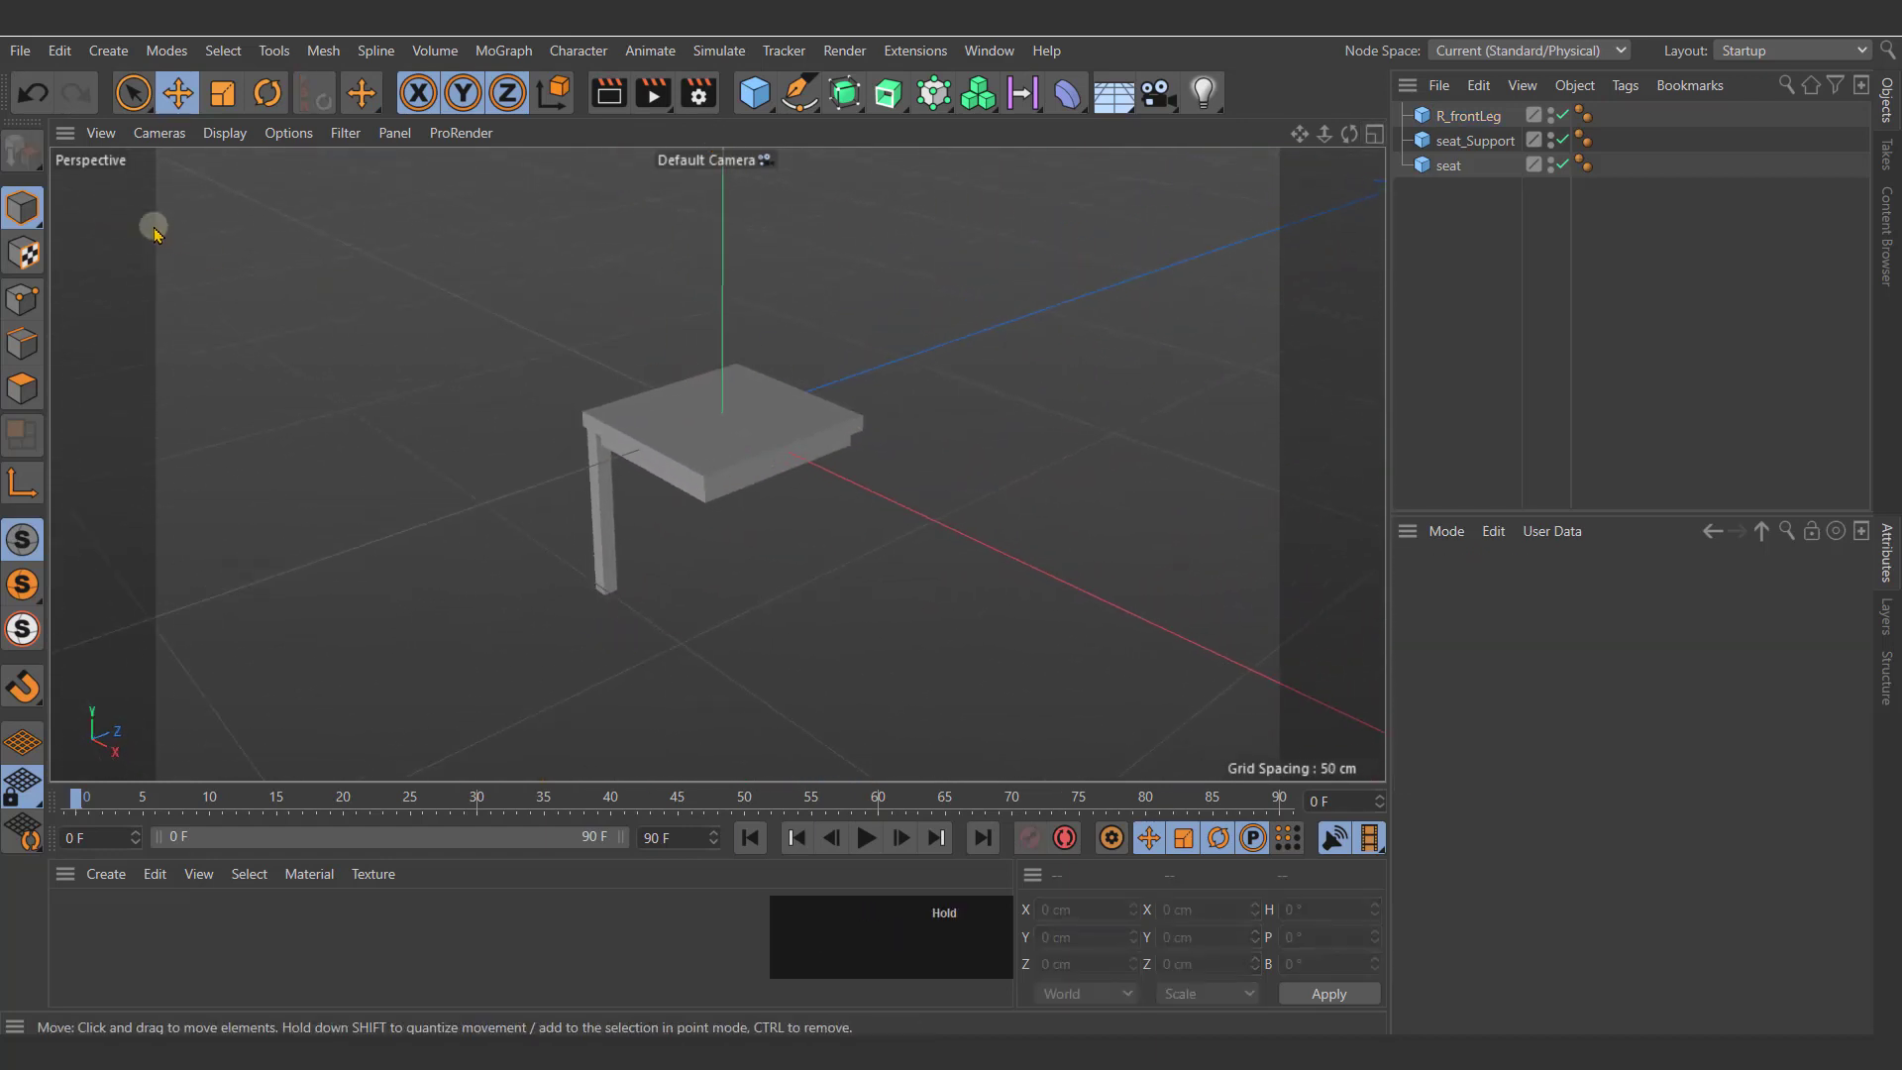
{"action": "left_click", "coordinate": [101, 133]}
{"action": "left_click", "coordinate": [124, 285]}
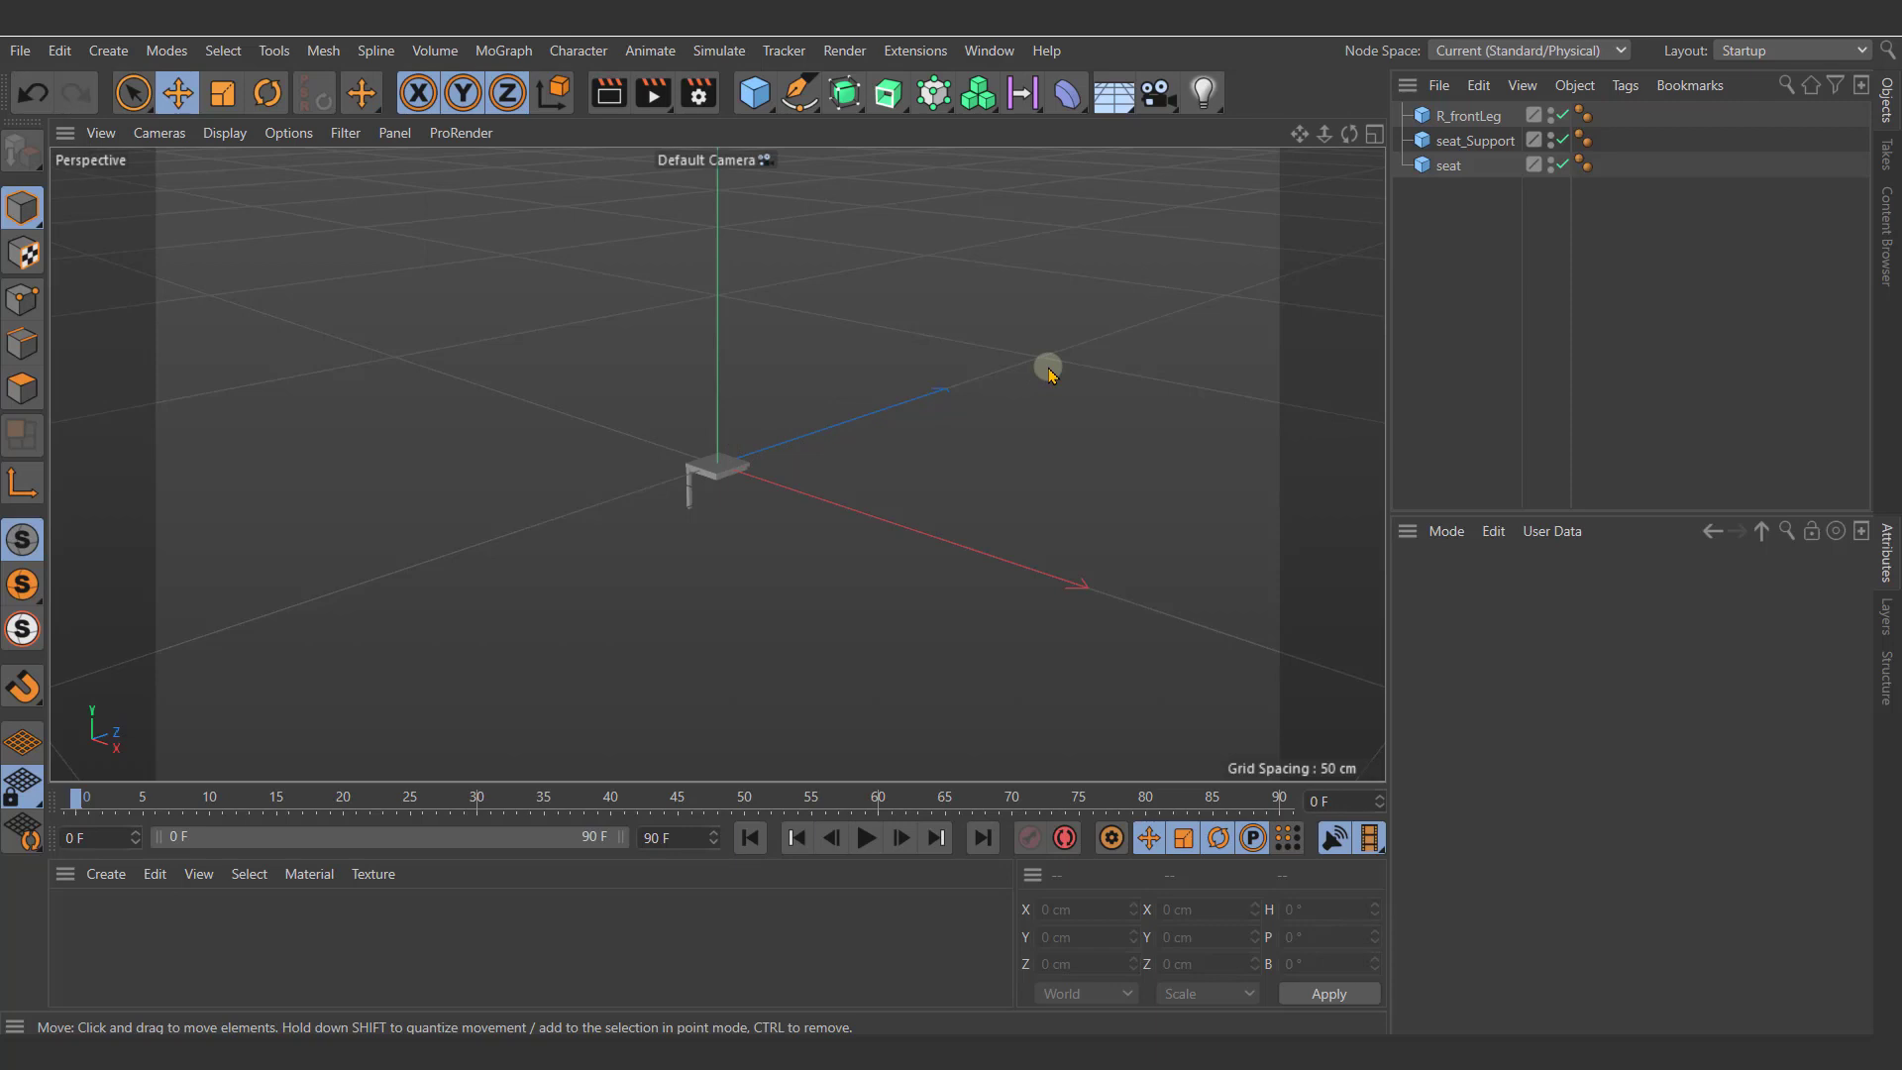
Step: Check the position coordinates of R_frontLeg and view the seat and leg up close with nothing selected
{"action": "left_click", "coordinate": [1468, 116]}
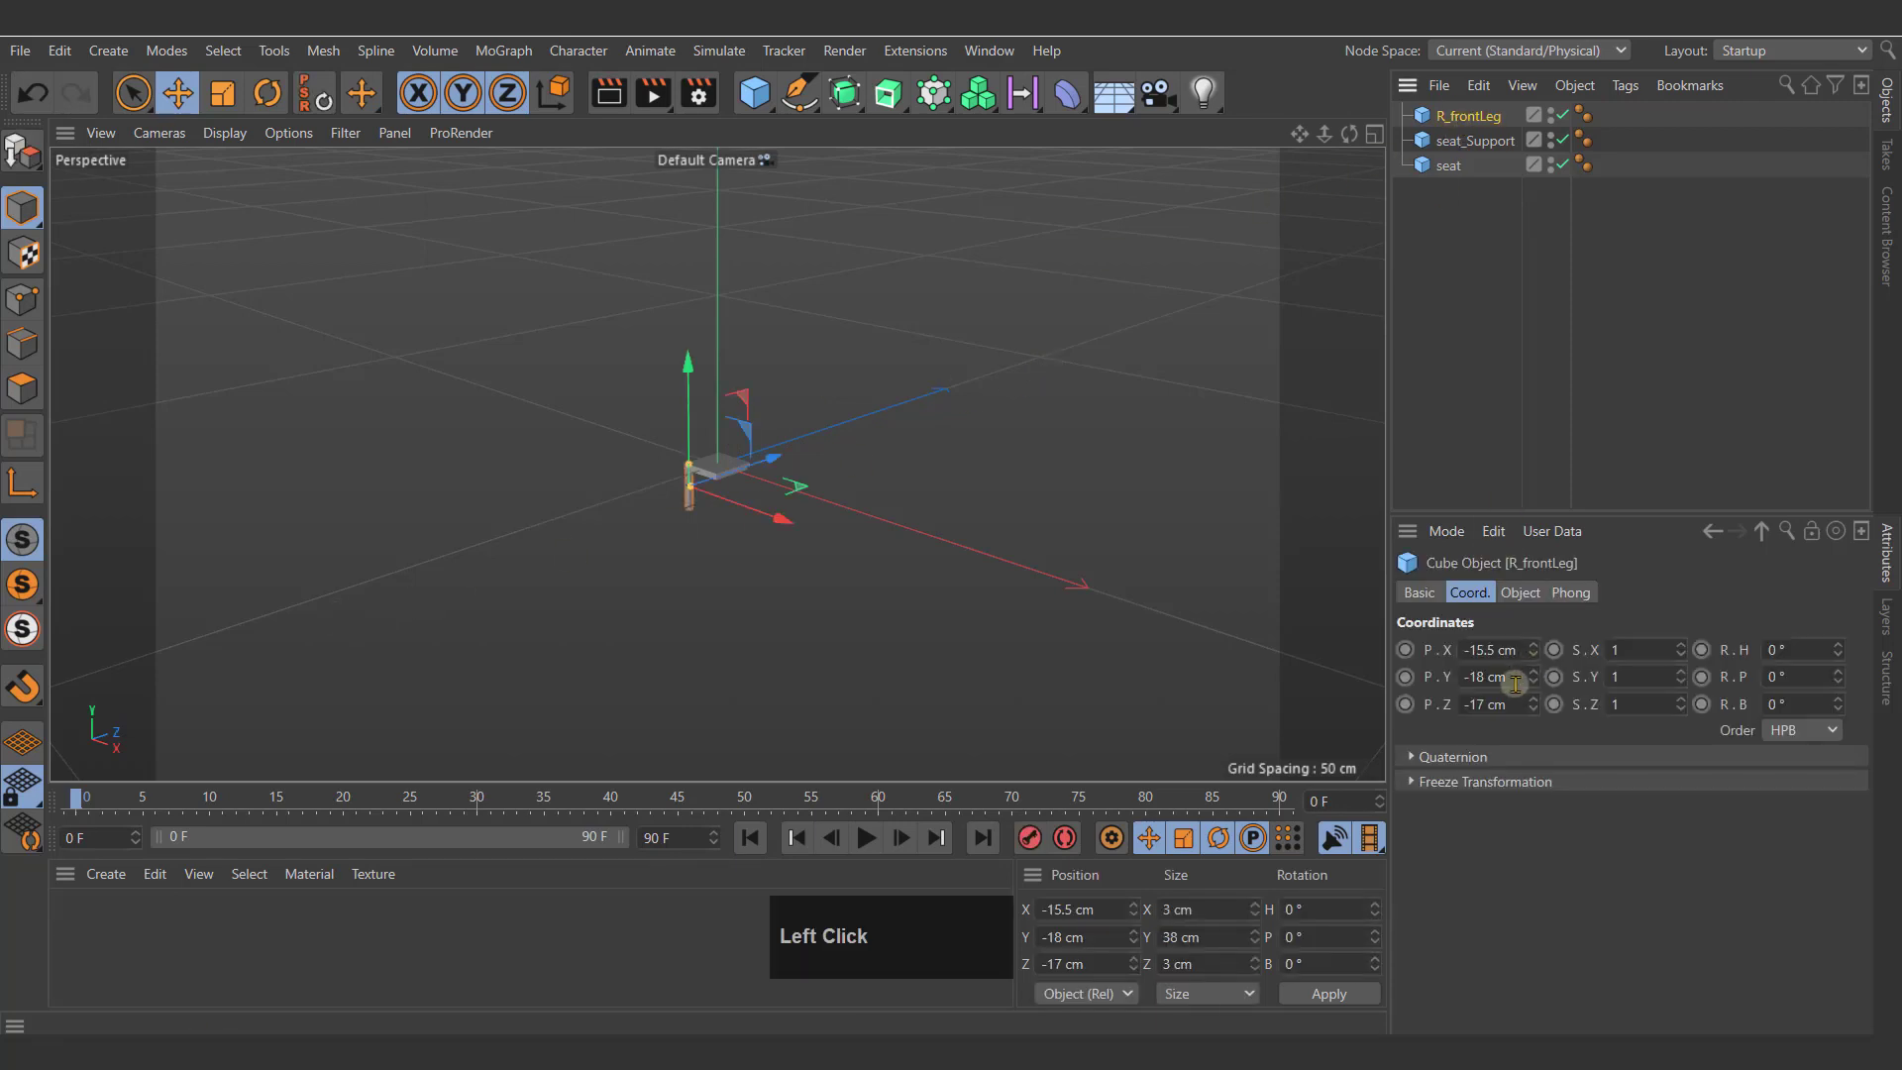
{"action": "right_click_drag", "start_coordinate": [701, 467], "coordinate": [832, 501], "text": "alt"}
{"action": "middle_click_drag", "start_coordinate": [832, 501], "coordinate": [691, 453], "text": "alt"}
{"action": "left_click", "coordinate": [997, 335]}
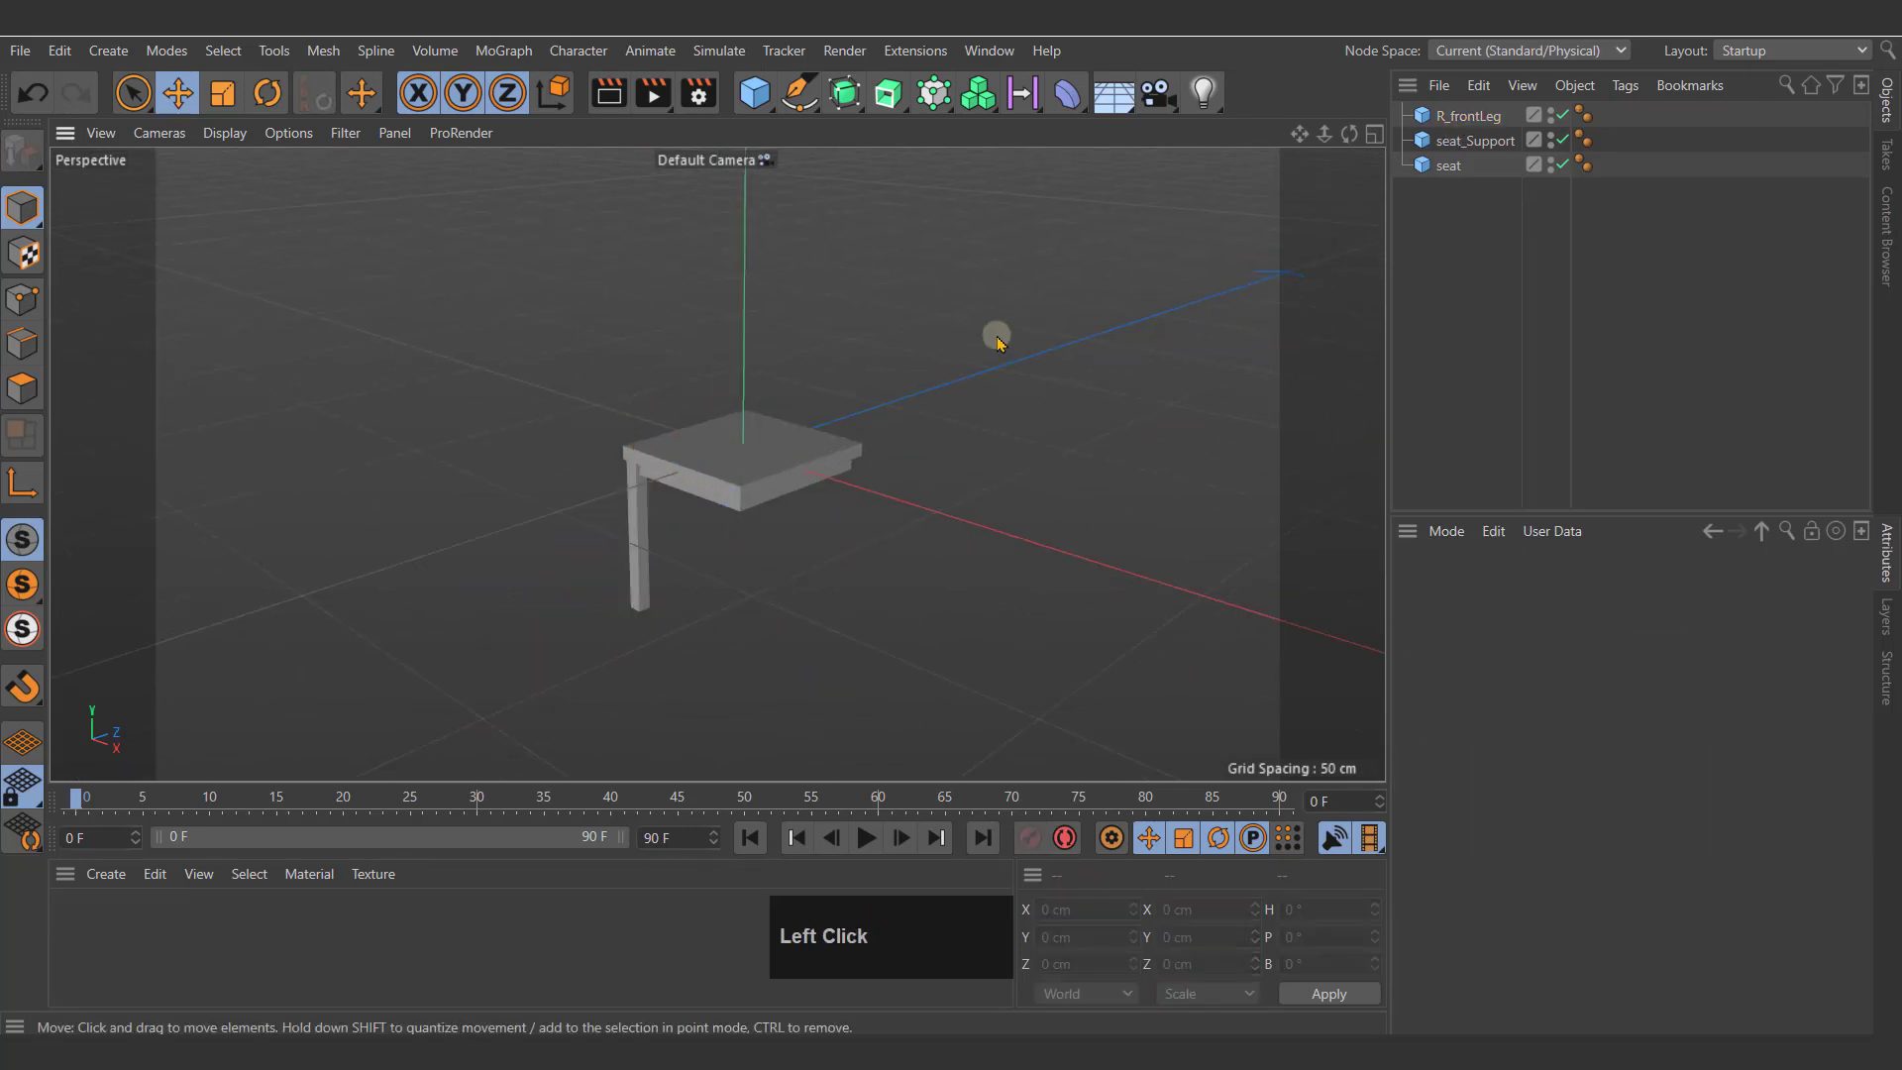
Step: Add a Figure object to the scene and set its scale to 0.5 on X, Y and Z
{"action": "left_click", "coordinate": [637, 505]}
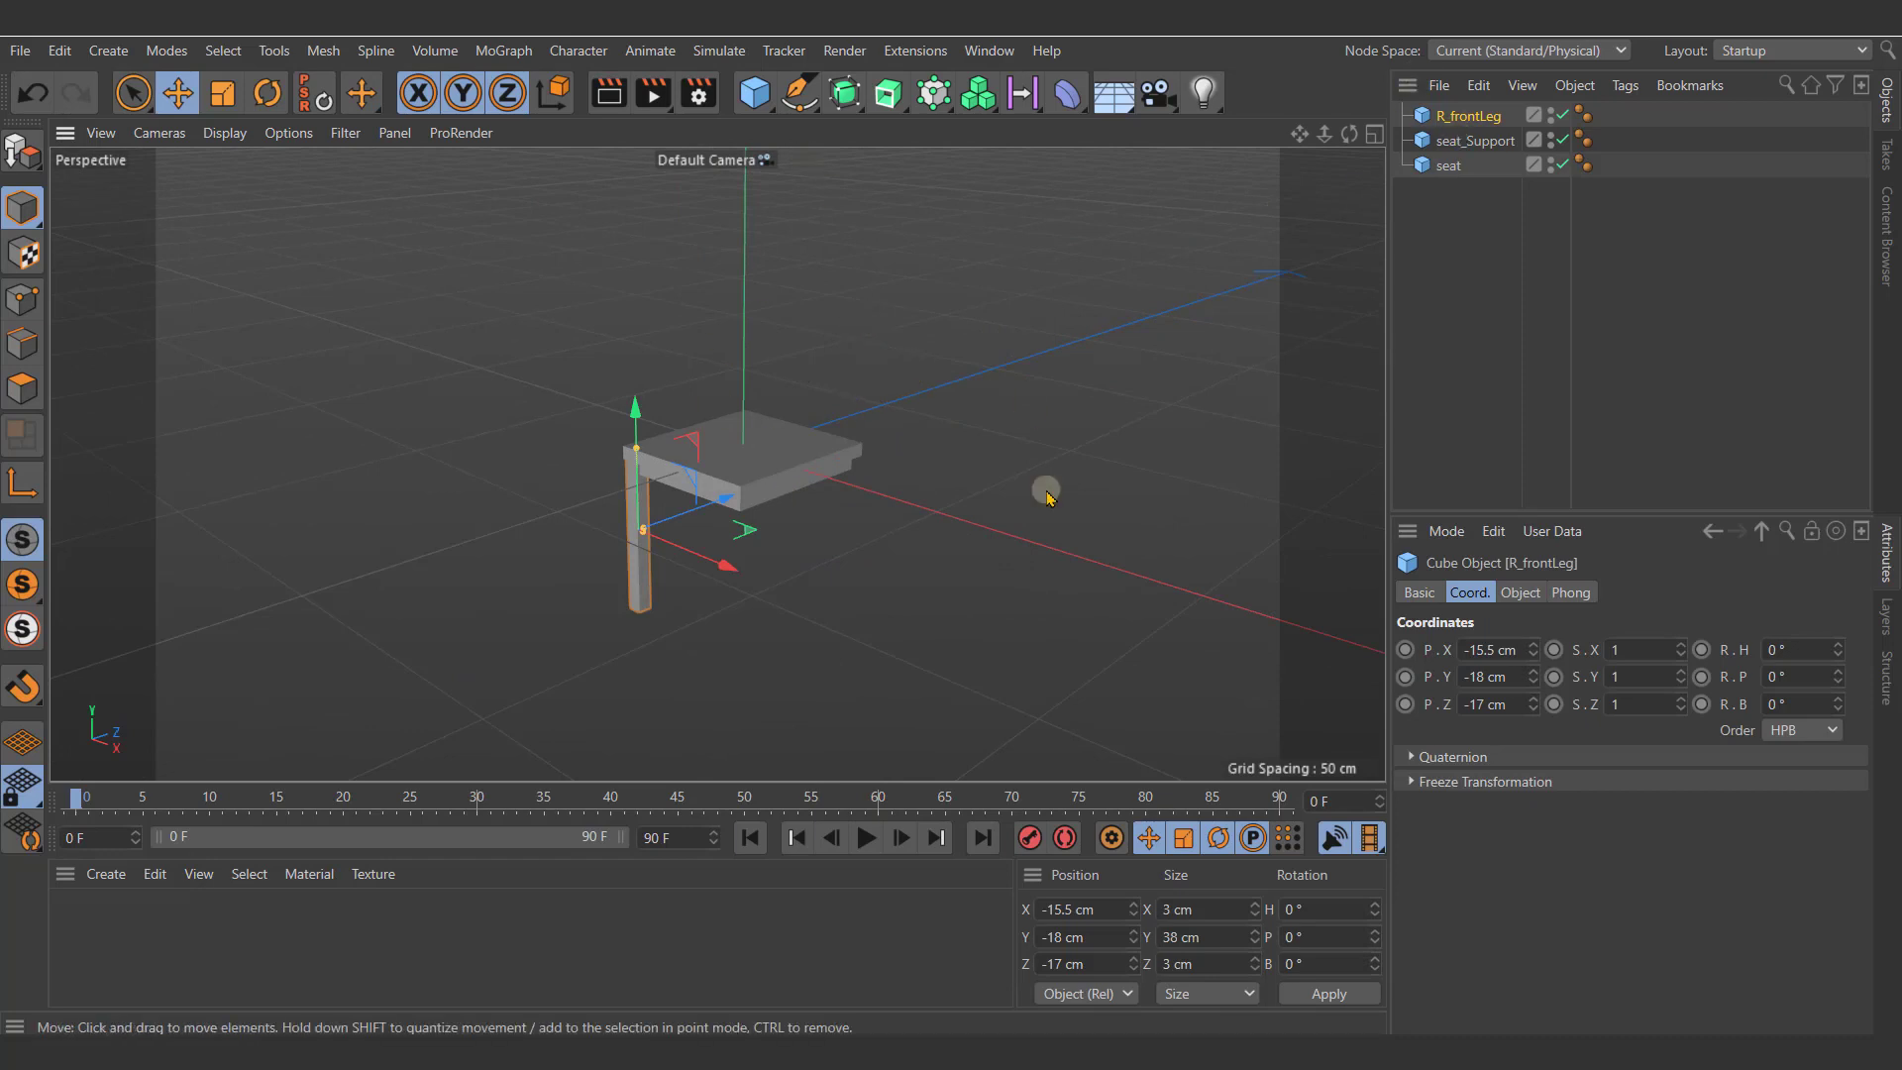
{"action": "left_click_drag", "start_coordinate": [755, 93], "coordinate": [1110, 260]}
{"action": "left_click", "coordinate": [1645, 649]}
{"action": "key", "text": "BackSpace"}
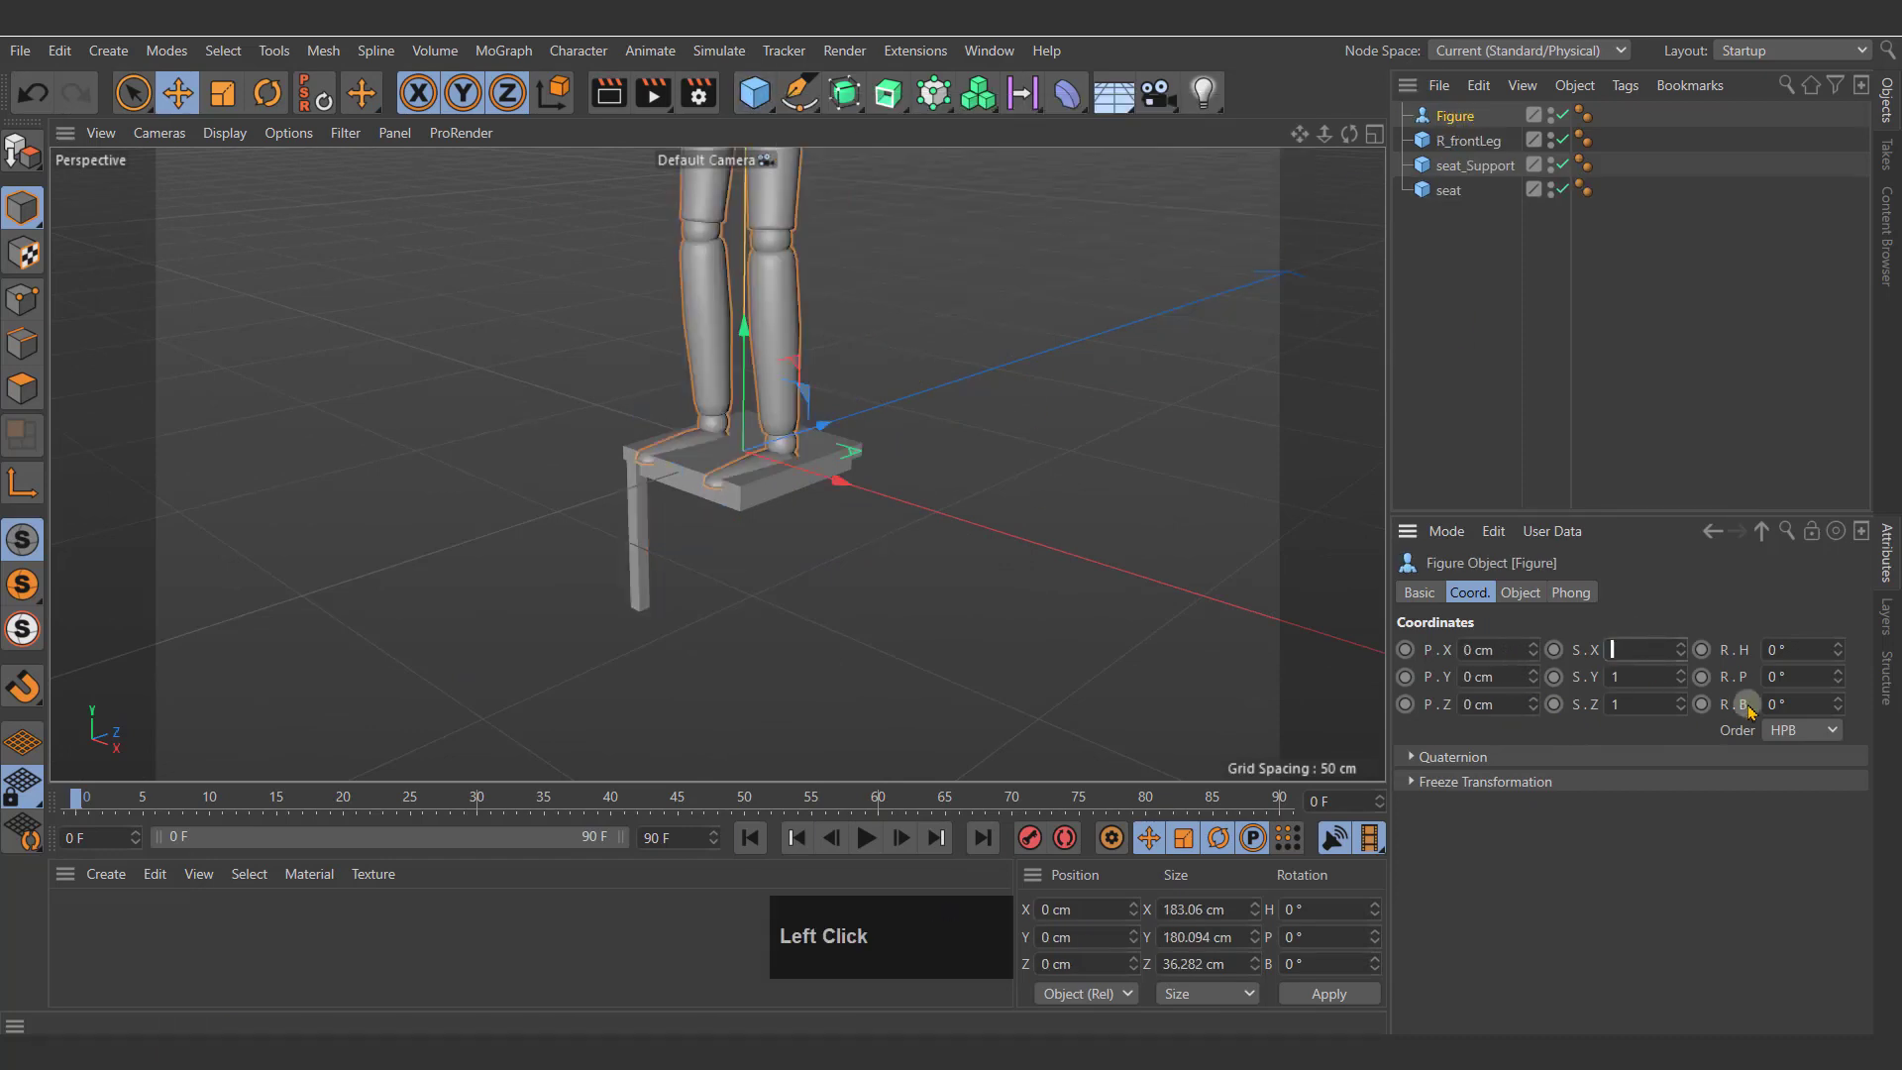
{"action": "type", "text": "0.5"}
{"action": "left_click", "coordinate": [1645, 698]}
{"action": "key", "text": "BackSpace"}
{"action": "type", "text": "0.5"}
{"action": "left_click_drag", "start_coordinate": [1642, 678], "coordinate": [1561, 675]}
{"action": "type", "text": "0.5"}
{"action": "left_click", "coordinate": [1611, 765]}
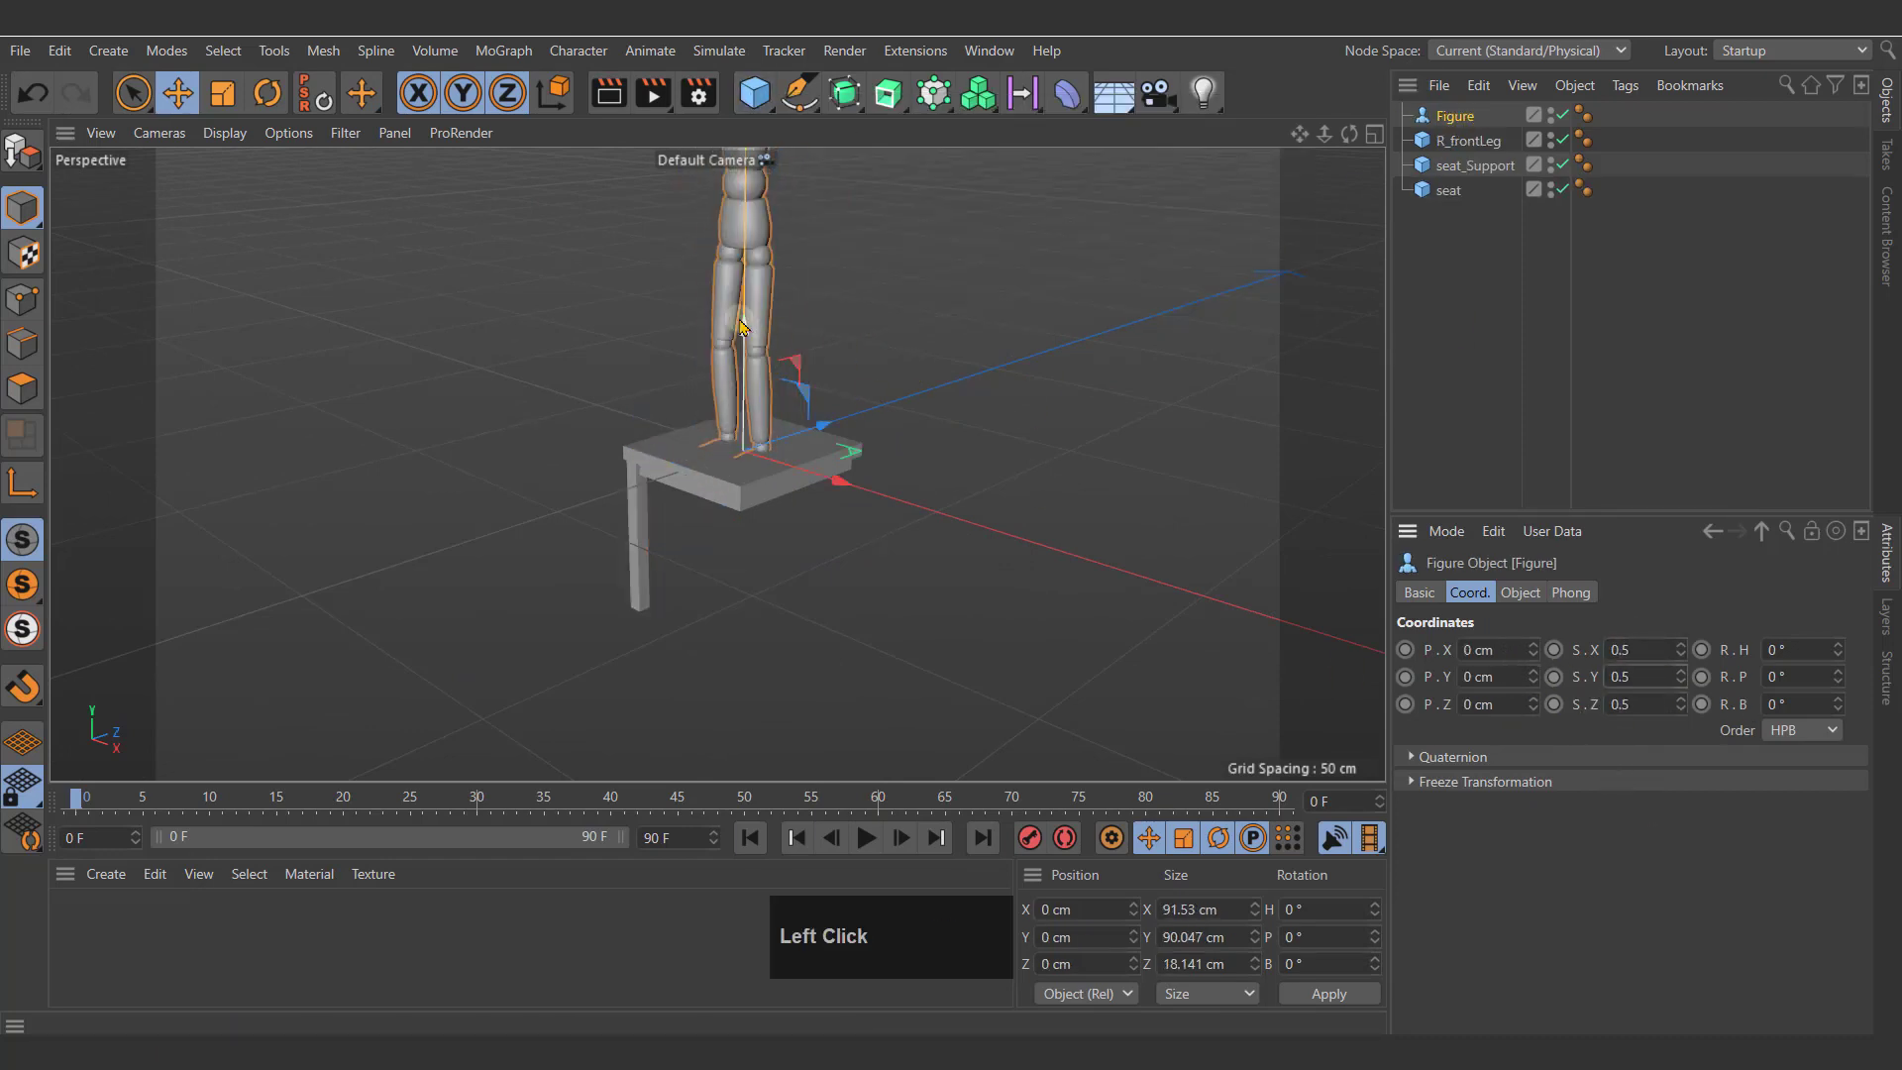
Step: Lower the figure to about -47.6 cm in Y, compare its left and right sides with the chair, and delete it
{"action": "left_click_drag", "start_coordinate": [742, 326], "coordinate": [754, 541]}
{"action": "left_click_drag", "start_coordinate": [977, 357], "coordinate": [410, 349], "text": "alt"}
{"action": "key", "text": "o"}
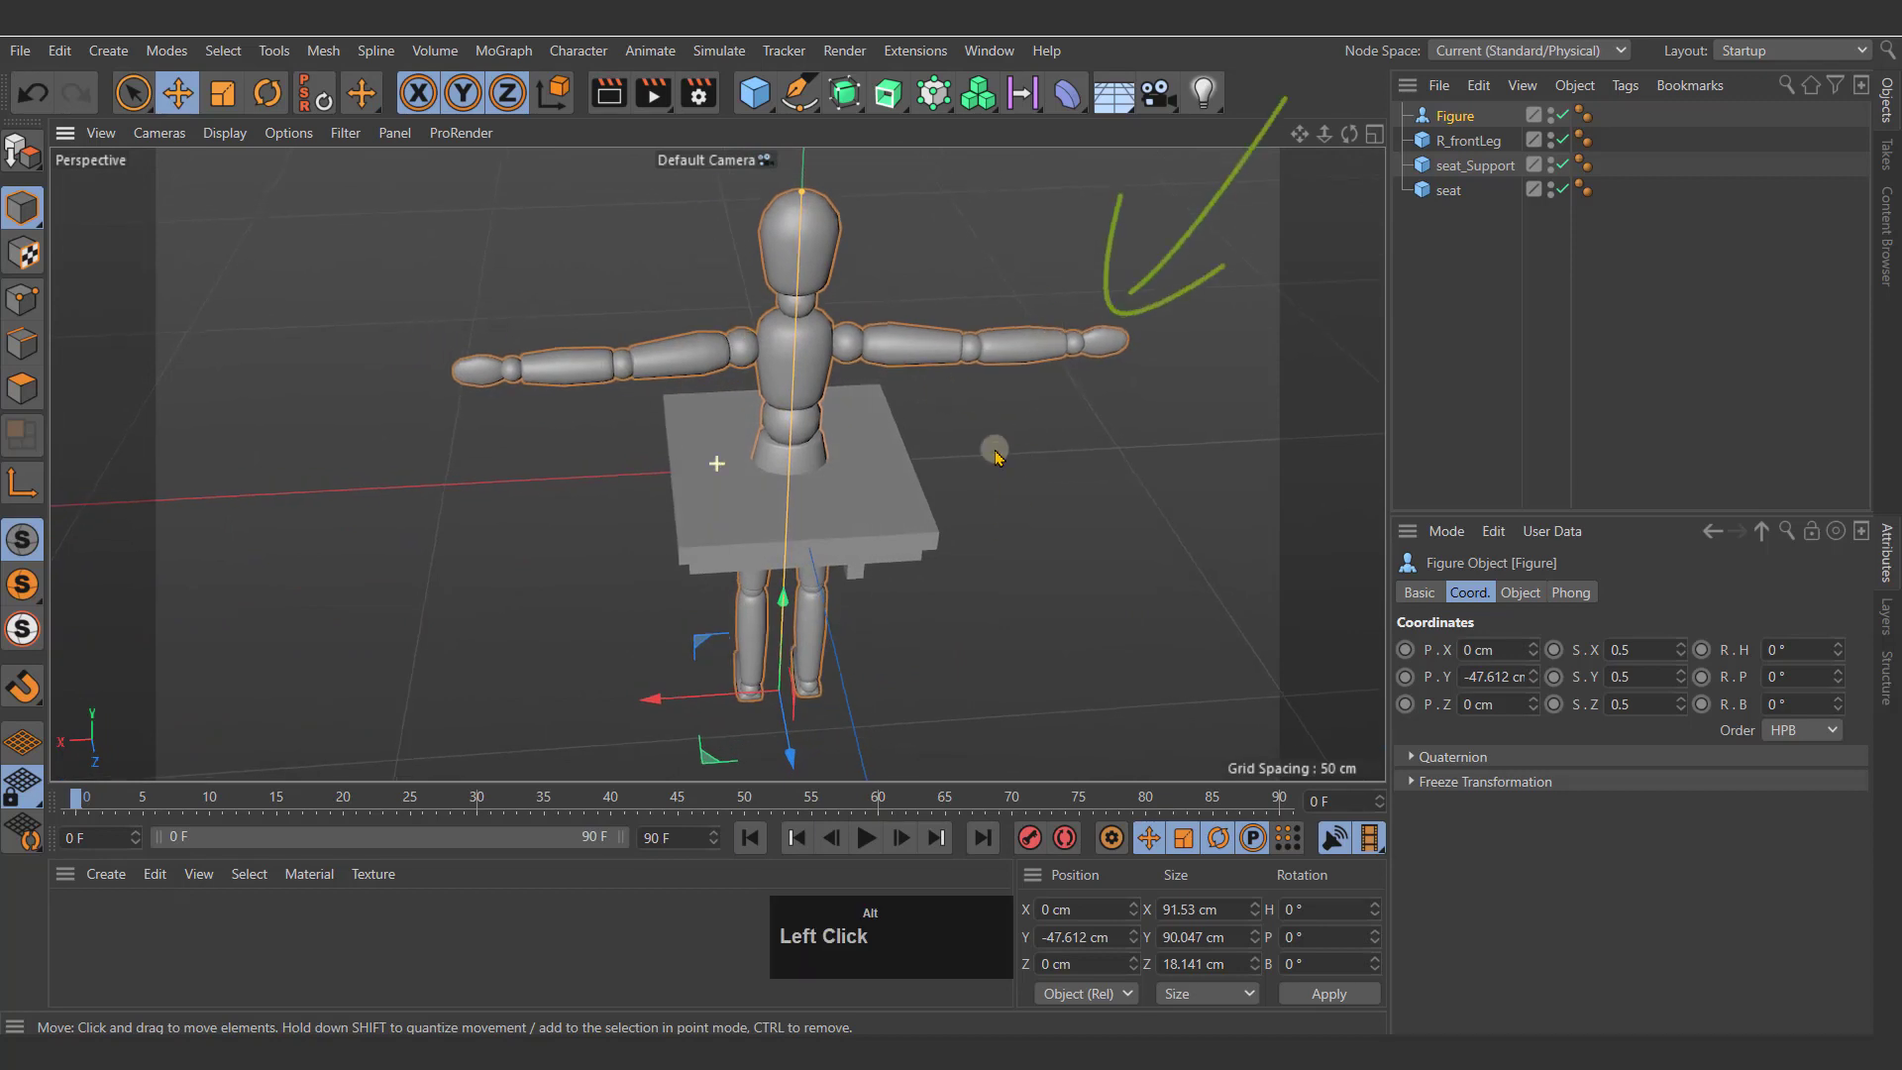
{"action": "left_click_drag", "start_coordinate": [996, 446], "coordinate": [564, 478], "text": "alt"}
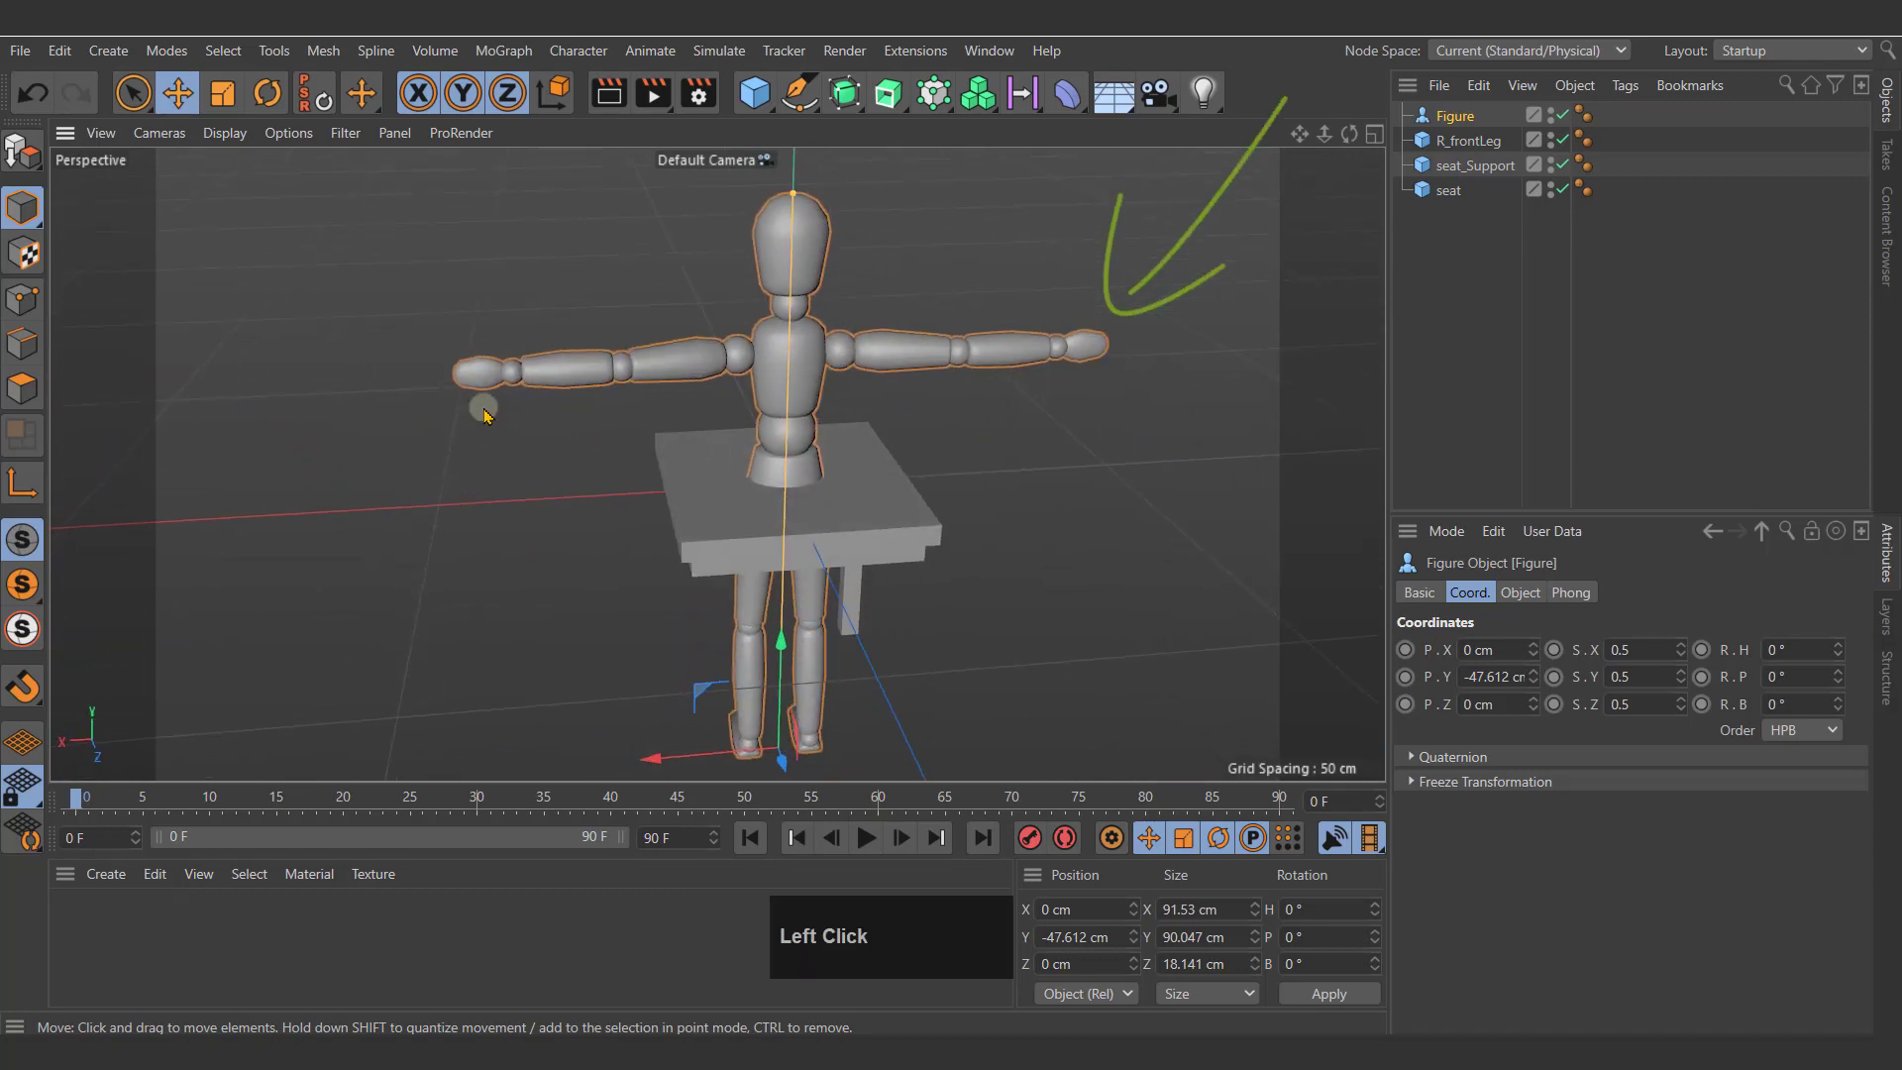
{"action": "left_click_drag", "start_coordinate": [548, 556], "coordinate": [728, 535], "text": "alt"}
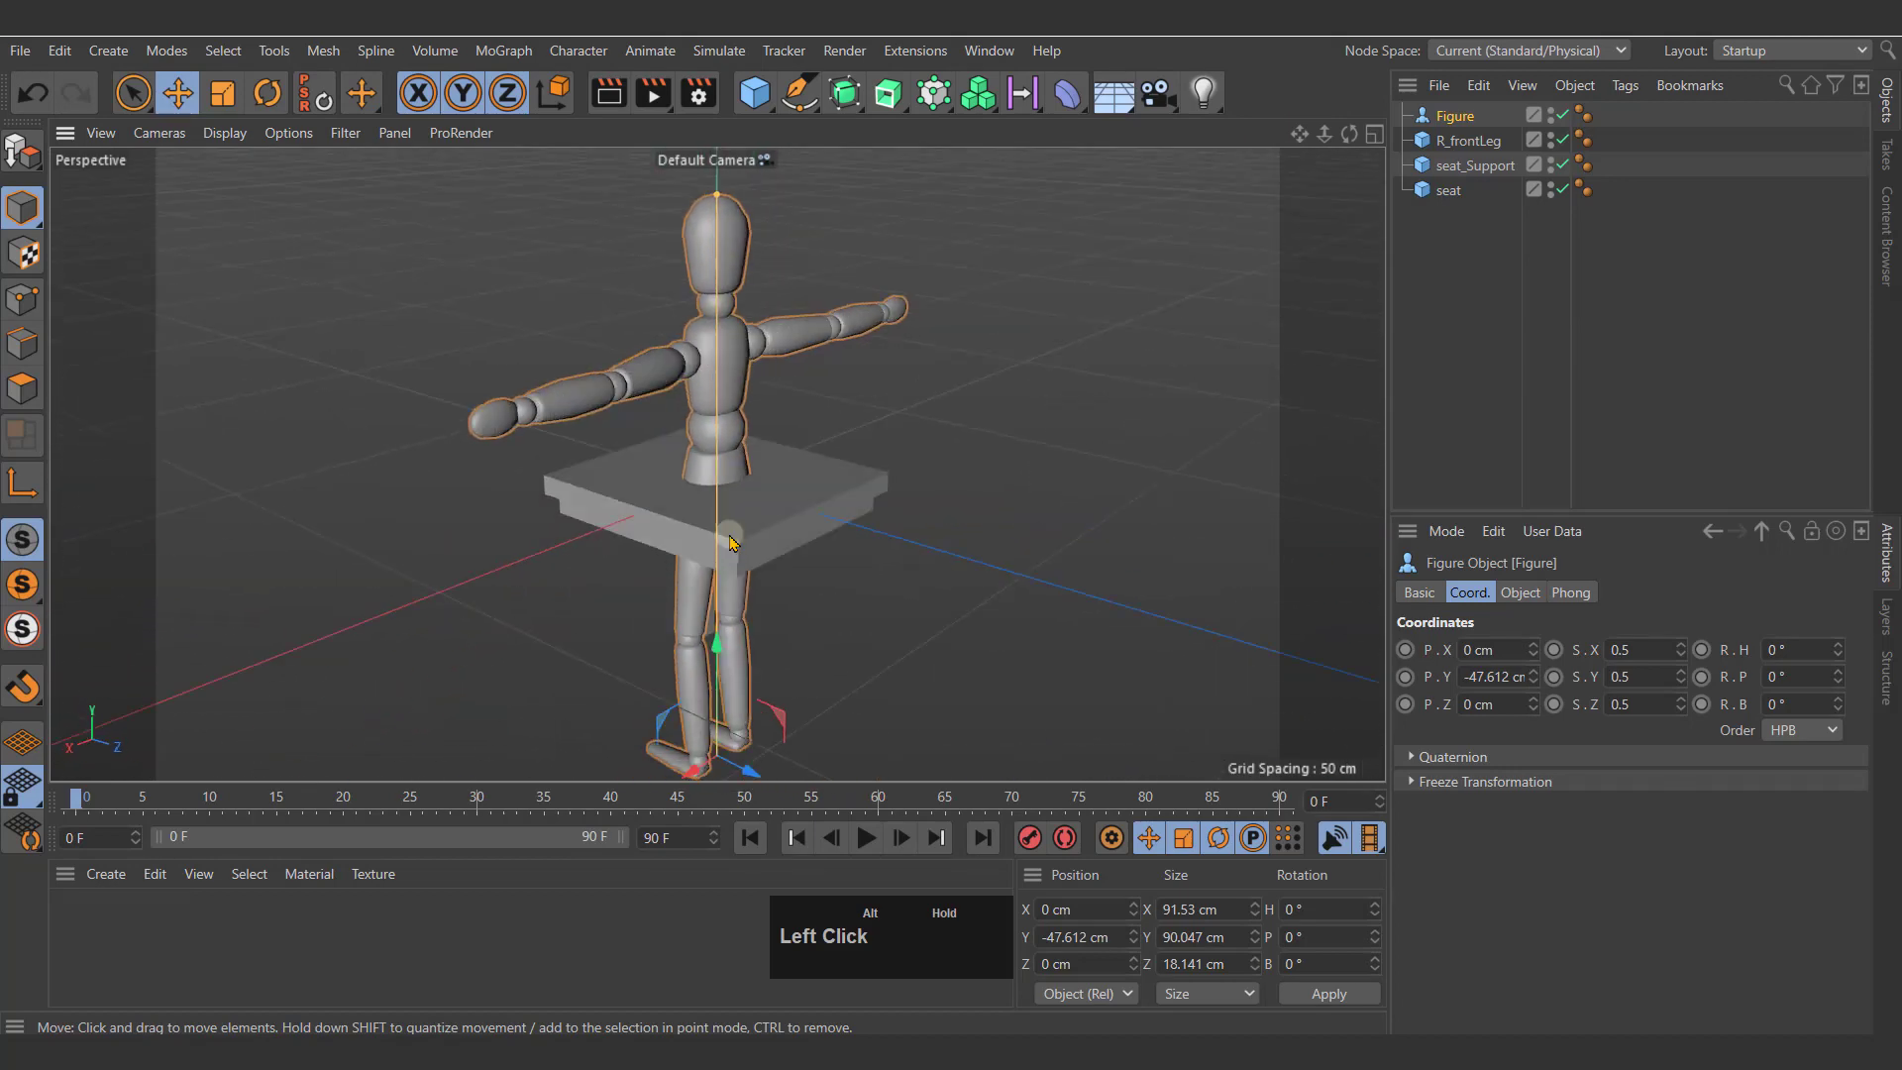
{"action": "left_click", "coordinate": [1451, 116]}
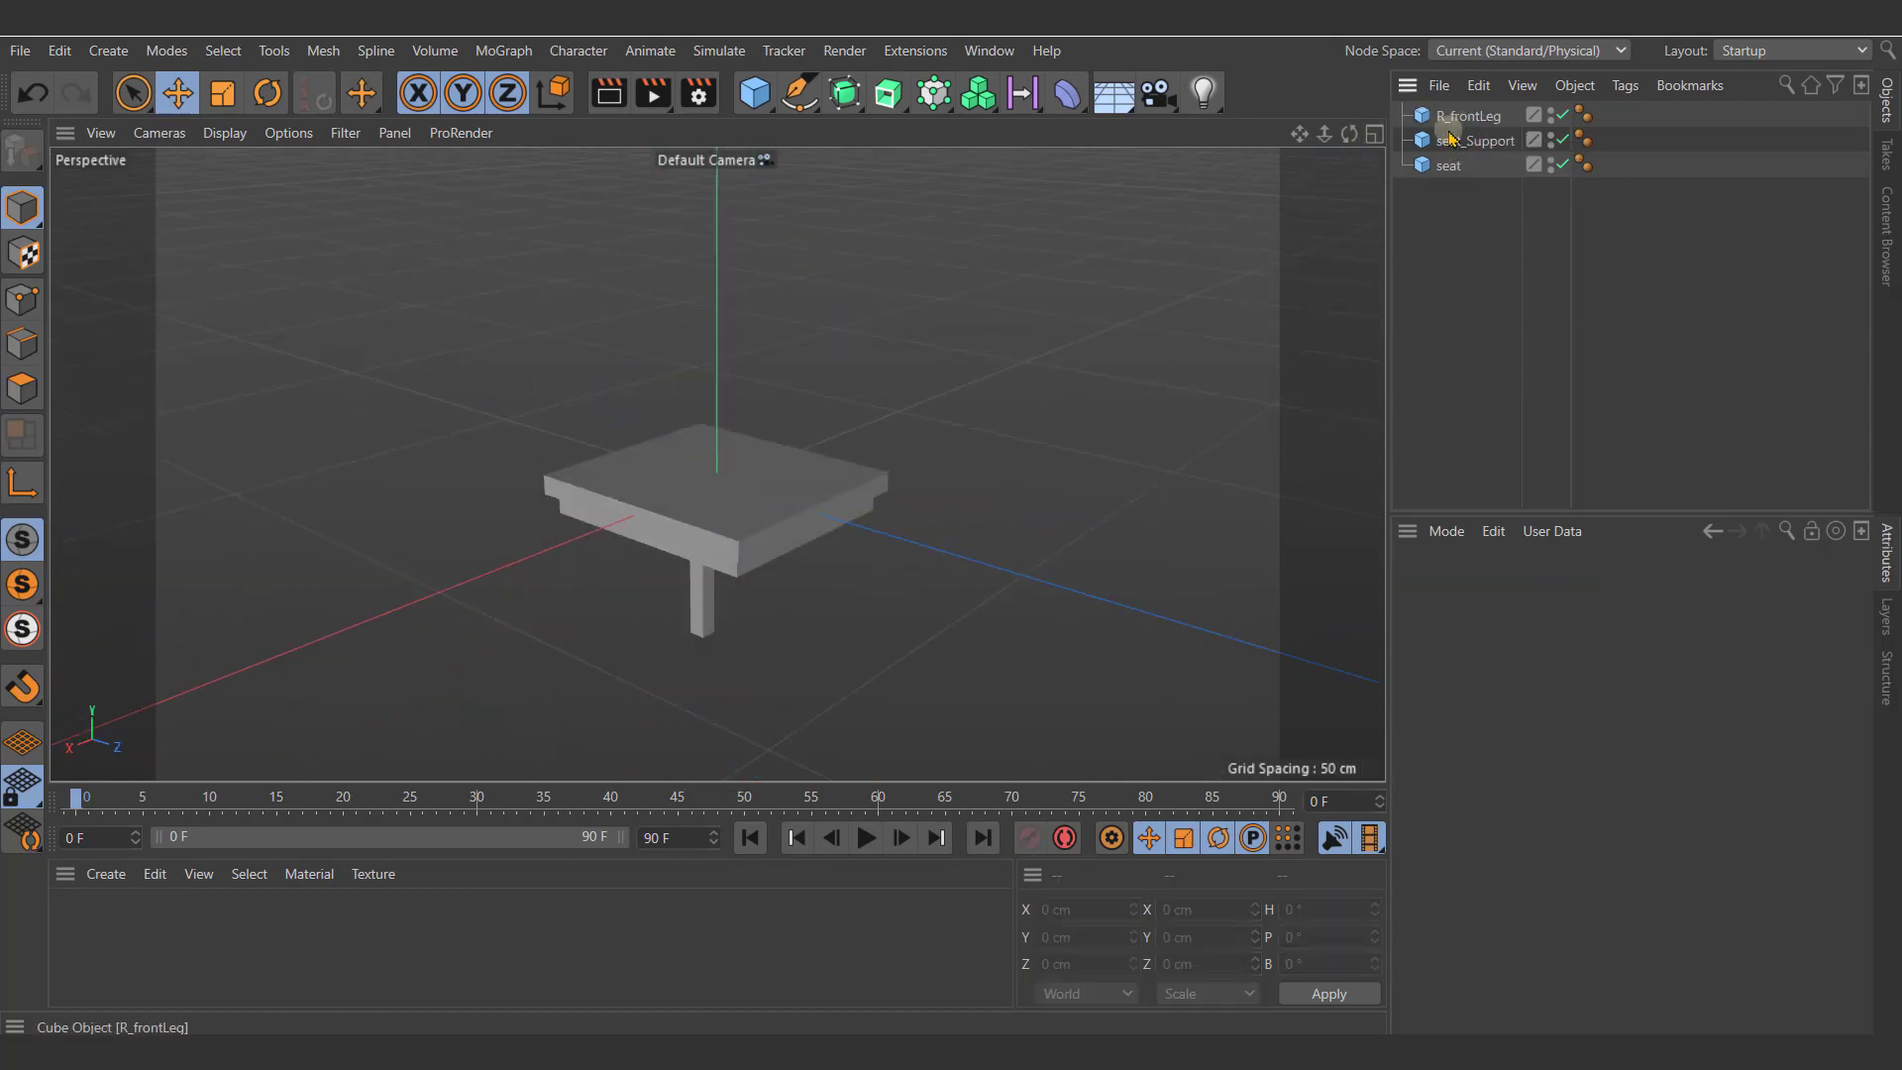
{"action": "key", "text": "Delete"}
Step: Duplicate the R_frontLeg cube in place
{"action": "left_click", "coordinate": [1469, 117]}
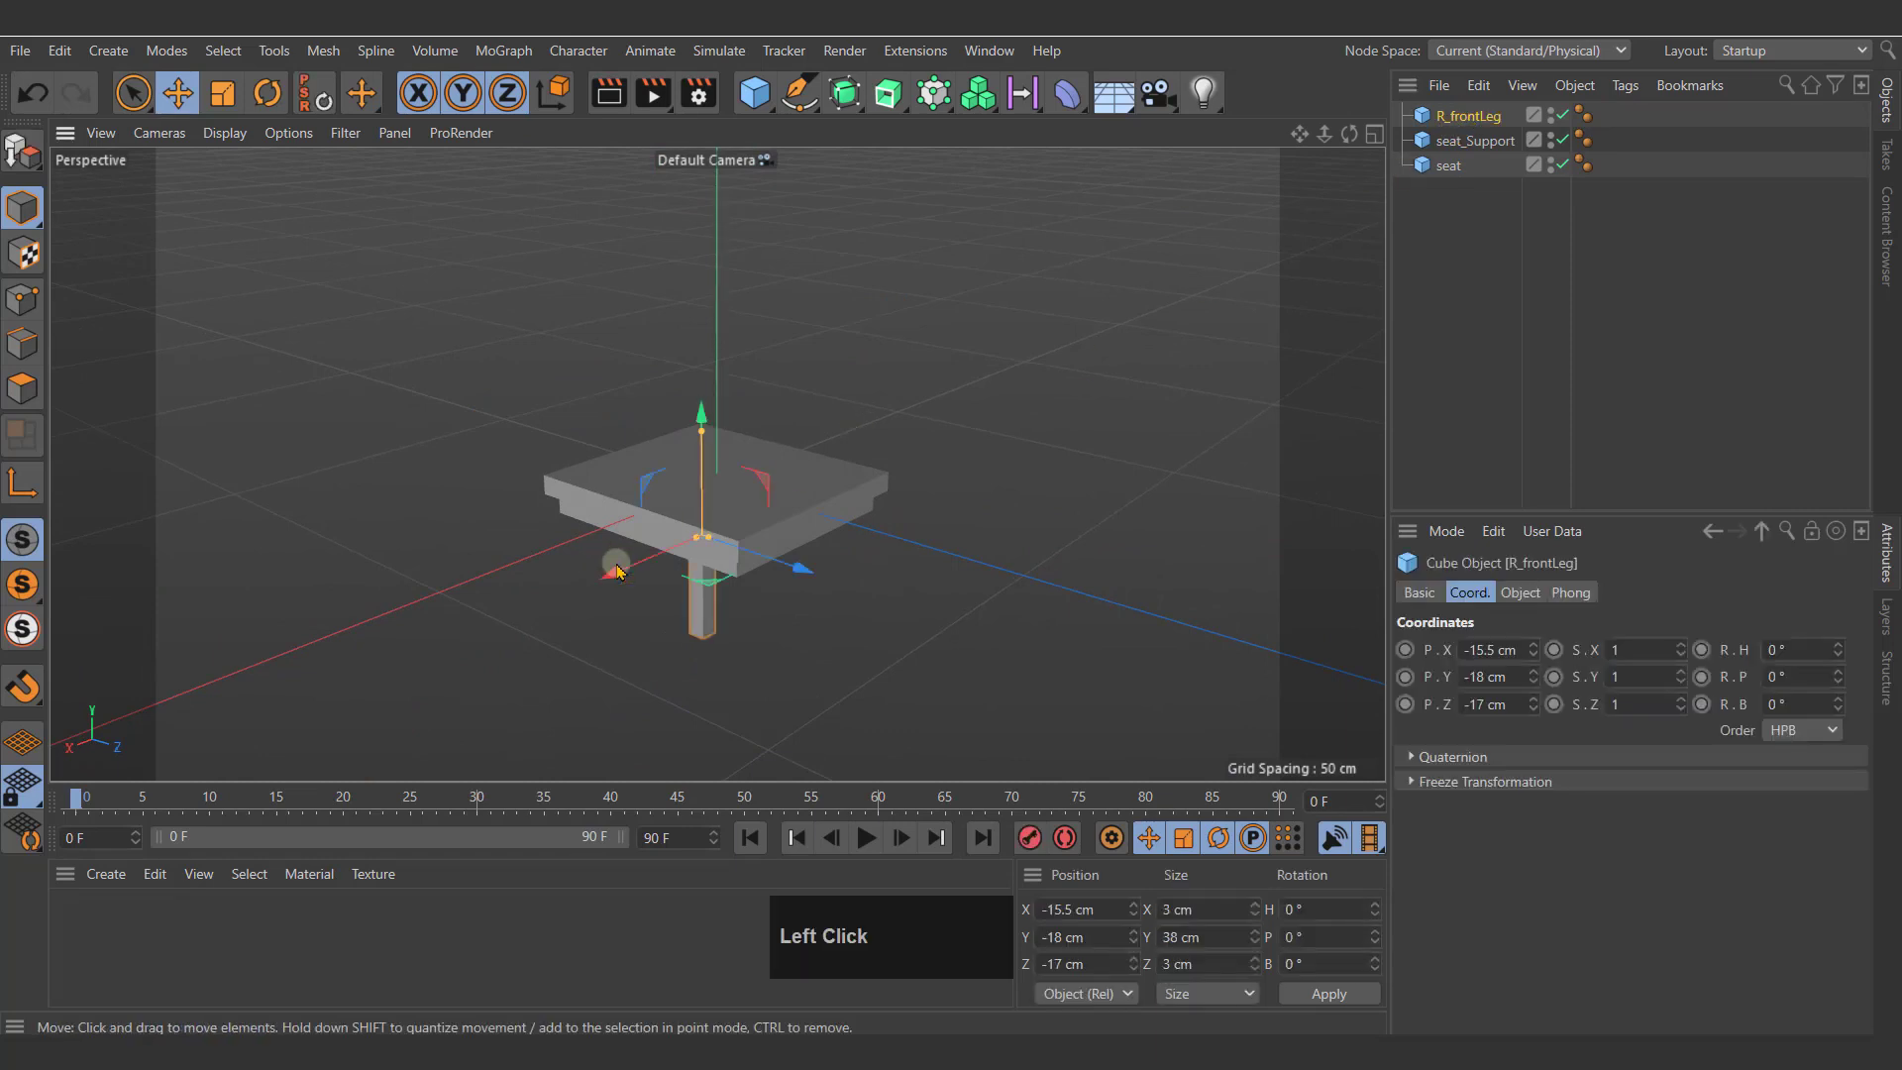
{"action": "left_click_drag", "start_coordinate": [610, 557], "coordinate": [986, 554], "text": "alt"}
{"action": "middle_click_drag", "start_coordinate": [819, 586], "coordinate": [1006, 412], "text": "alt"}
{"action": "left_click", "coordinate": [881, 455], "text": "alt"}
{"action": "left_click_drag", "start_coordinate": [882, 456], "coordinate": [853, 492], "text": "alt"}
{"action": "scroll", "coordinate": [836, 496], "scroll_direction": "up", "scroll_amount": 2}
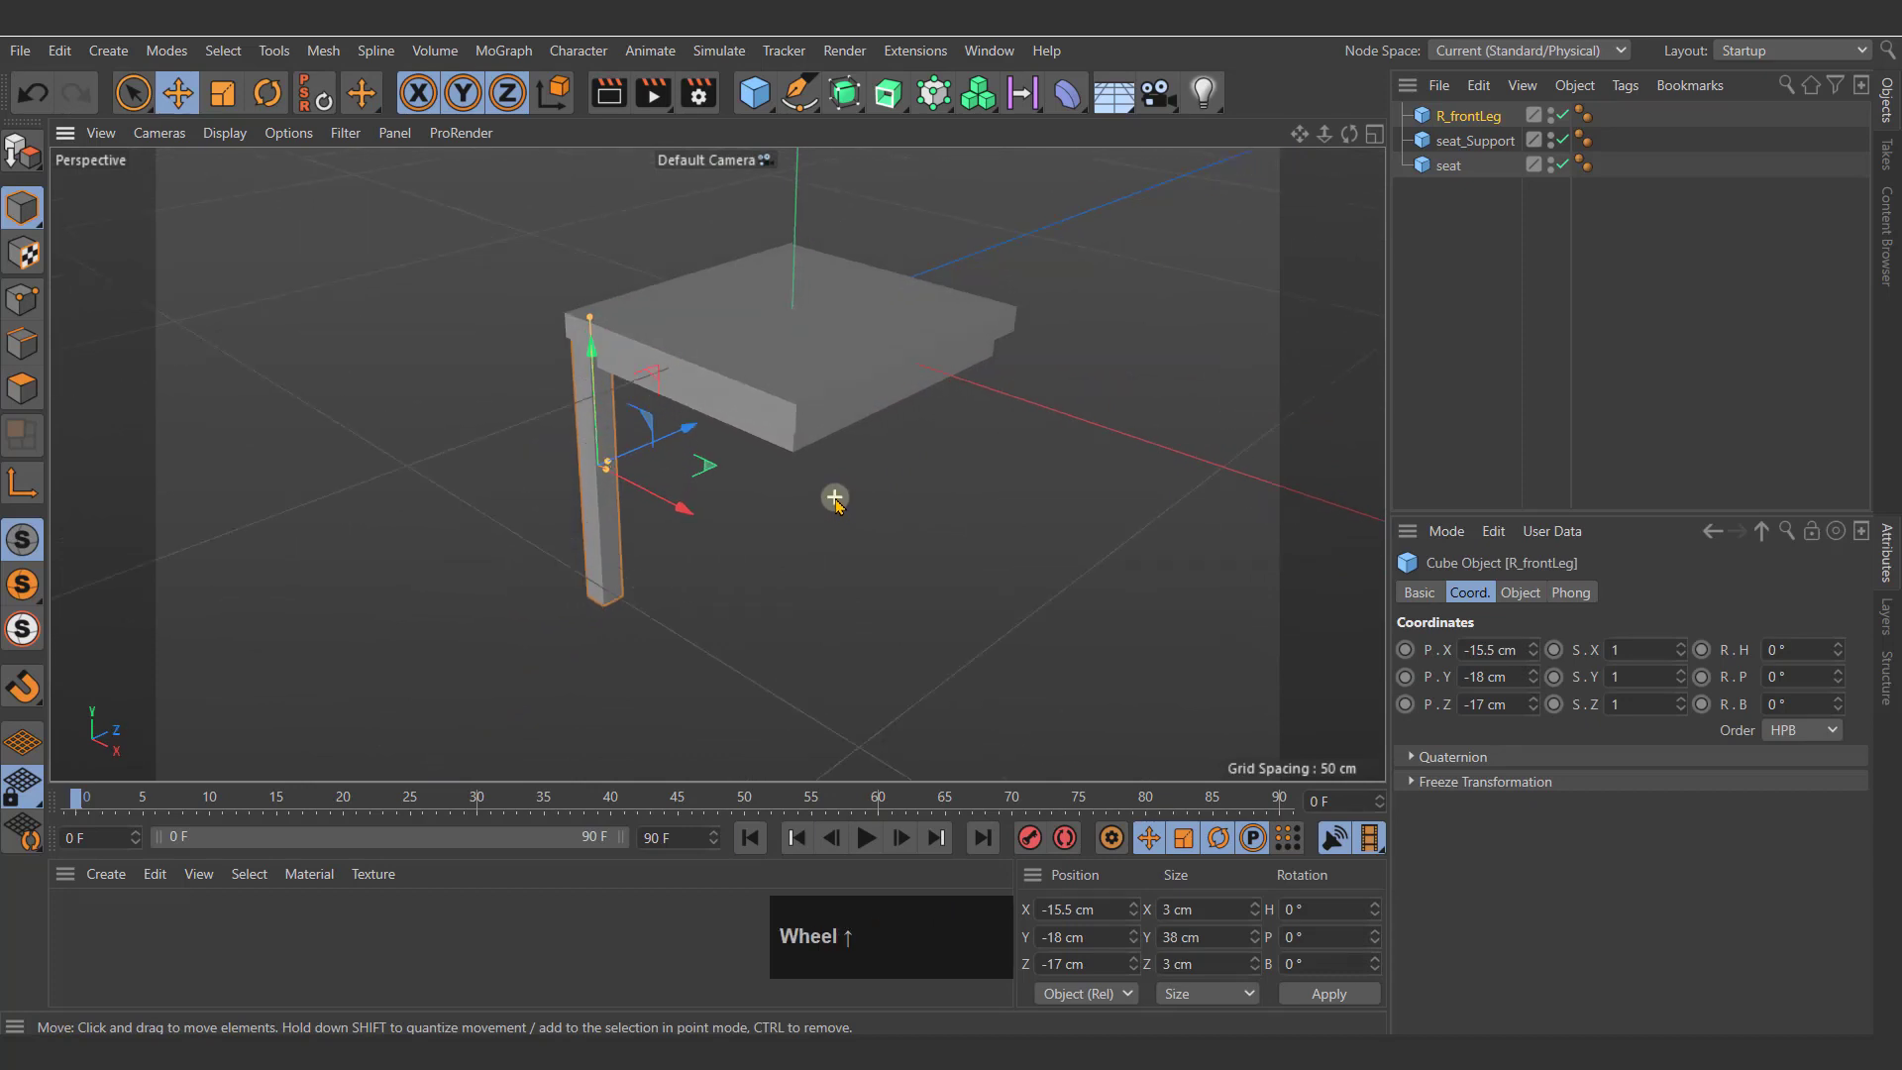
{"action": "middle_click_drag", "start_coordinate": [840, 496], "coordinate": [856, 514], "text": "alt"}
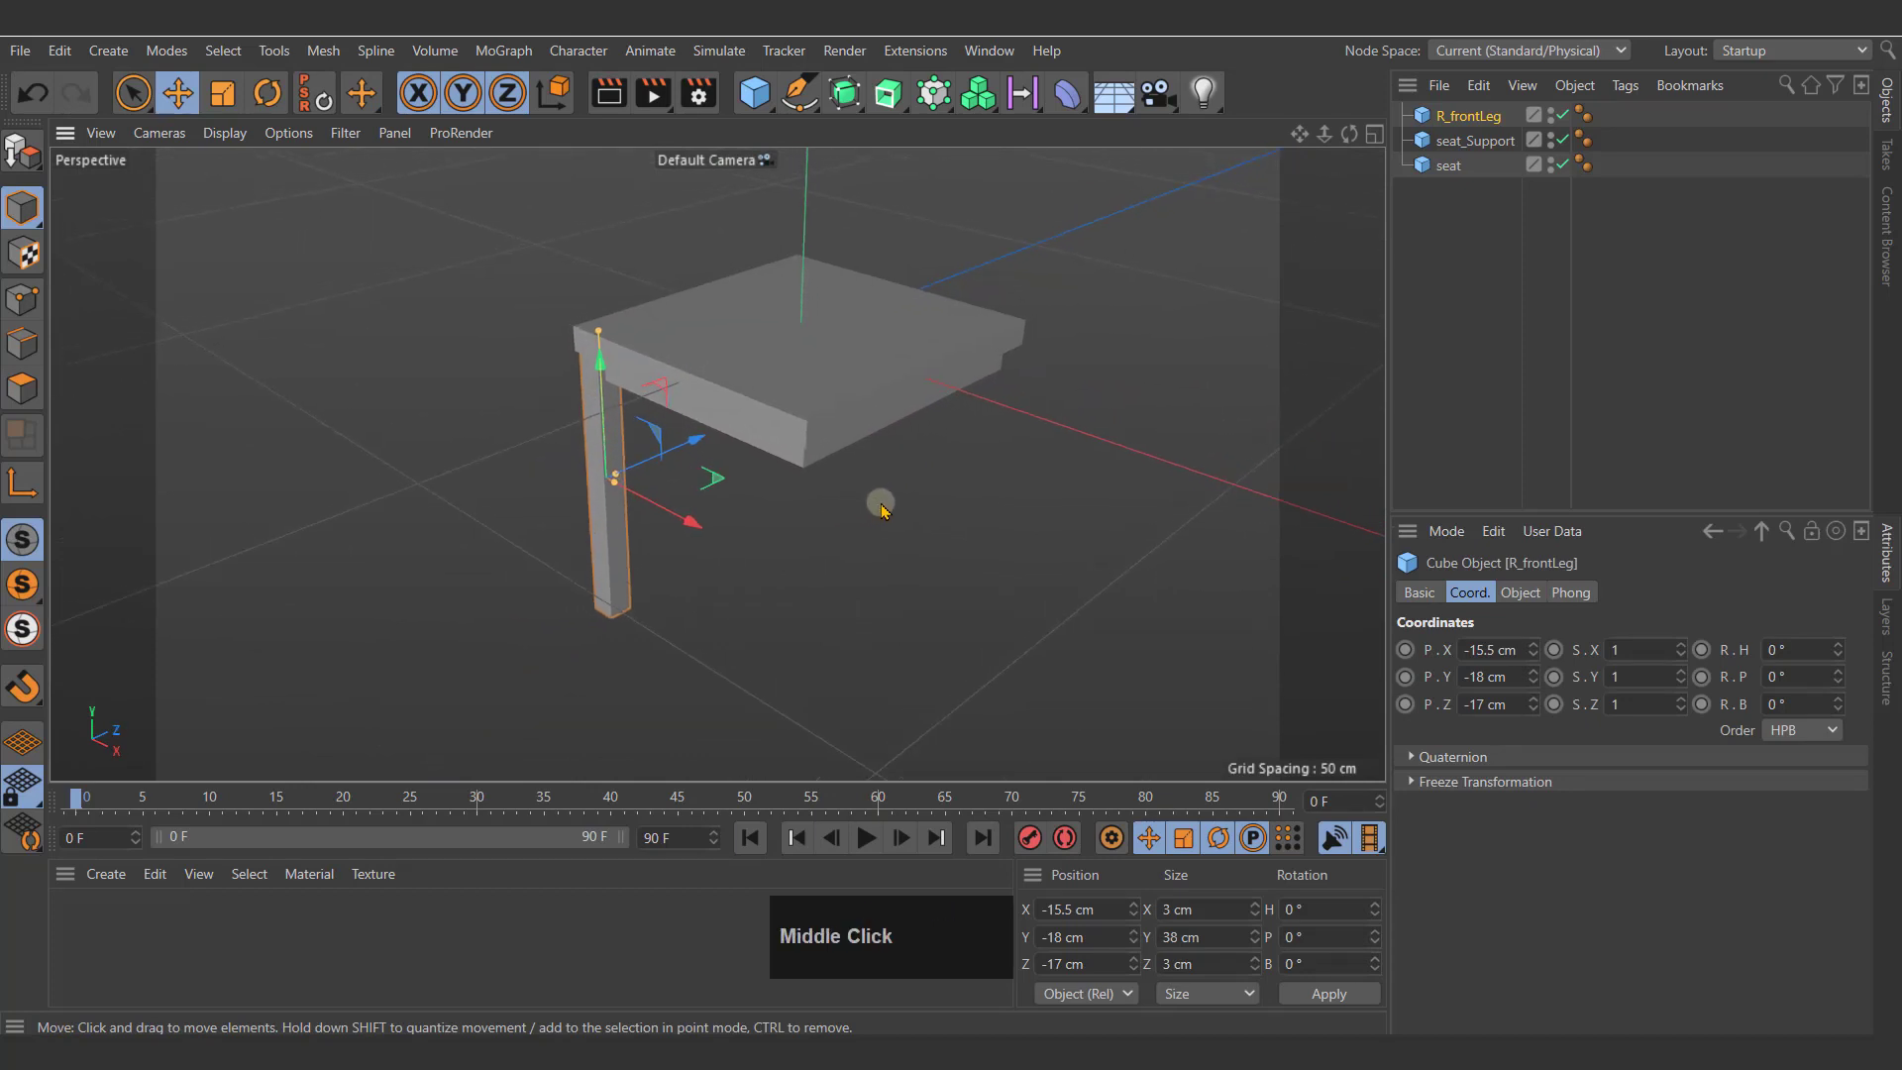
{"action": "middle_click", "coordinate": [1448, 123]}
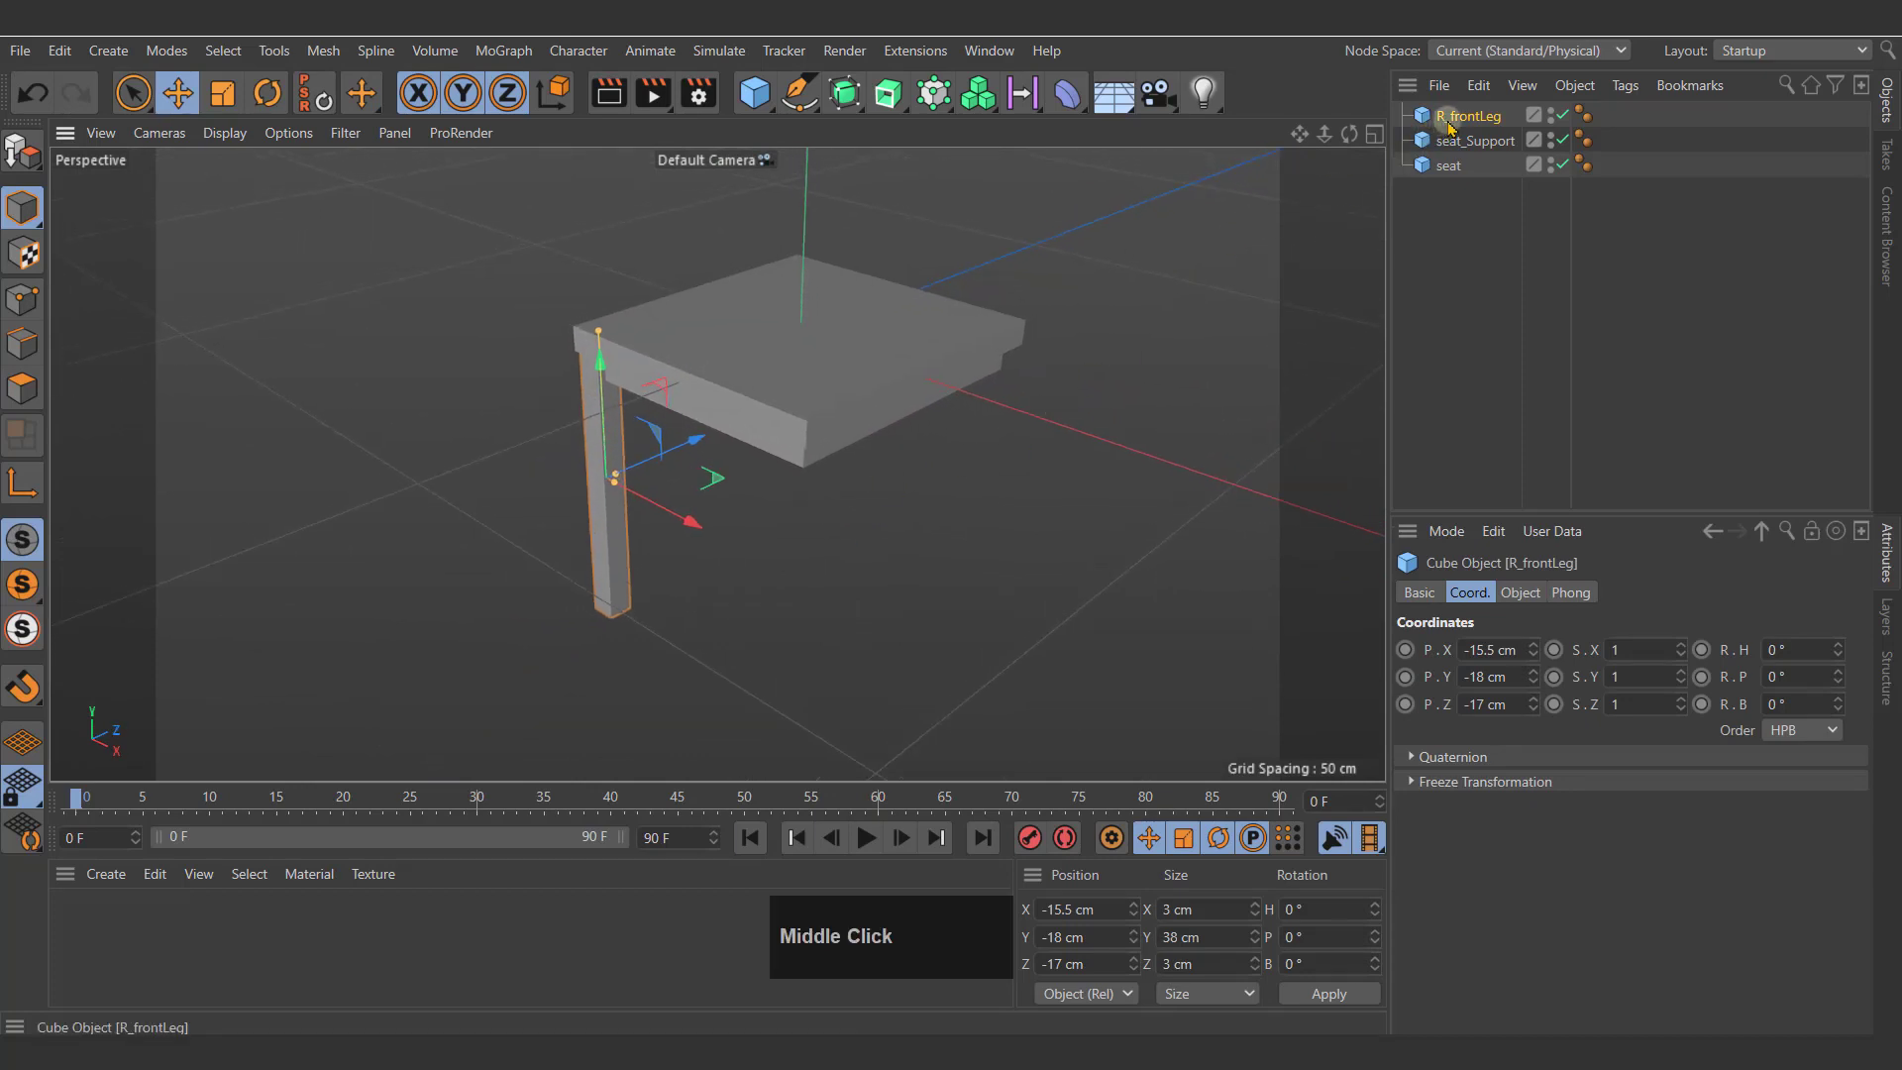
{"action": "key", "text": "ctrl+c"}
{"action": "key", "text": "ctrl+v"}
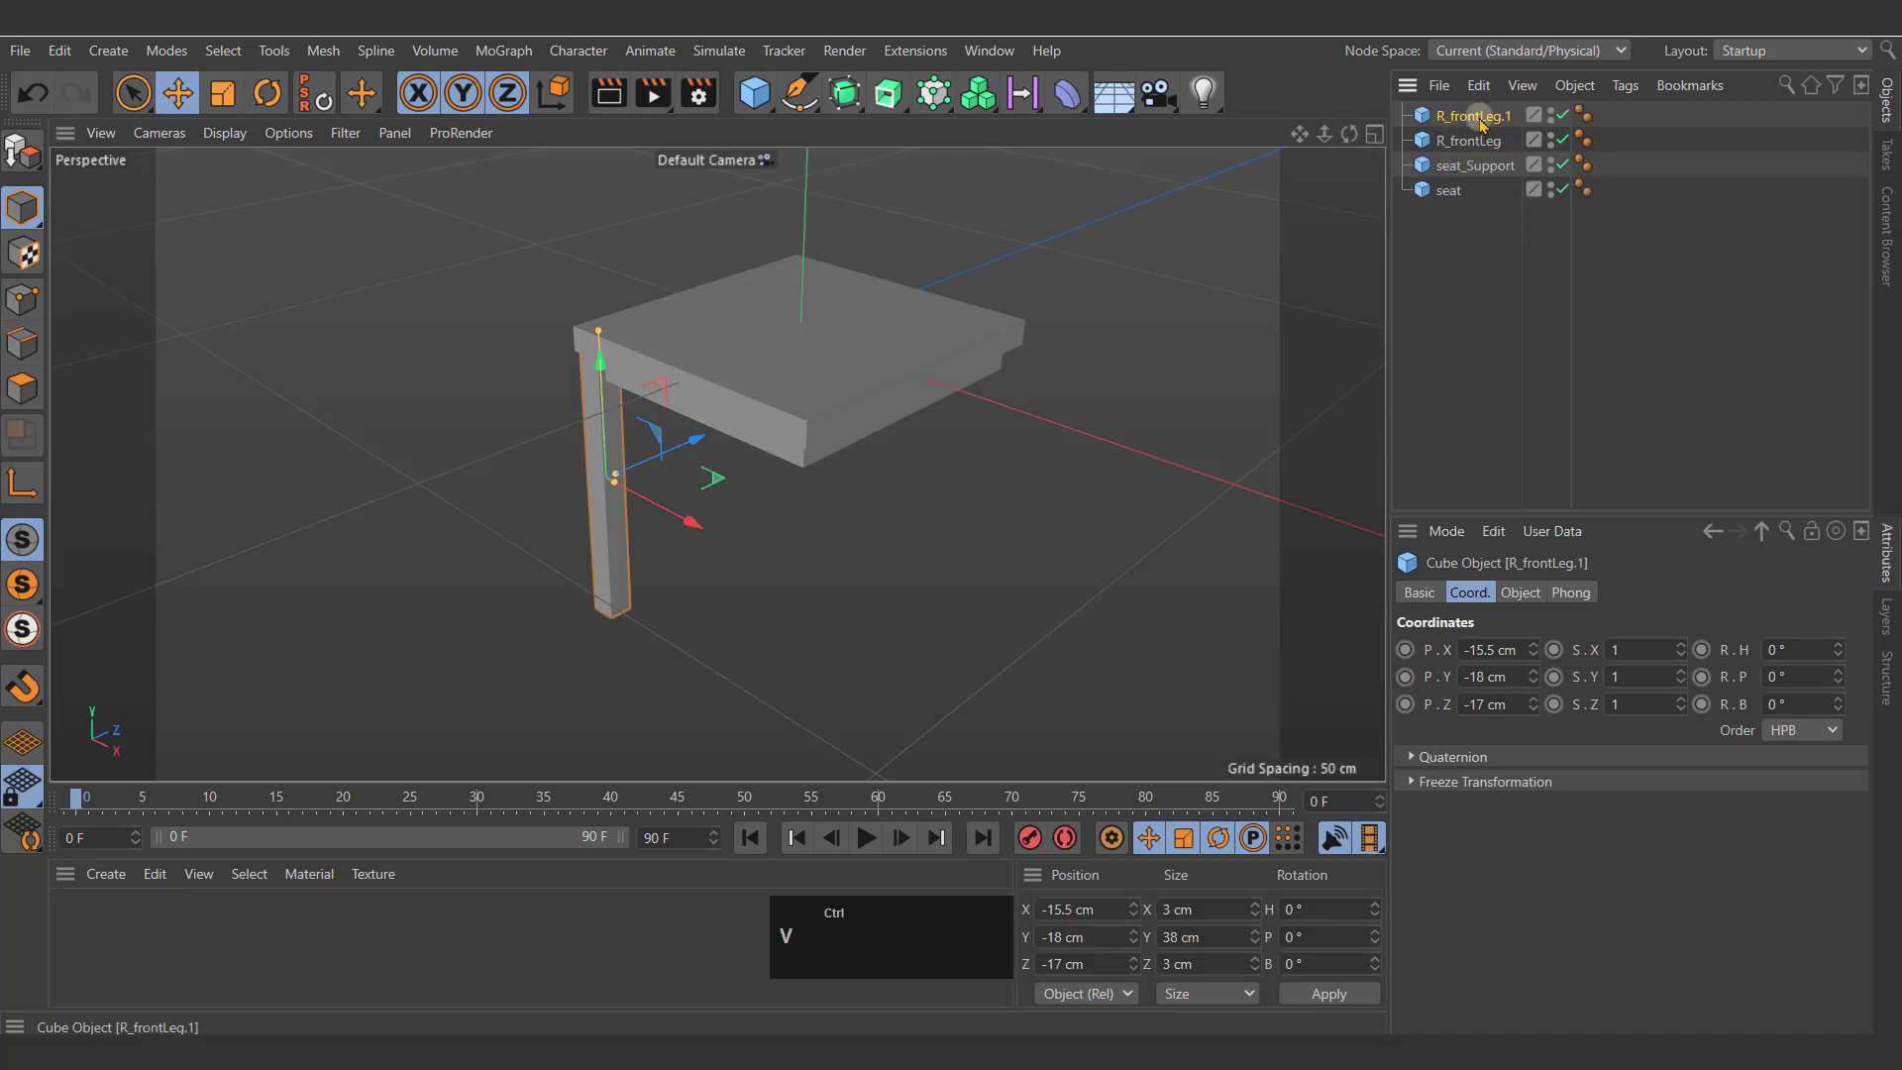
Step: Rename the duplicated leg as L_frontLeg
{"action": "double_click", "coordinate": [1477, 120]}
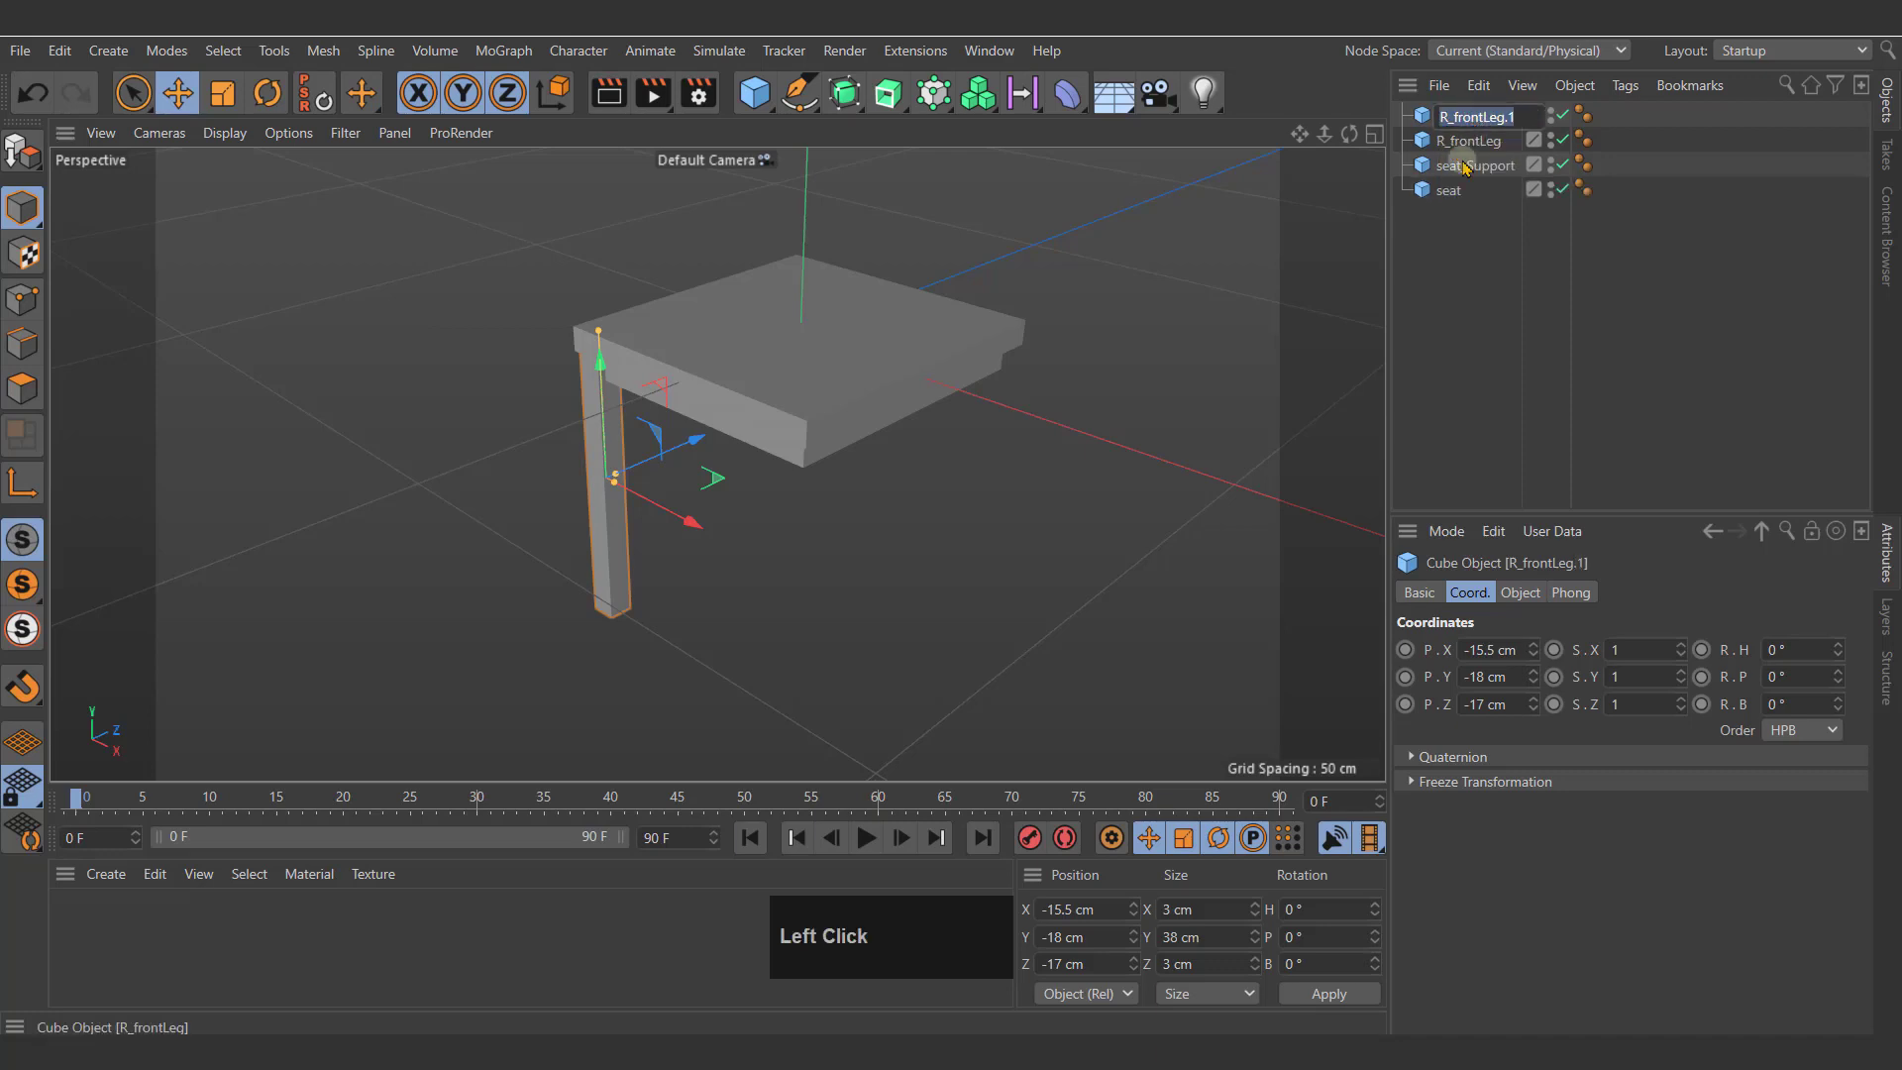
{"action": "key", "text": "Right"}
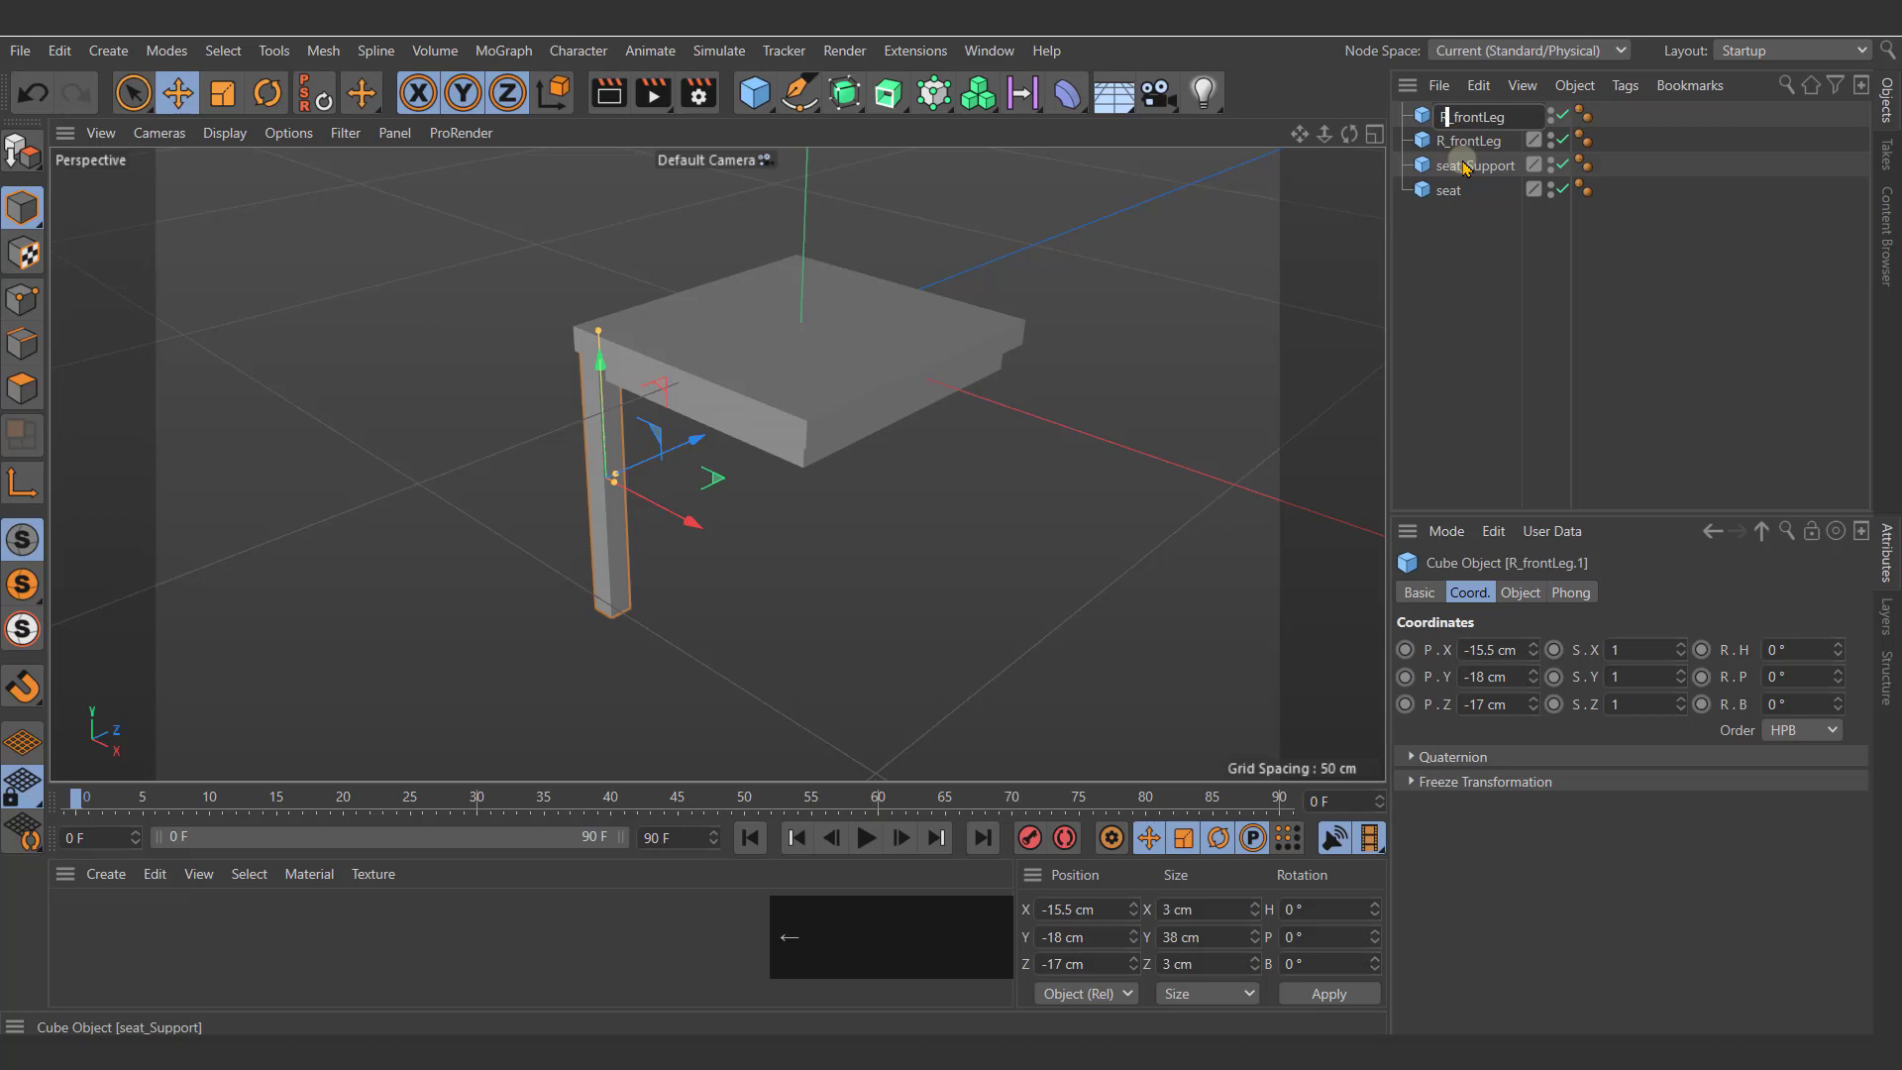
{"action": "key", "text": "BackSpace"}
{"action": "left_click", "coordinate": [1491, 243]}
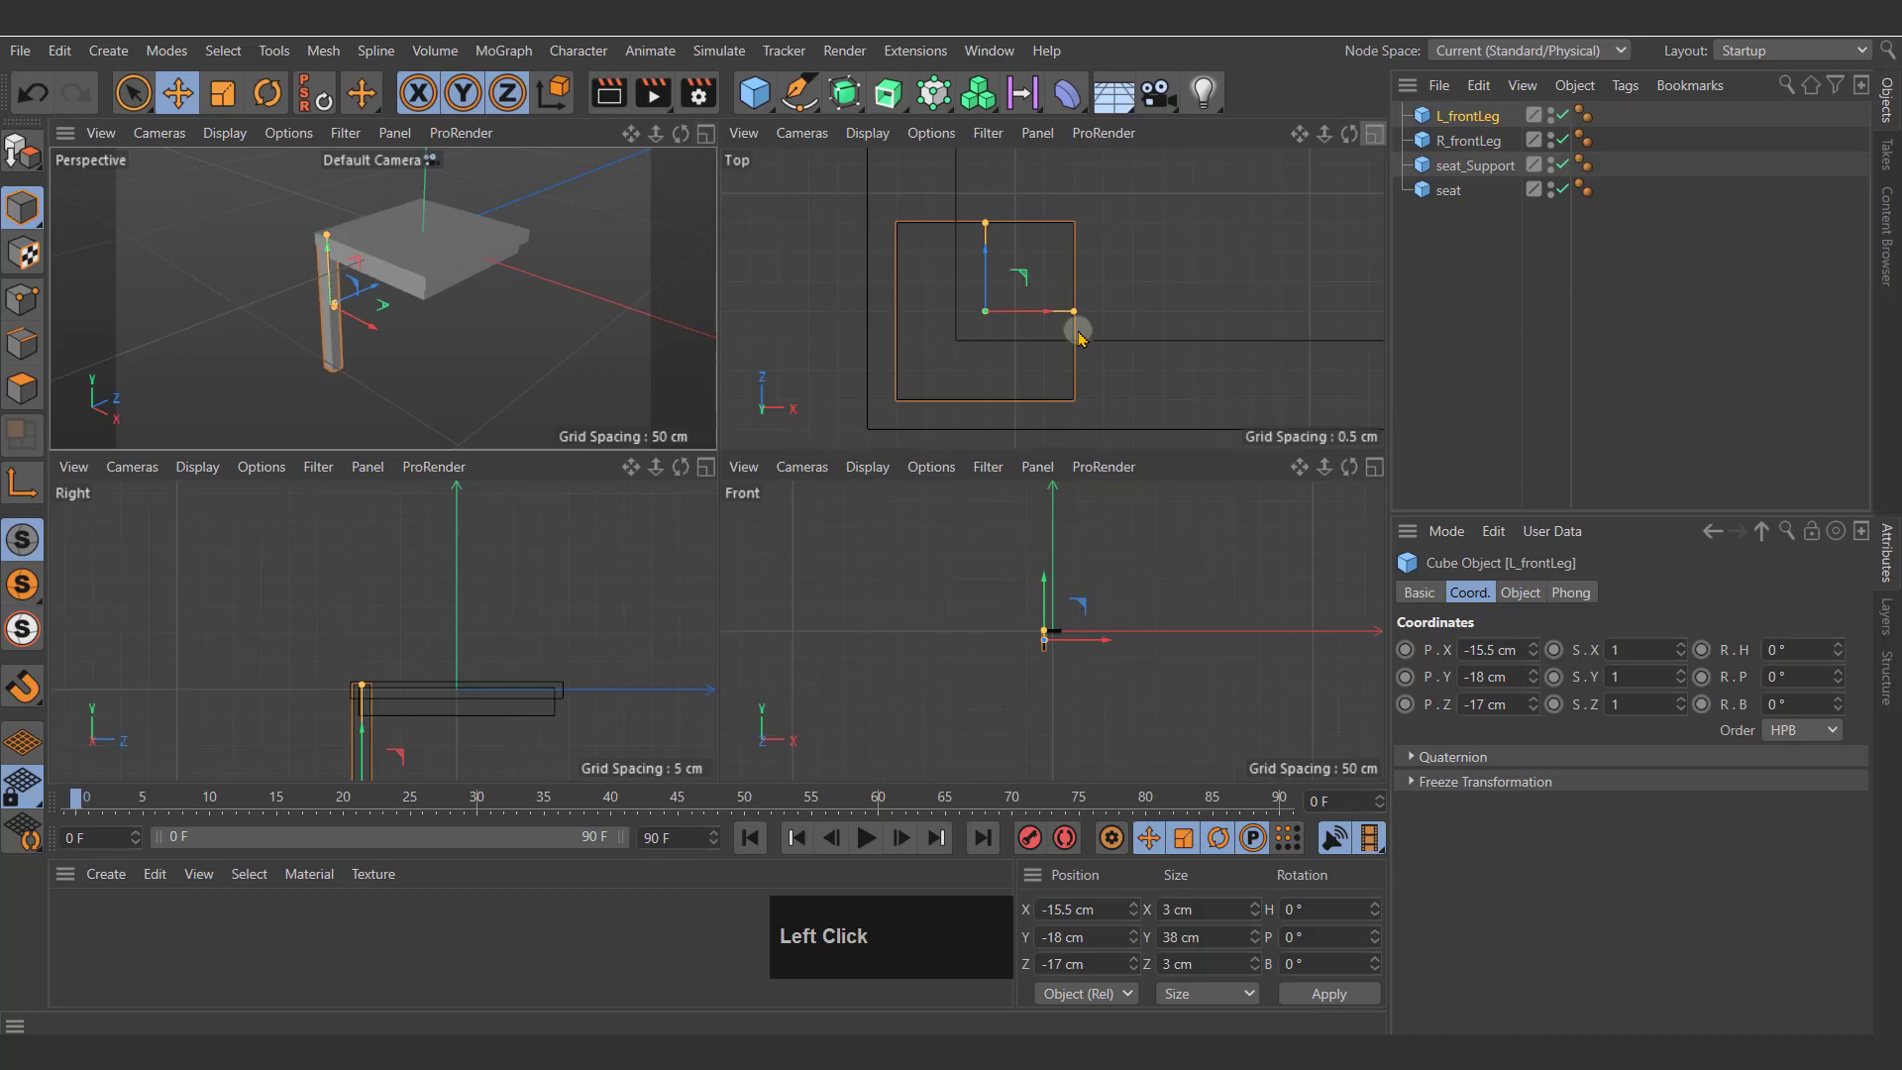
Step: Move L_frontLeg along X in the top view to the seat support's other front corner, at about 15.49 cm
{"action": "scroll", "coordinate": [1050, 336], "scroll_direction": "down", "scroll_amount": 3}
{"action": "key", "text": "e"}
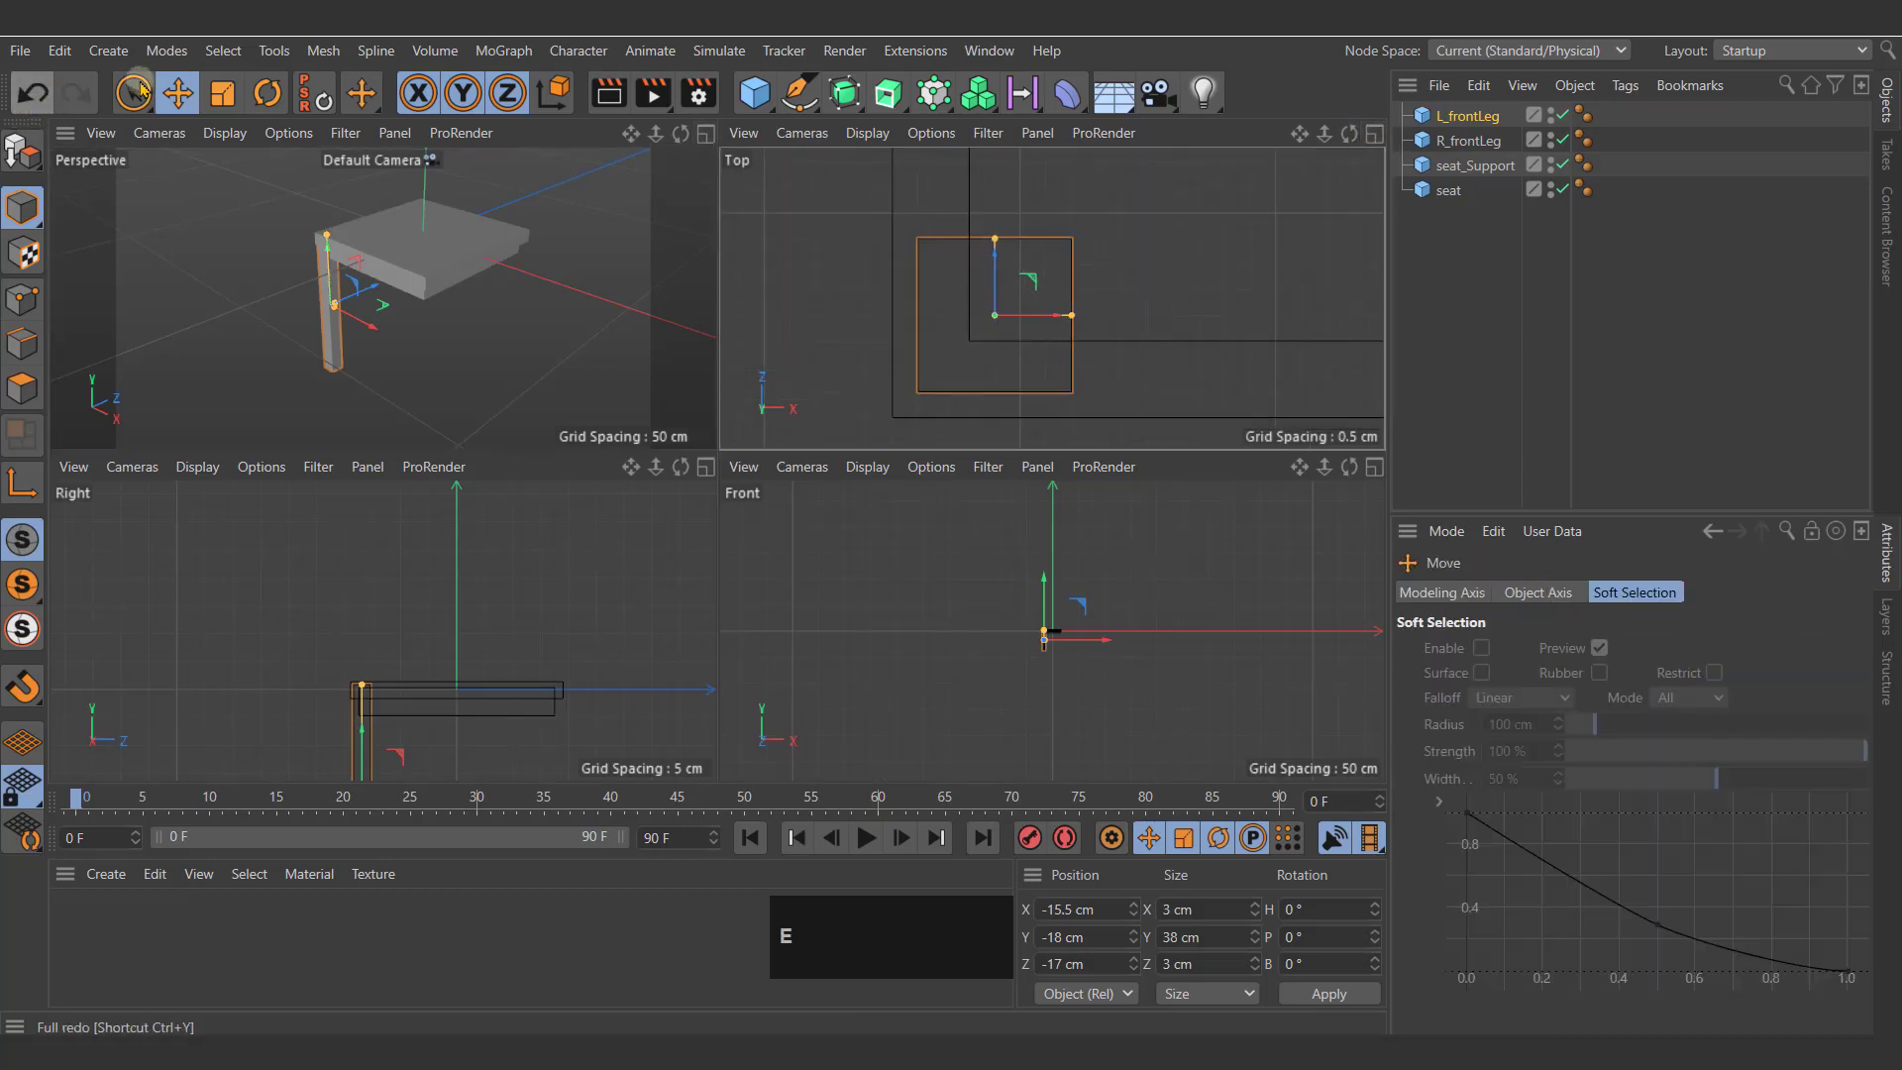
{"action": "left_click", "coordinate": [32, 94]}
{"action": "left_click_drag", "start_coordinate": [946, 290], "coordinate": [1199, 284], "text": "shift"}
{"action": "middle_click_drag", "start_coordinate": [1239, 289], "coordinate": [1074, 276], "text": "alt"}
{"action": "right_click_drag", "start_coordinate": [1106, 287], "coordinate": [1040, 299], "text": "alt"}
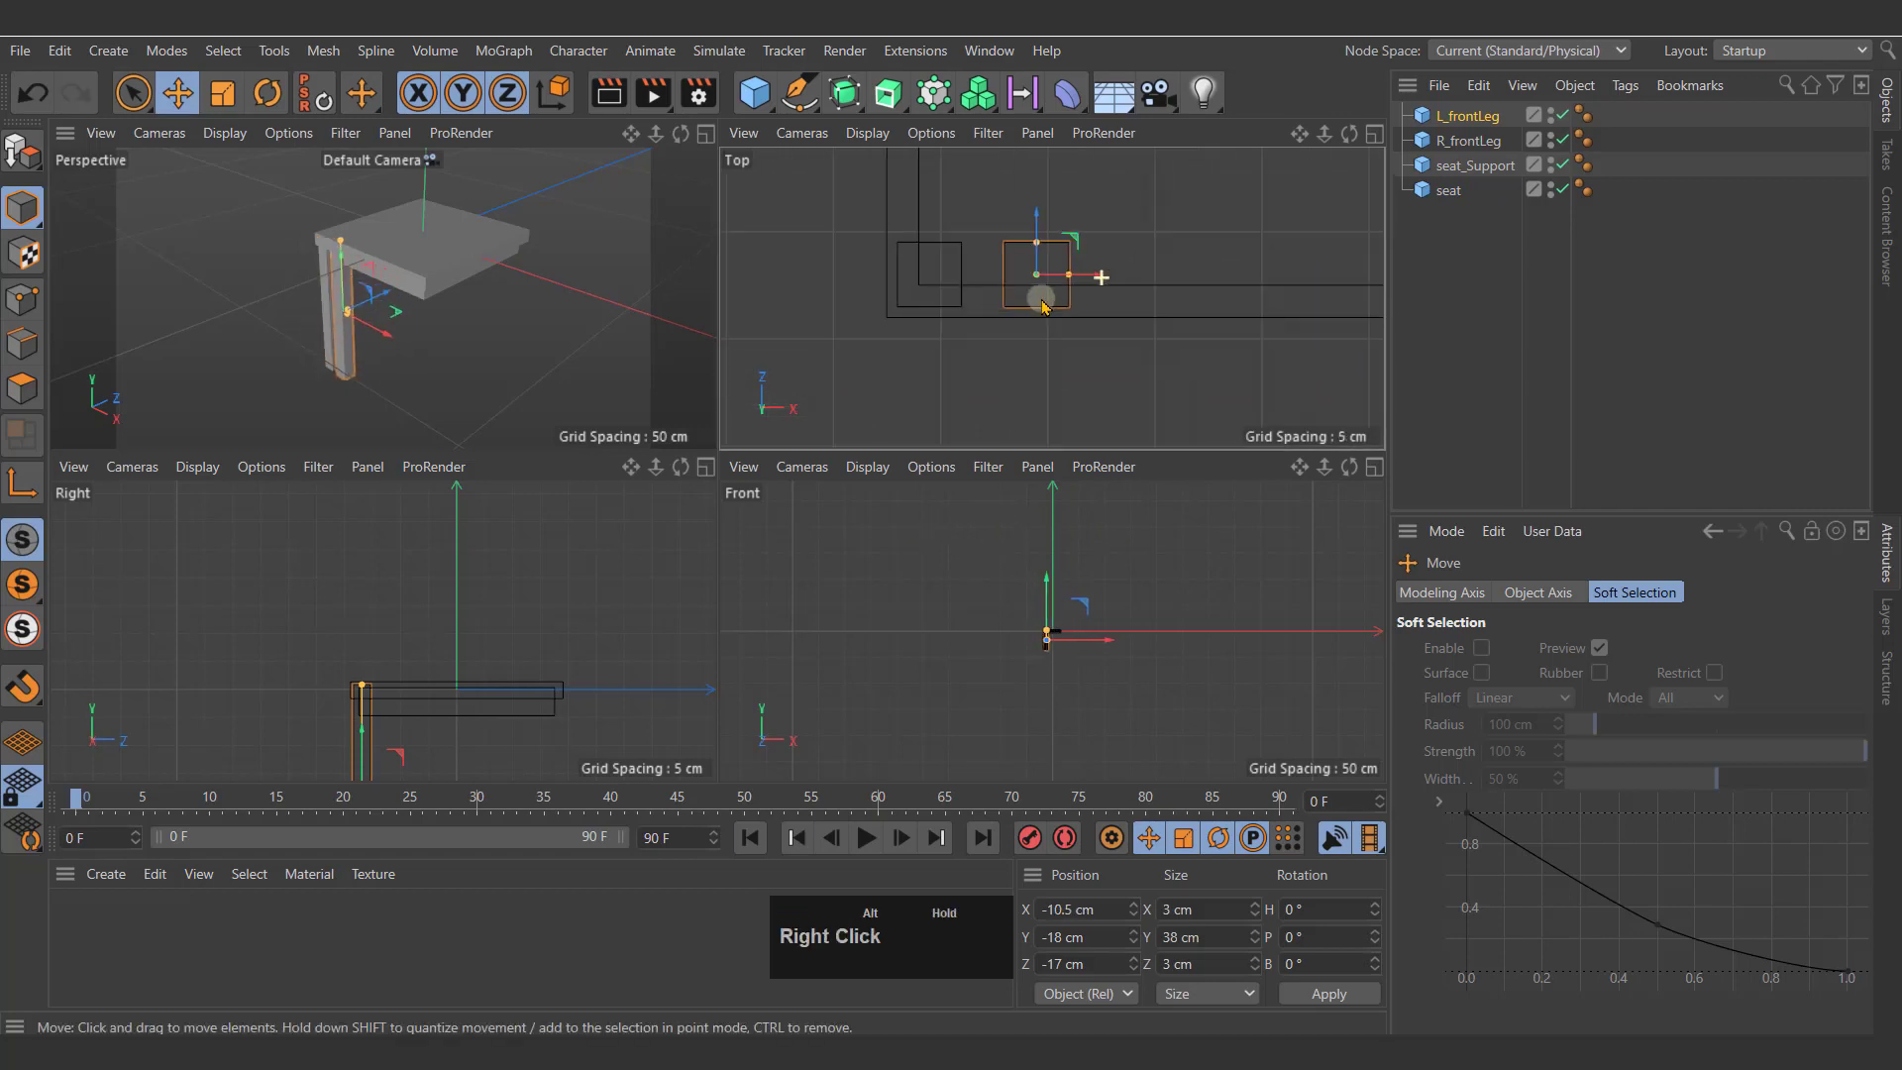
{"action": "middle_click_drag", "start_coordinate": [1141, 250], "coordinate": [842, 293], "text": "alt"}
{"action": "right_click_drag", "start_coordinate": [1154, 293], "coordinate": [972, 317], "text": "alt"}
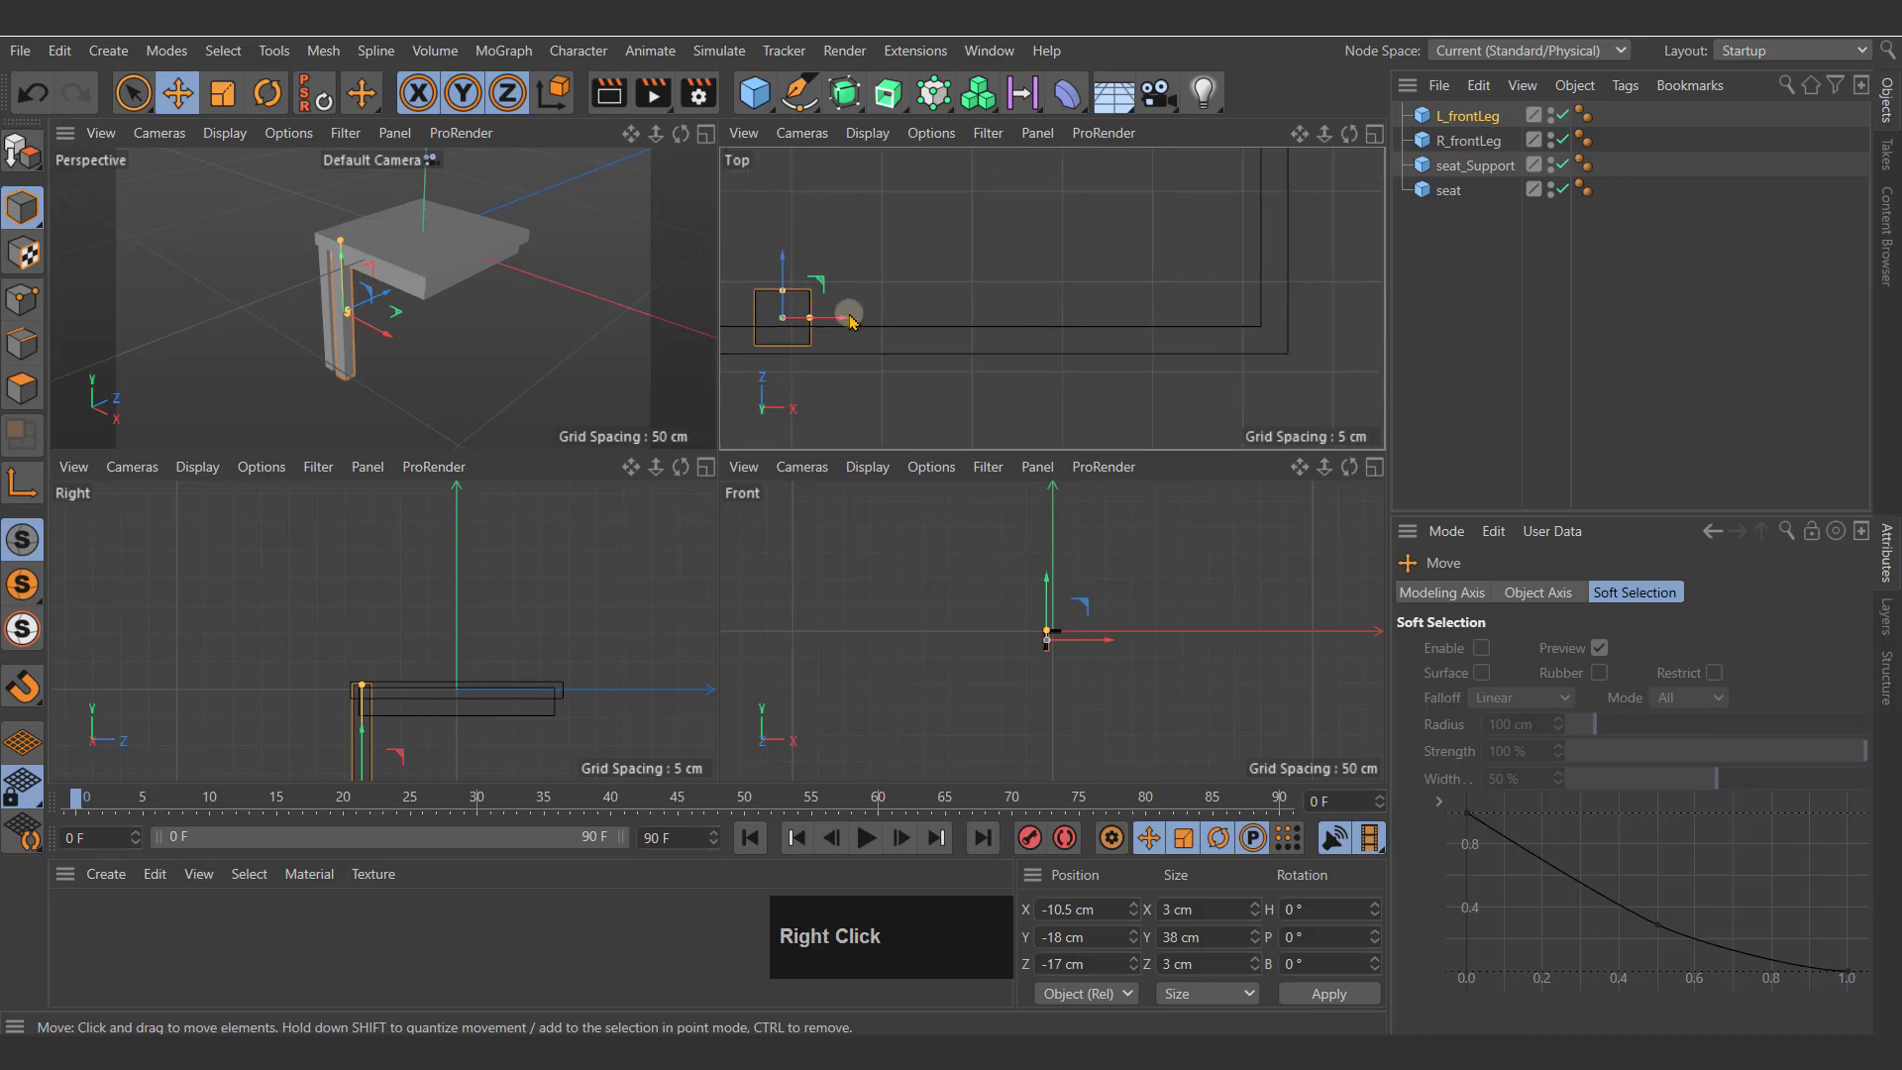
{"action": "left_click_drag", "start_coordinate": [848, 322], "coordinate": [1372, 319]}
{"action": "scroll", "coordinate": [1288, 319], "scroll_direction": "up", "scroll_amount": 6}
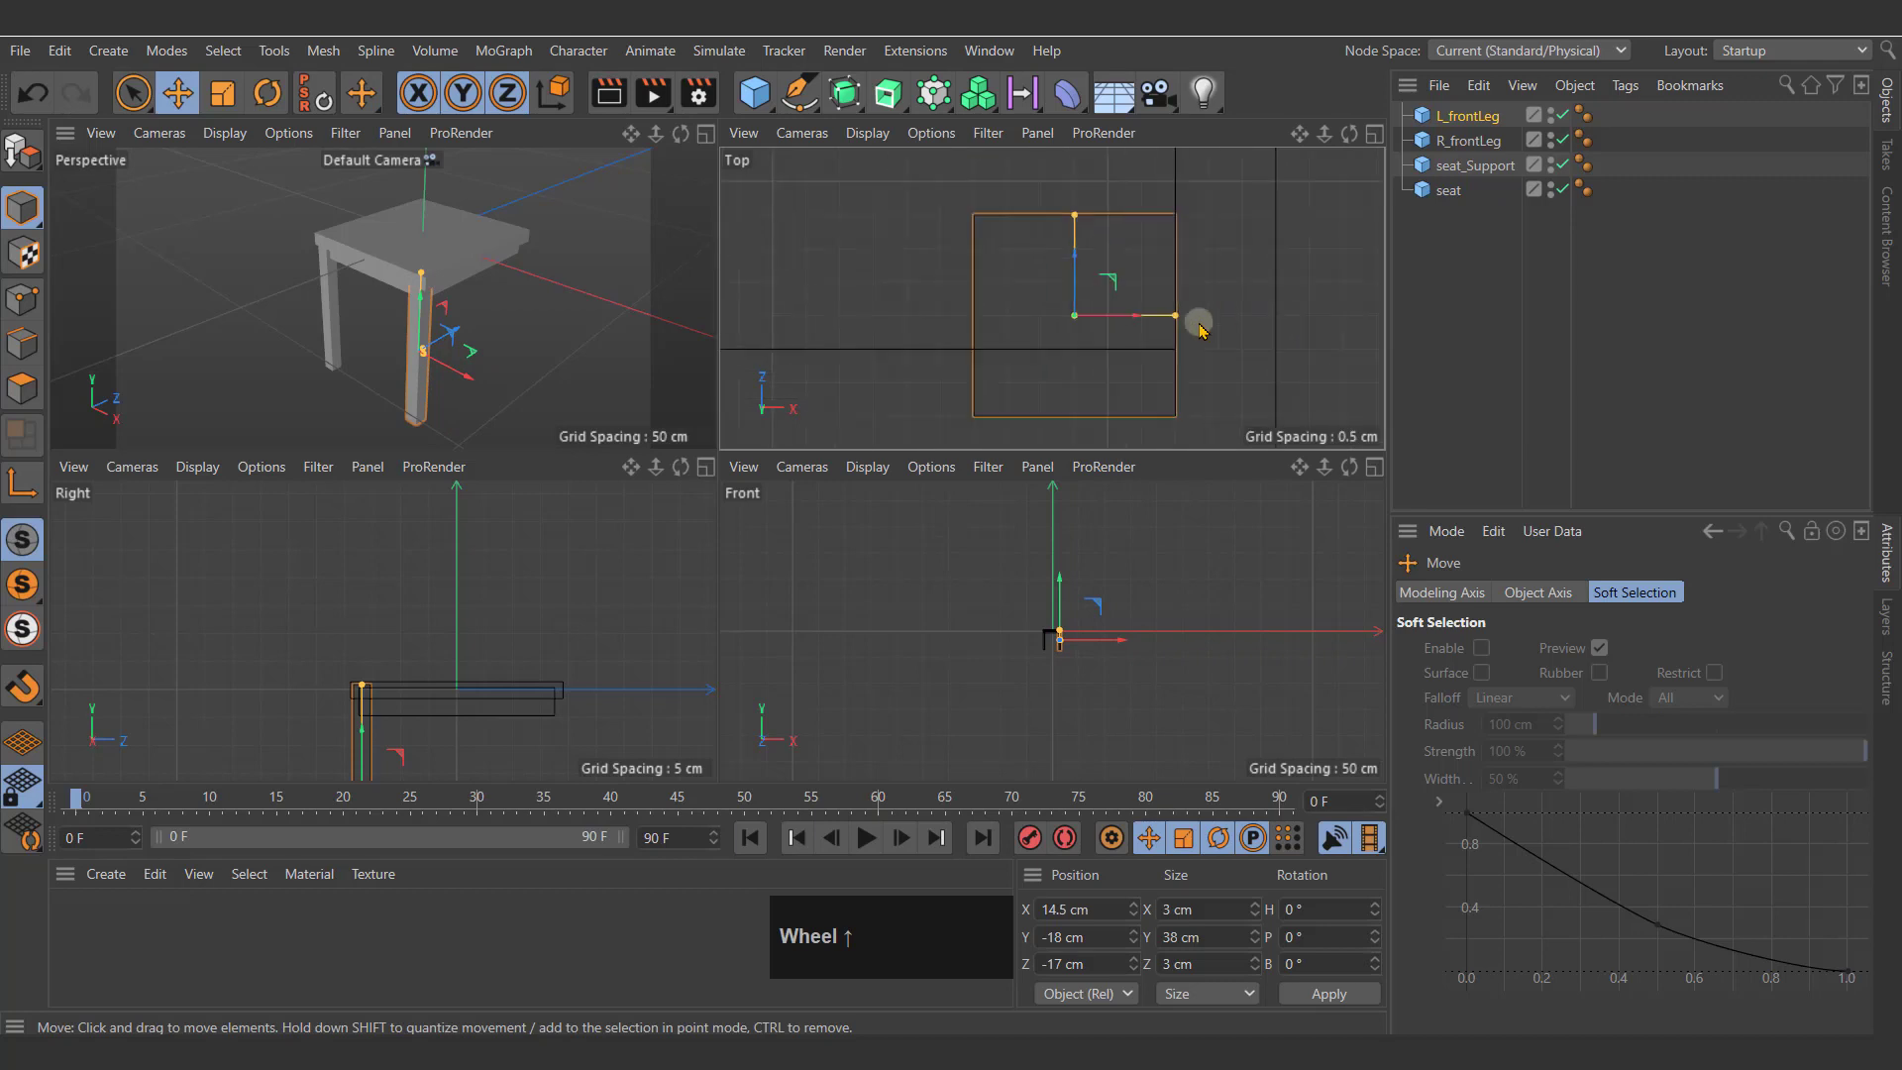
{"action": "left_click_drag", "start_coordinate": [1110, 315], "coordinate": [1199, 317]}
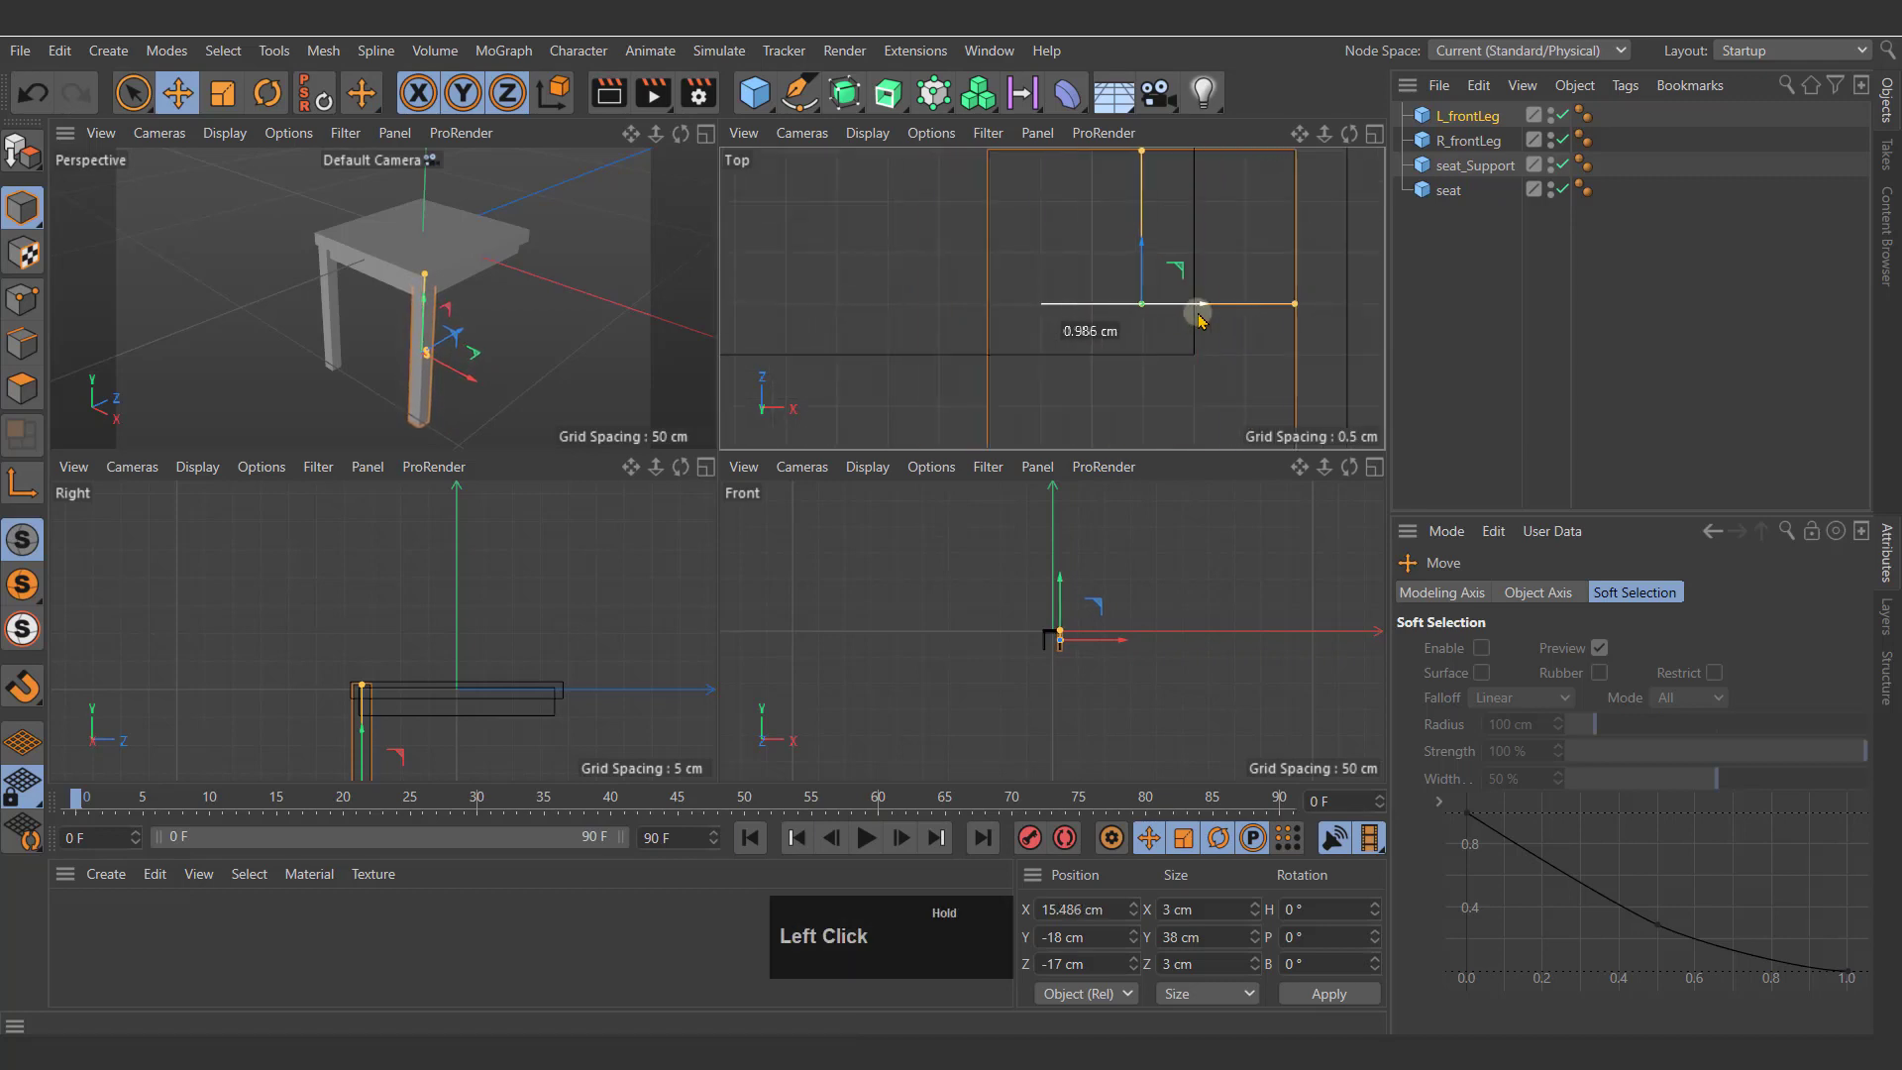
Step: Set L_frontLeg's X position to exactly 15.5 cm
{"action": "double_click", "coordinate": [1074, 908]}
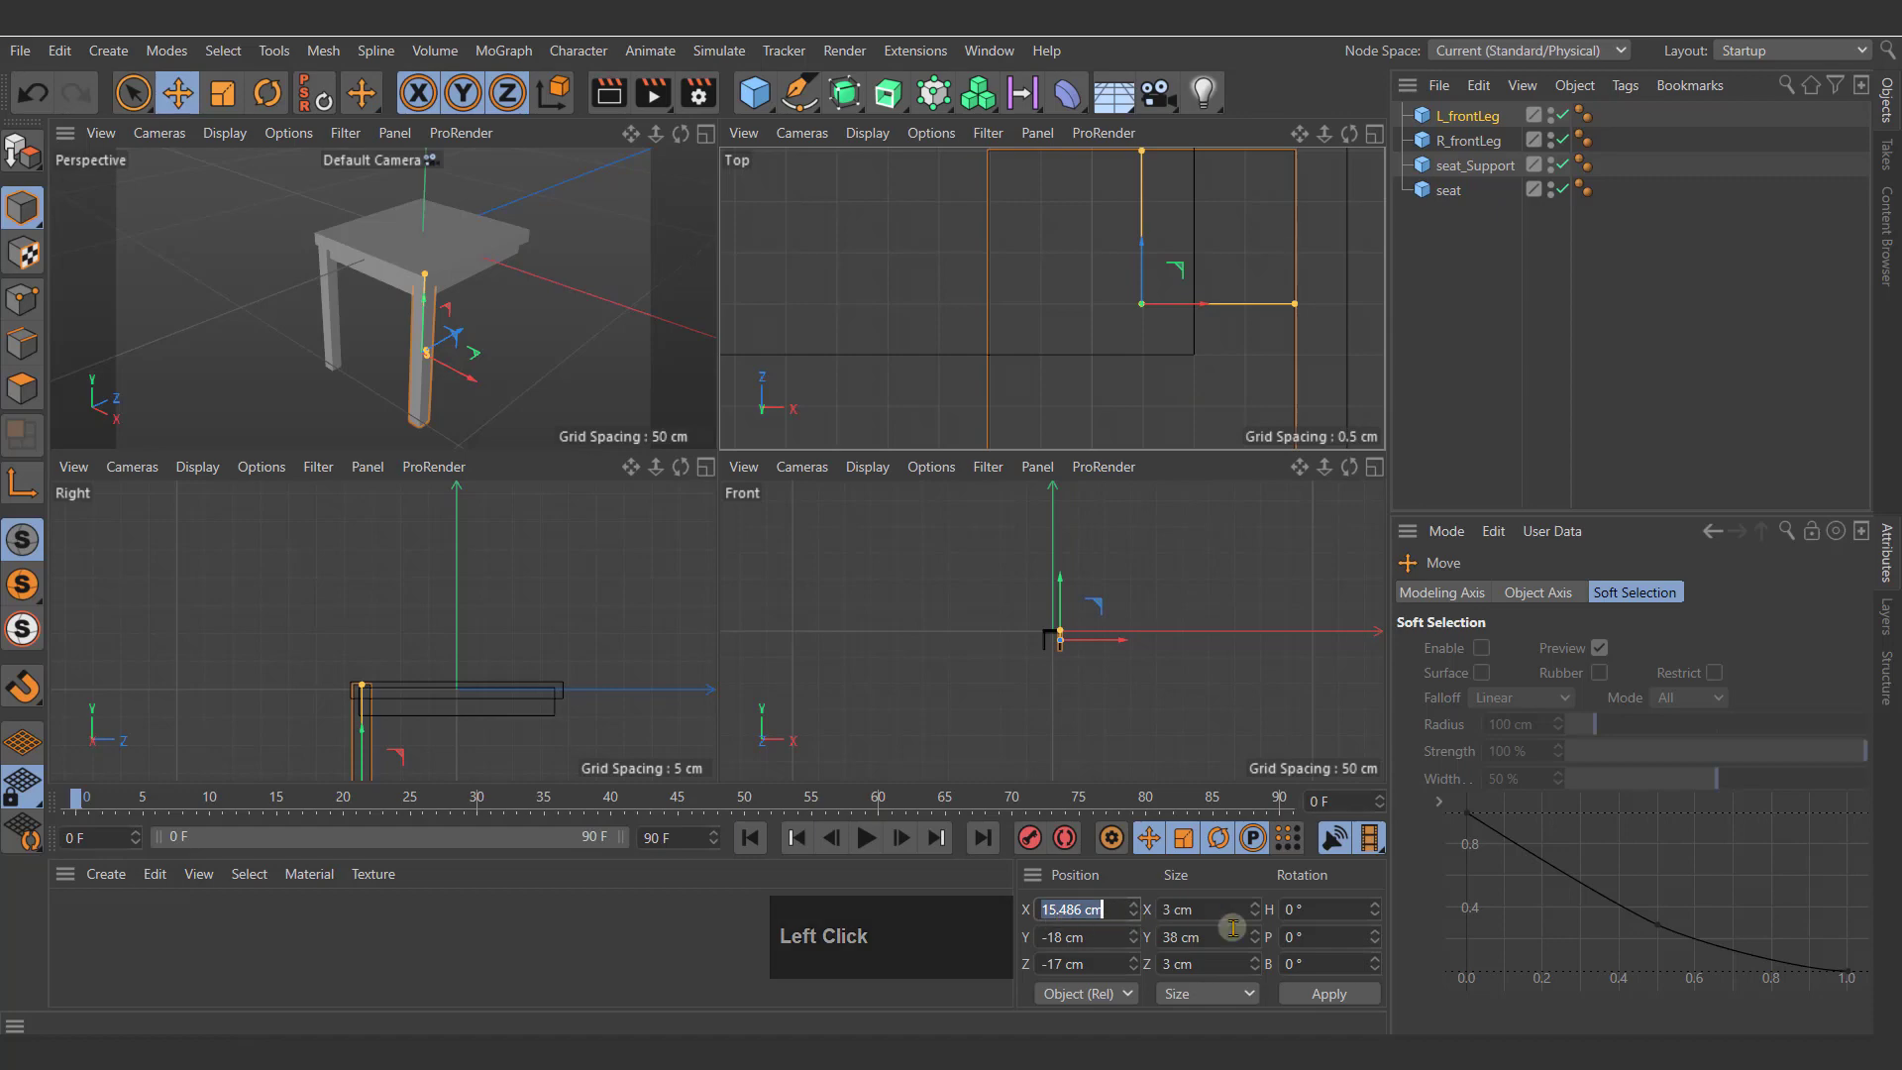
{"action": "type", "text": "15.5"}
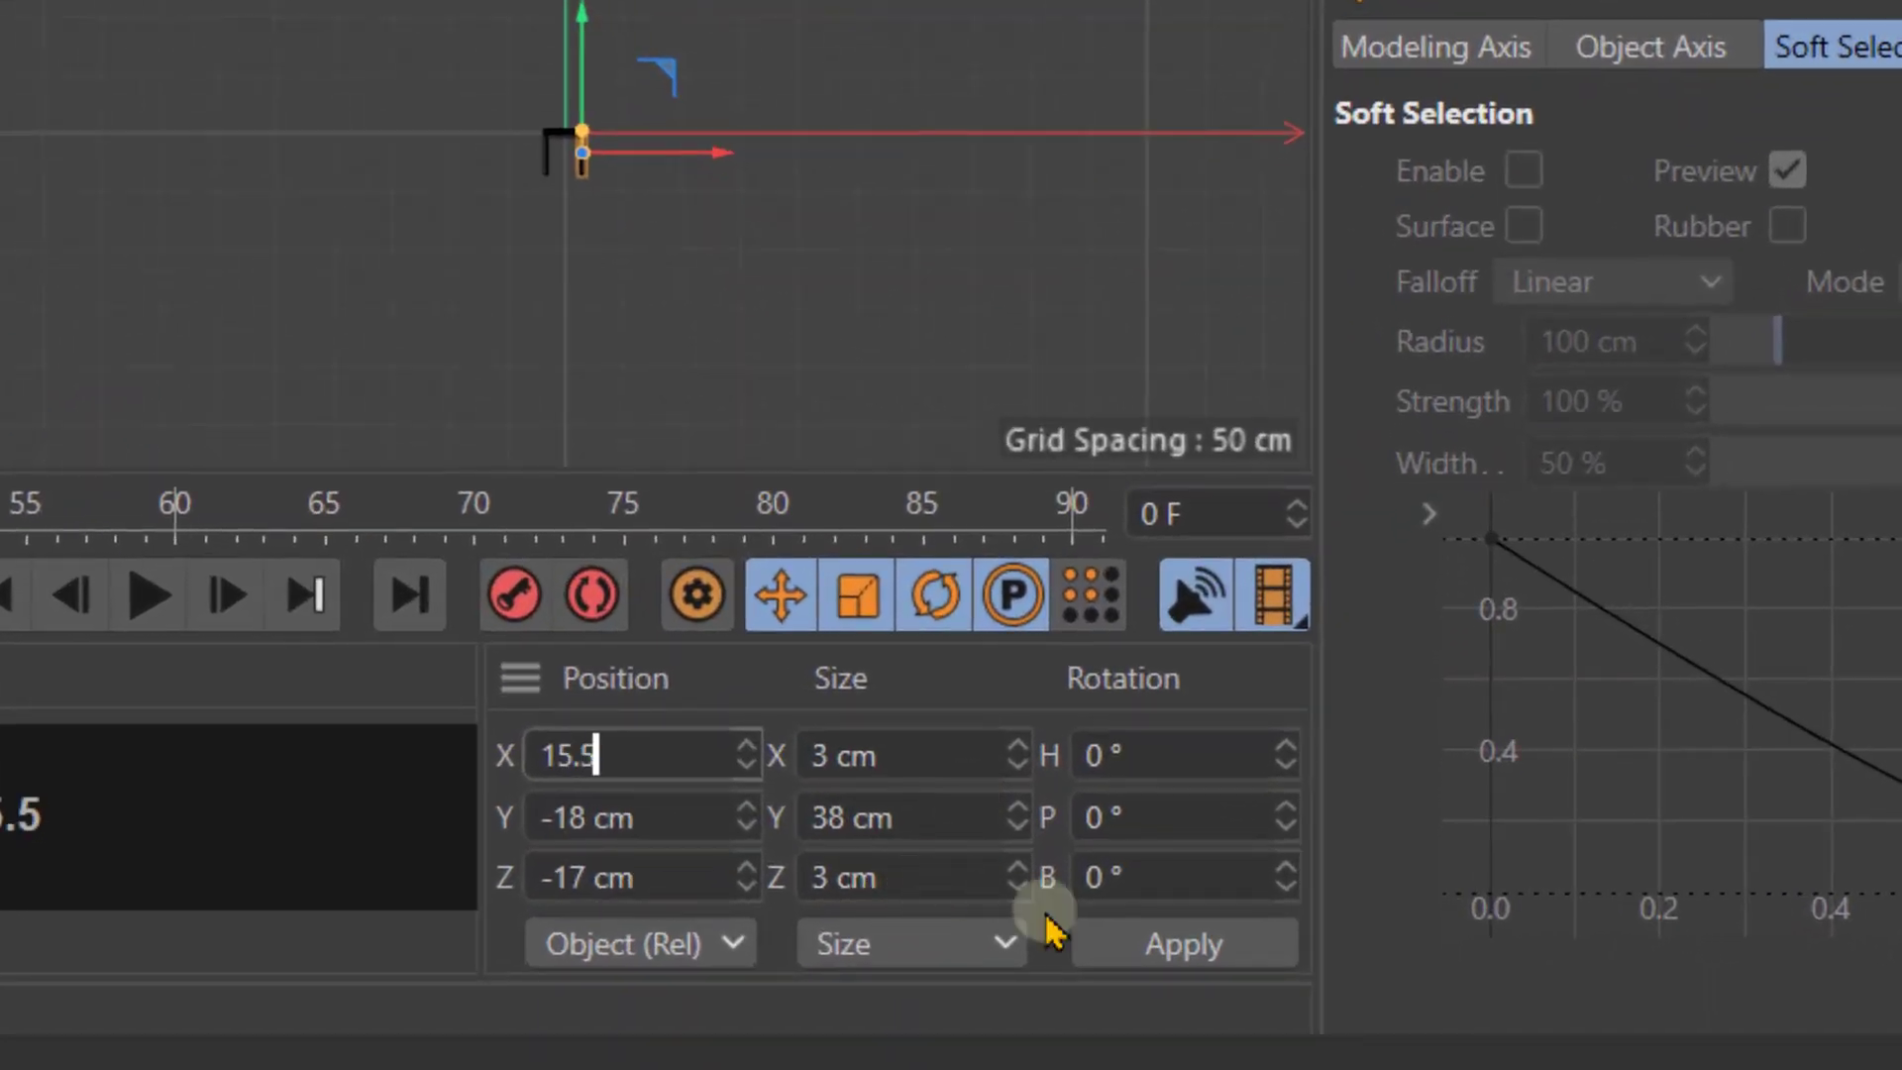
{"action": "left_click", "coordinate": [1157, 937]}
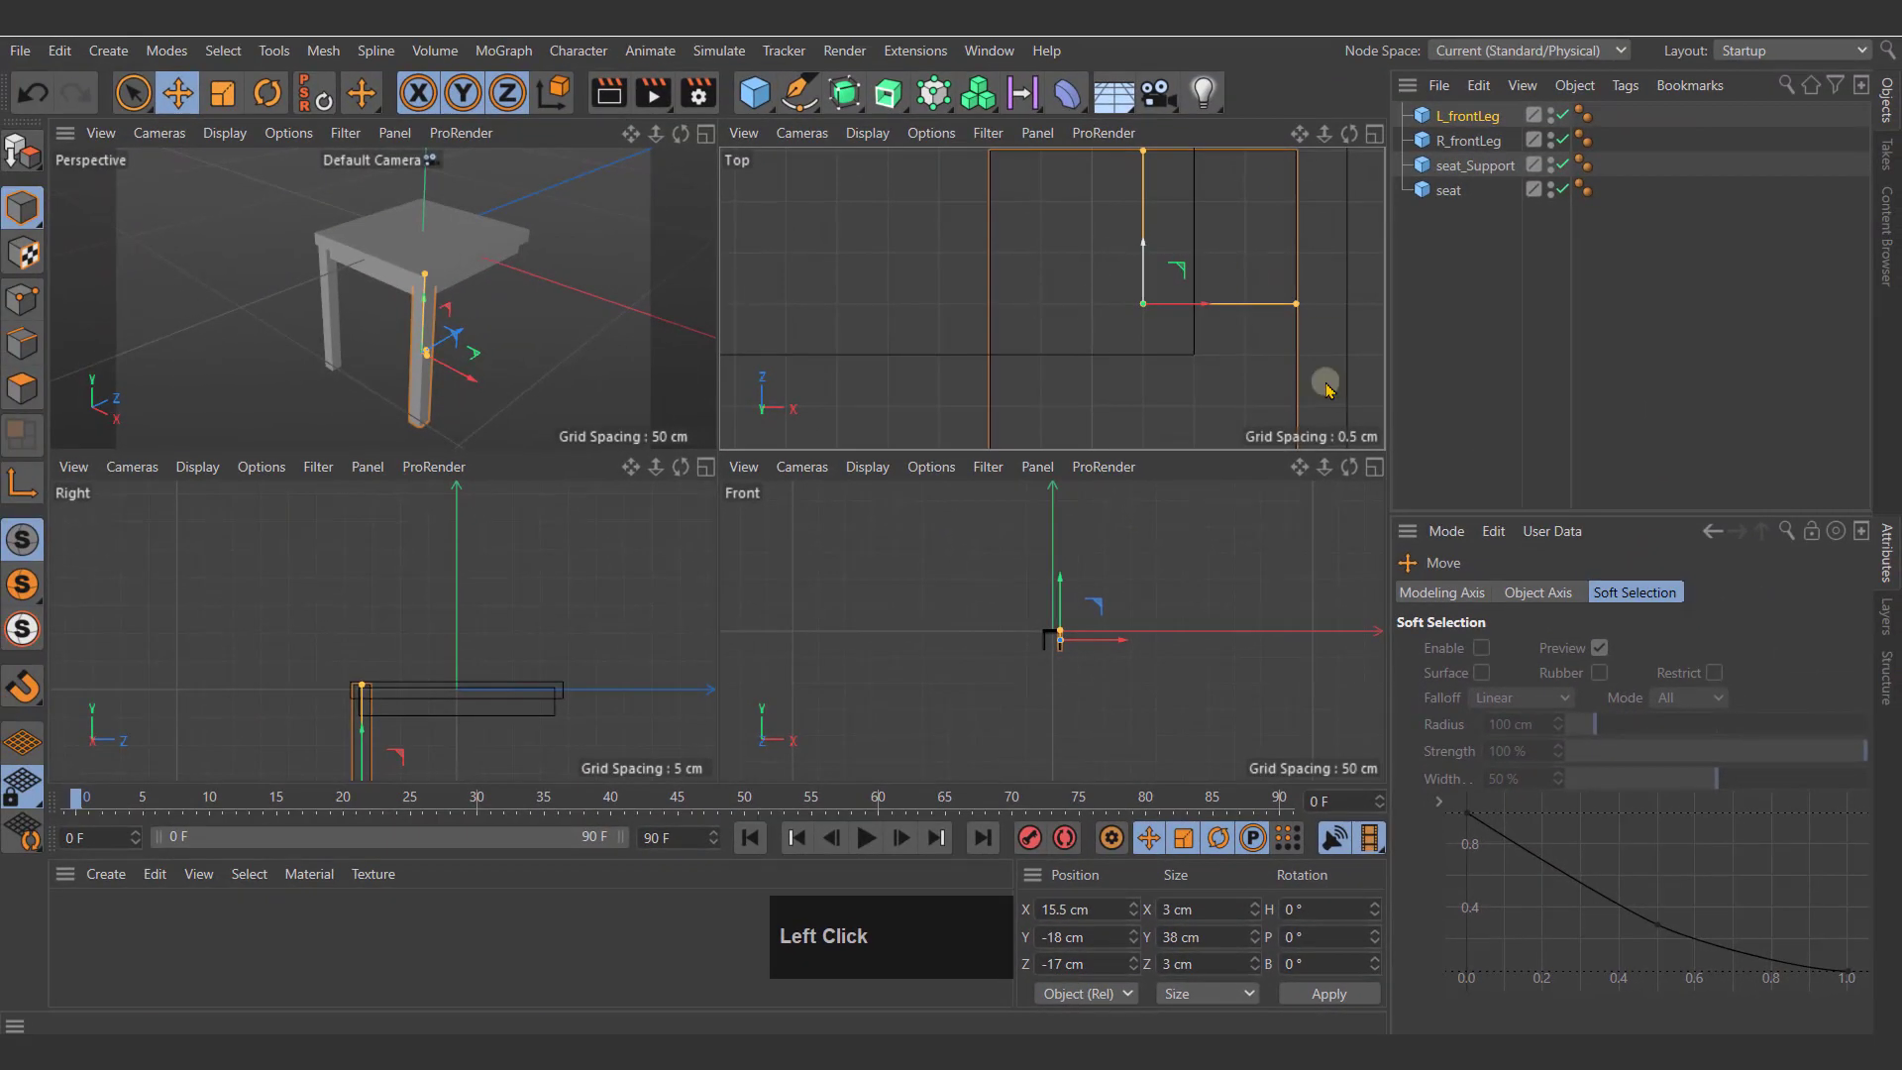
Step: Render the perspective view with nothing selected to inspect both front legs, and maximize that view
{"action": "left_click", "coordinate": [573, 306]}
{"action": "left_click_drag", "start_coordinate": [573, 306], "coordinate": [416, 199], "text": "alt"}
{"action": "key", "text": "ctrl+r"}
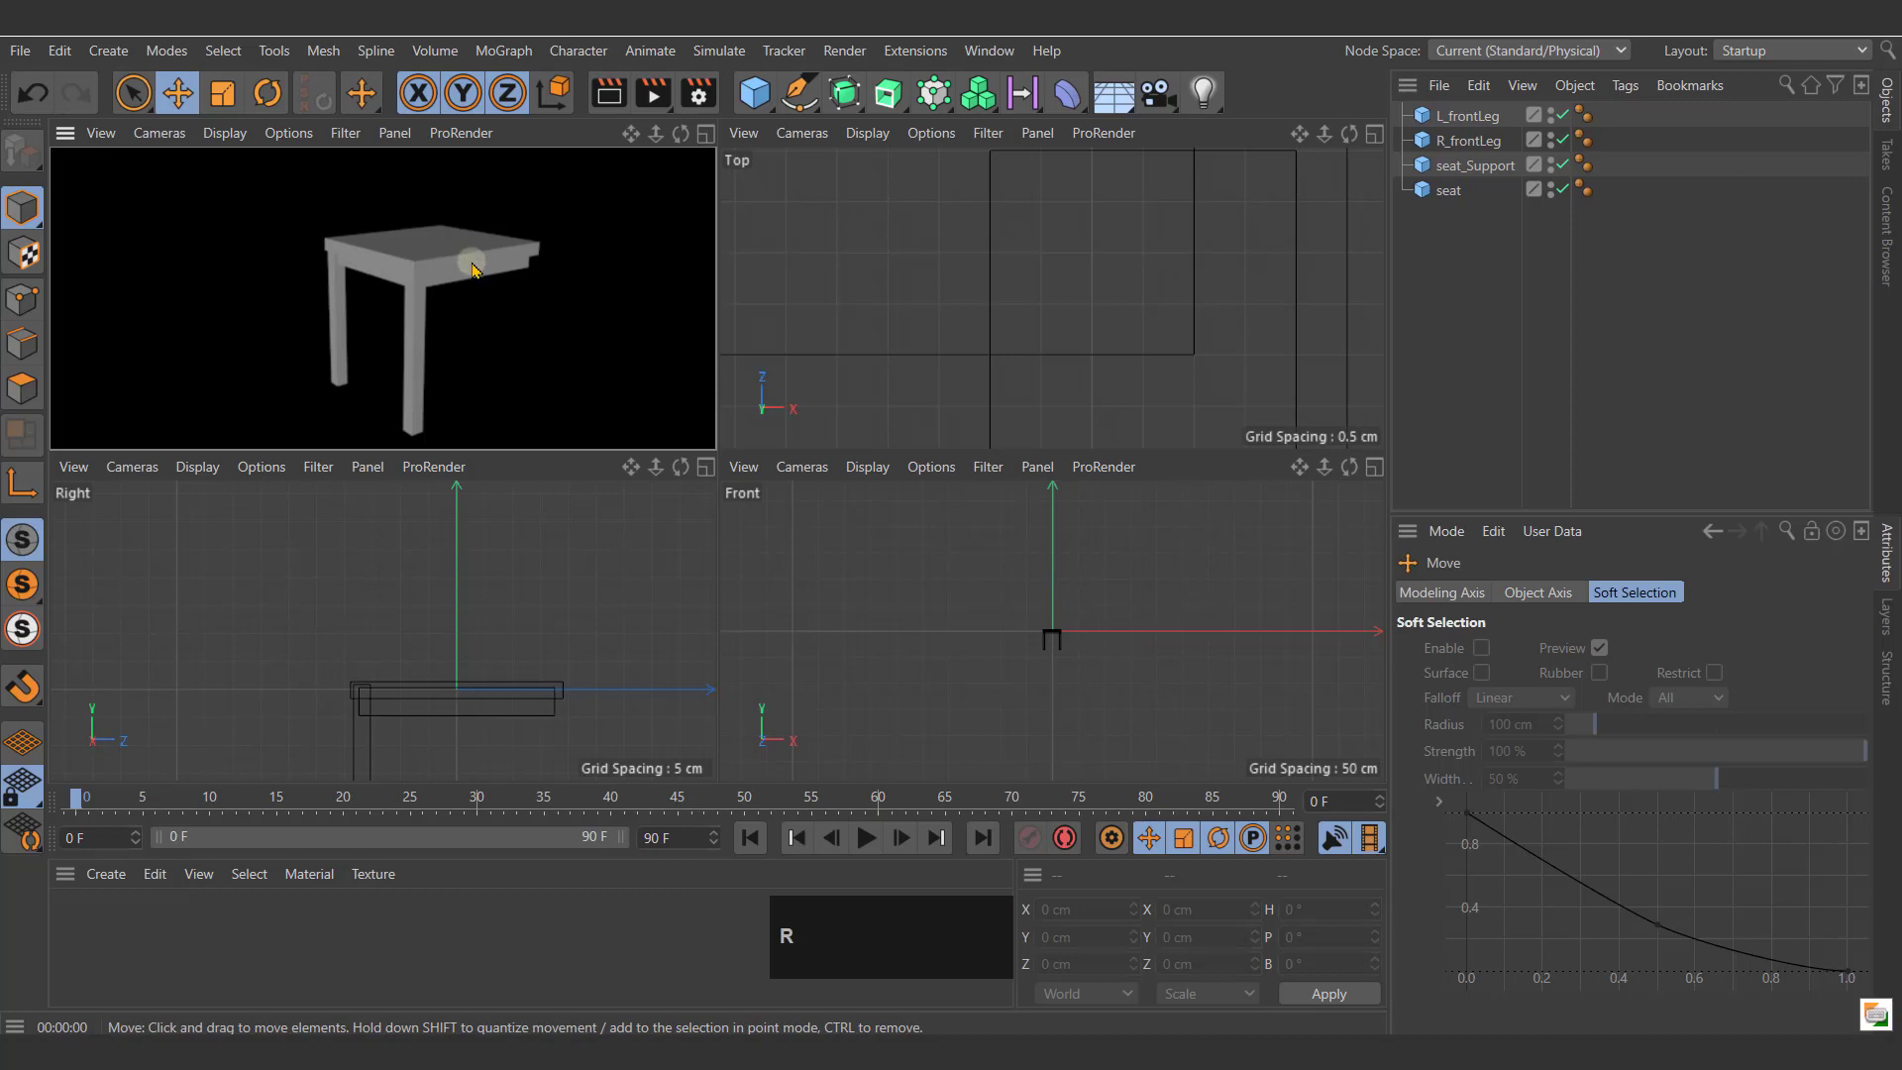
{"action": "scroll", "coordinate": [471, 260], "scroll_direction": "down", "scroll_amount": 3}
{"action": "left_click", "coordinate": [703, 134]}
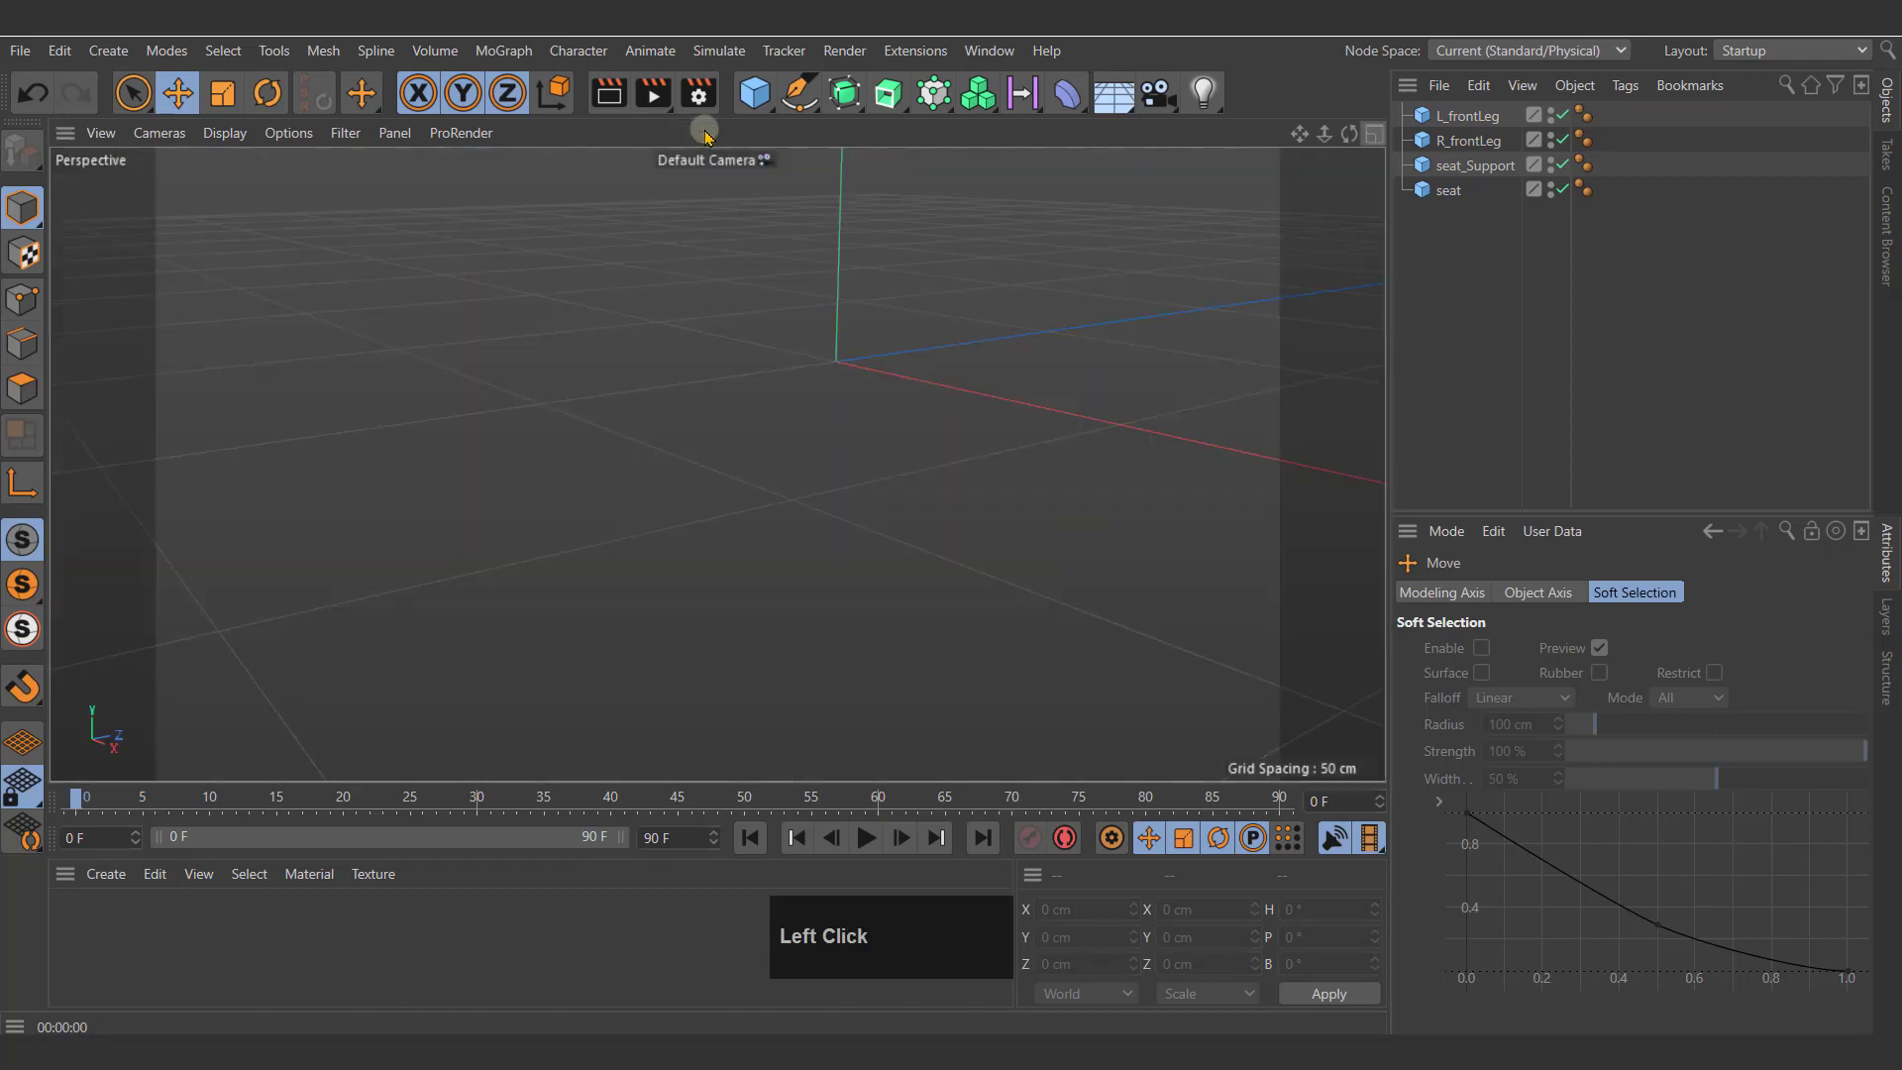
{"action": "left_click_drag", "start_coordinate": [777, 362], "coordinate": [876, 332], "text": "alt"}
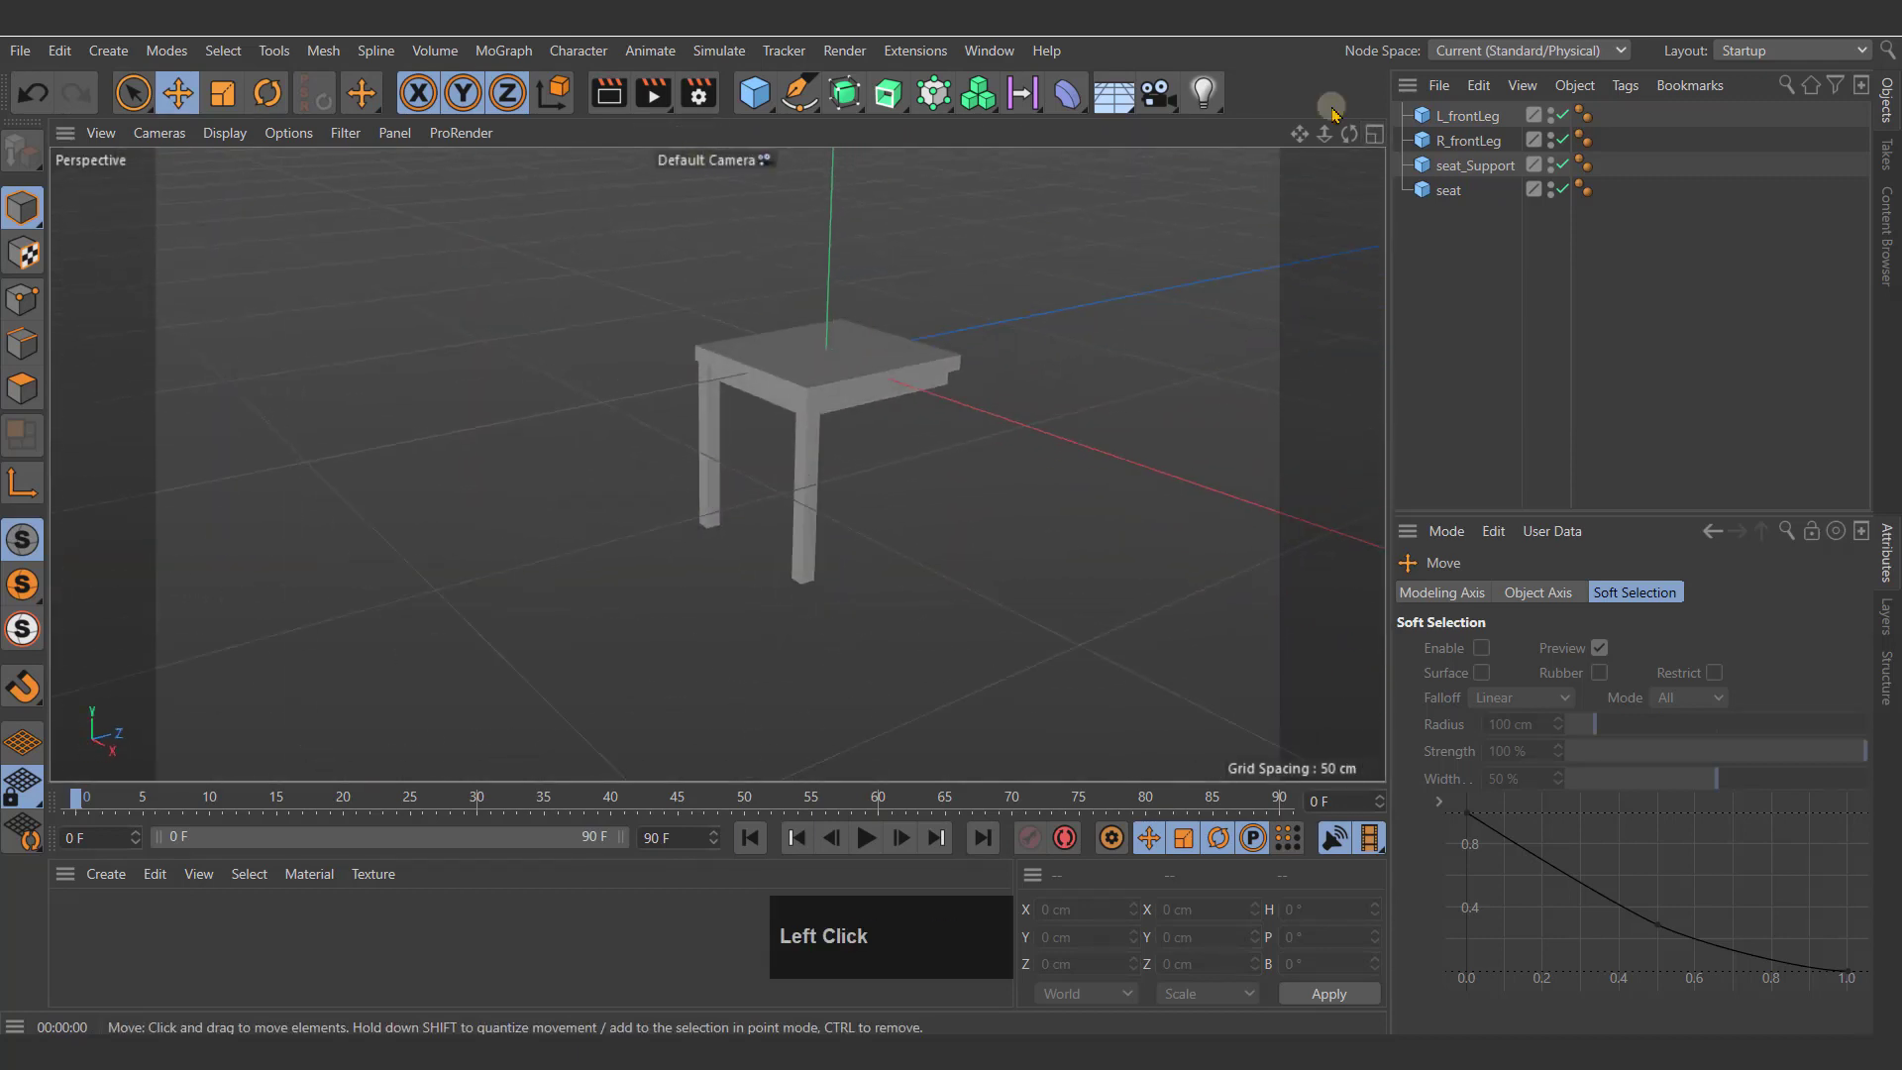
Step: Duplicate L_frontLeg and R_frontLeg together along the Z axis to the back of the seat, at Z 18 cm
{"action": "left_click", "coordinate": [1468, 116]}
{"action": "left_click", "coordinate": [1486, 143], "text": "ctrl"}
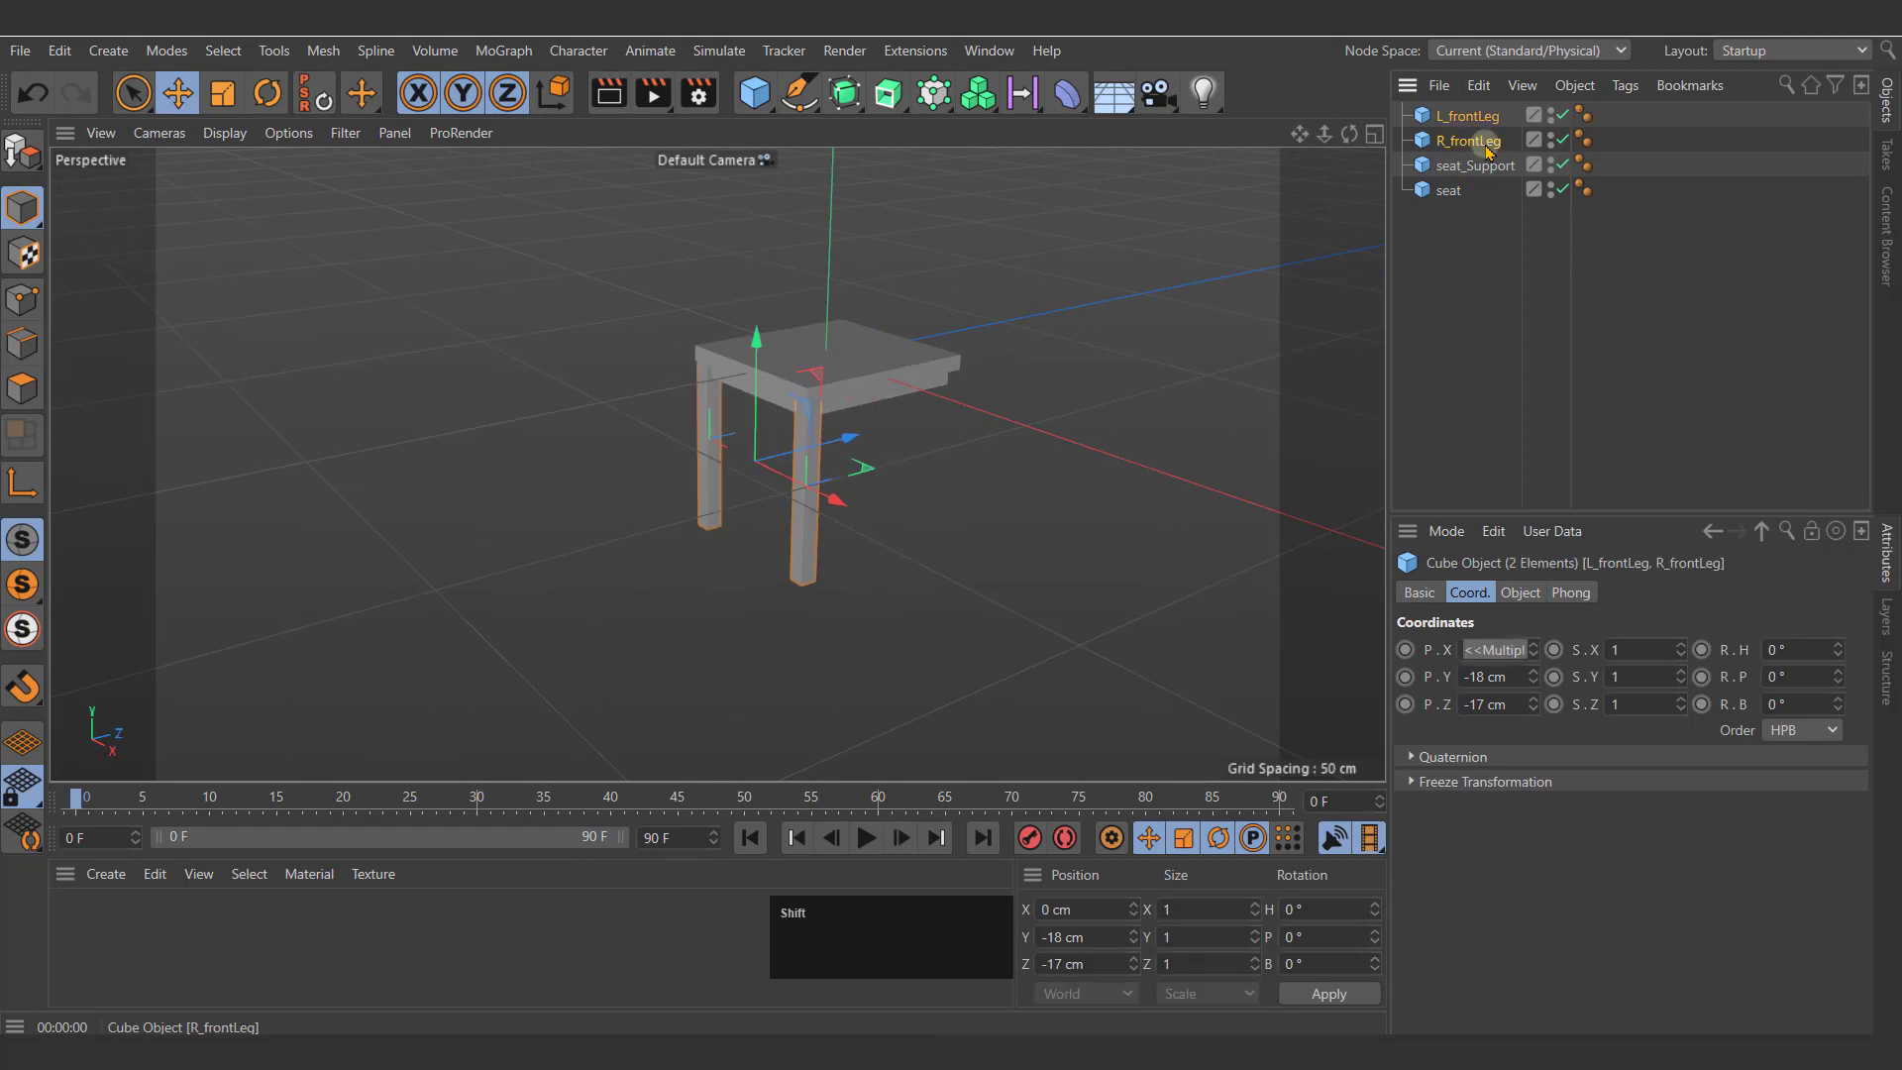
{"action": "left_click_drag", "start_coordinate": [957, 462], "coordinate": [876, 474], "text": "alt"}
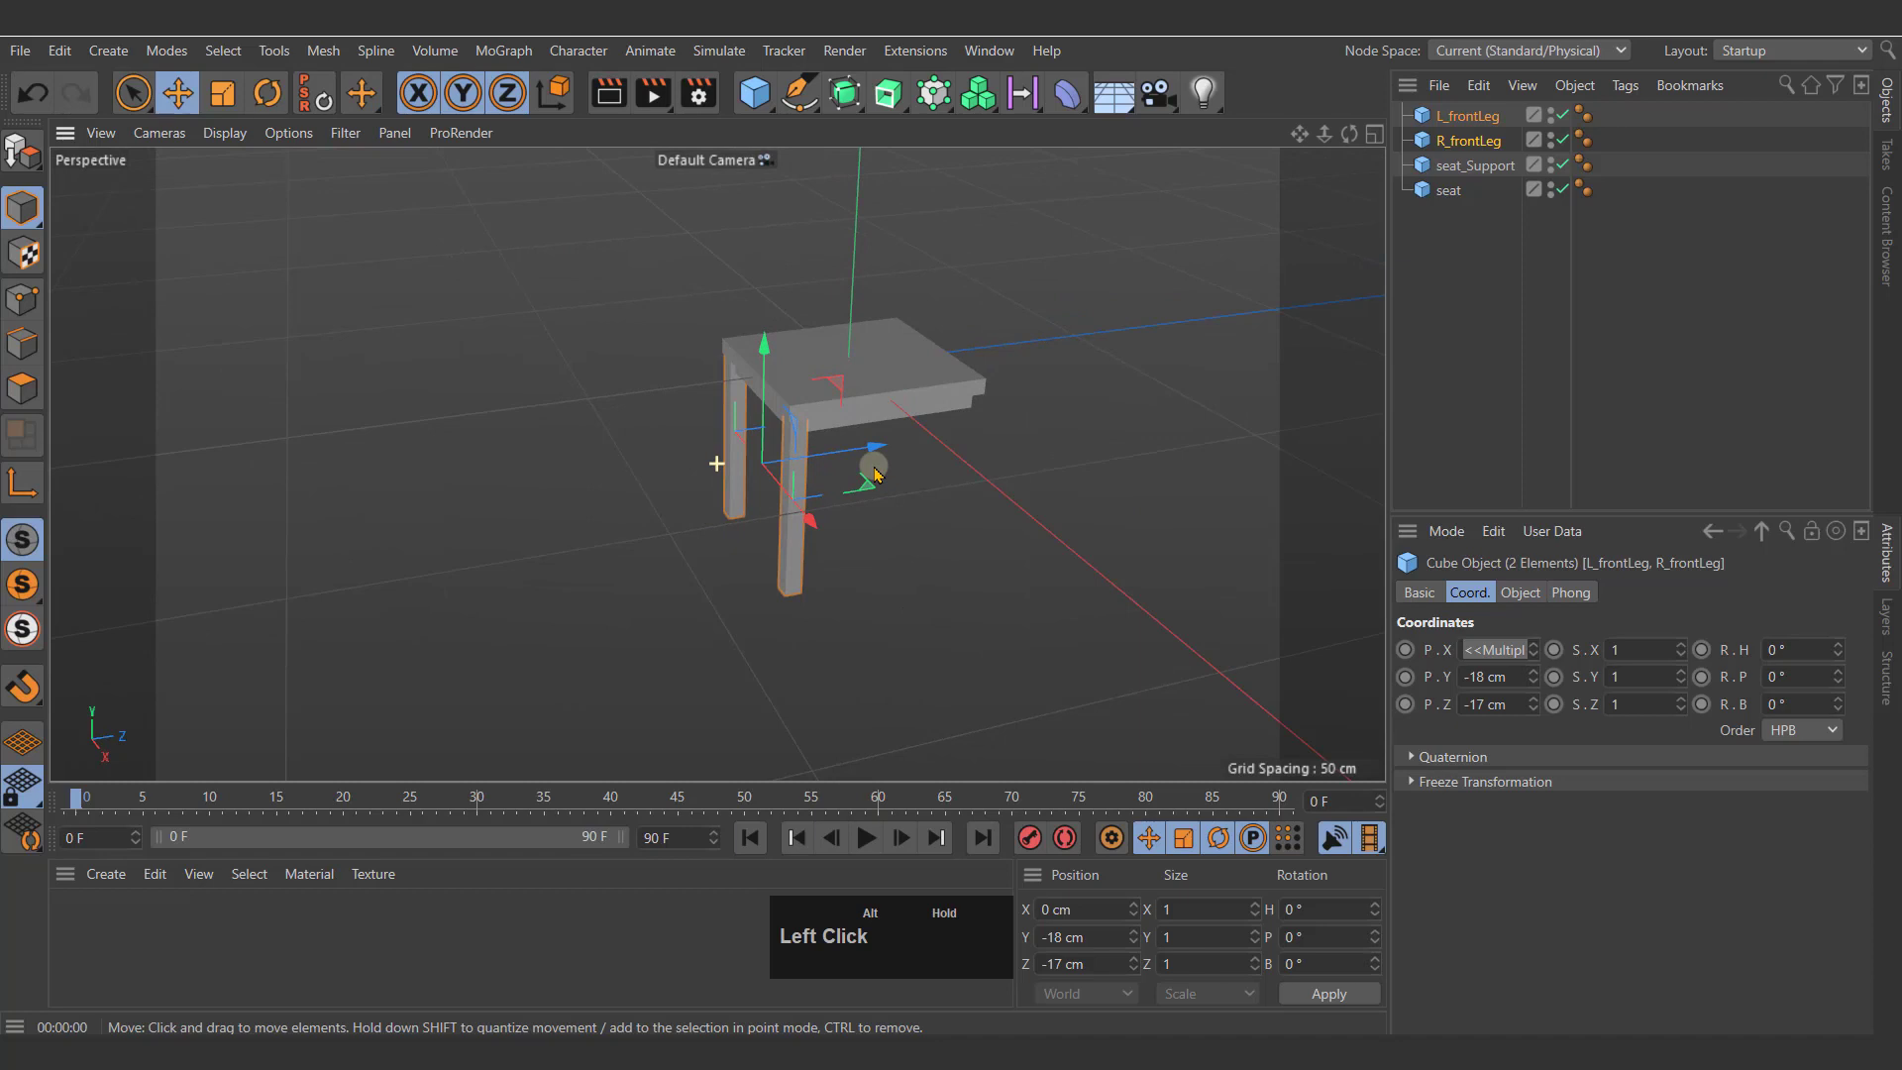
{"action": "left_click_drag", "start_coordinate": [876, 474], "coordinate": [772, 443], "text": "alt"}
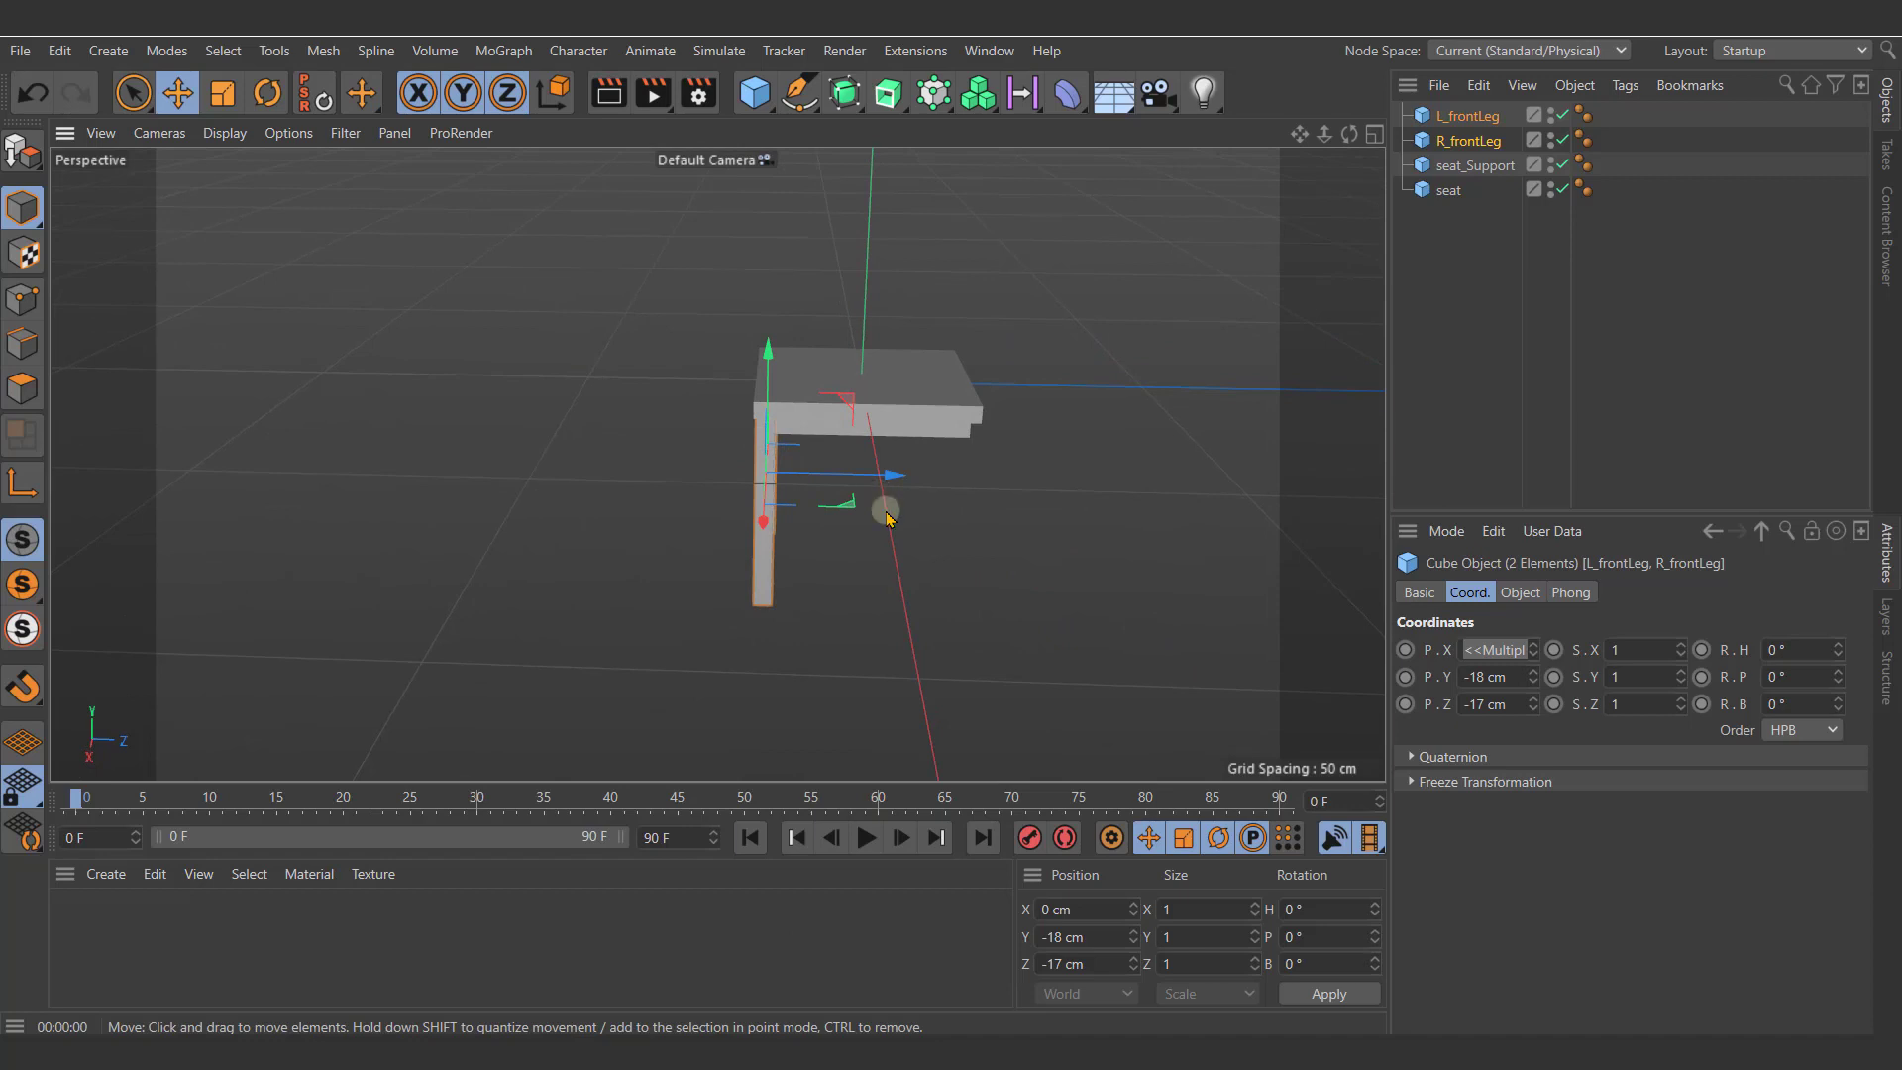
{"action": "key", "text": "e"}
{"action": "middle_click_drag", "start_coordinate": [980, 466], "coordinate": [904, 468], "text": "alt"}
{"action": "left_click_drag", "start_coordinate": [891, 381], "coordinate": [998, 359], "text": "alt"}
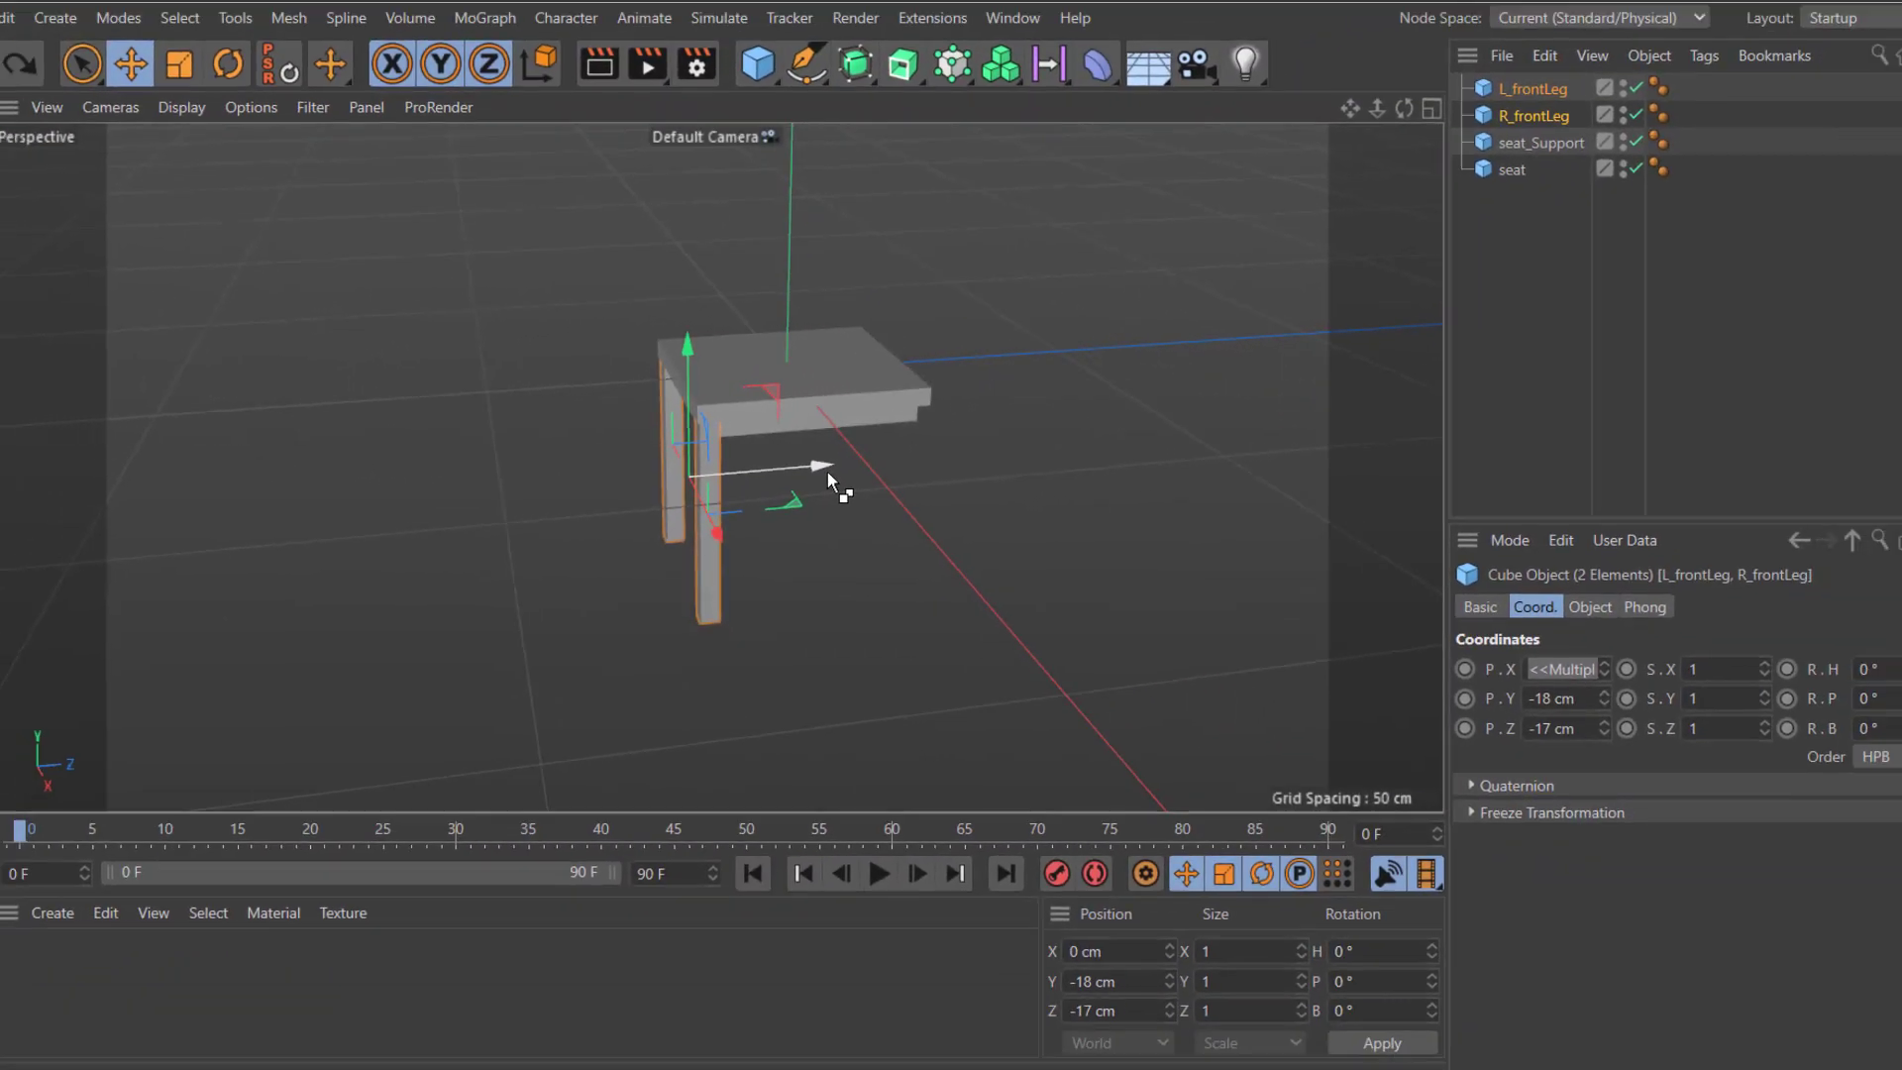
{"action": "left_click", "coordinate": [873, 490], "text": "ctrl"}
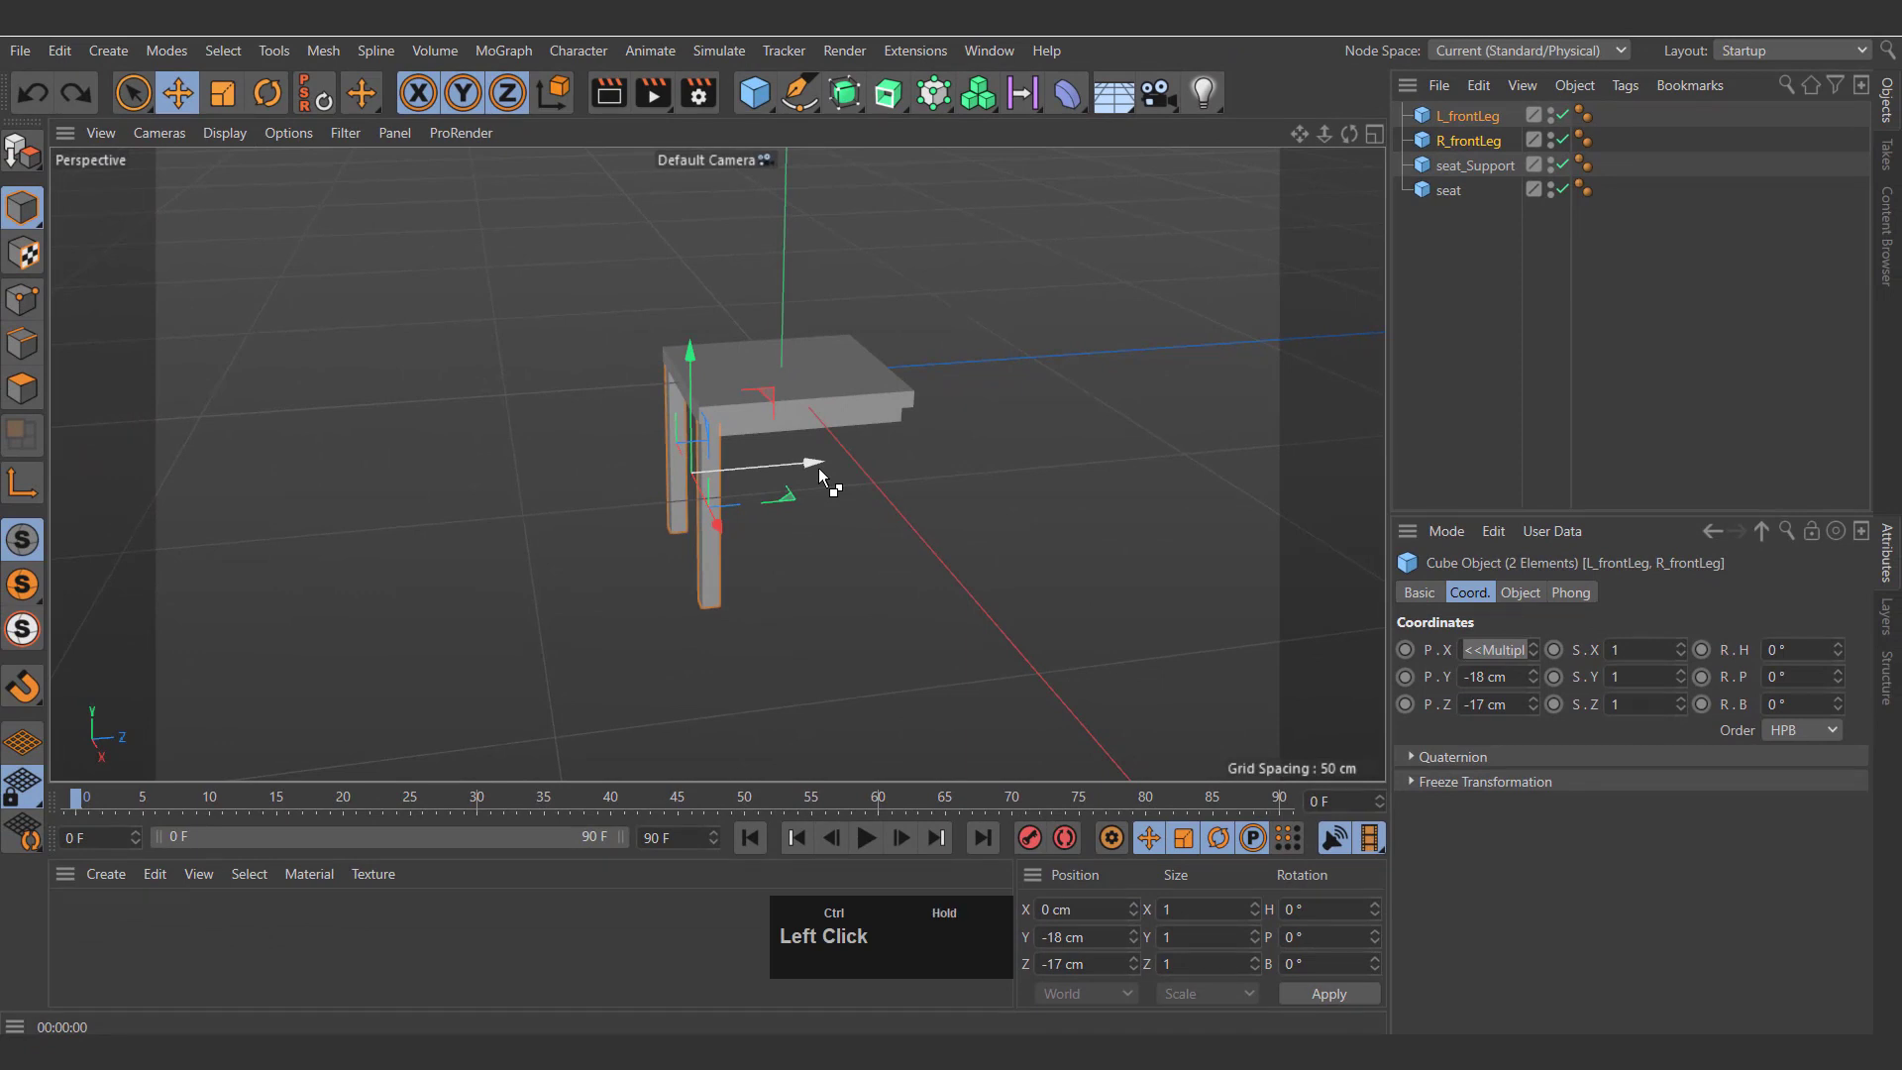
{"action": "left_click_drag", "start_coordinate": [818, 468], "coordinate": [980, 454], "text": "ctrl"}
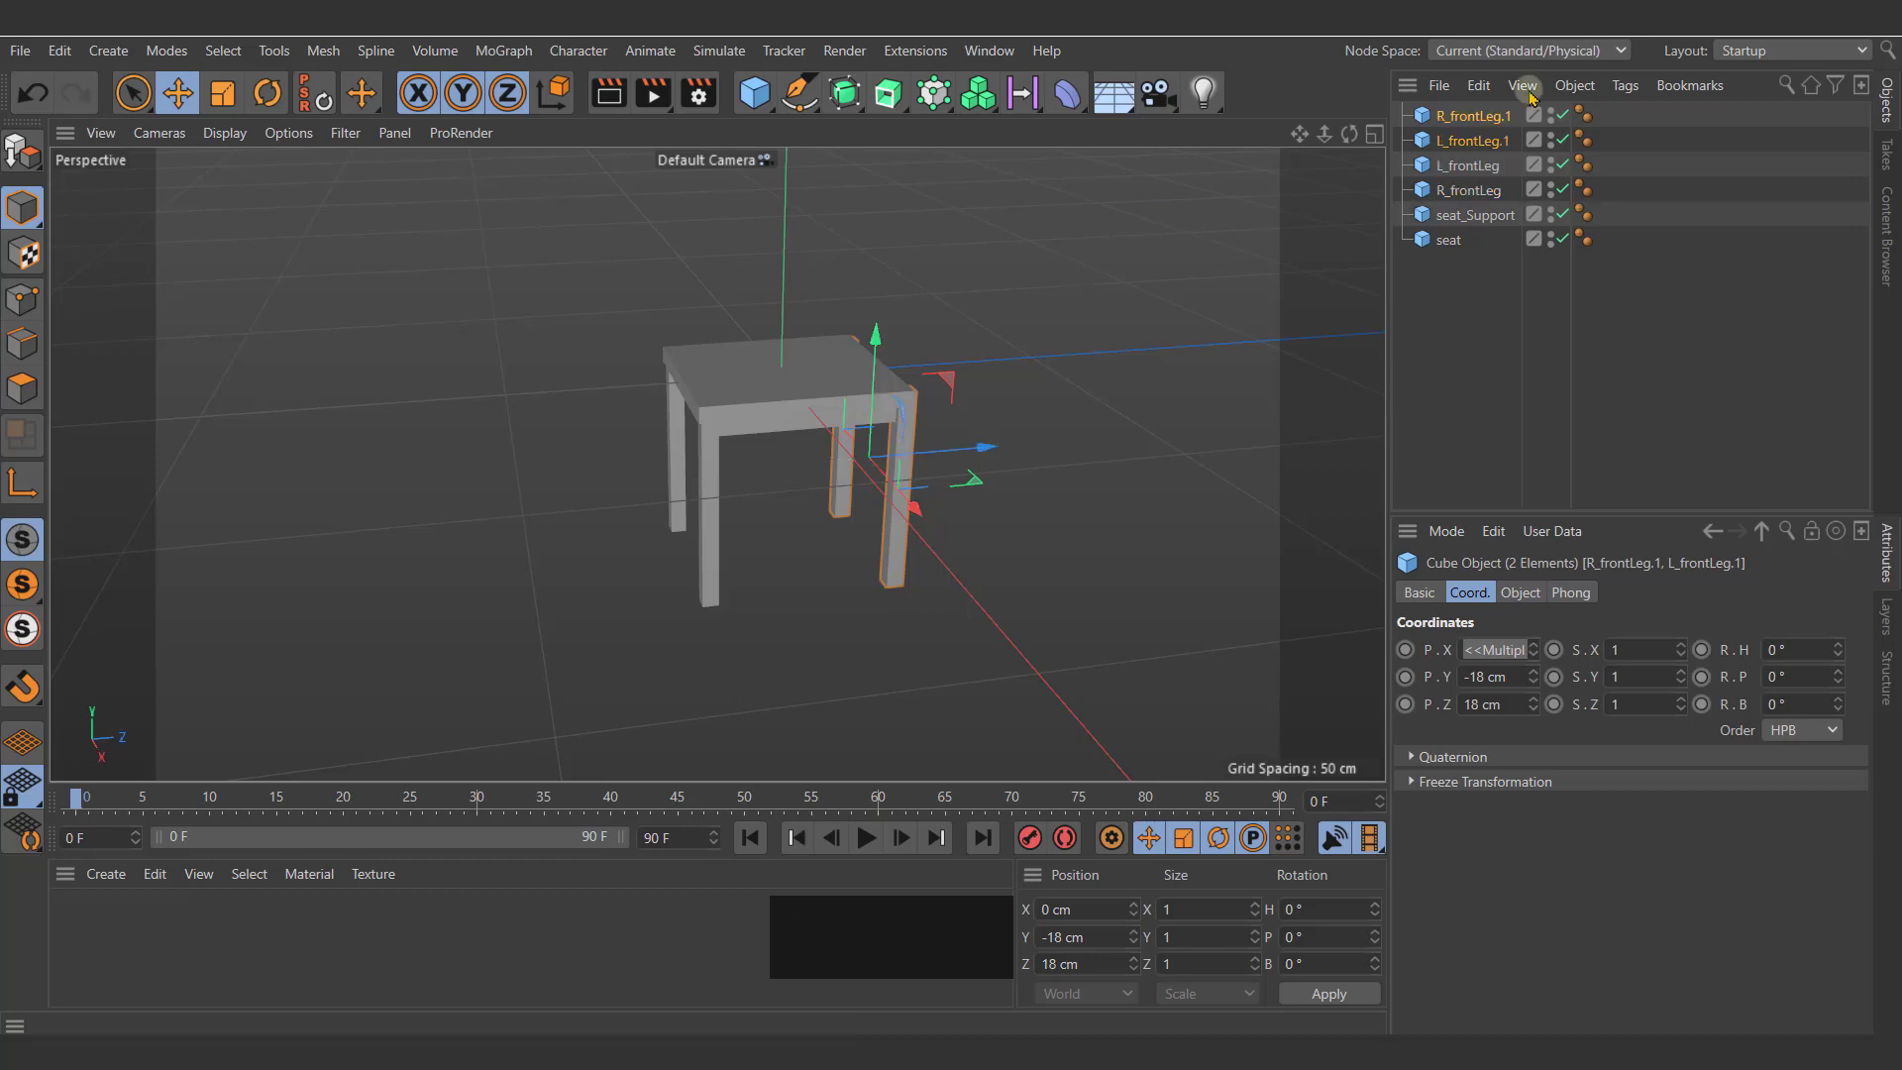
Step: Rename the duplicated left leg, L_frontLeg.1, as L_backLeg
{"action": "double_click", "coordinate": [1476, 141]}
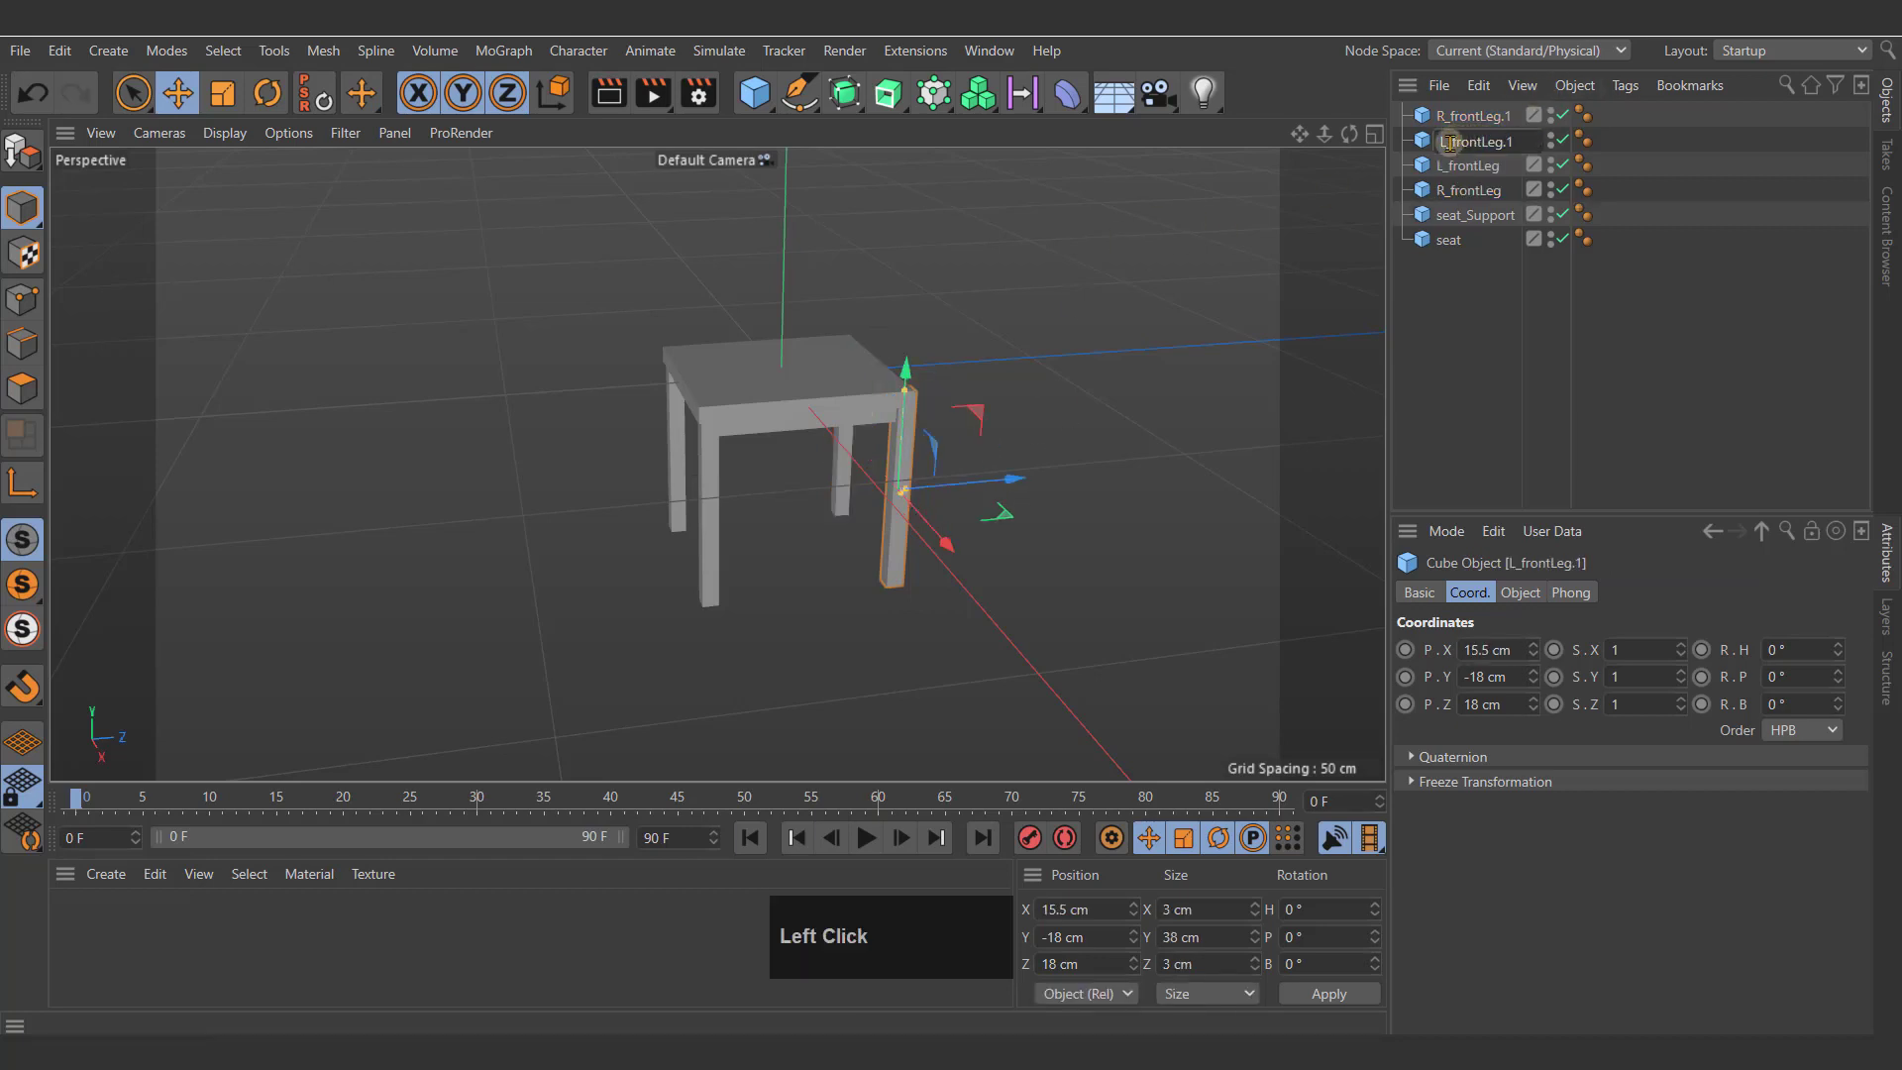
{"action": "type", "text": "_ba"}
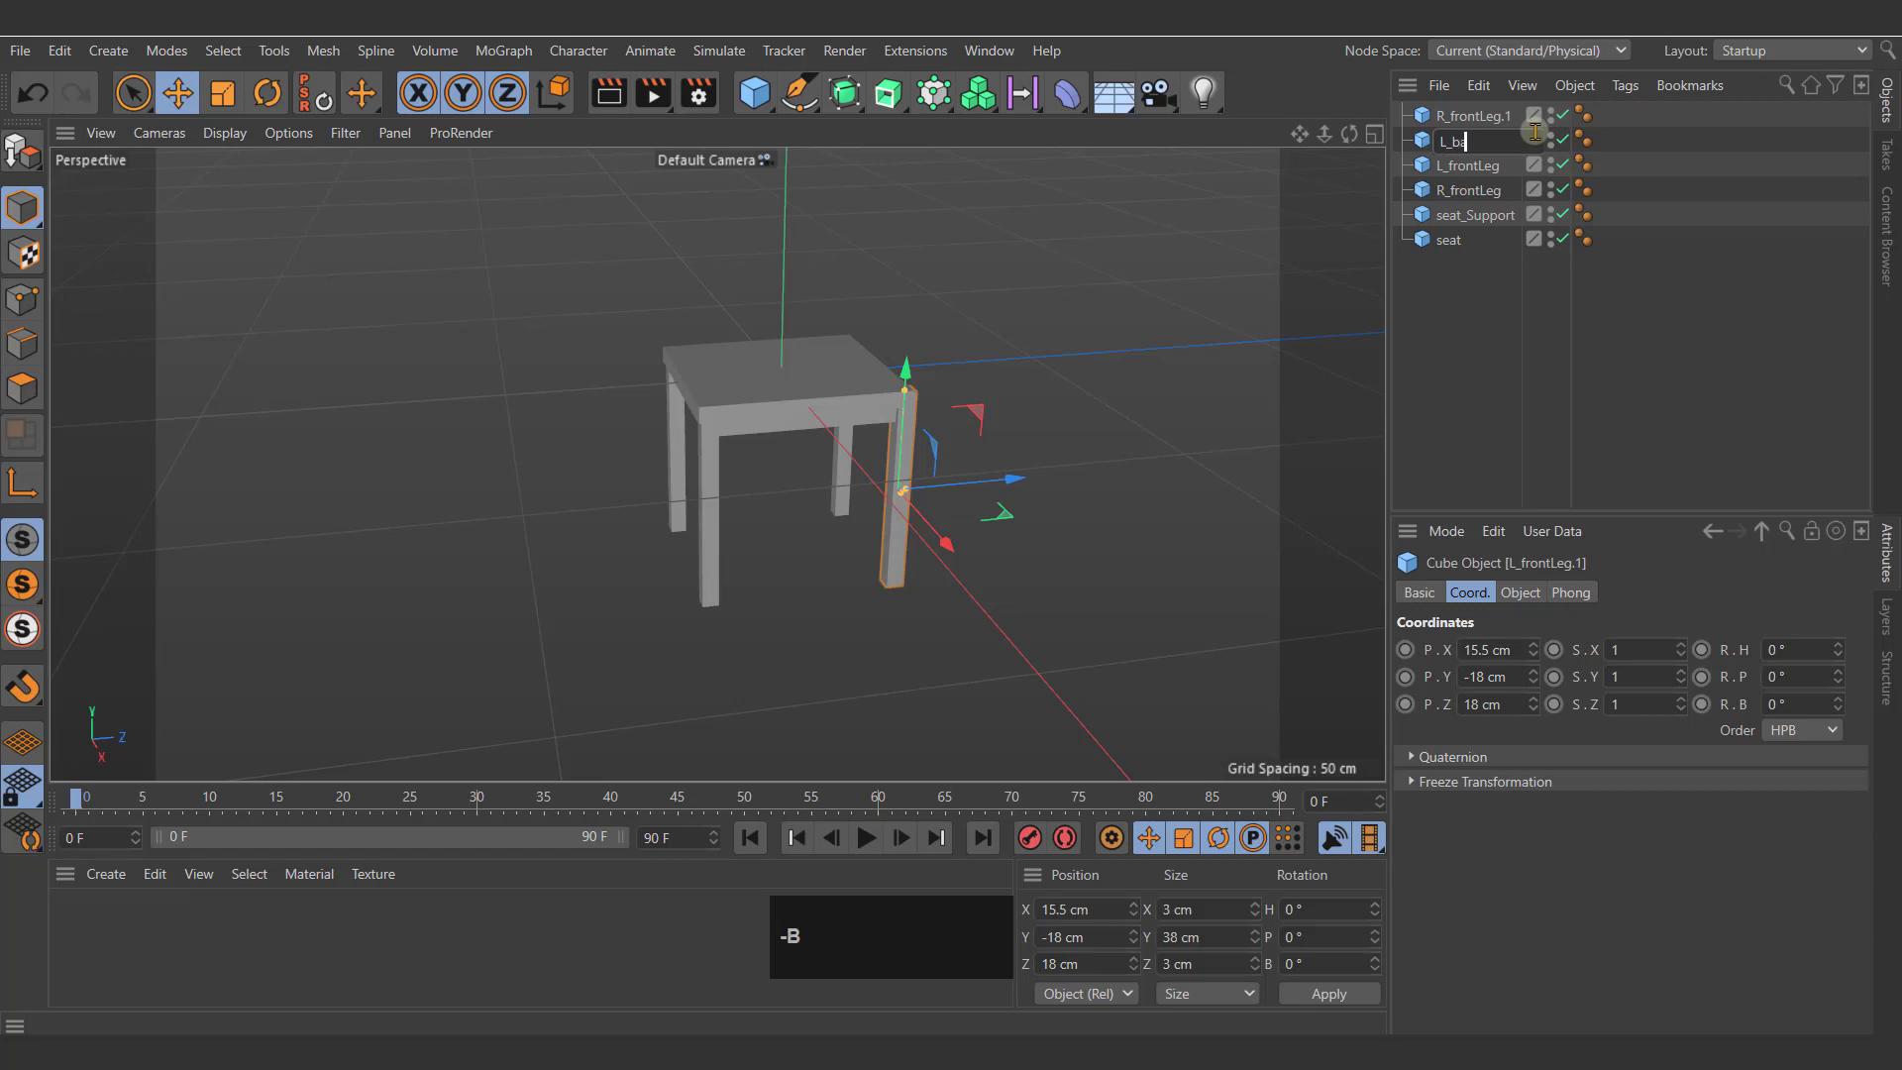
{"action": "type", "text": "ckLeg"}
{"action": "key", "text": "Return"}
Step: Rename the duplicated right leg, R_frontLeg.1, as R_backLeg
{"action": "left_click", "coordinate": [1467, 119]}
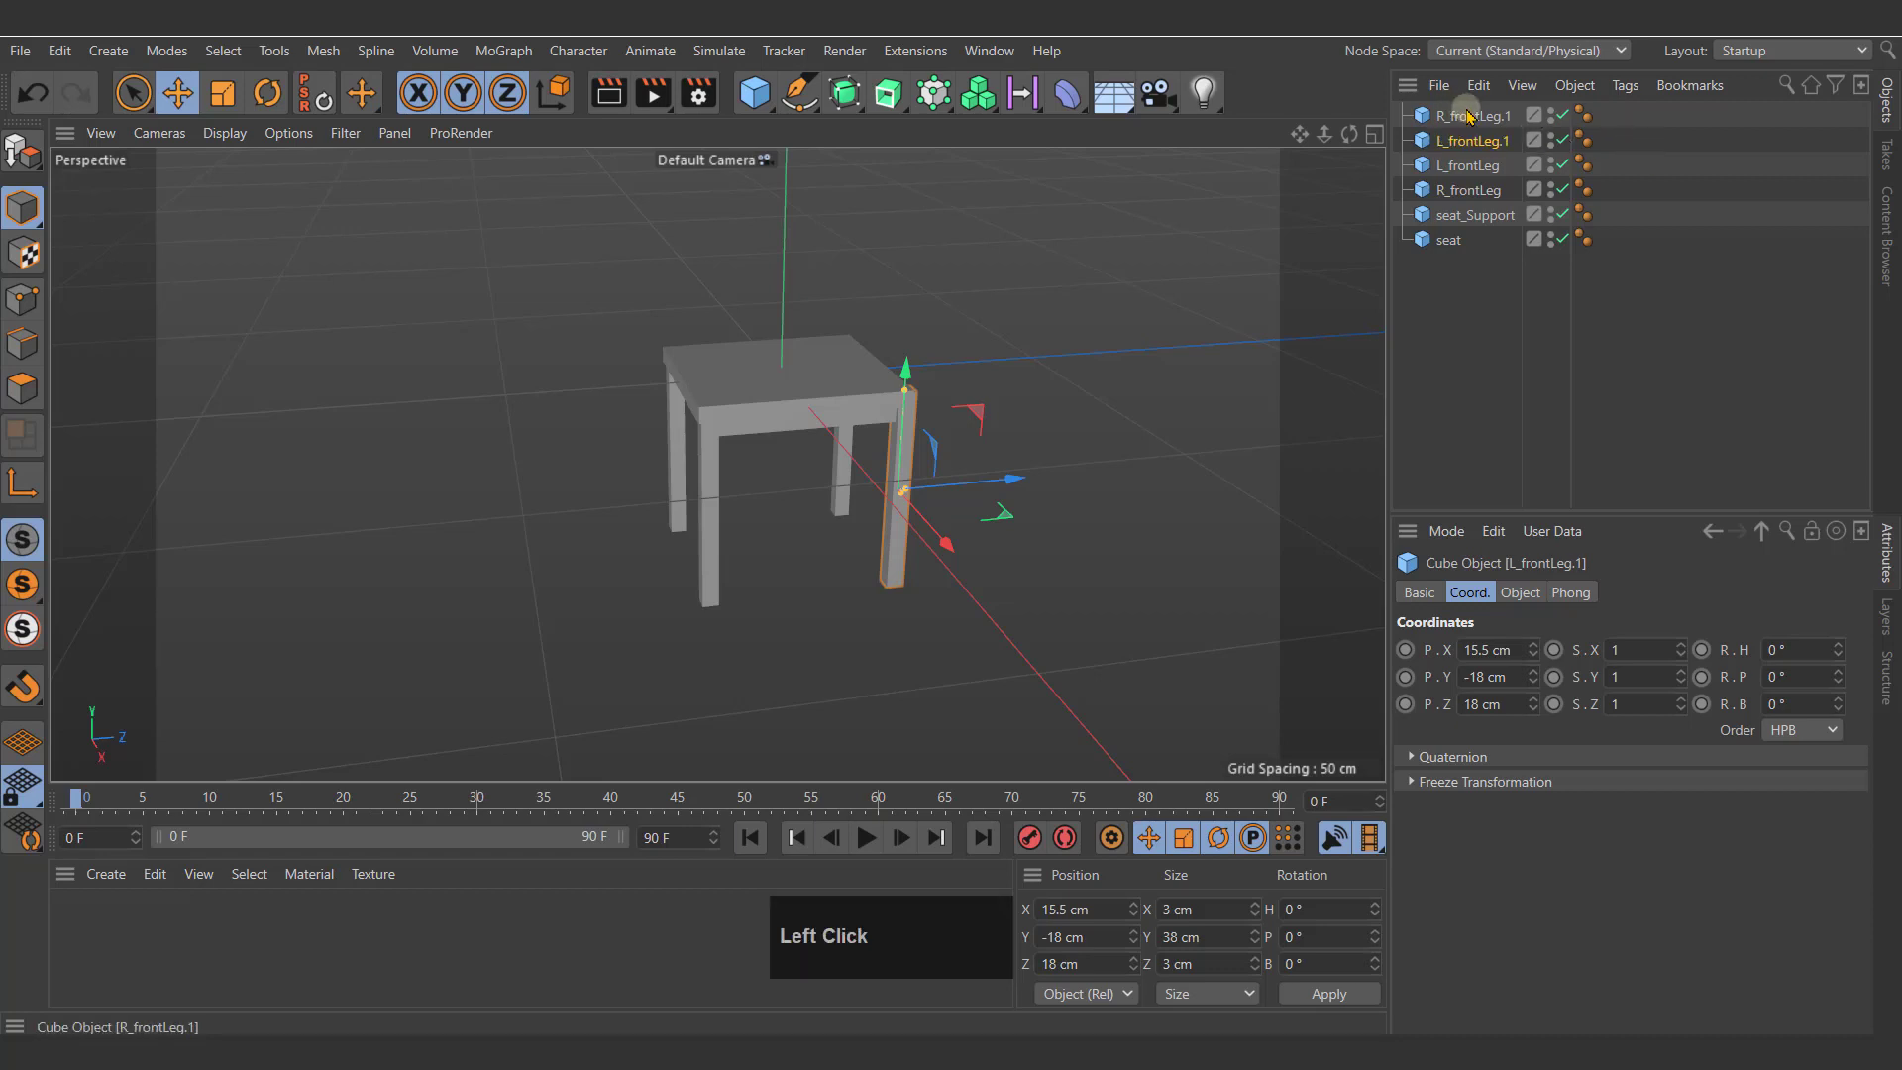
{"action": "double_click", "coordinate": [1476, 117]}
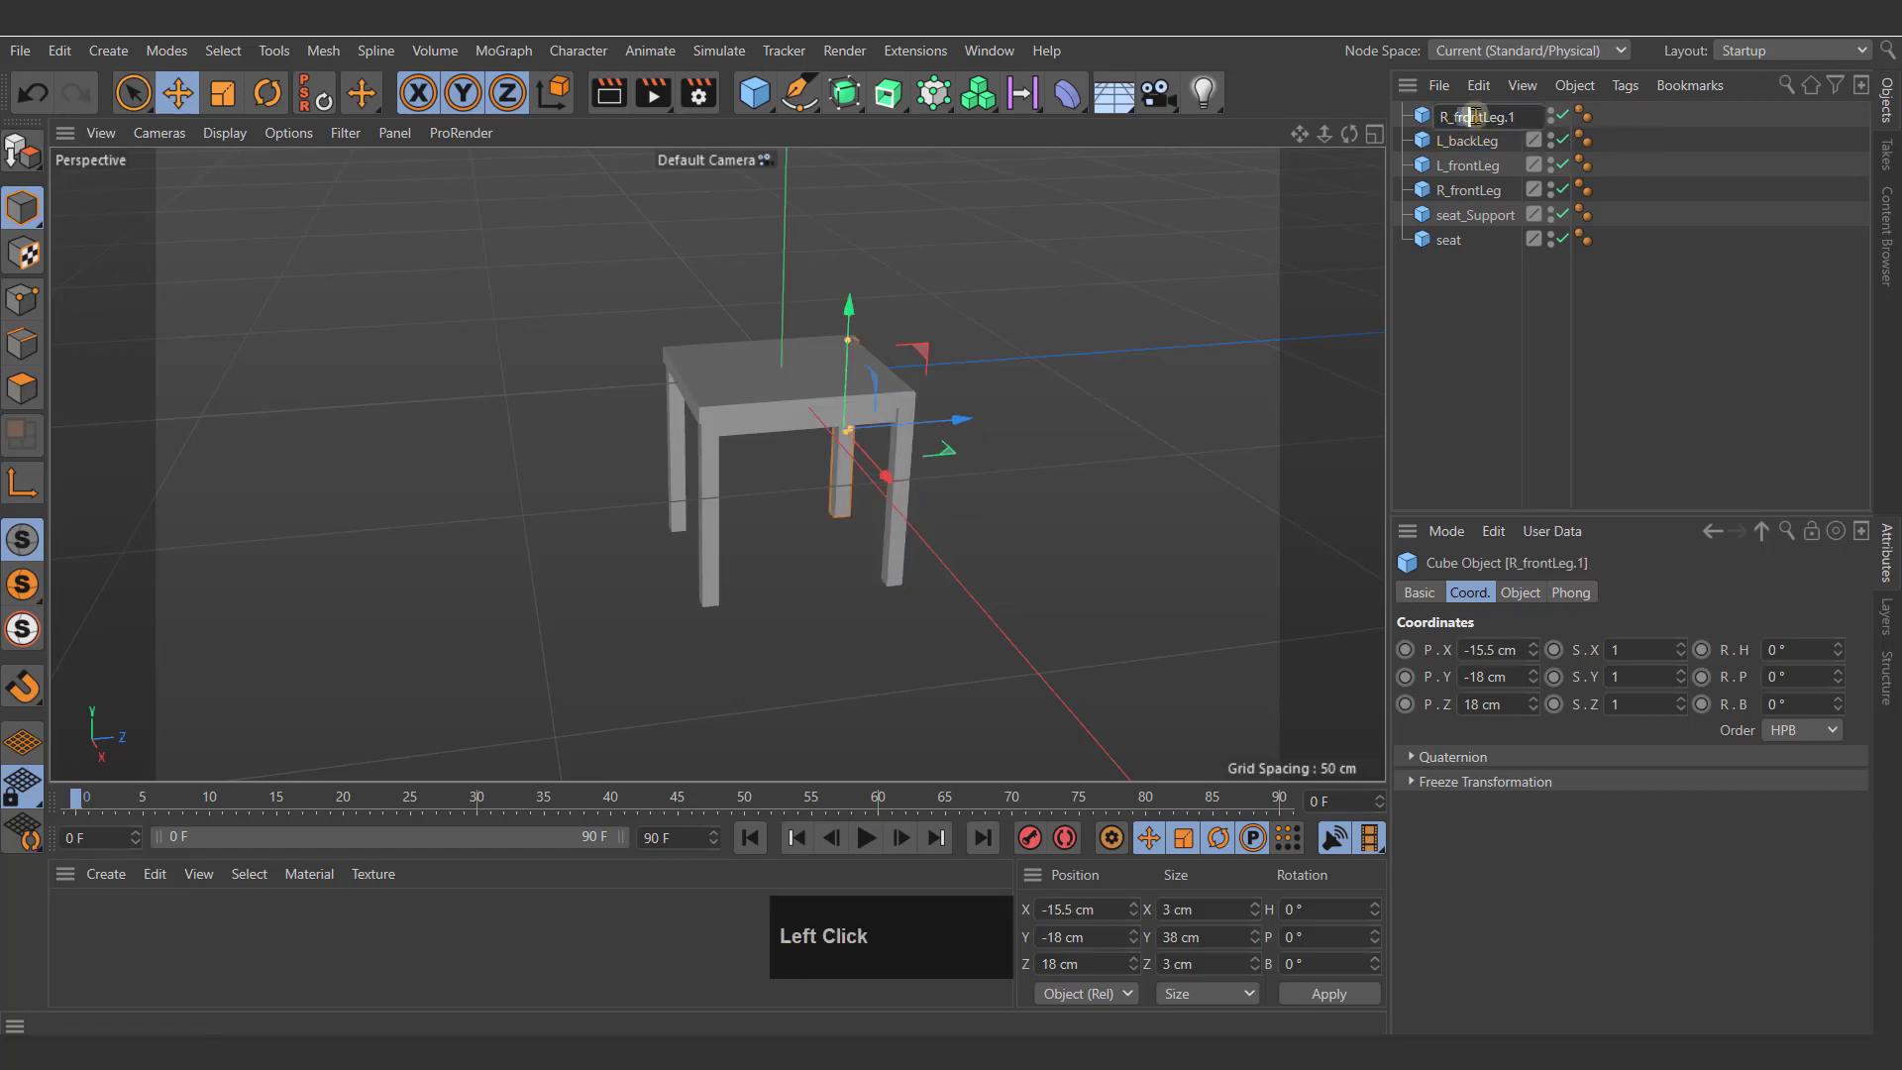
{"action": "left_click_drag", "start_coordinate": [1454, 117], "coordinate": [1573, 117]}
{"action": "type", "text": "backL"}
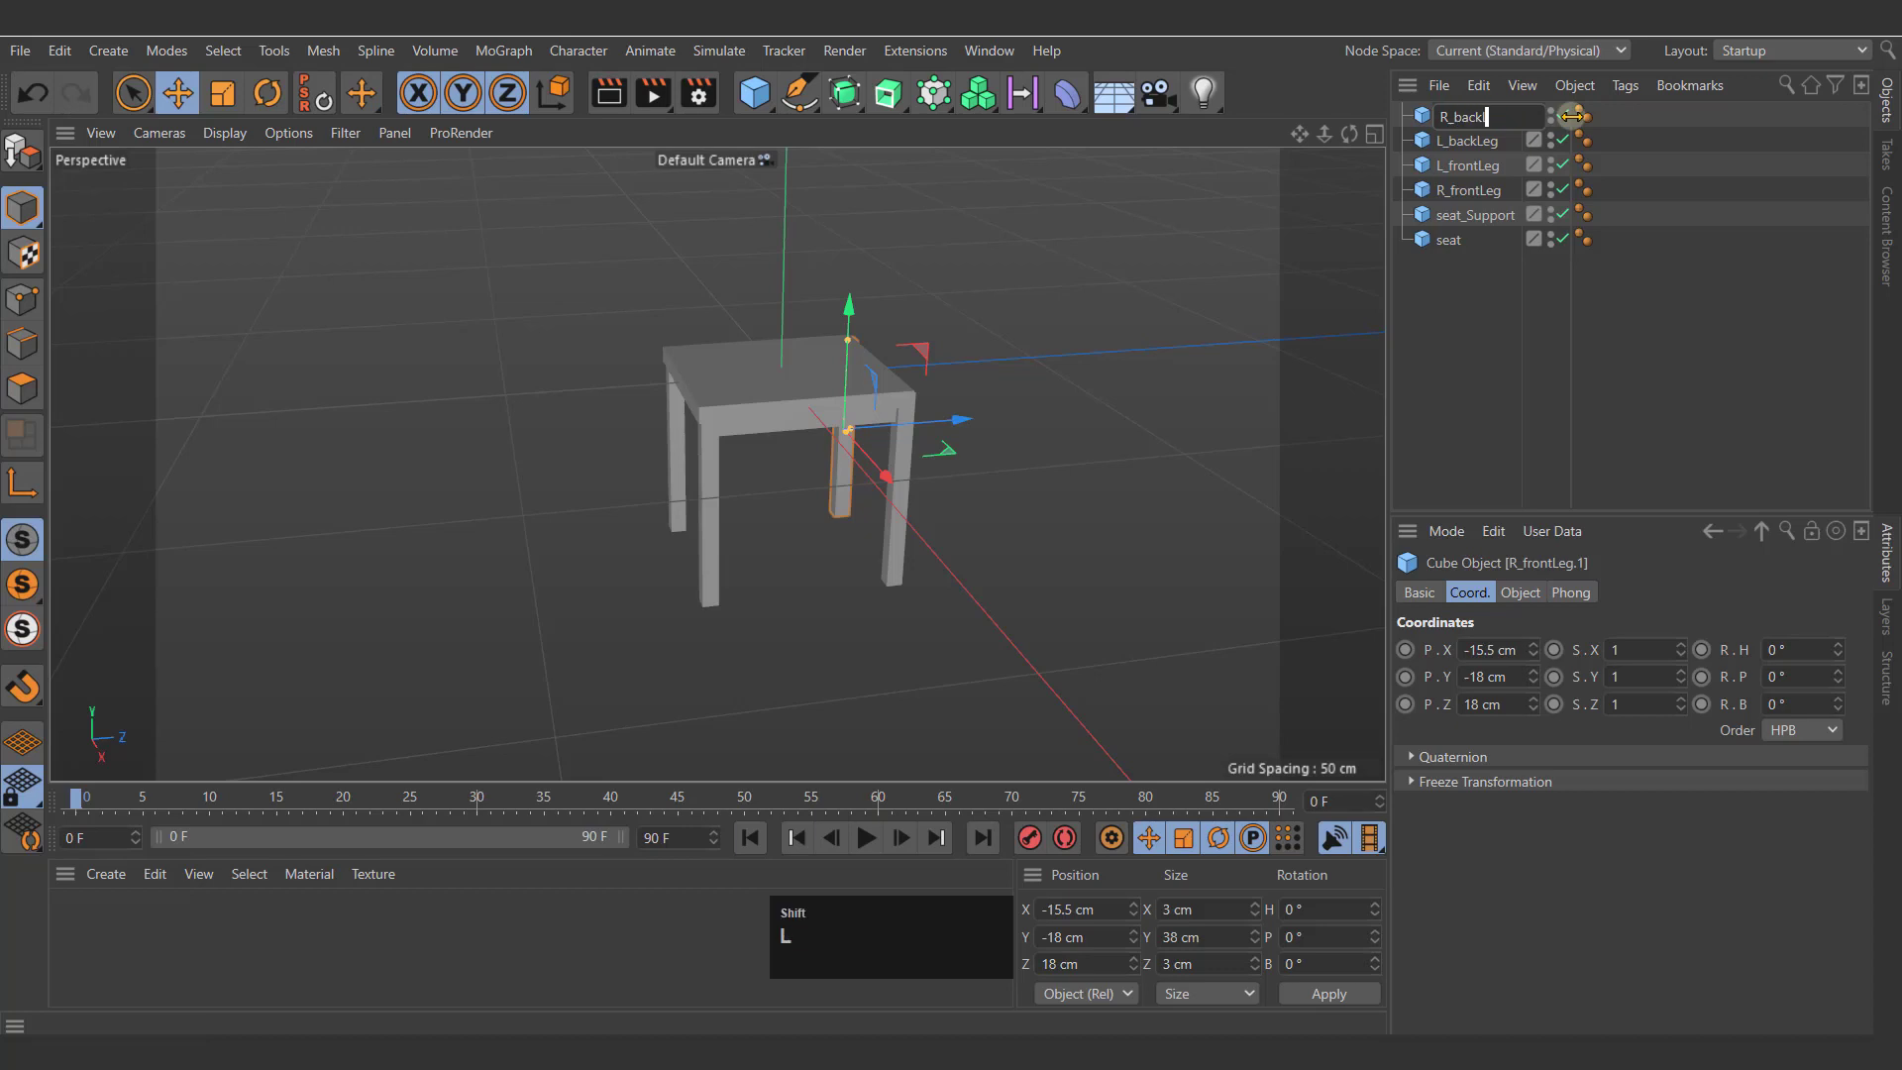
{"action": "type", "text": "eg"}
{"action": "left_click", "coordinate": [1456, 292]}
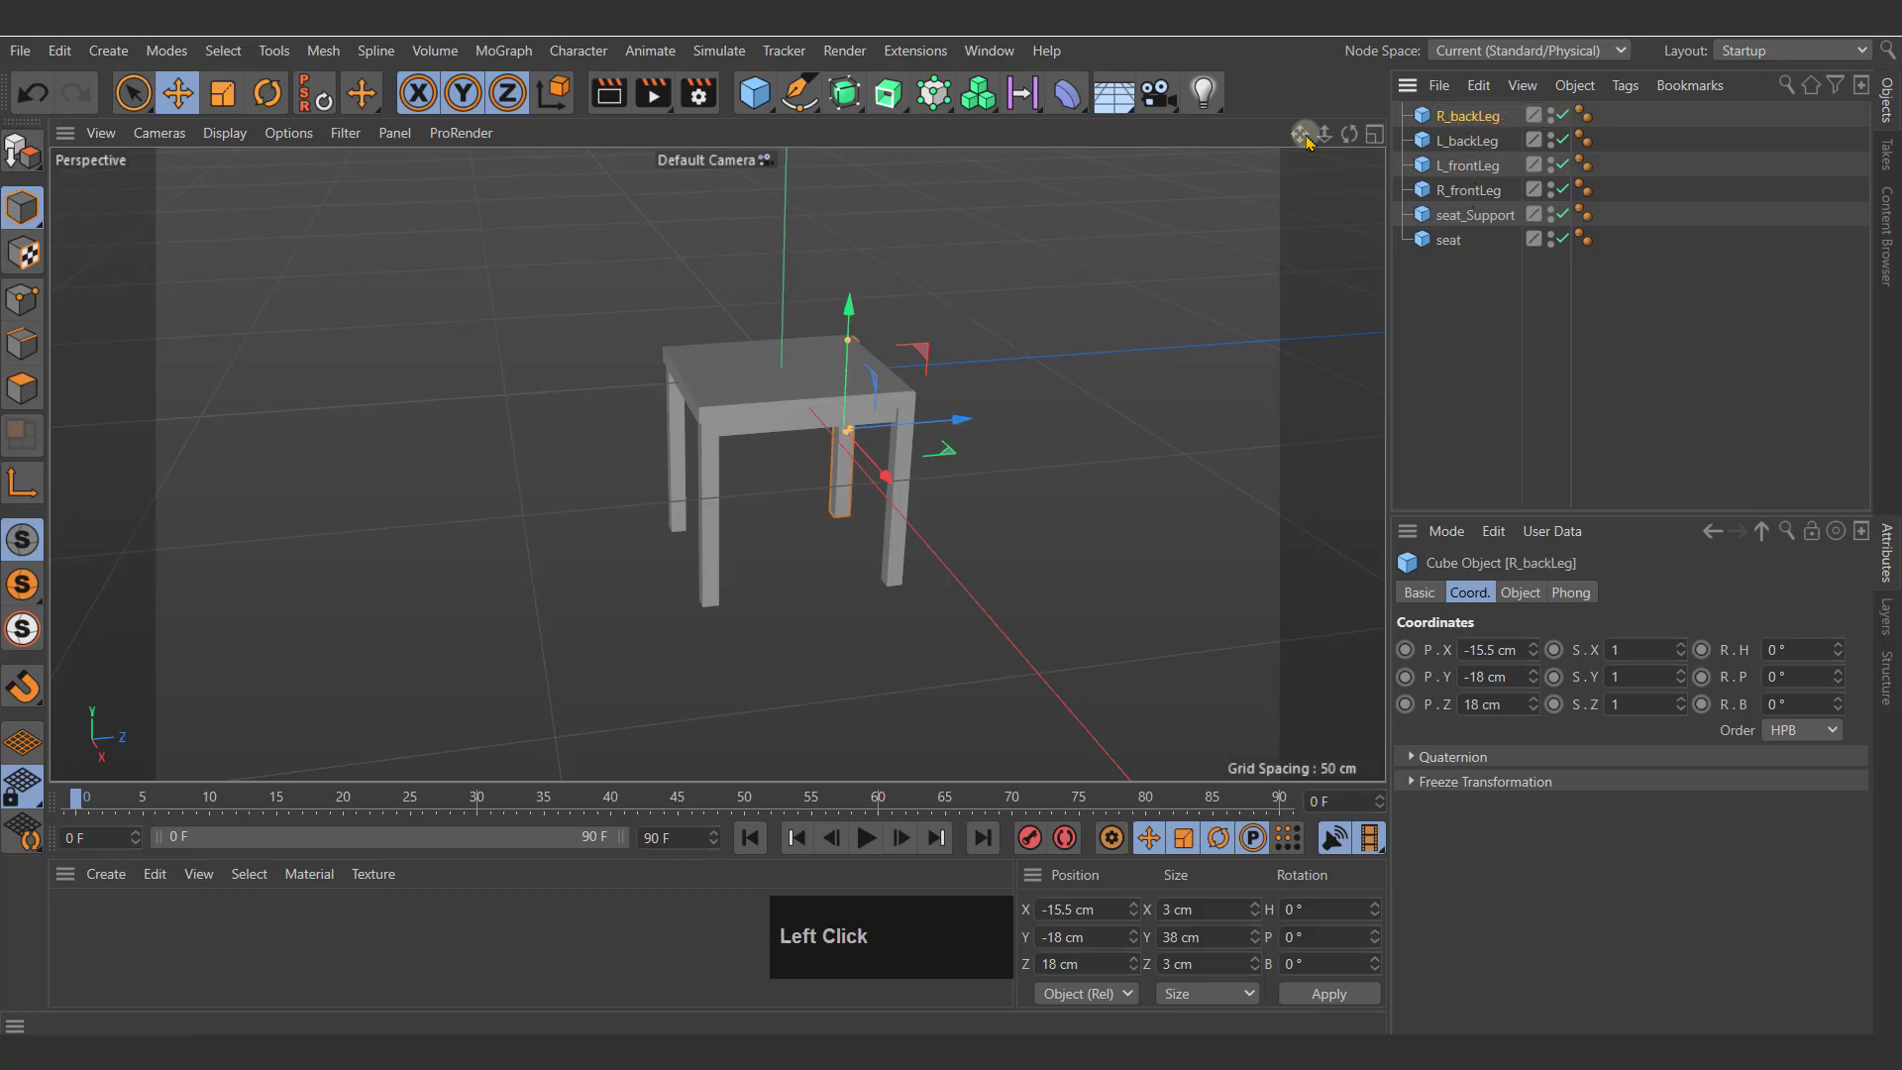
Step: Move R_backLeg along Z in the top view to just inside the seat's back corner, at about 16.85 cm
{"action": "left_click", "coordinate": [1365, 140]}
{"action": "scroll", "coordinate": [1140, 346], "scroll_direction": "down", "scroll_amount": 3, "text": "alt"}
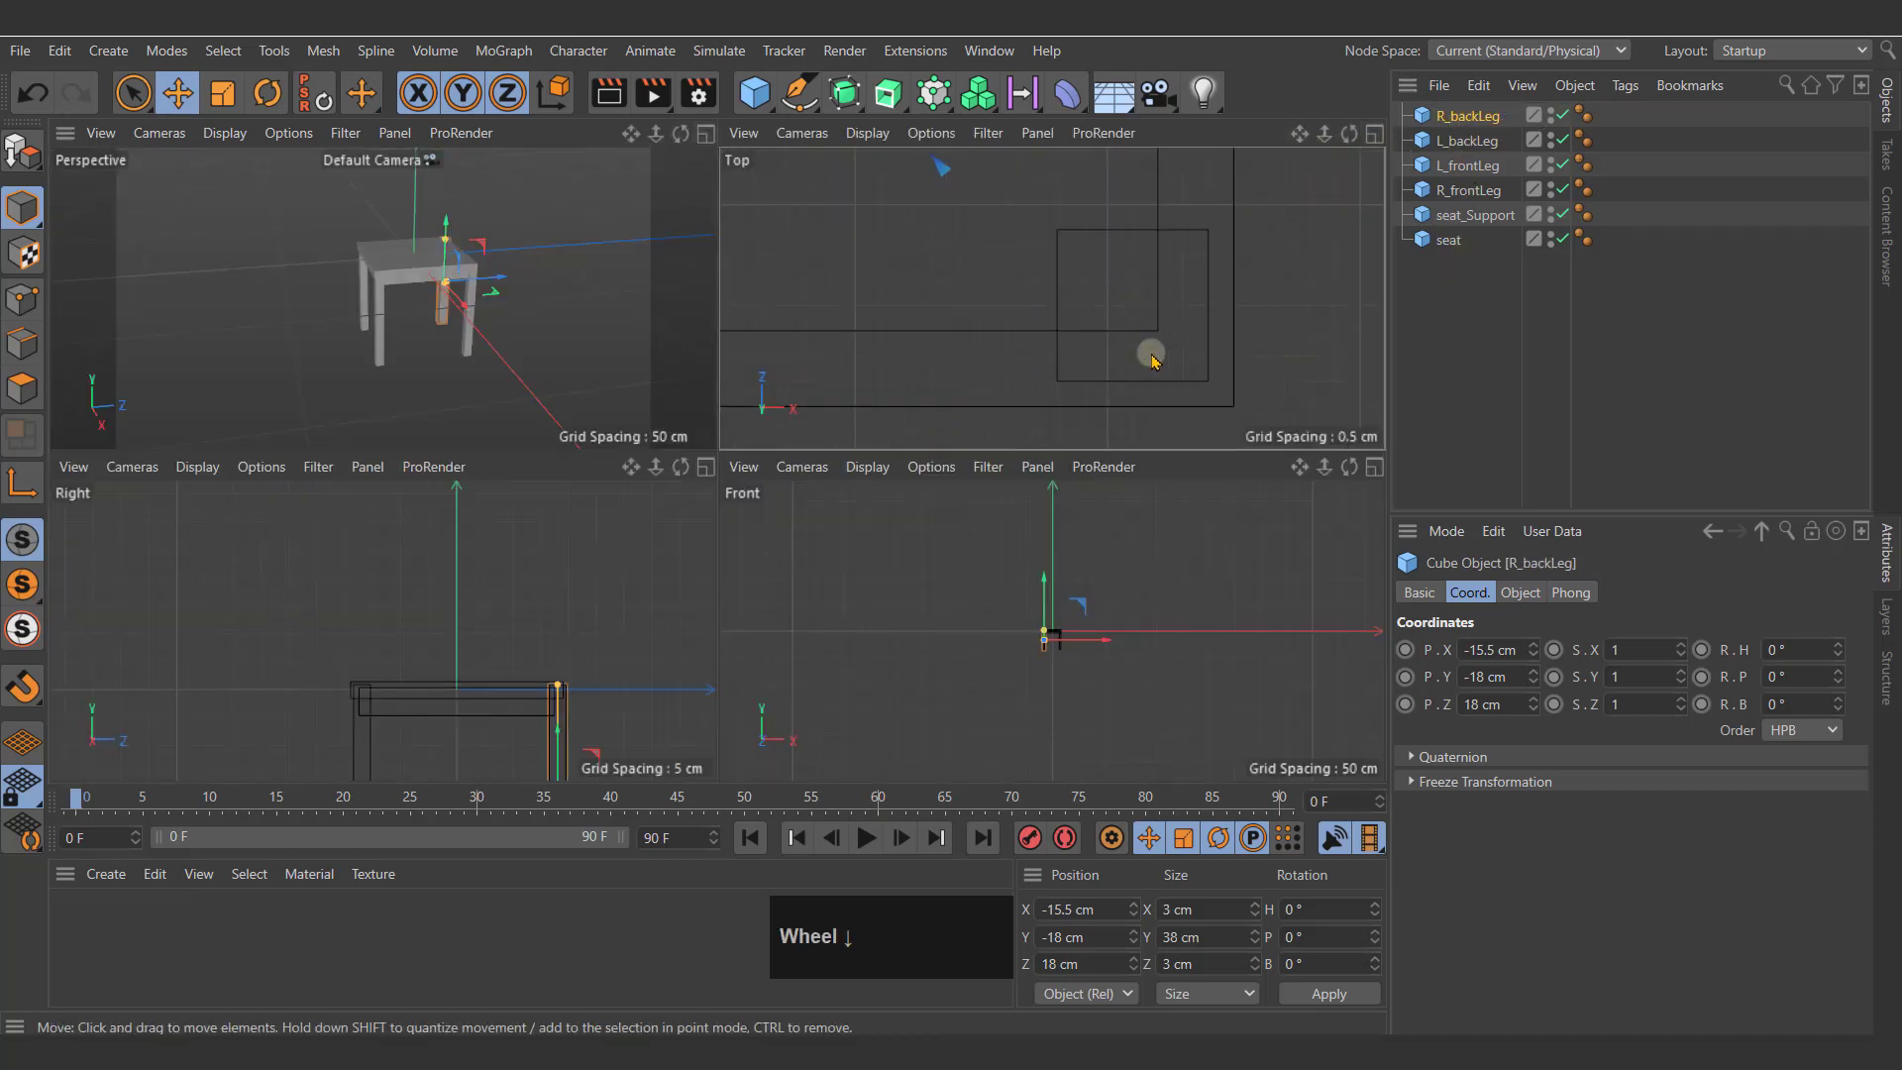
{"action": "middle_click_drag", "start_coordinate": [1051, 297], "coordinate": [950, 524], "text": "alt"}
{"action": "scroll", "coordinate": [1020, 275], "scroll_direction": "up", "scroll_amount": 1}
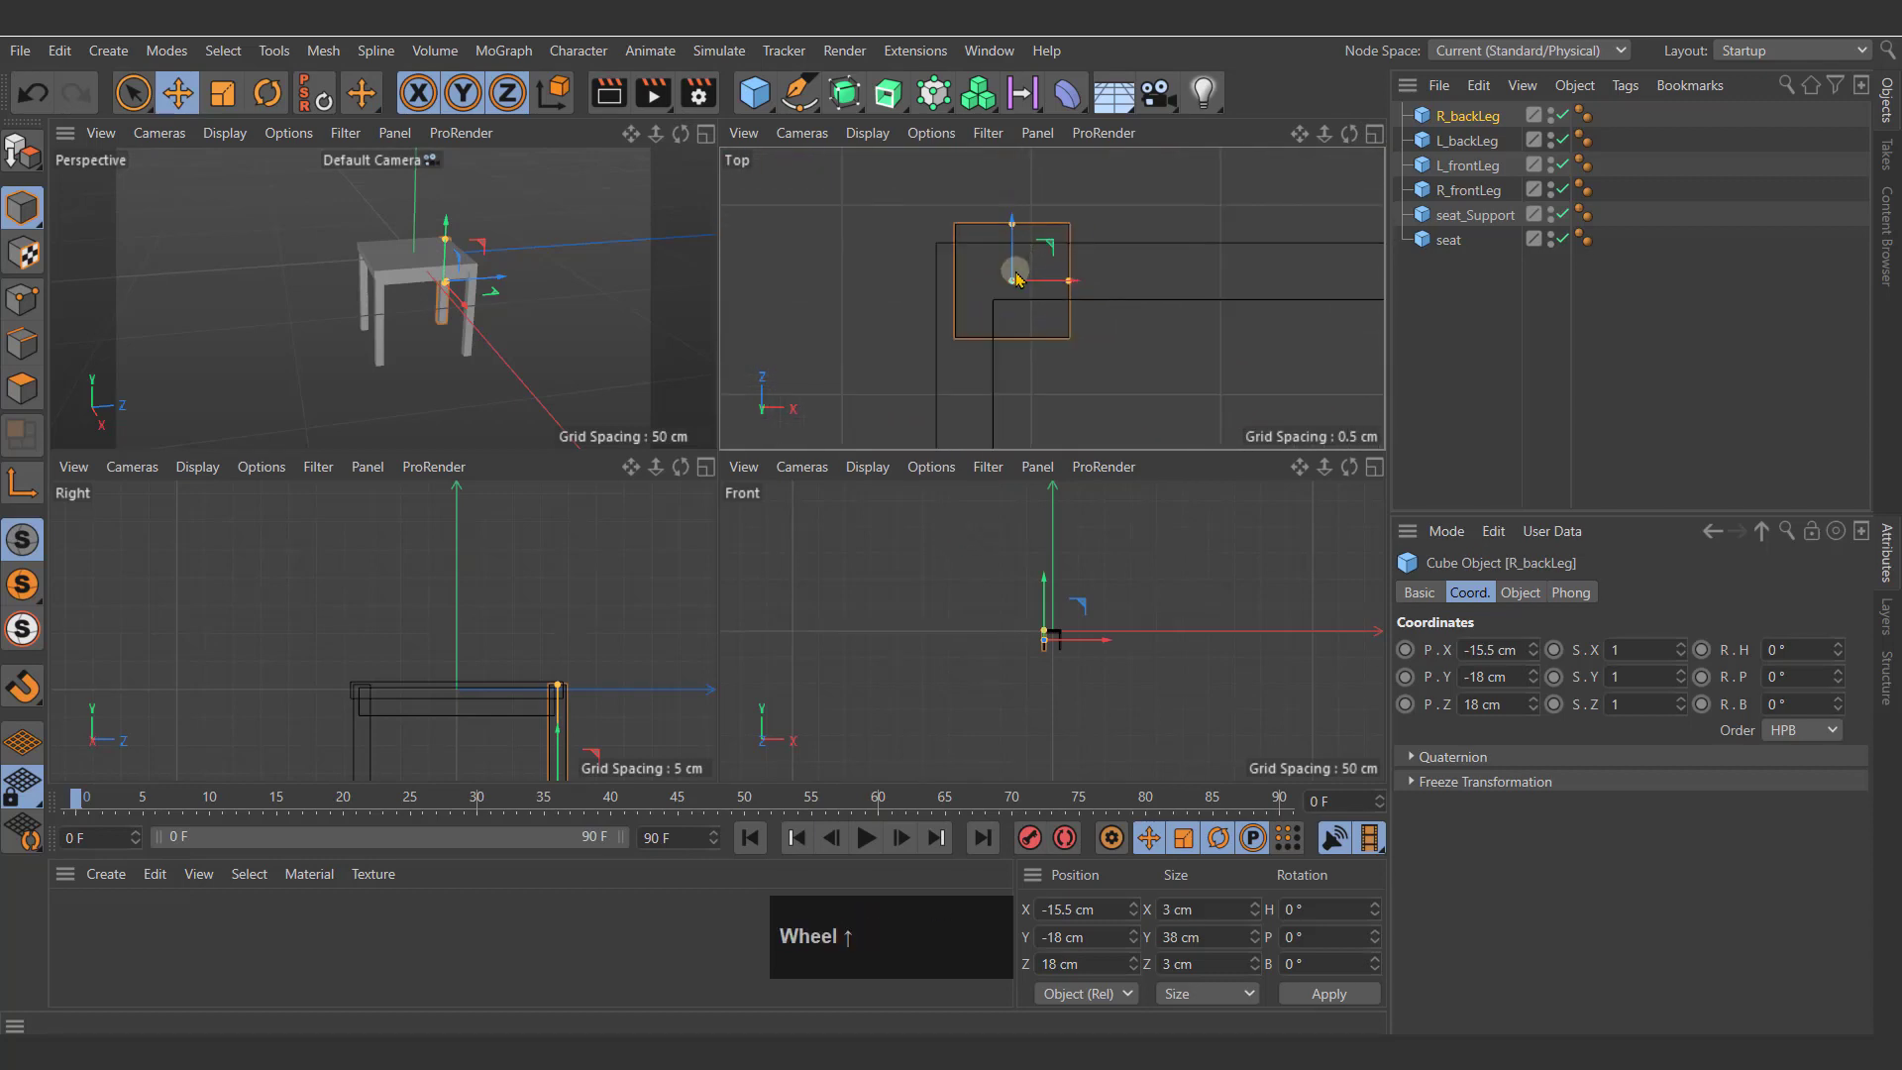
{"action": "left_click_drag", "start_coordinate": [1015, 269], "coordinate": [1005, 322]}
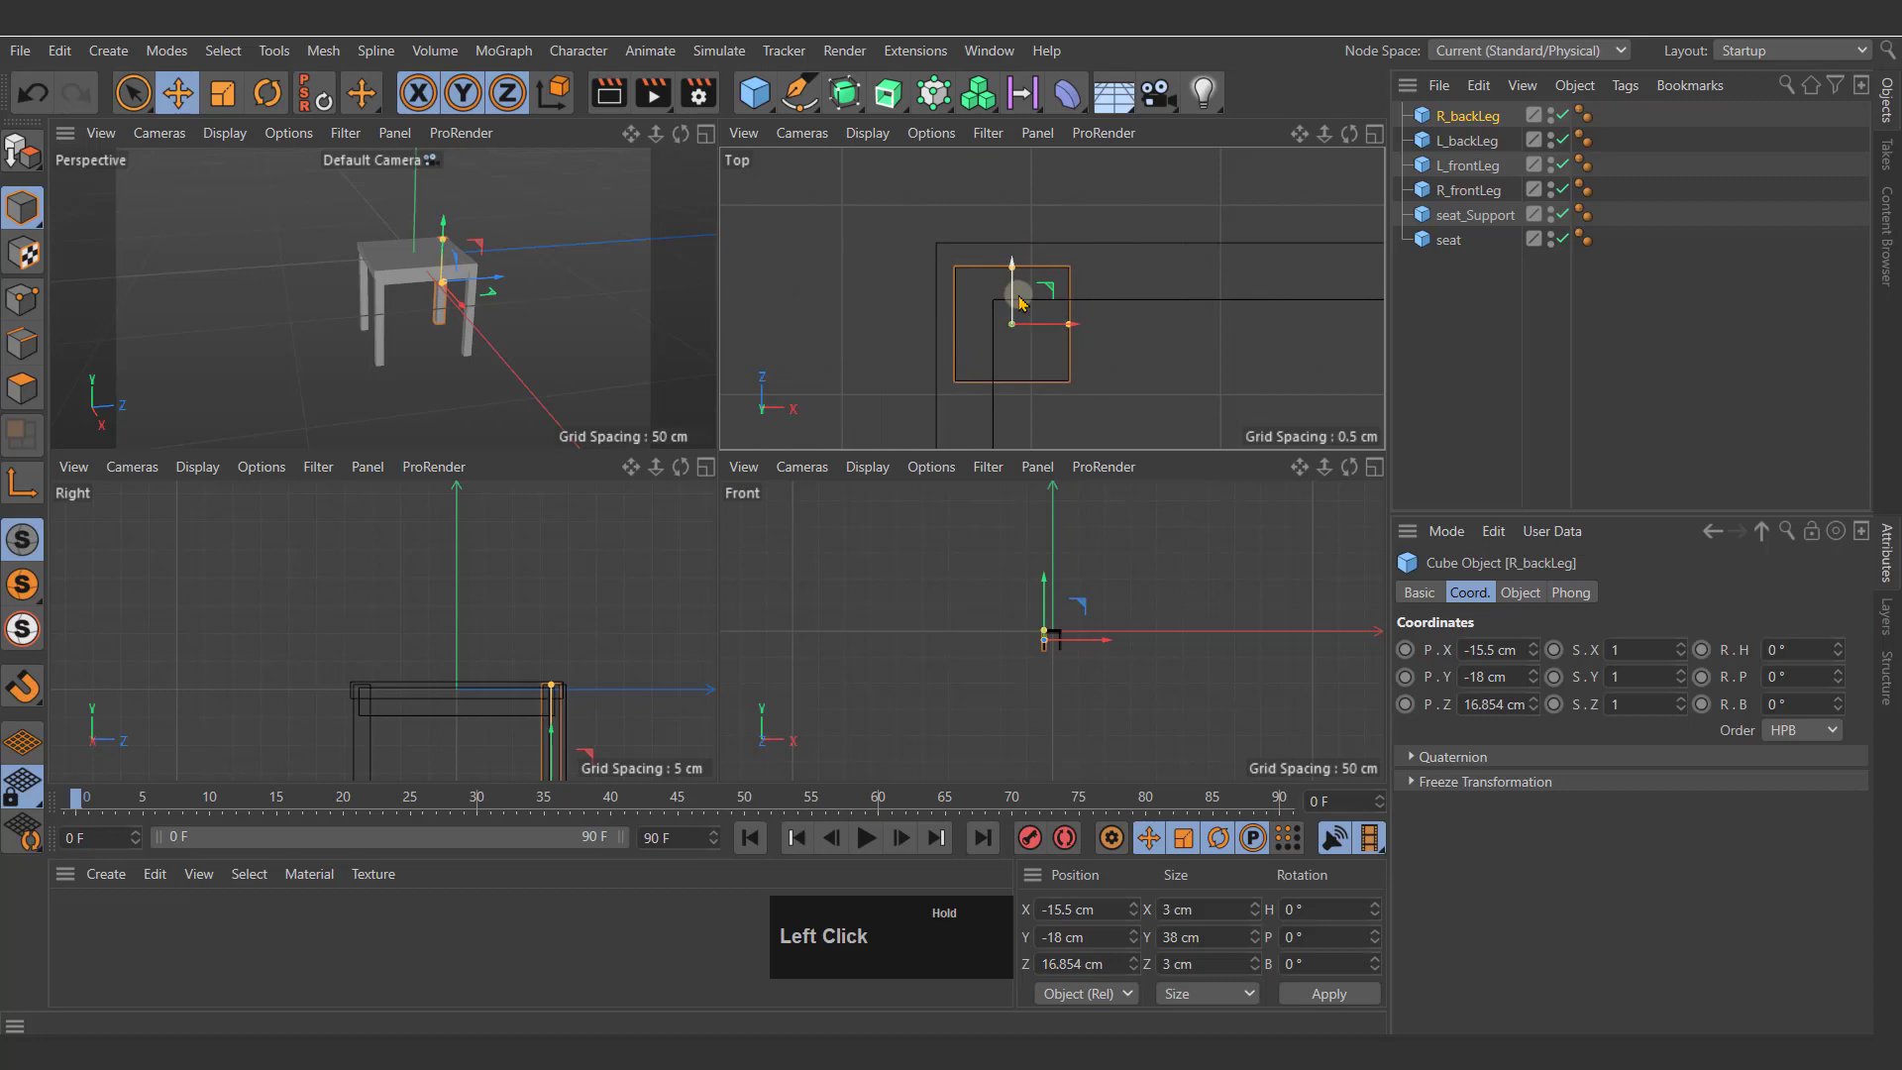
Step: Set R_backLeg's Z position to exactly 17 cm
{"action": "scroll", "coordinate": [1004, 334], "scroll_direction": "up", "scroll_amount": 1}
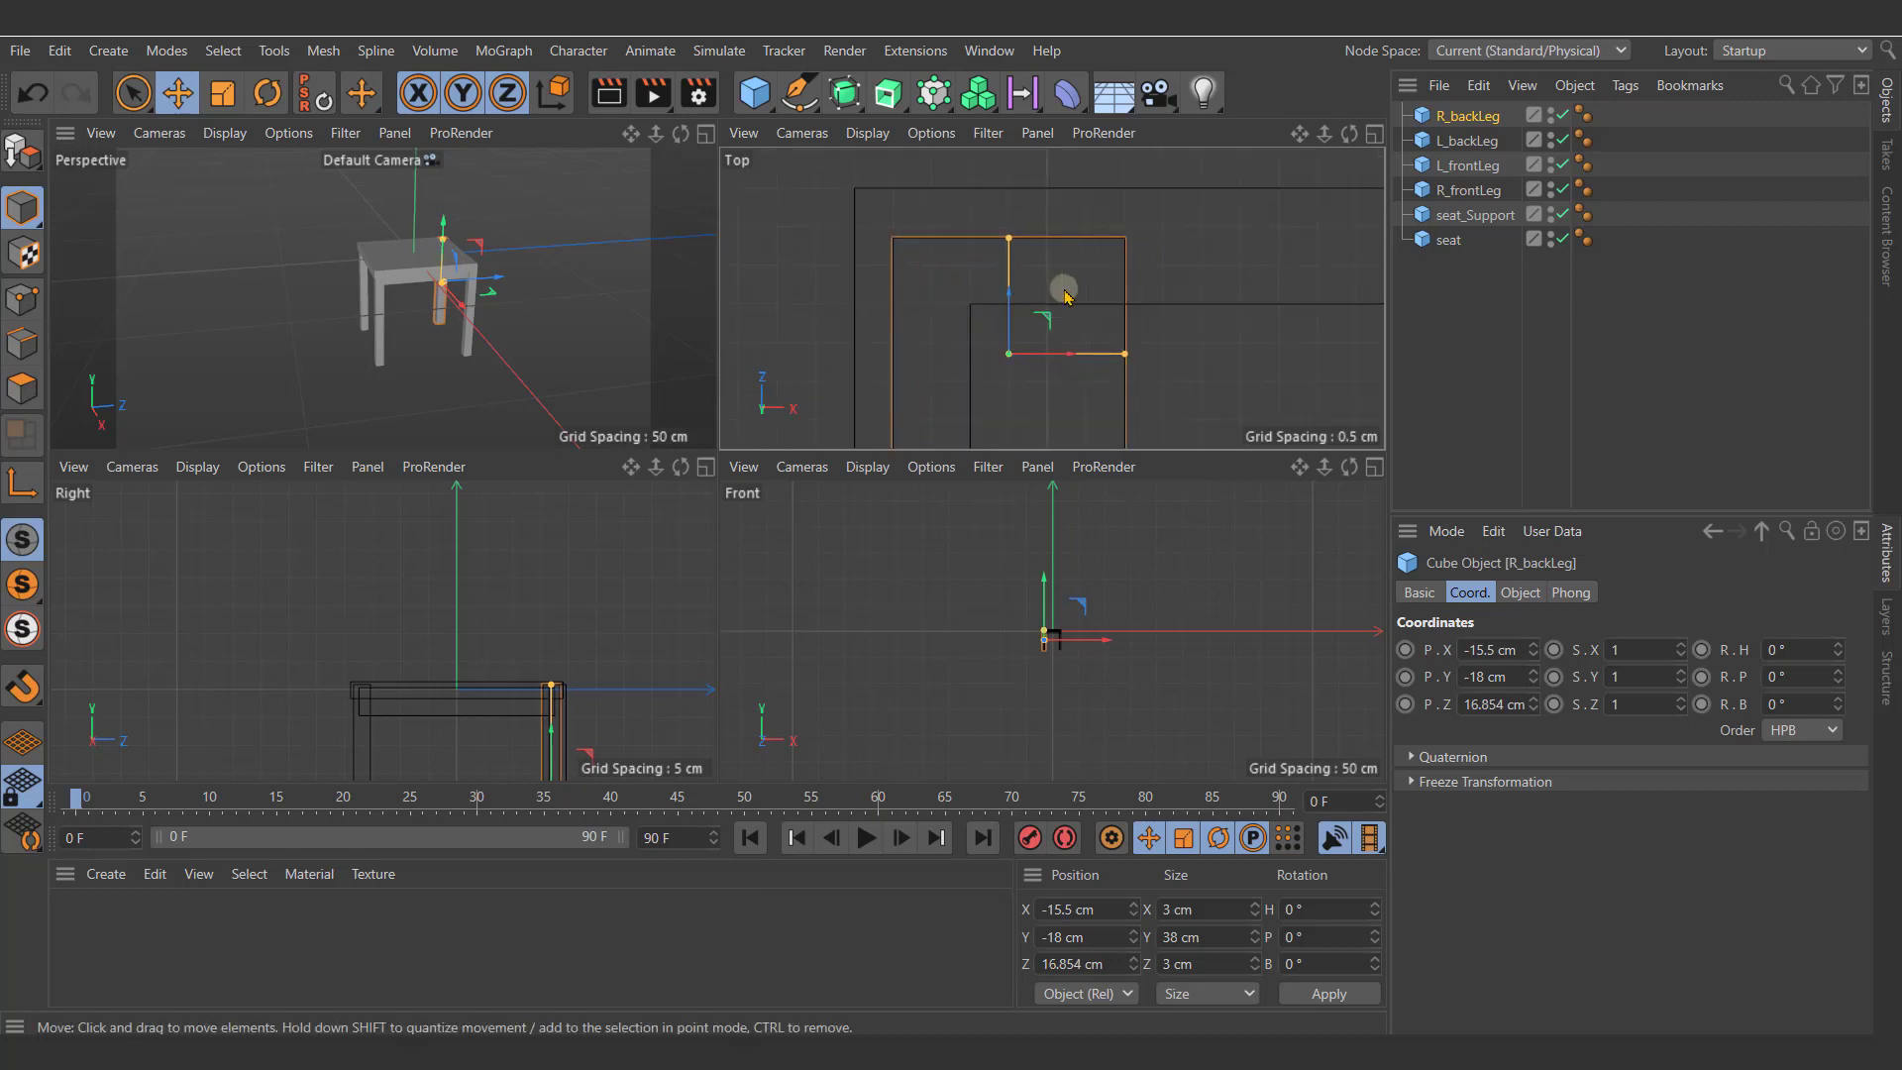
{"action": "left_click", "coordinate": [1486, 705]}
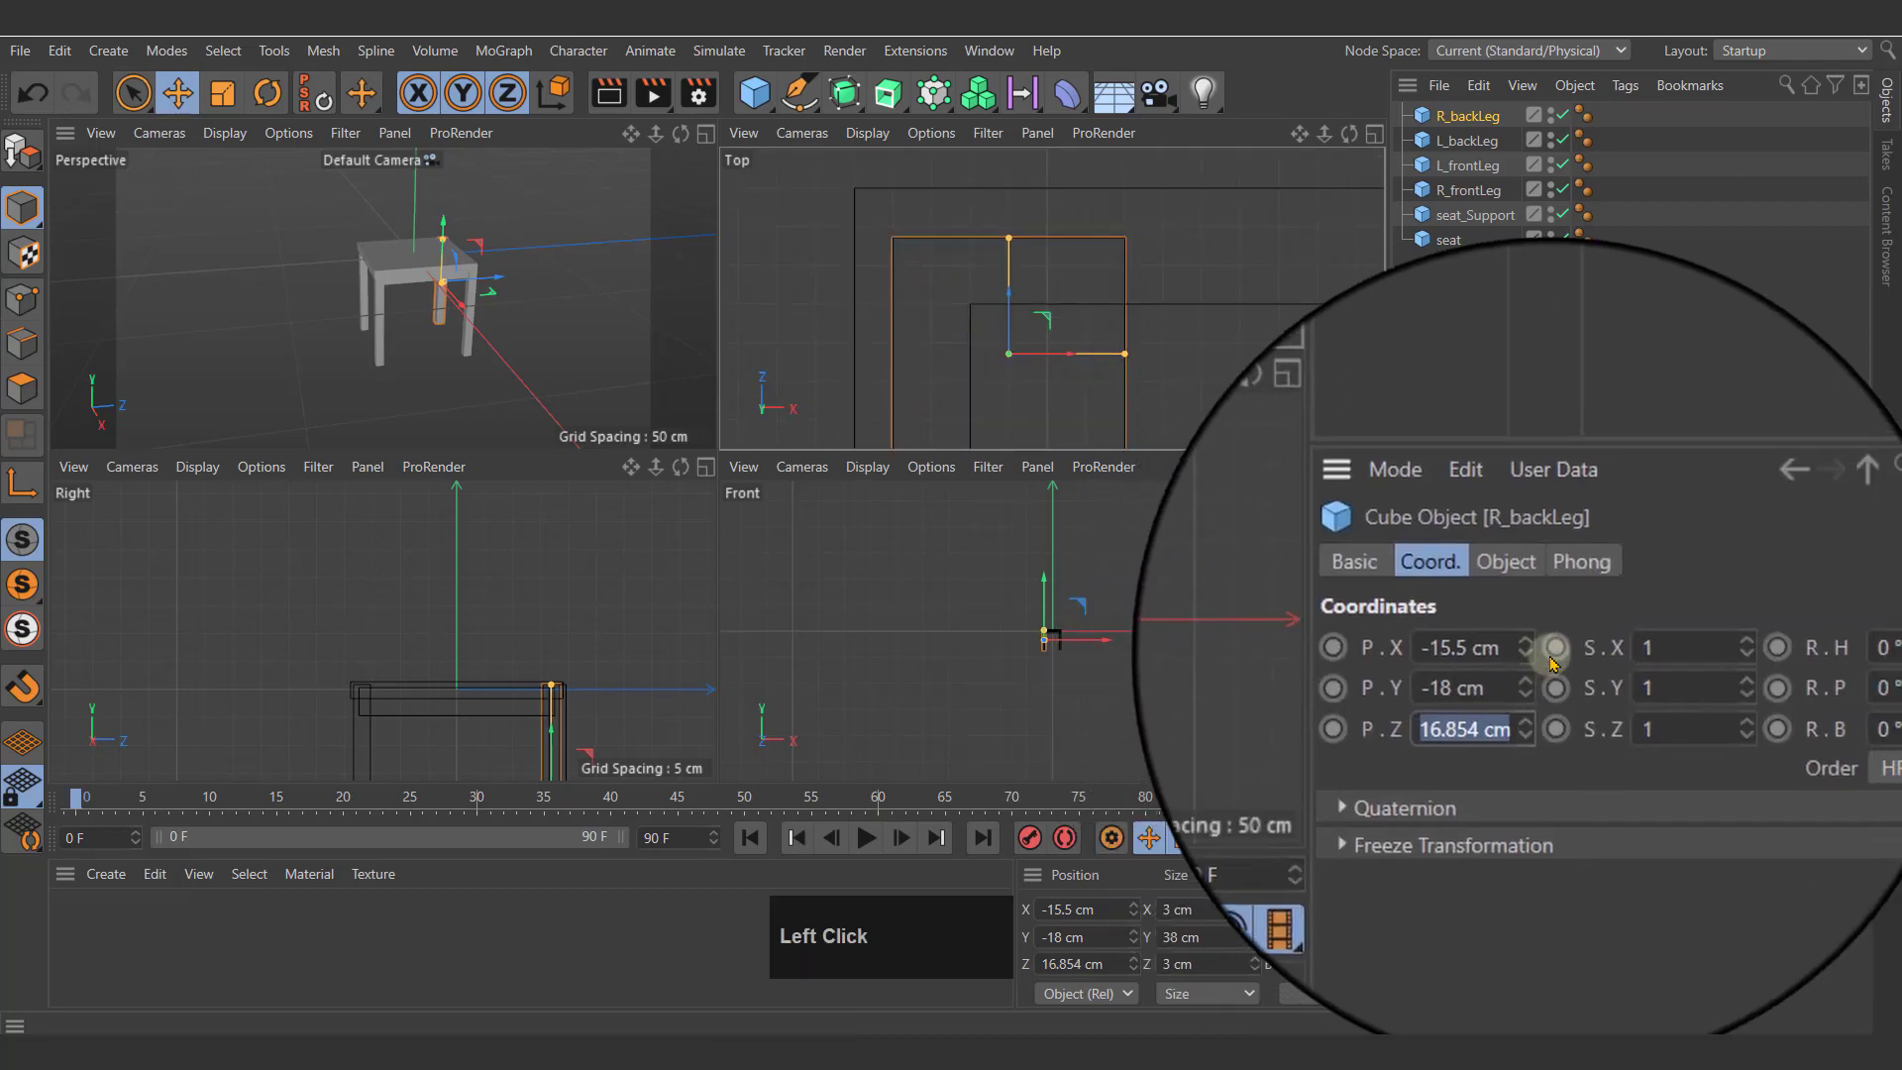
{"action": "type", "text": "17"}
{"action": "key", "text": "Return"}
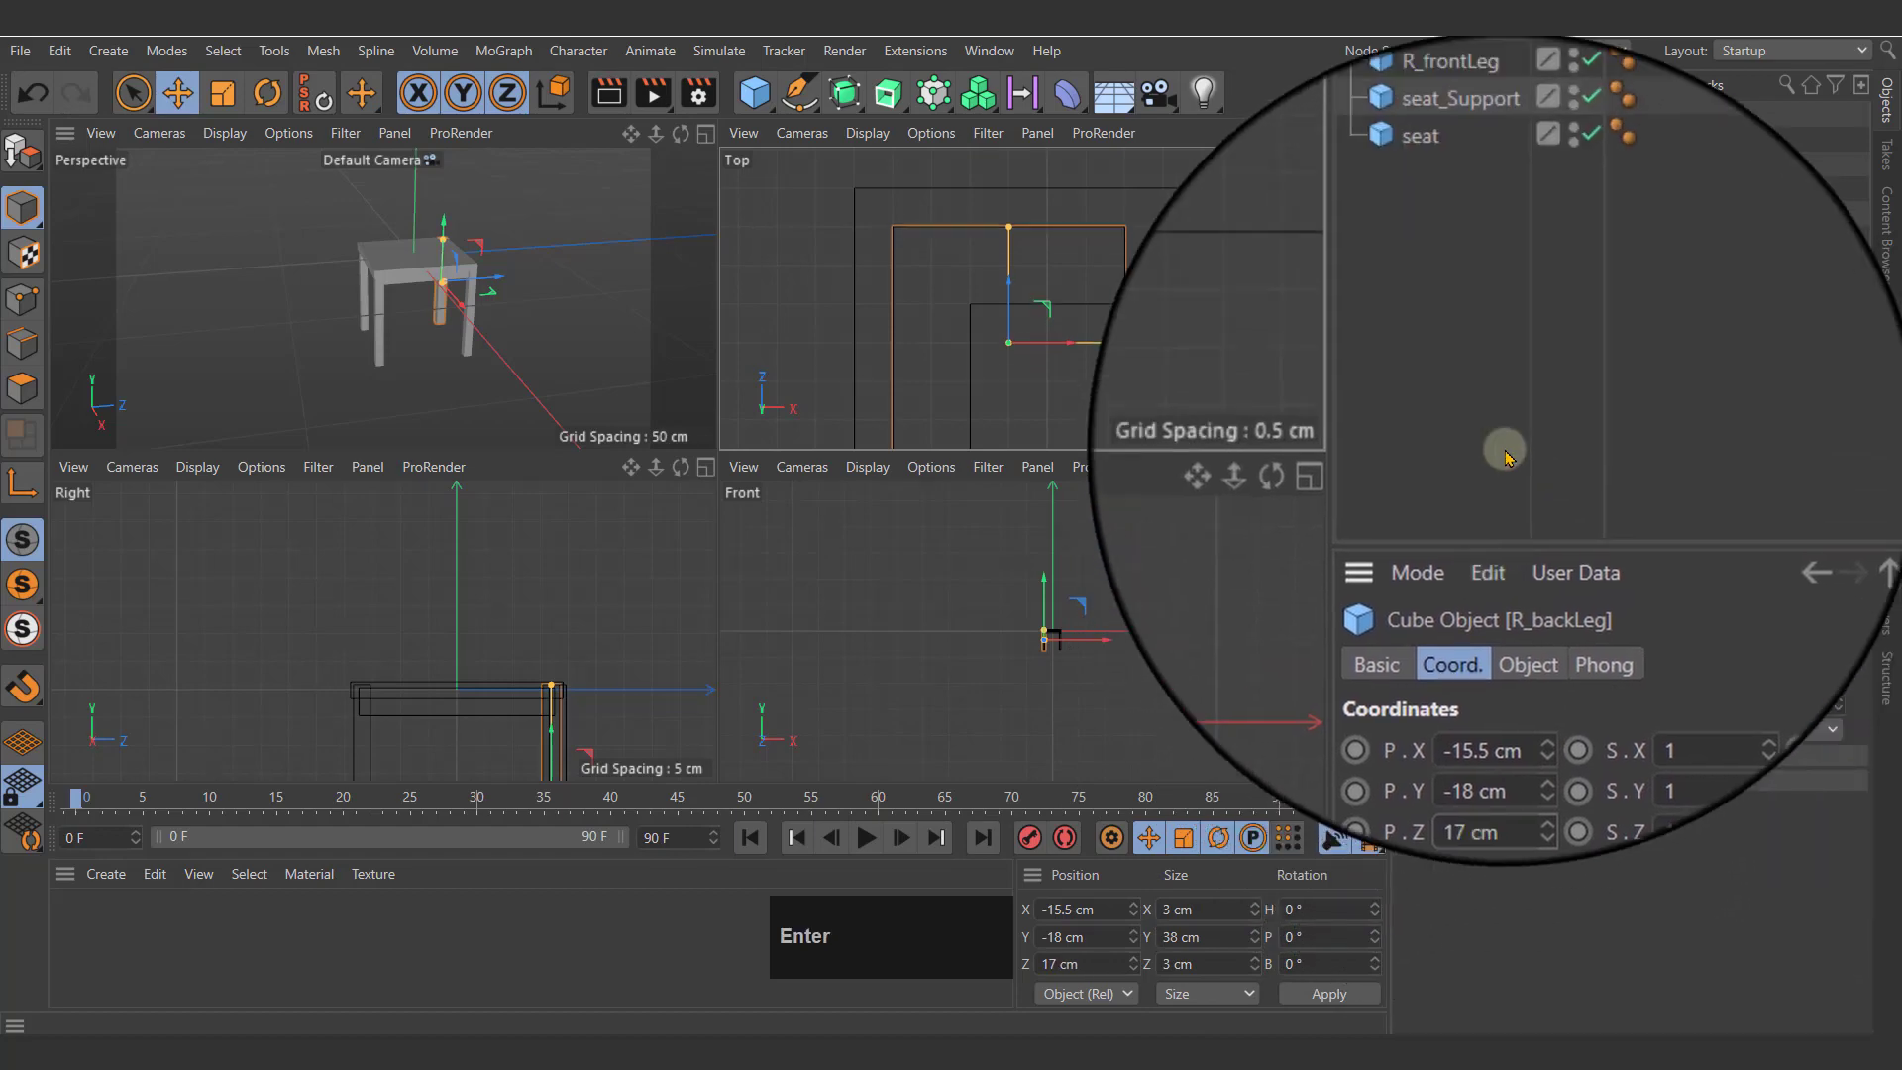
Step: Set L_backLeg's Z position to 17 cm to align it with the other back leg
{"action": "left_click", "coordinate": [1466, 139]}
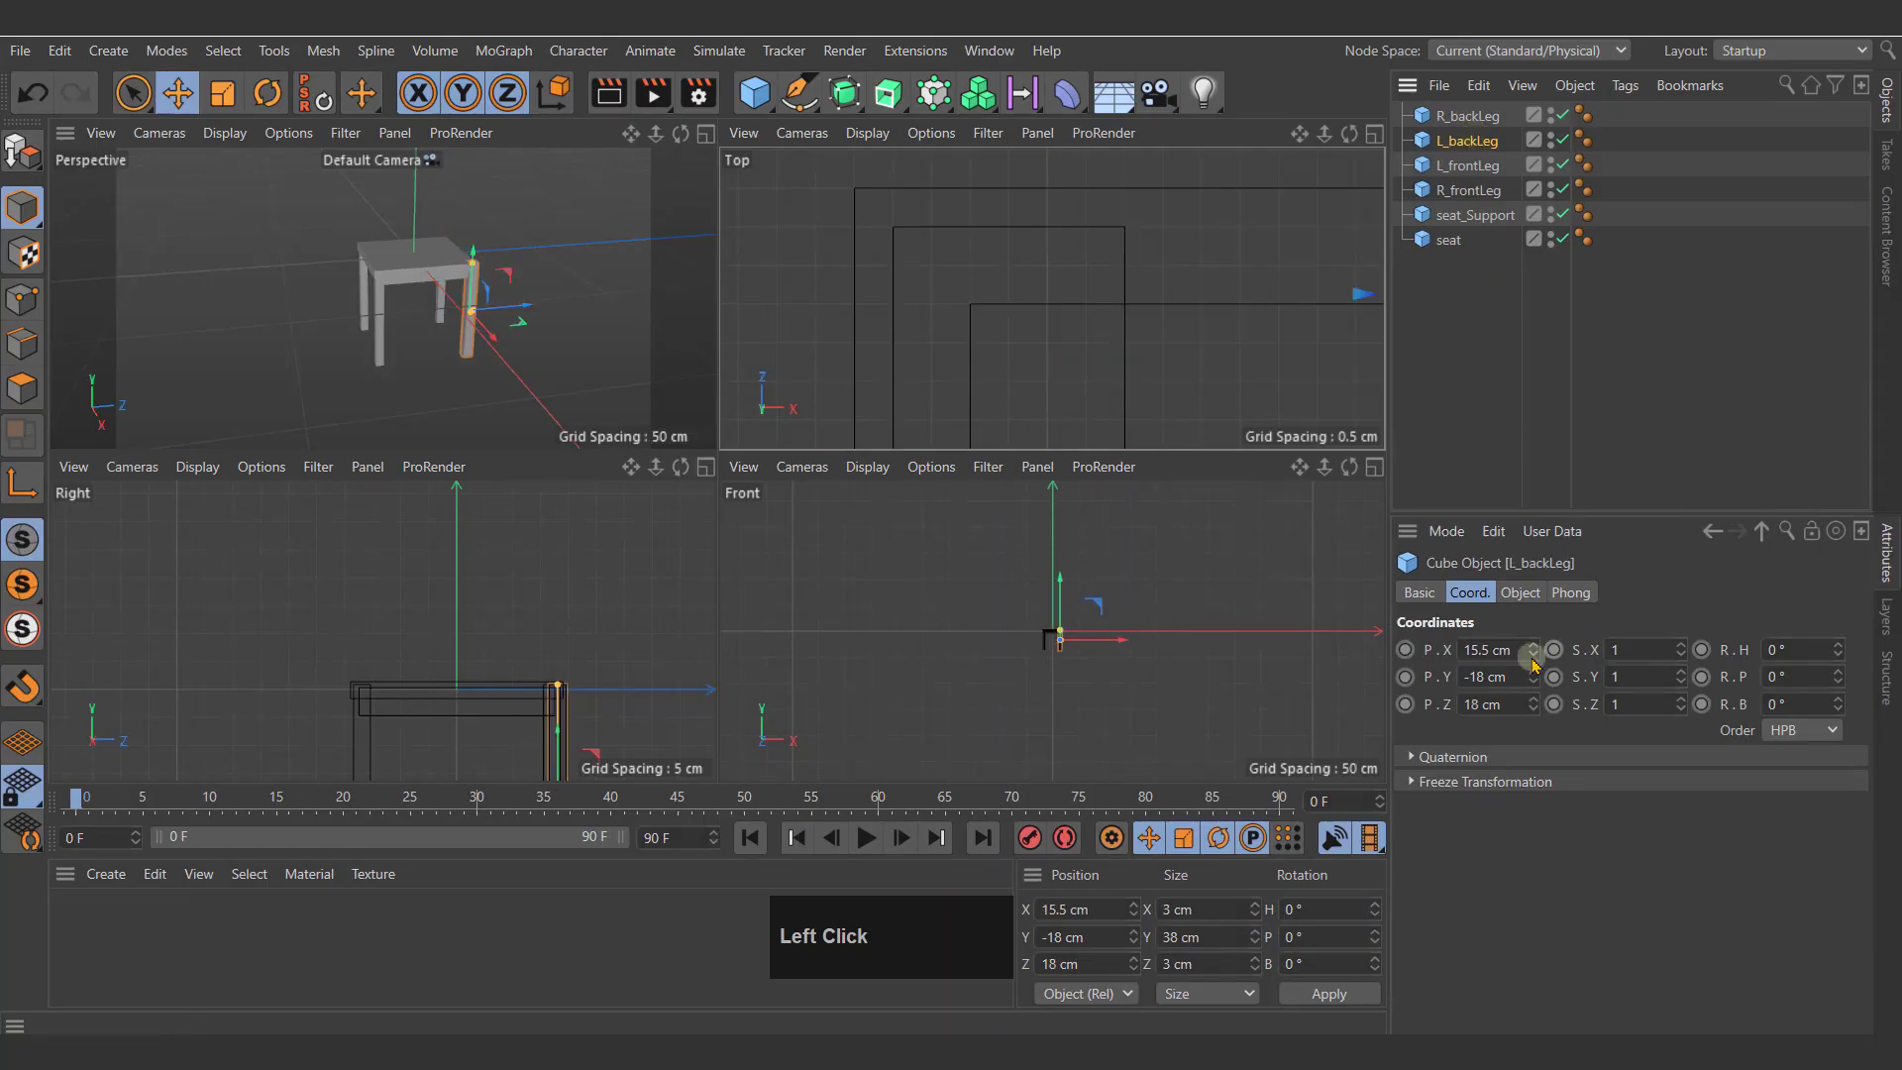
{"action": "left_click", "coordinate": [1486, 116]}
{"action": "left_click", "coordinate": [1486, 145]}
{"action": "scroll", "coordinate": [1040, 281], "scroll_direction": "down", "scroll_amount": 3}
{"action": "middle_click_drag", "start_coordinate": [1040, 281], "coordinate": [832, 248], "text": "alt"}
{"action": "left_click", "coordinate": [1486, 703]}
{"action": "type", "text": "17"}
{"action": "key", "text": "Return"}
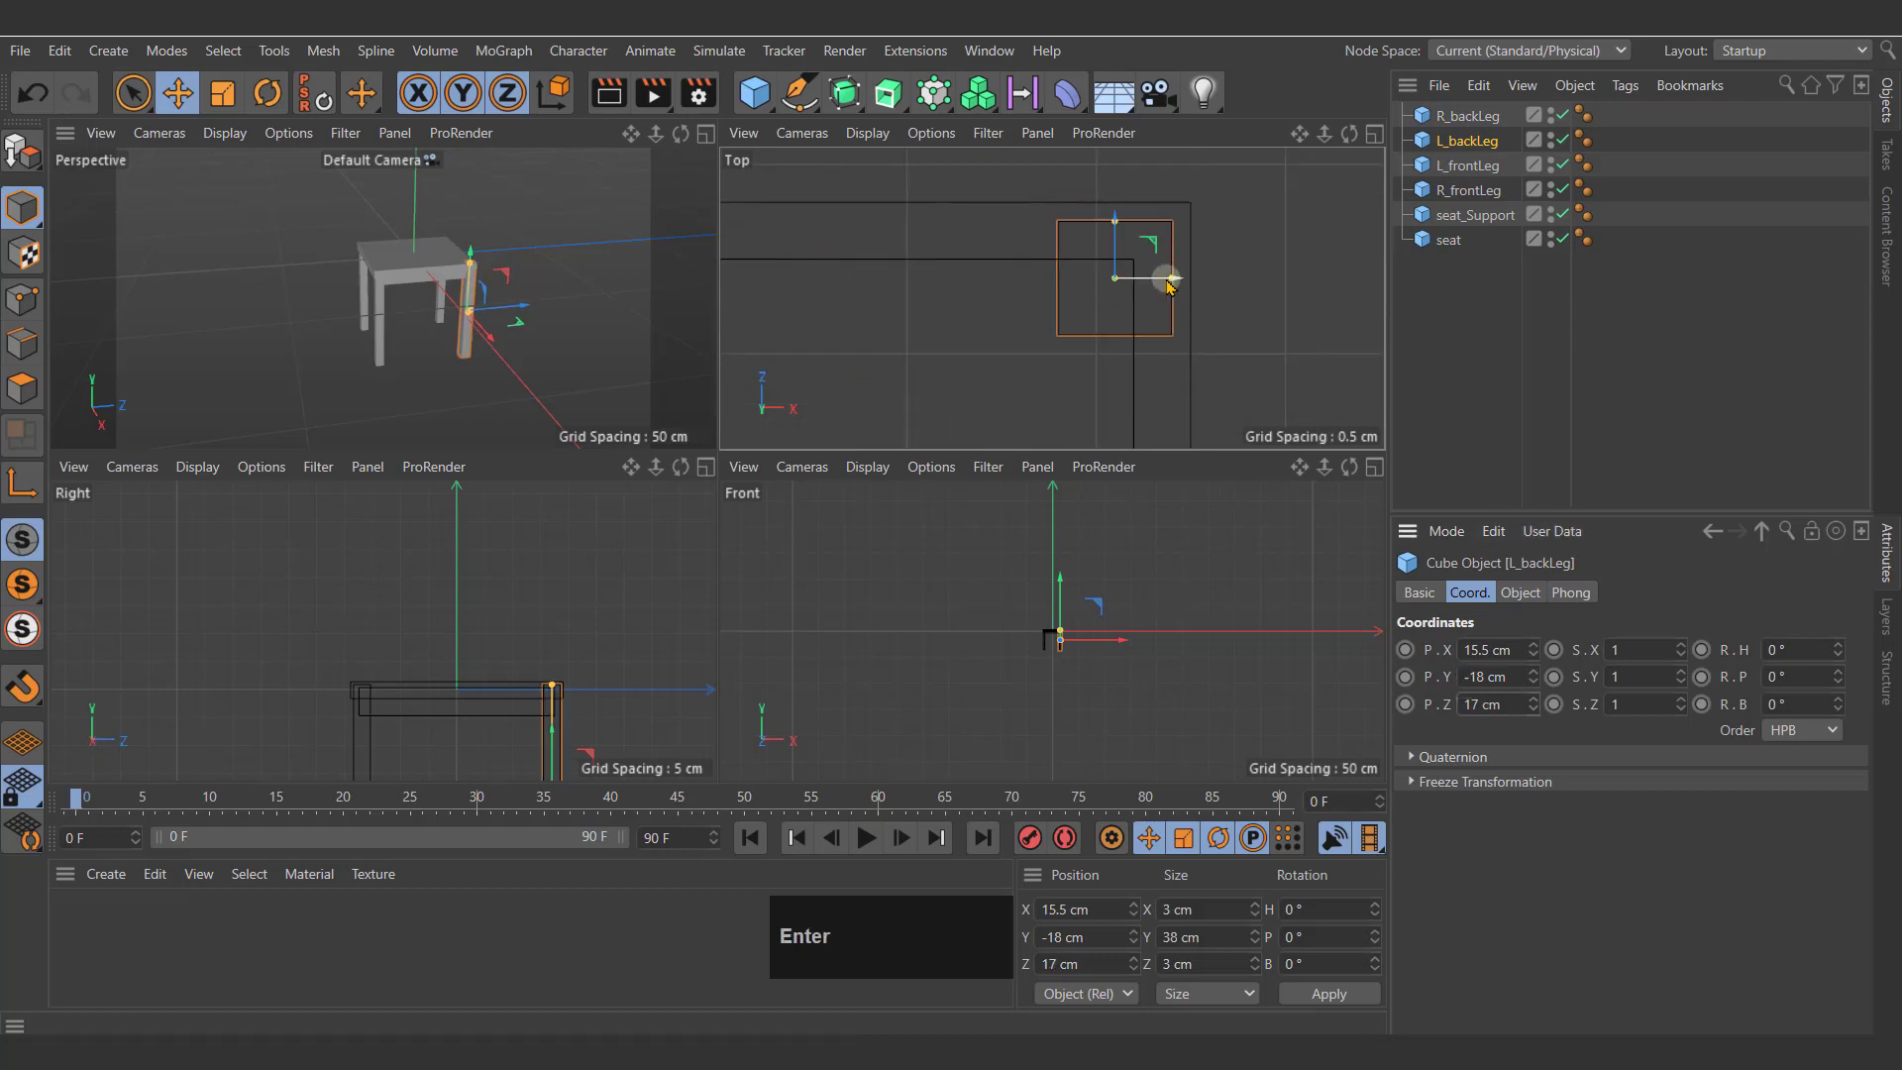
Step: Deselect everything and render the perspective view from below the seat to inspect all four legs
{"action": "scroll", "coordinate": [1129, 248], "scroll_direction": "up", "scroll_amount": 4}
{"action": "scroll", "coordinate": [1142, 277], "scroll_direction": "down", "scroll_amount": 7}
{"action": "middle_click_drag", "start_coordinate": [1050, 268], "coordinate": [1240, 250], "text": "alt"}
{"action": "left_click", "coordinate": [705, 134]}
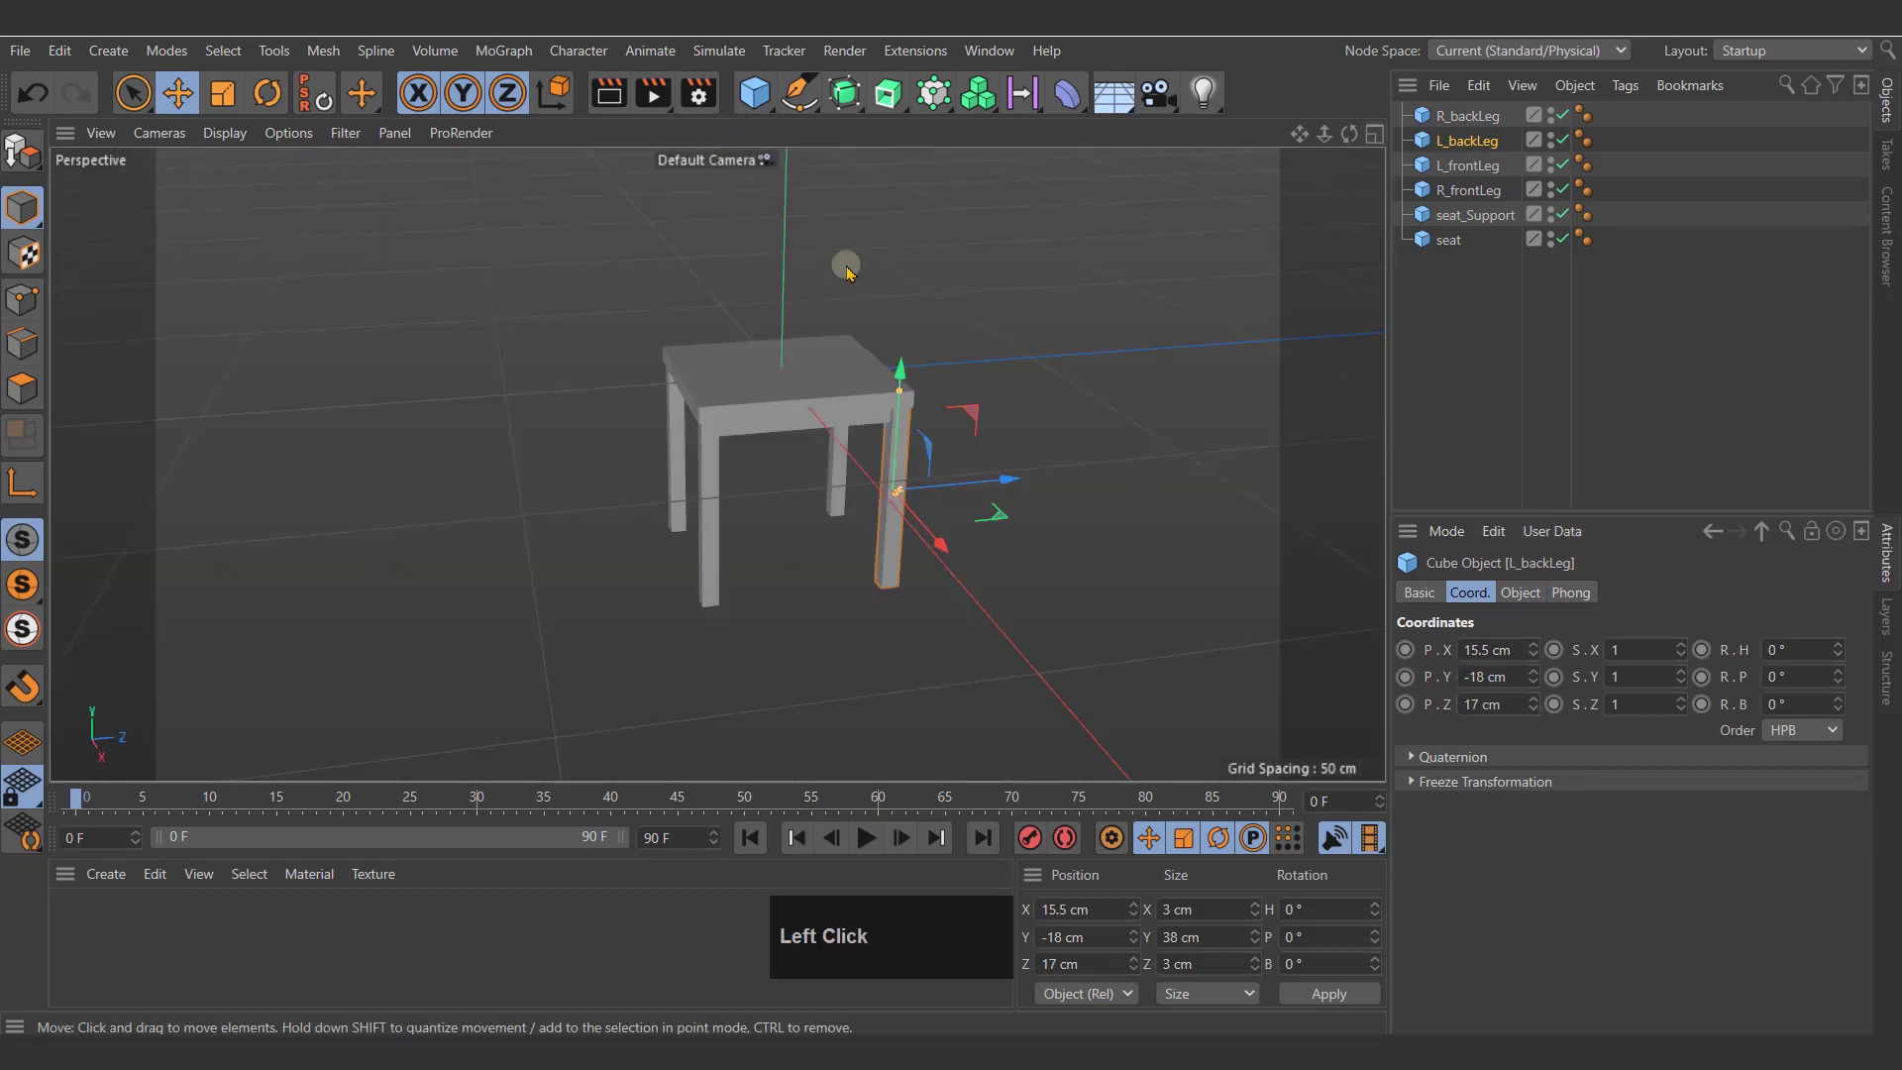
{"action": "left_click", "coordinate": [847, 272]}
{"action": "left_click_drag", "start_coordinate": [847, 273], "coordinate": [552, 259], "text": "alt"}
{"action": "key", "text": "ctrl+r"}
{"action": "left_click", "coordinate": [866, 331]}
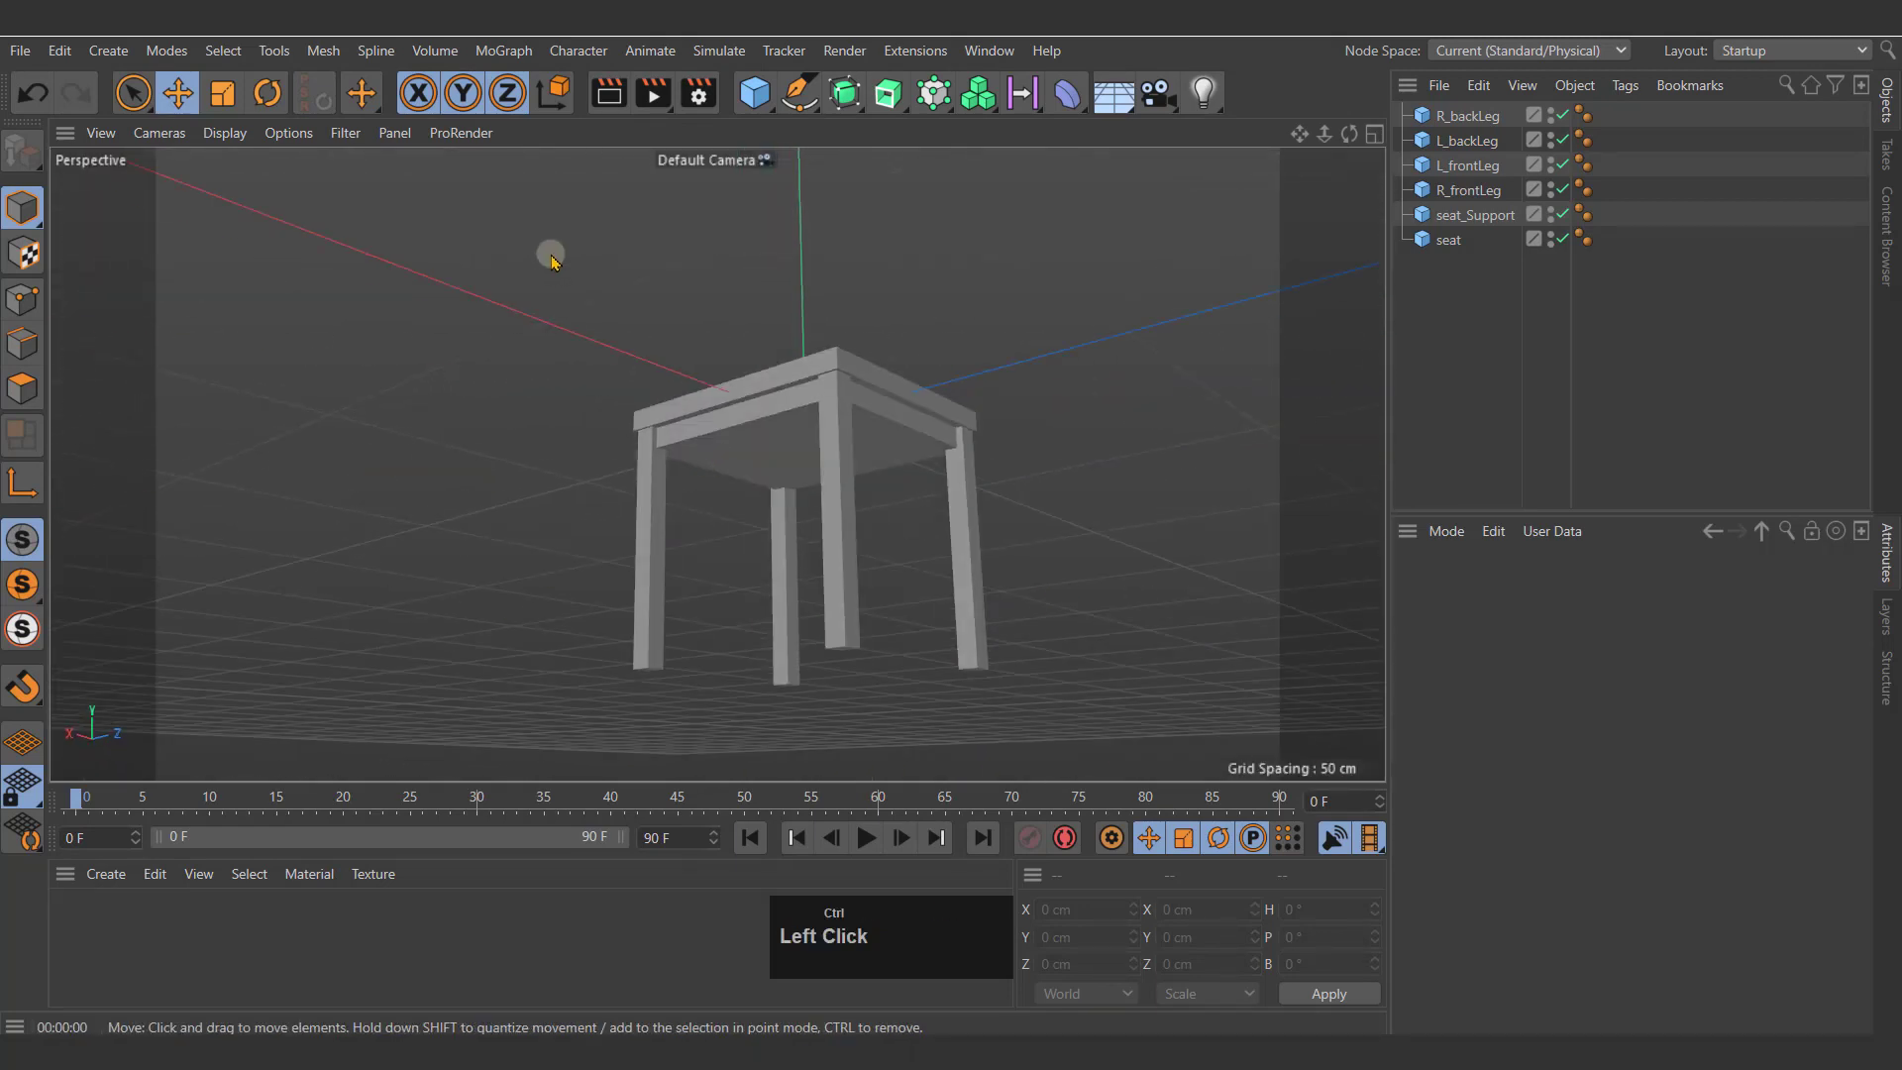
{"action": "key", "text": "ctrl+r"}
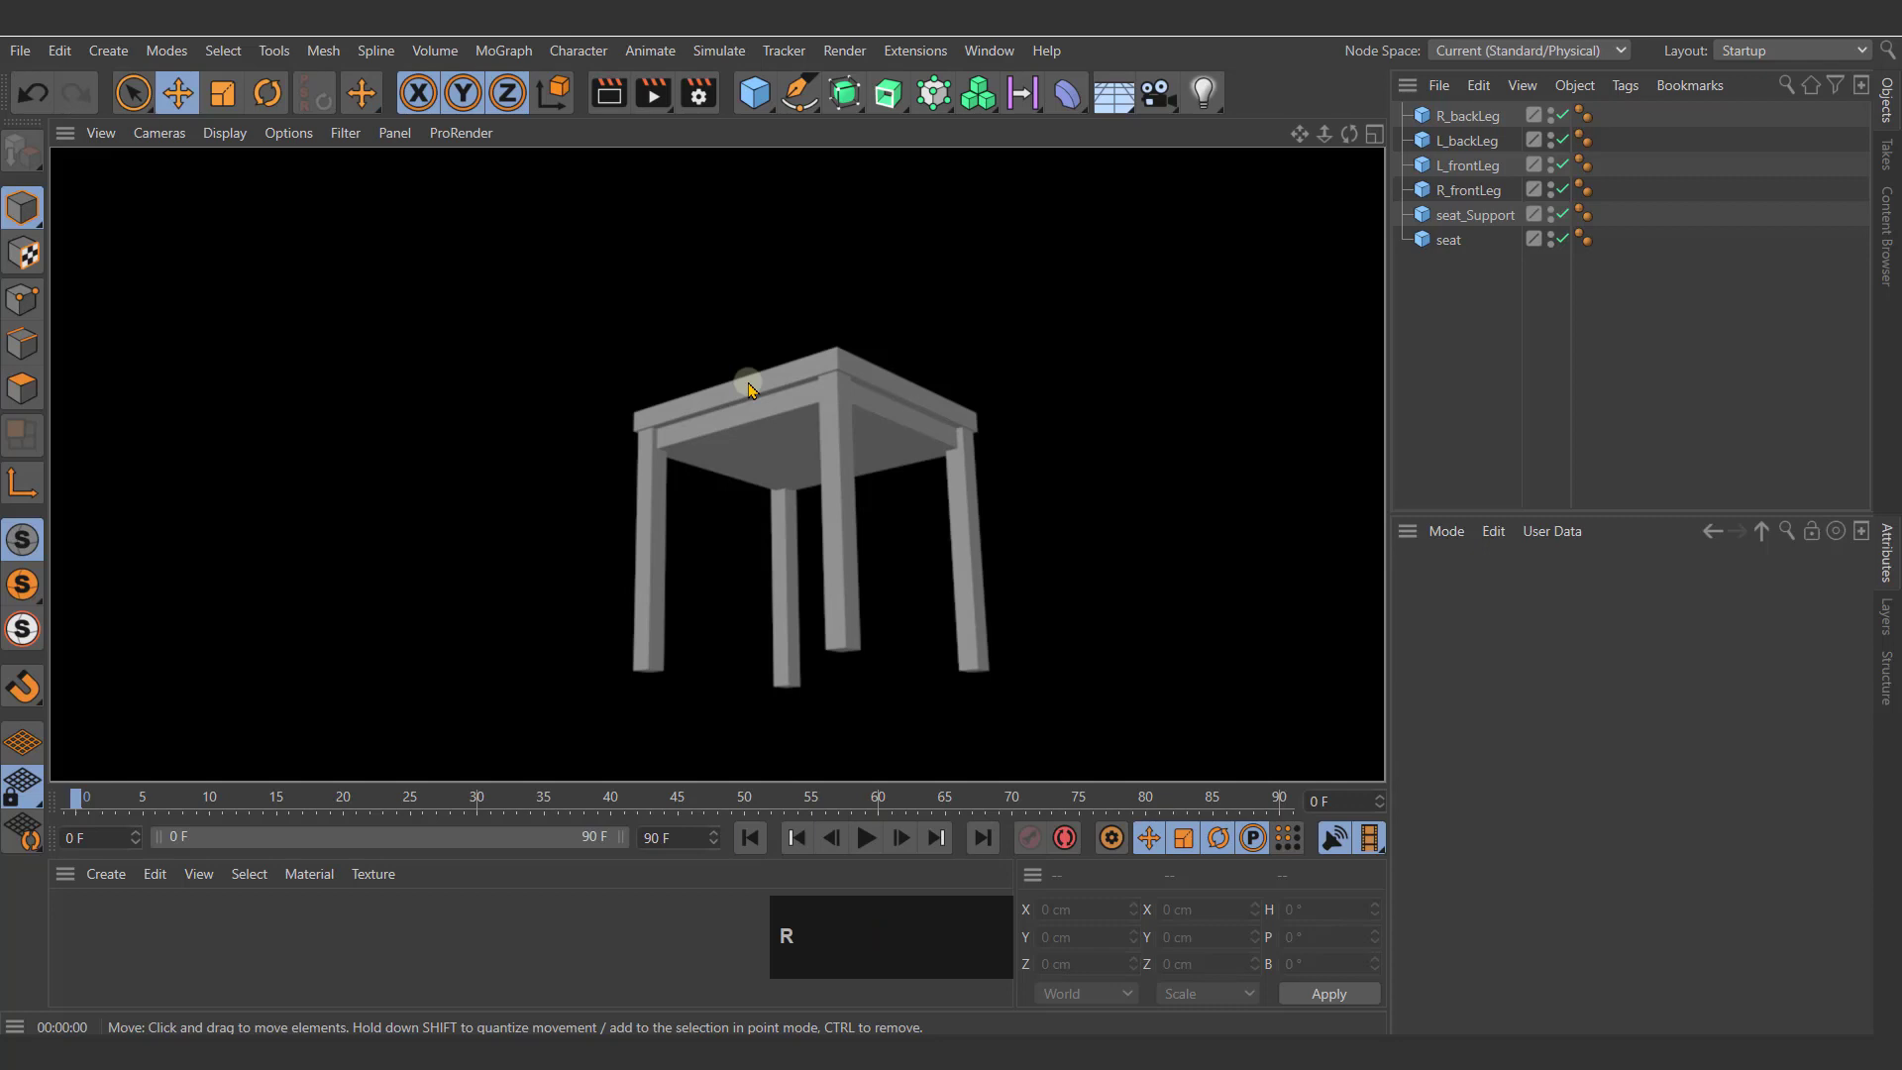
{"action": "left_click_drag", "start_coordinate": [723, 309], "coordinate": [1050, 472], "text": "alt"}
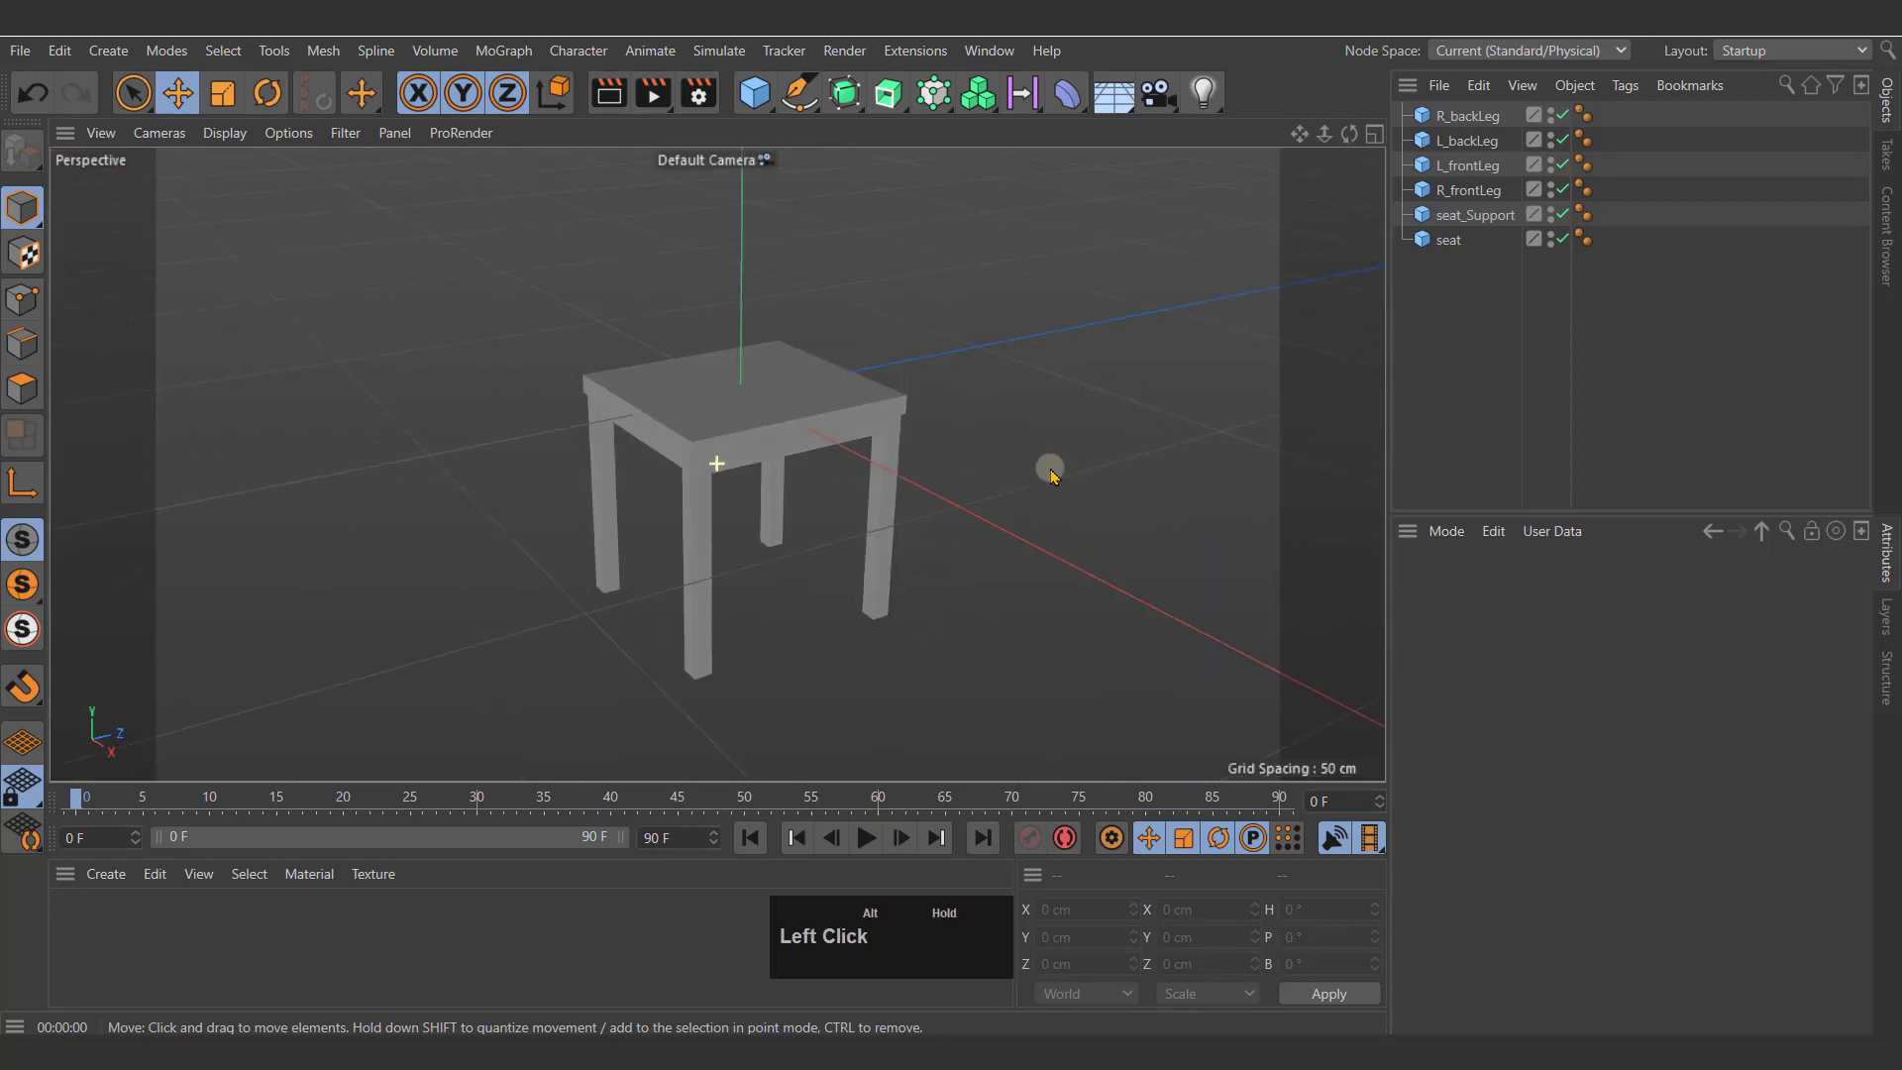
Step: Set the Y size of R_backLeg and L_backLeg together to 82 cm so they also form the backrest posts
{"action": "left_click", "coordinate": [1473, 142]}
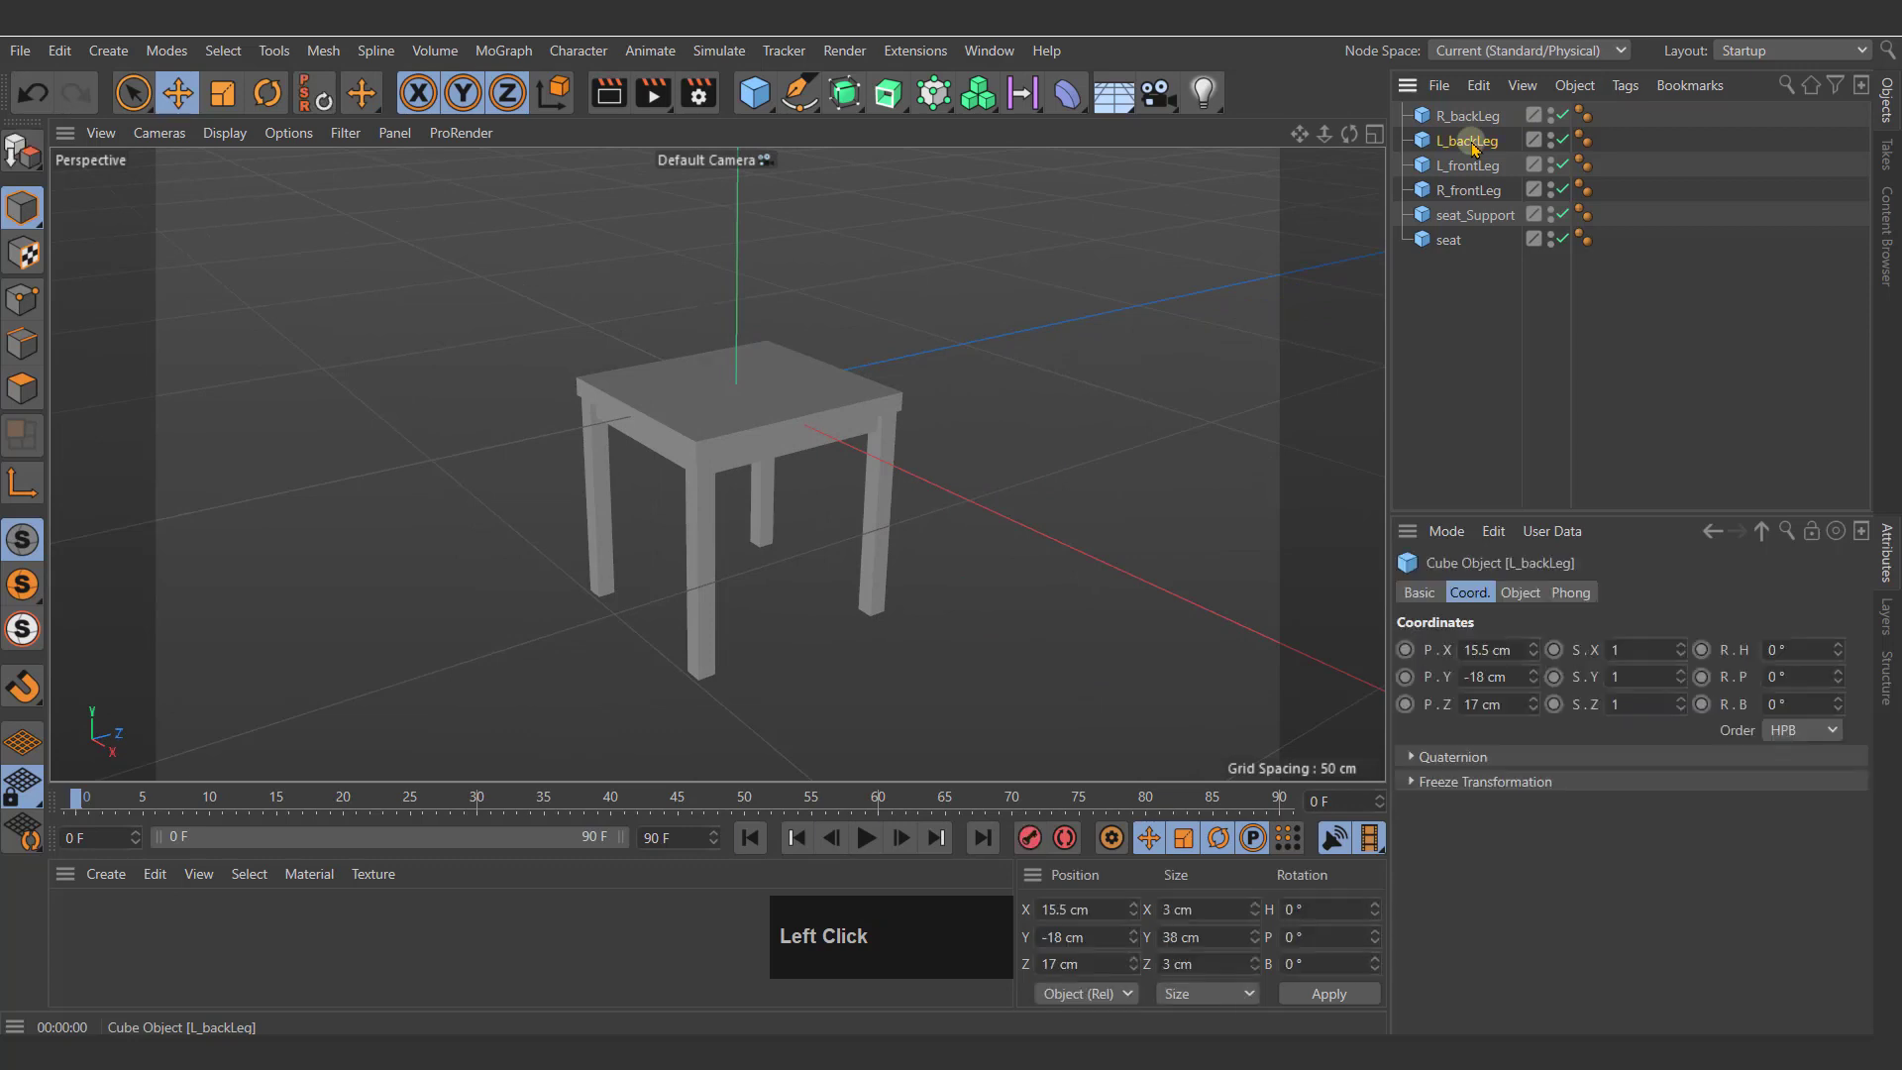
{"action": "left_click", "coordinate": [1468, 116], "text": "ctrl"}
{"action": "left_click", "coordinate": [1520, 593]}
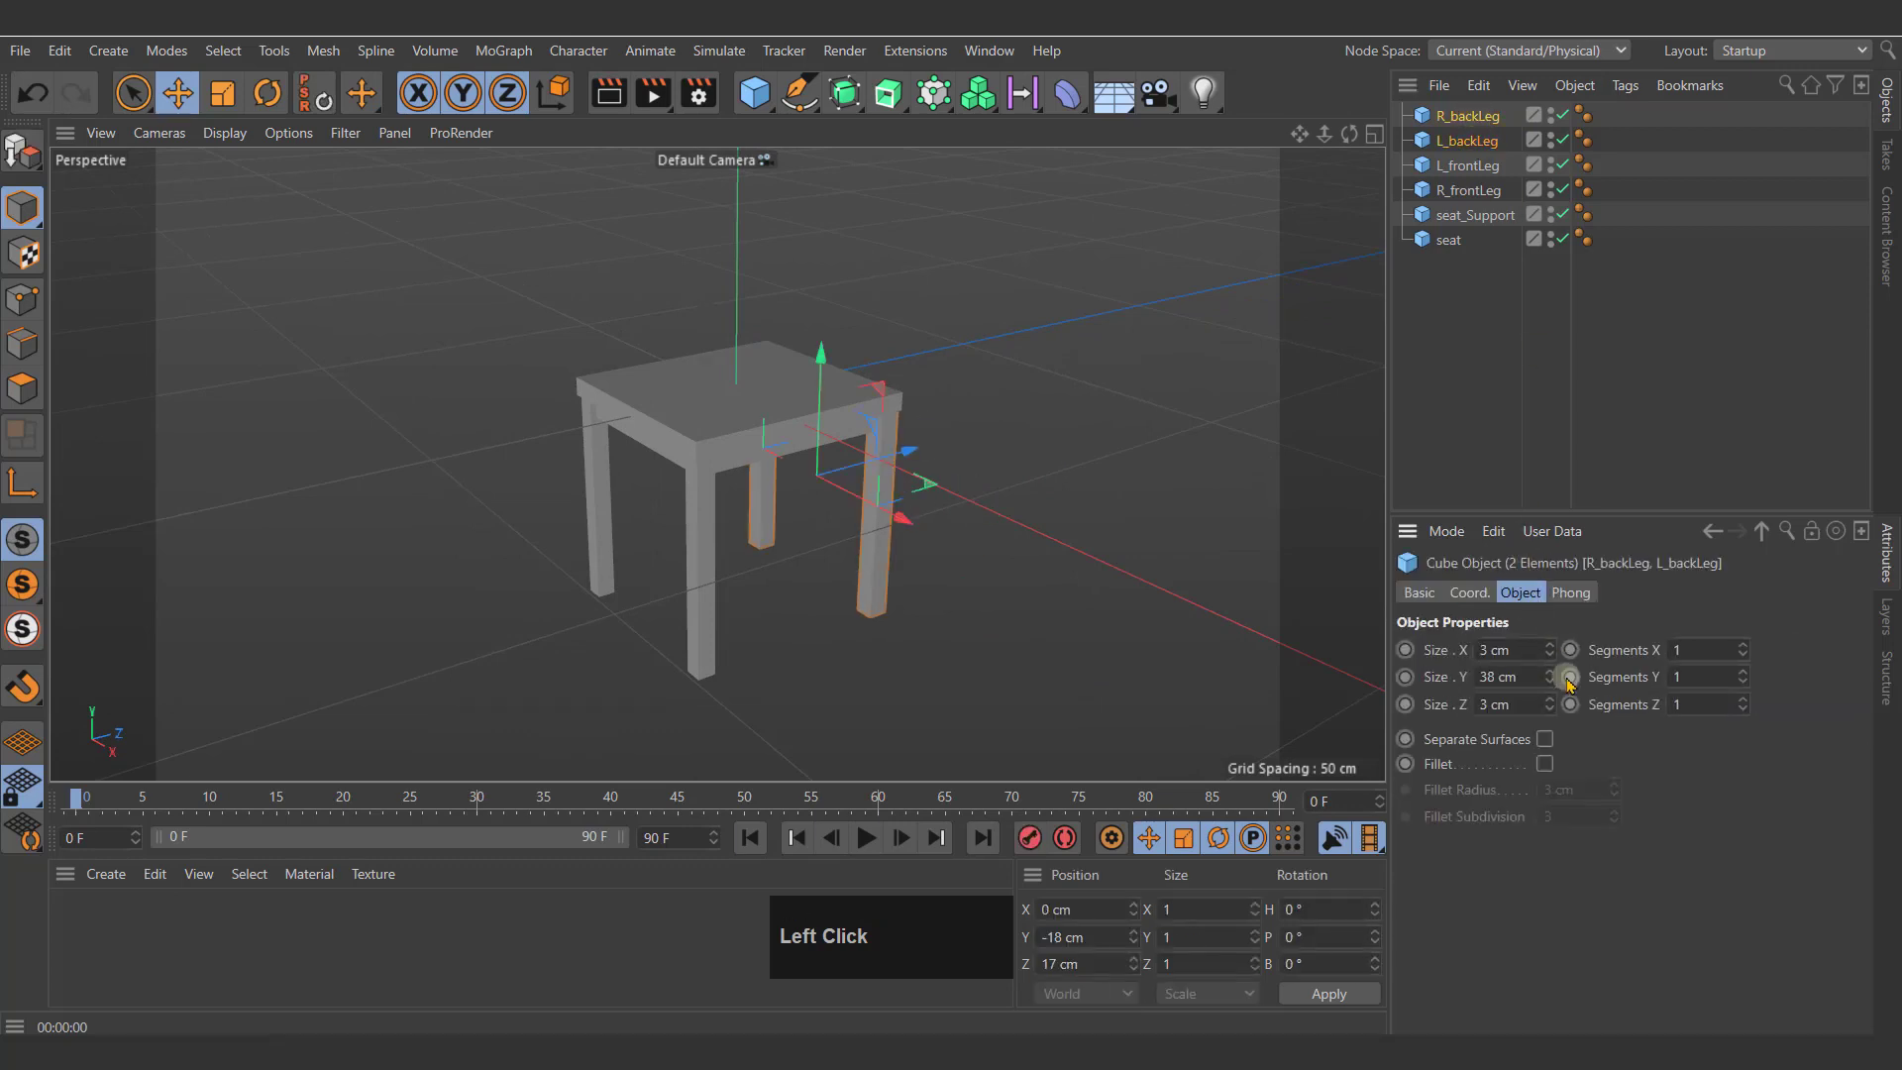
{"action": "left_click_drag", "start_coordinate": [1548, 678], "coordinate": [1477, 695]}
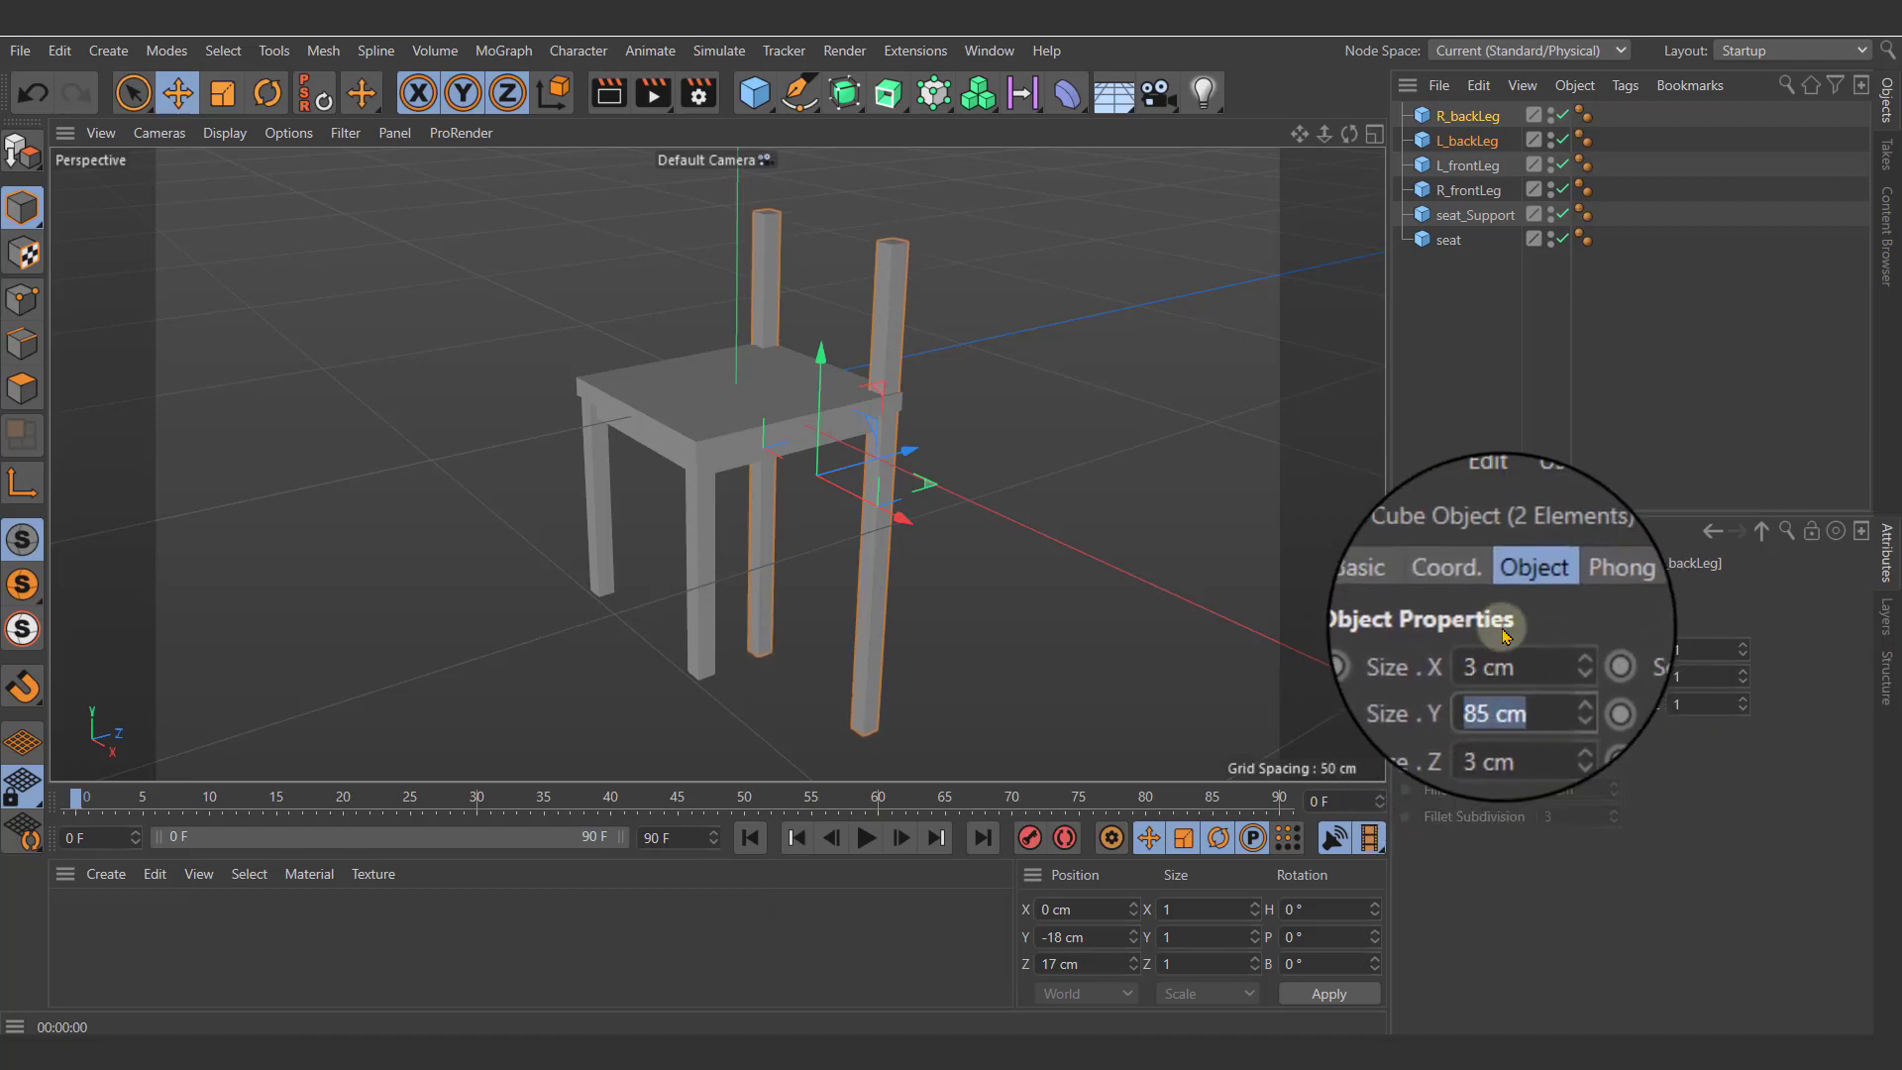
{"action": "type", "text": "82"}
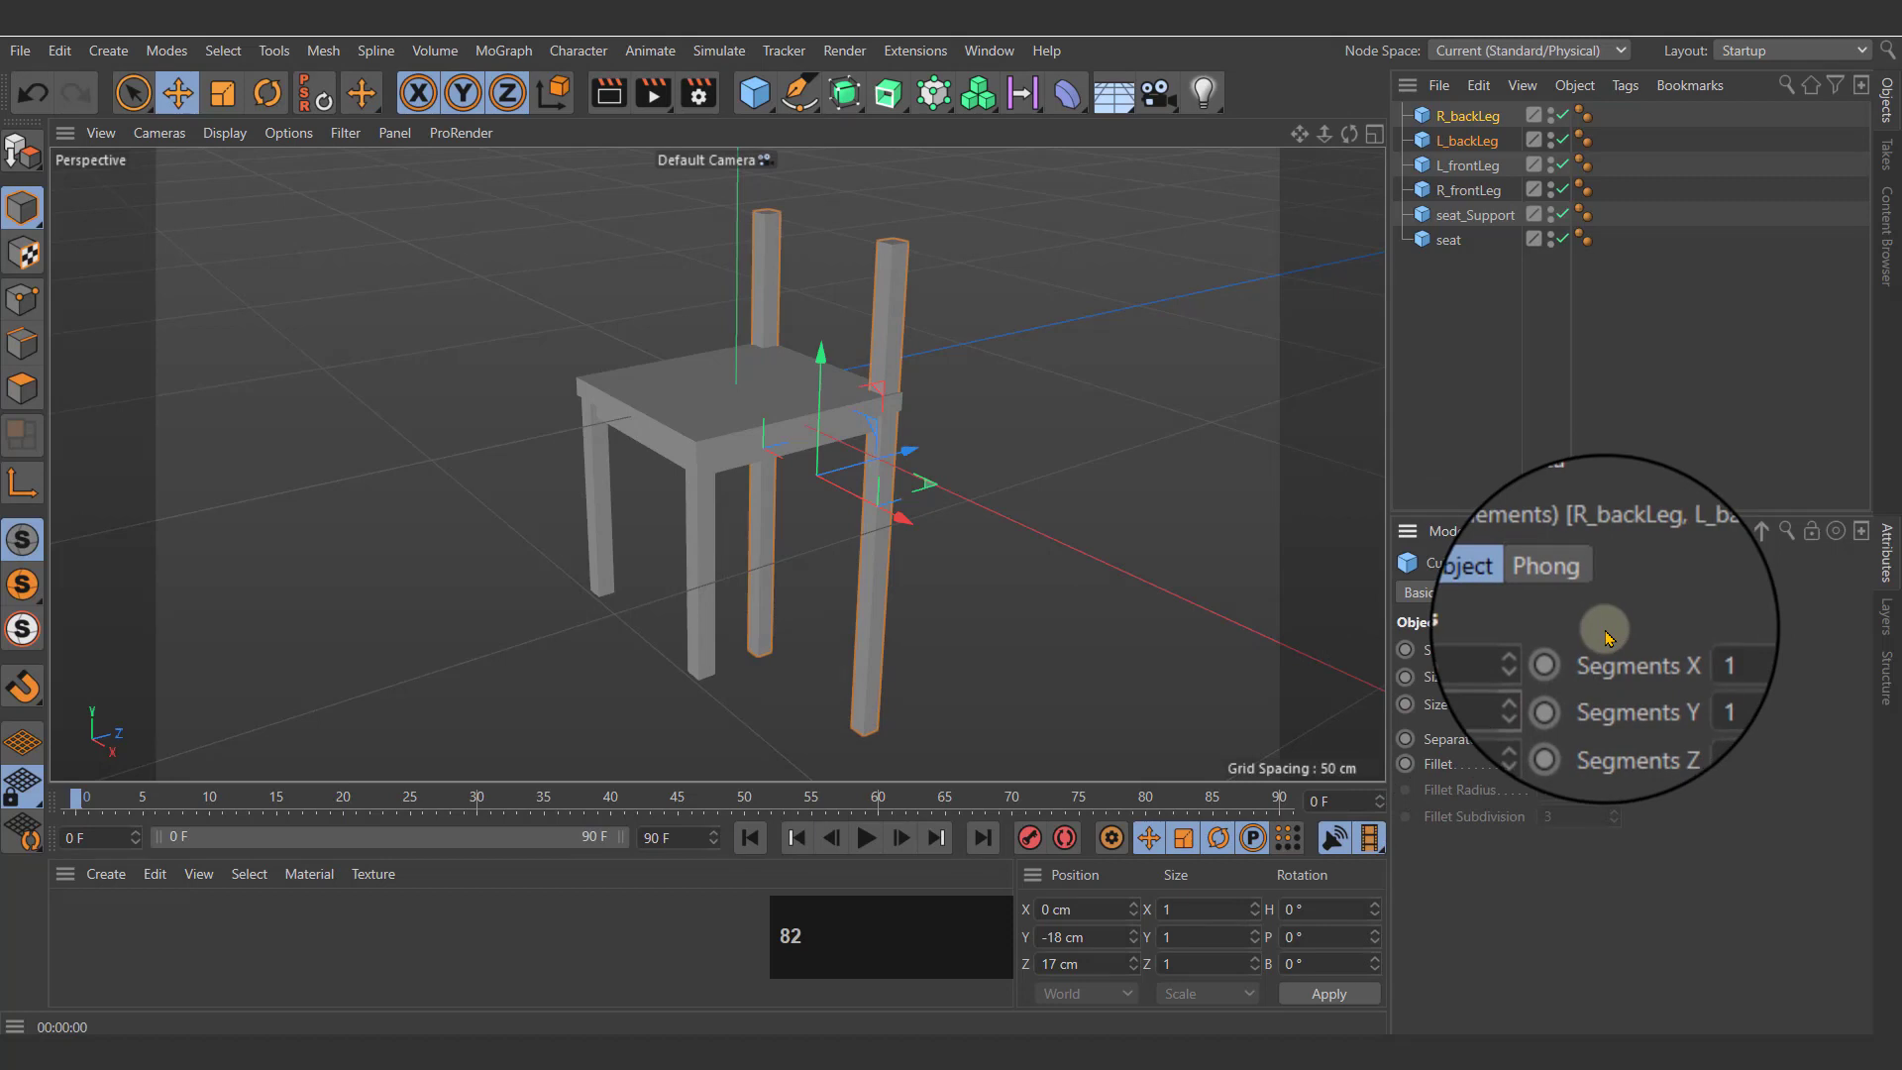
{"action": "key", "text": "Return"}
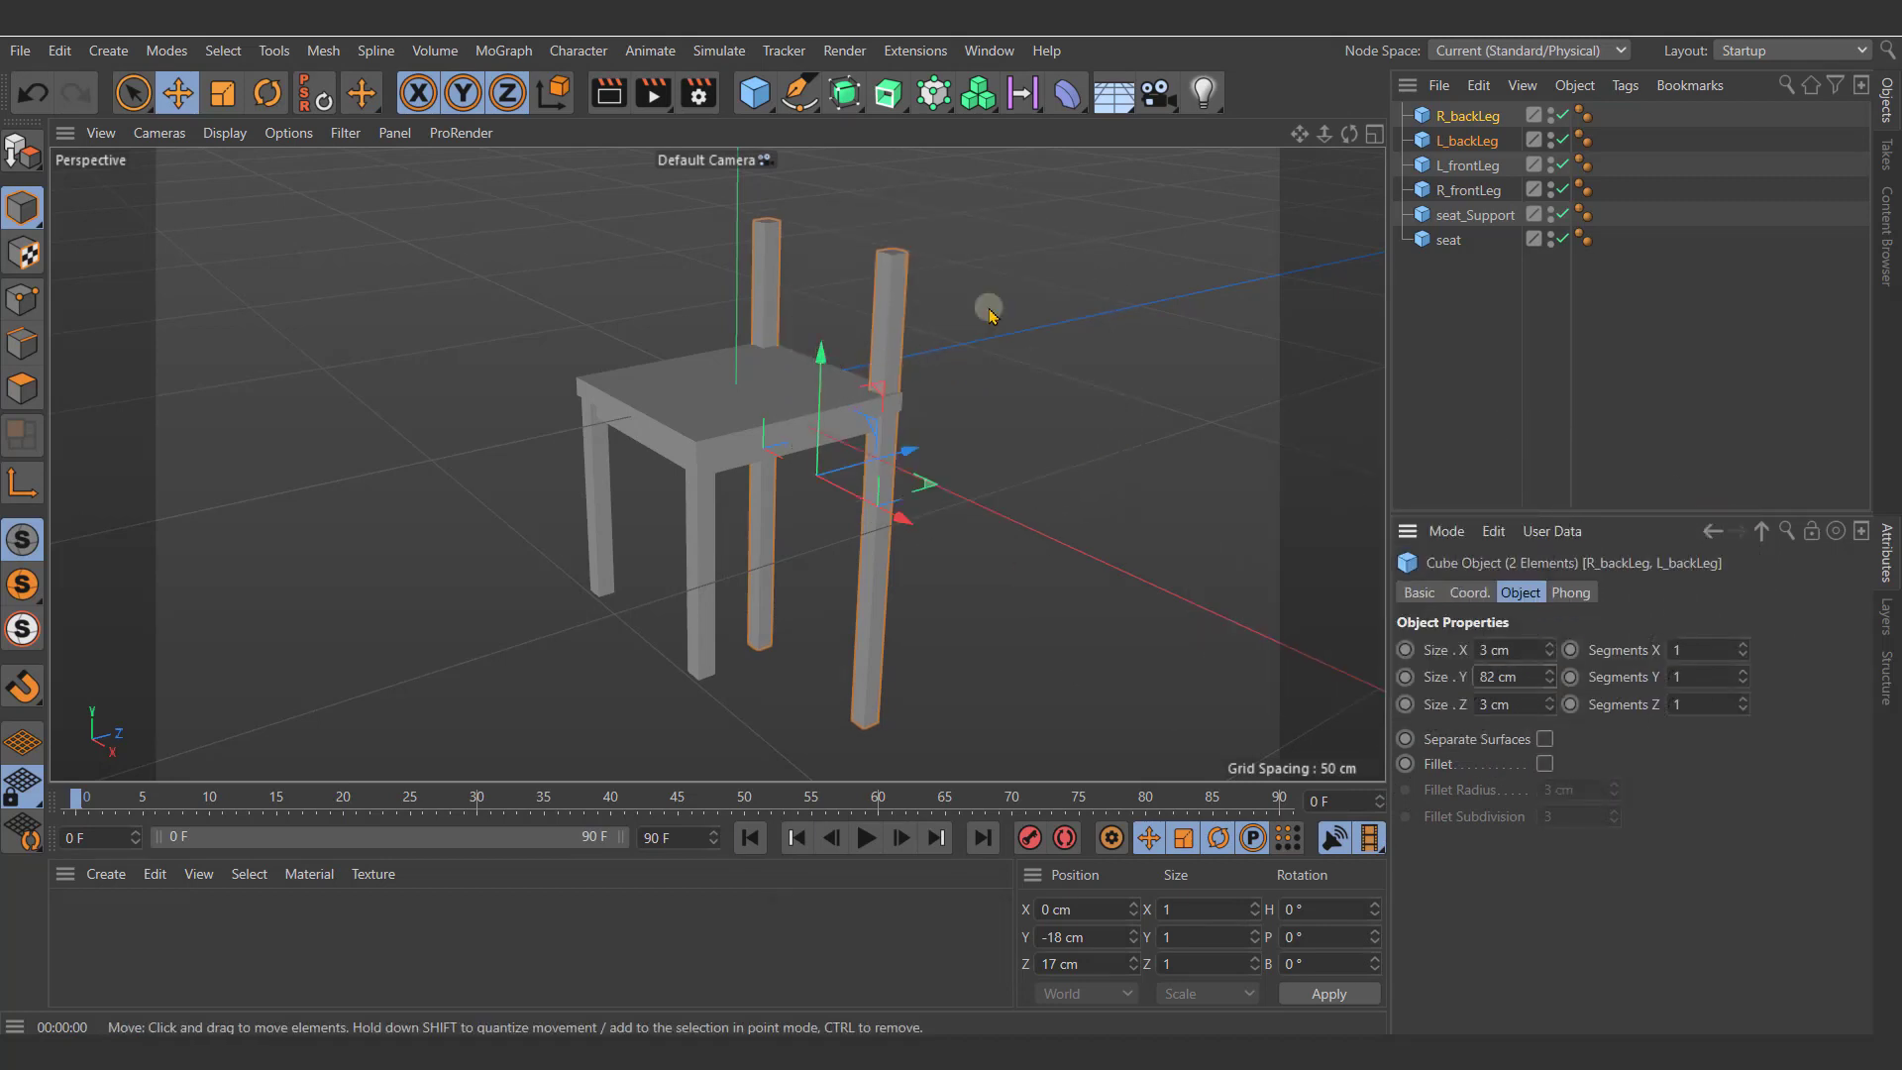
Step: Raise both back legs along Y in the right view to about 5.19 cm, bringing their bottom ends near the front legs' level
{"action": "left_click", "coordinate": [1375, 135]}
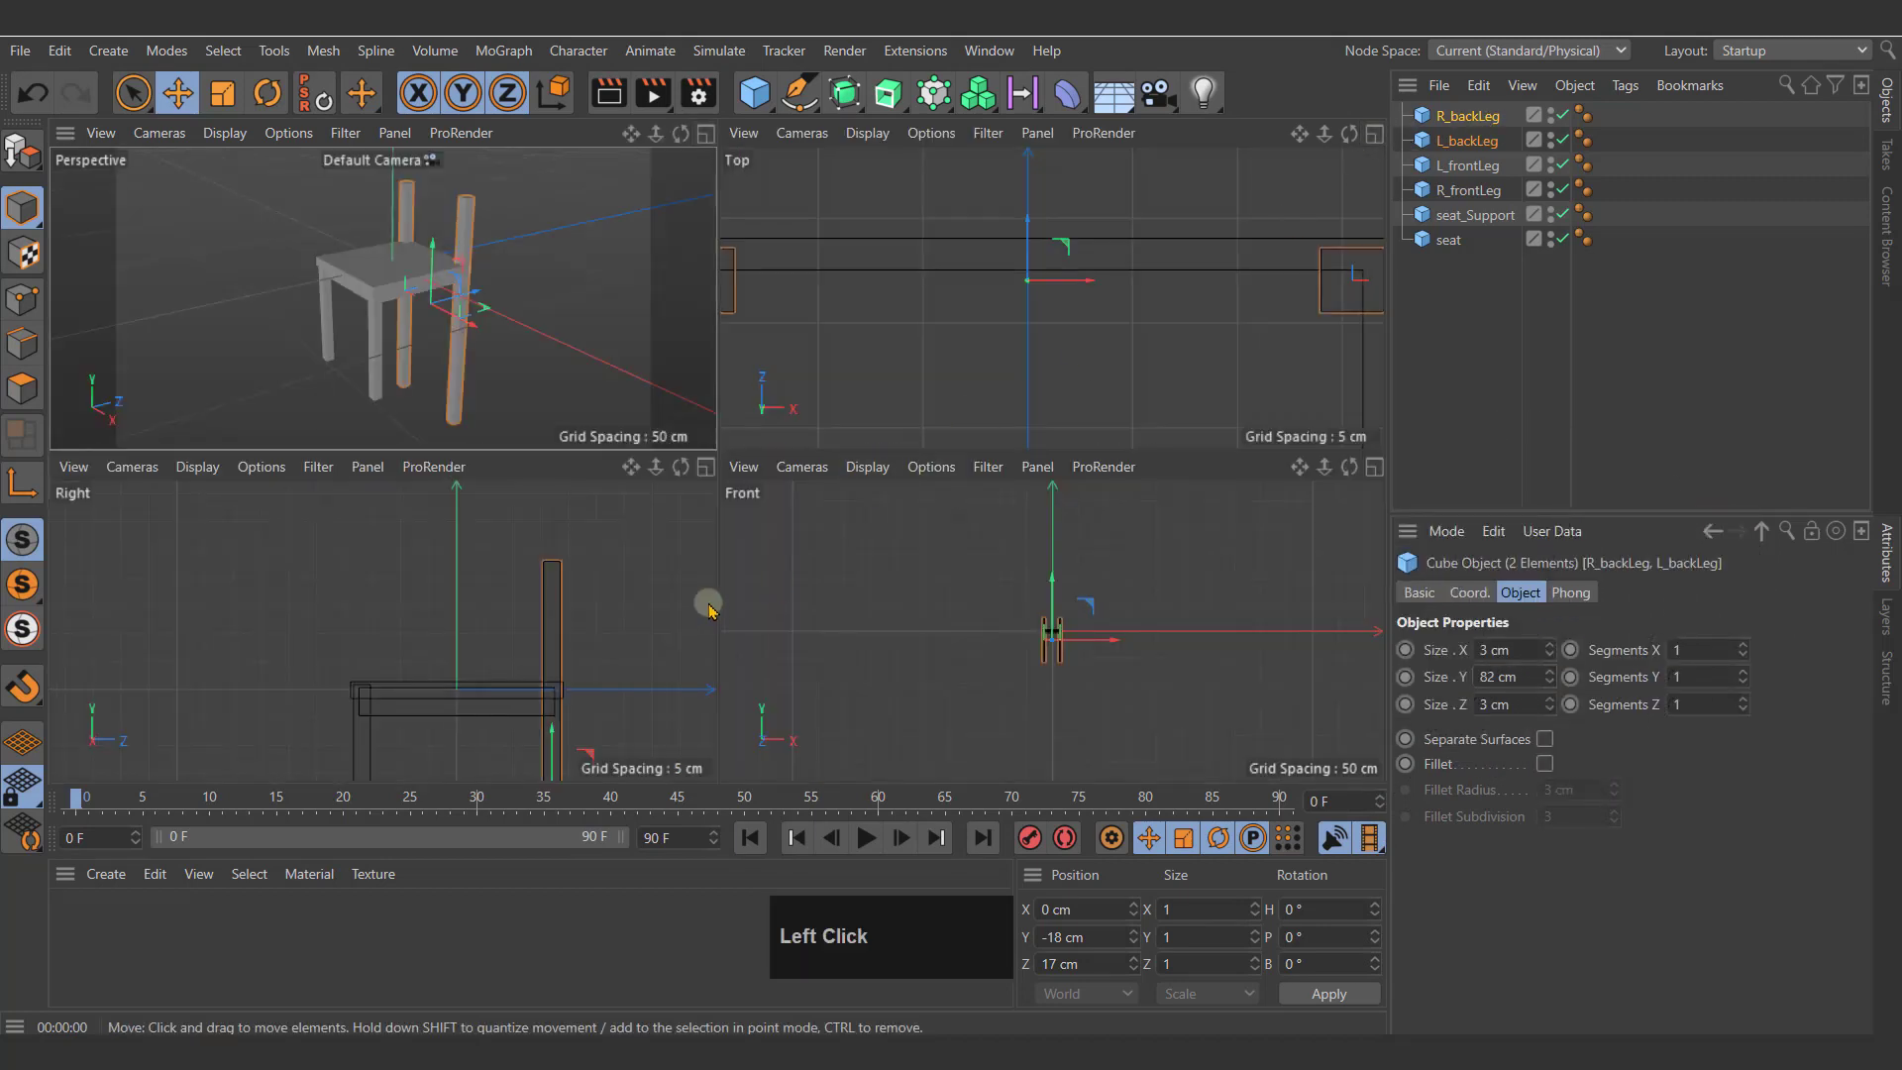
{"action": "middle_click_drag", "start_coordinate": [676, 649], "coordinate": [572, 470], "text": "alt"}
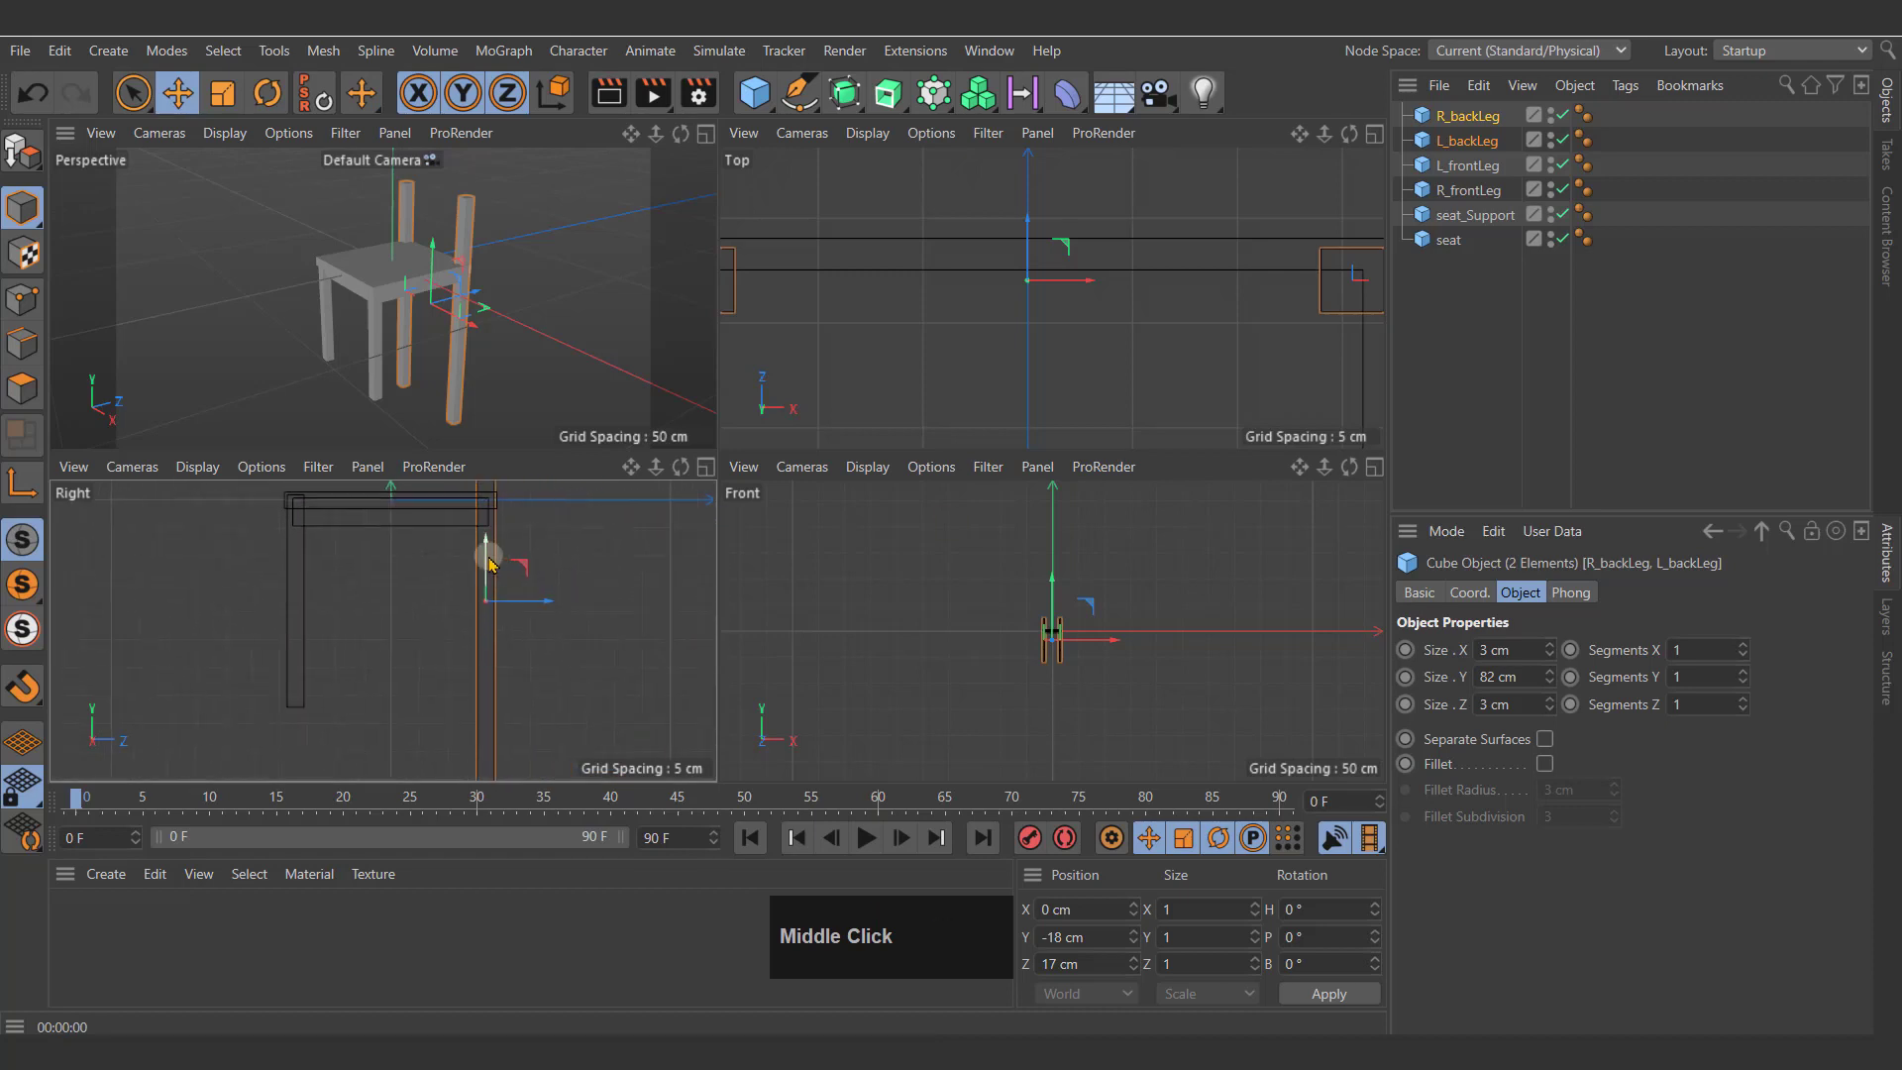
{"action": "left_click_drag", "start_coordinate": [487, 560], "coordinate": [488, 471]}
{"action": "left_click_drag", "start_coordinate": [448, 535], "coordinate": [460, 504]}
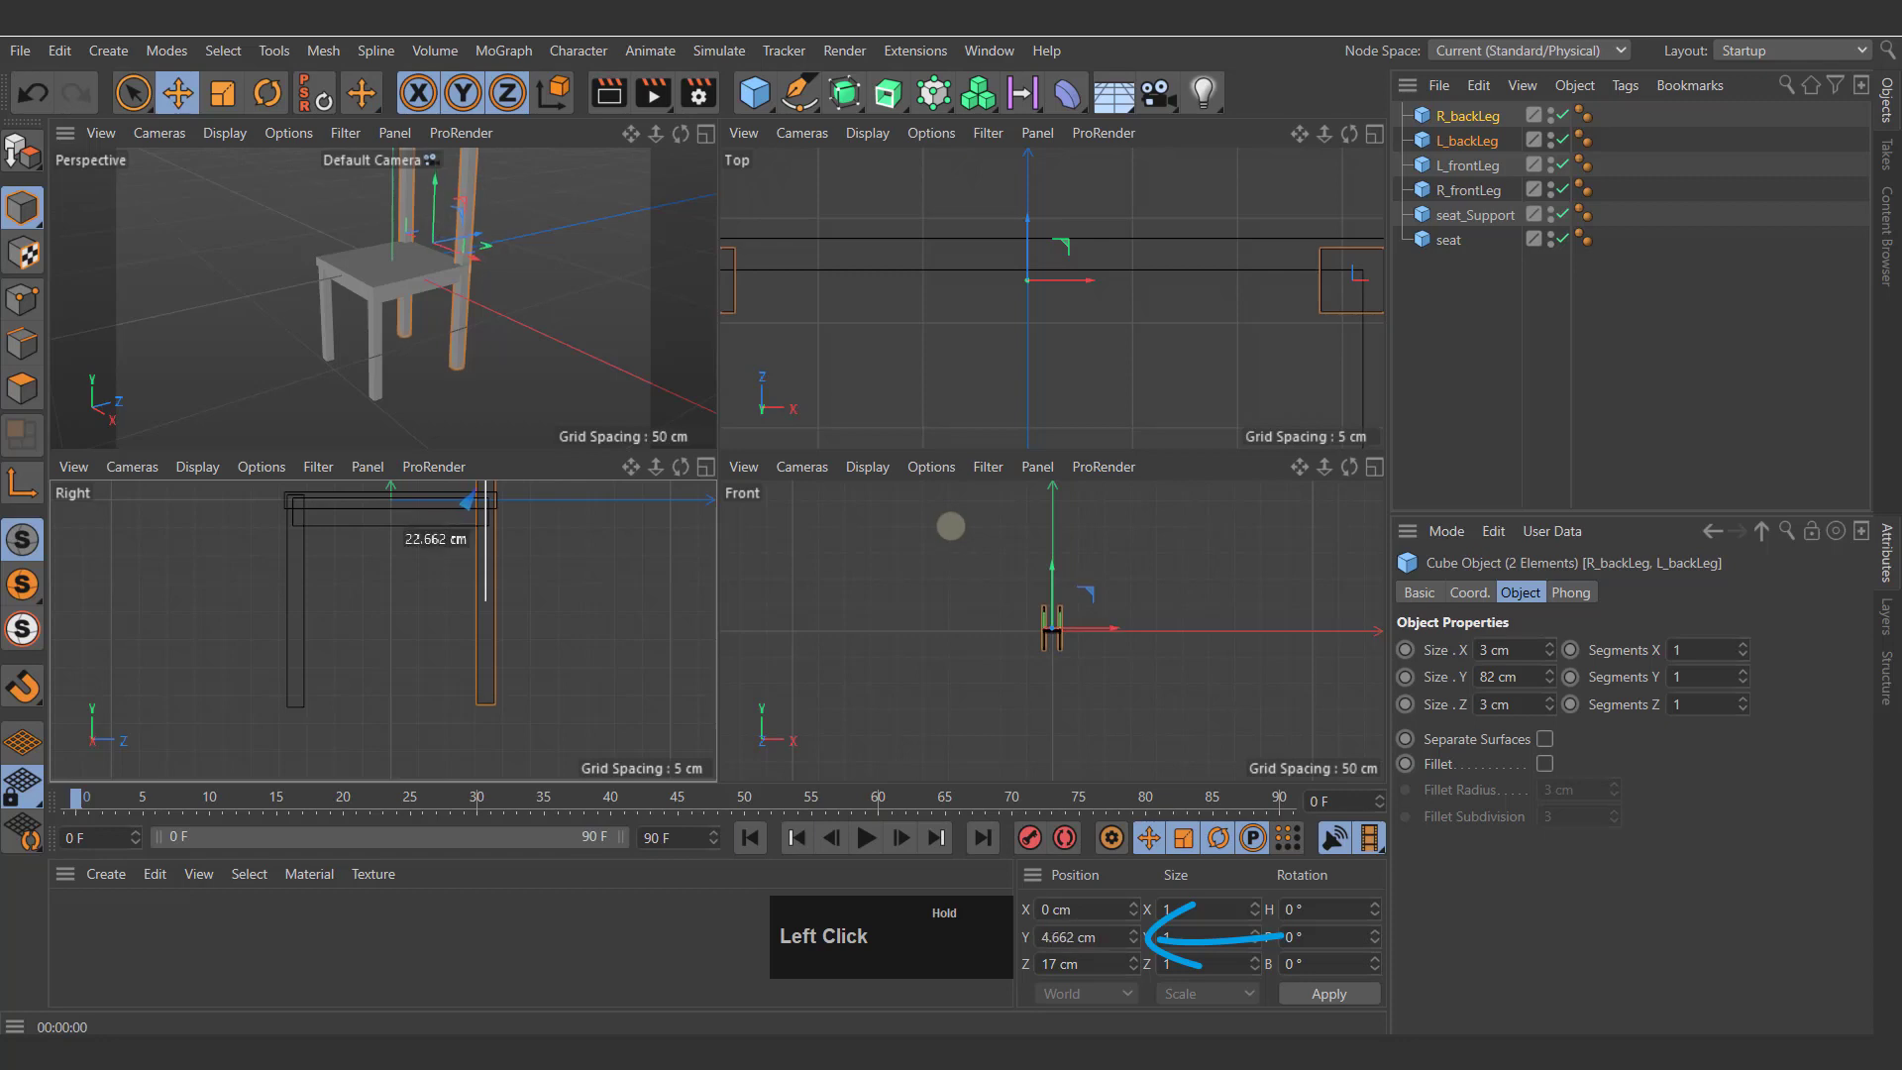
{"action": "left_click_drag", "start_coordinate": [951, 524], "coordinate": [951, 515]}
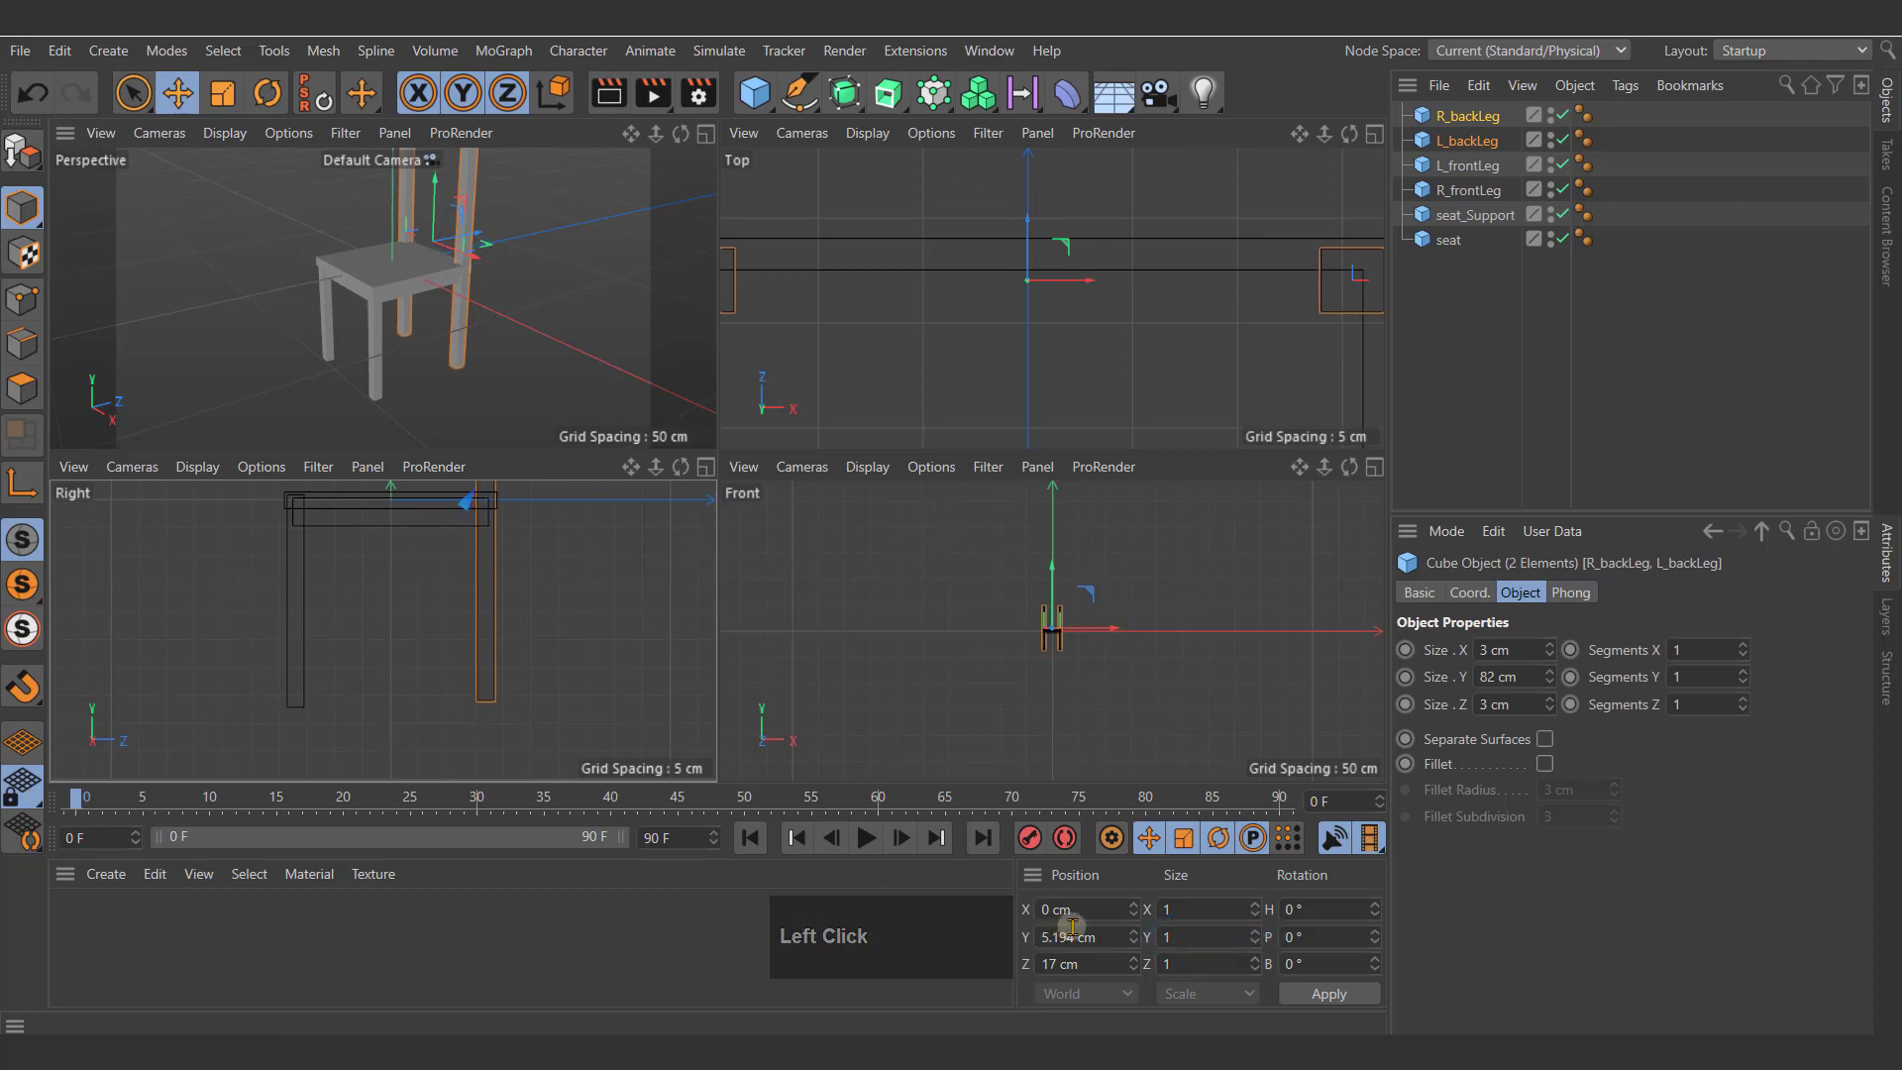
Step: Set the Y position of both back legs to exactly 4 cm
{"action": "left_click_drag", "start_coordinate": [1112, 931], "coordinate": [1080, 934]}
{"action": "type", "text": "4"}
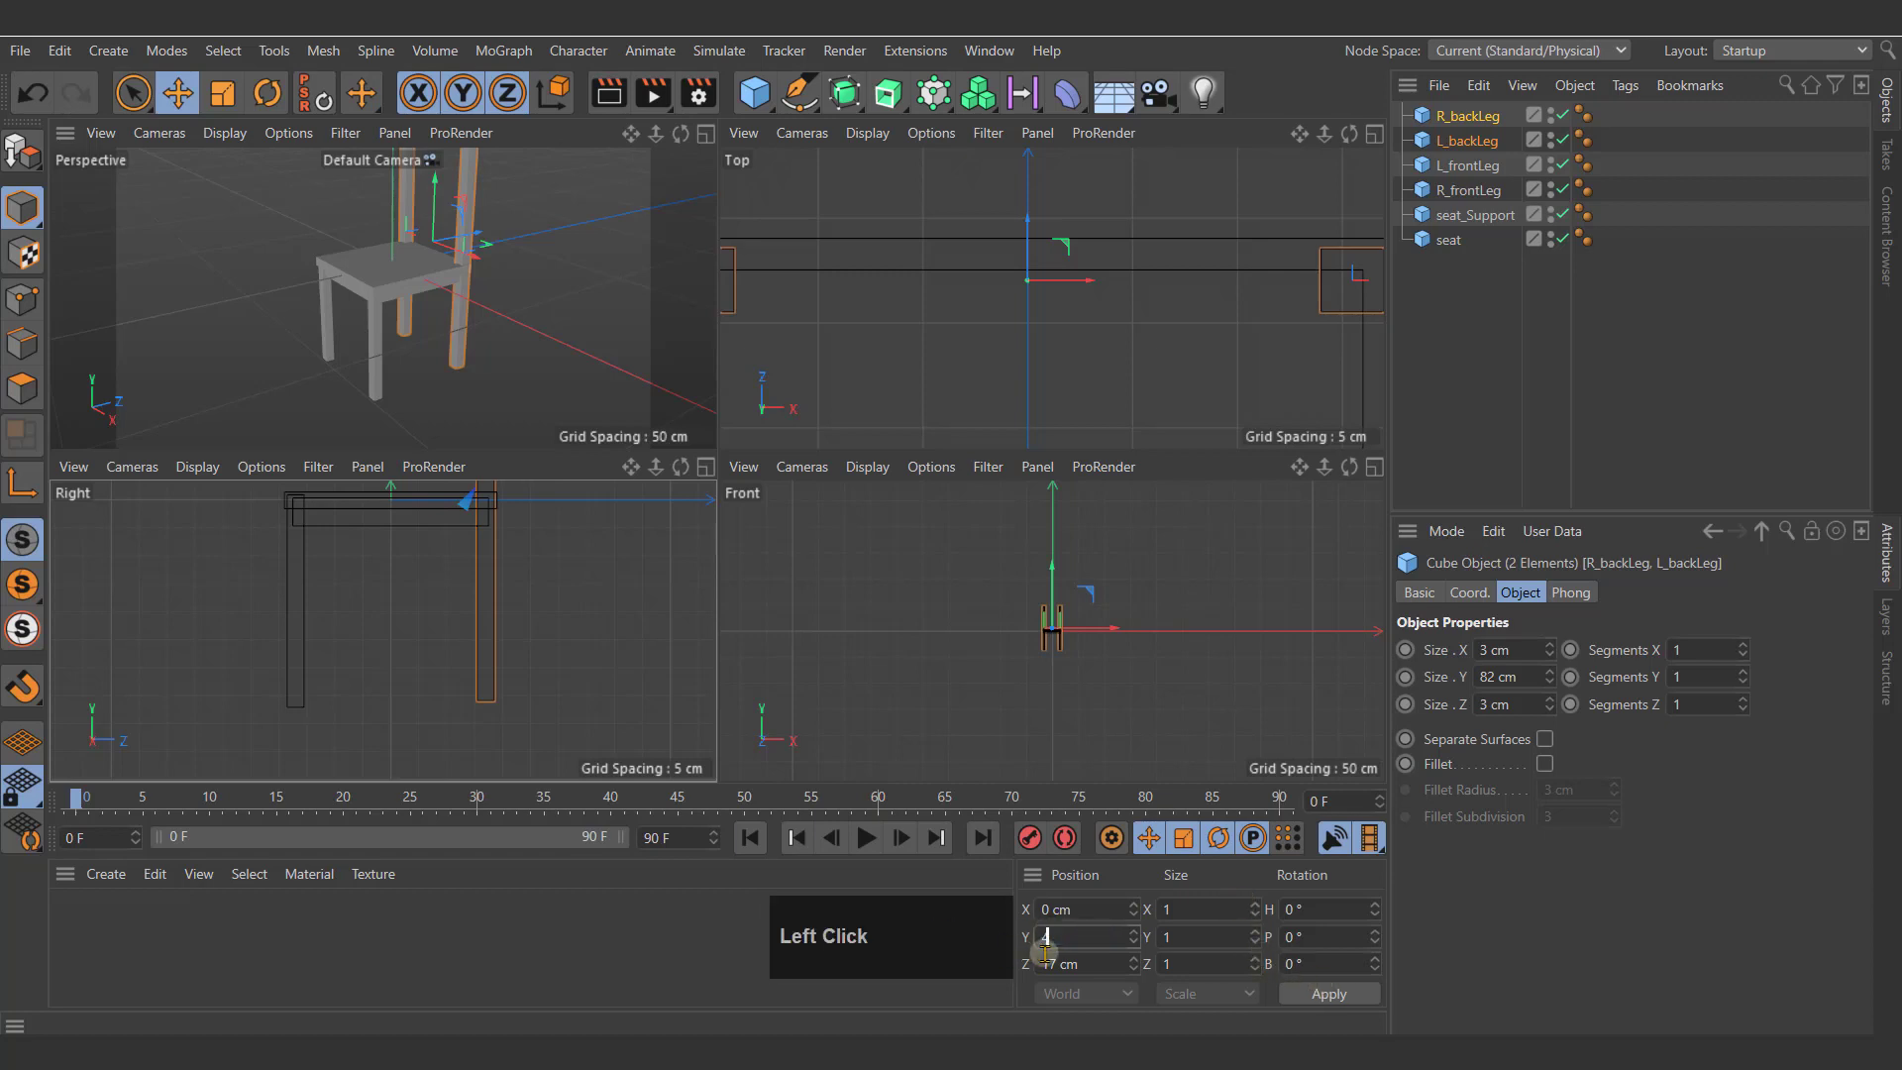
{"action": "left_click", "coordinate": [1342, 993]}
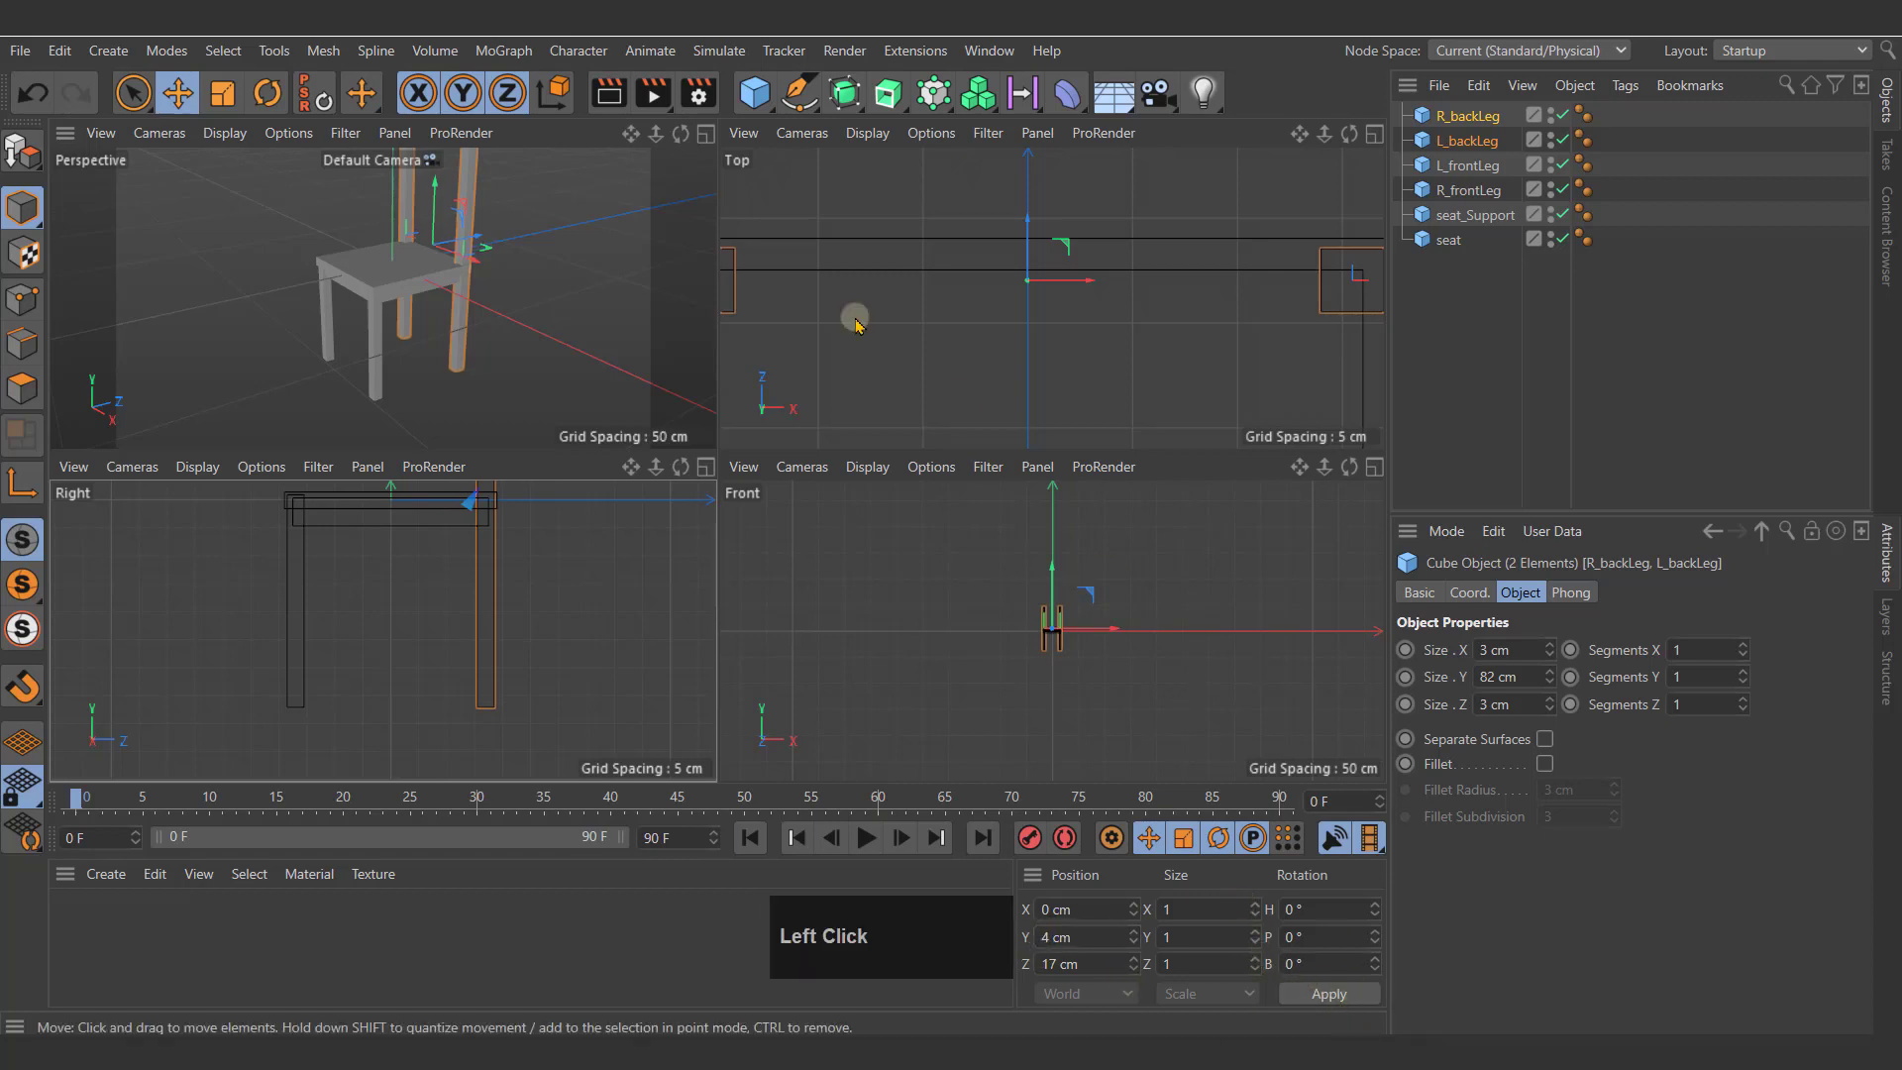
Step: Compare the bottom ends of the back and front legs in the right and front views
{"action": "scroll", "coordinate": [382, 743], "scroll_direction": "up", "scroll_amount": 4}
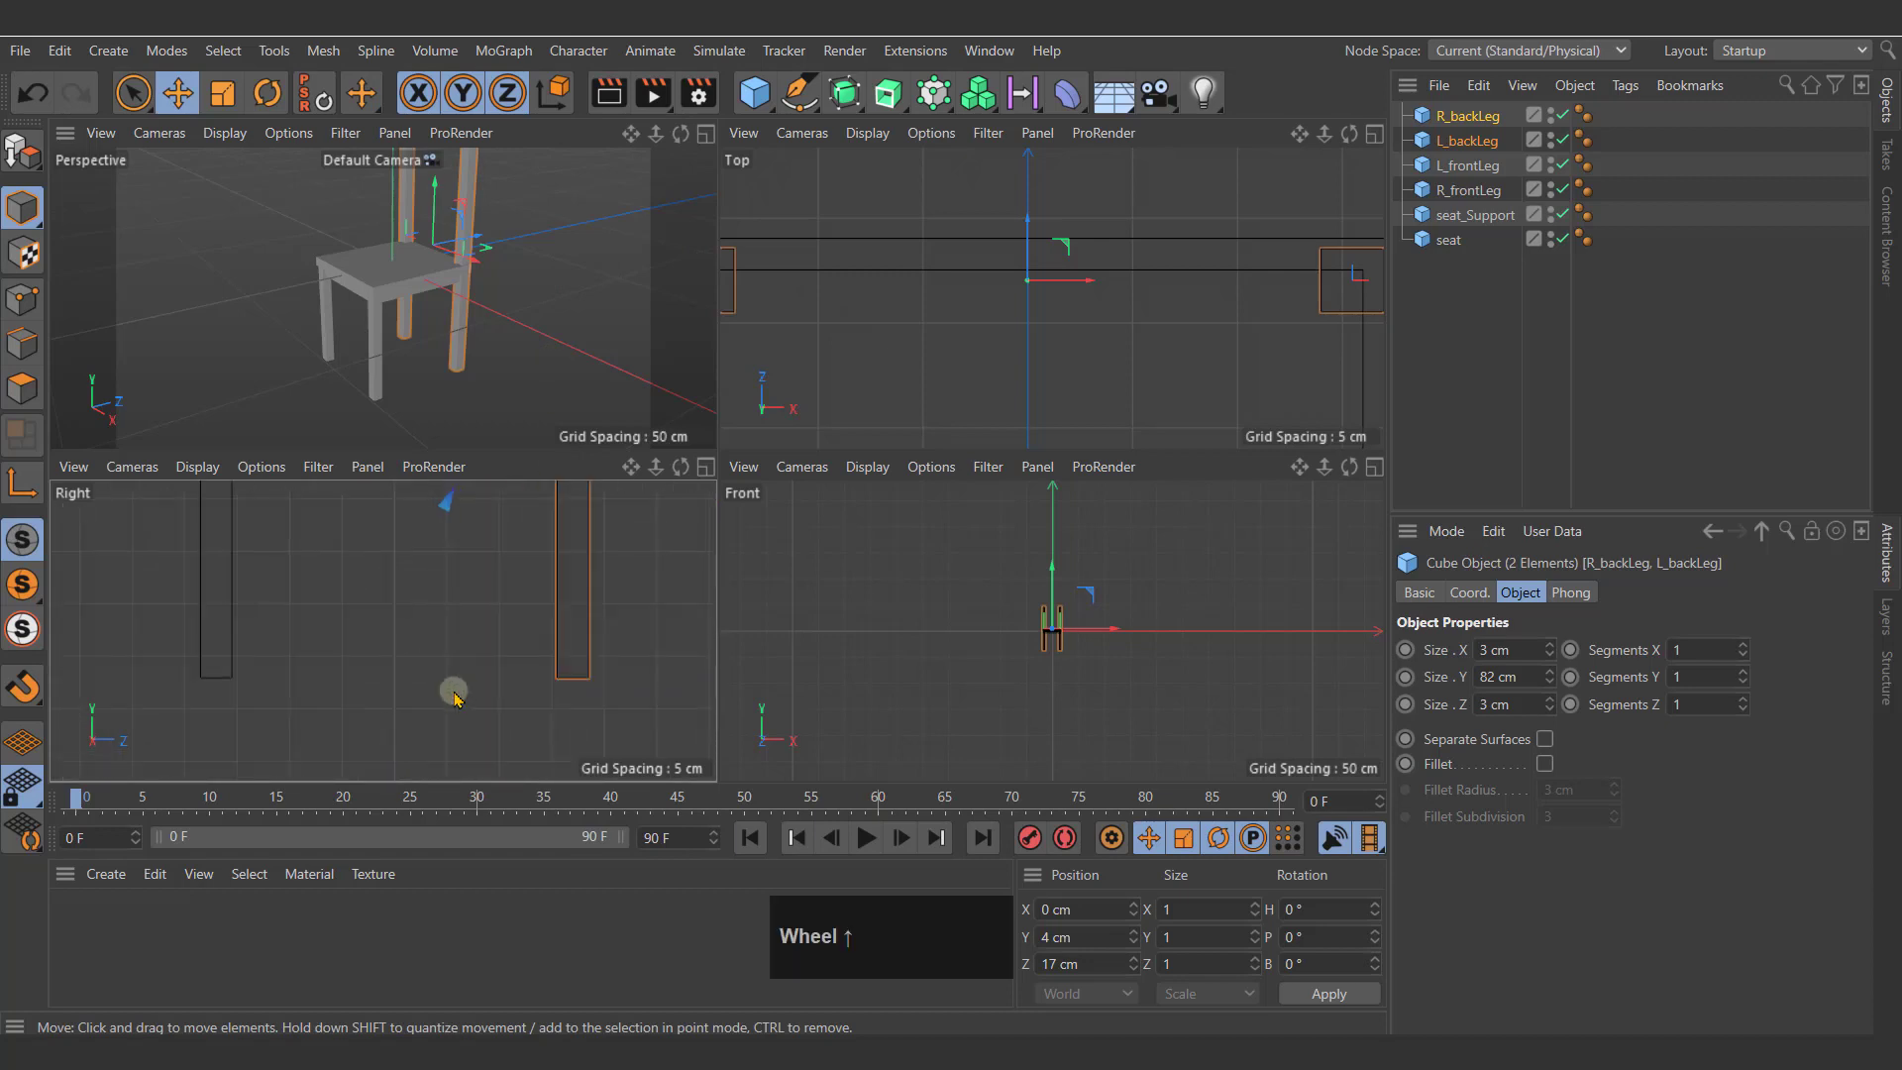
{"action": "middle_click_drag", "start_coordinate": [471, 670], "coordinate": [362, 647], "text": "alt"}
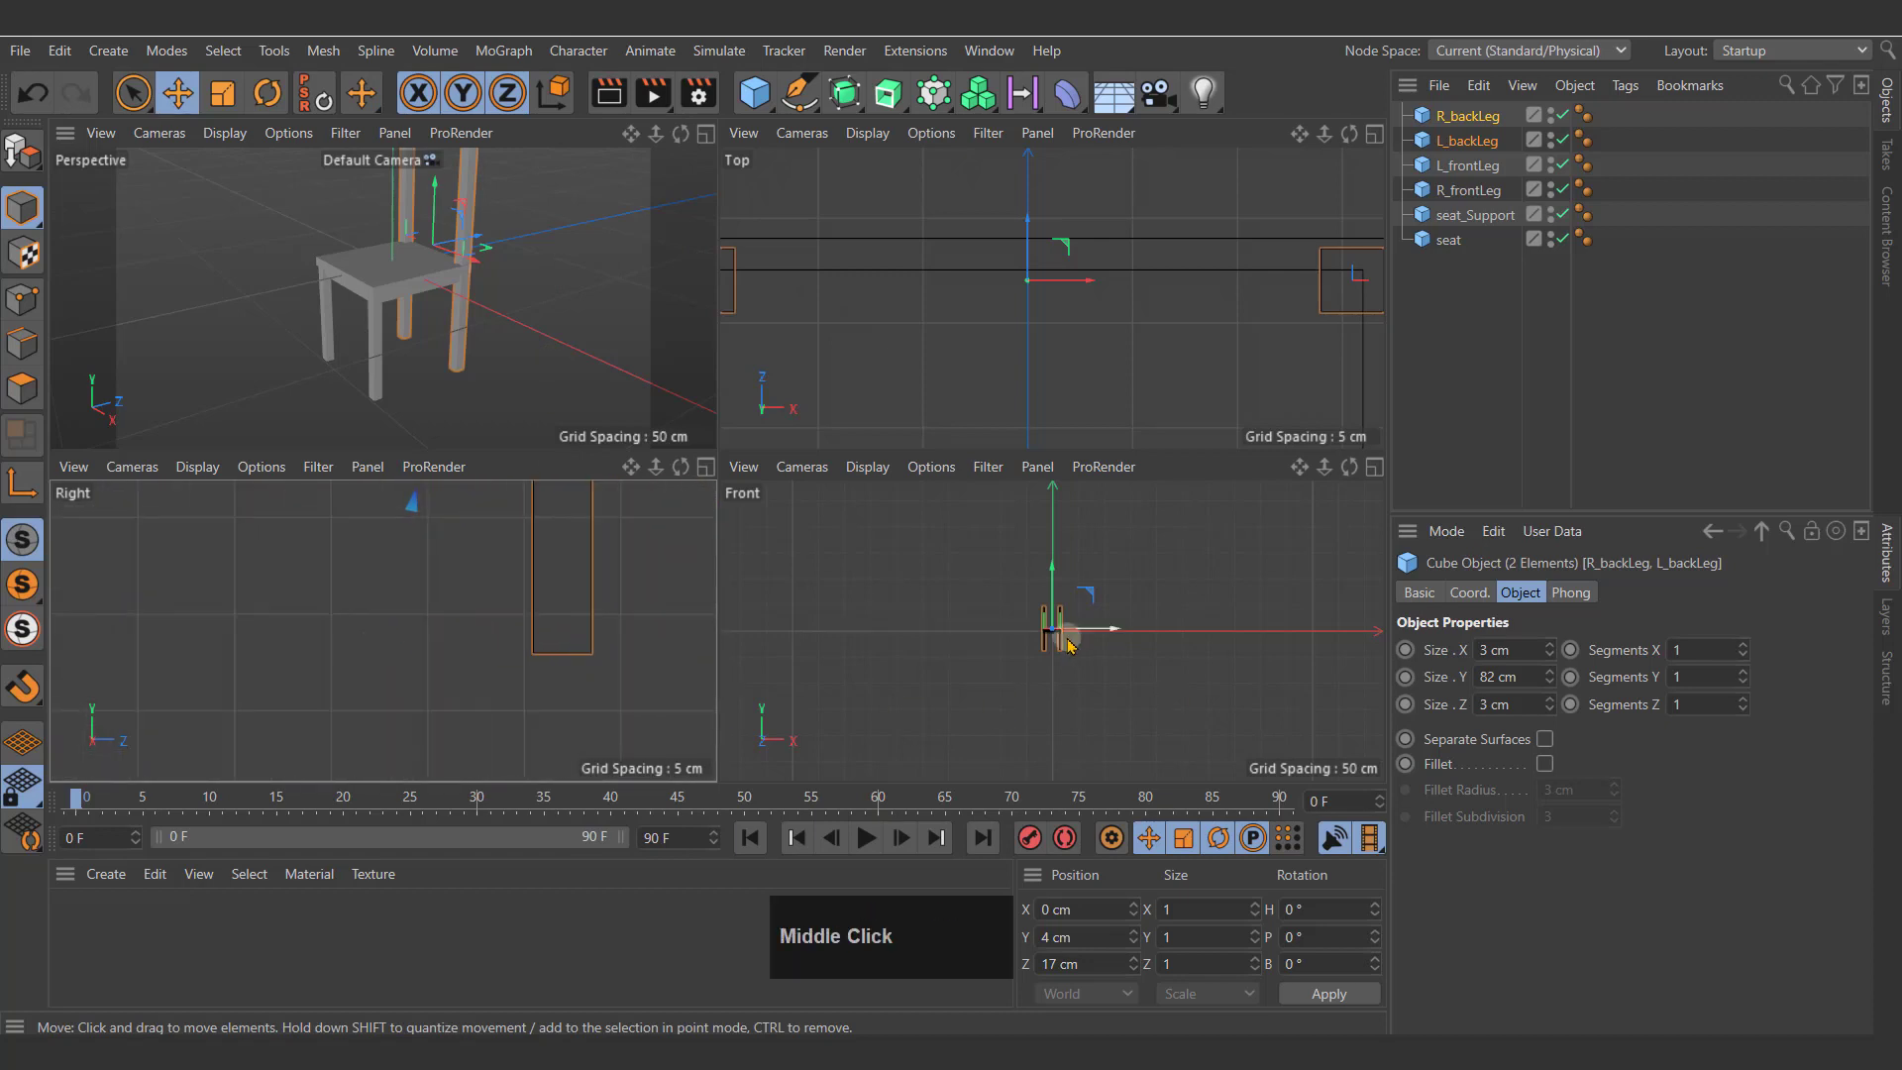
{"action": "scroll", "coordinate": [1068, 644], "scroll_direction": "up", "scroll_amount": 5}
{"action": "middle_click_drag", "start_coordinate": [1027, 666], "coordinate": [1018, 667], "text": "alt"}
{"action": "scroll", "coordinate": [1019, 667], "scroll_direction": "up", "scroll_amount": 3}
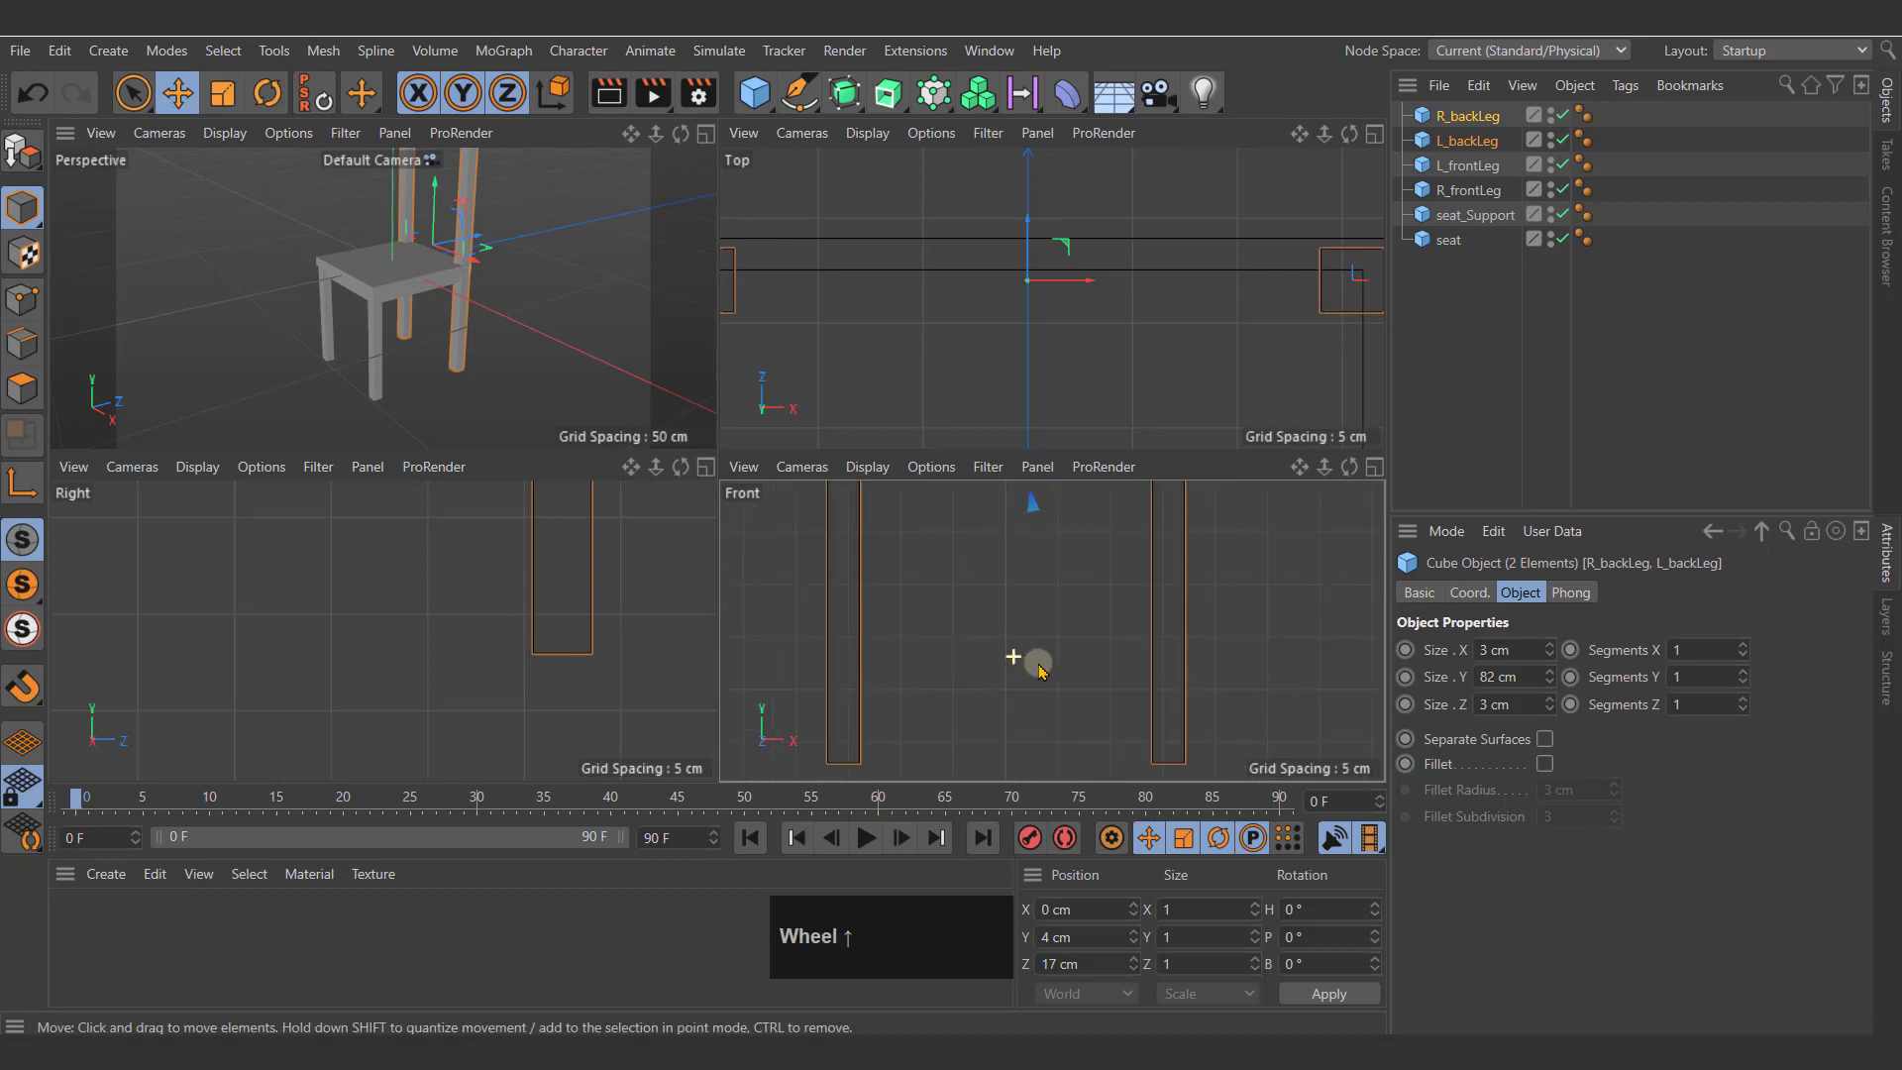
{"action": "scroll", "coordinate": [990, 666], "scroll_direction": "down", "scroll_amount": 5}
{"action": "middle_click_drag", "start_coordinate": [1018, 559], "coordinate": [991, 632], "text": "alt"}
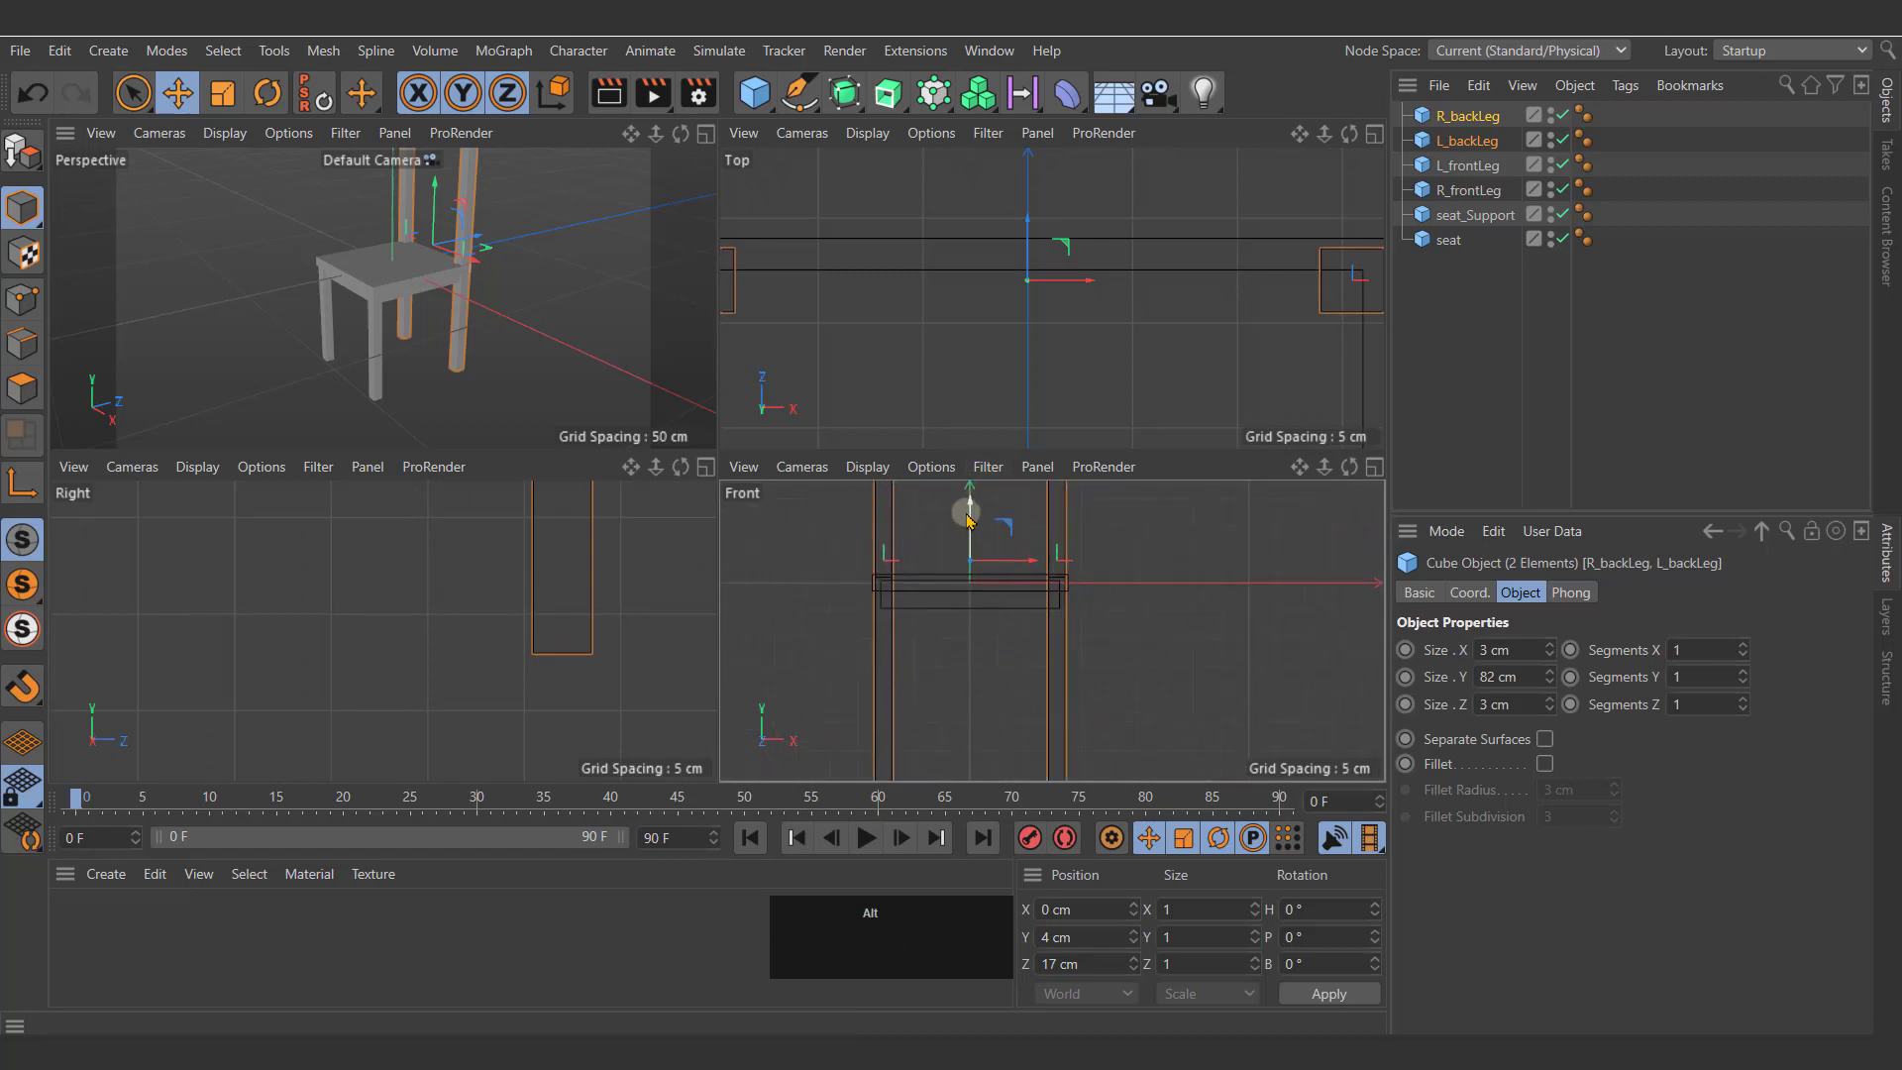
Step: Try lowering both back legs along Y to about -0.92 cm in the front view, and undo that move
{"action": "left_click_drag", "start_coordinate": [970, 512], "coordinate": [971, 540]}
{"action": "middle_click_drag", "start_coordinate": [978, 639], "coordinate": [987, 509], "text": "alt"}
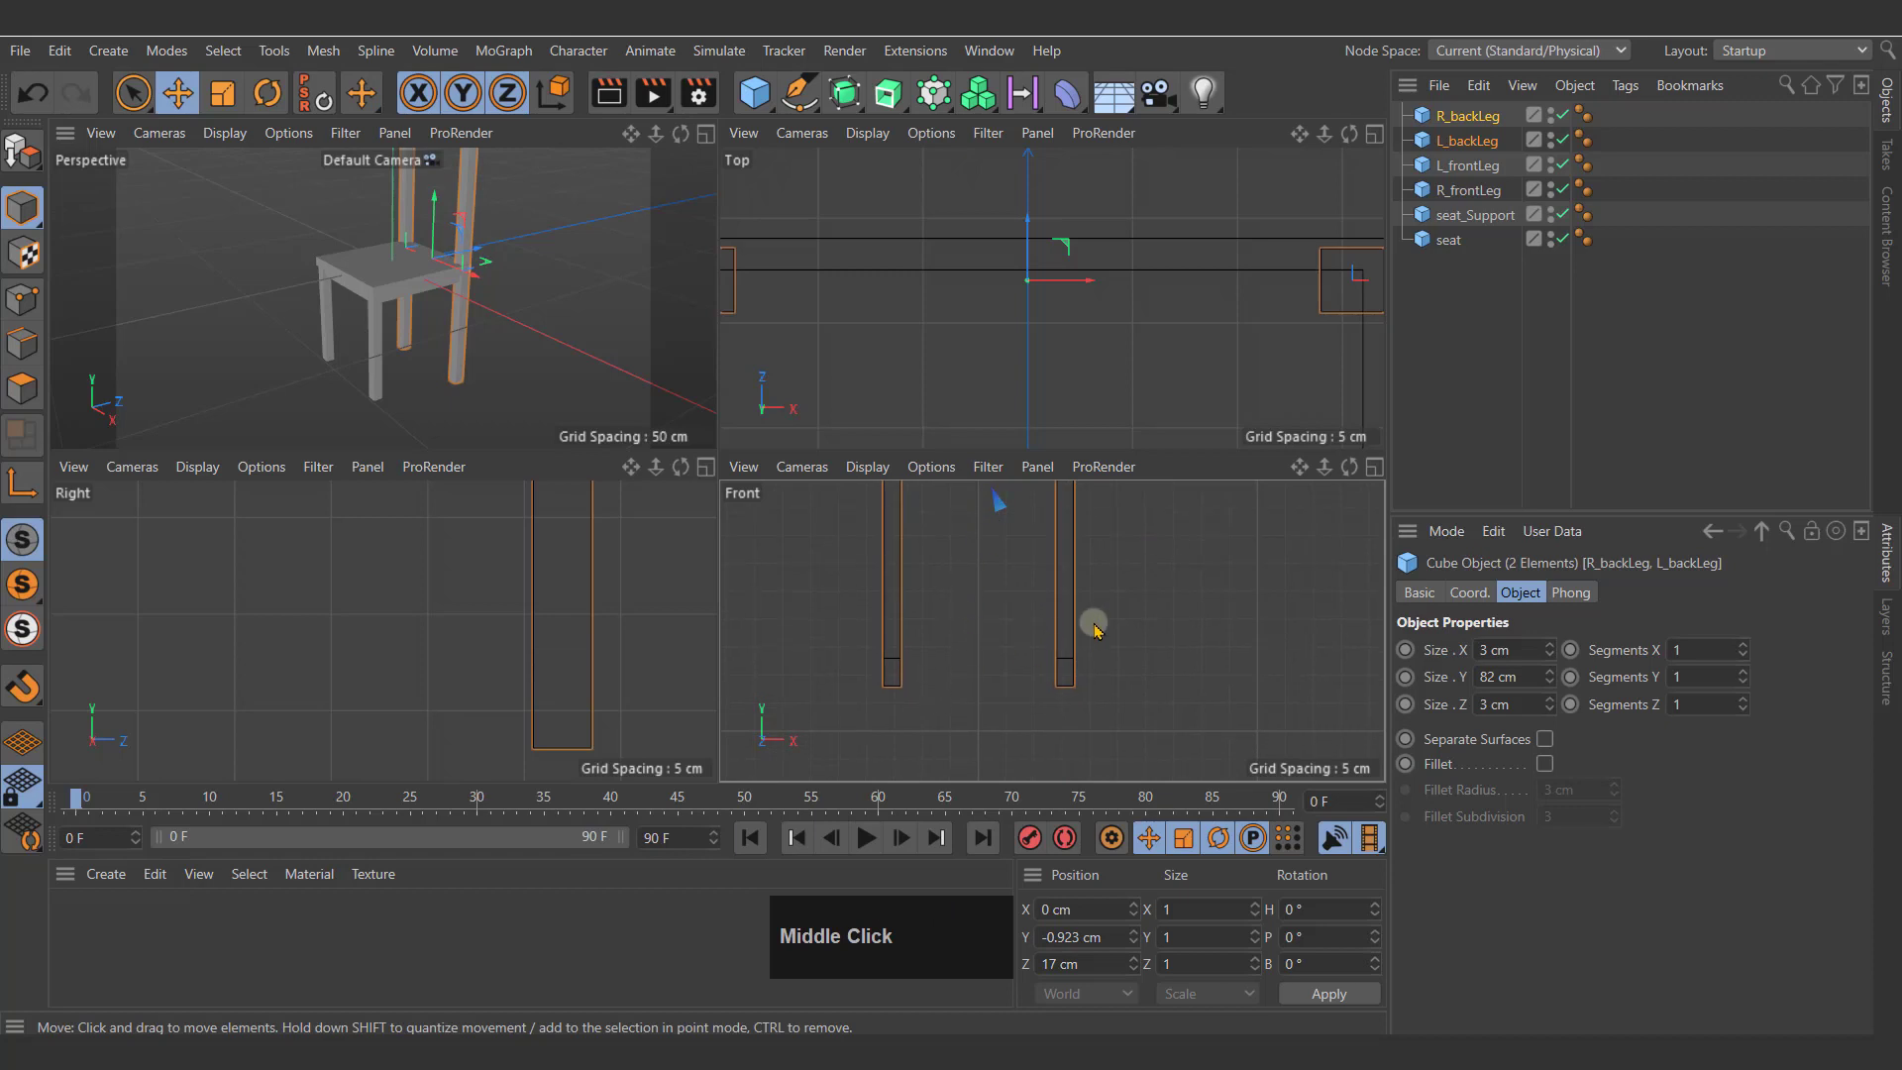
{"action": "key", "text": "ctrl+z"}
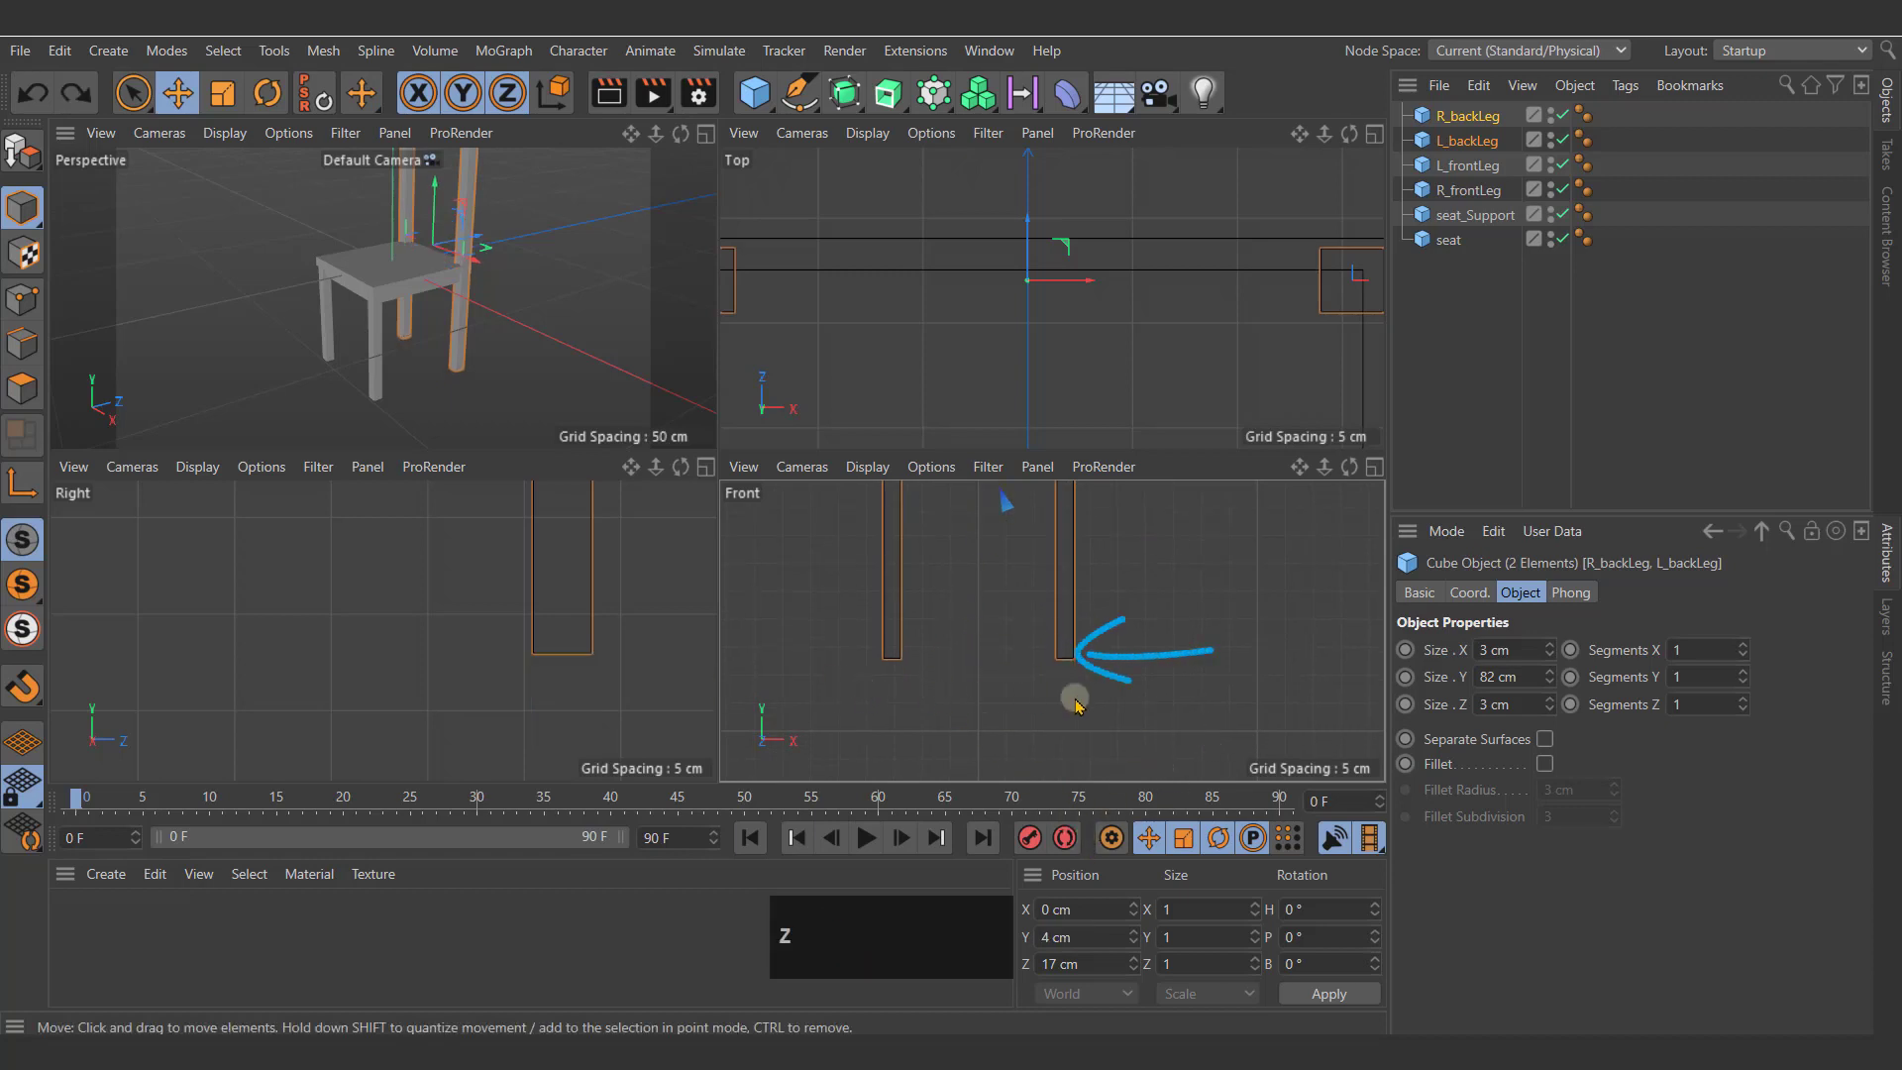
Step: Deselect the back legs and inspect the chair from several angles in the enlarged perspective view
{"action": "left_click", "coordinate": [562, 287]}
{"action": "left_click_drag", "start_coordinate": [529, 225], "coordinate": [597, 219], "text": "alt"}
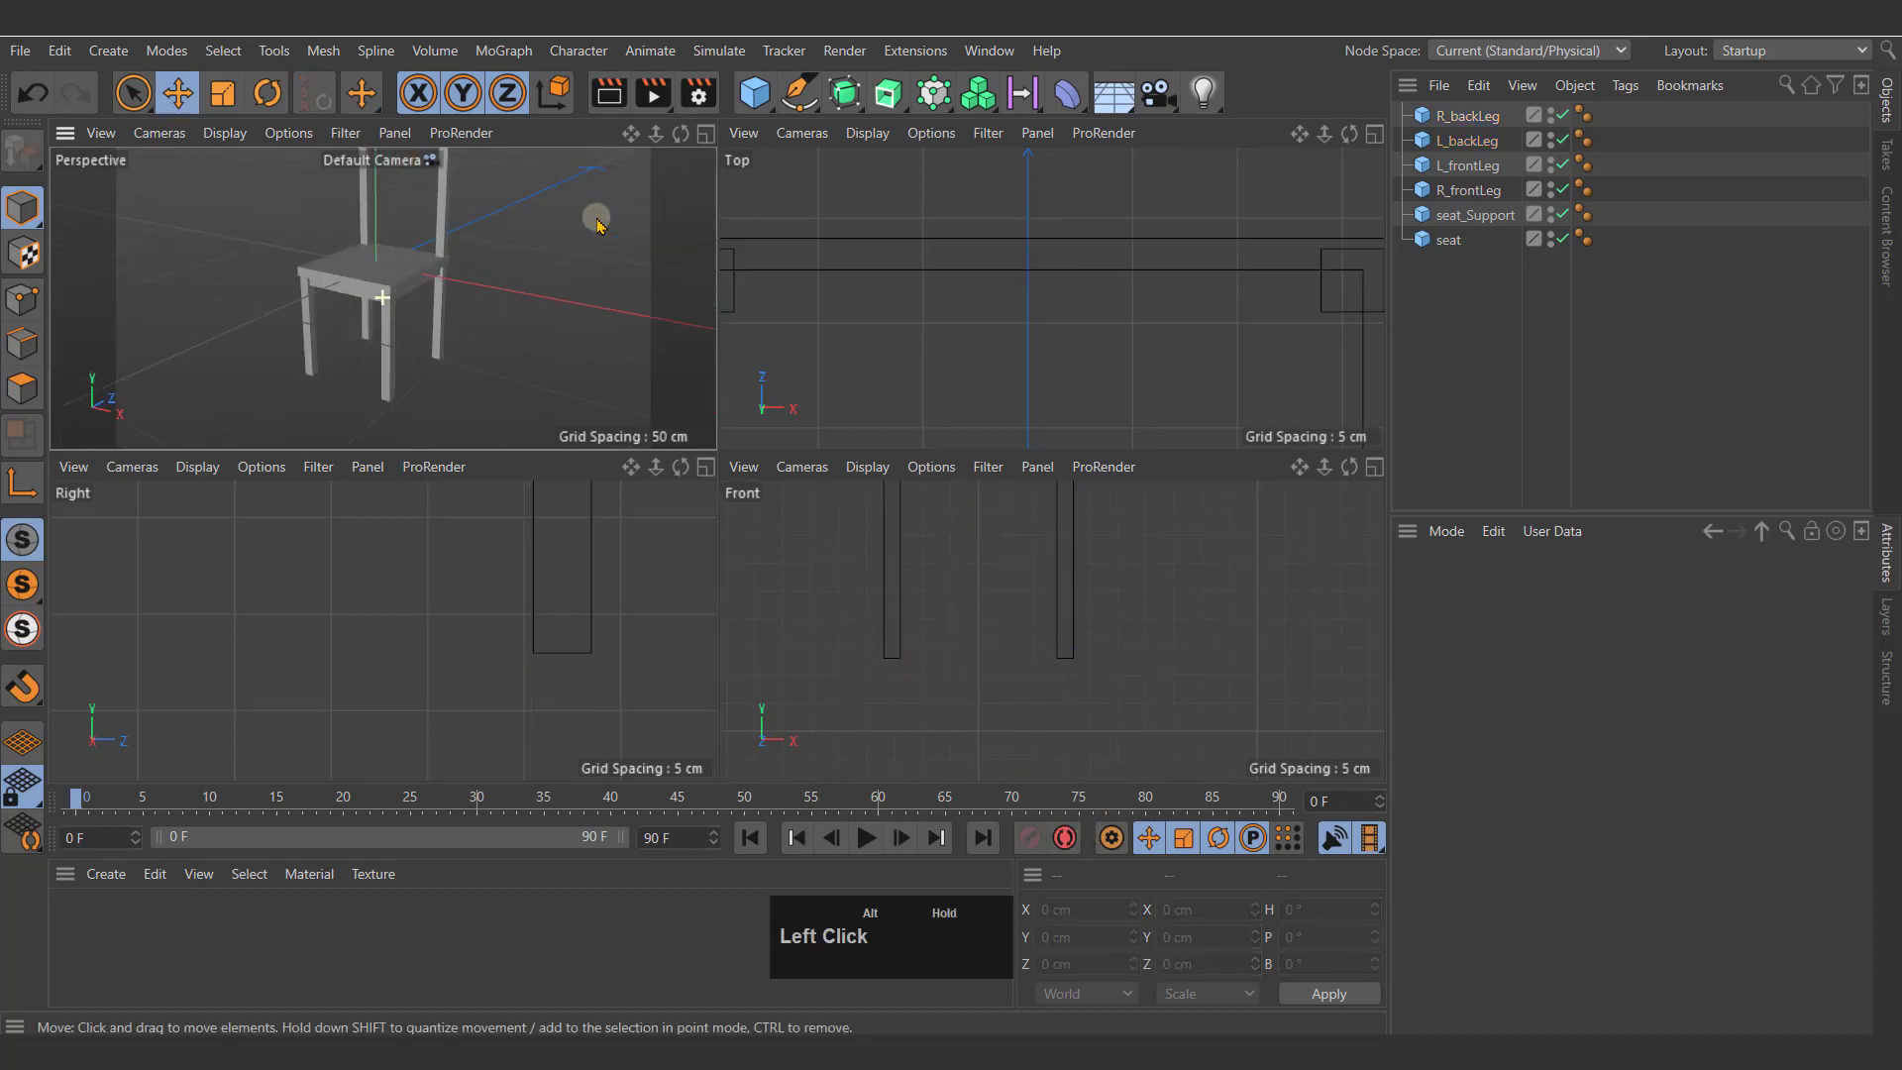
{"action": "left_click", "coordinate": [705, 132]}
{"action": "left_click_drag", "start_coordinate": [943, 382], "coordinate": [882, 327], "text": "alt"}
{"action": "right_click_drag", "start_coordinate": [883, 327], "coordinate": [891, 383], "text": "alt"}
{"action": "middle_click_drag", "start_coordinate": [892, 382], "coordinate": [882, 382], "text": "alt"}
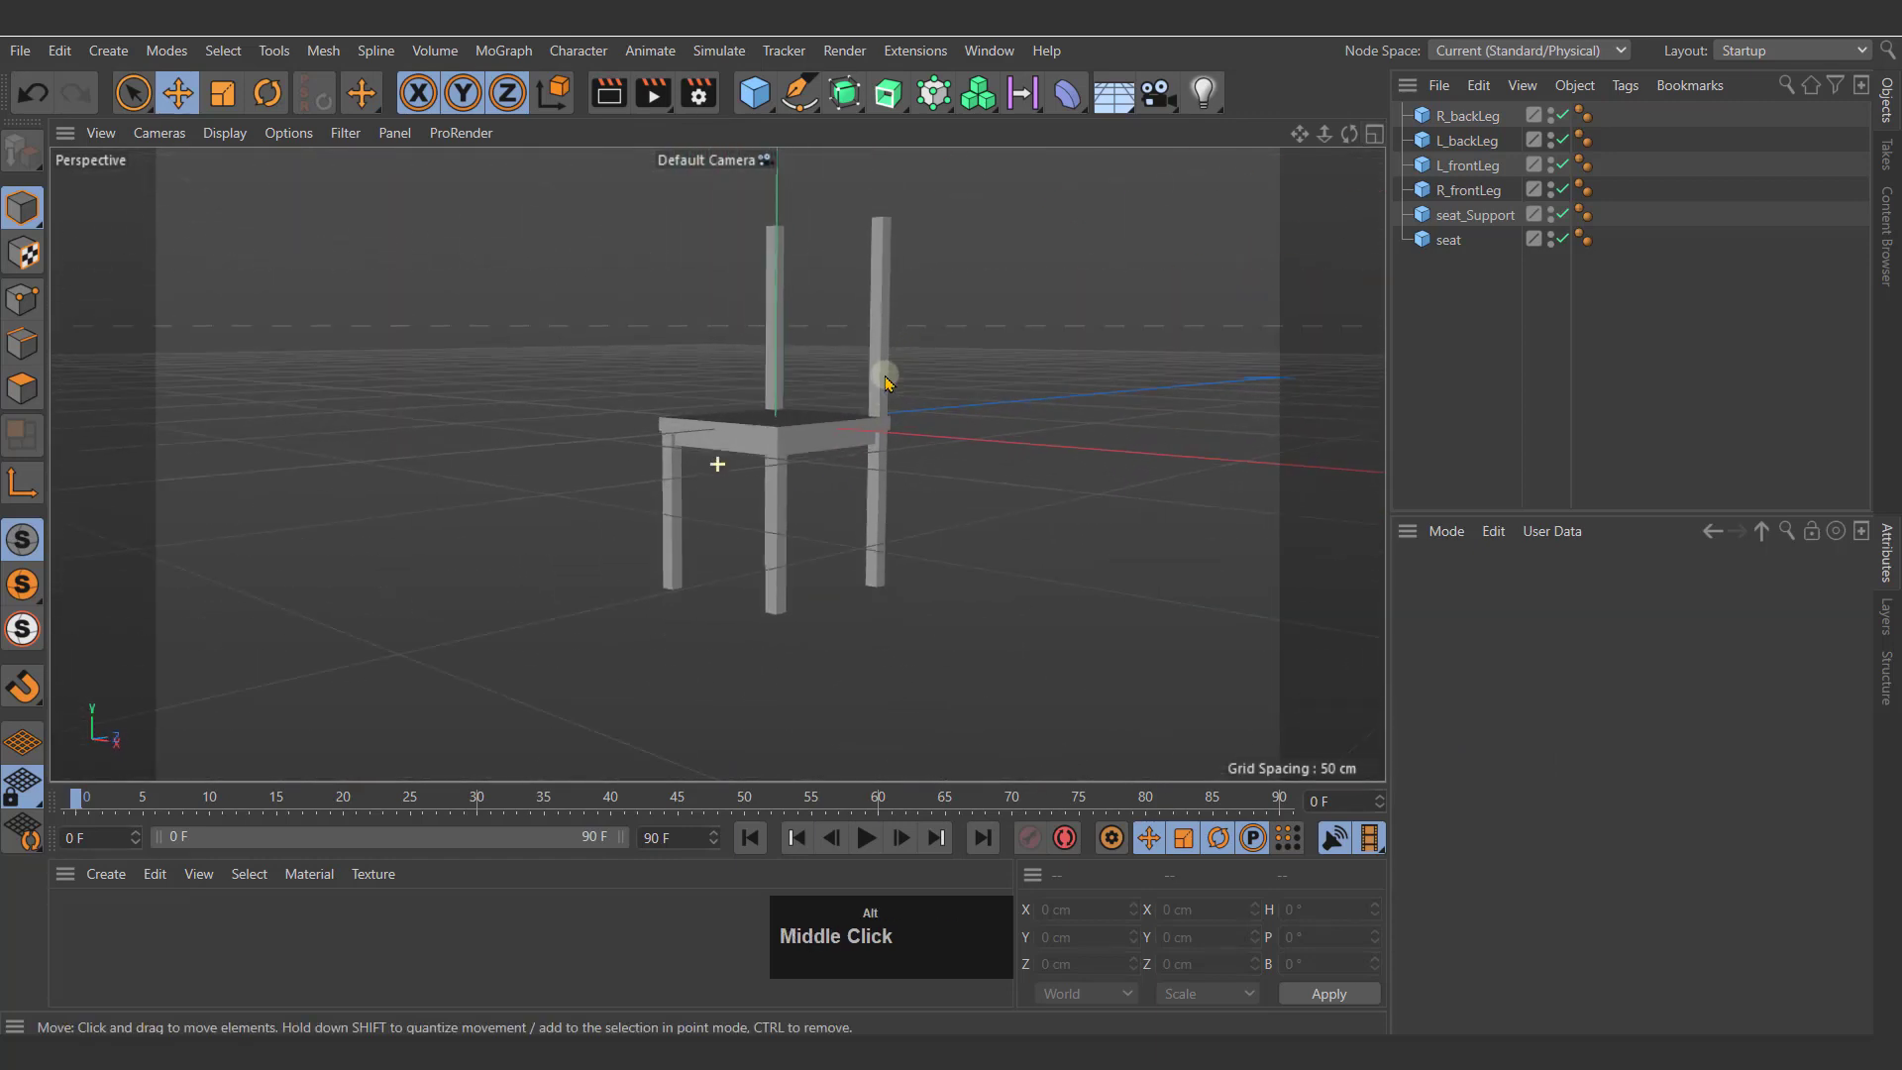
{"action": "left_click_drag", "start_coordinate": [883, 382], "coordinate": [849, 403], "text": "alt"}
Step: Duplicate the seat in place and rename the copy low_backSupport
{"action": "left_click", "coordinate": [772, 484]}
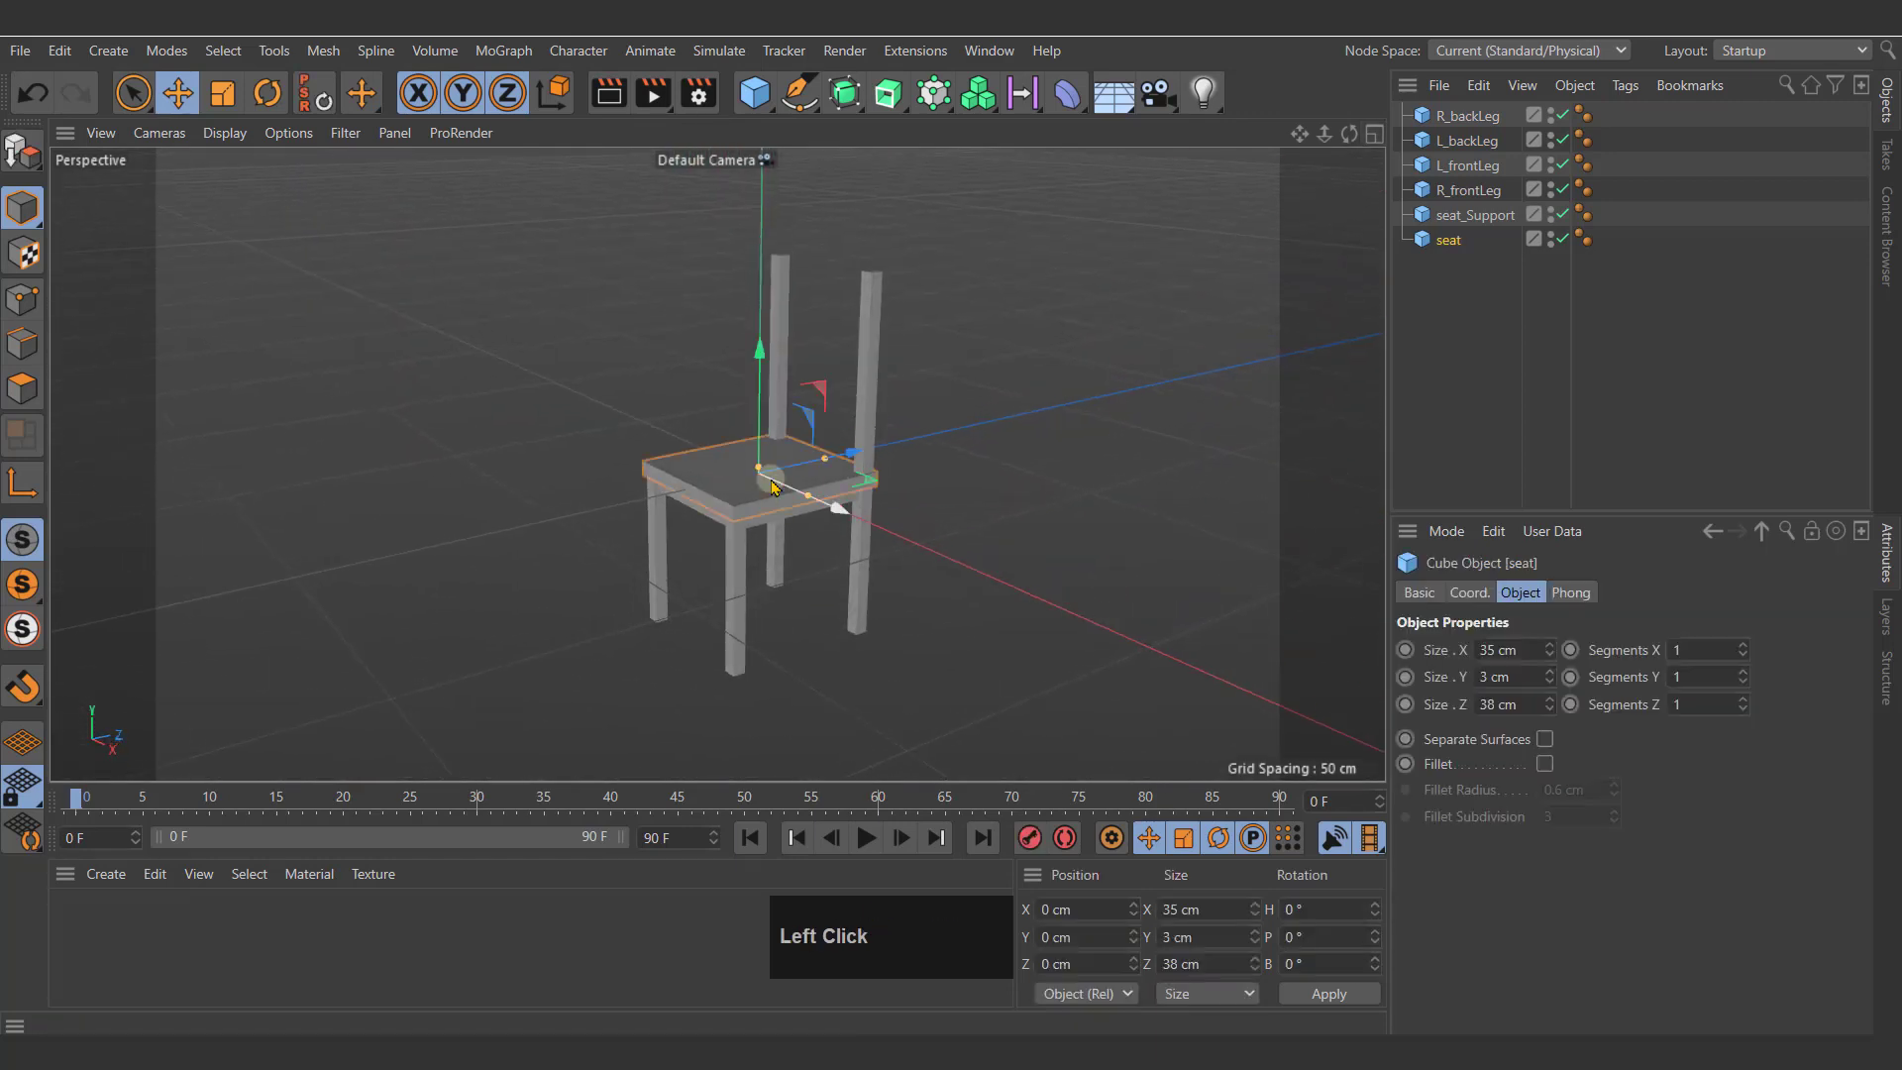
{"action": "left_click", "coordinate": [949, 442], "text": "ctrl"}
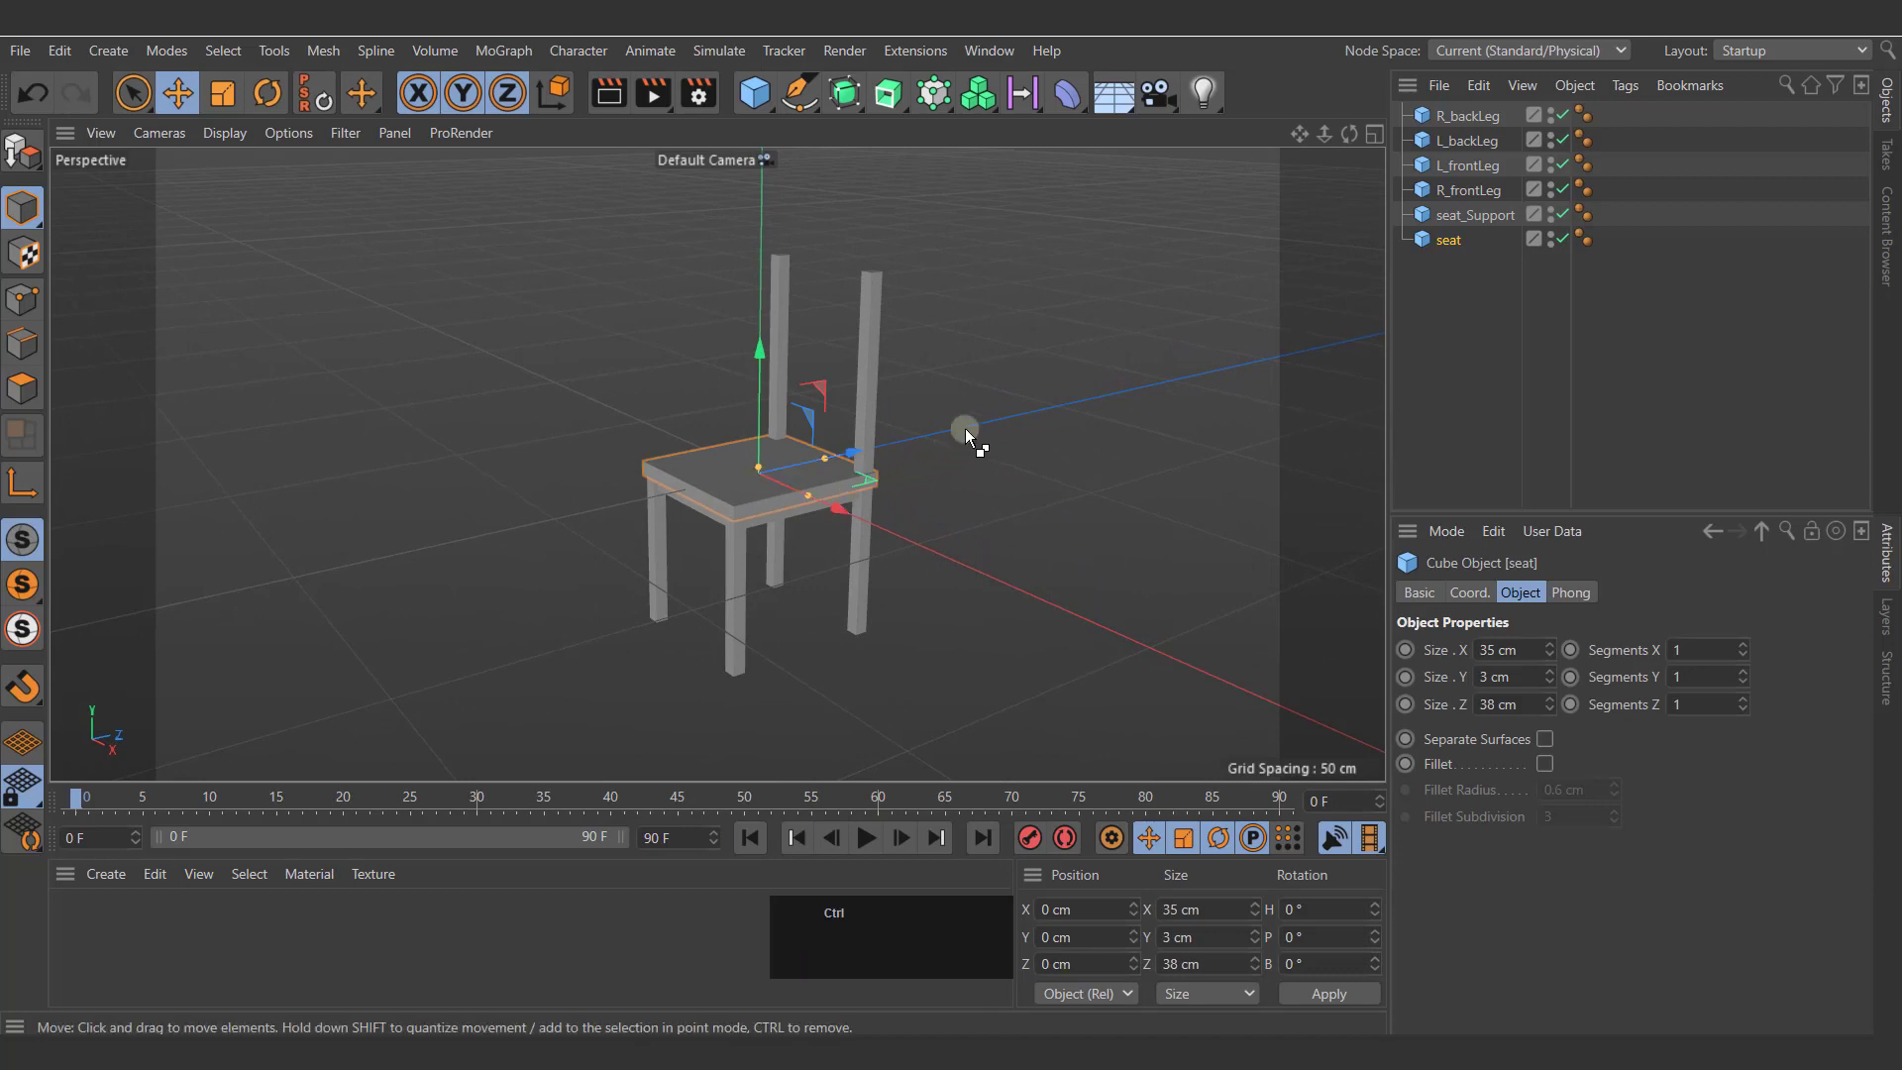
{"action": "key", "text": "ctrl+v"}
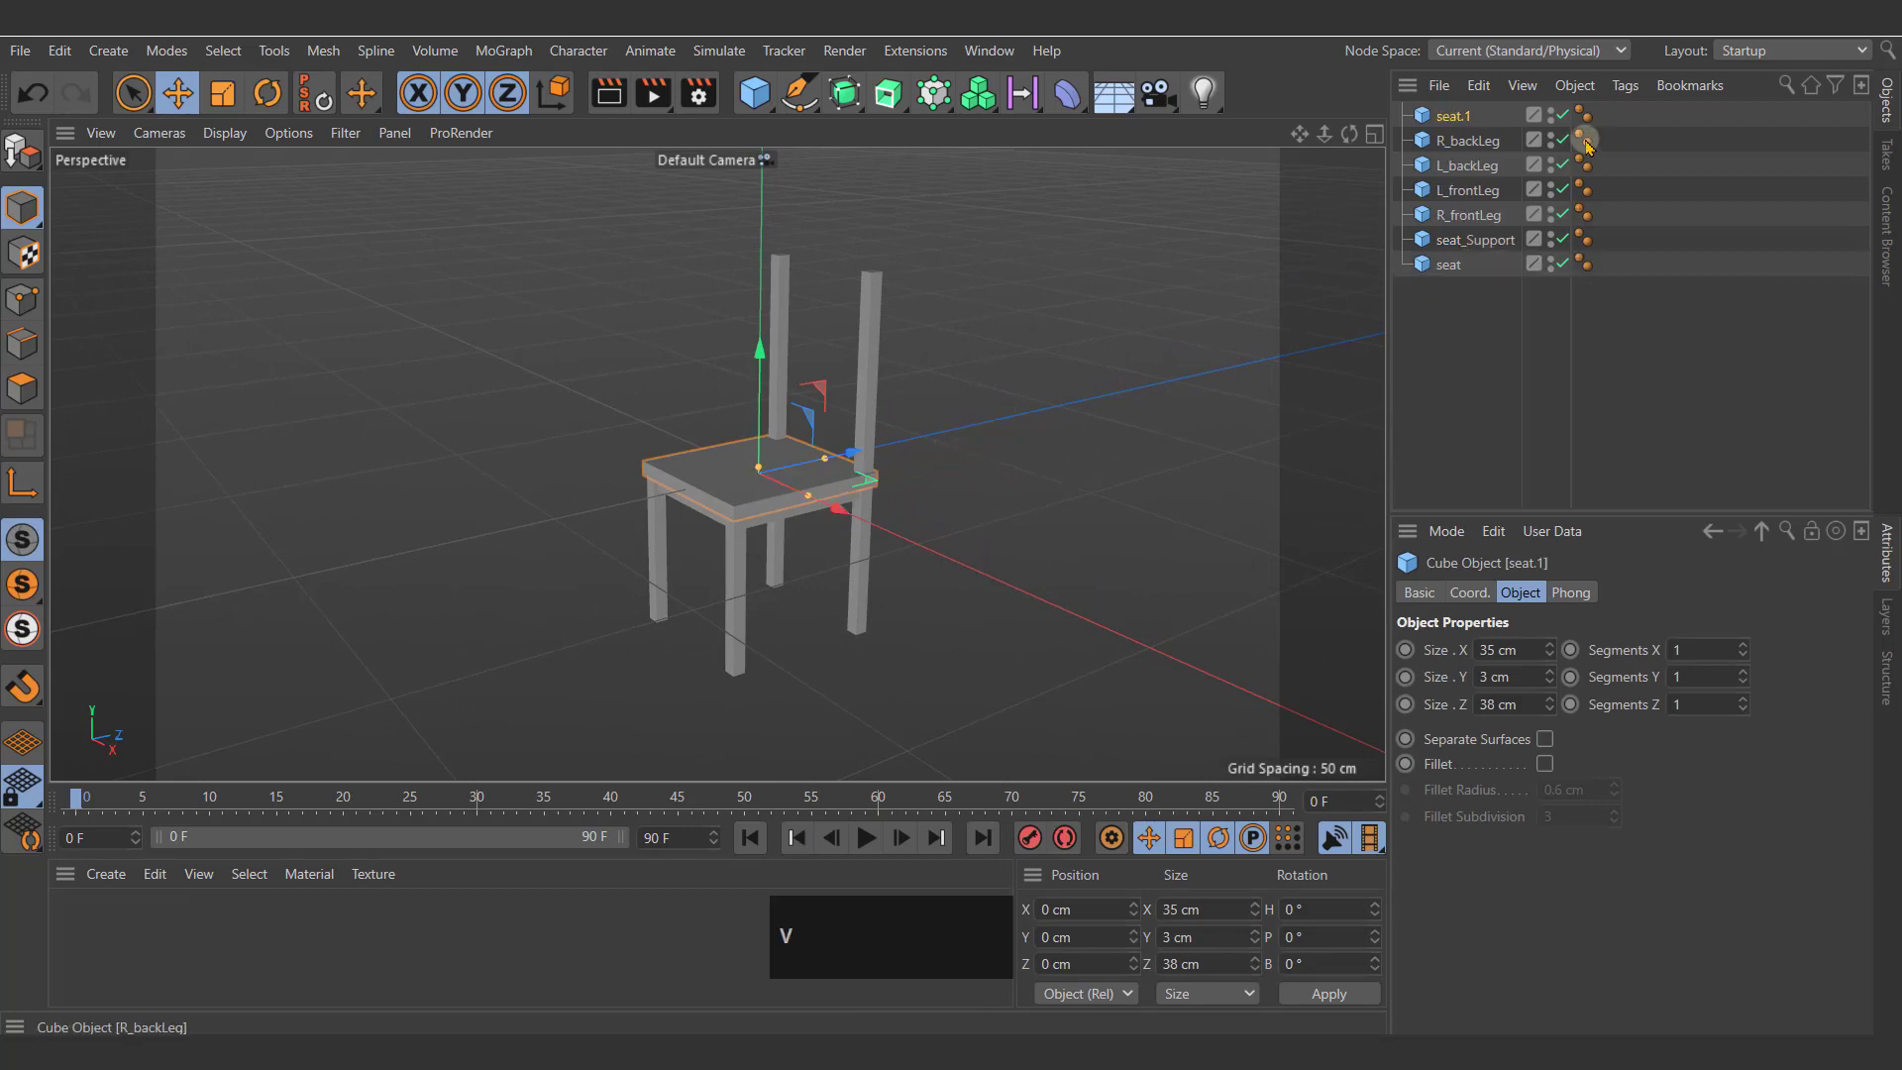
{"action": "double_click", "coordinate": [1465, 117]}
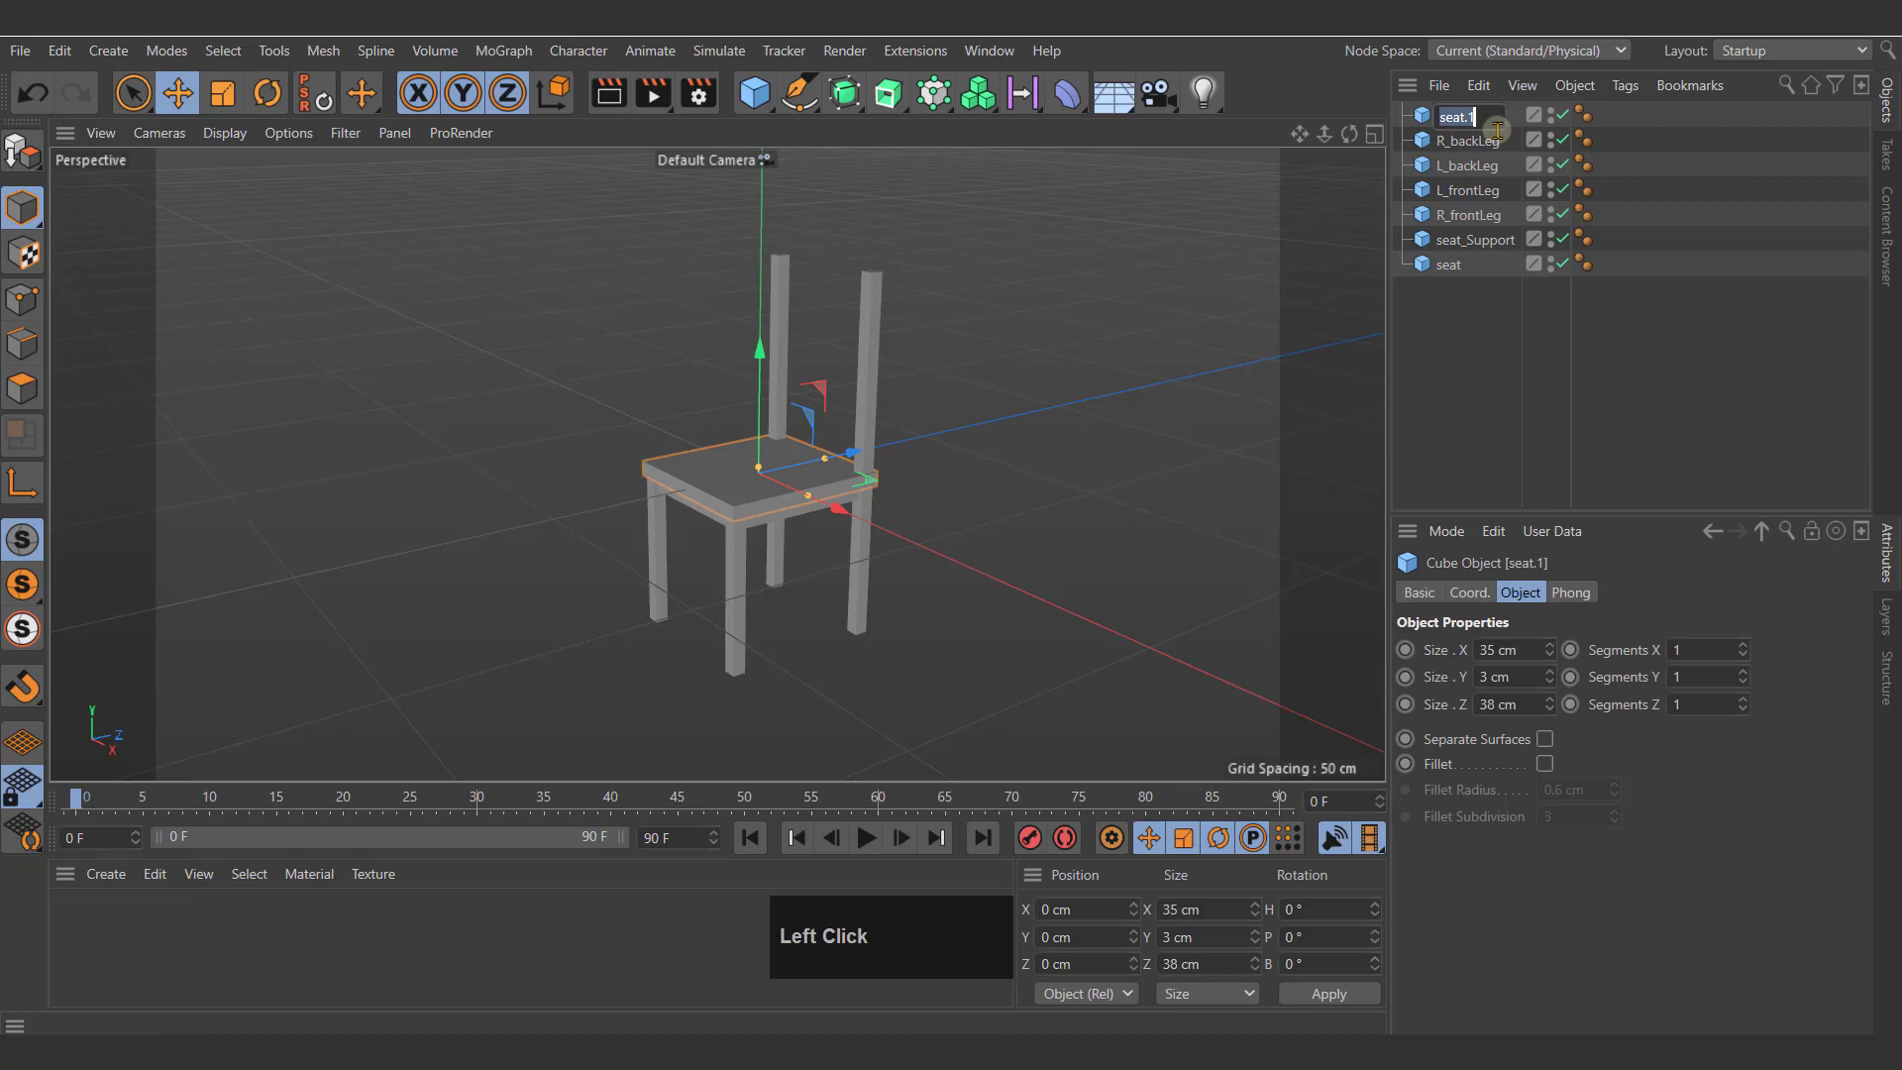
{"action": "type", "text": "lo"}
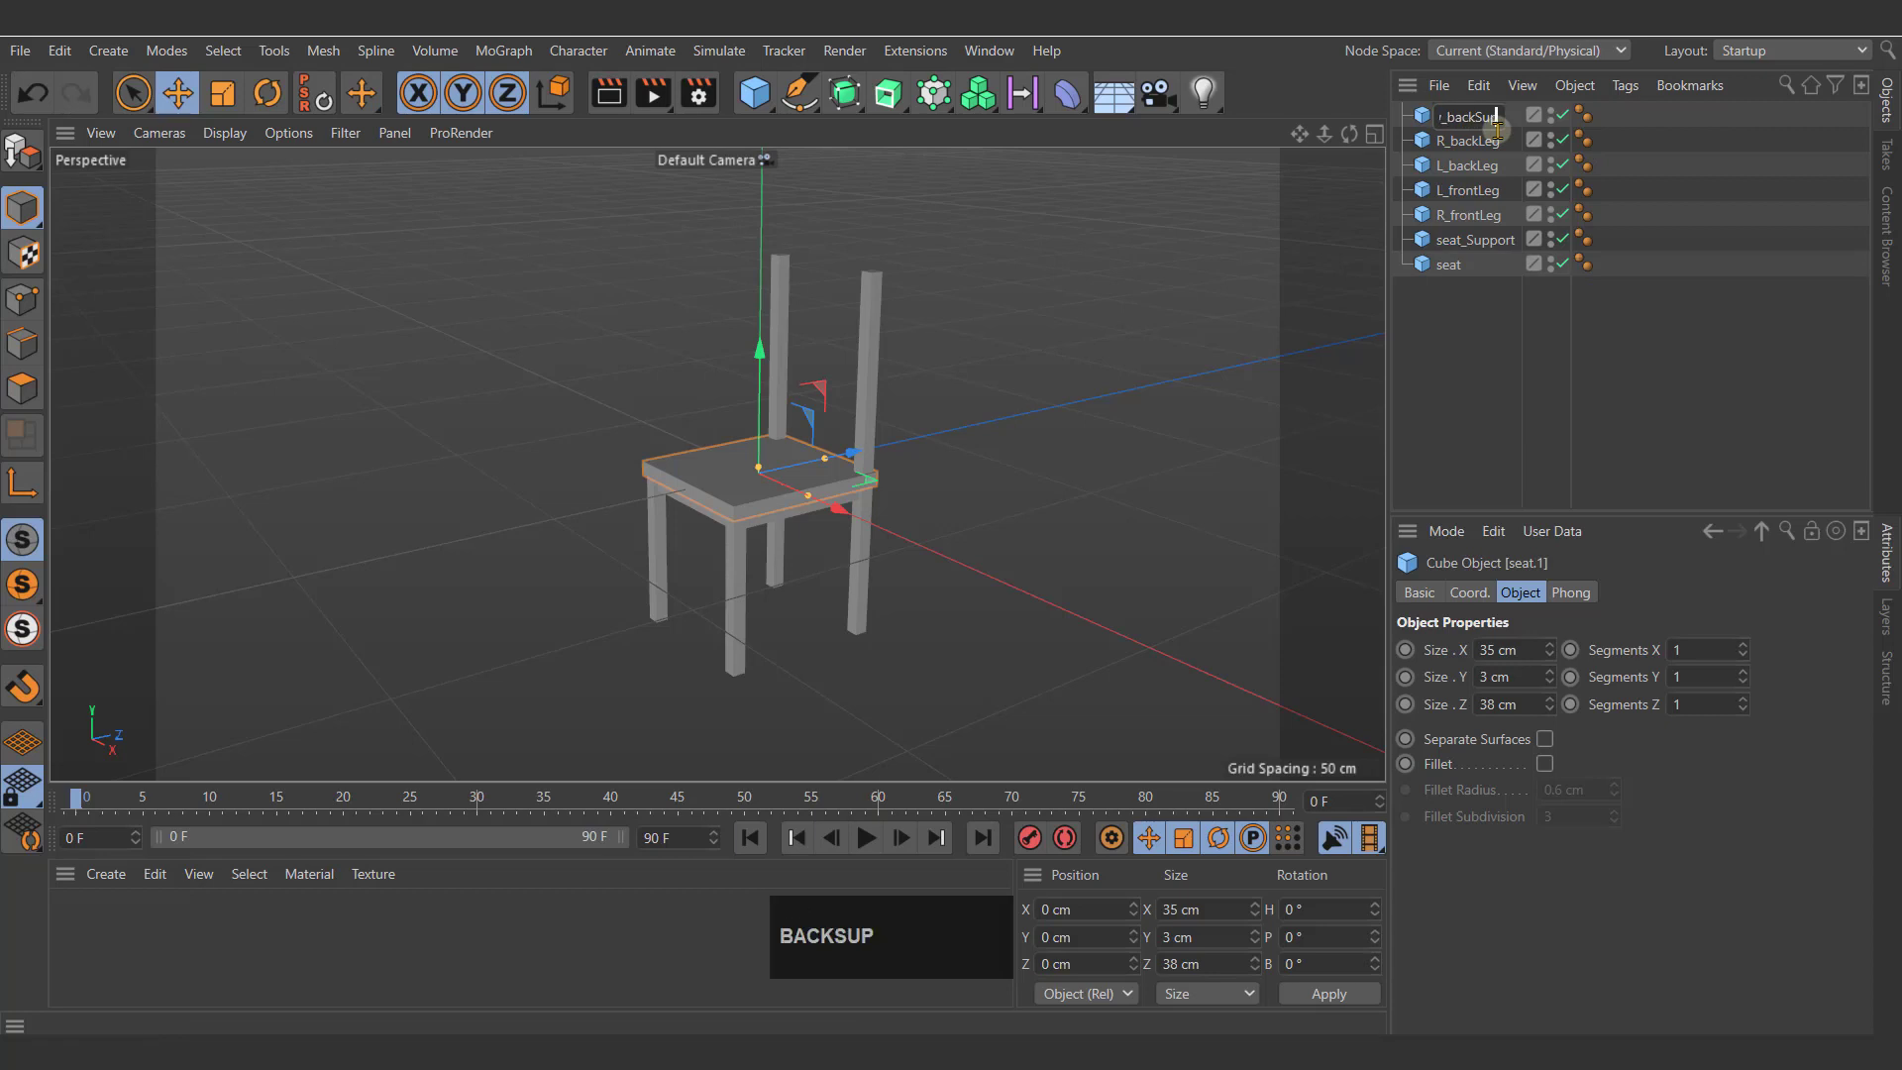
{"action": "type", "text": "w_backSupport"}
{"action": "left_click", "coordinate": [1493, 348]}
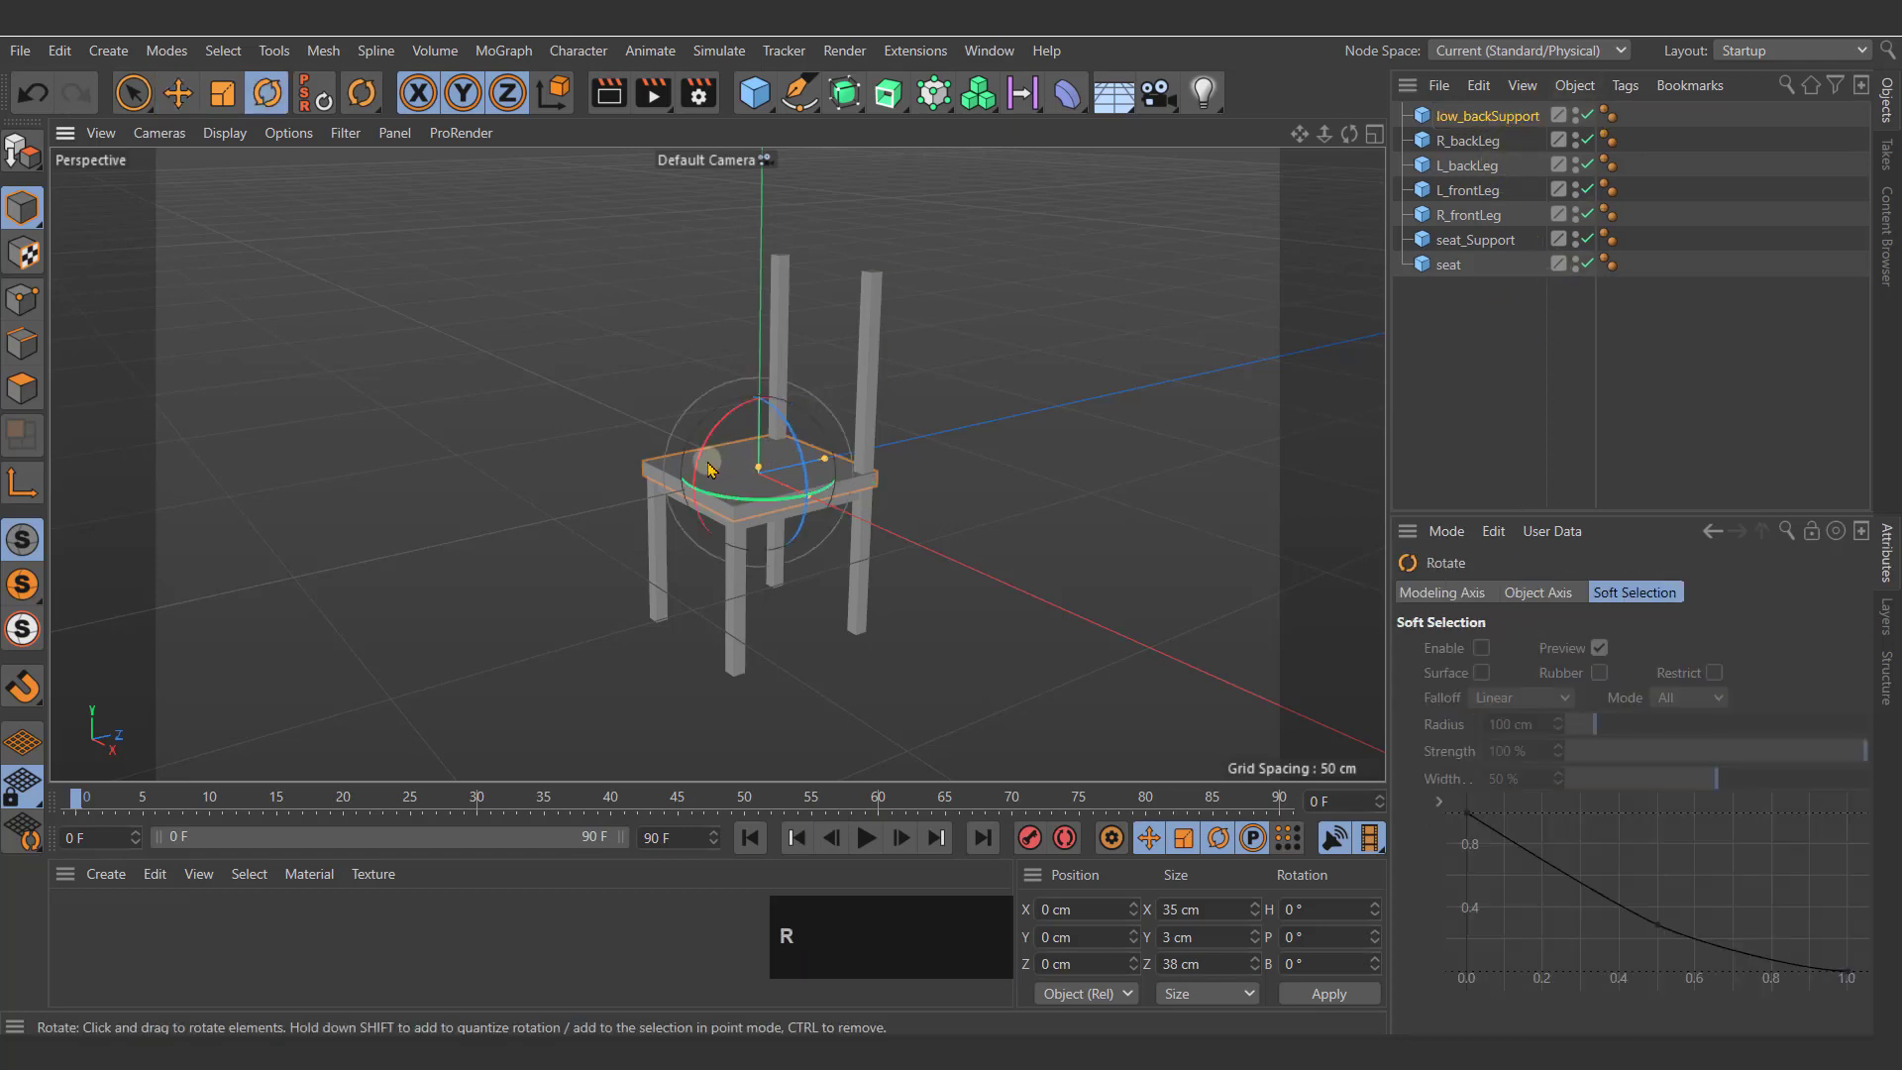
Step: Rotate low_backSupport to a pitch of -90° and move it back along Z to 15 cm
{"action": "left_click_drag", "start_coordinate": [703, 467], "coordinate": [782, 406]}
{"action": "left_click_drag", "start_coordinate": [920, 540], "coordinate": [786, 515], "text": "alt"}
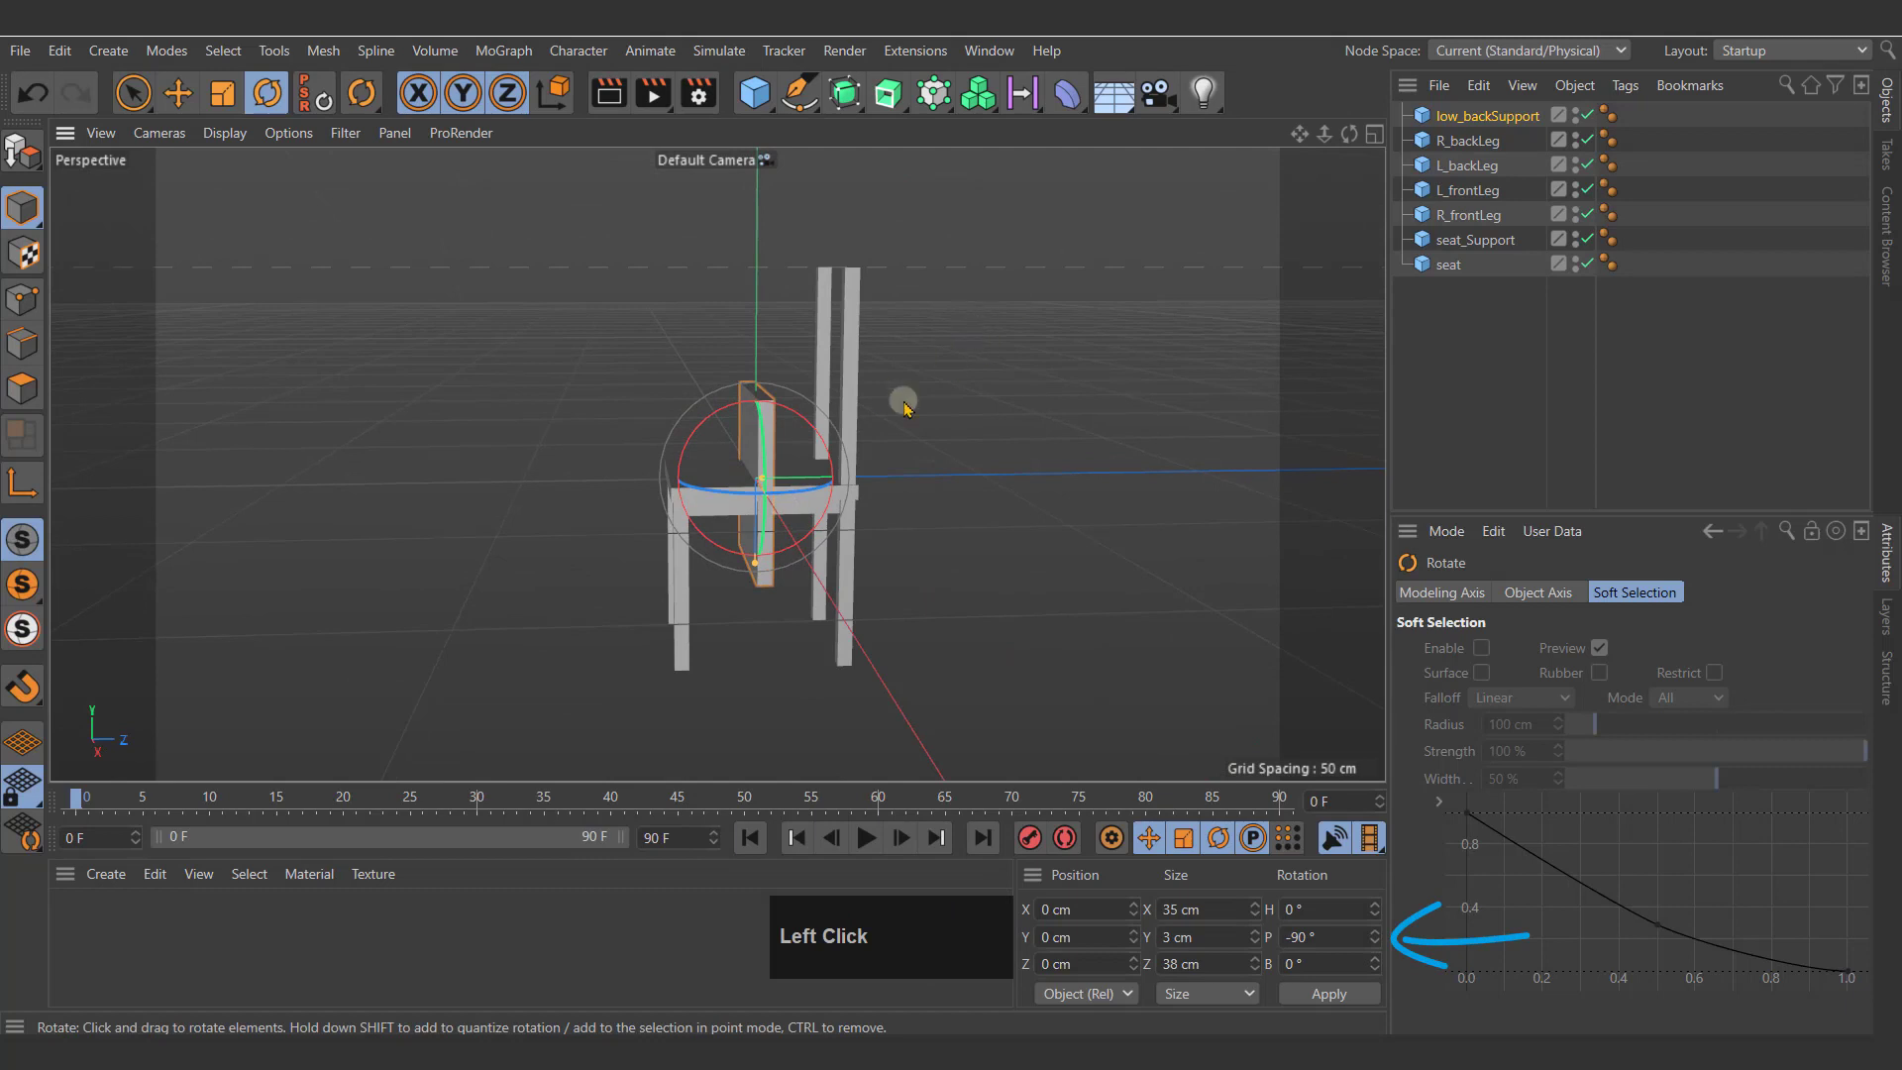
{"action": "key", "text": "e"}
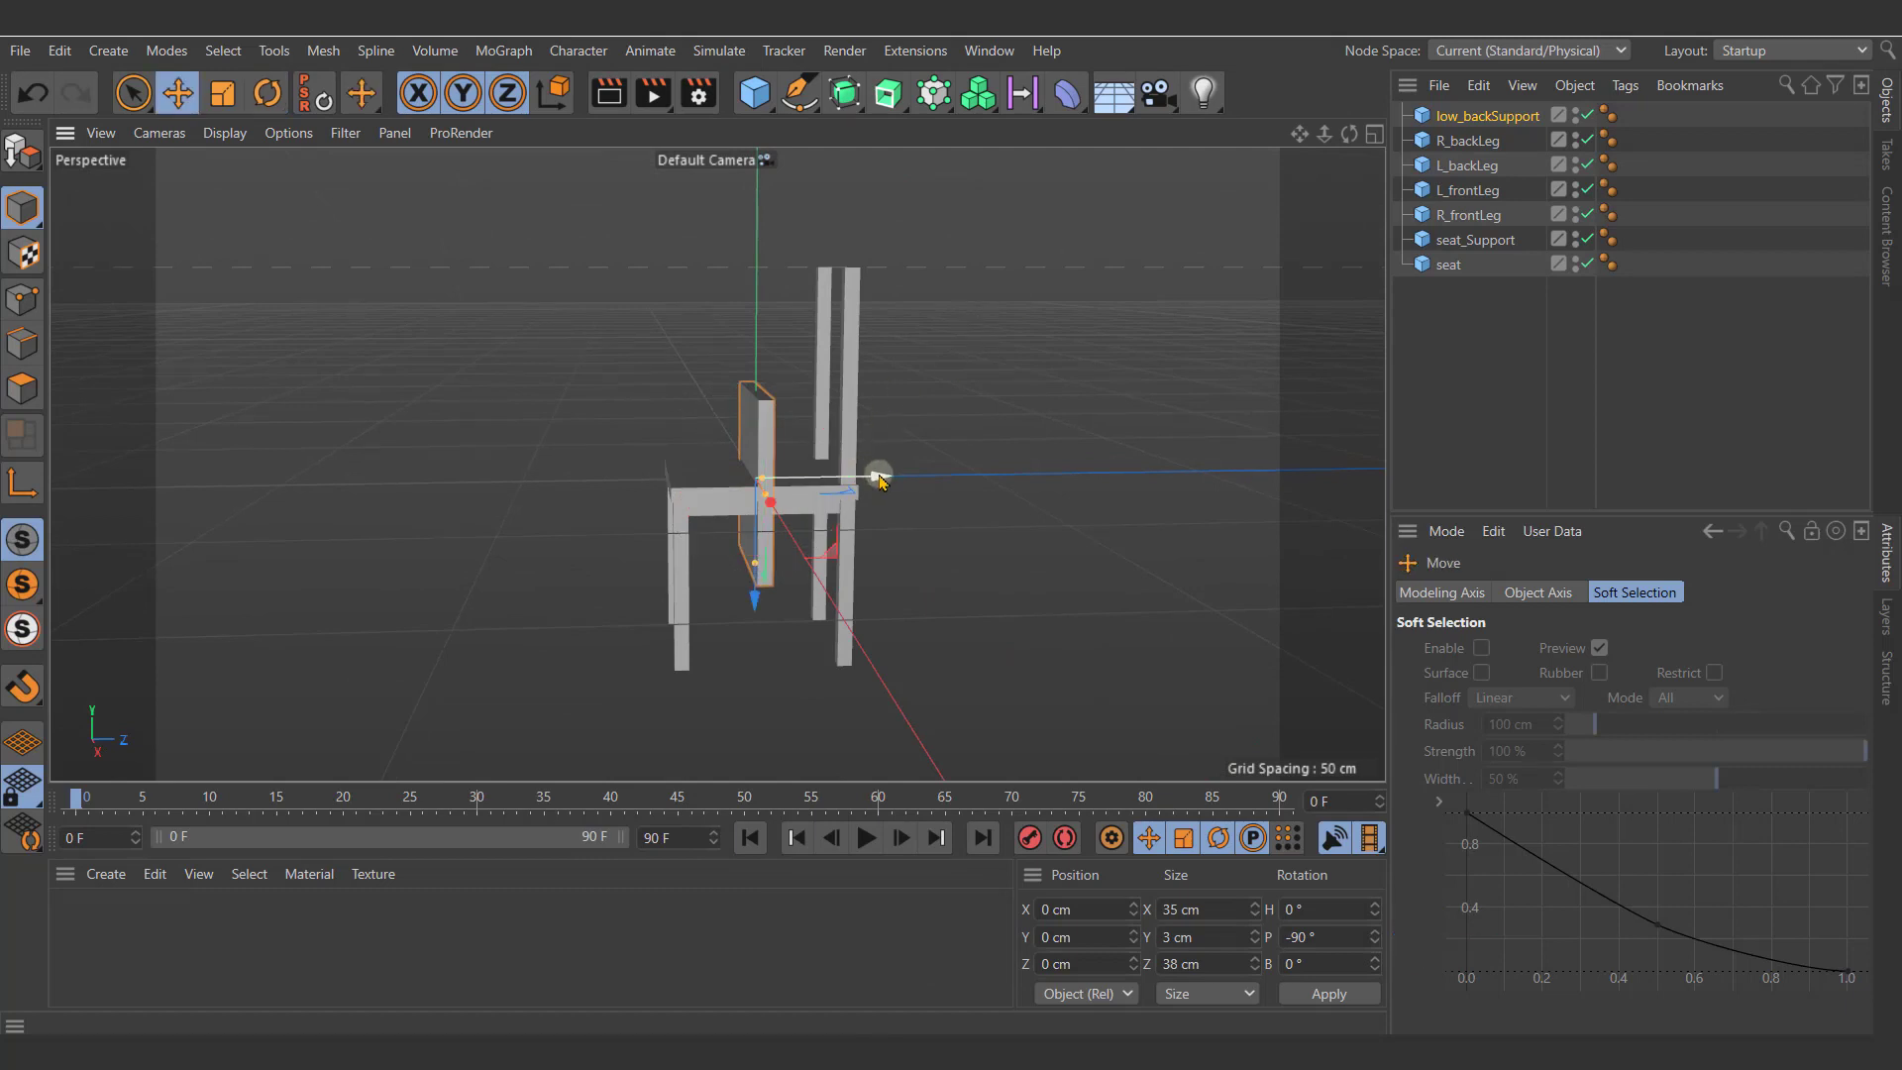
{"action": "left_click", "coordinate": [881, 480]}
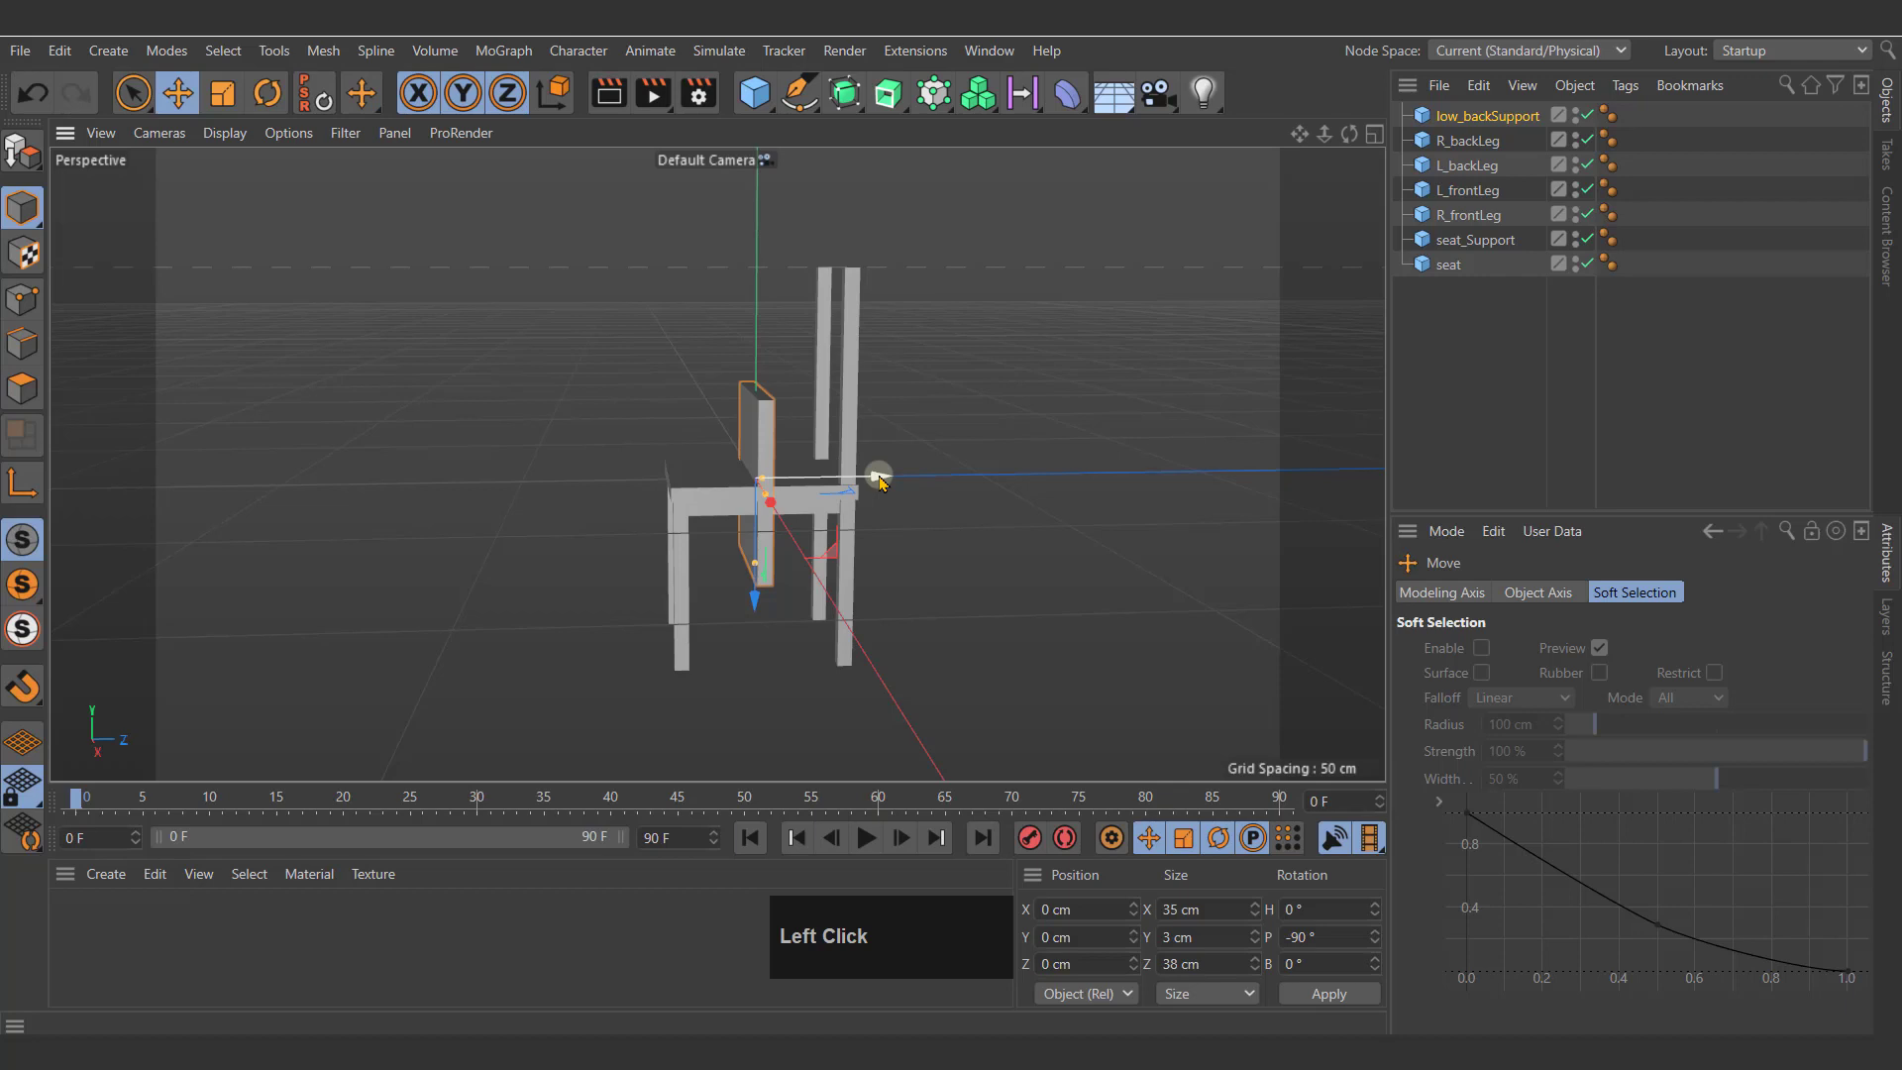
{"action": "left_click_drag", "start_coordinate": [880, 479], "coordinate": [961, 477], "text": "shift"}
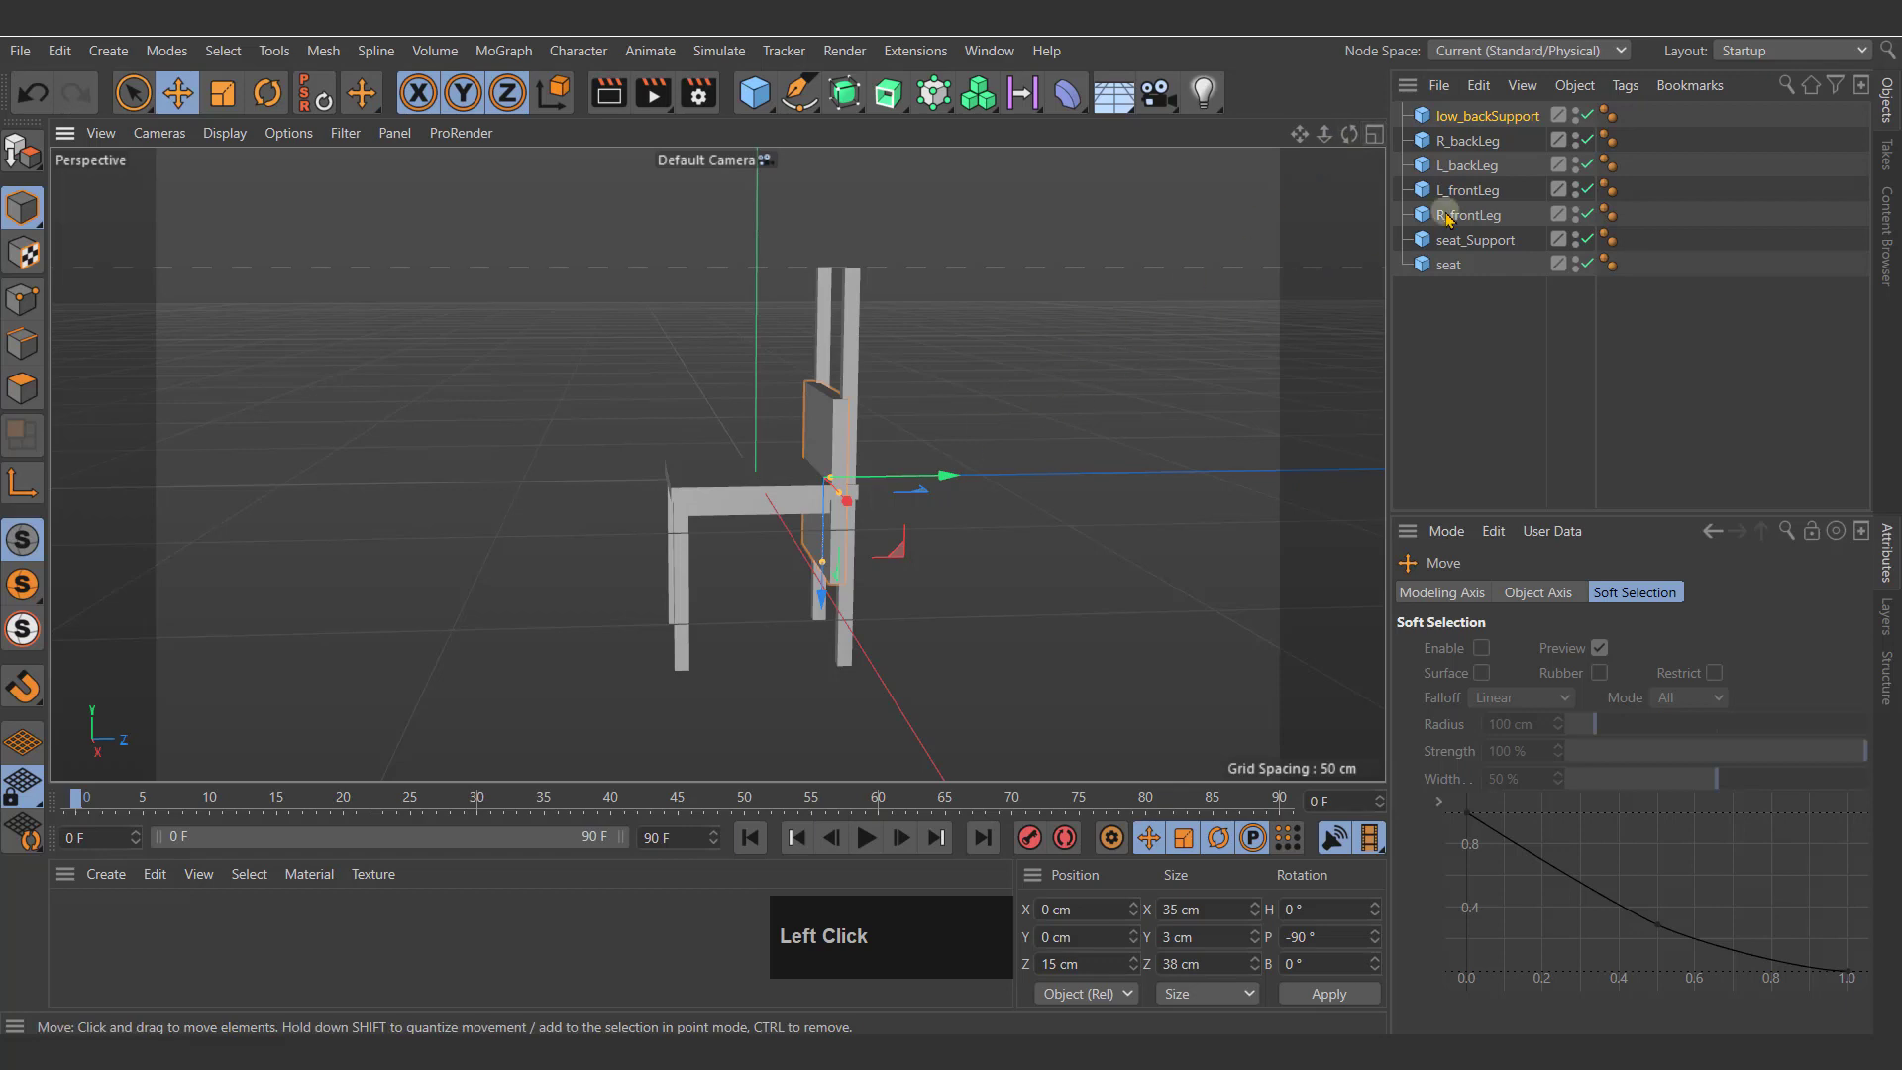
Step: Shift low_backSupport to about 17.14 cm in Z between the back legs and raise it to about 21.8 cm in Y
{"action": "scroll", "coordinate": [867, 441], "scroll_direction": "up", "scroll_amount": 5, "text": "alt"}
{"action": "left_click_drag", "start_coordinate": [867, 441], "coordinate": [764, 481], "text": "alt"}
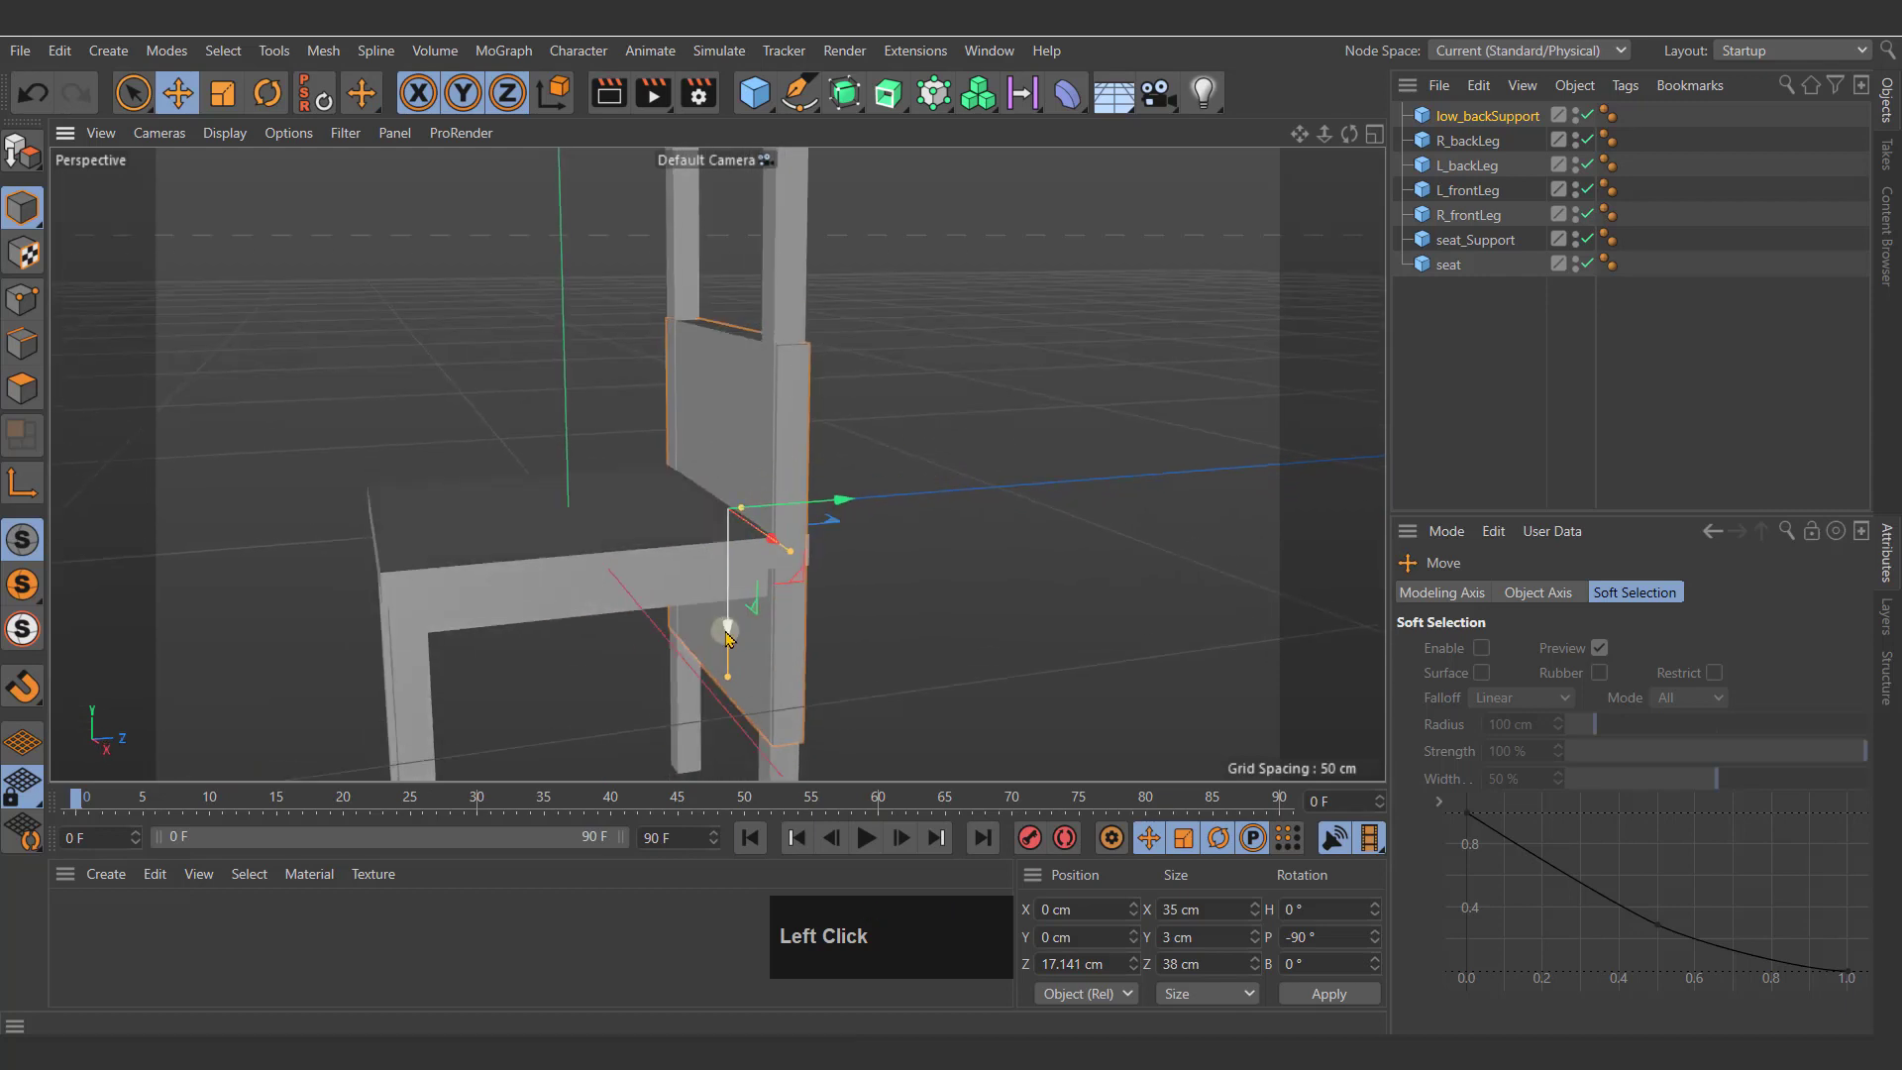
{"action": "left_click_drag", "start_coordinate": [724, 634], "coordinate": [934, 361]}
Step: Shrink low_backSupport to a rail of about 32.13 × 2.22 × 9.52 cm between the back legs
{"action": "middle_click_drag", "start_coordinate": [907, 379], "coordinate": [980, 463], "text": "alt"}
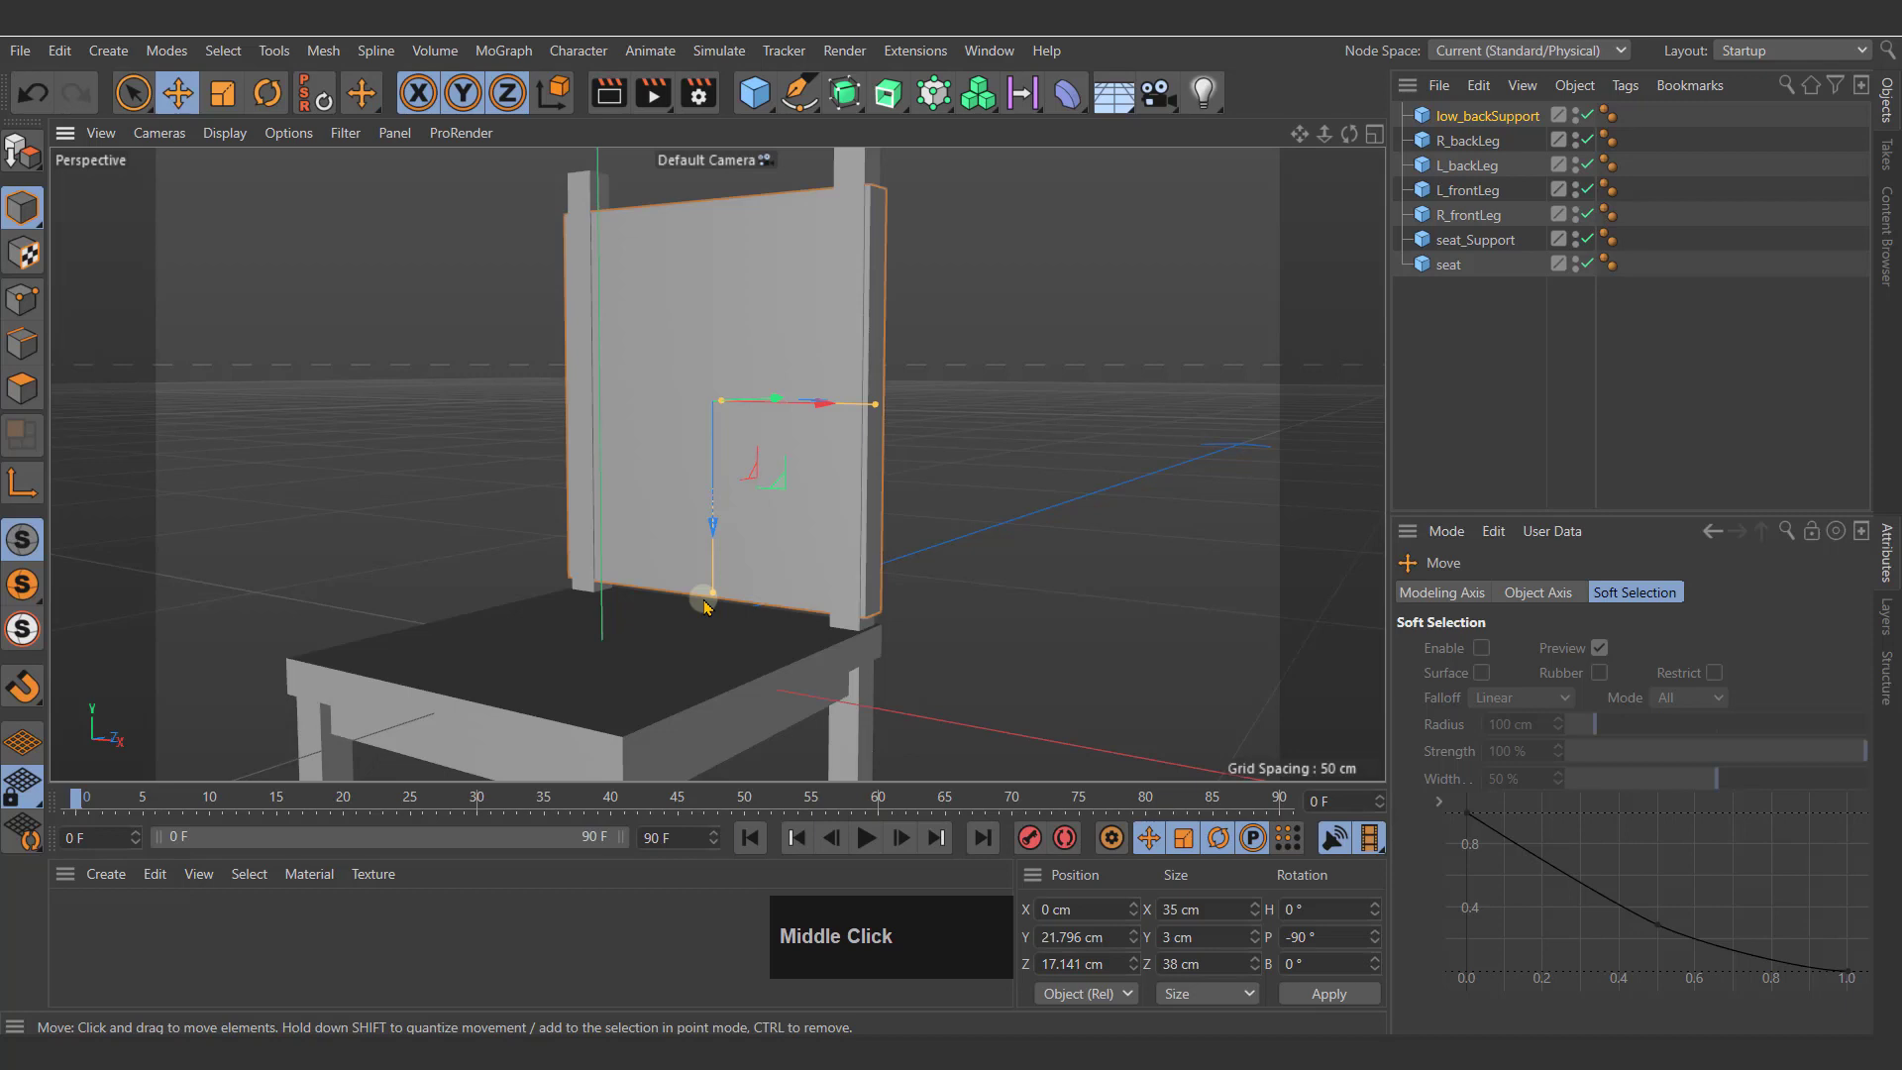
{"action": "left_click_drag", "start_coordinate": [712, 592], "coordinate": [713, 456]}
{"action": "mouse_move", "coordinate": [902, 385]}
{"action": "left_mouse_down", "text": "alt"}
{"action": "mouse_move", "coordinate": [755, 439]}
{"action": "mouse_move", "coordinate": [783, 386]}
{"action": "mouse_move", "coordinate": [907, 420]}
{"action": "mouse_move", "coordinate": [968, 463]}
{"action": "mouse_move", "coordinate": [883, 412]}
{"action": "left_mouse_up", "text": "alt"}
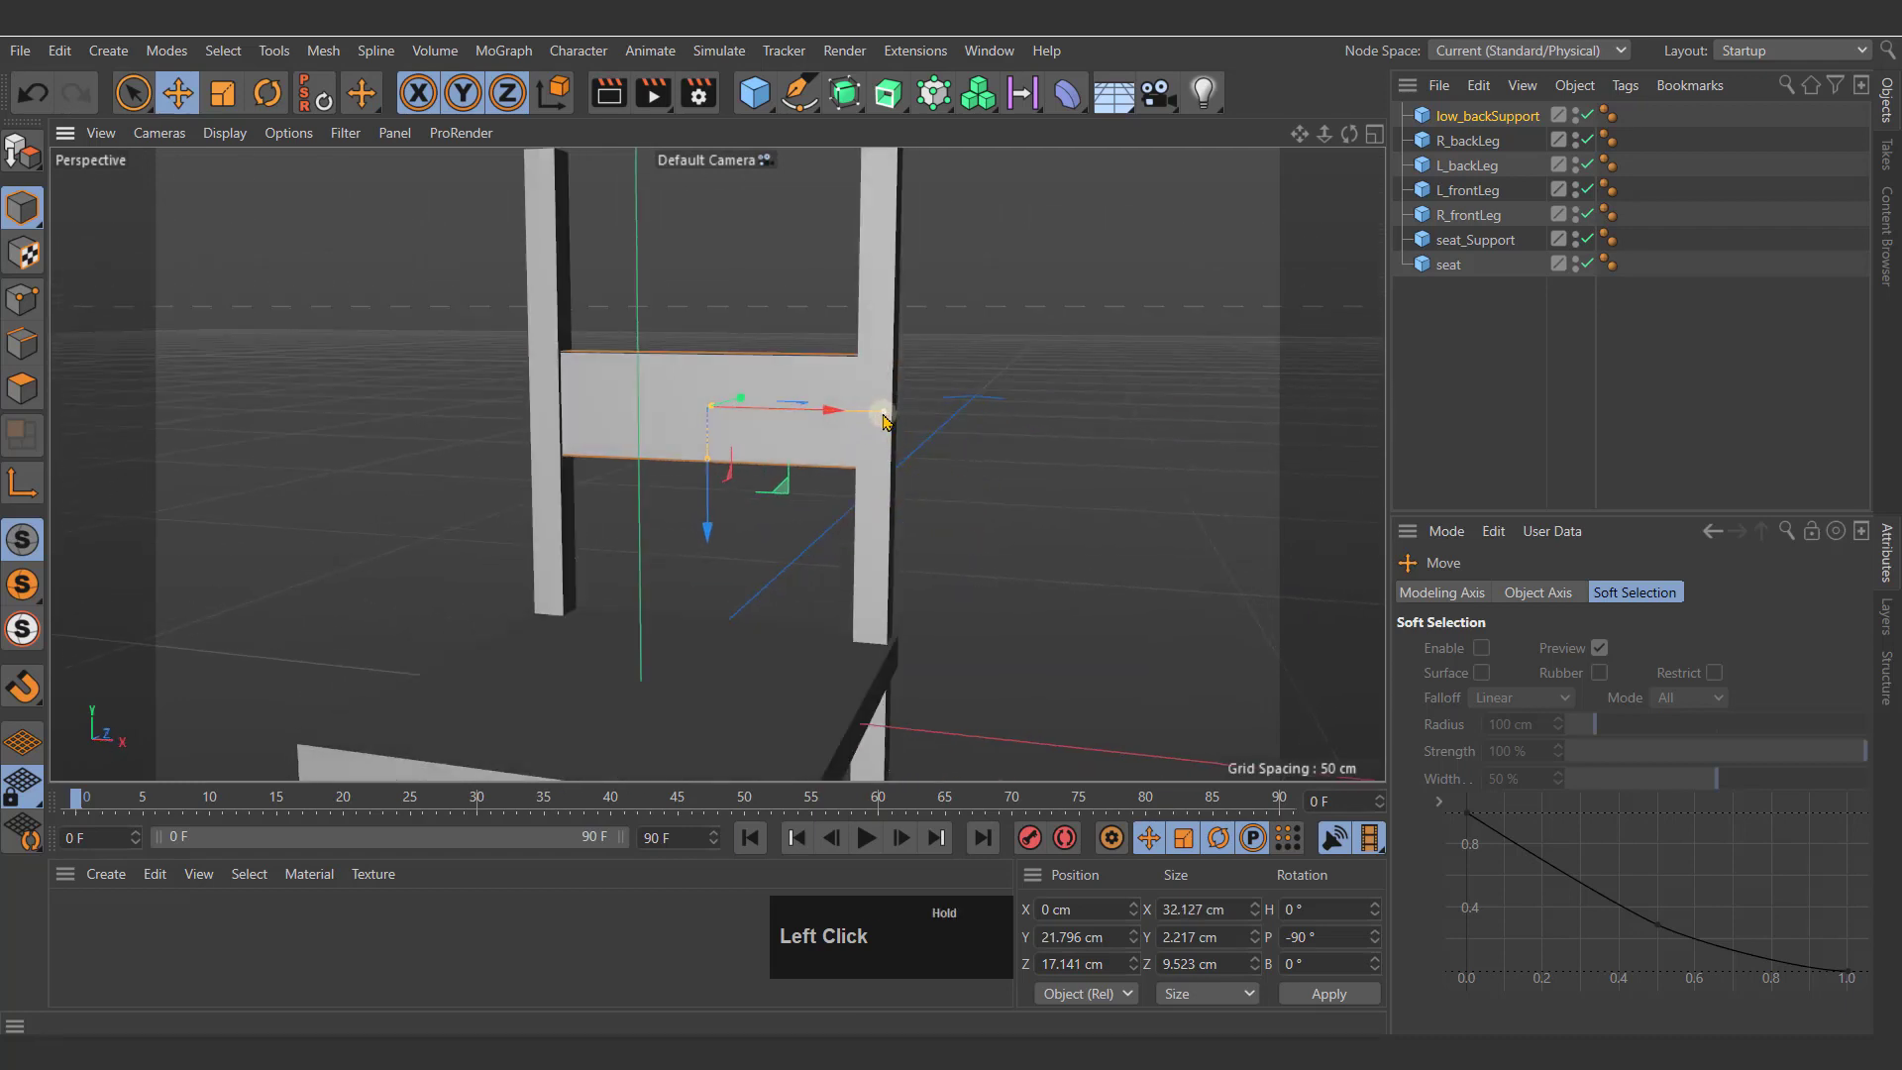
Step: Set the size of low_backSupport to exactly 30 cm in X, 2 cm in Y and 5 cm in Z
{"action": "left_click", "coordinate": [1492, 116]}
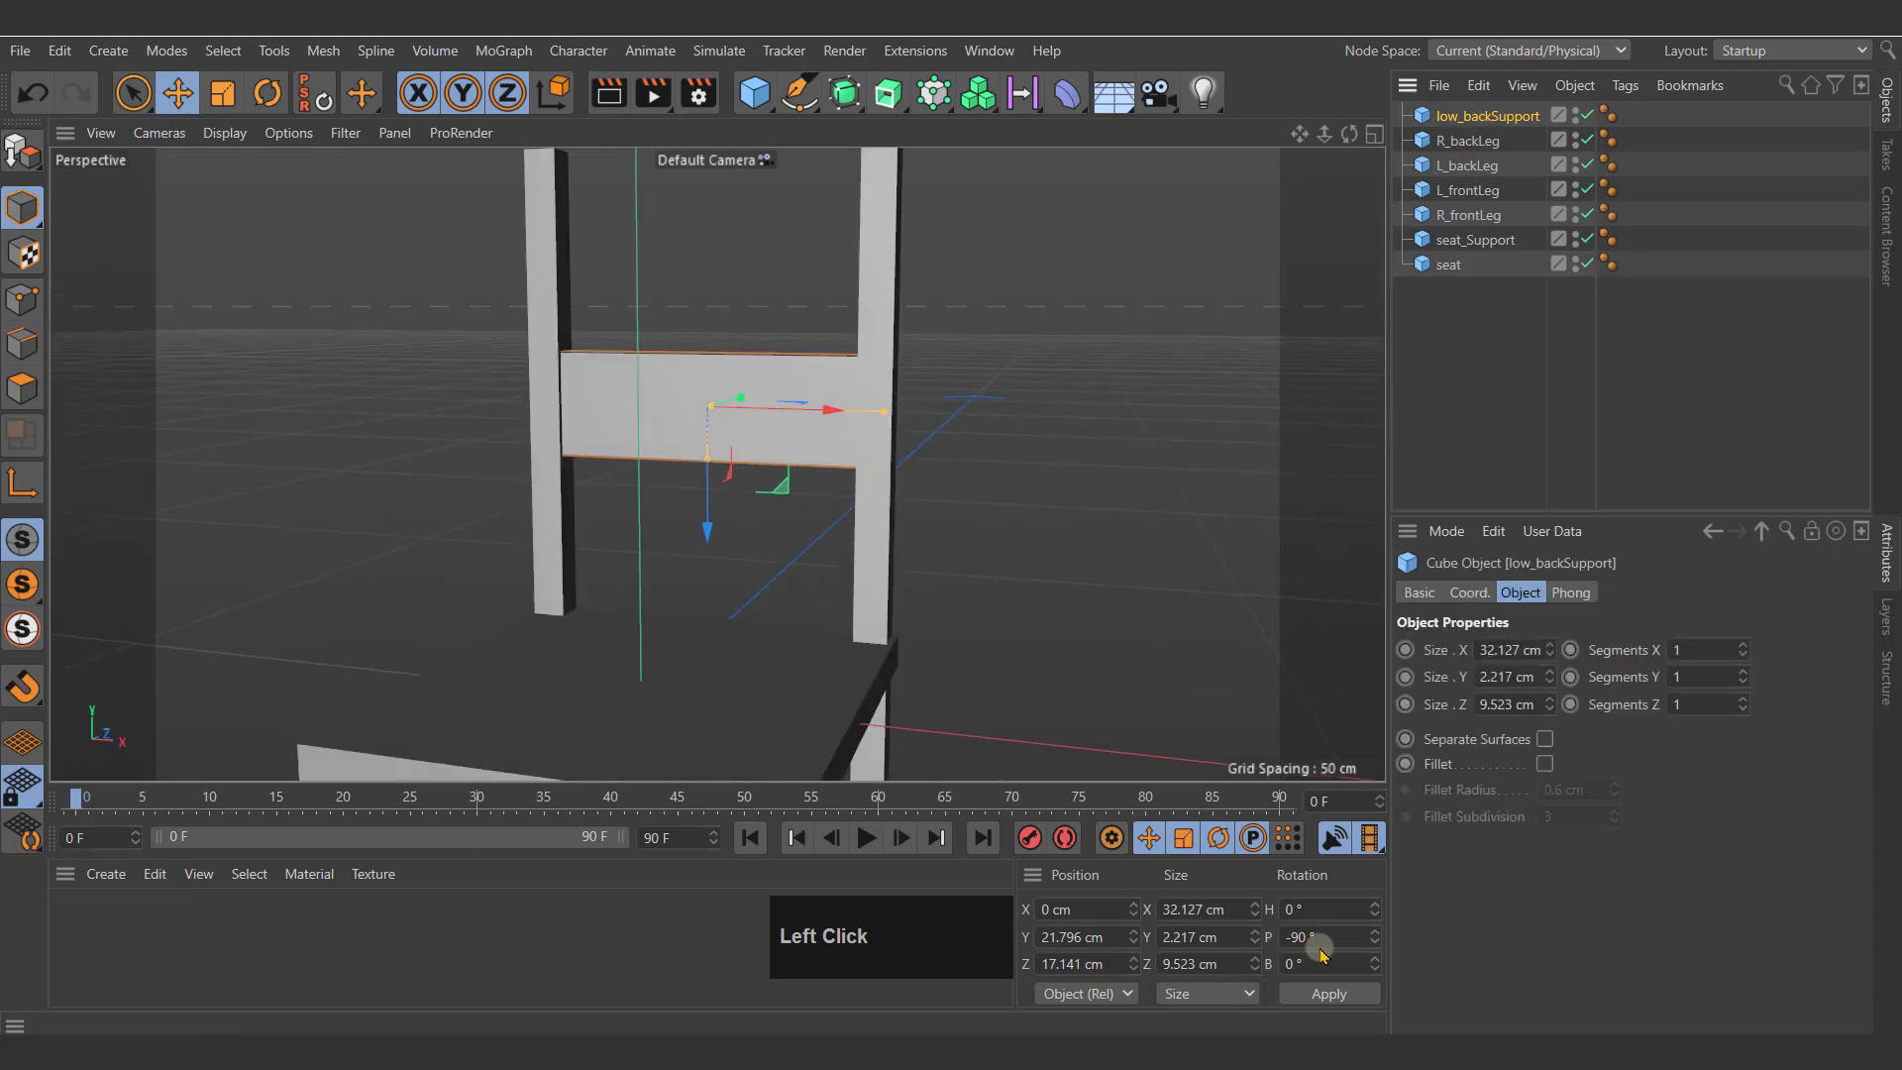
{"action": "left_click", "coordinate": [1507, 677]}
{"action": "type", "text": "2"}
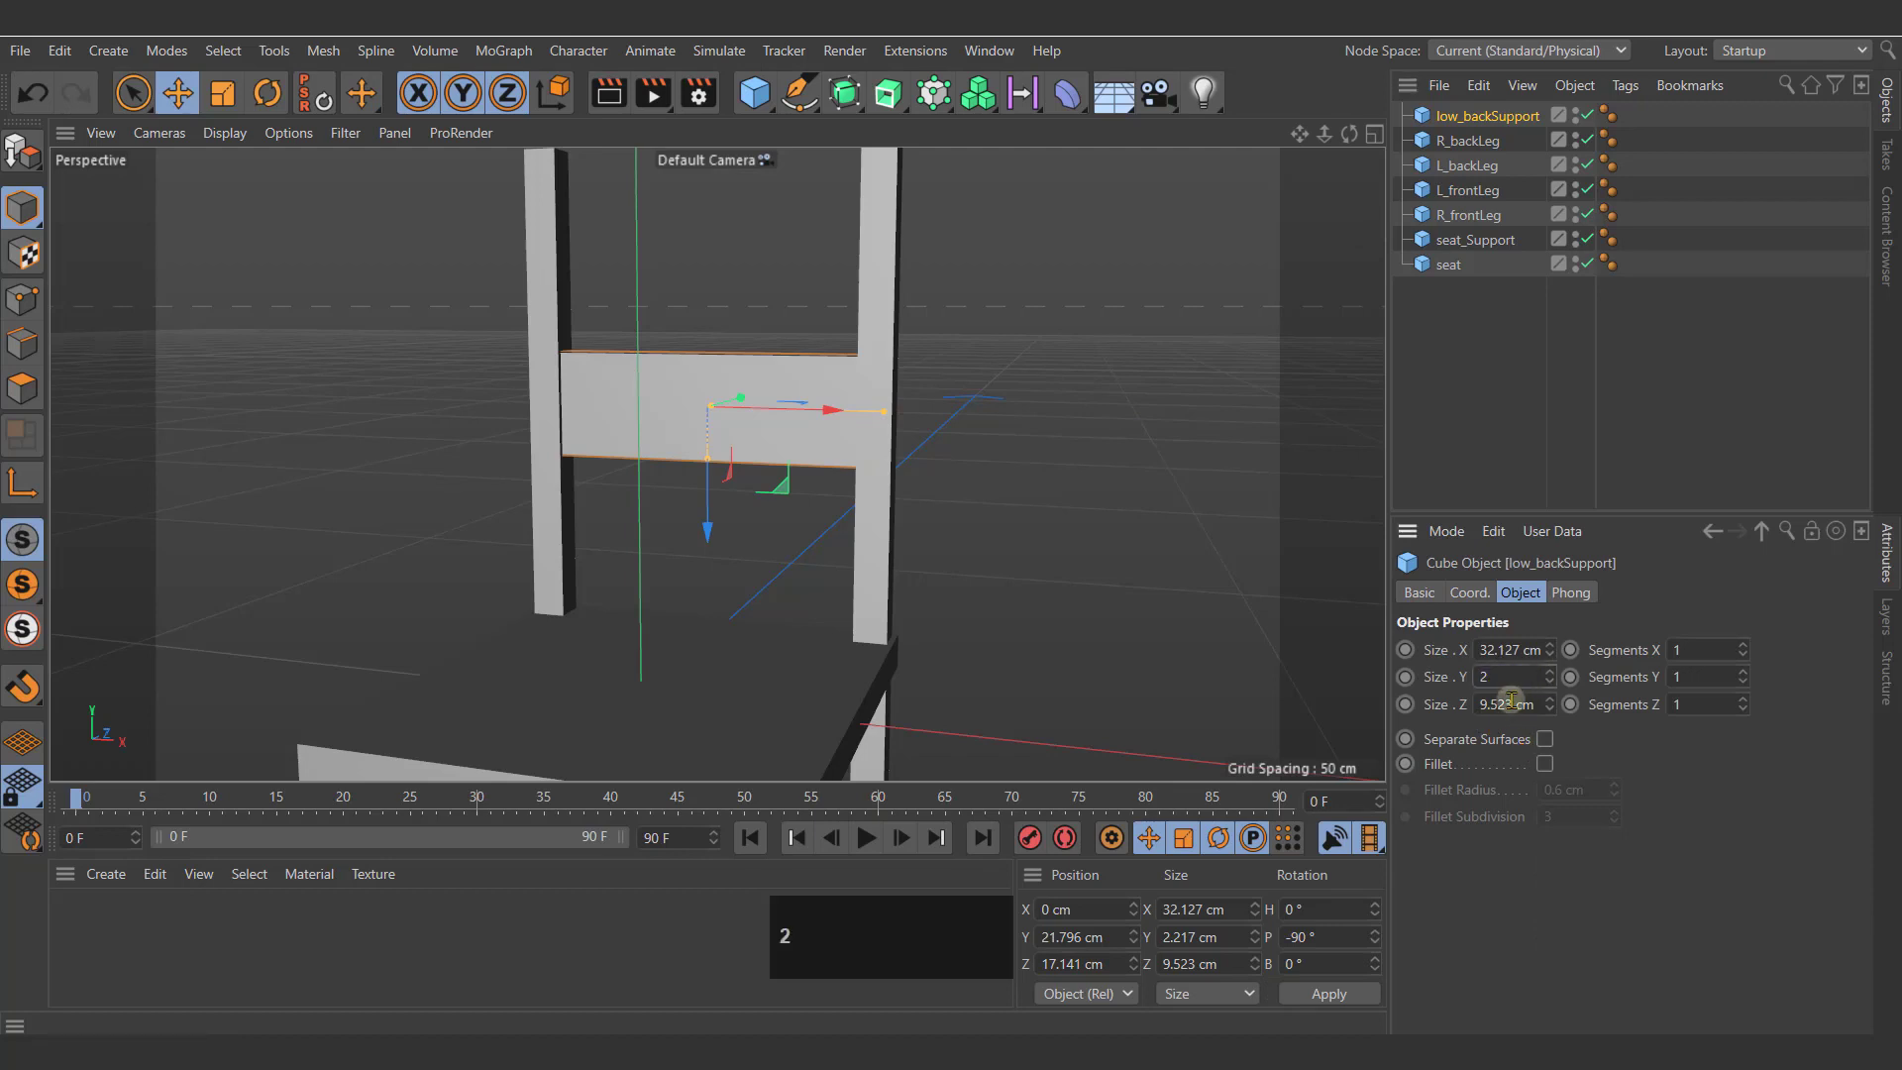
{"action": "left_click", "coordinate": [1511, 701]}
{"action": "left_click_drag", "start_coordinate": [934, 342], "coordinate": [718, 455], "text": "alt"}
{"action": "left_click", "coordinate": [1501, 651]}
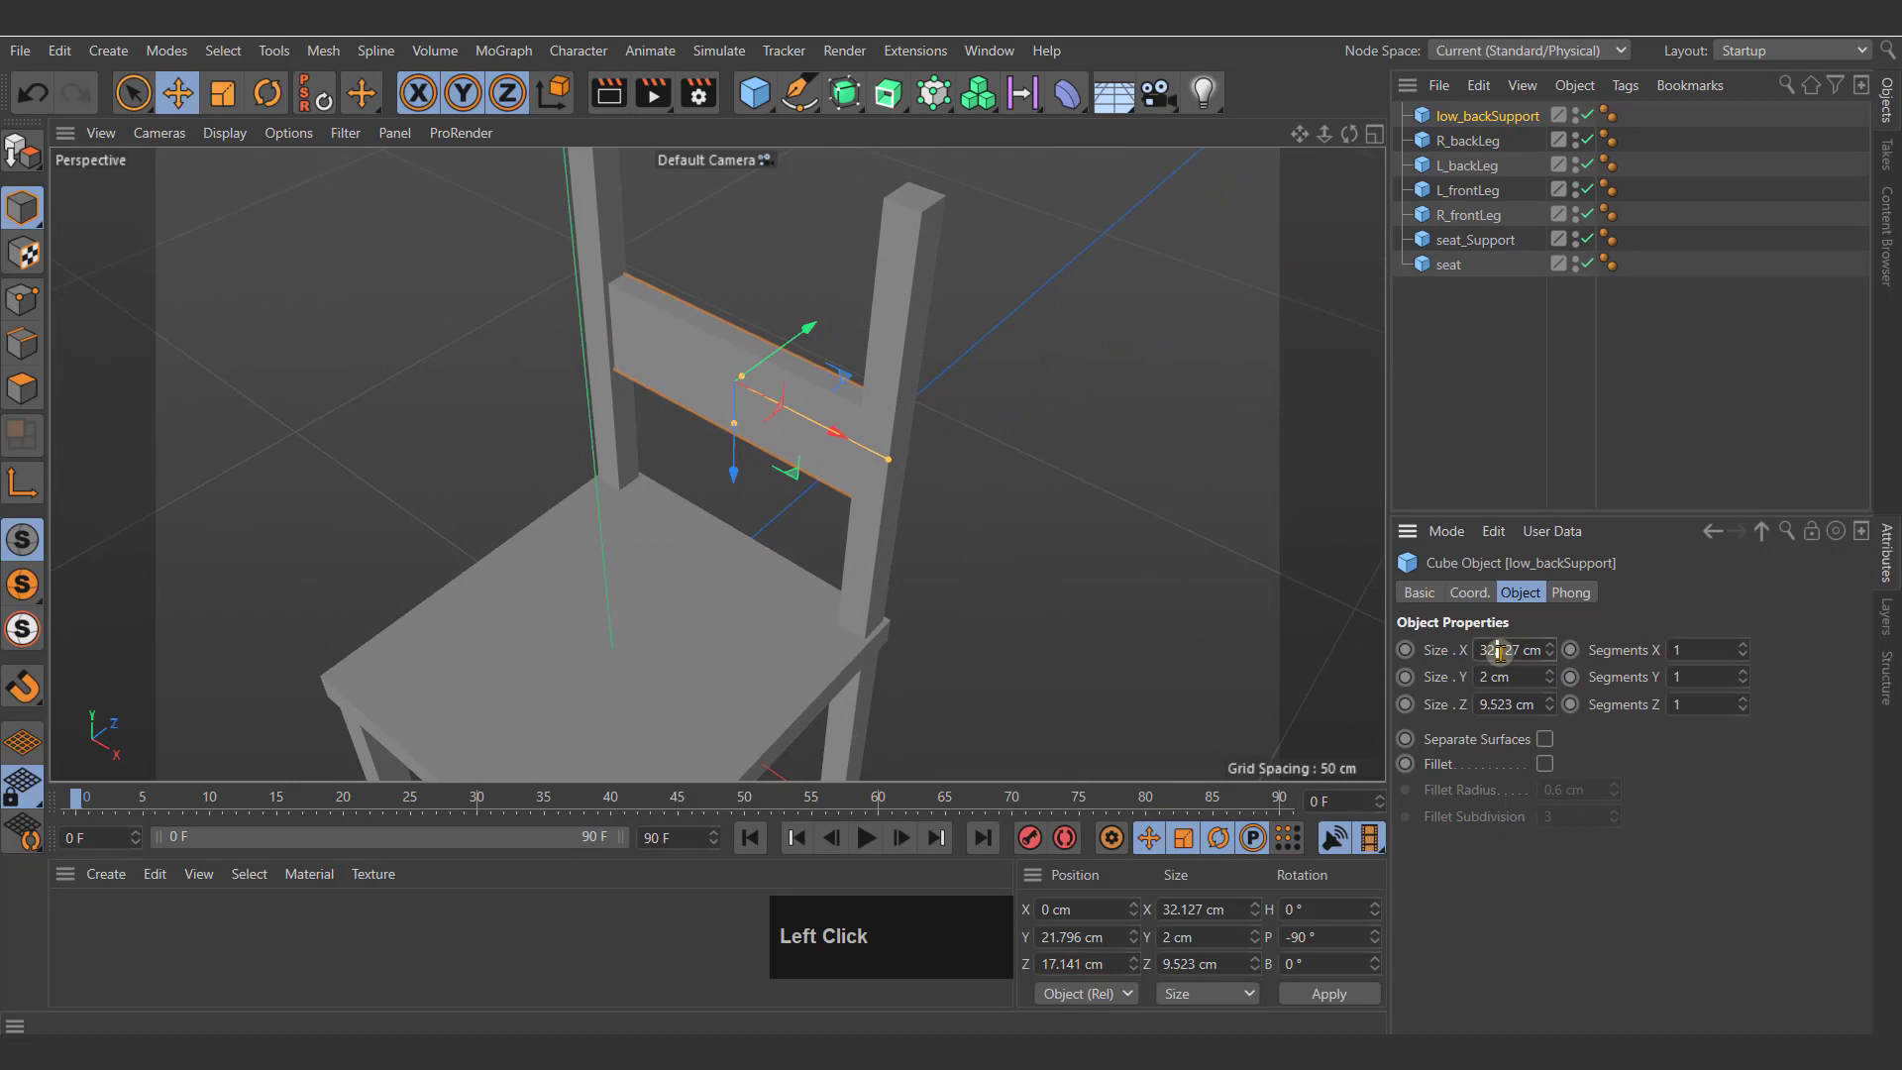
{"action": "type", "text": "30"}
{"action": "left_click", "coordinate": [1503, 701]}
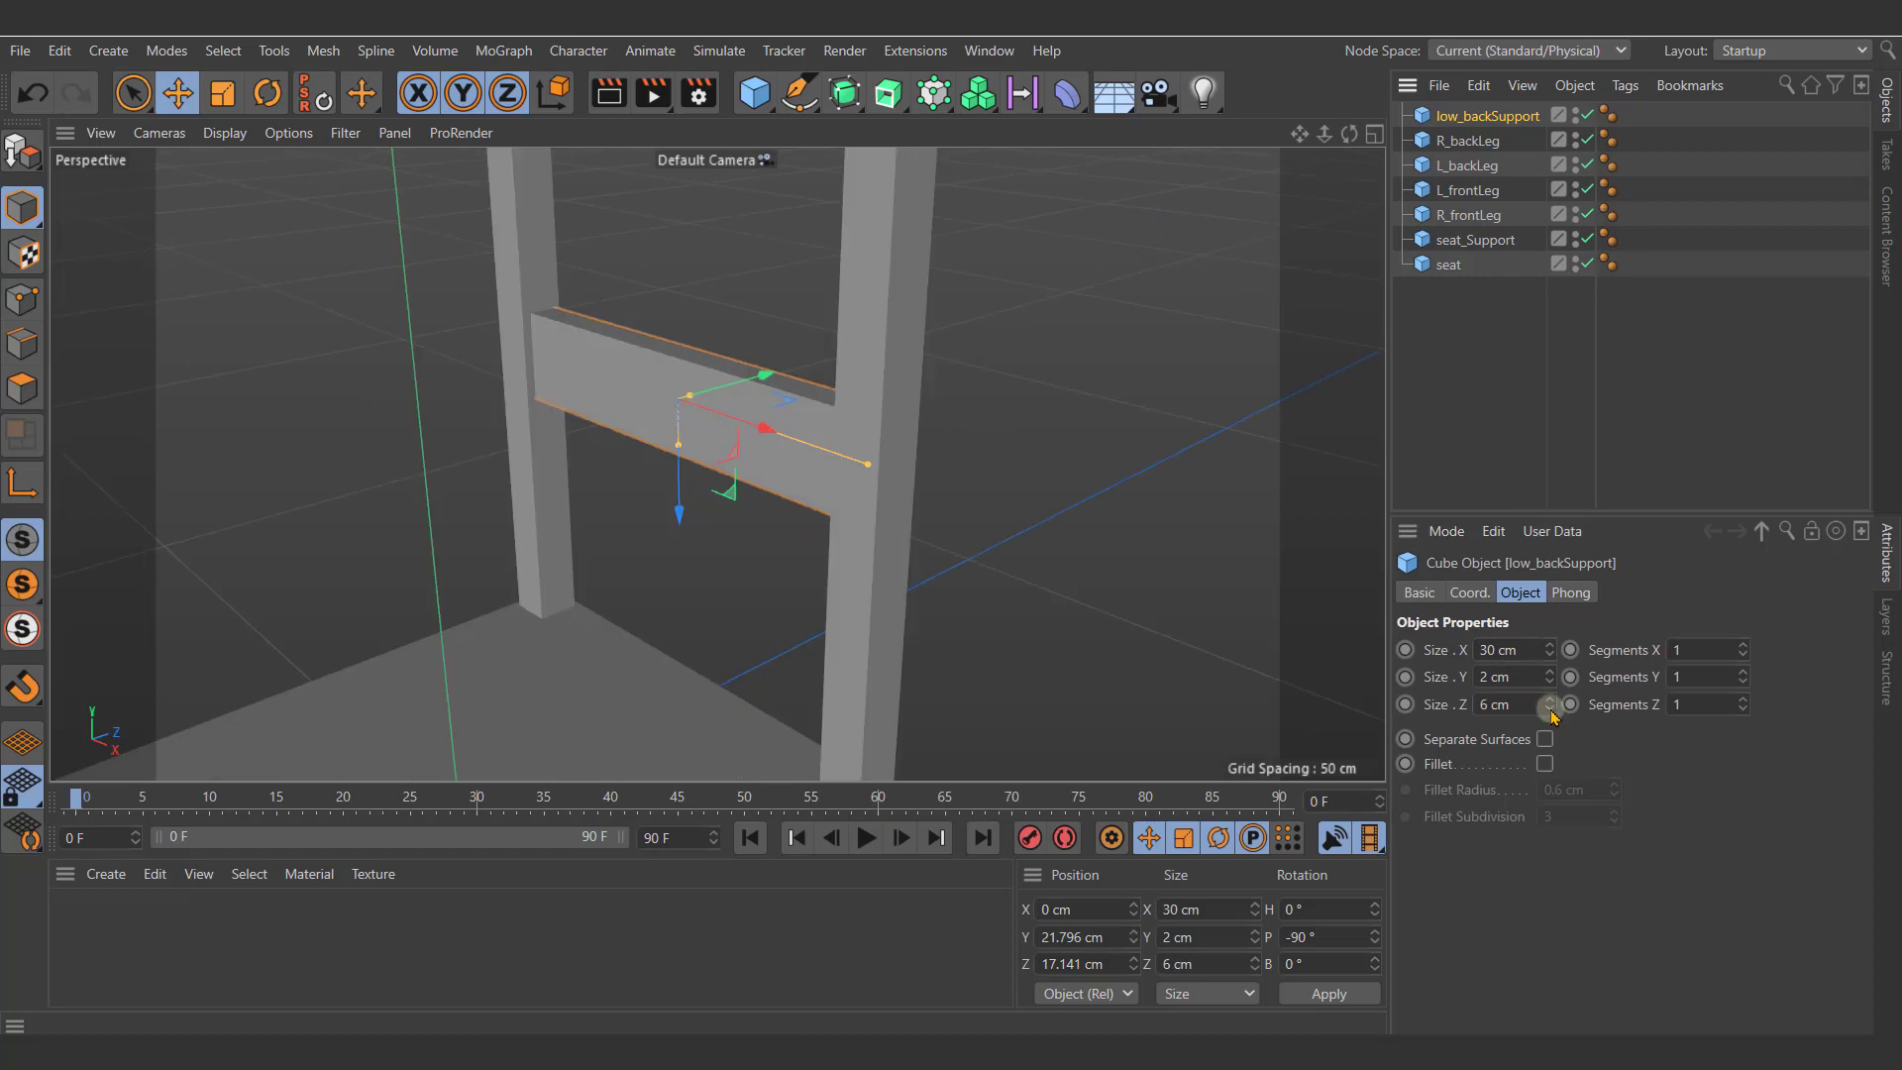
{"action": "left_click", "coordinate": [1549, 709]}
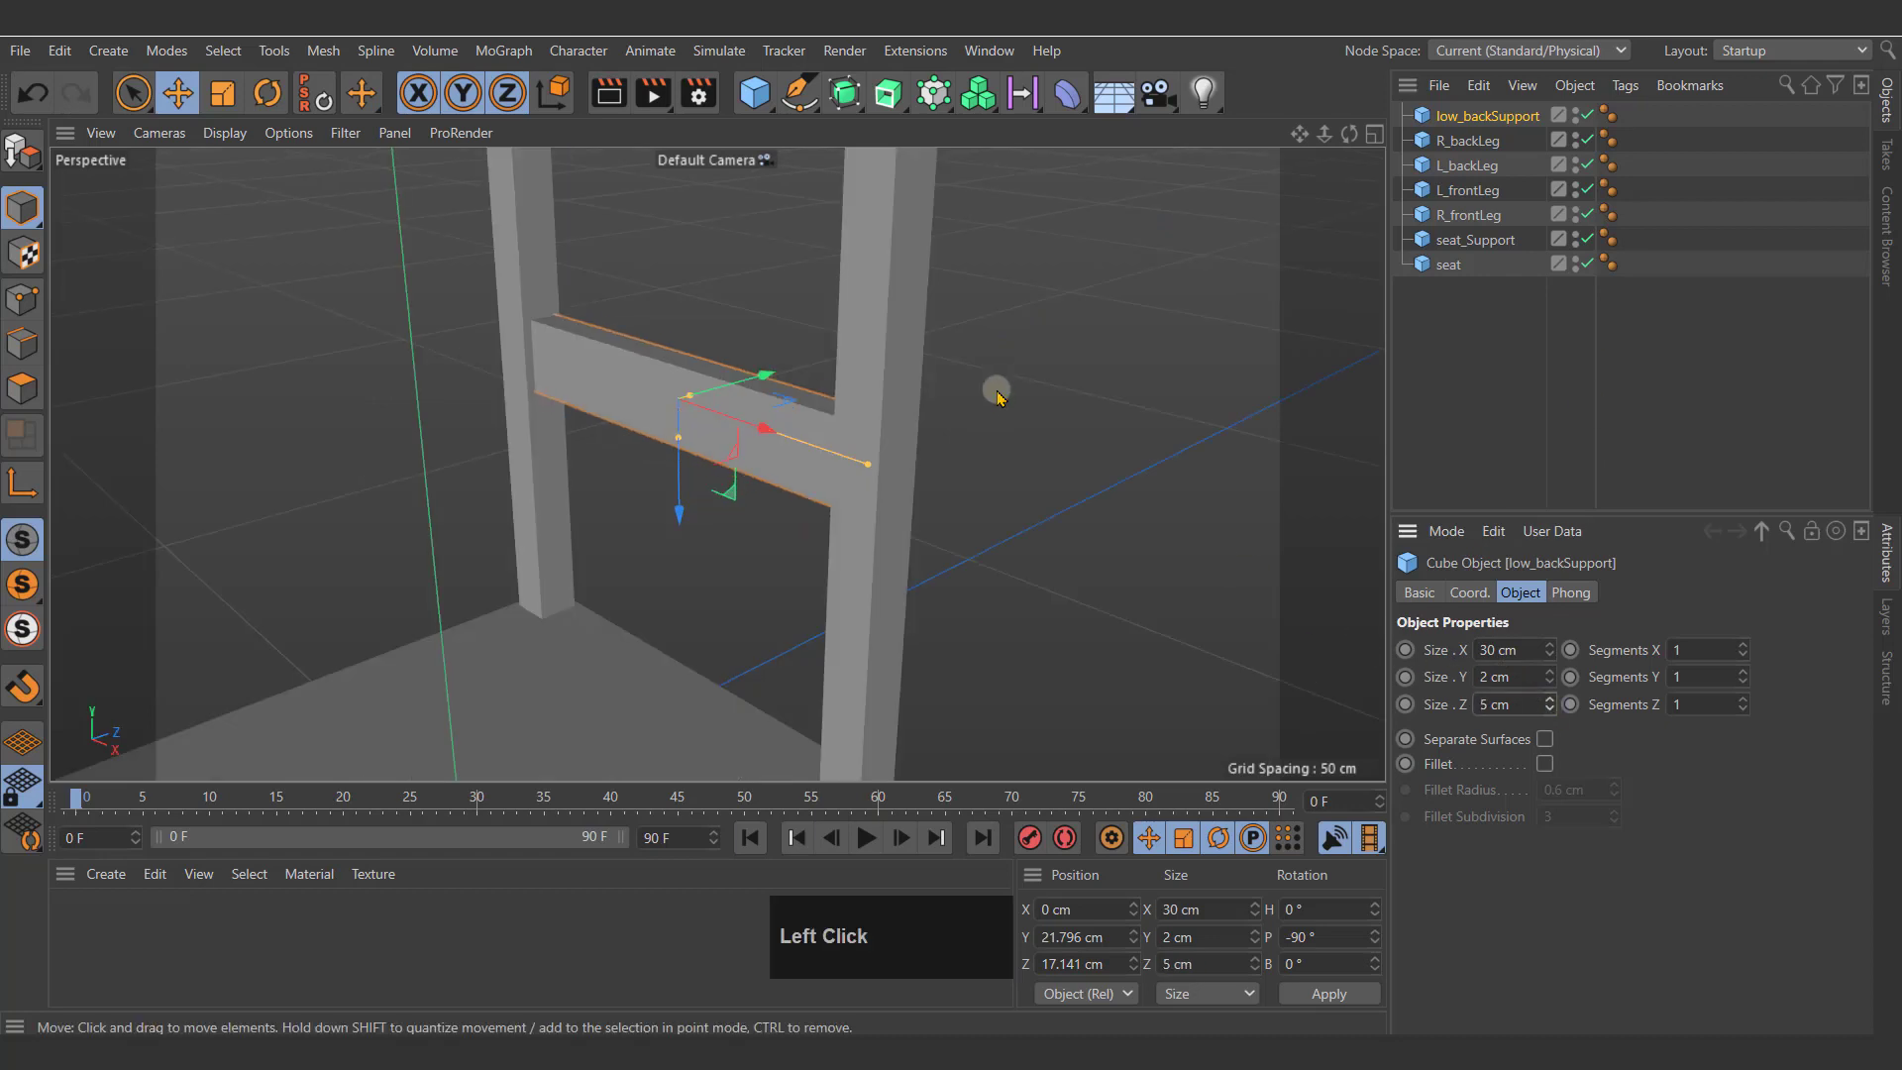
Step: Set the Z position of low_backSupport to 17 cm
{"action": "left_click_drag", "start_coordinate": [763, 363], "coordinate": [624, 394], "text": "alt"}
{"action": "left_click", "coordinate": [1469, 592]}
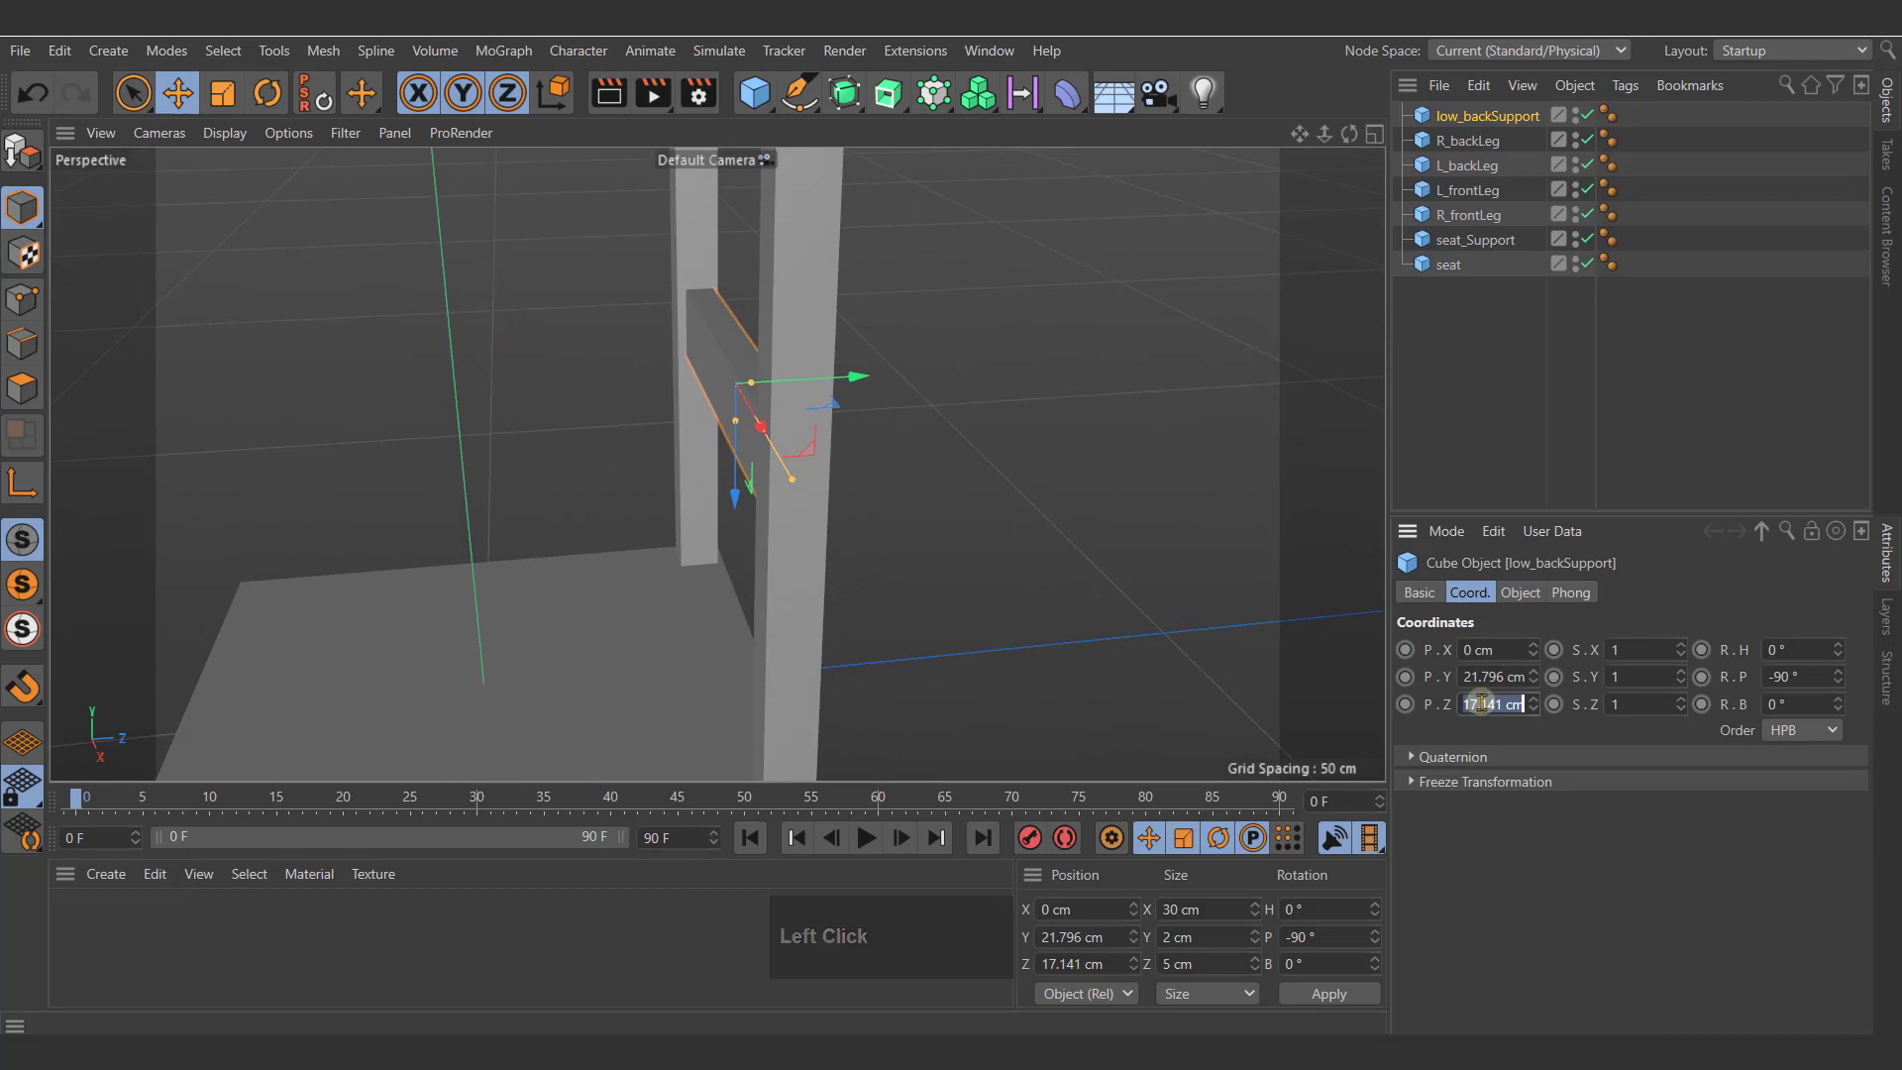
{"action": "key", "text": "Left"}
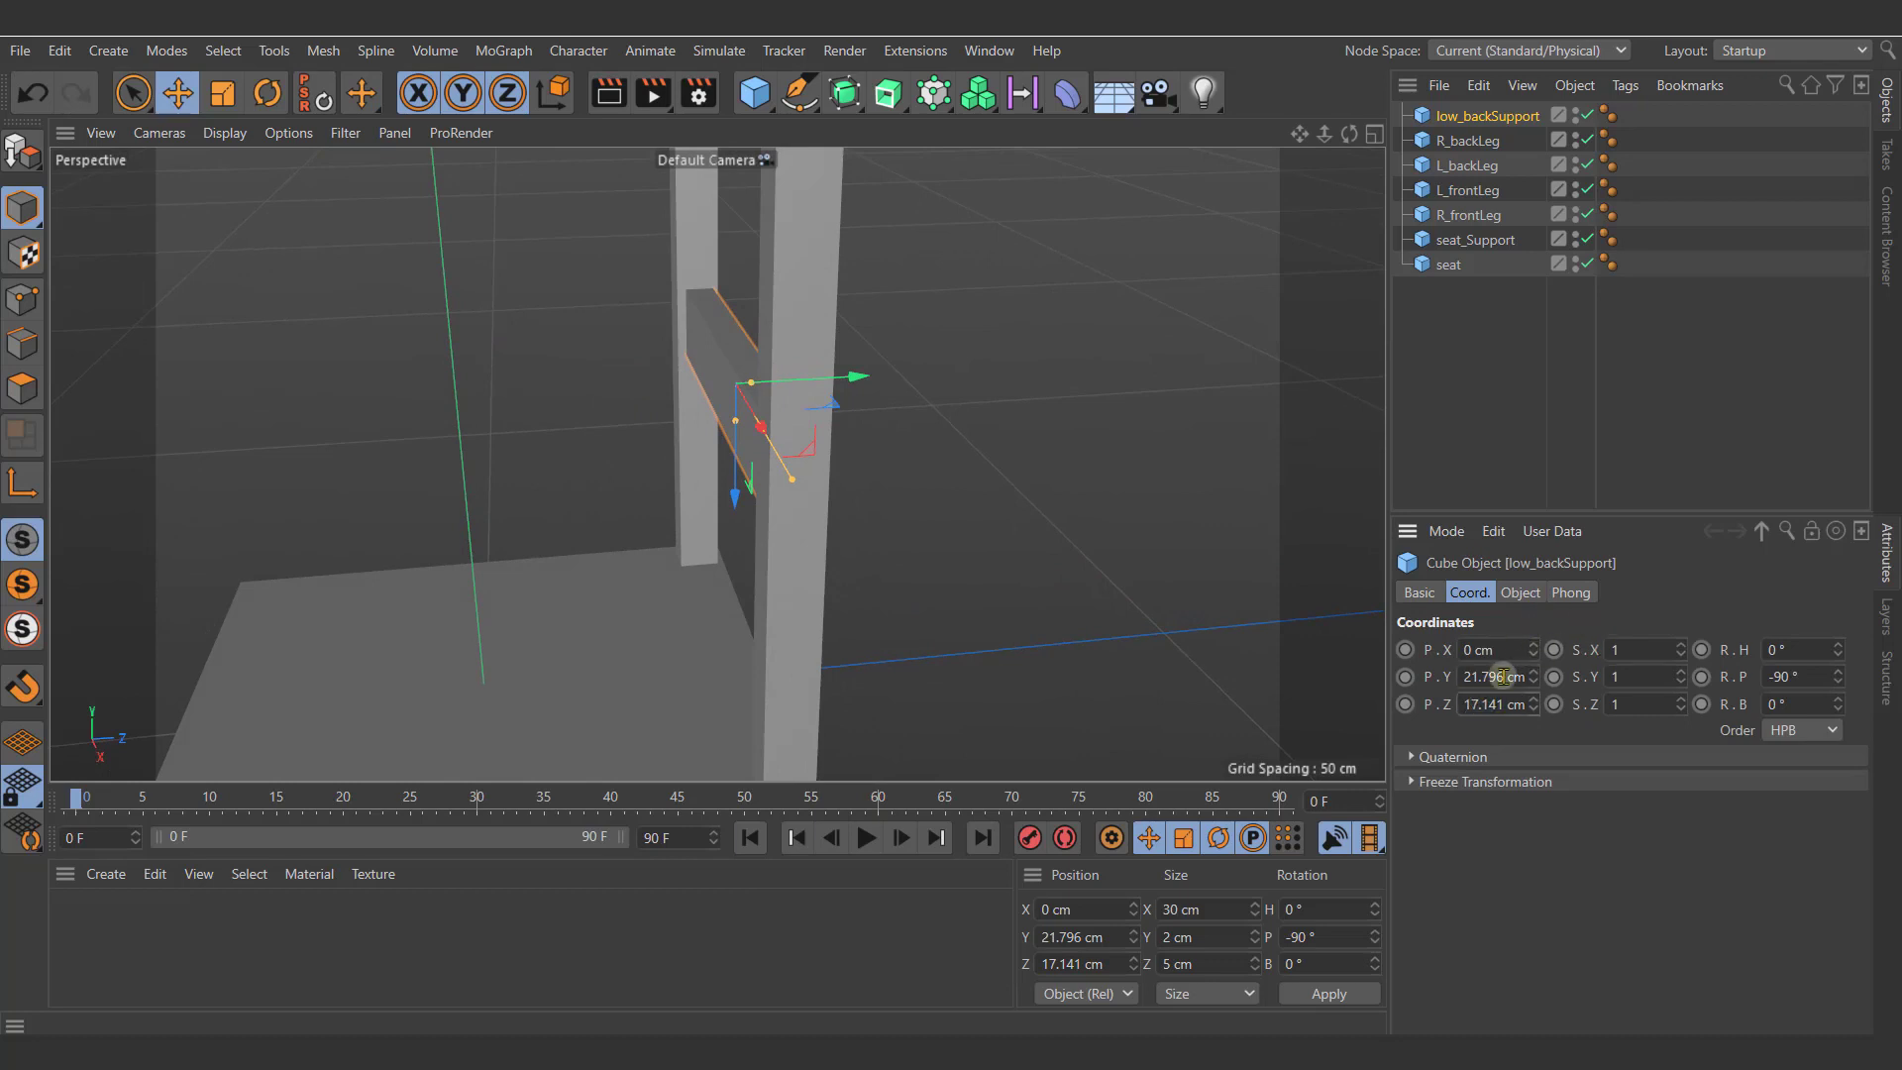
{"action": "left_click", "coordinate": [1482, 705]}
{"action": "type", "text": "17"}
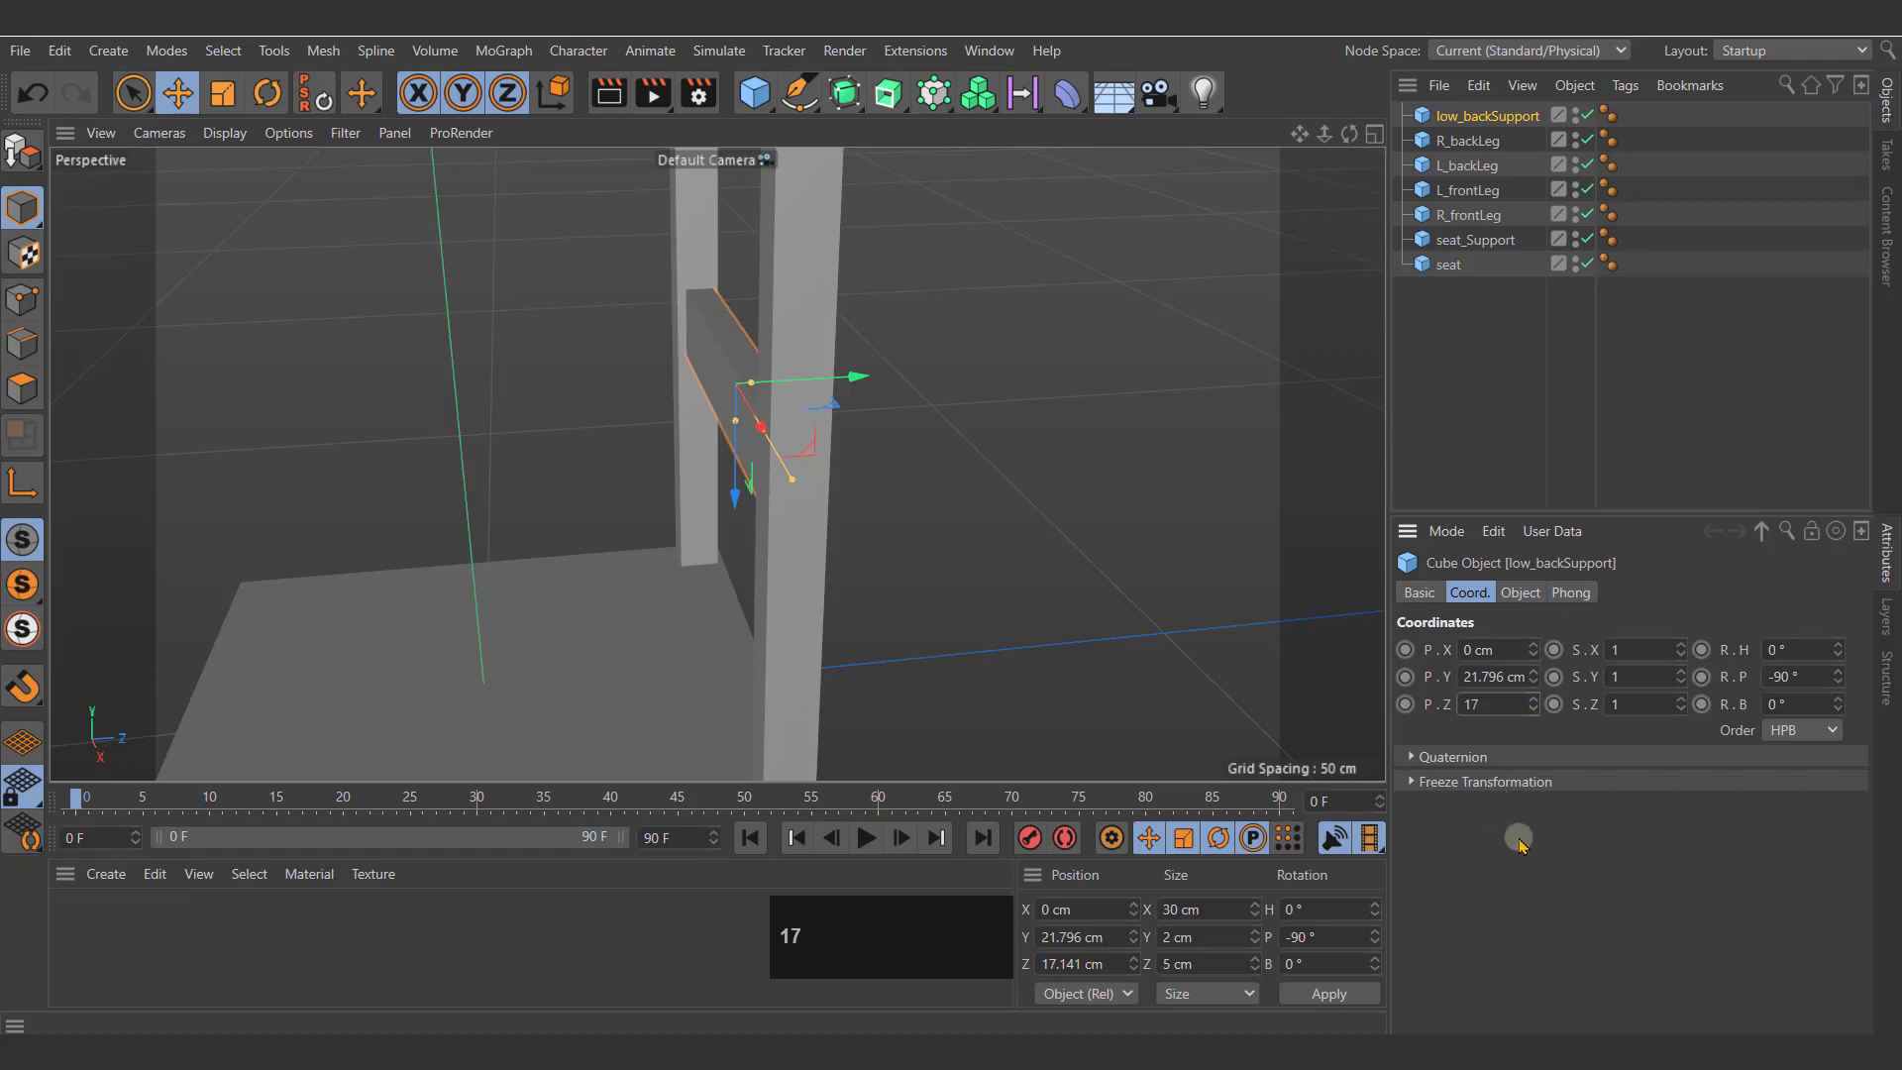
{"action": "left_click", "coordinate": [1519, 836]}
Step: Check in the right view how low_backSupport is centred within the thickness of the back legs
{"action": "left_click_drag", "start_coordinate": [1025, 528], "coordinate": [994, 459], "text": "alt"}
{"action": "left_click", "coordinate": [1374, 135]}
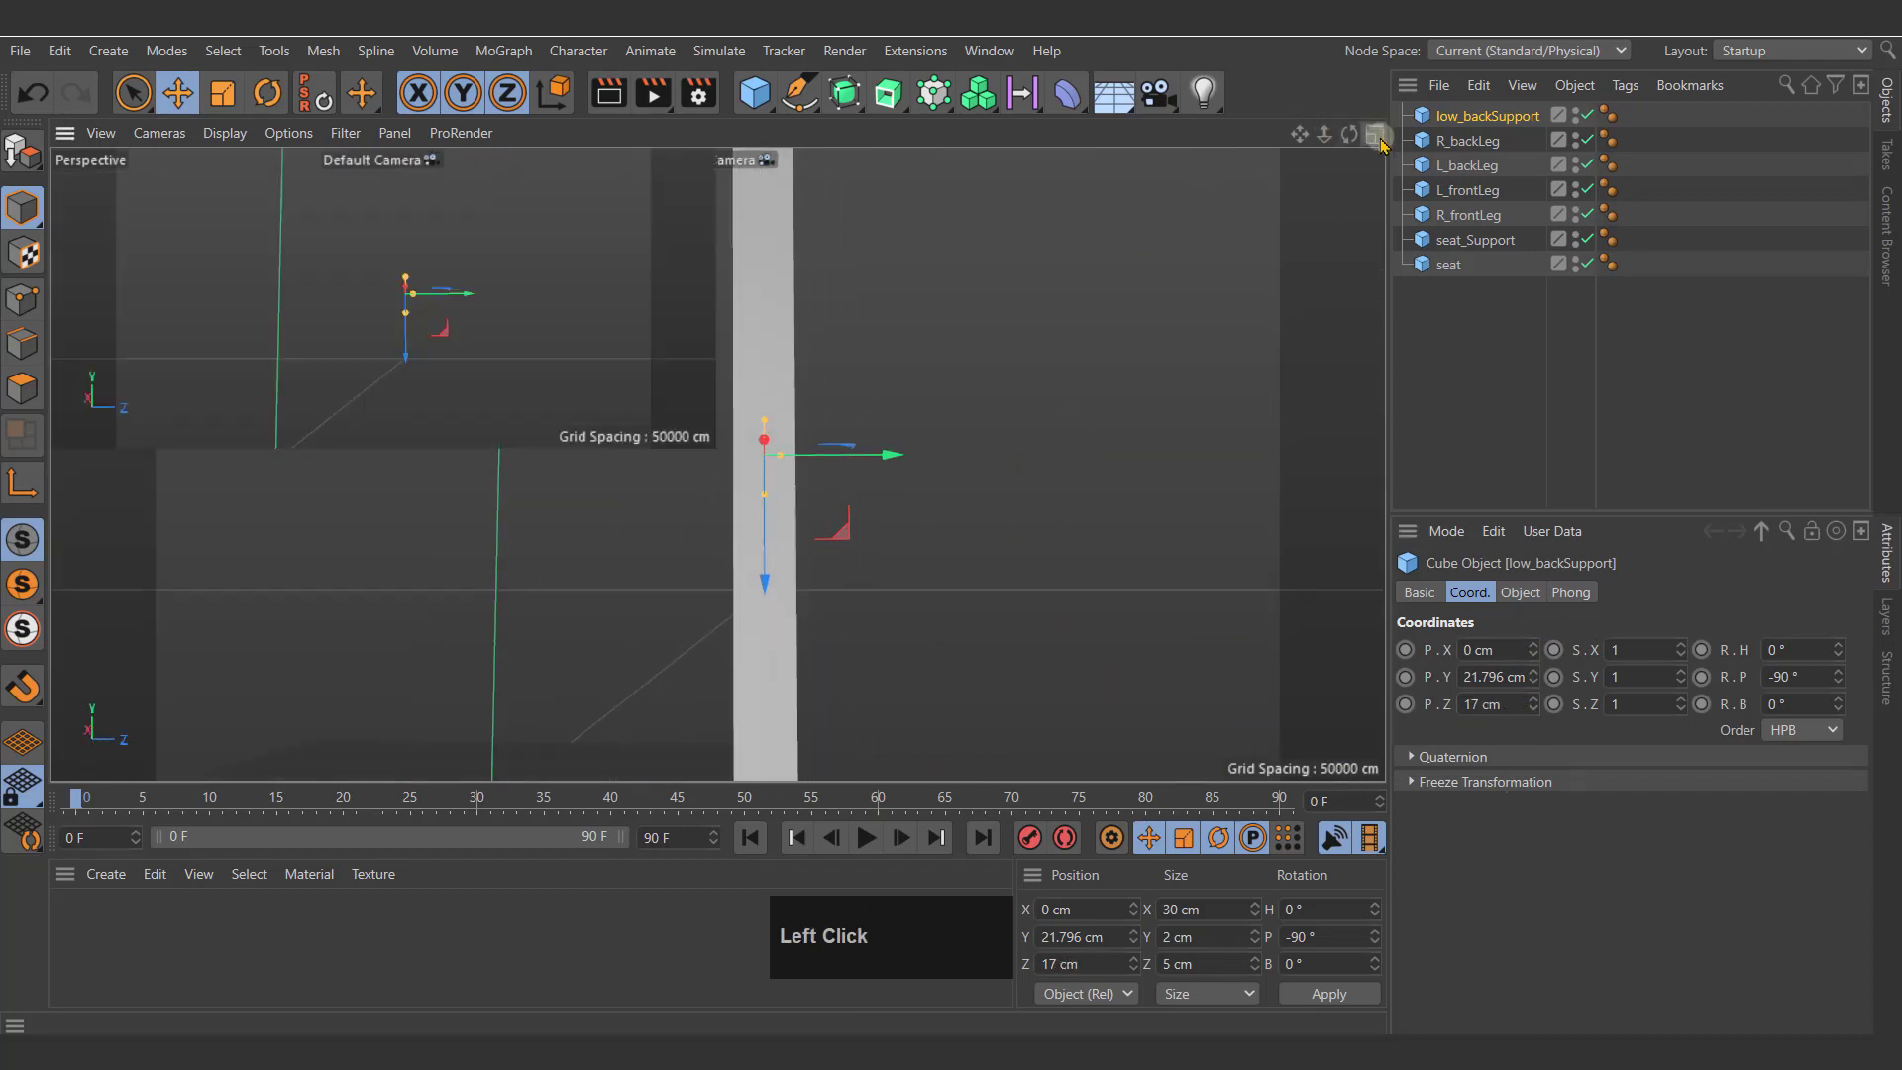
{"action": "middle_click_drag", "start_coordinate": [615, 557], "coordinate": [605, 618], "text": "alt"}
{"action": "right_click_drag", "start_coordinate": [605, 619], "coordinate": [309, 690], "text": "alt"}
{"action": "scroll", "coordinate": [622, 527], "scroll_direction": "up", "scroll_amount": 8}
{"action": "middle_click_drag", "start_coordinate": [582, 556], "coordinate": [581, 612], "text": "alt"}
{"action": "right_click_drag", "start_coordinate": [581, 614], "coordinate": [523, 609], "text": "alt"}
{"action": "middle_click_drag", "start_coordinate": [523, 610], "coordinate": [618, 700], "text": "alt"}
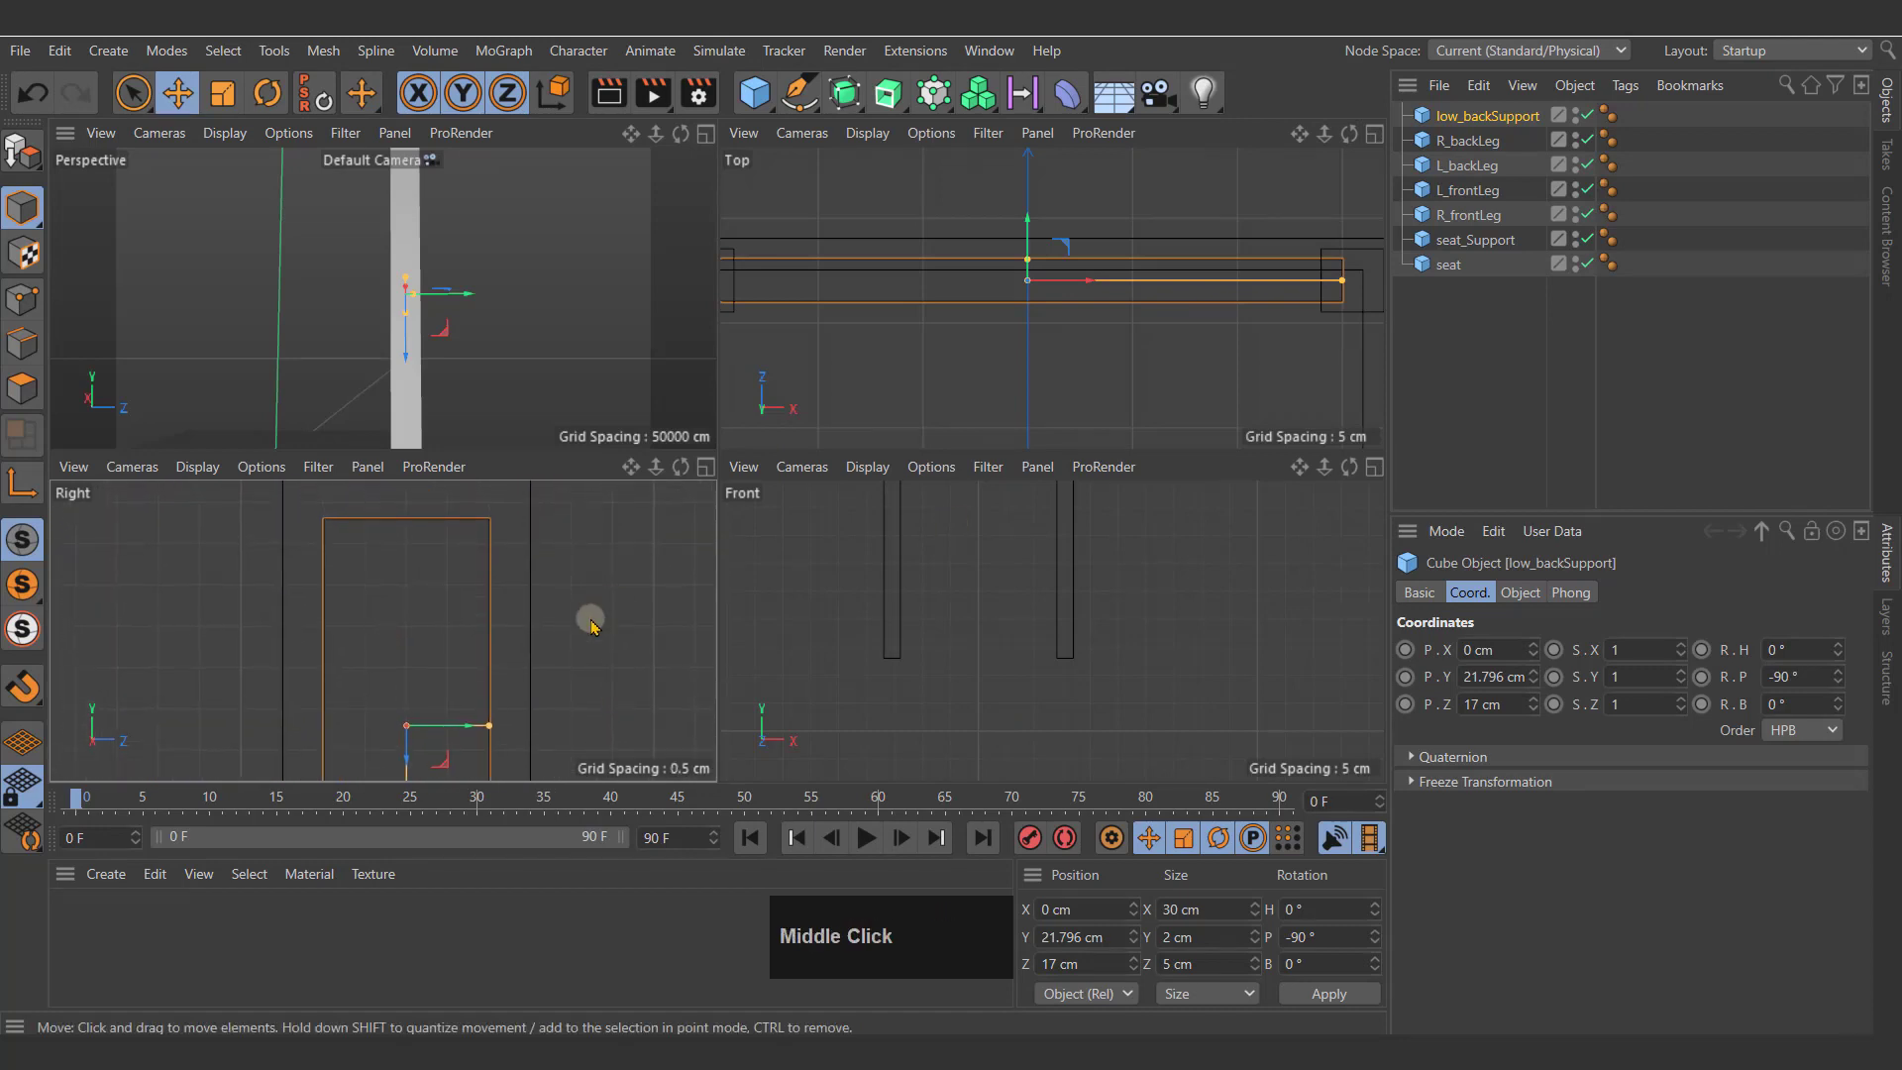
{"action": "left_click", "coordinate": [704, 133]}
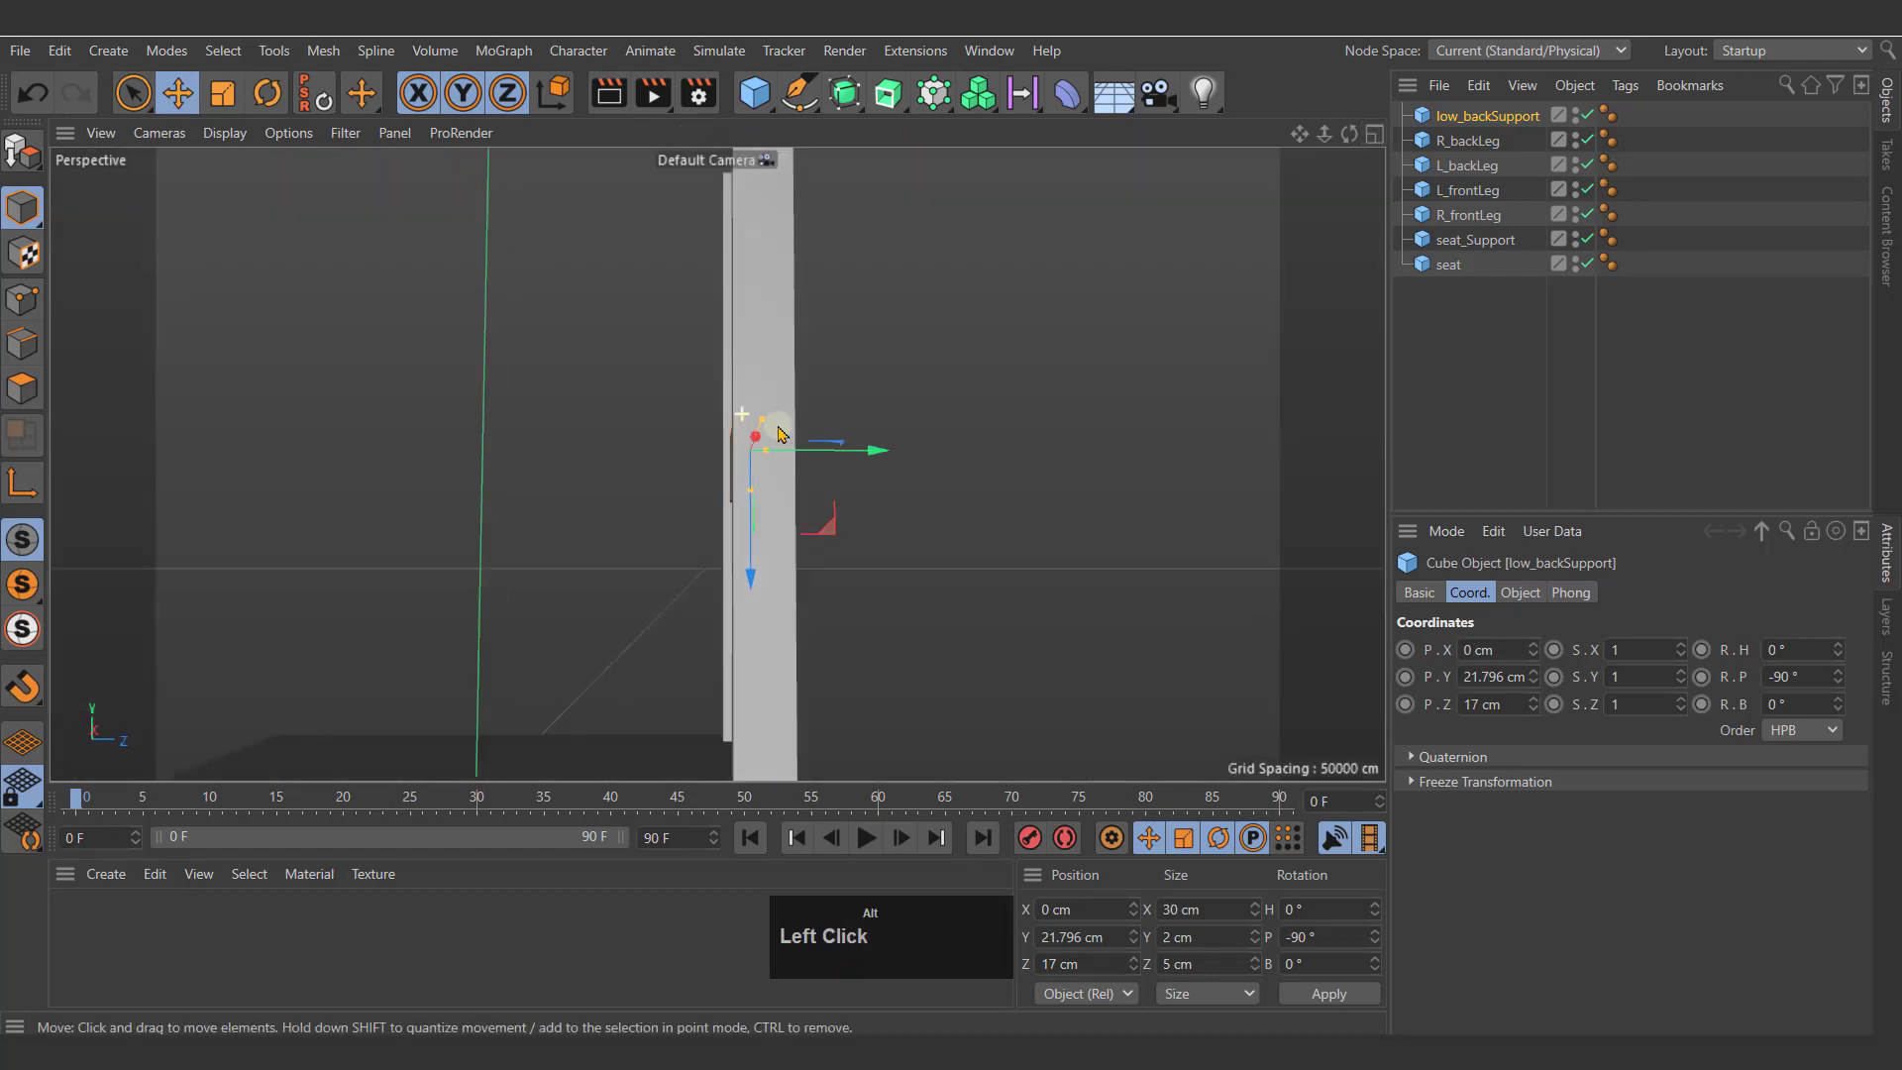
Step: Set the Y position of low_backSupport to 23 cm
{"action": "left_click_drag", "start_coordinate": [522, 522], "coordinate": [525, 474]}
{"action": "double_click", "coordinate": [1491, 674]}
{"action": "type", "text": "2"}
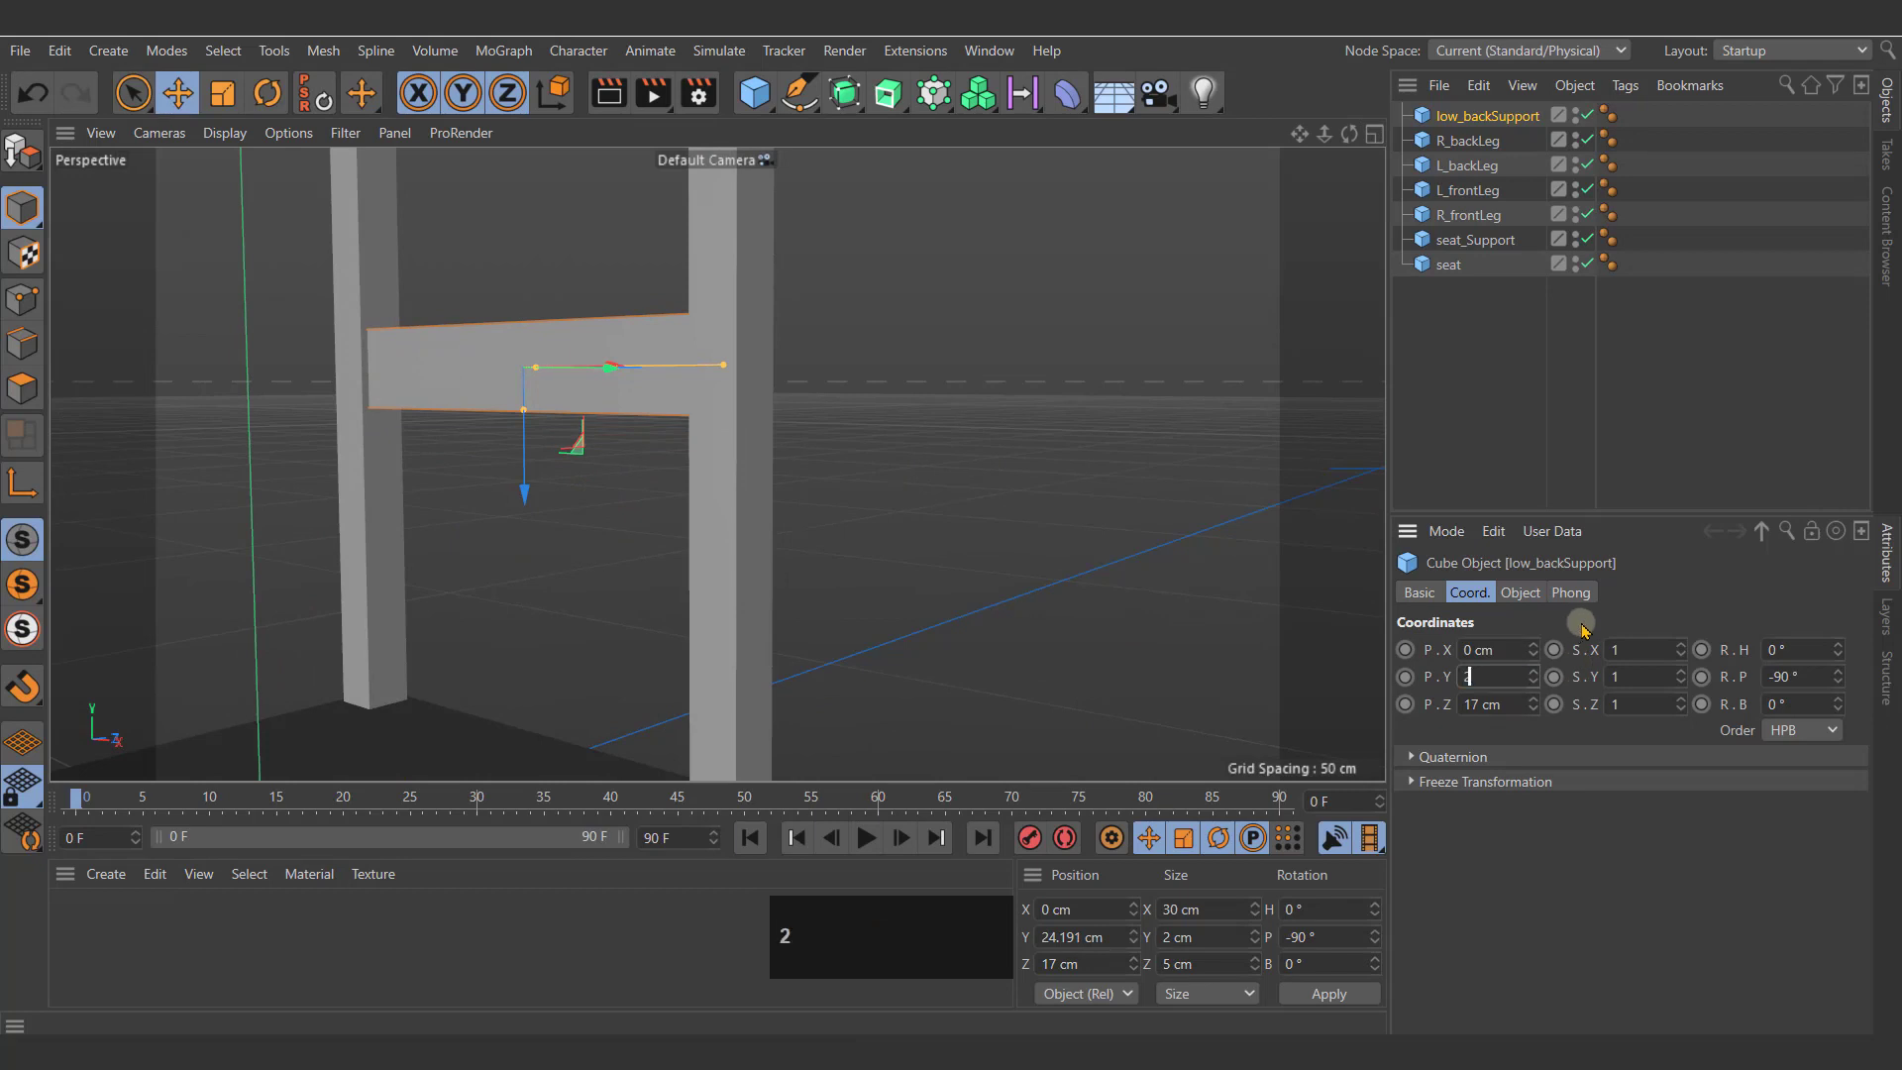
{"action": "type", "text": "3"}
{"action": "key", "text": "Return"}
Step: Duplicate low_backSupport upward as a second back rail and set the copy's Y position to 35 cm
{"action": "left_click", "coordinate": [841, 403]}
{"action": "scroll", "coordinate": [841, 403], "scroll_direction": "down", "scroll_amount": 3}
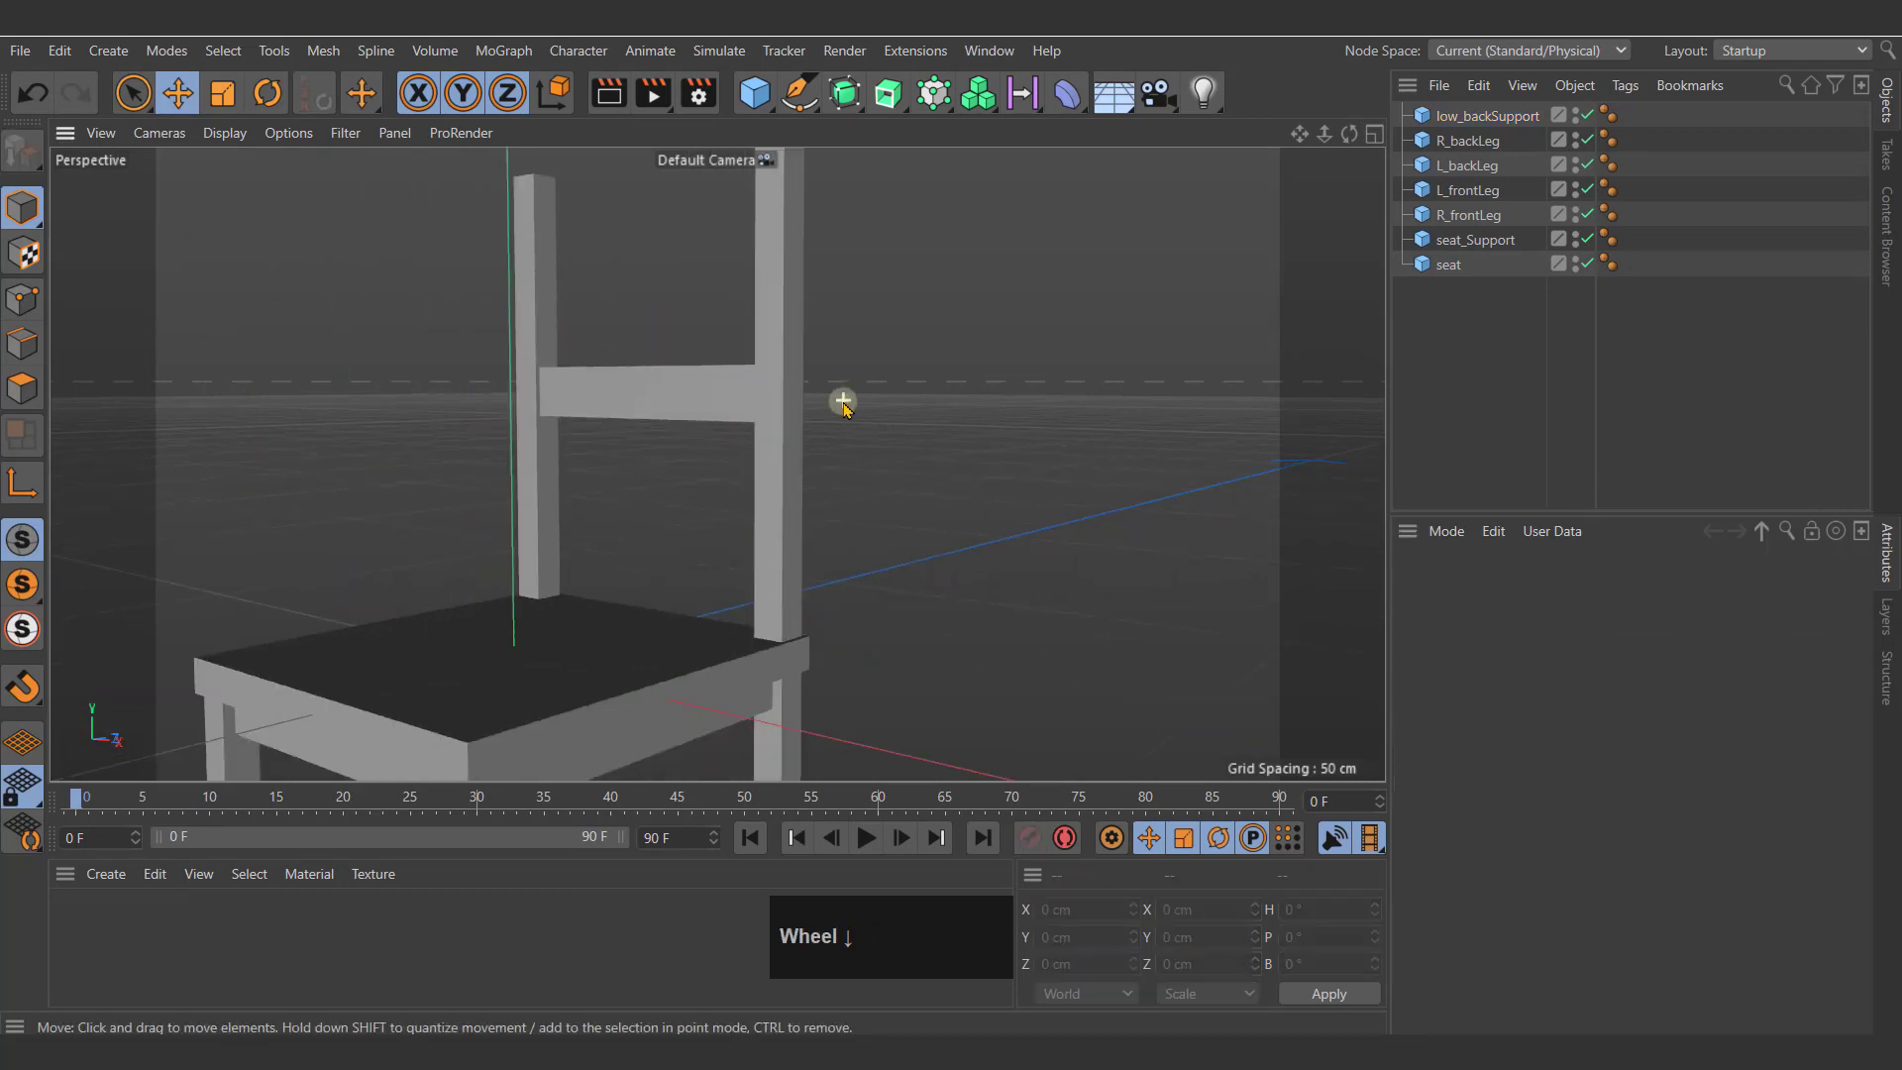
{"action": "left_click_drag", "start_coordinate": [841, 403], "coordinate": [862, 361], "text": "alt"}
{"action": "left_click", "coordinate": [680, 391]}
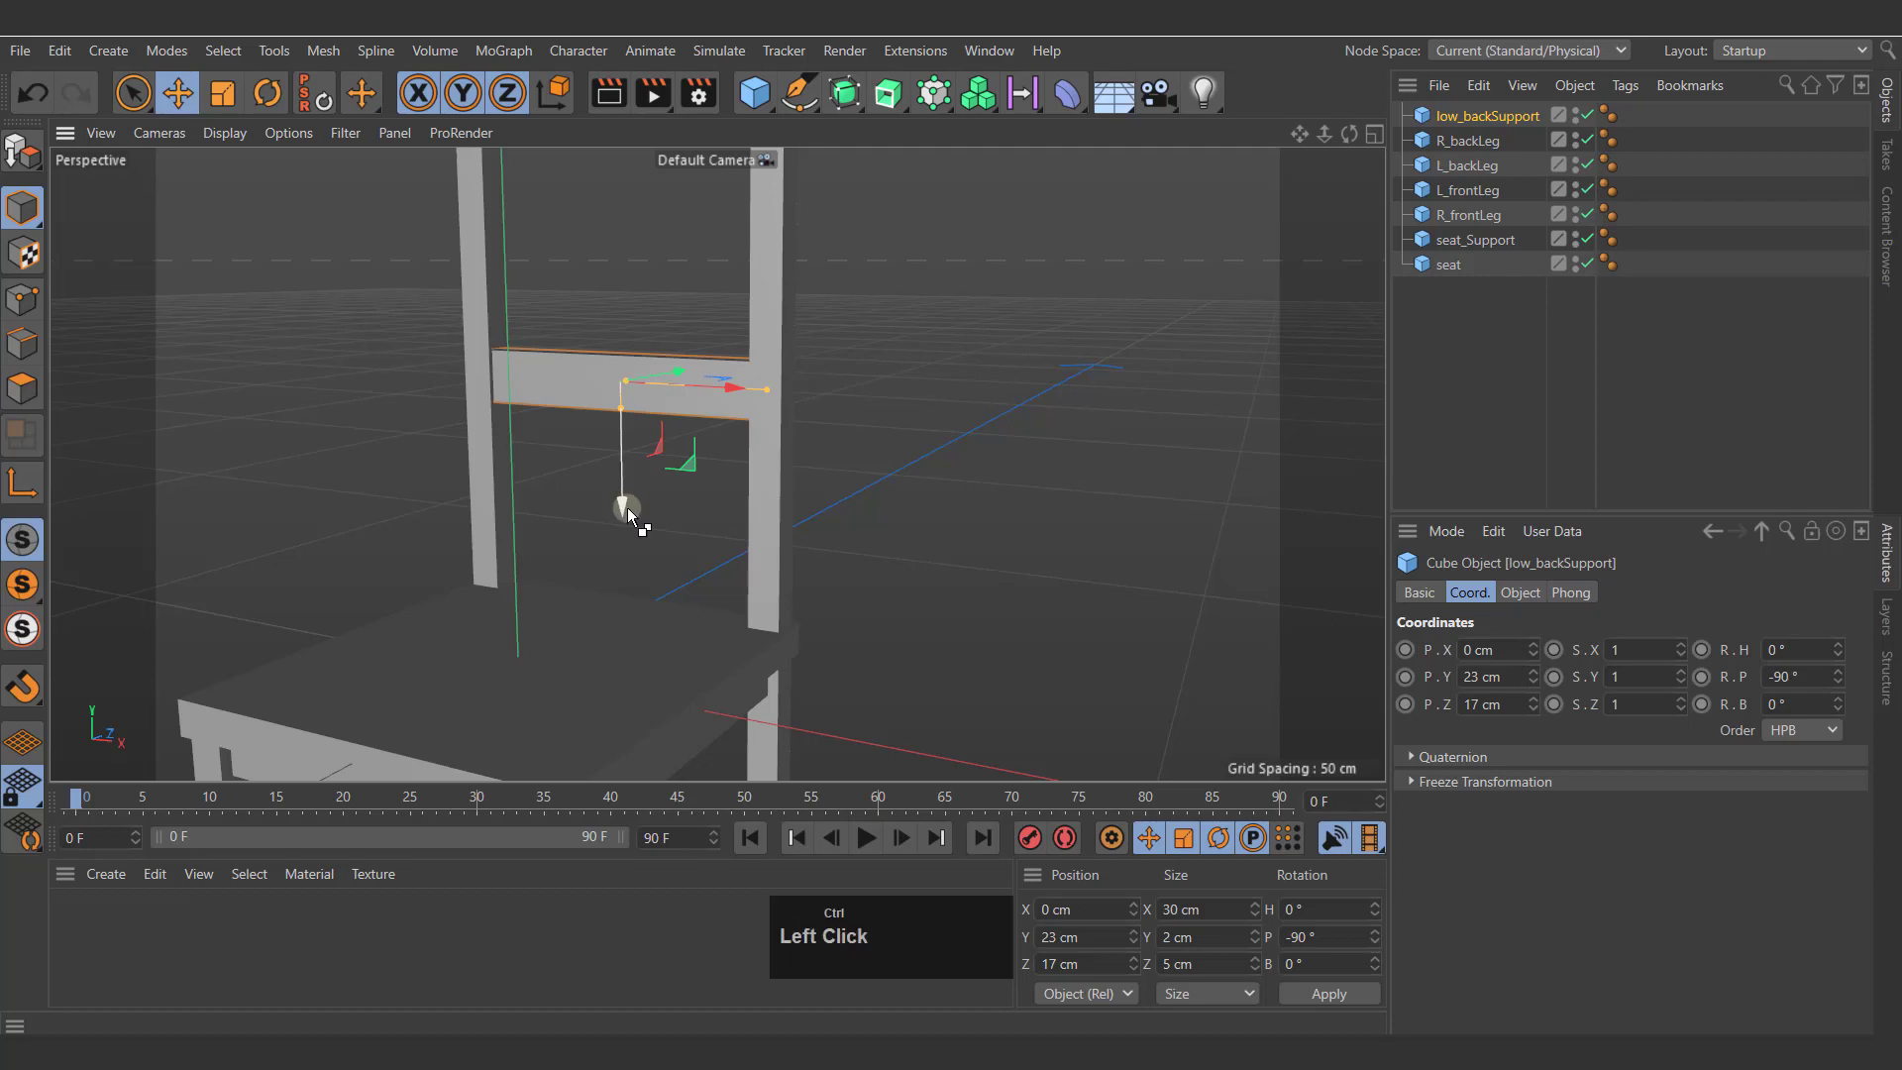
{"action": "left_click_drag", "start_coordinate": [627, 507], "coordinate": [632, 374], "text": "ctrl"}
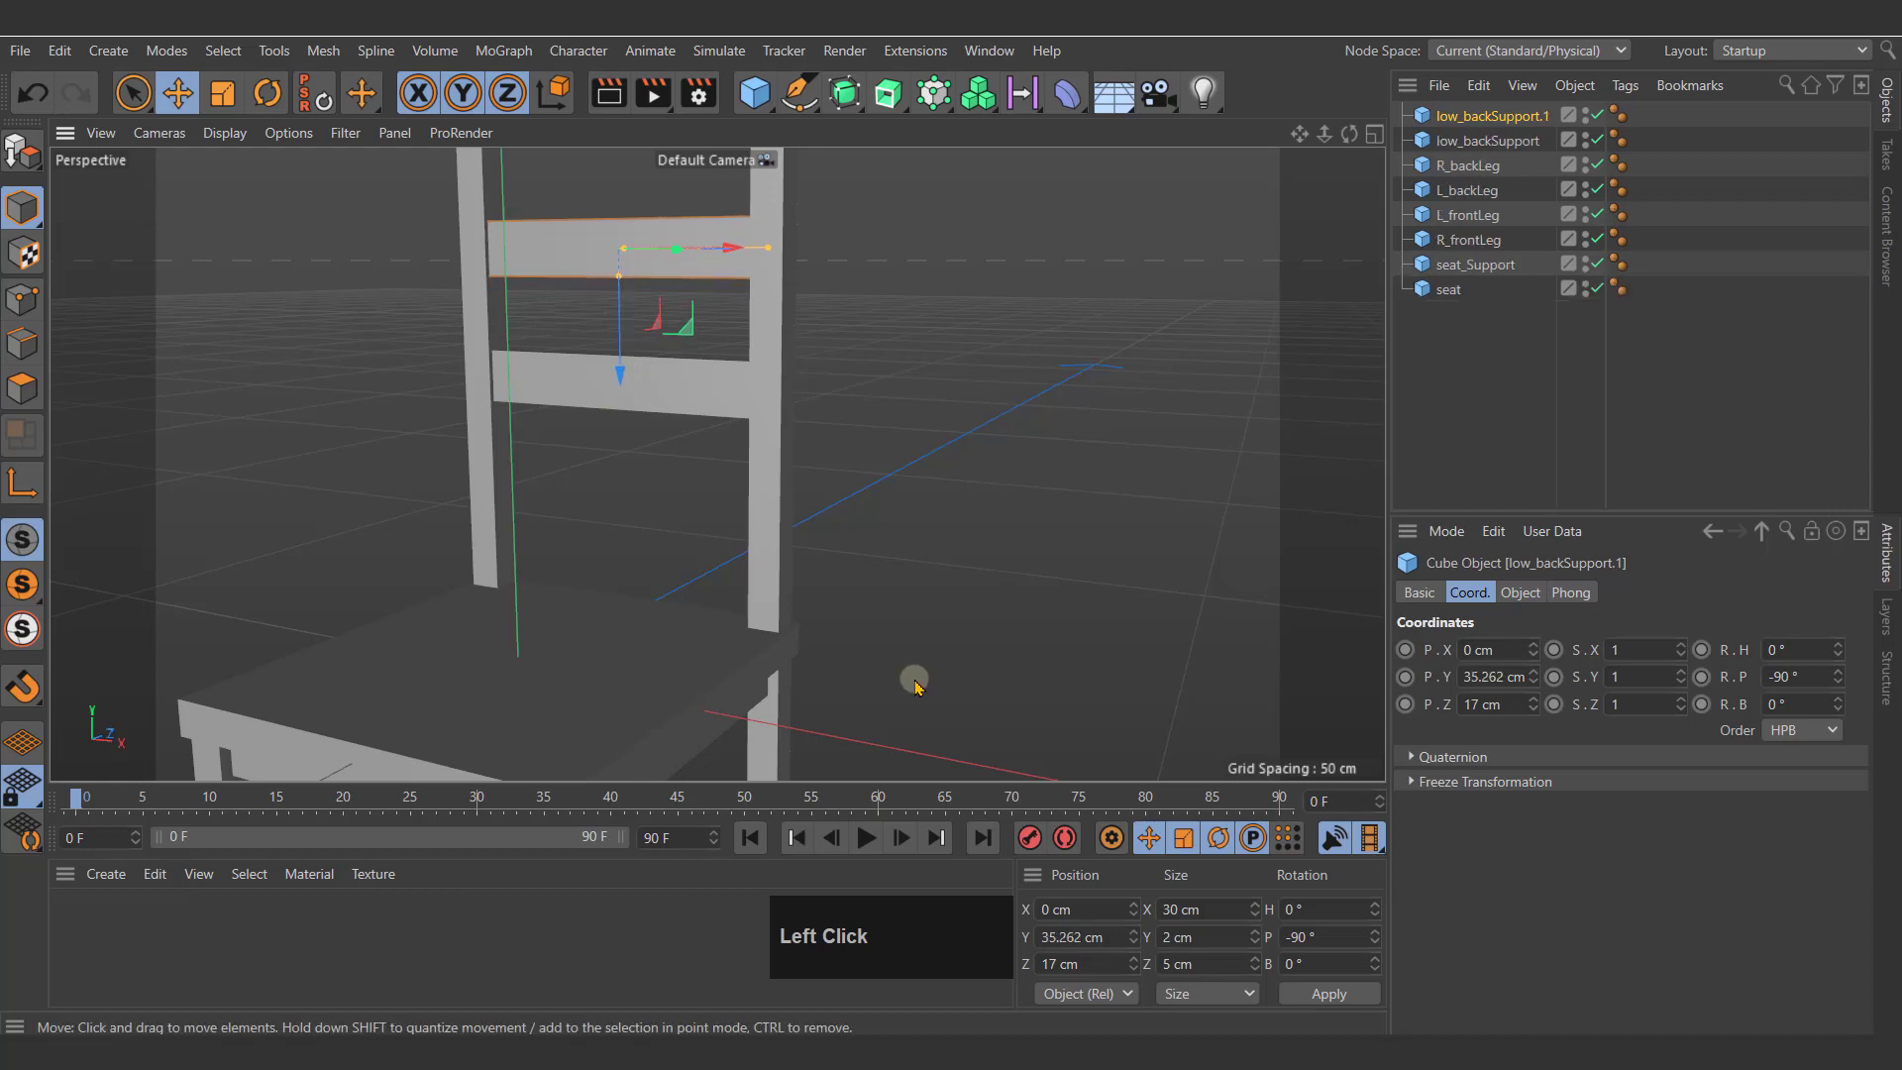
{"action": "left_click", "coordinate": [1465, 676]}
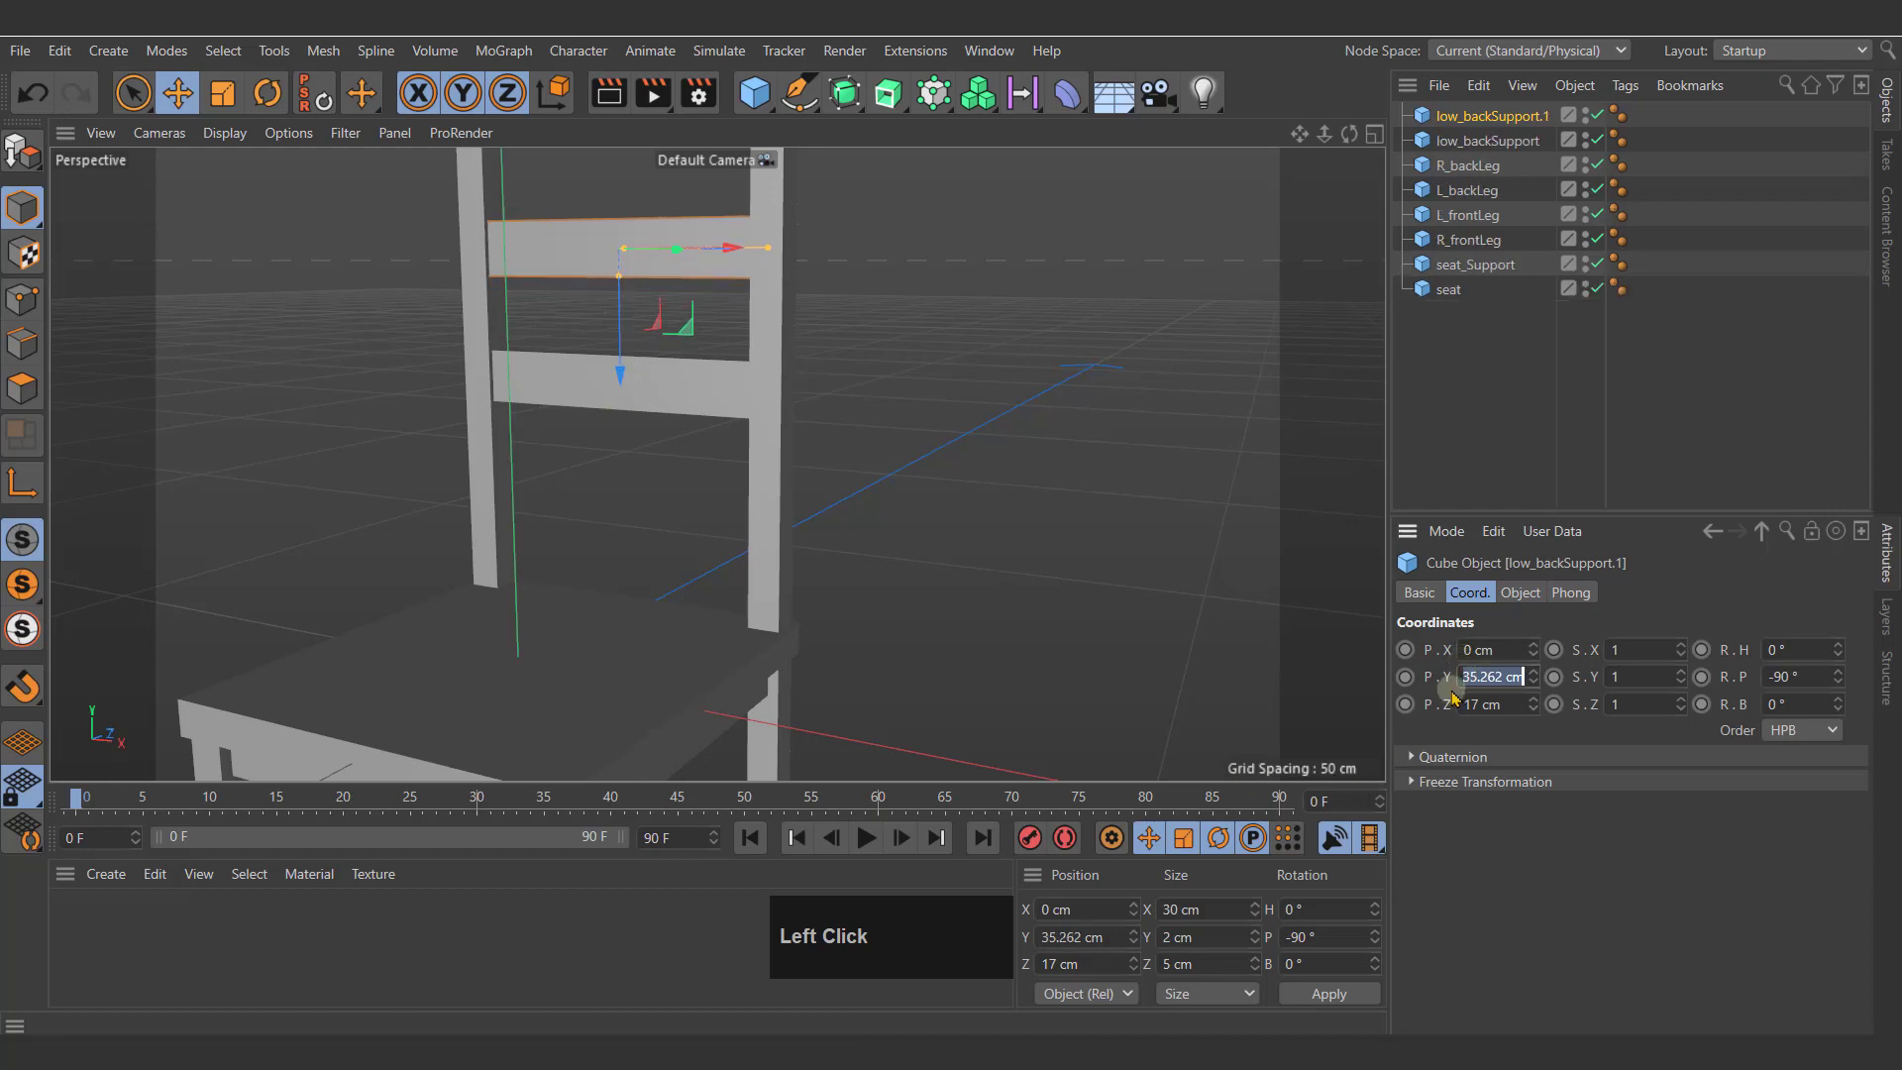
{"action": "type", "text": "35"}
{"action": "key", "text": "Return"}
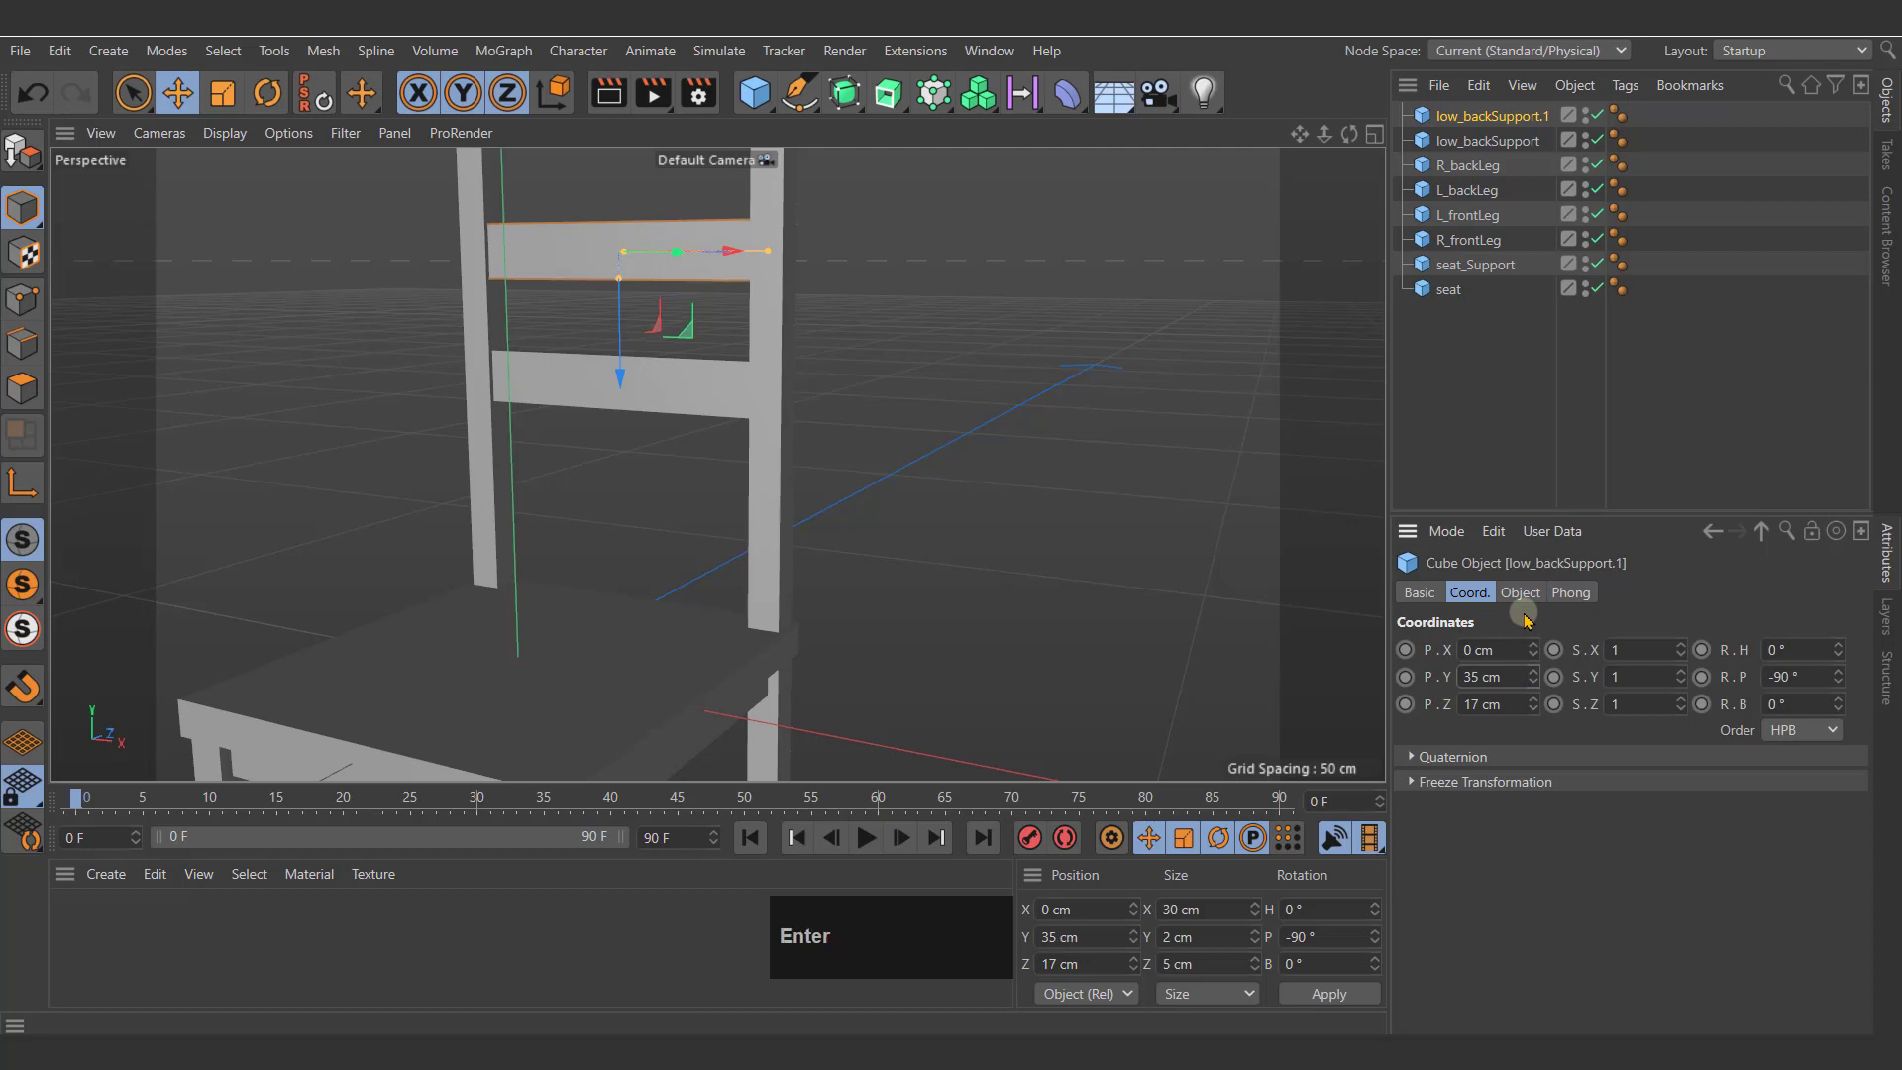
Step: Deselect the upper rail, frame the whole chair in the perspective view and render that view
{"action": "left_click", "coordinate": [1158, 511]}
{"action": "left_click_drag", "start_coordinate": [956, 526], "coordinate": [855, 547], "text": "alt"}
{"action": "right_click_drag", "start_coordinate": [922, 542], "coordinate": [836, 620], "text": "alt"}
{"action": "middle_click_drag", "start_coordinate": [836, 620], "coordinate": [904, 436]}
{"action": "left_click_drag", "start_coordinate": [904, 437], "coordinate": [949, 533], "text": "alt"}
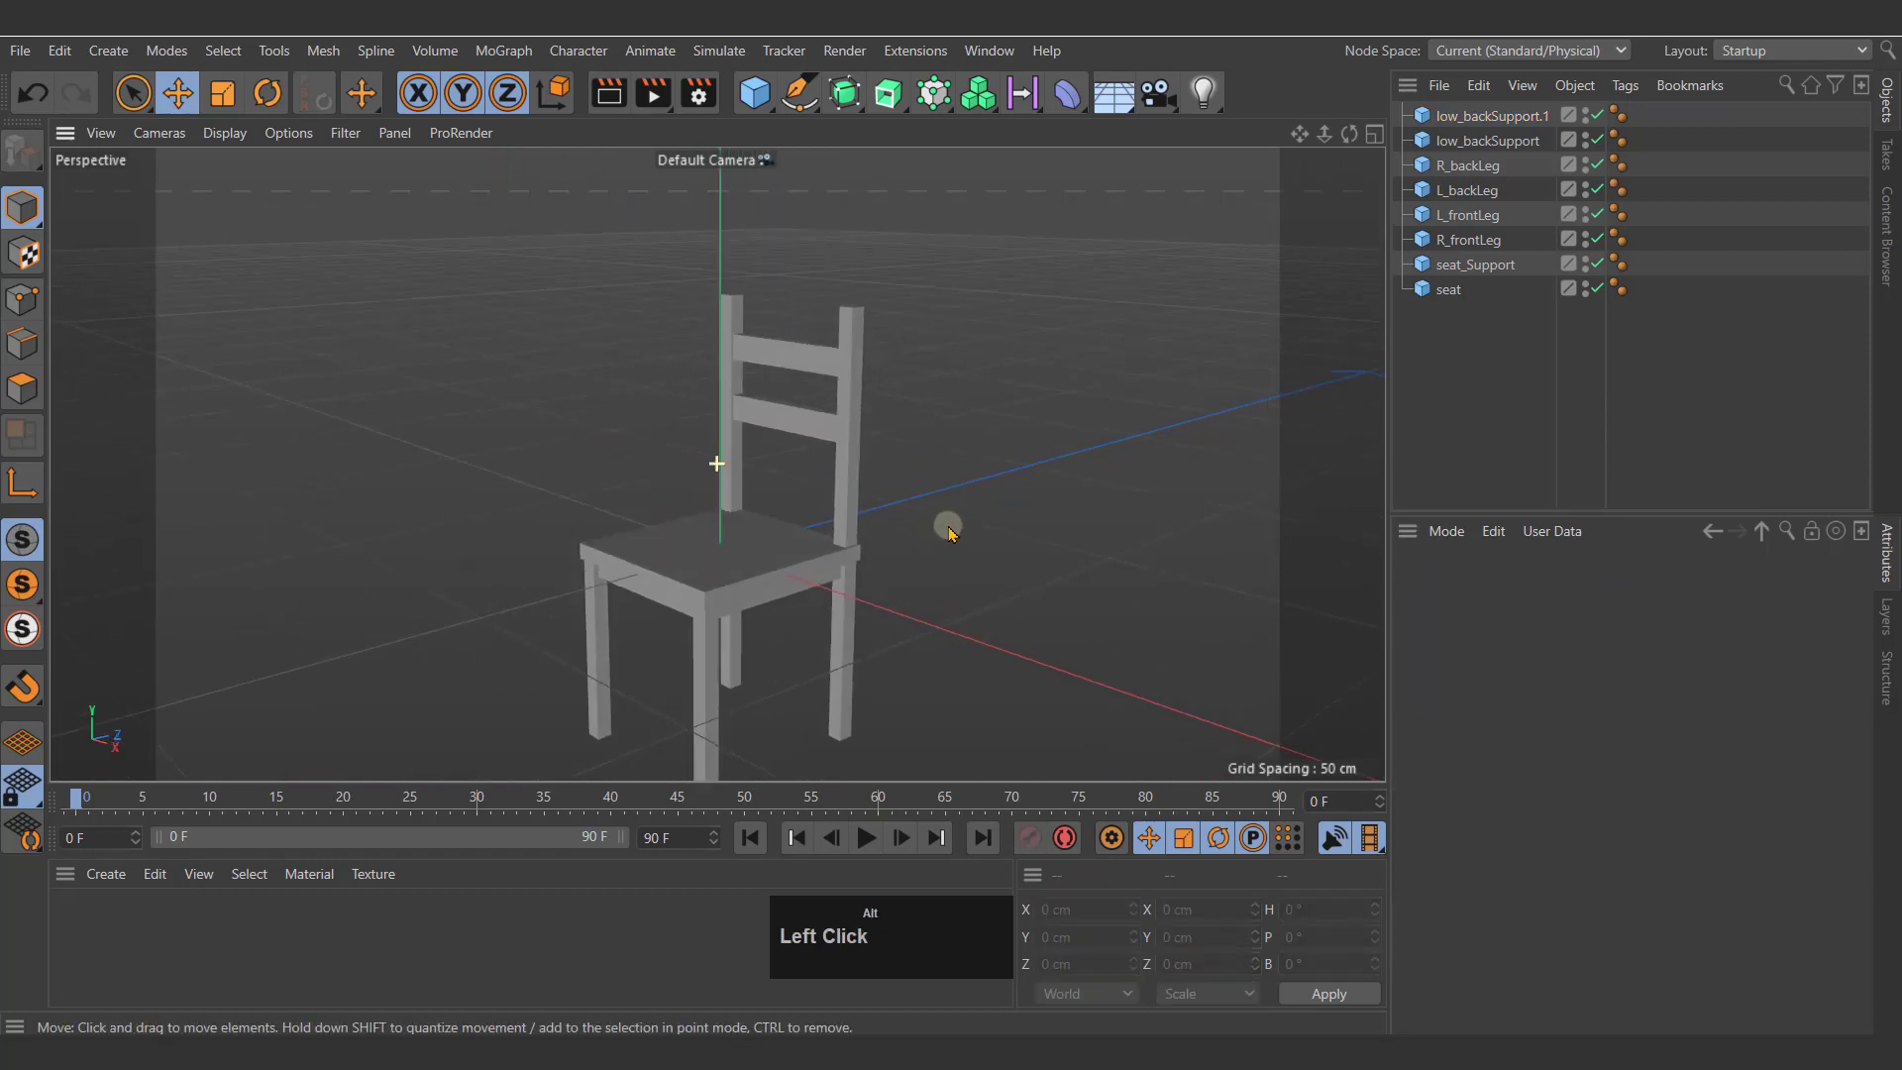
{"action": "middle_click_drag", "start_coordinate": [949, 533], "coordinate": [1019, 383]}
{"action": "key", "text": "ctrl+r"}
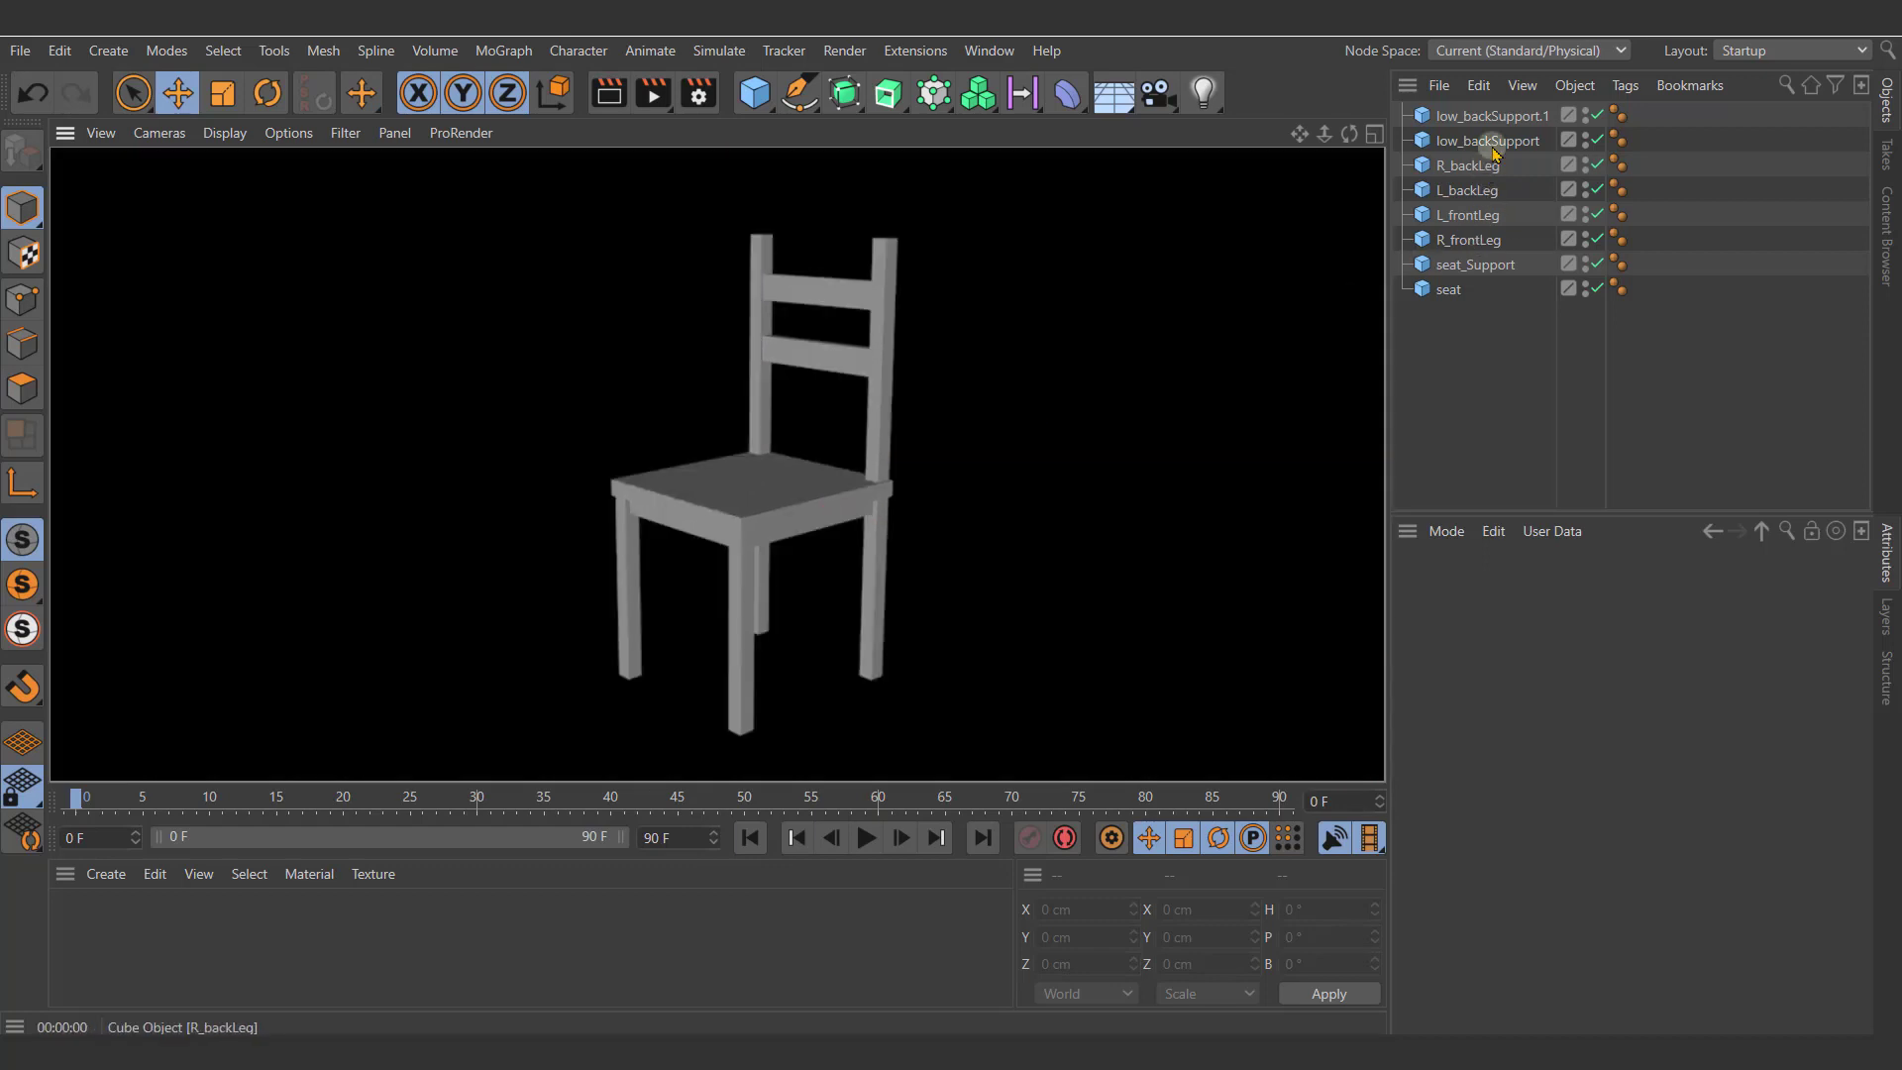
Step: Rename the upper back rail low_backSupport.1 as high_backSupport
{"action": "left_click", "coordinate": [1523, 113]}
{"action": "double_click", "coordinate": [1493, 117]}
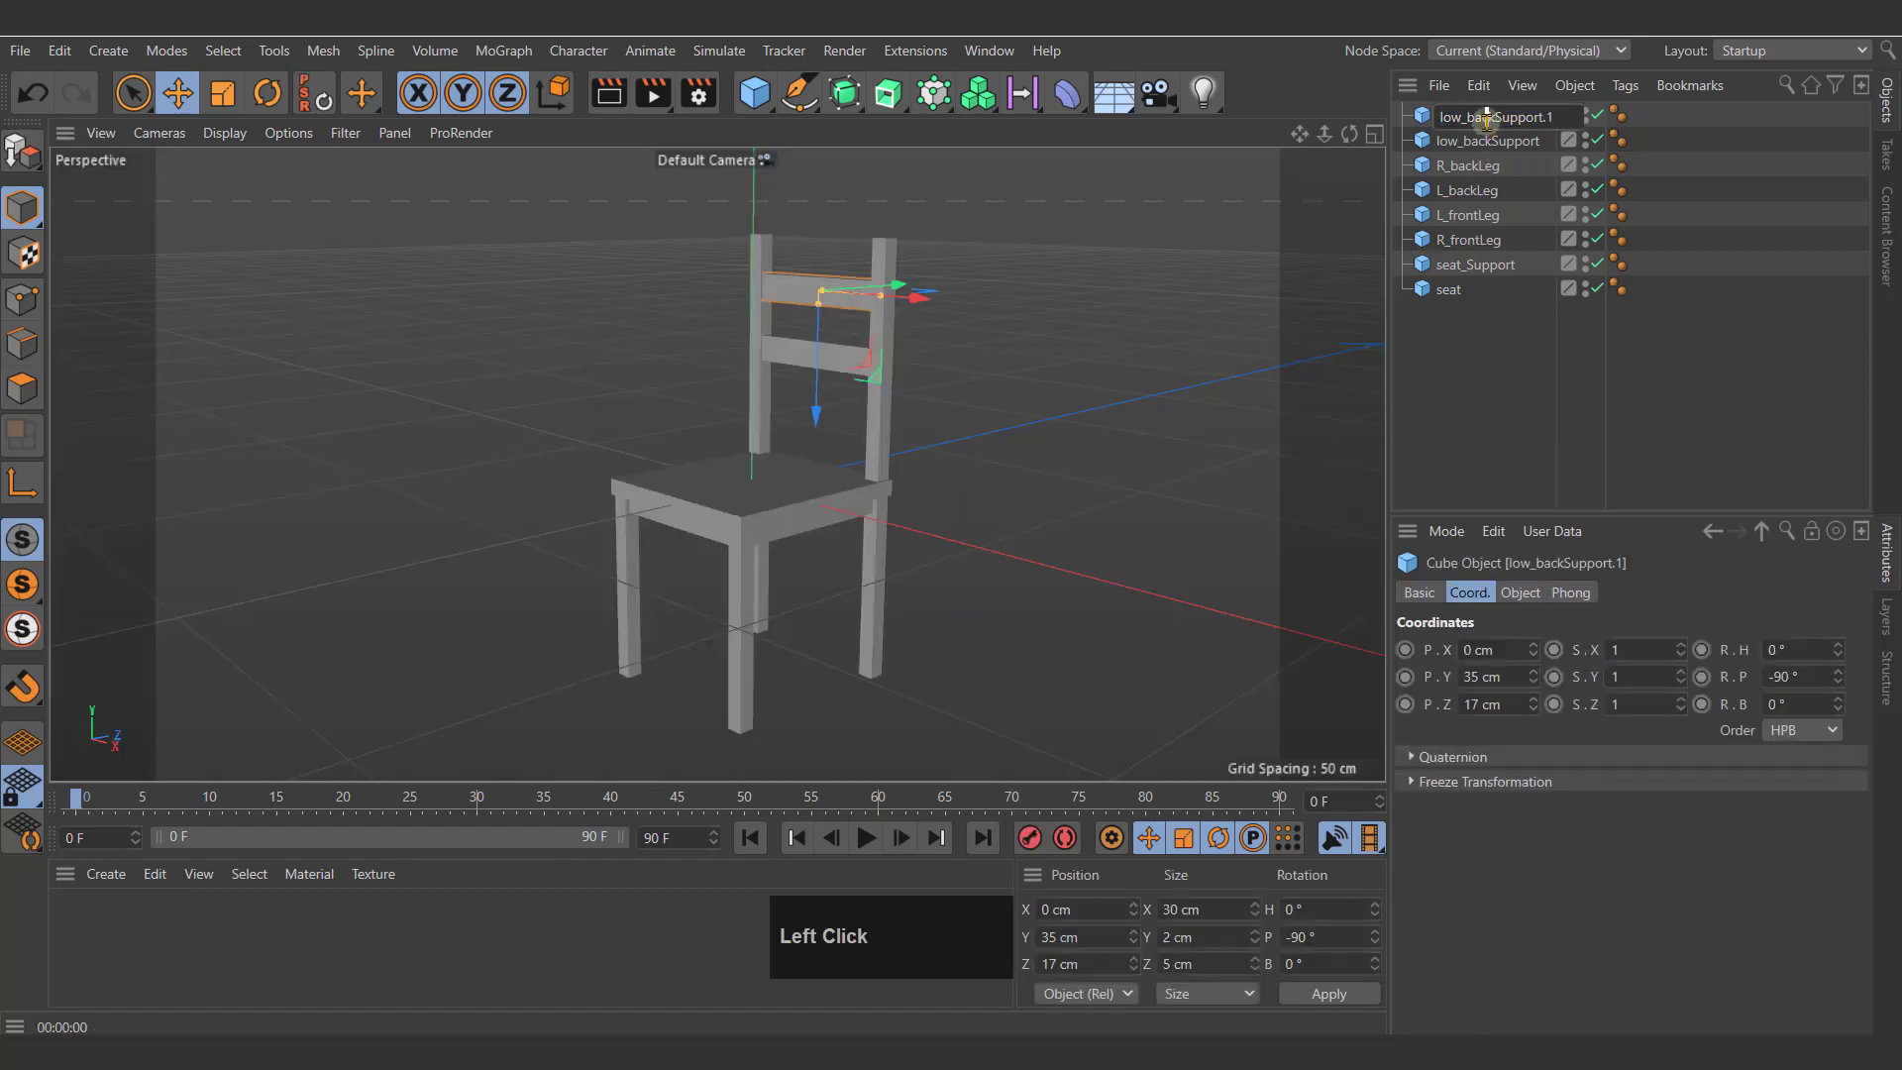
{"action": "left_click", "coordinate": [1473, 117]}
{"action": "left_click_drag", "start_coordinate": [1553, 117], "coordinate": [1556, 117]}
{"action": "left_click", "coordinate": [1566, 117]}
{"action": "key", "text": "BackSpace"}
{"action": "key", "text": "BackSpace"}
{"action": "left_click_drag", "start_coordinate": [1463, 117], "coordinate": [1437, 141]}
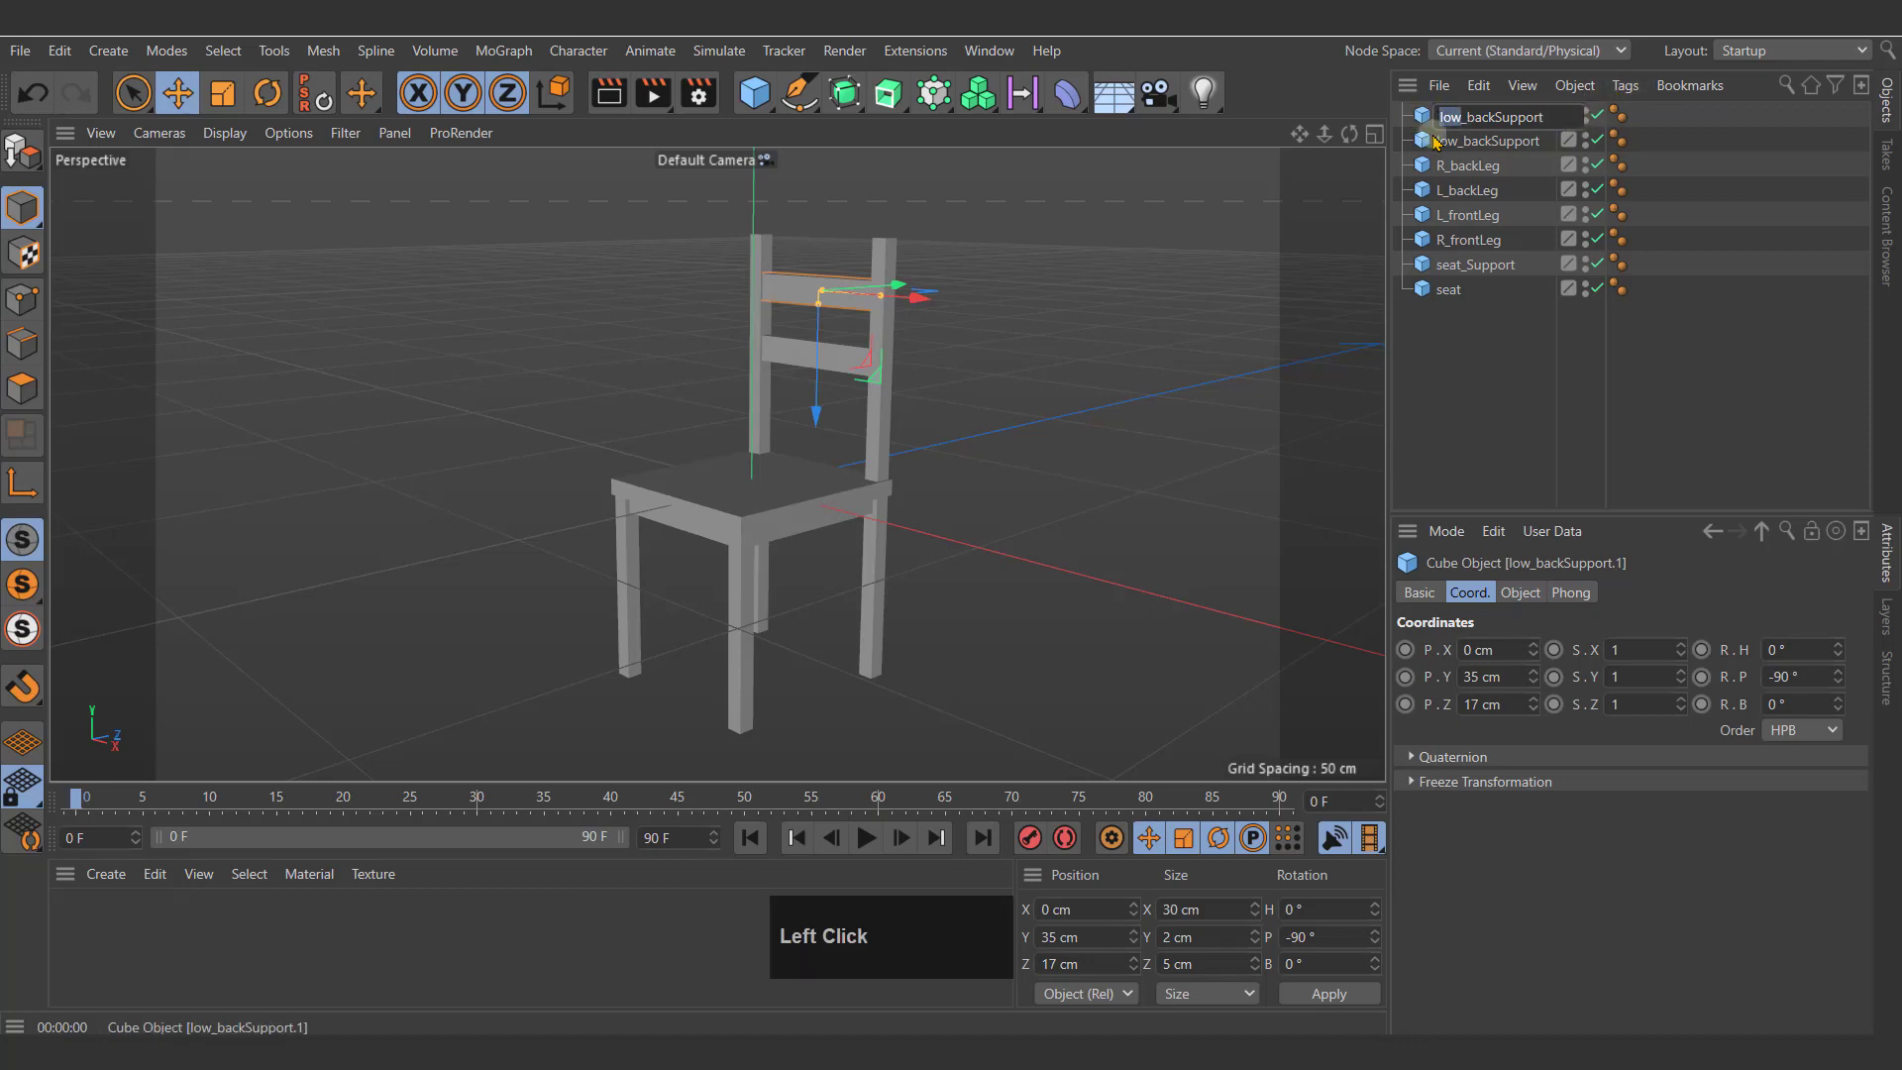
{"action": "type", "text": "high"}
{"action": "left_click", "coordinate": [1481, 436]}
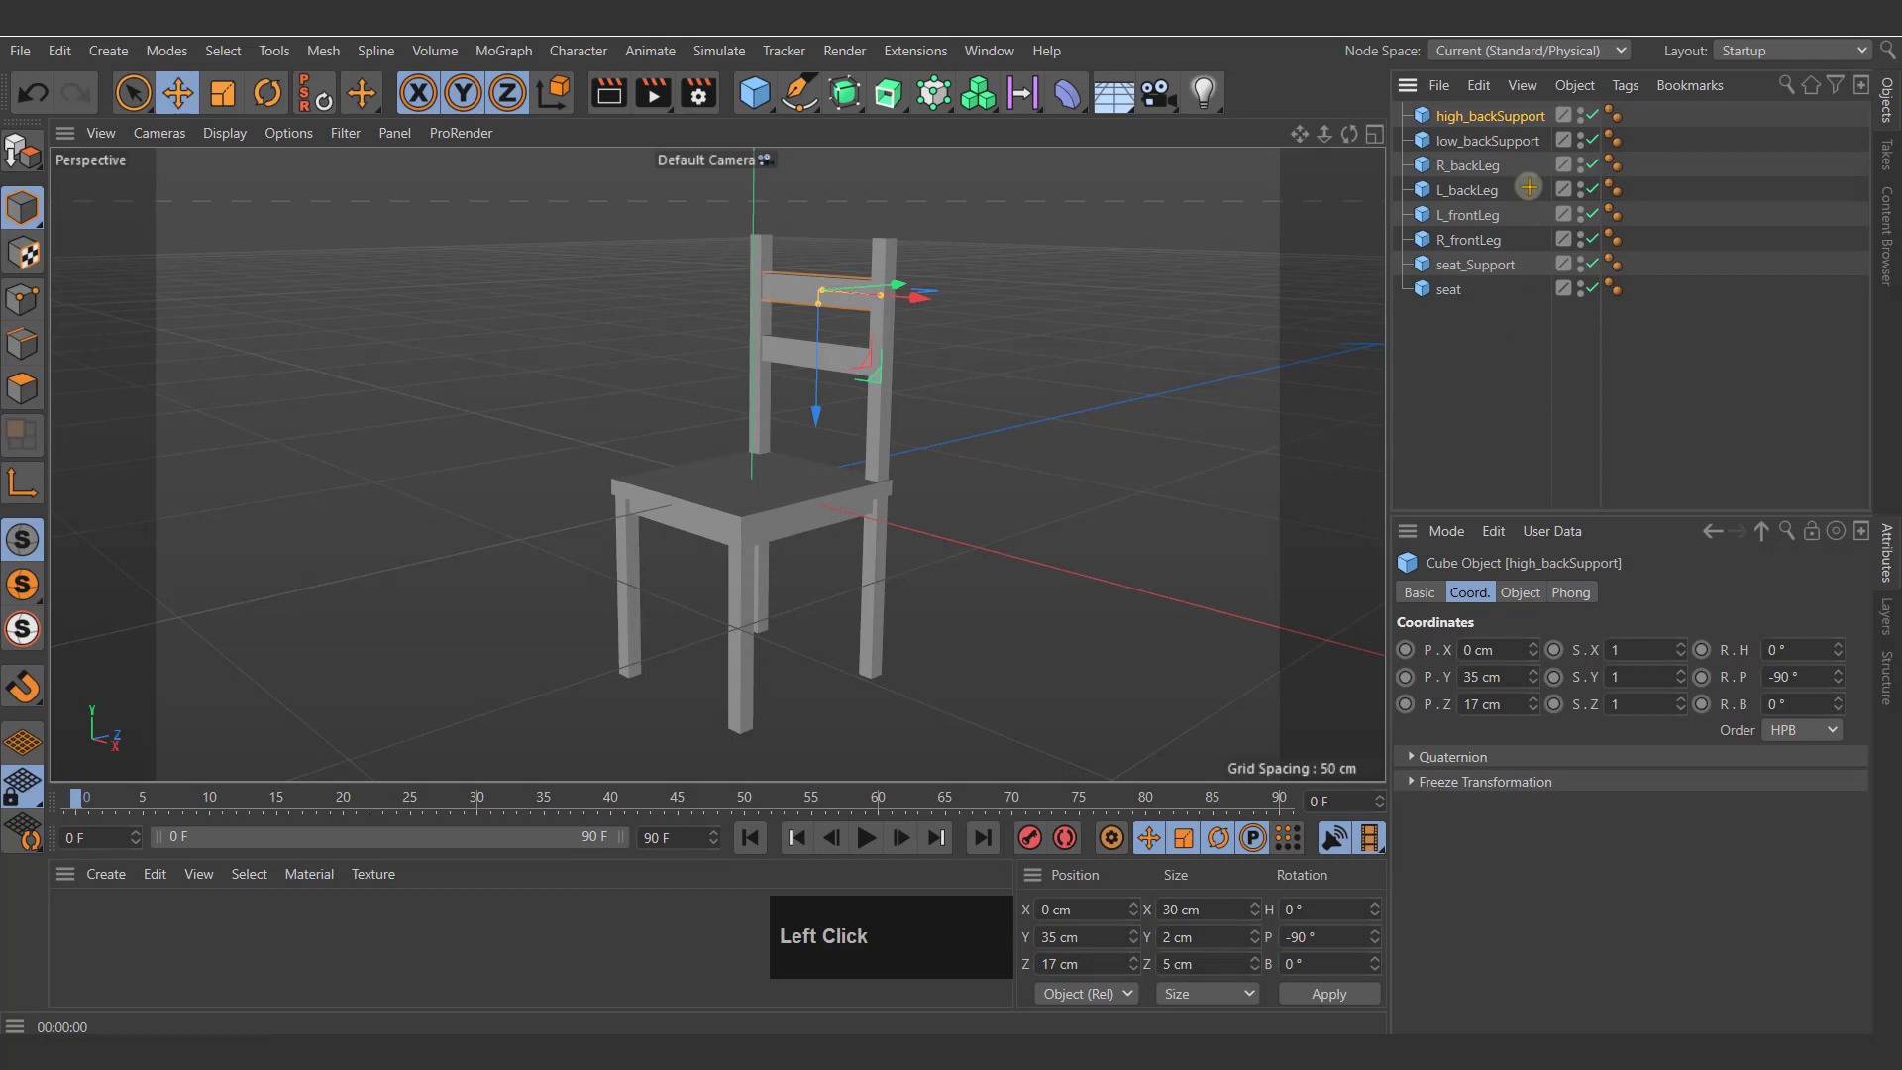
Step: Enable Fillet on all eight chair parts together and set the fillet radius to 0.15 cm
{"action": "left_click_drag", "start_coordinate": [1541, 425], "coordinate": [1466, 101]}
{"action": "left_click", "coordinate": [1522, 593]}
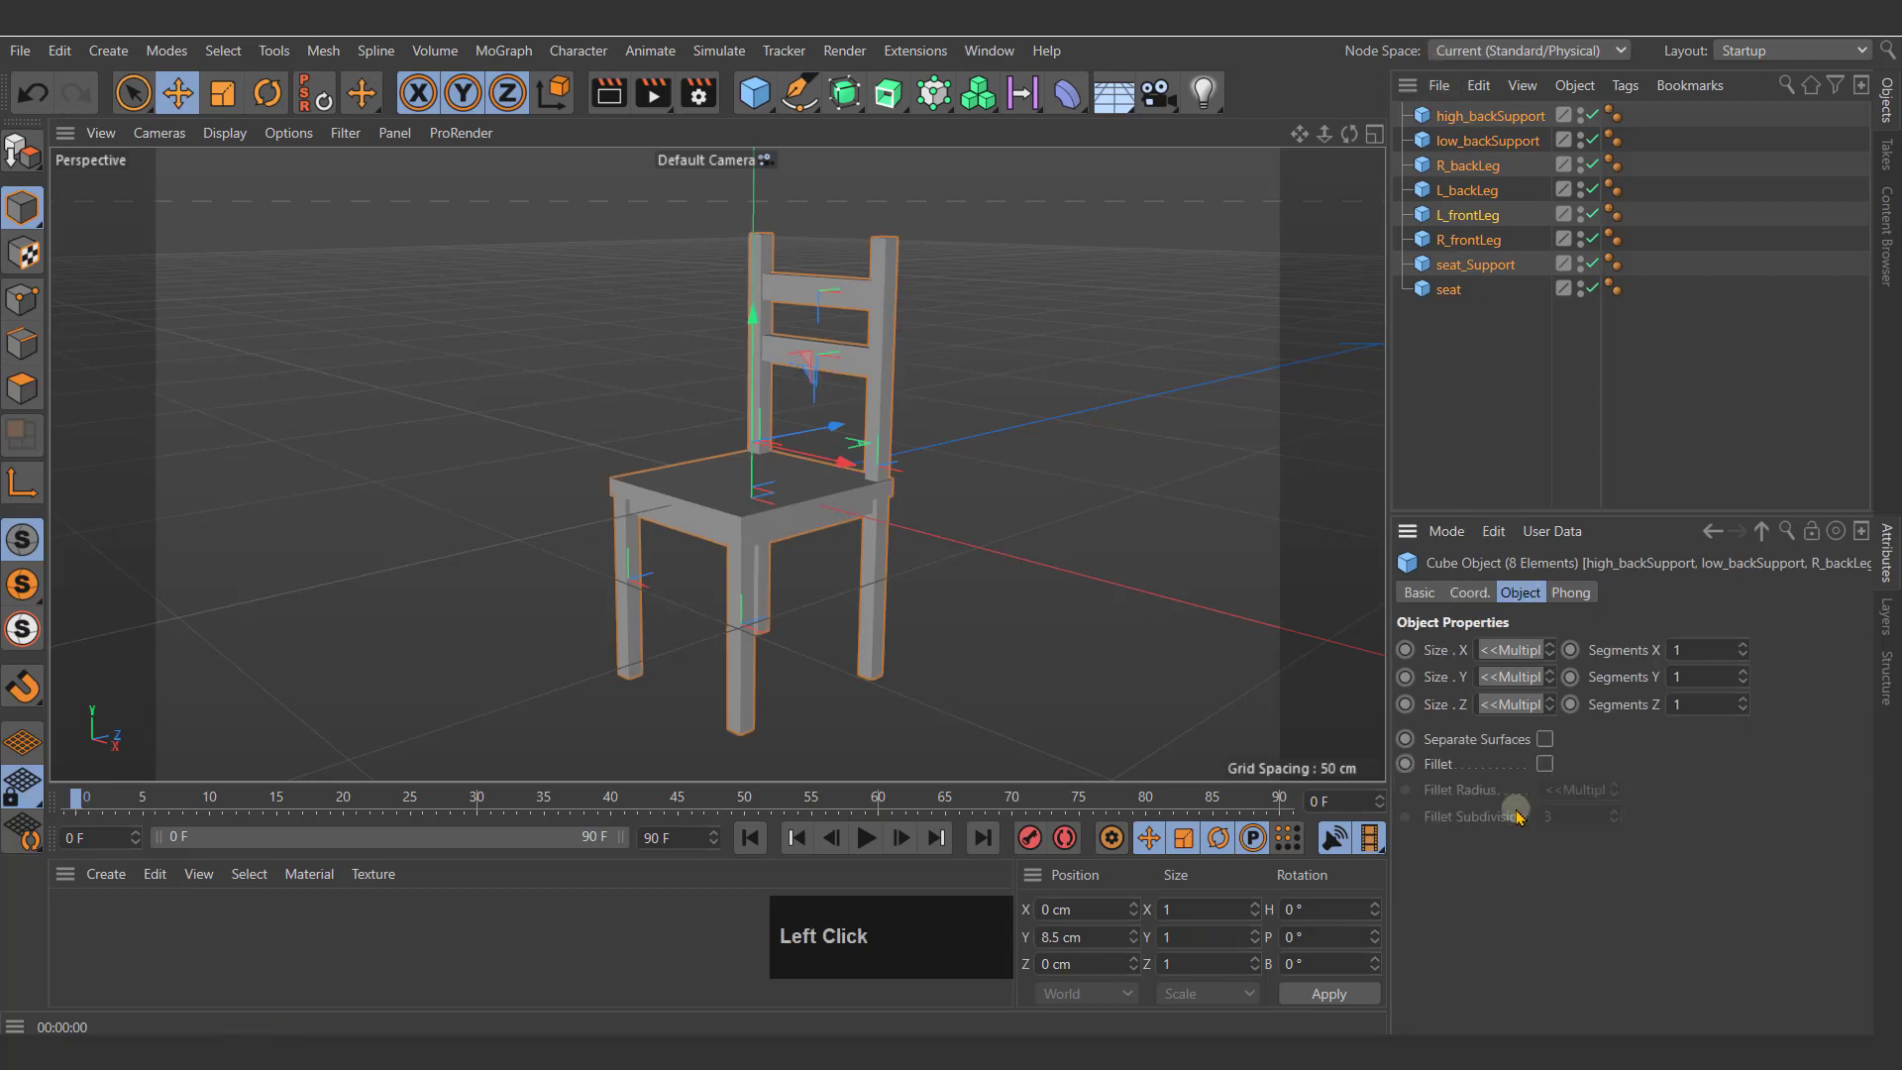
{"action": "left_click", "coordinate": [1546, 765]}
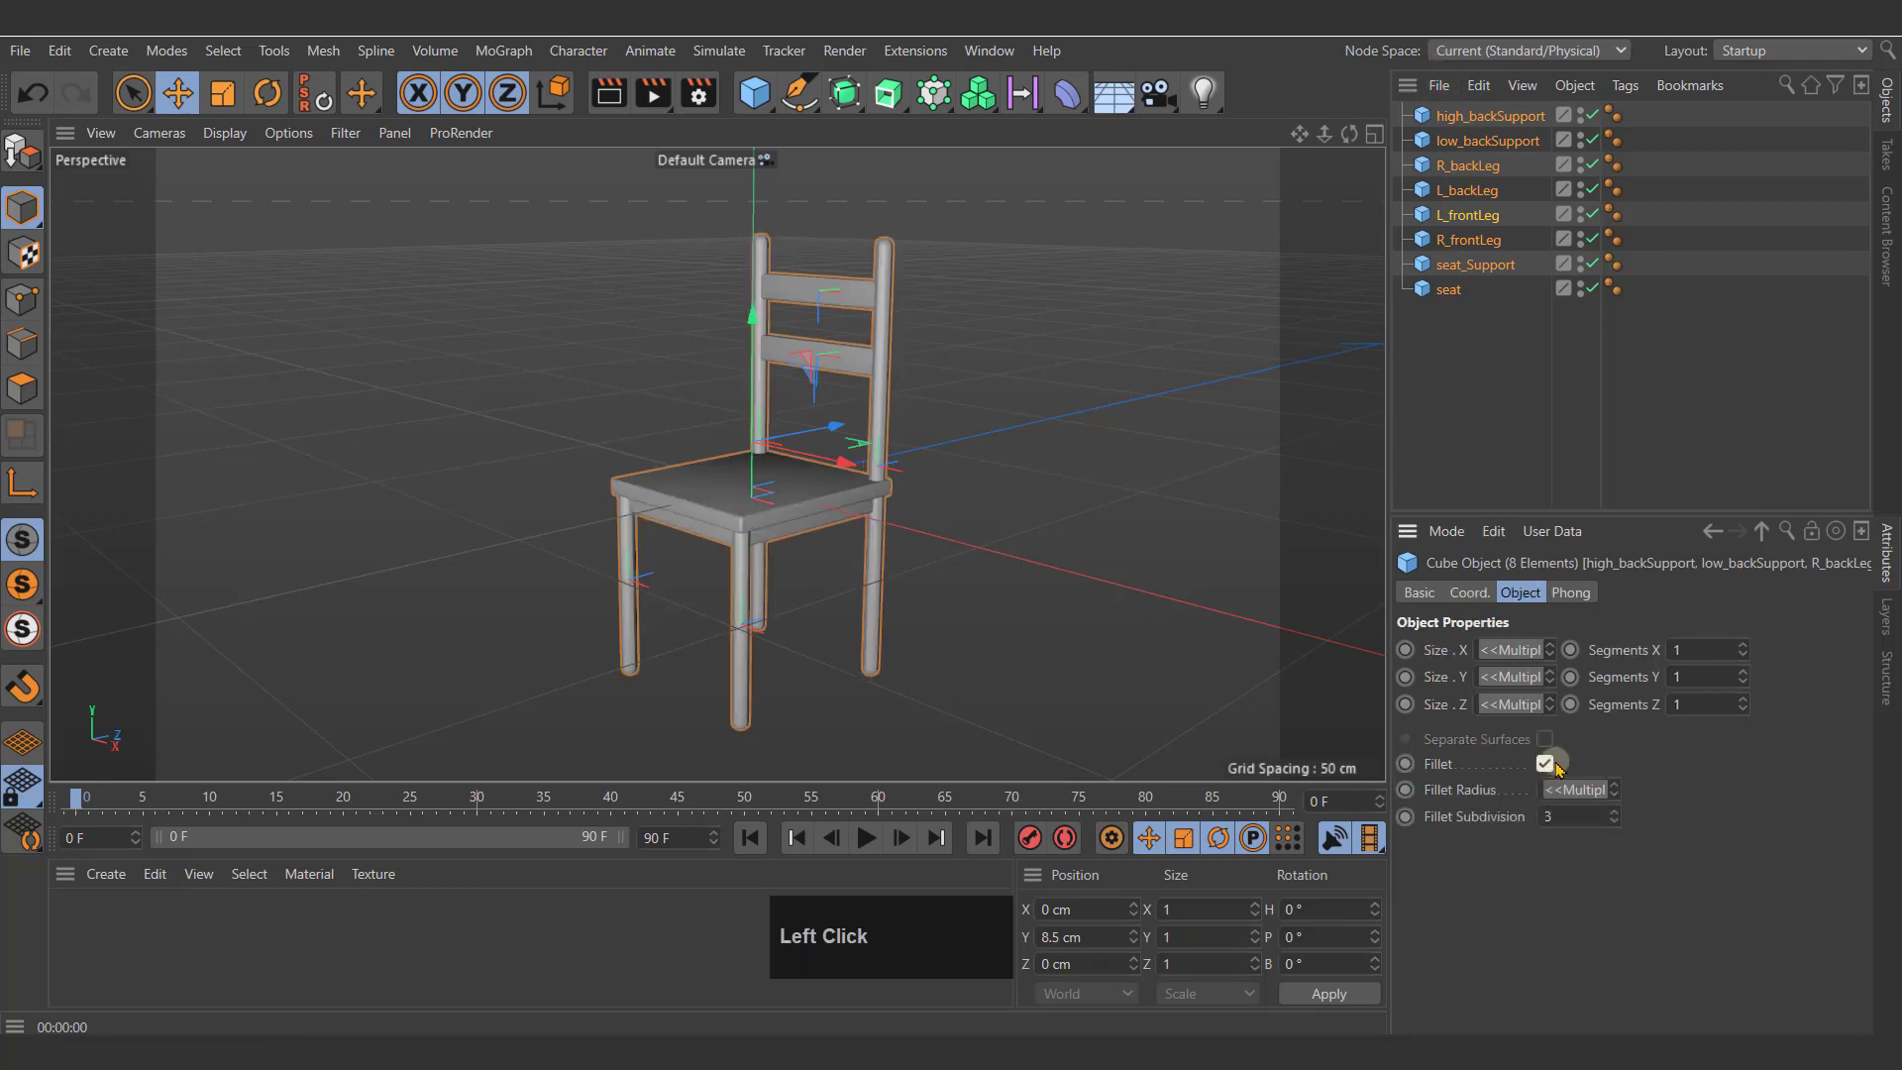
{"action": "left_click", "coordinate": [1582, 789]}
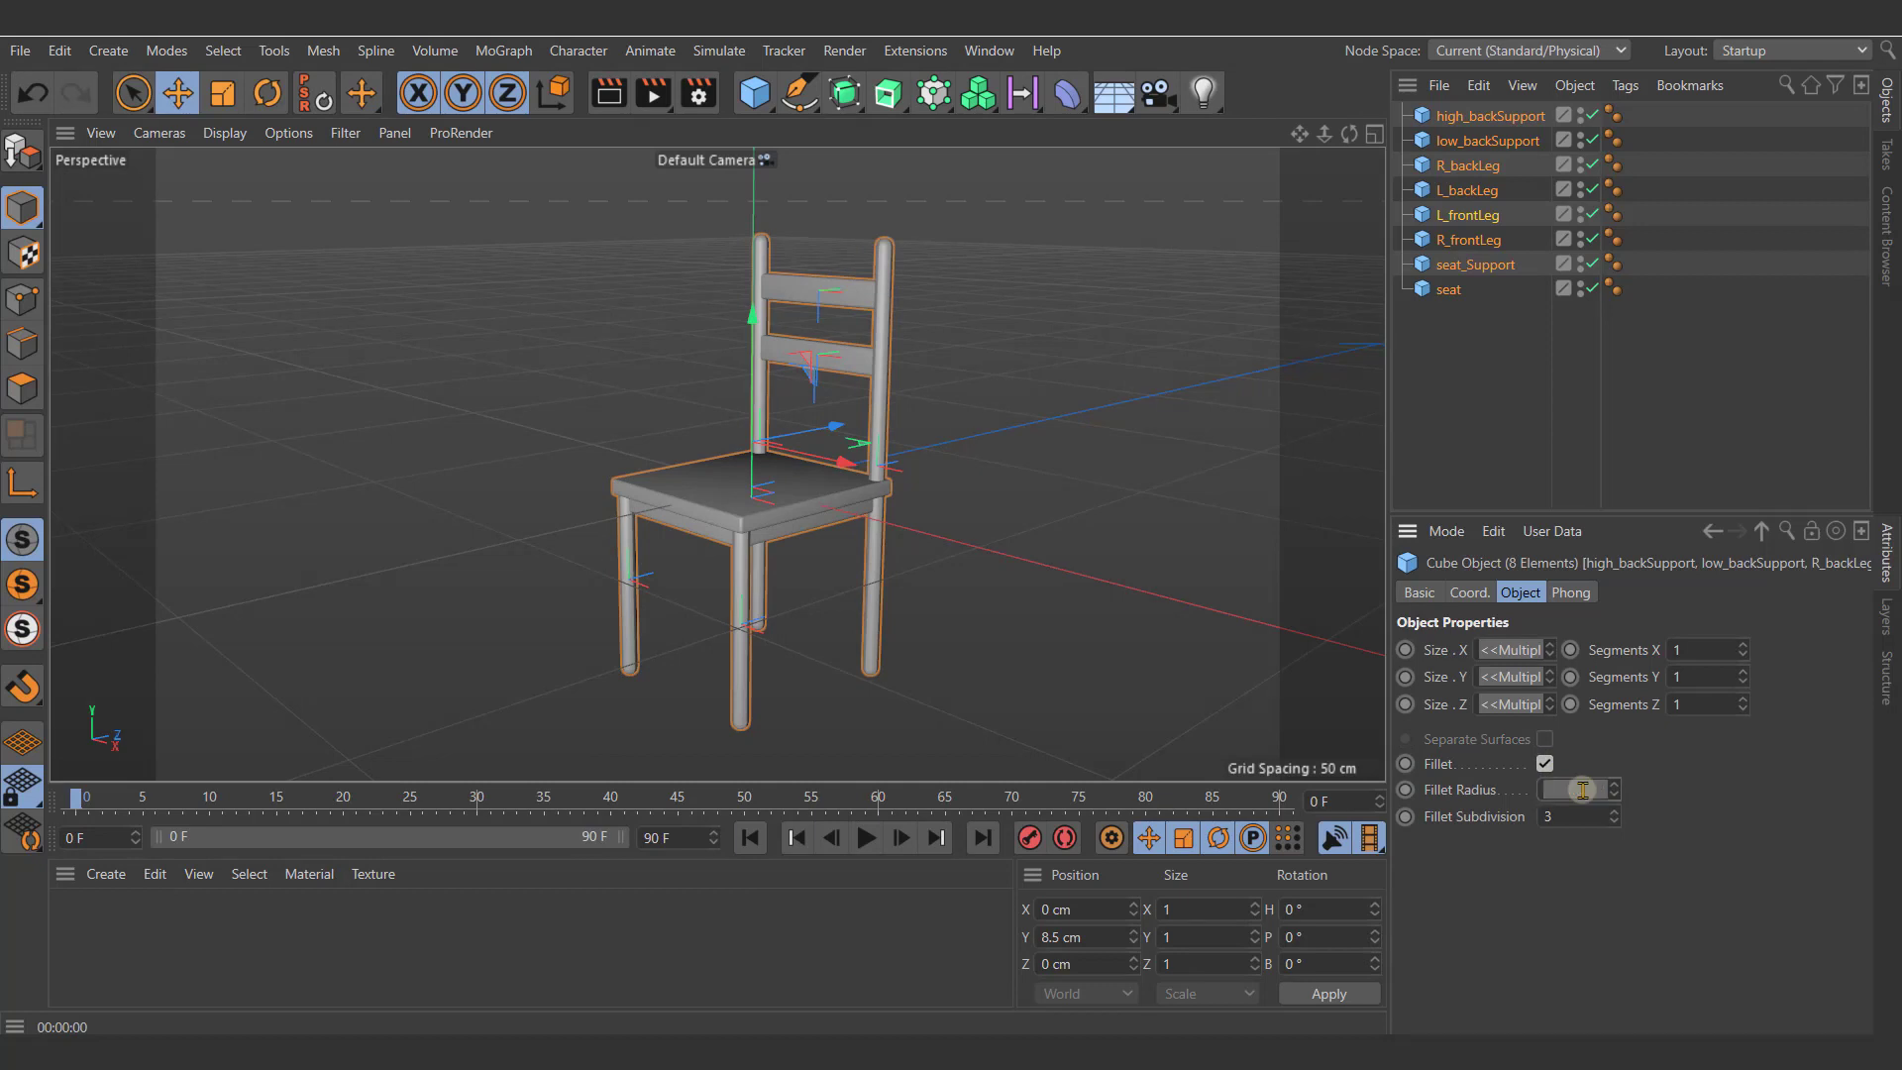
{"action": "type", "text": "."}
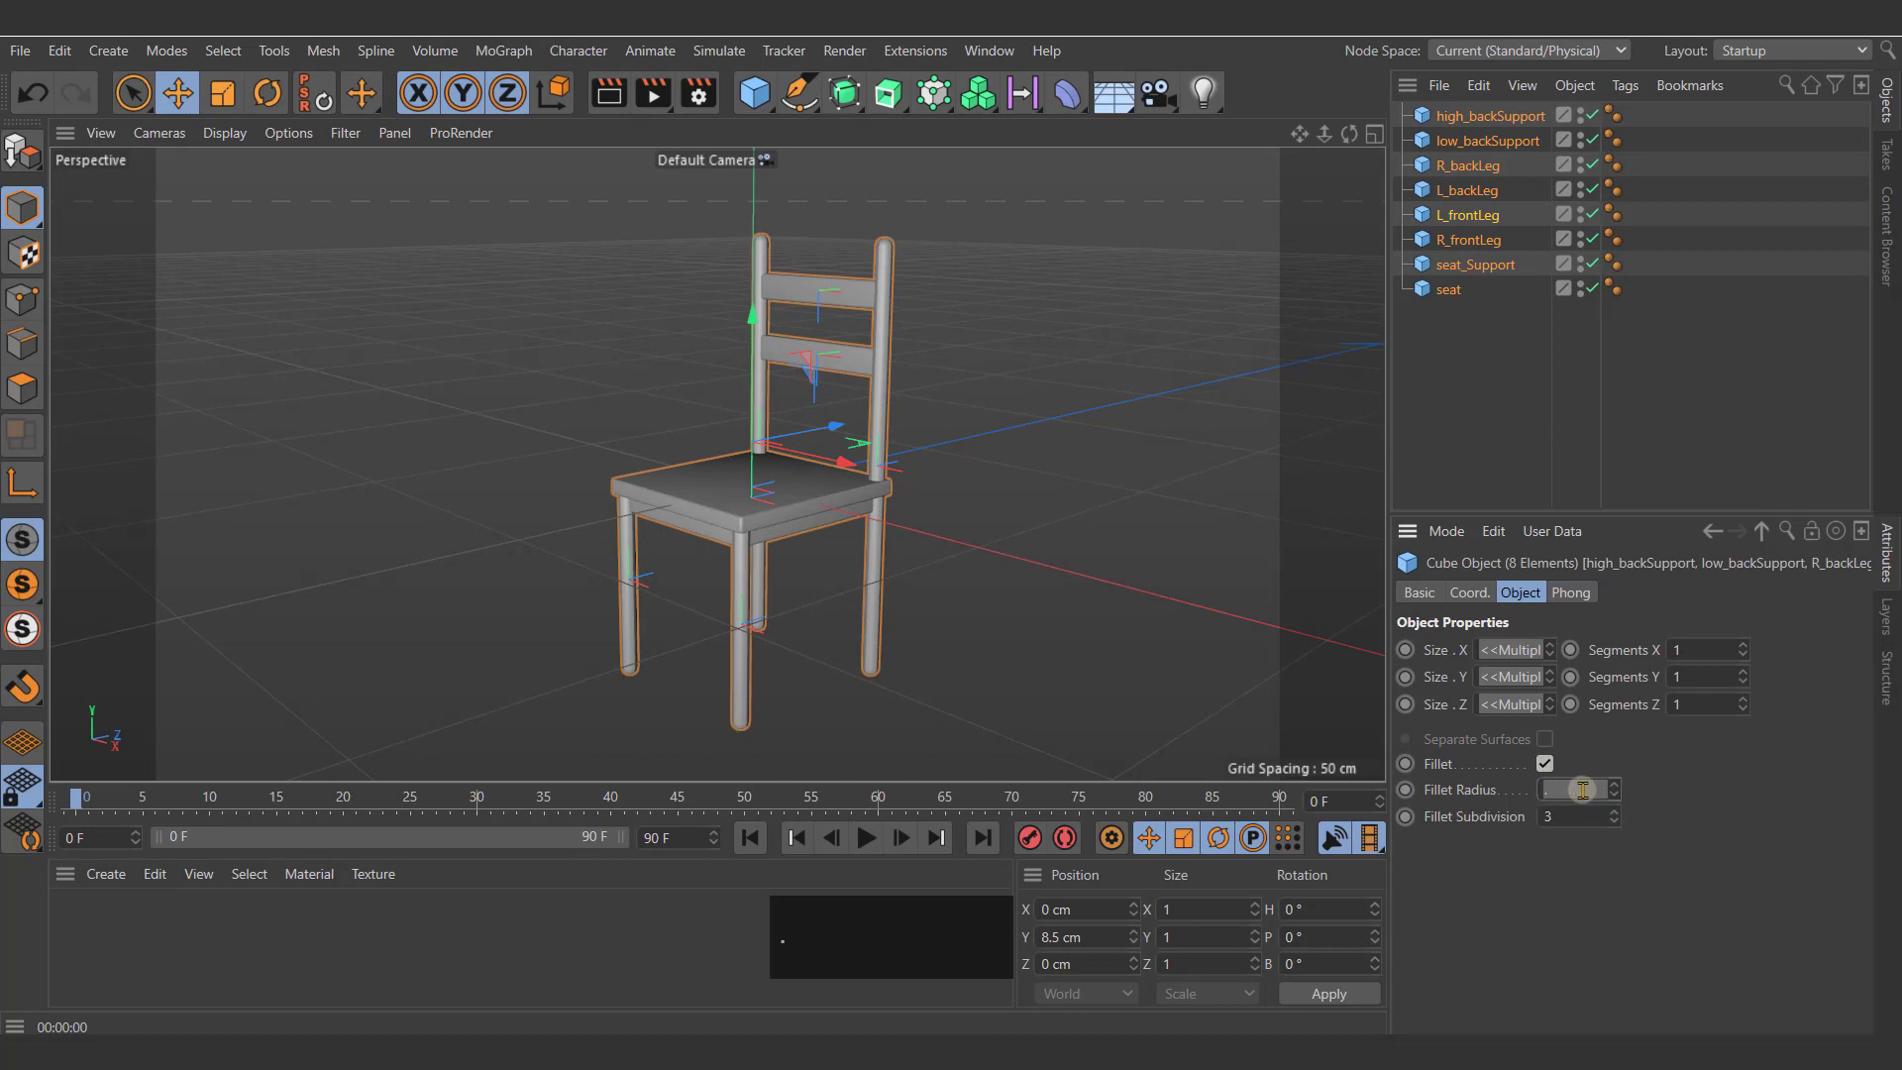
{"action": "type", "text": "15"}
{"action": "key", "text": "Return"}
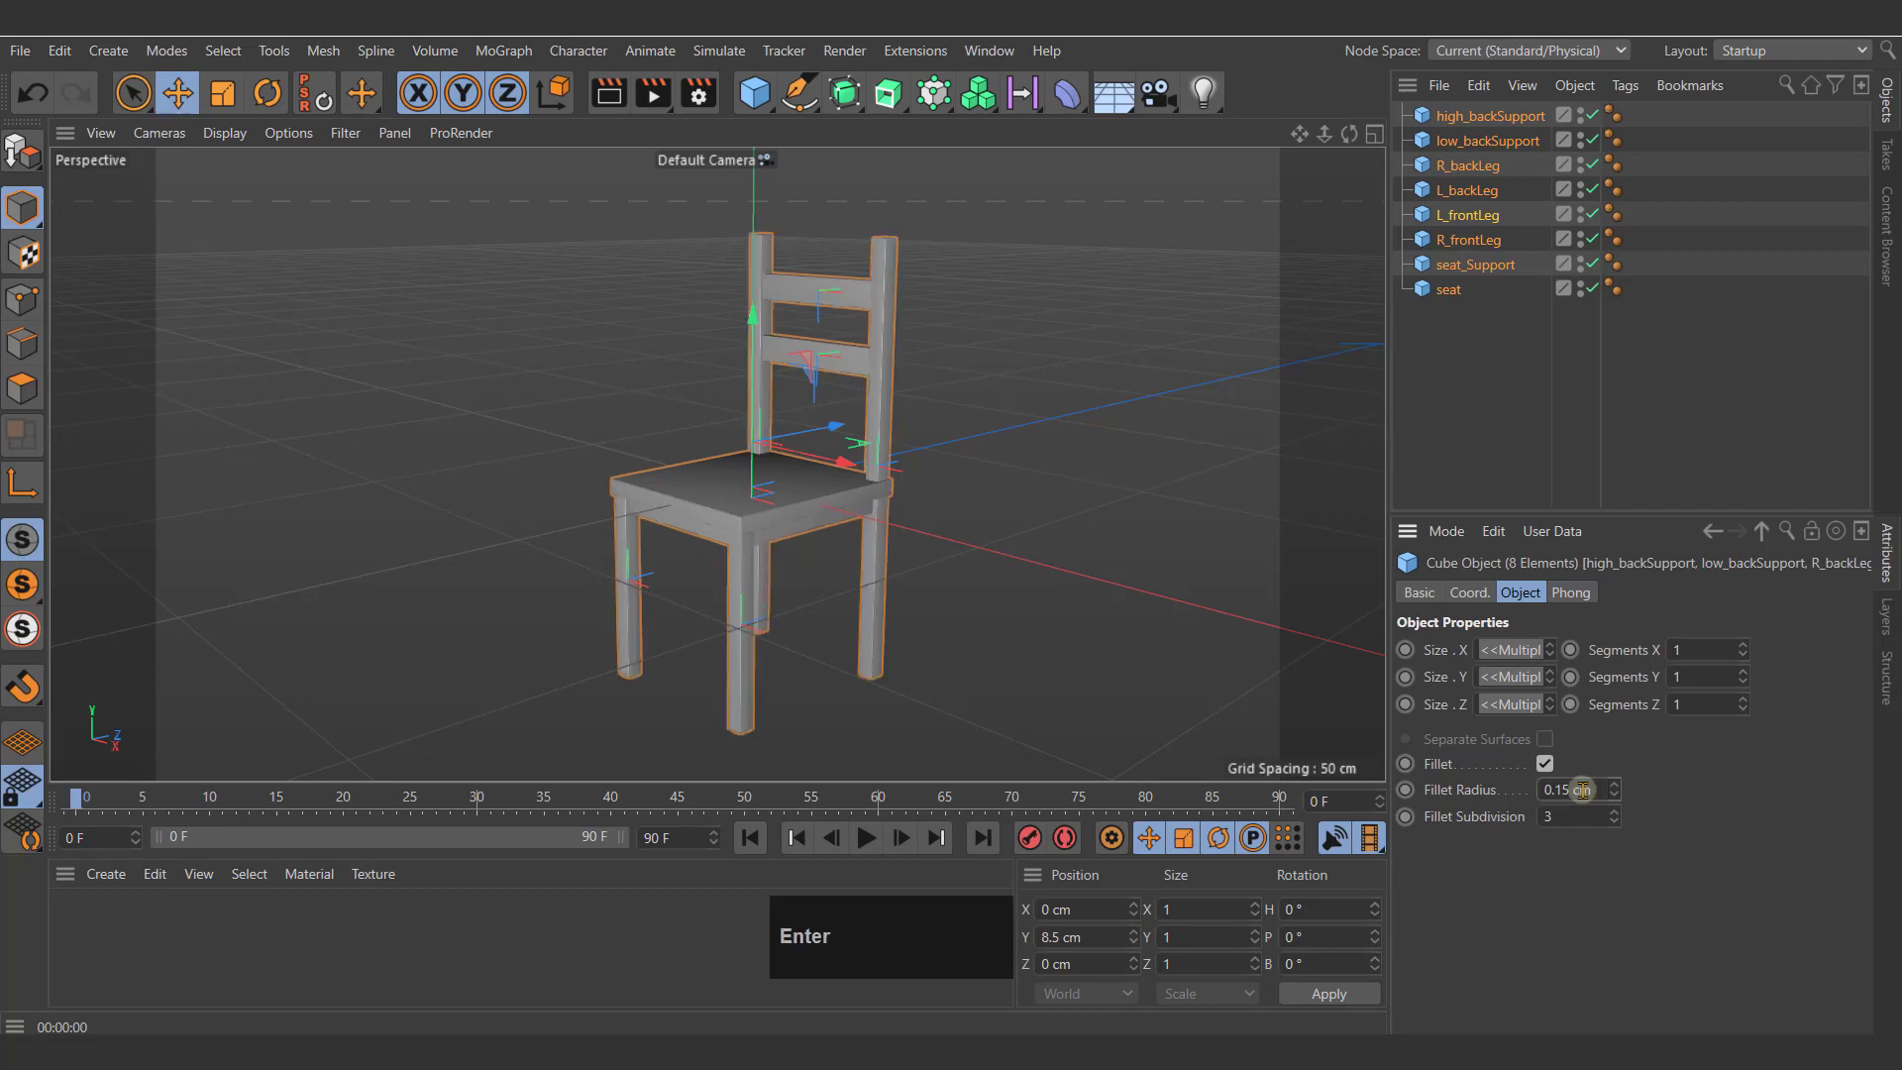
Step: Deselect the parts and render a close view of the seat's front corner to examine the rounded edges
{"action": "left_click", "coordinate": [1088, 527]}
{"action": "scroll", "coordinate": [757, 560], "scroll_direction": "up", "scroll_amount": 5}
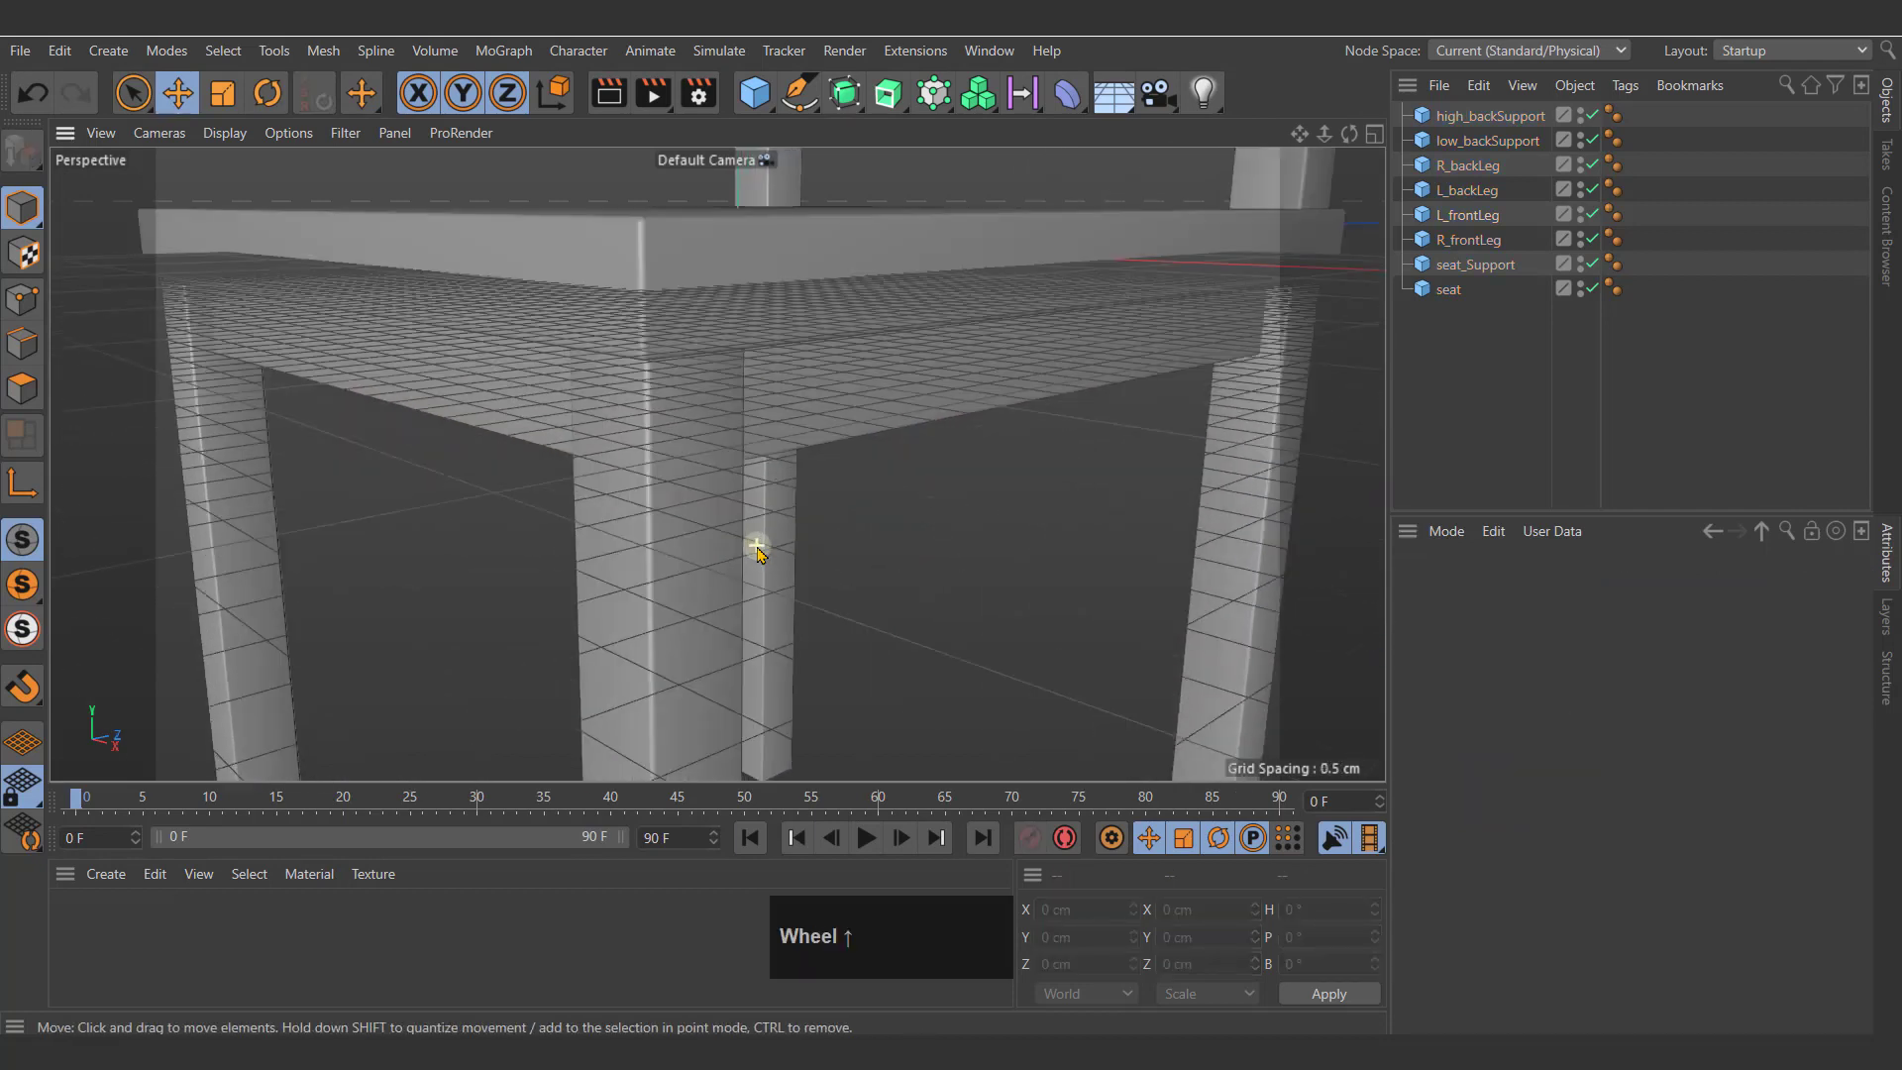
{"action": "middle_click_drag", "start_coordinate": [756, 552], "coordinate": [879, 420]}
{"action": "key", "text": "ctrl+r"}
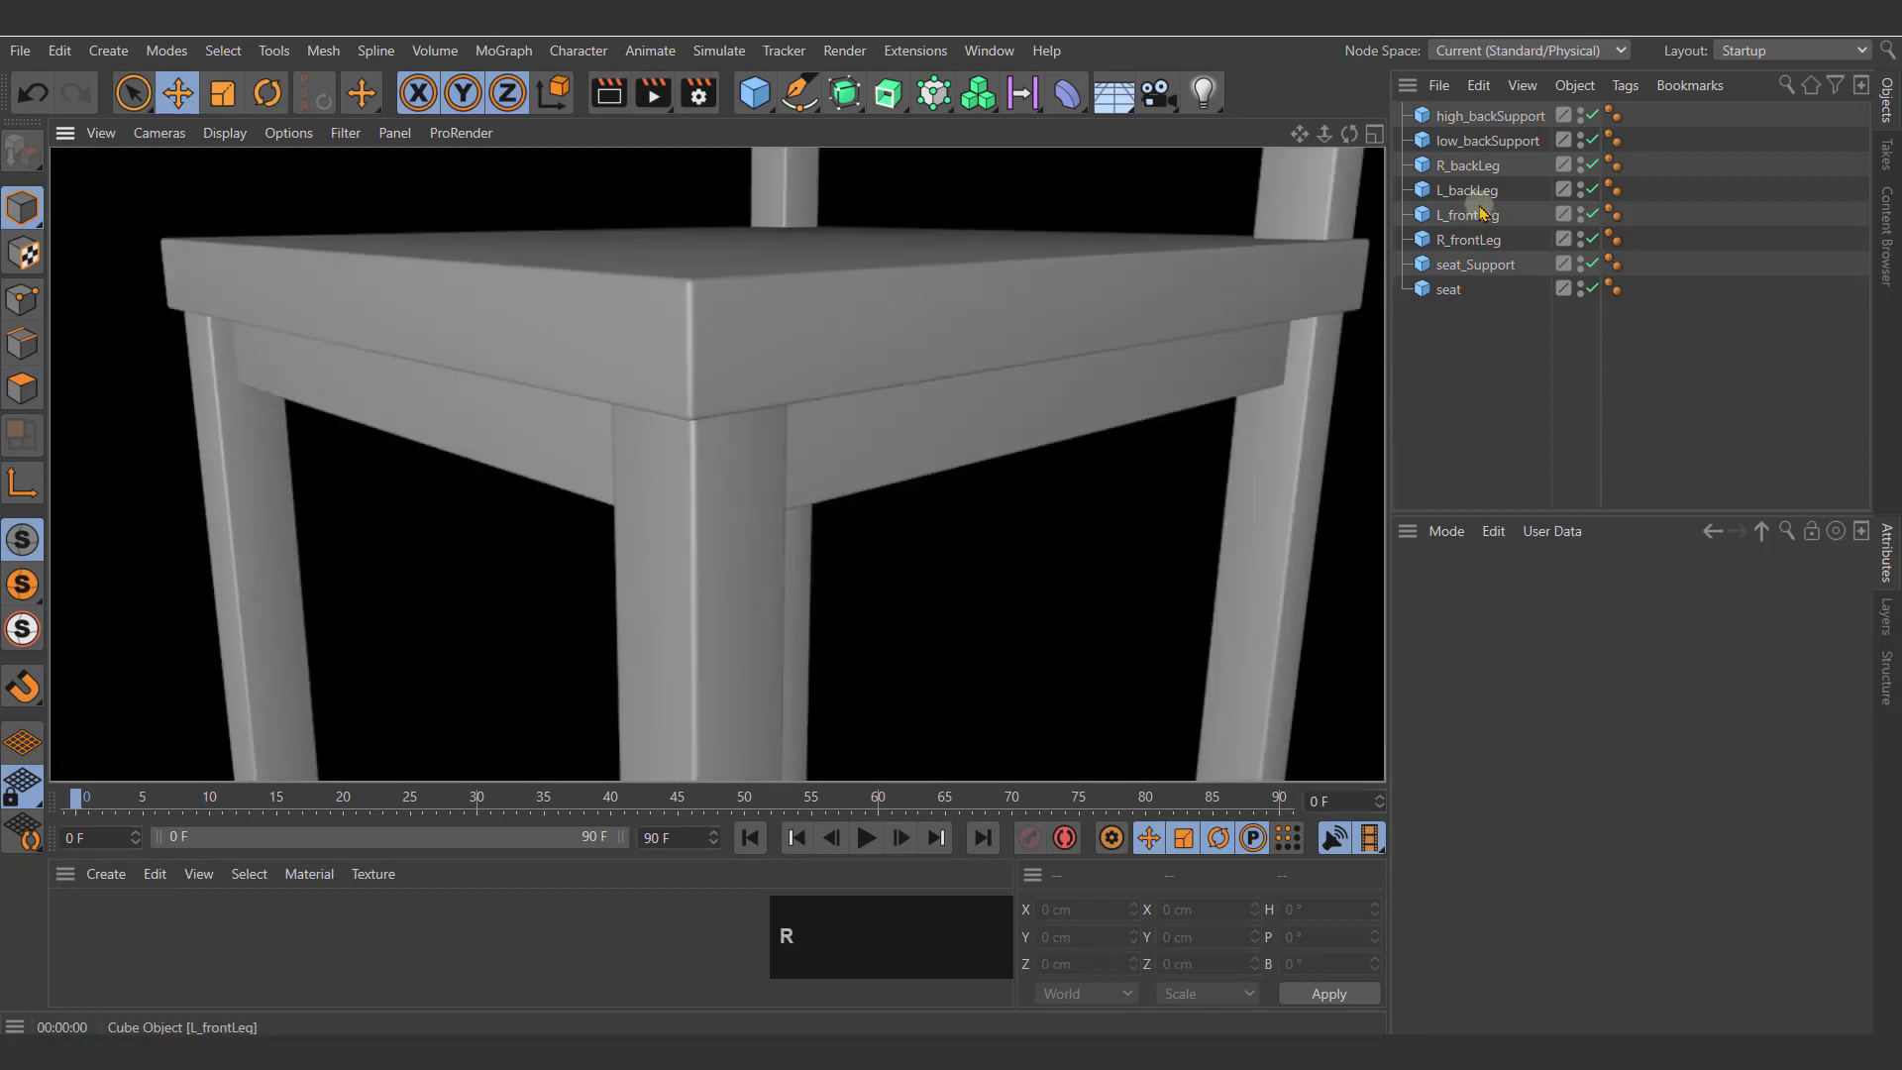
Step: Compare all eight chair parts with and without the fillet at close range, leaving Fillet enabled
{"action": "left_click_drag", "start_coordinate": [1503, 384], "coordinate": [1439, 112]}
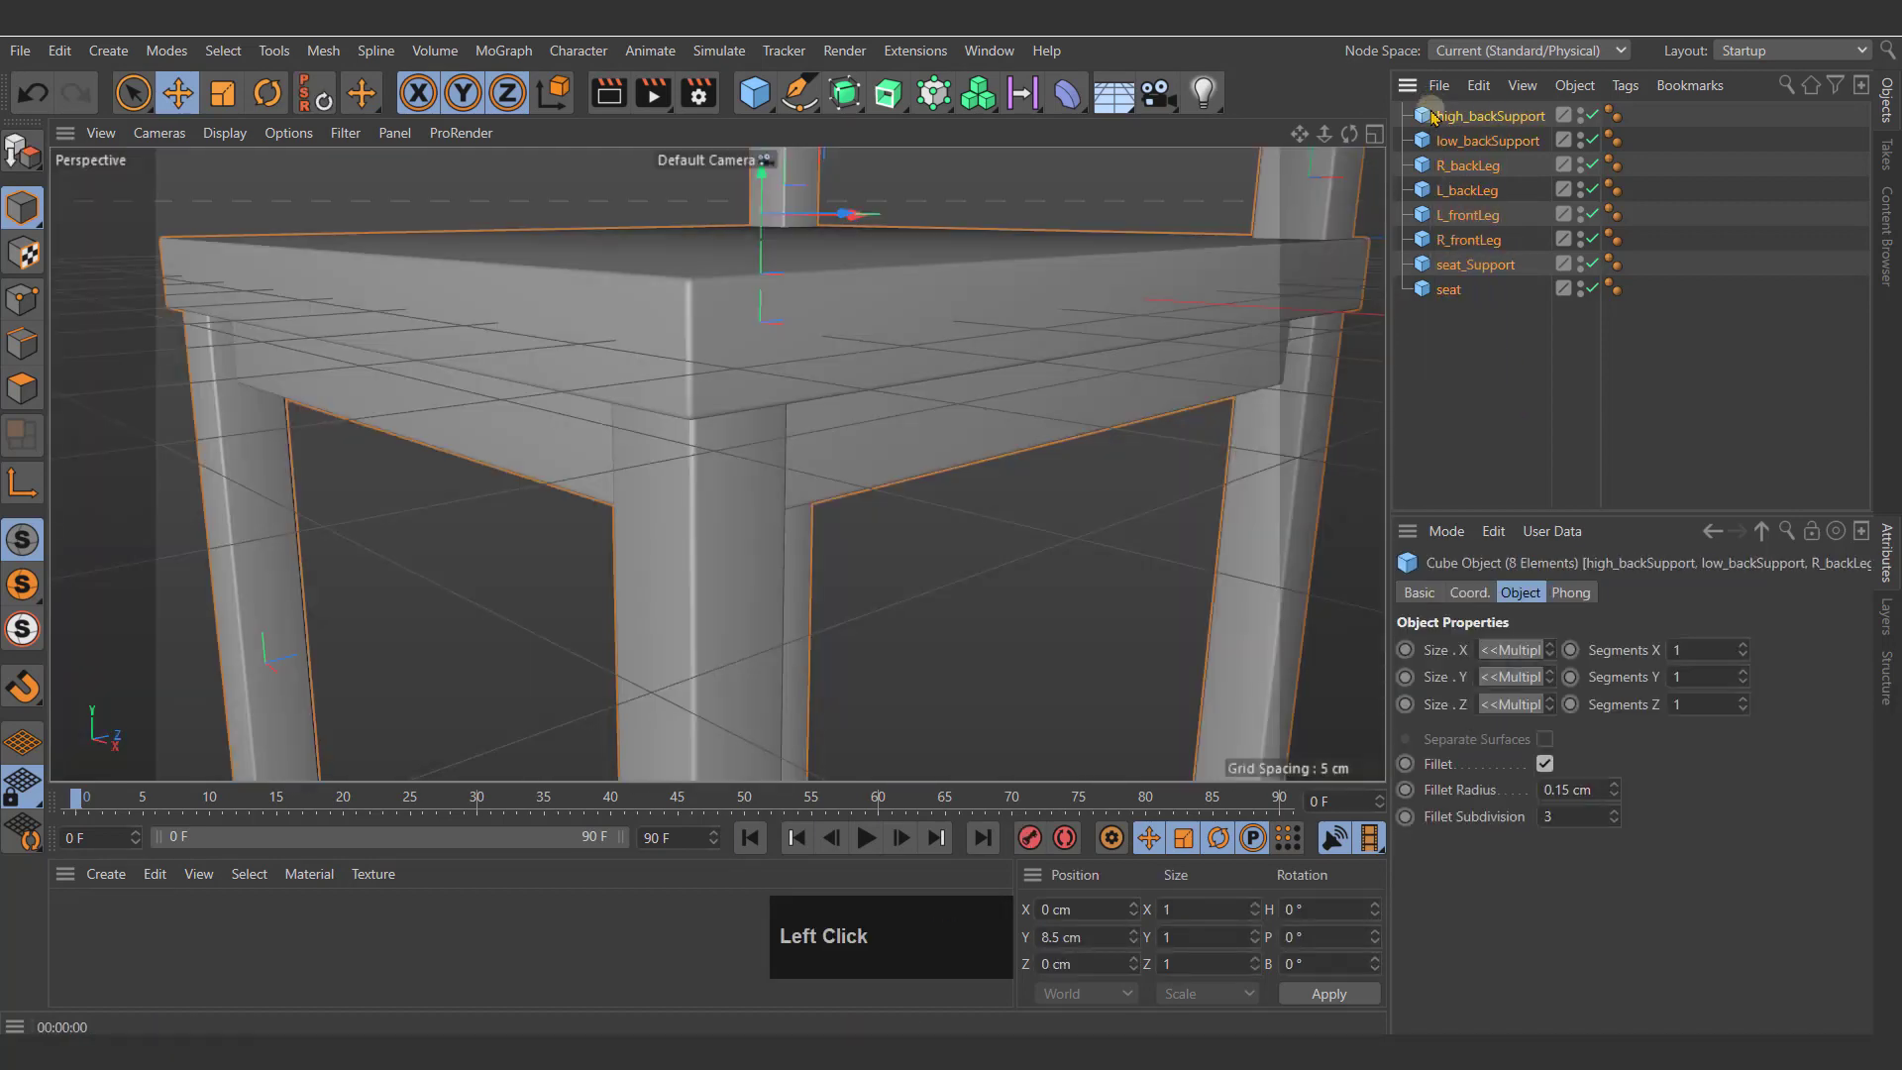
{"action": "left_click", "coordinate": [1546, 764]}
{"action": "left_click", "coordinate": [1545, 763]}
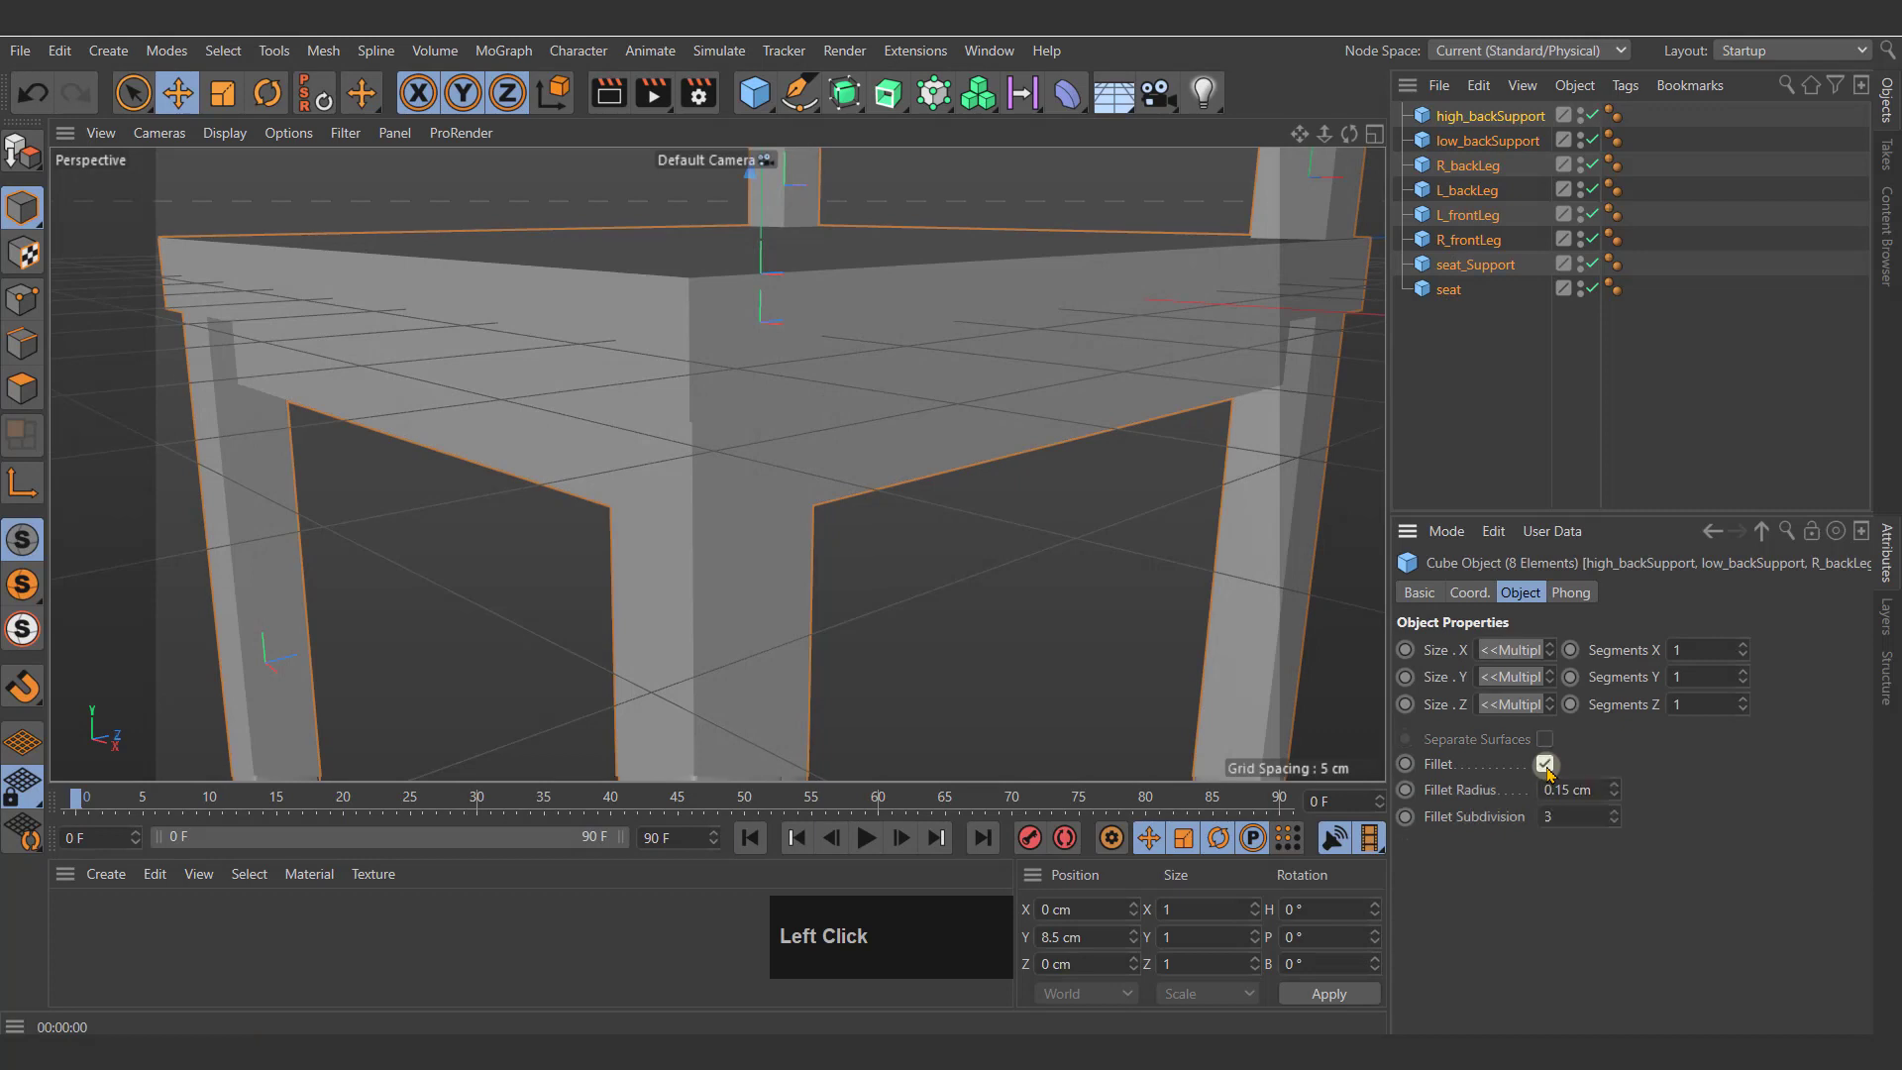
{"action": "left_click", "coordinate": [1545, 764]}
{"action": "left_click", "coordinate": [1546, 764]}
{"action": "left_click", "coordinate": [1545, 764]}
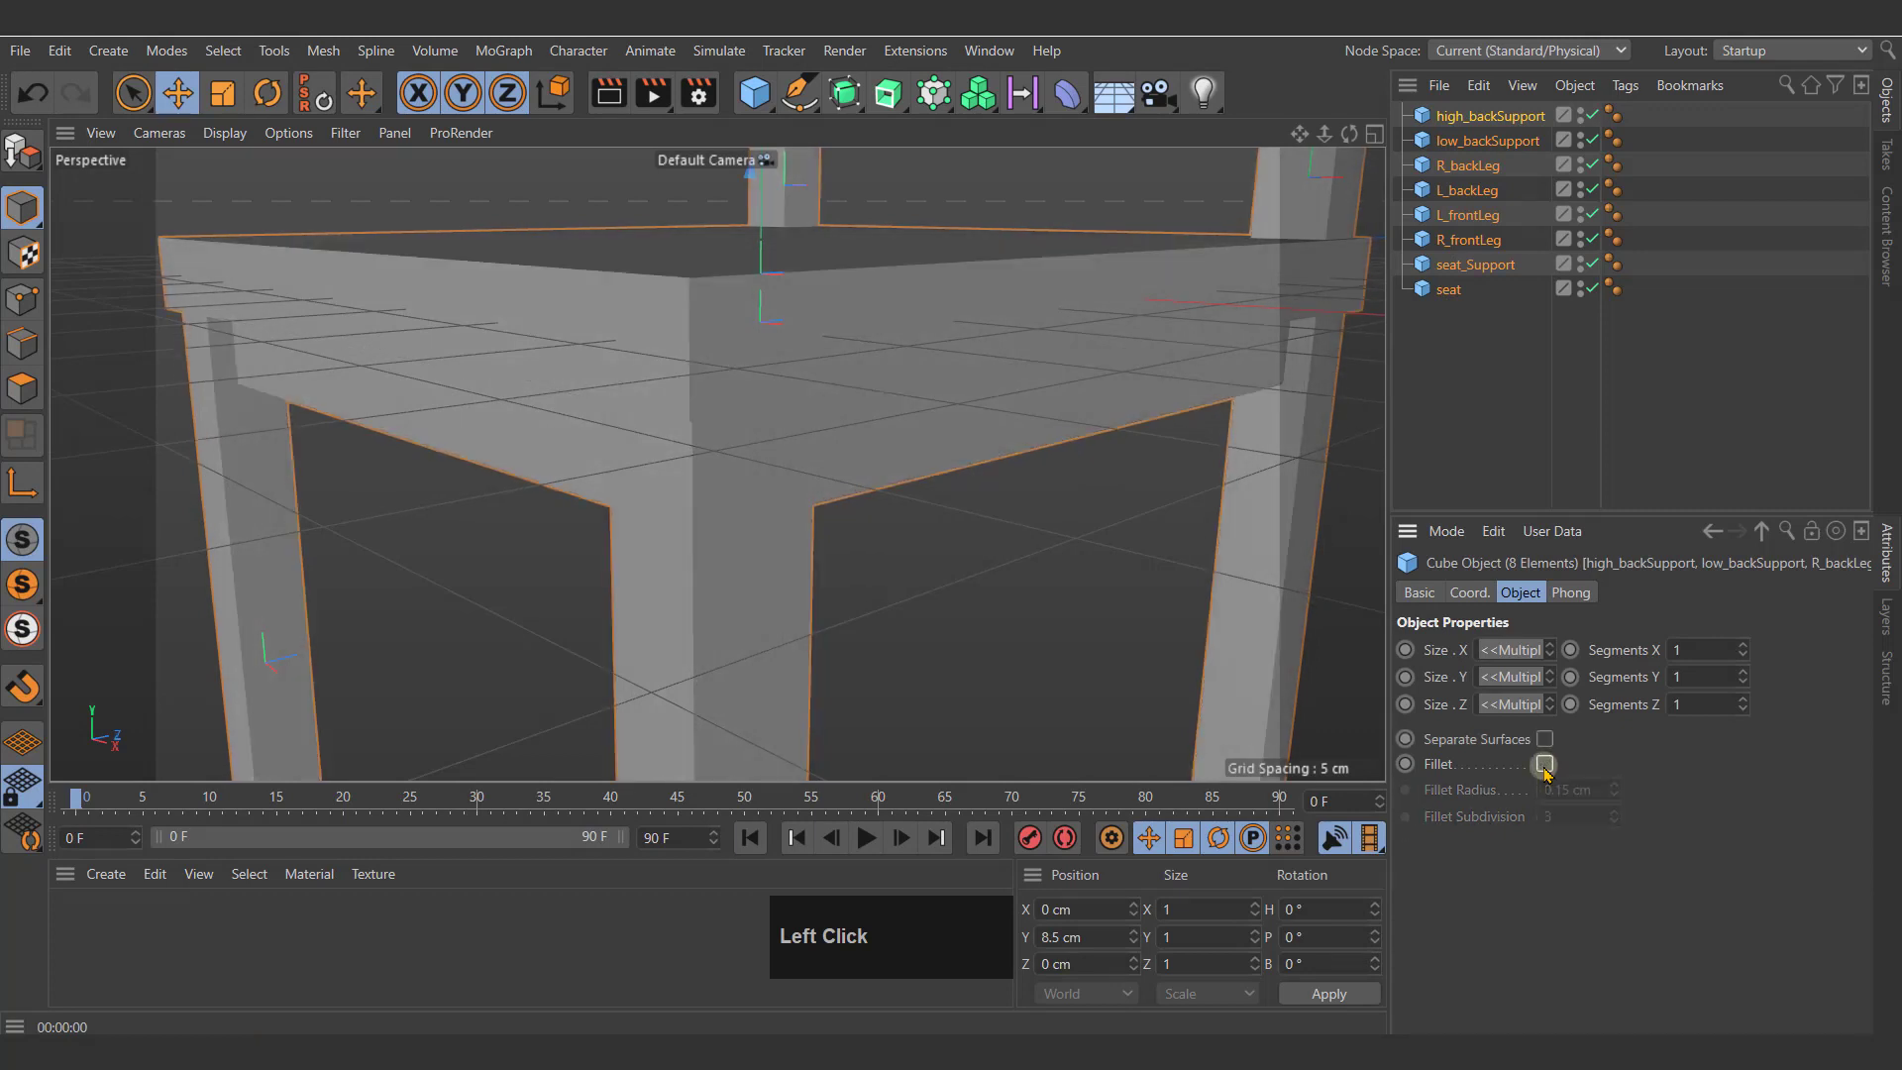
{"action": "left_click", "coordinate": [1545, 764]}
Step: Deselect the parts, frame the whole chair in the perspective view and render it to check the filleted model
{"action": "scroll", "coordinate": [1068, 495], "scroll_direction": "down", "scroll_amount": 6}
{"action": "scroll", "coordinate": [1068, 494], "scroll_direction": "down", "scroll_amount": 3}
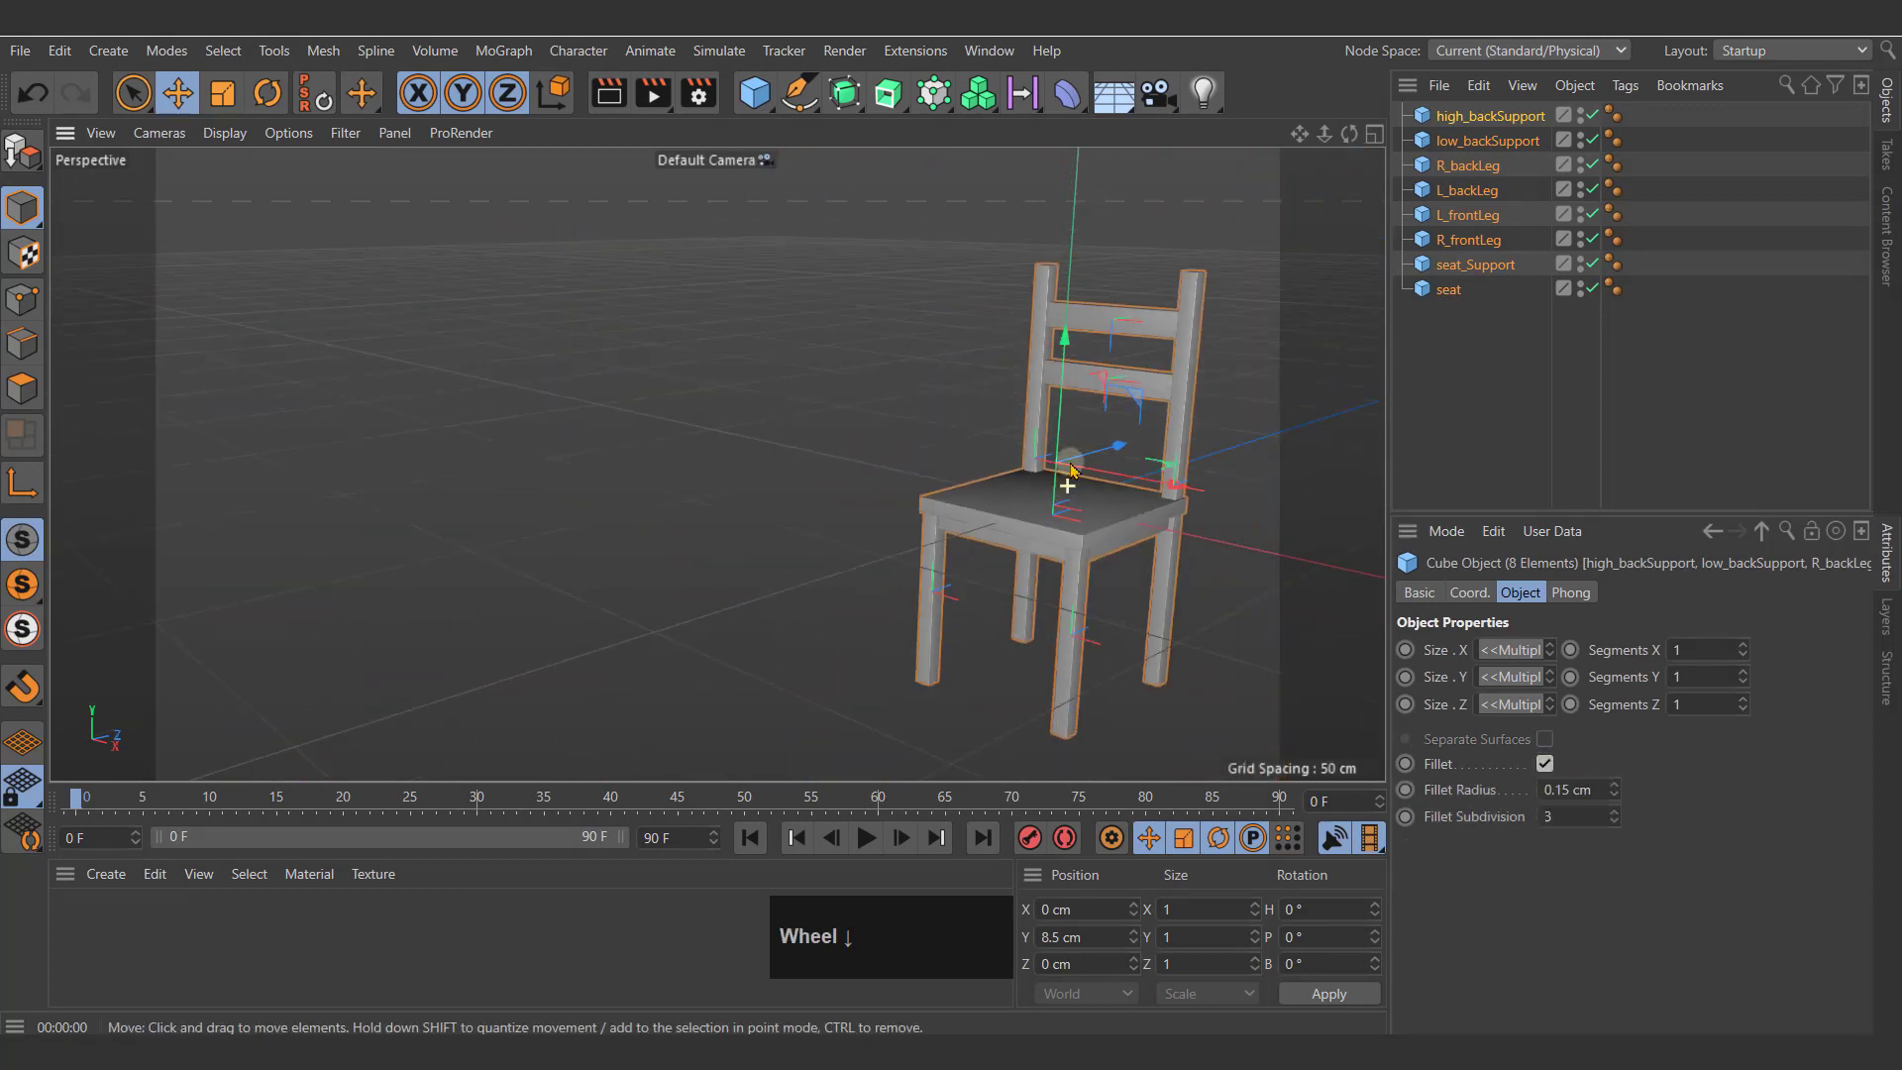
{"action": "middle_click_drag", "start_coordinate": [850, 426], "coordinate": [795, 486]}
{"action": "left_click", "coordinate": [1002, 454]}
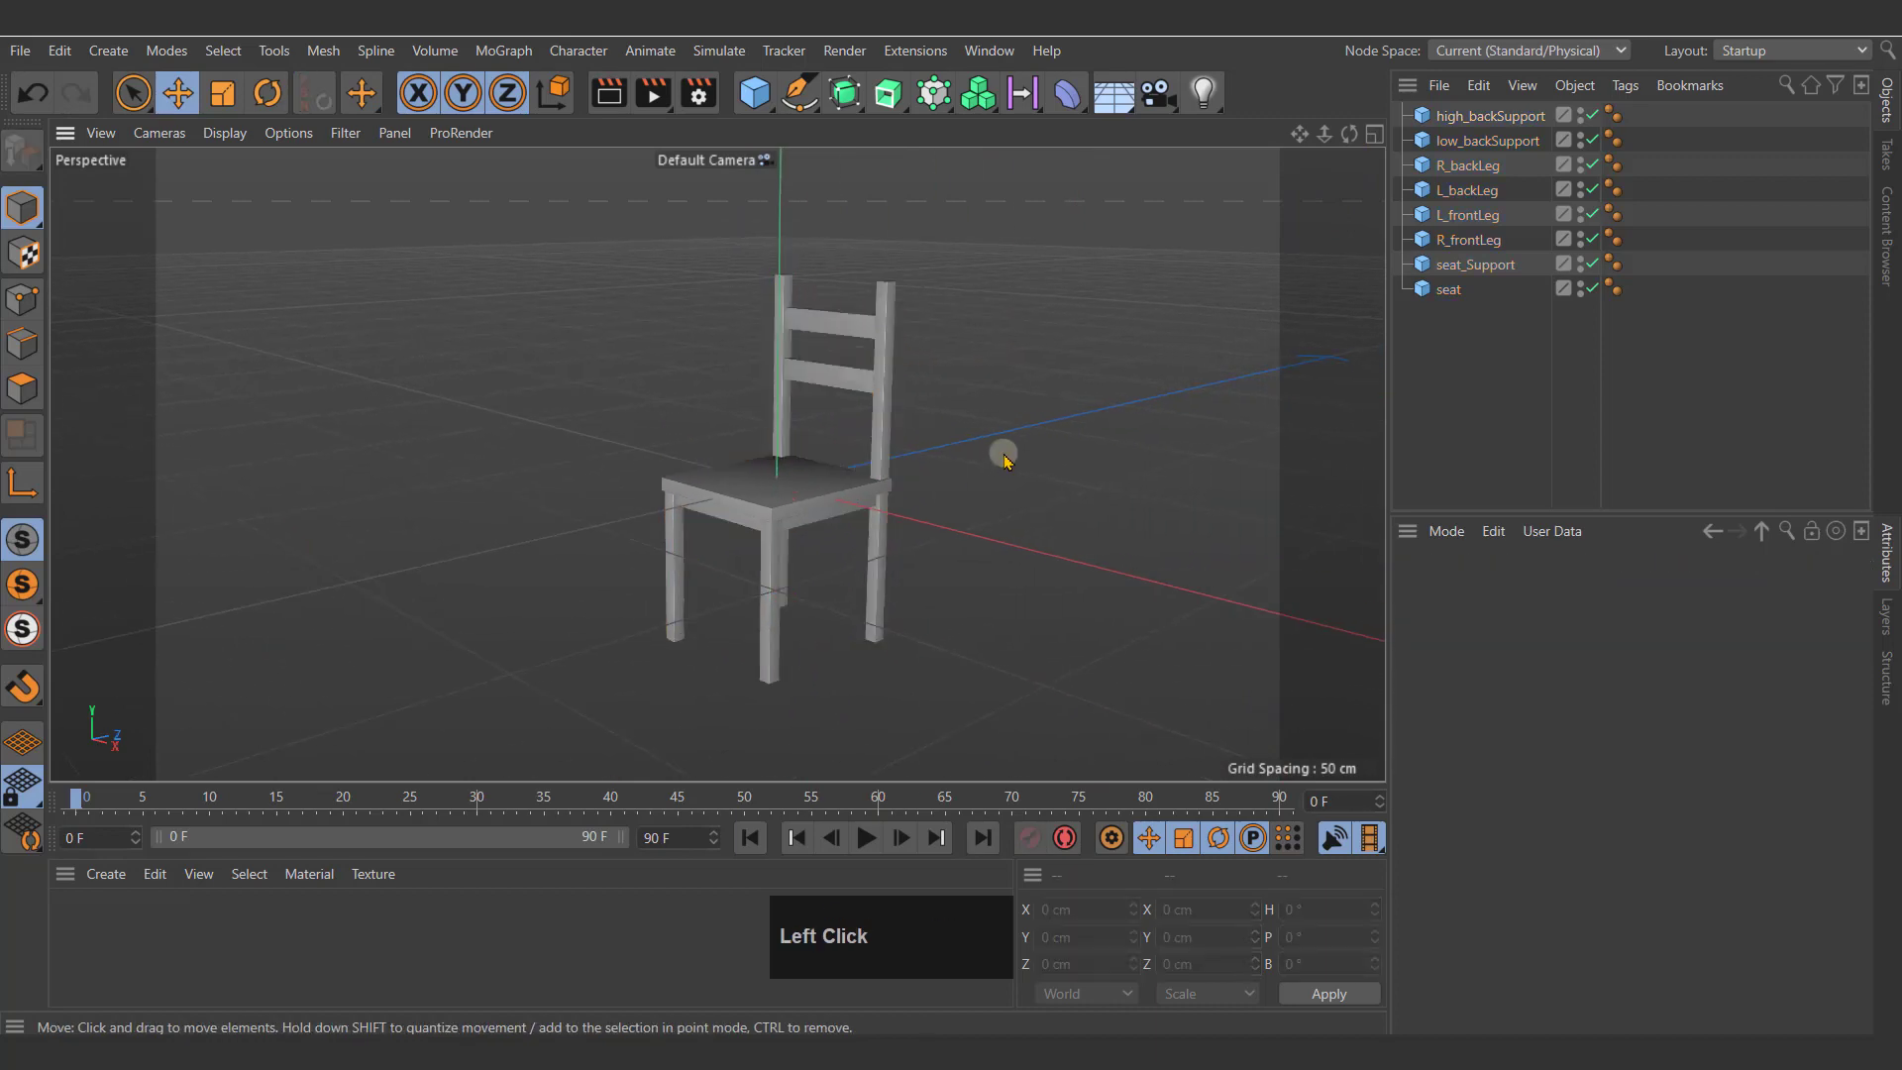
{"action": "key", "text": "ctrl+r"}
{"action": "left_click_drag", "start_coordinate": [964, 471], "coordinate": [1014, 522], "text": "alt"}
{"action": "key", "text": "ctrl+r"}
{"action": "left_click", "coordinate": [550, 322]}
Step: Create a new material and set its colour to a dark brown with H 39°, S 85% and V 38%
{"action": "double_click", "coordinate": [115, 921]}
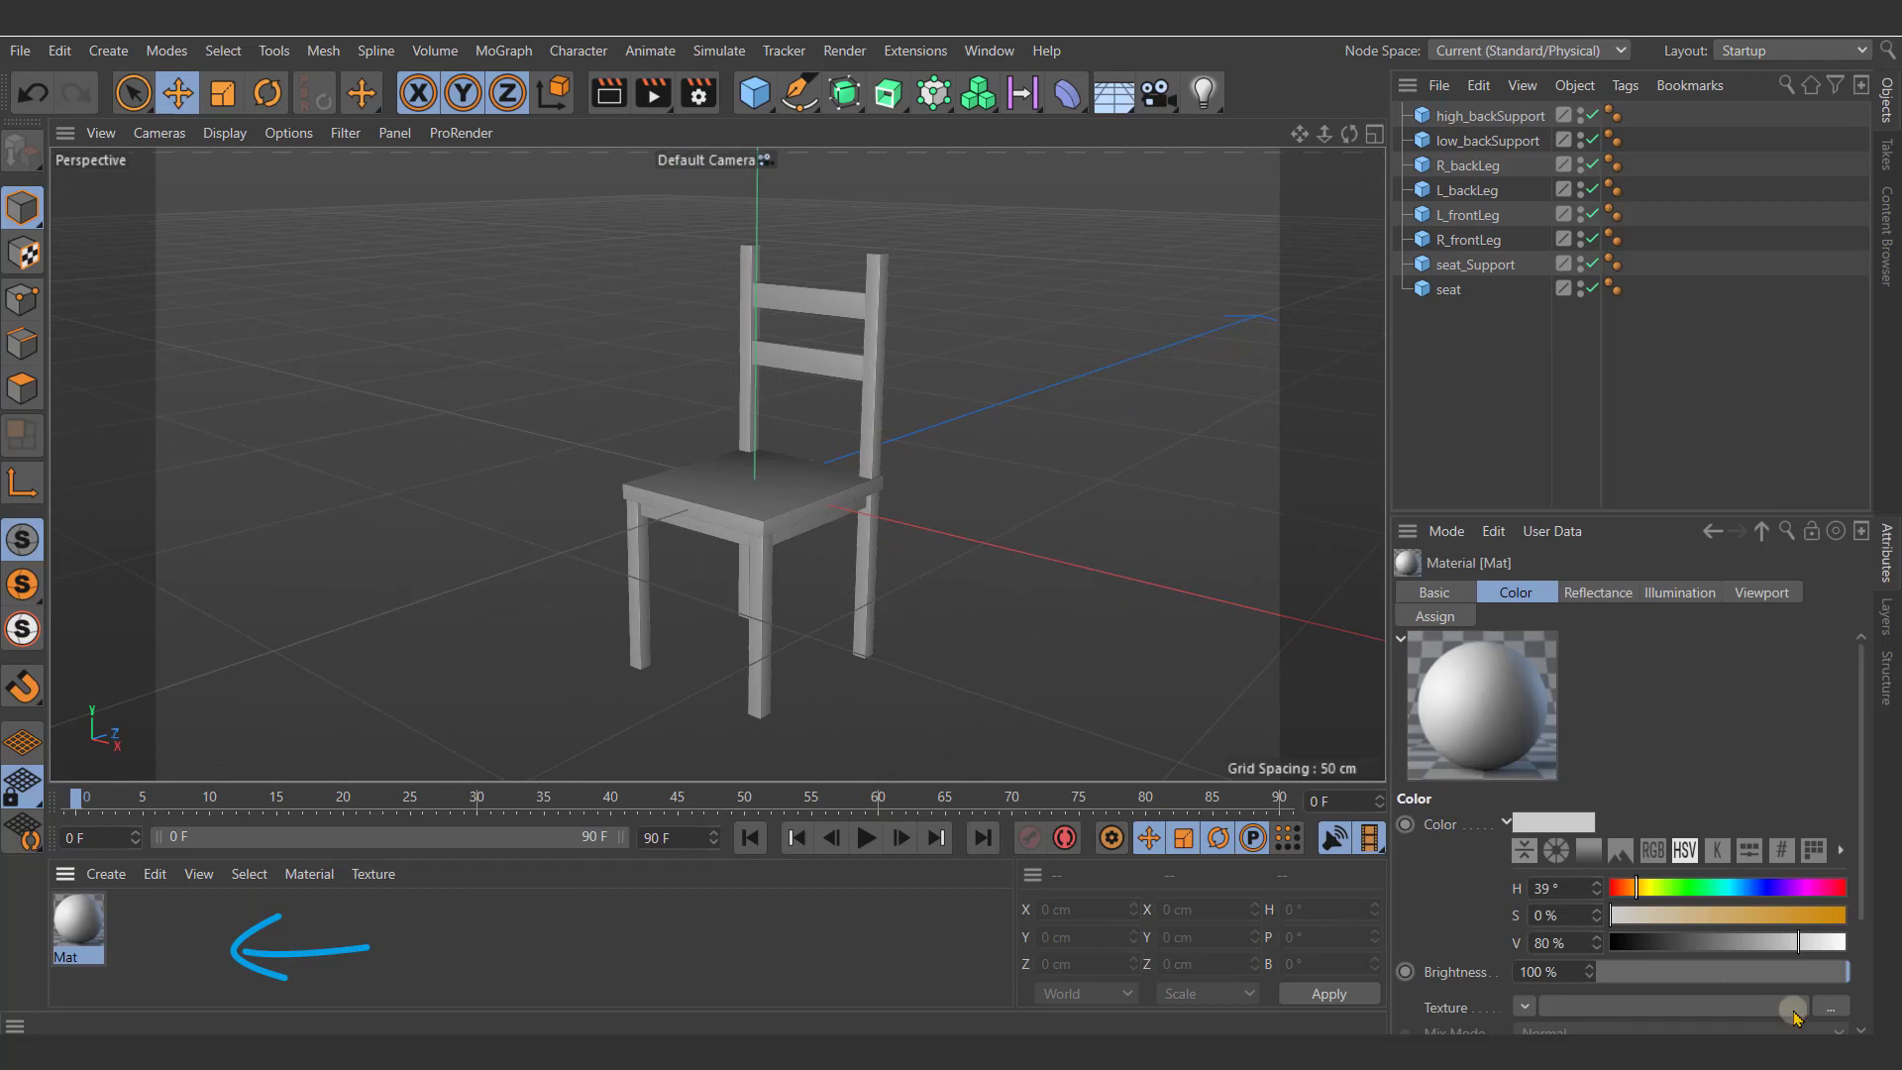
{"action": "left_click", "coordinate": [1836, 916]}
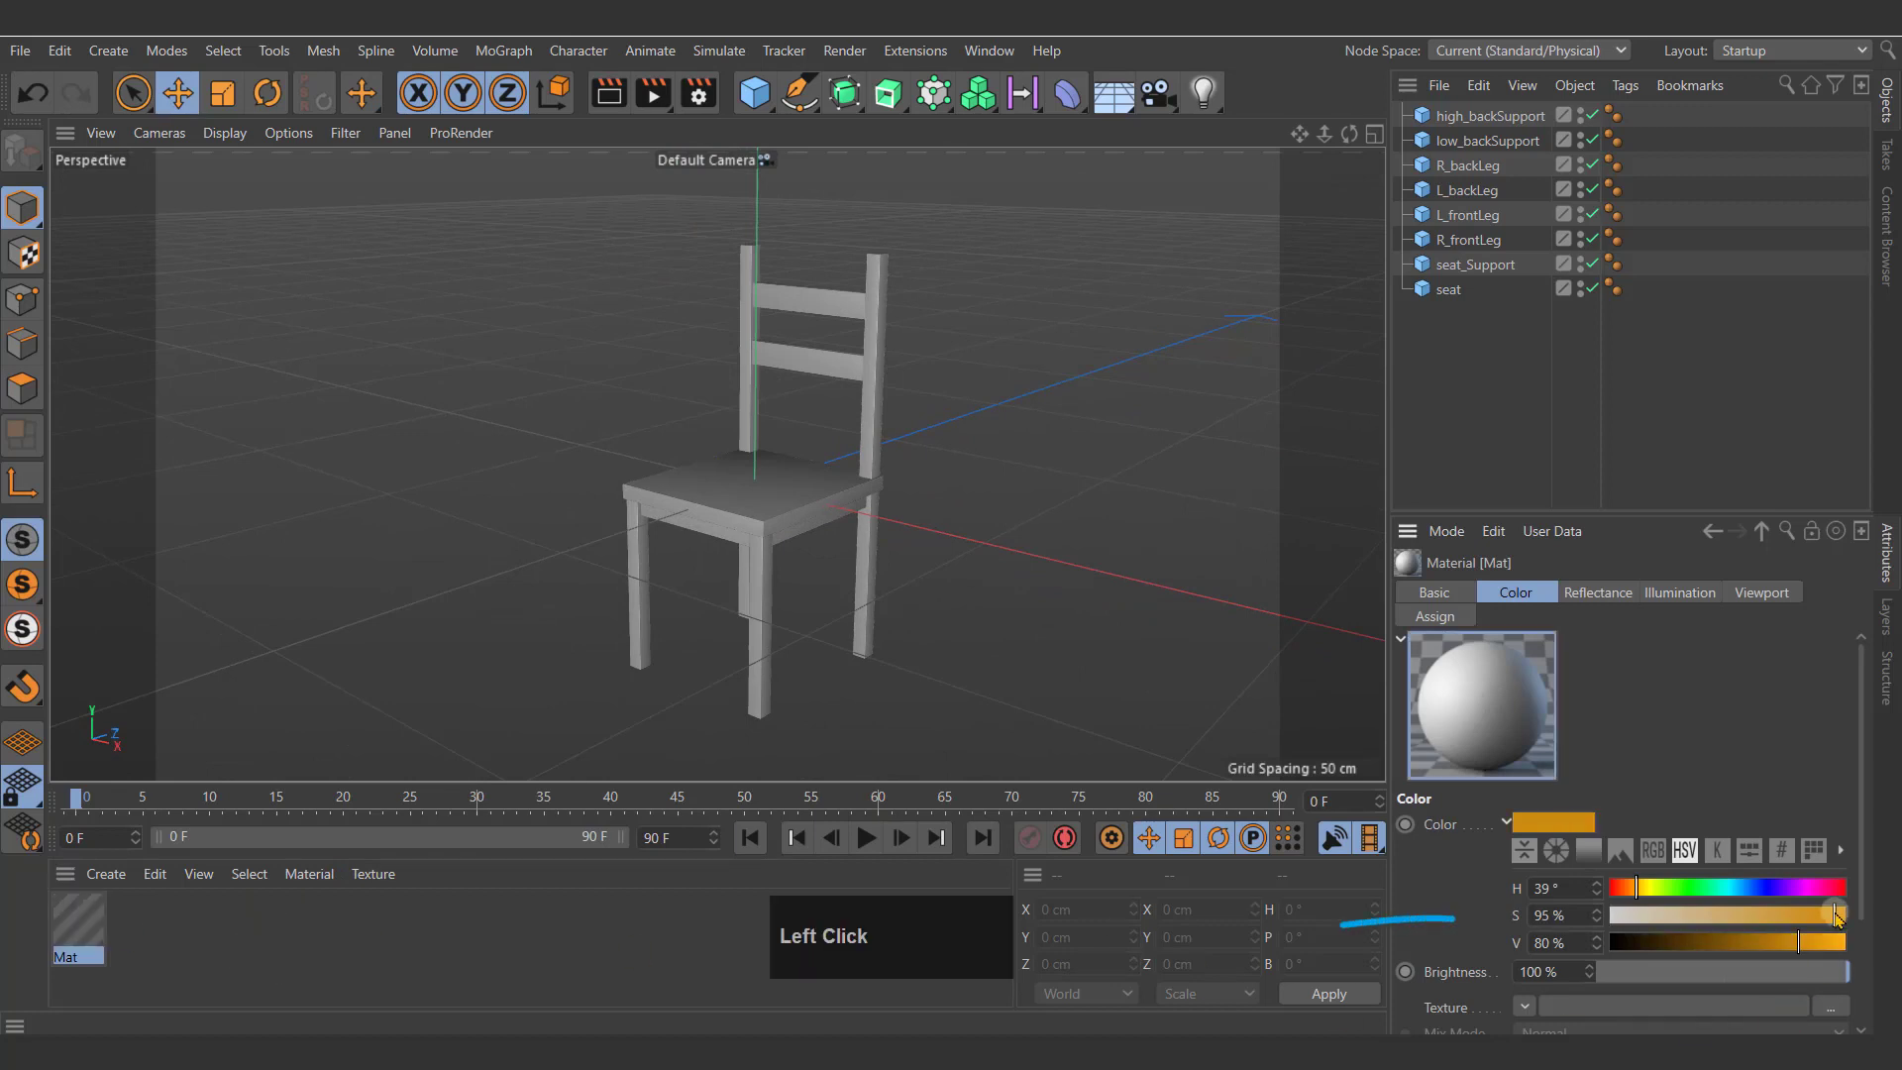
{"action": "left_click", "coordinate": [1702, 943]}
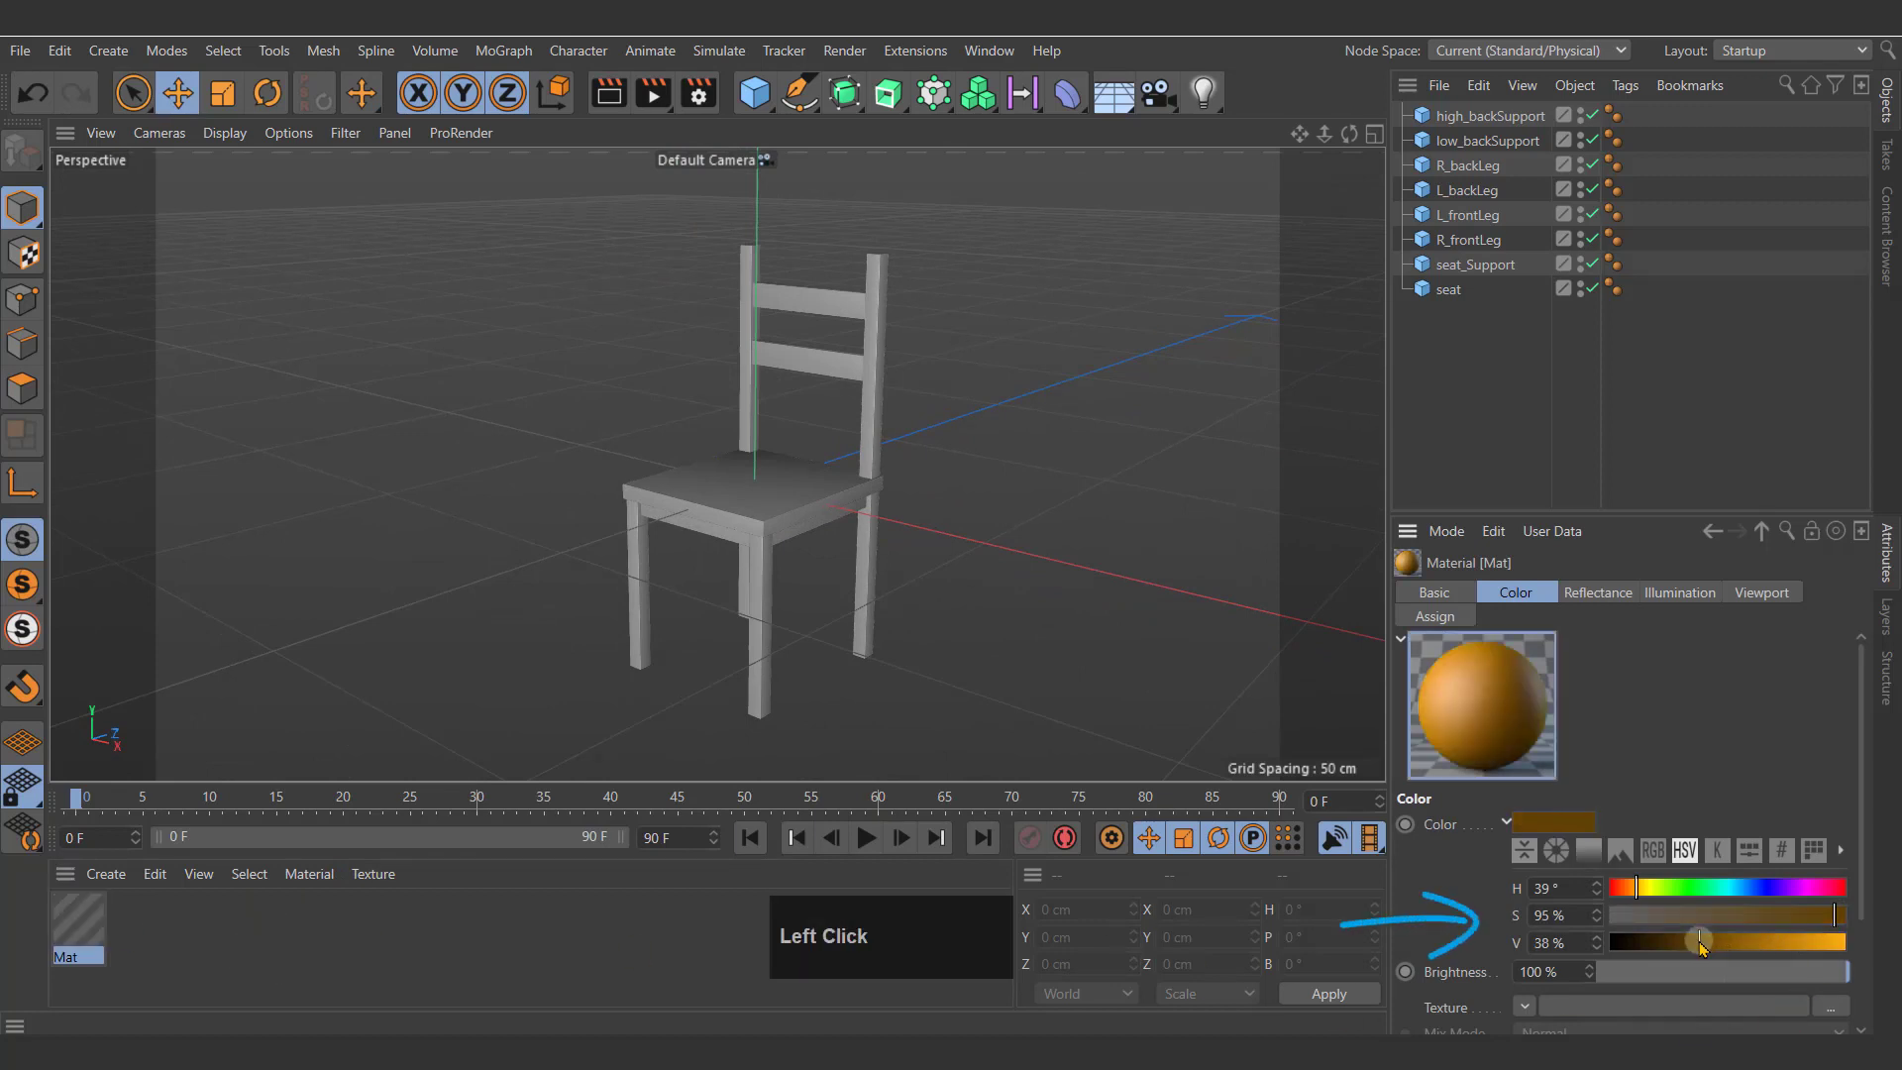
{"action": "left_click", "coordinate": [1812, 915]}
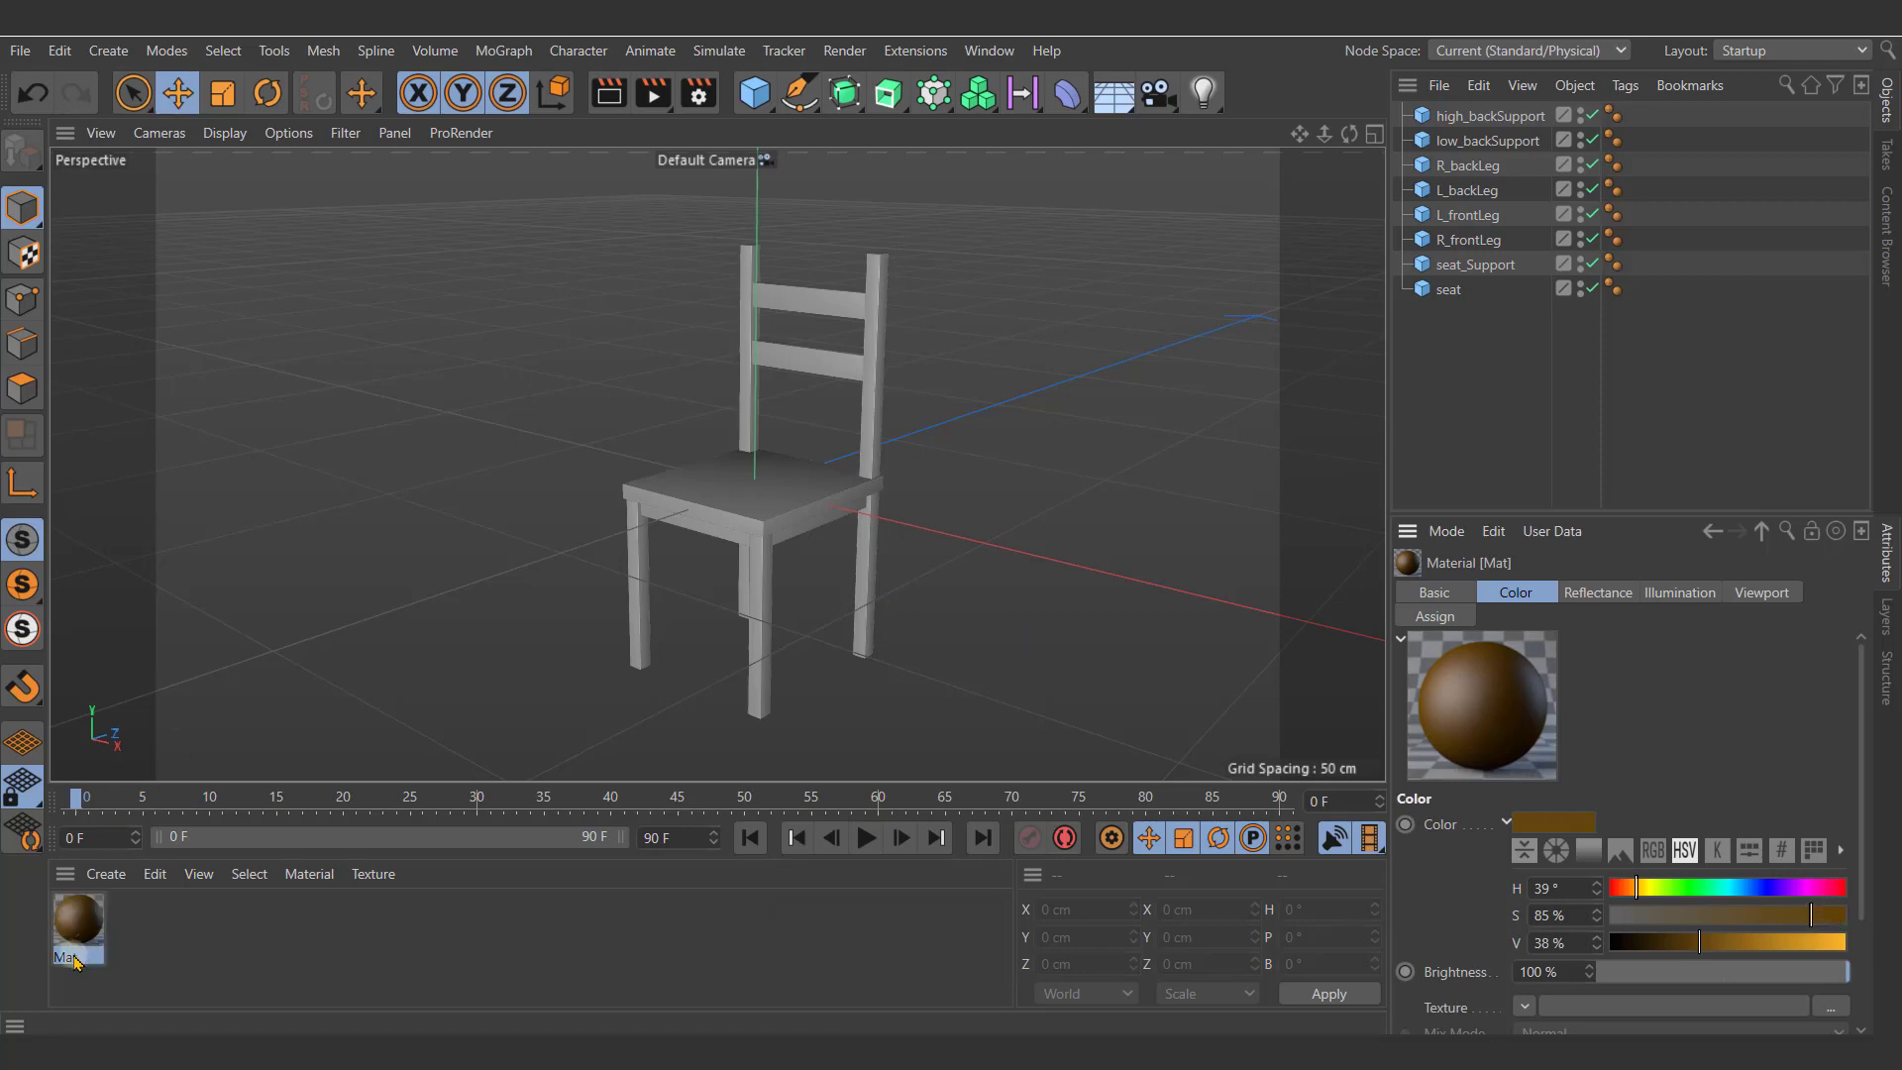
Step: Apply the brown material to the seat, seat support, both back rails and all four legs
{"action": "left_click_drag", "start_coordinate": [79, 932], "coordinate": [774, 504]}
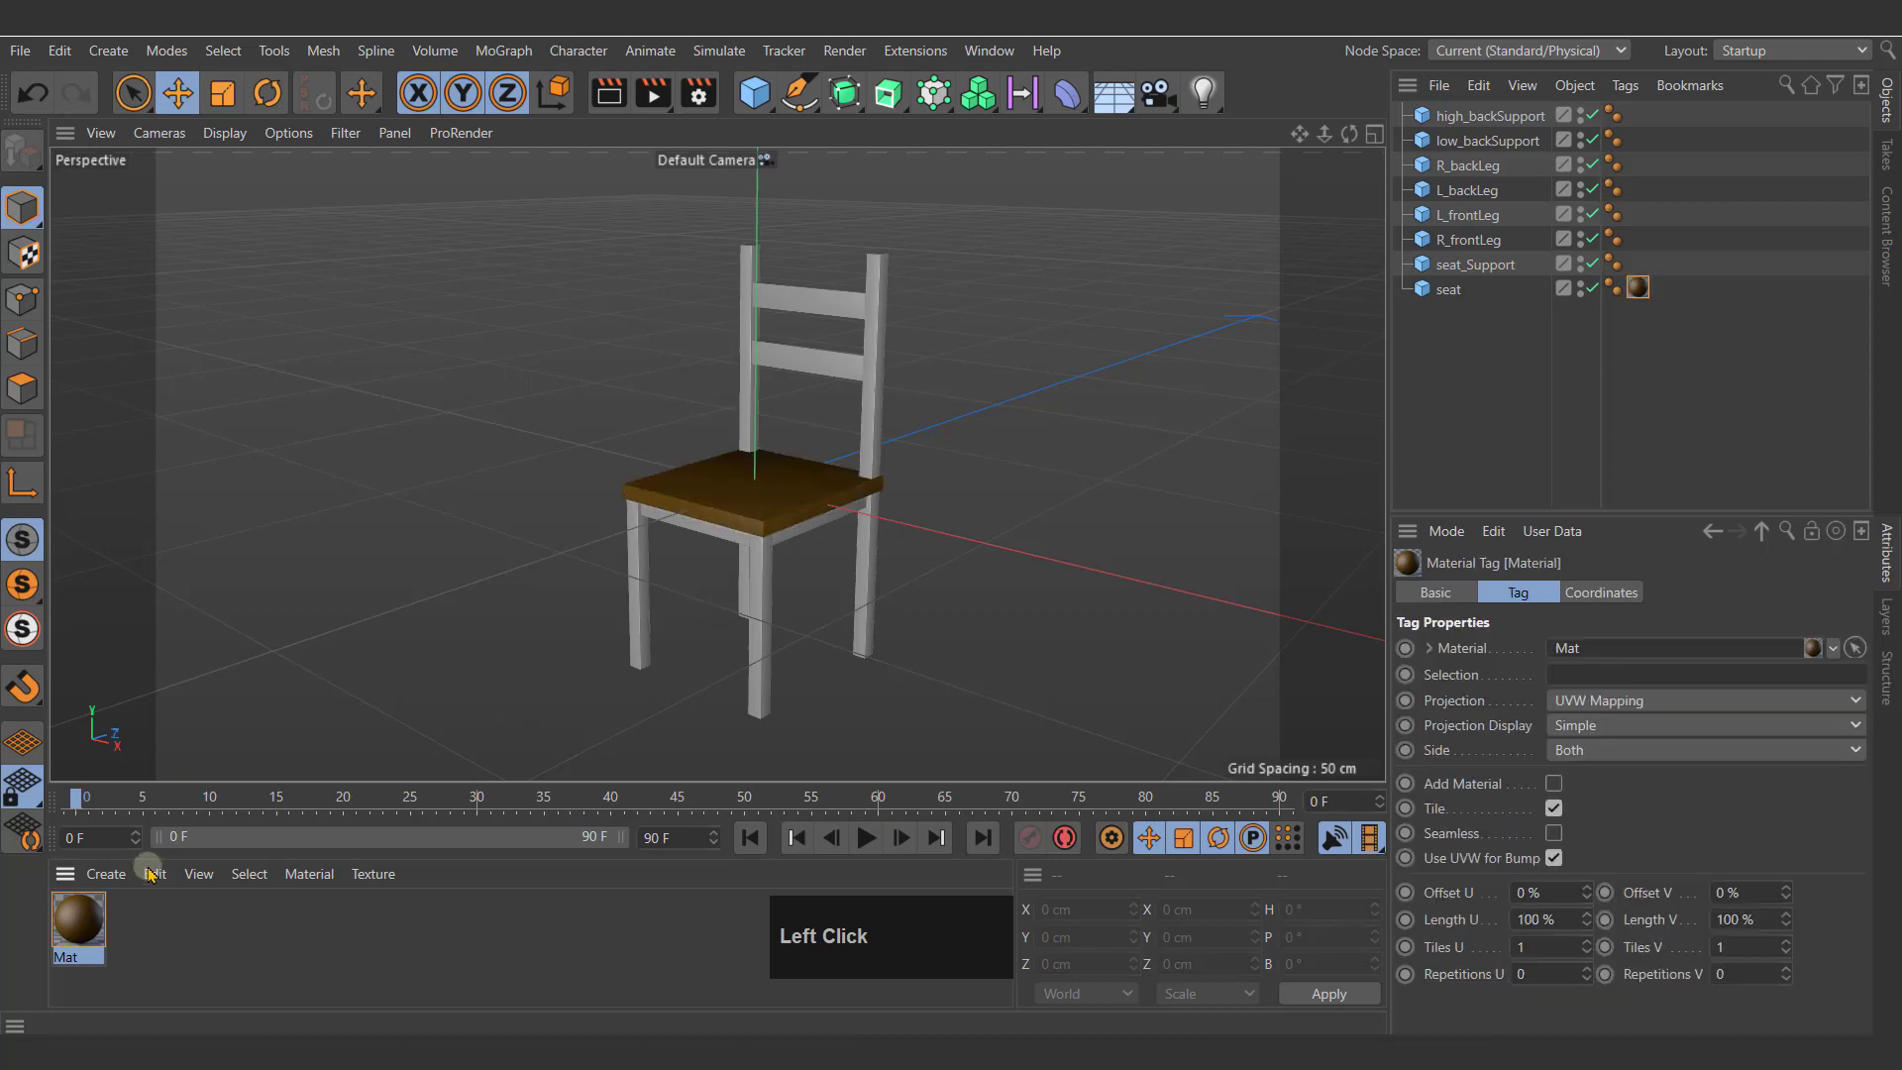
{"action": "left_click_drag", "start_coordinate": [866, 371], "coordinate": [866, 372]}
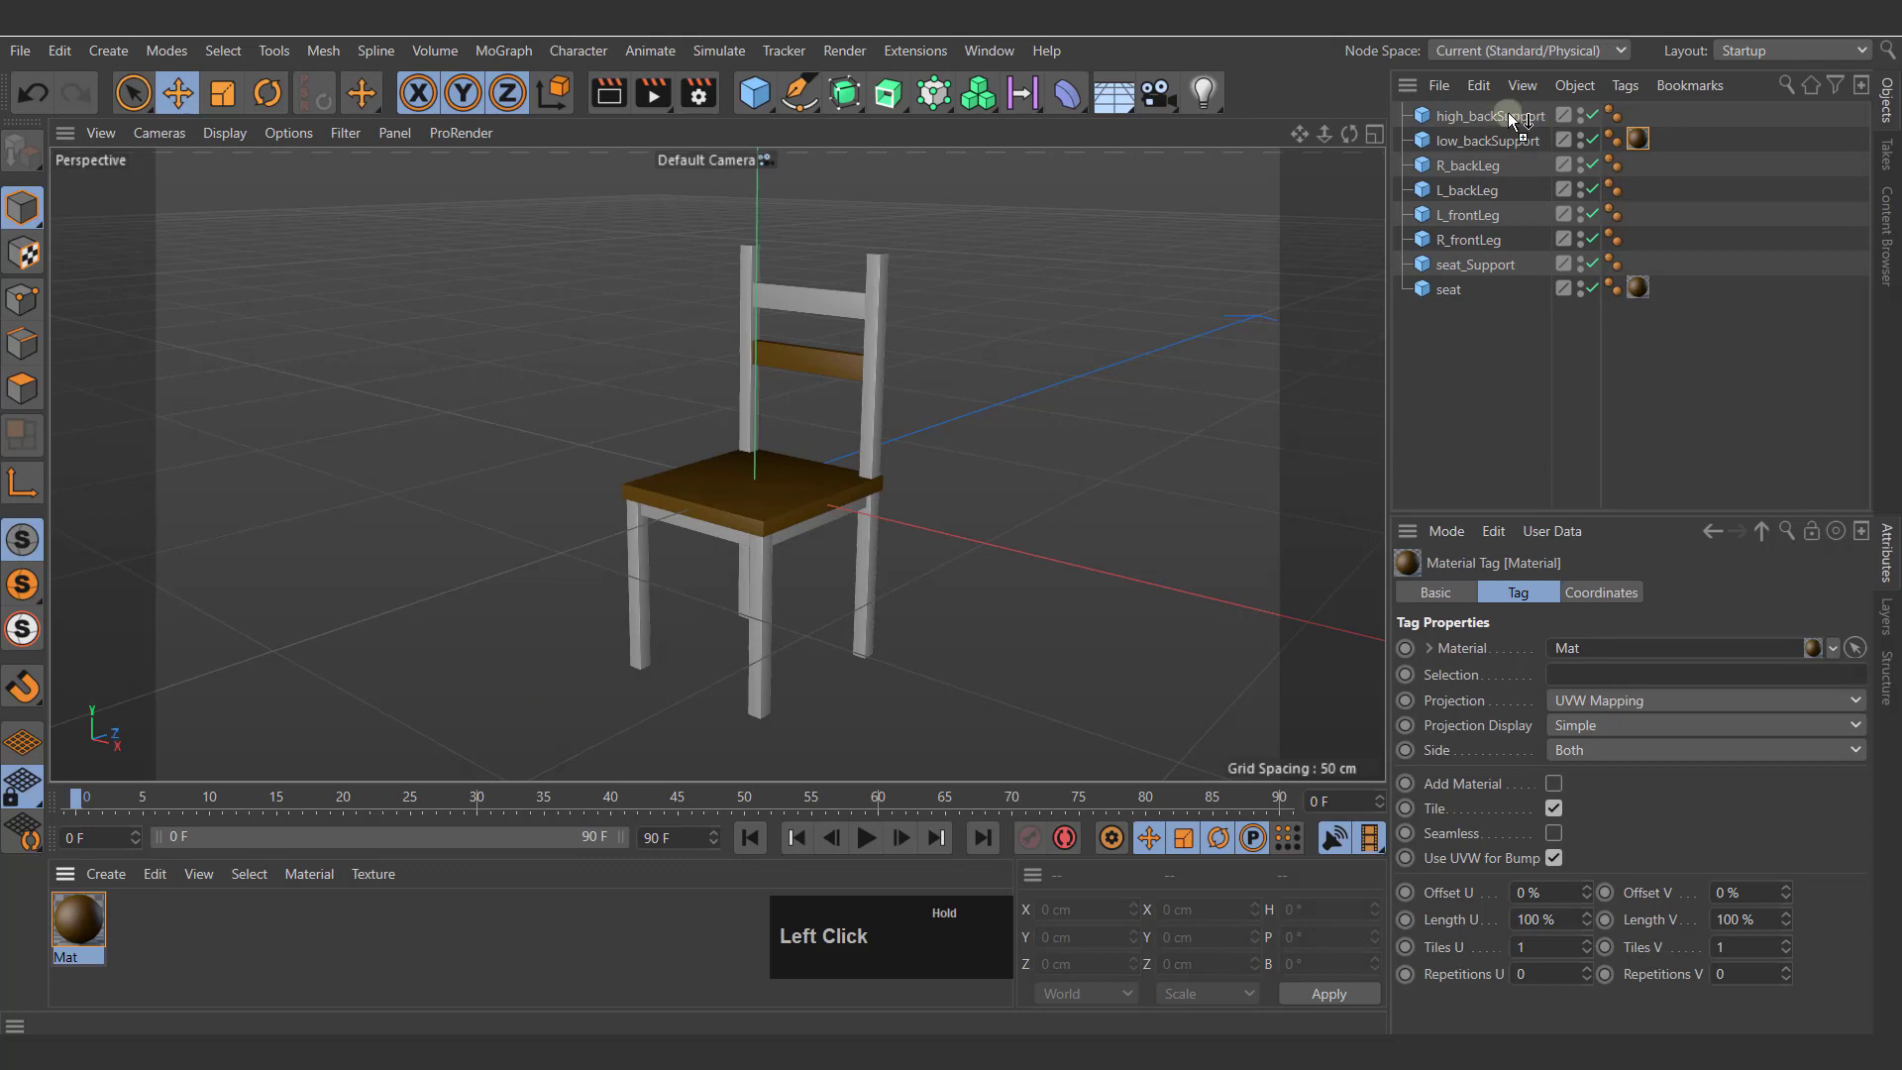
{"action": "left_click_drag", "start_coordinate": [1509, 113], "coordinate": [1511, 113]}
{"action": "left_click_drag", "start_coordinate": [87, 911], "coordinate": [1477, 192]}
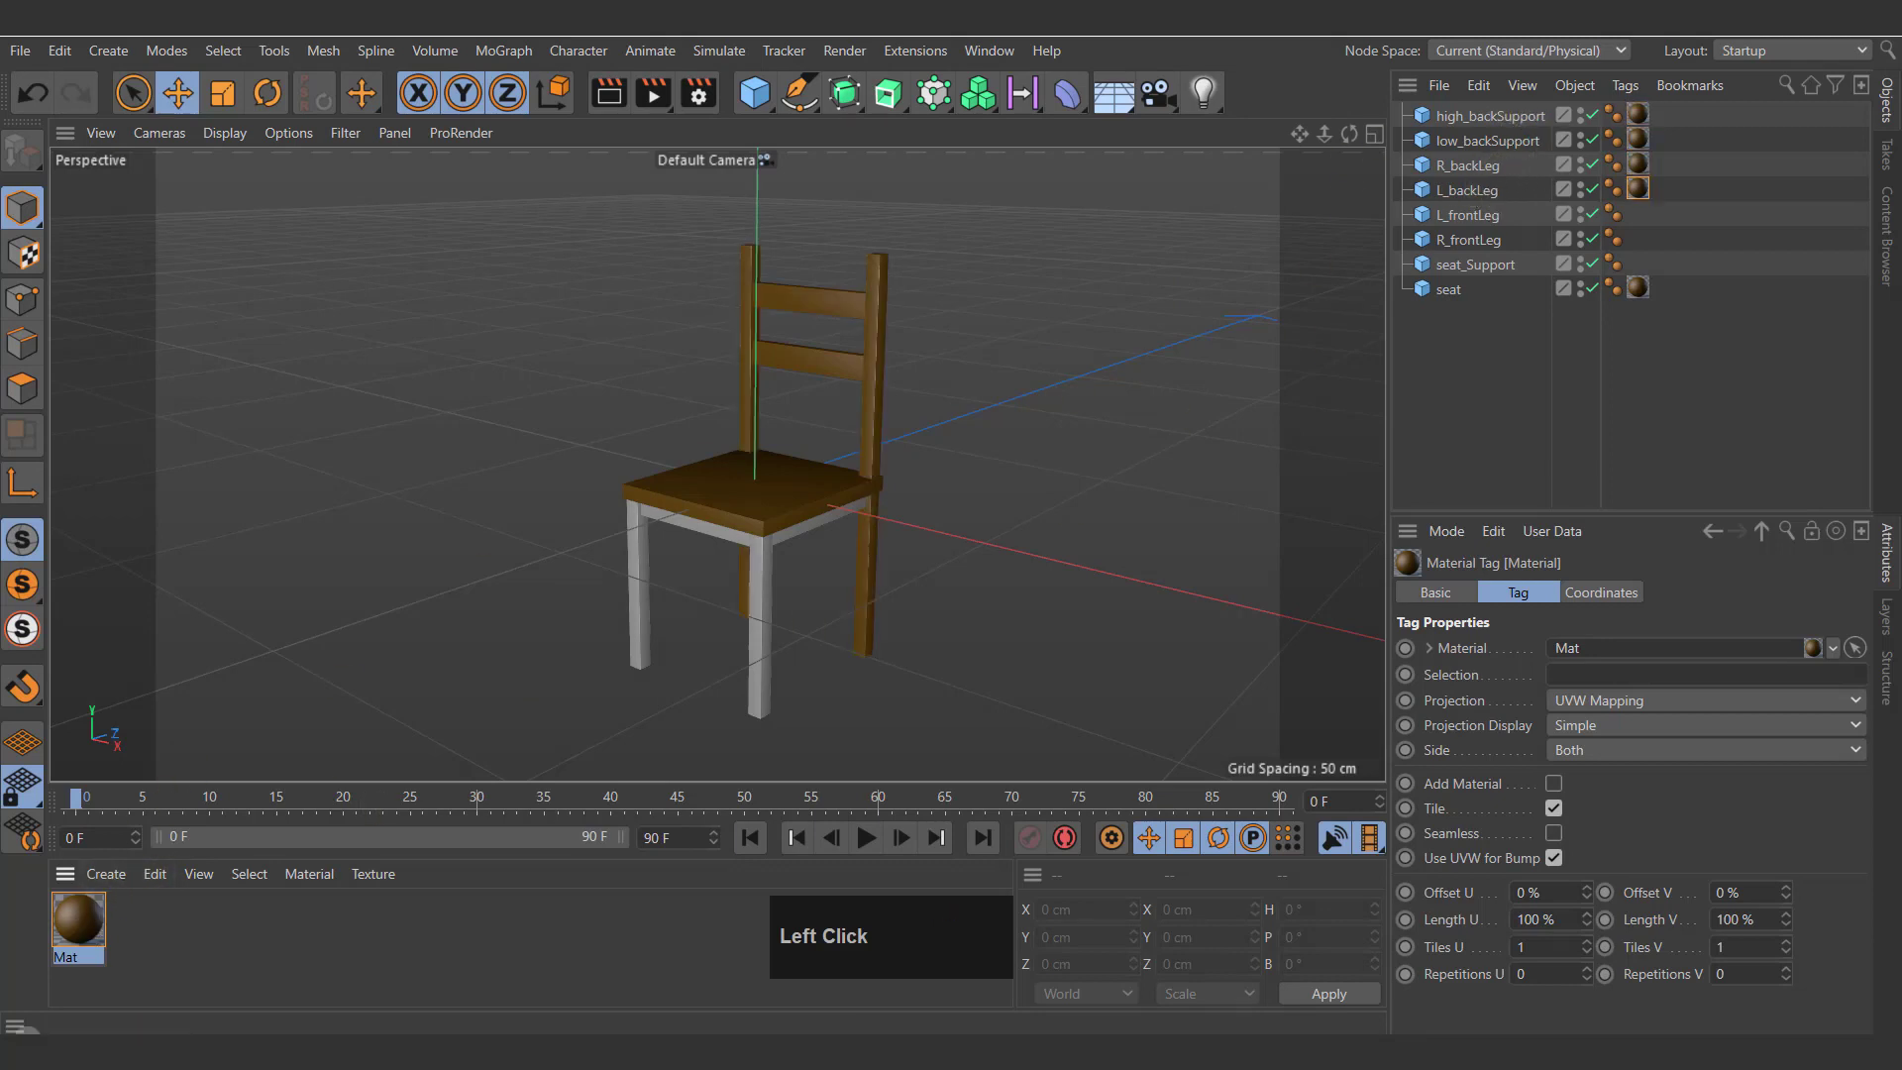
{"action": "left_click_drag", "start_coordinate": [1478, 323], "coordinate": [1480, 216]}
{"action": "left_click_drag", "start_coordinate": [92, 916], "coordinate": [731, 541]}
{"action": "left_click", "coordinate": [993, 432]}
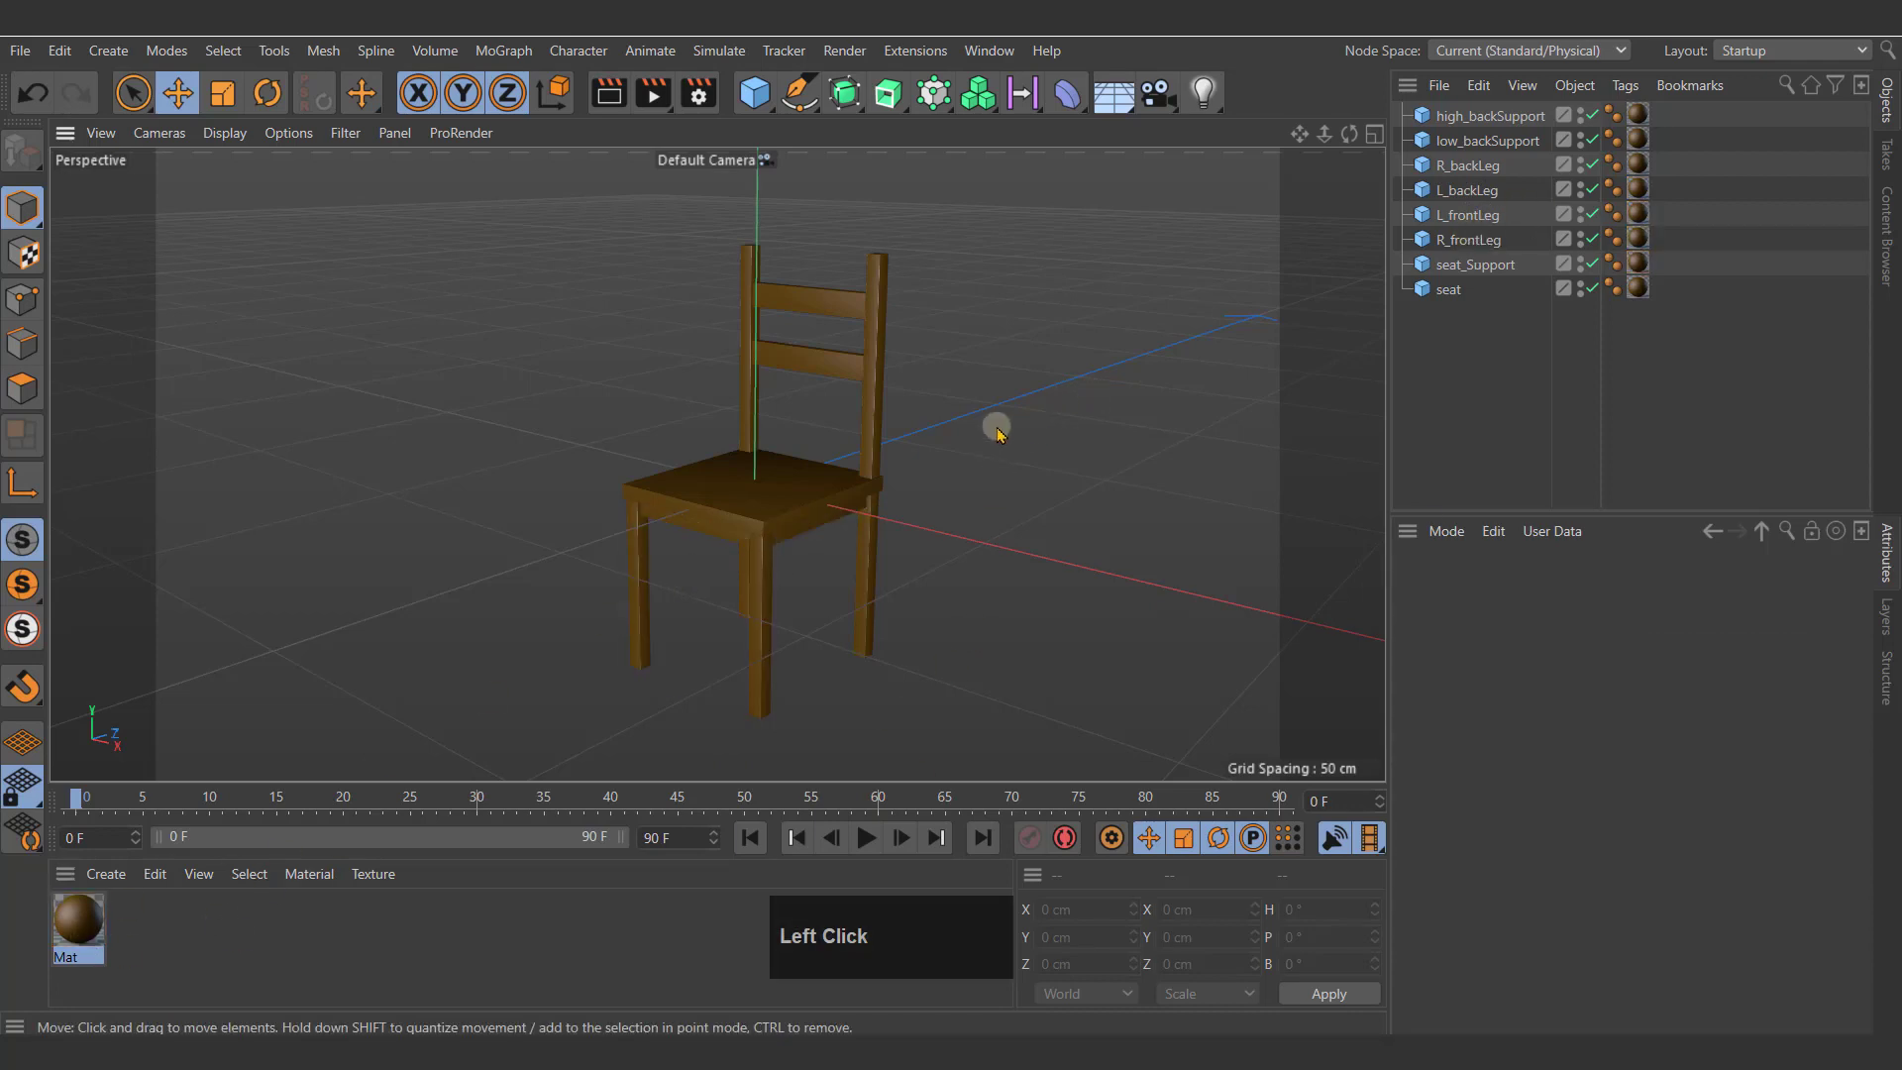
Step: Render the brown chair in the perspective view from a slightly closer framing to check the material
{"action": "key", "text": "ctrl+r"}
{"action": "scroll", "coordinate": [1018, 446], "scroll_direction": "up", "scroll_amount": 2}
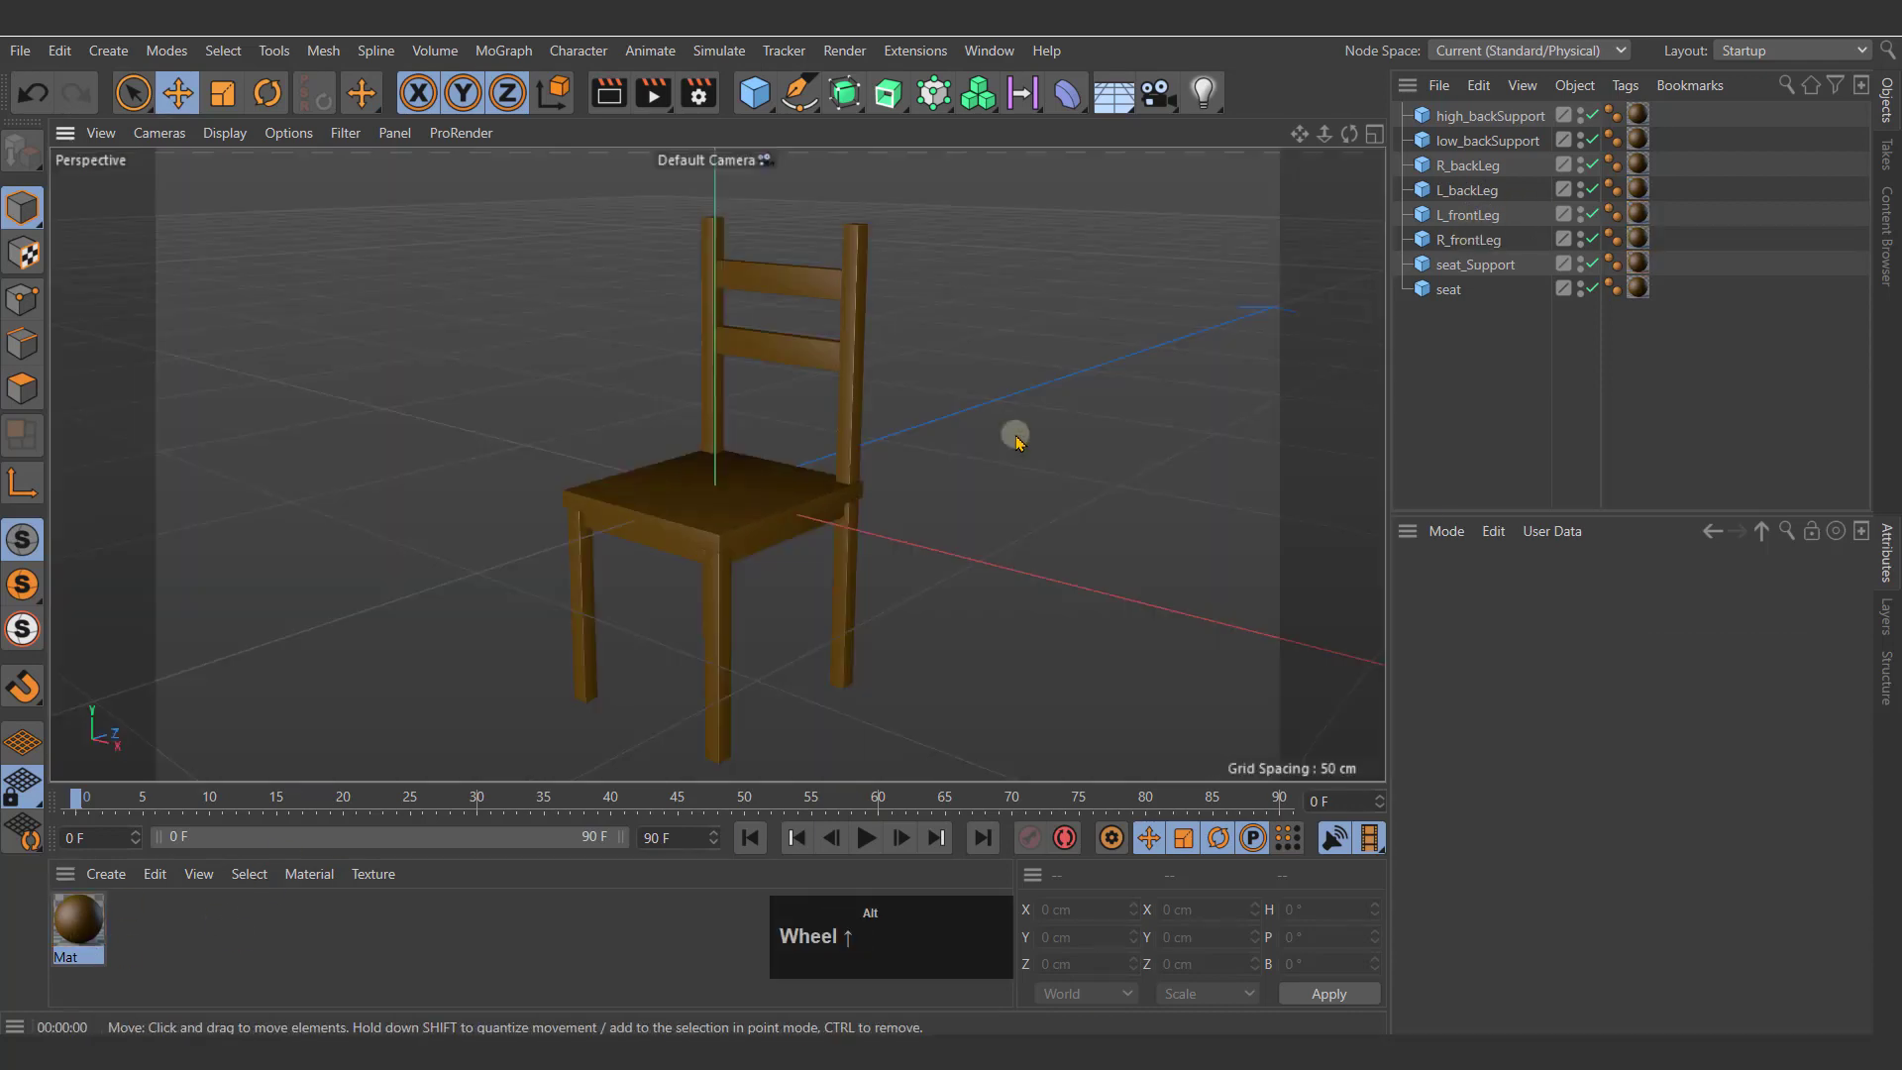
{"action": "middle_click", "coordinate": [1018, 439]}
{"action": "key", "text": "ctrl+r"}
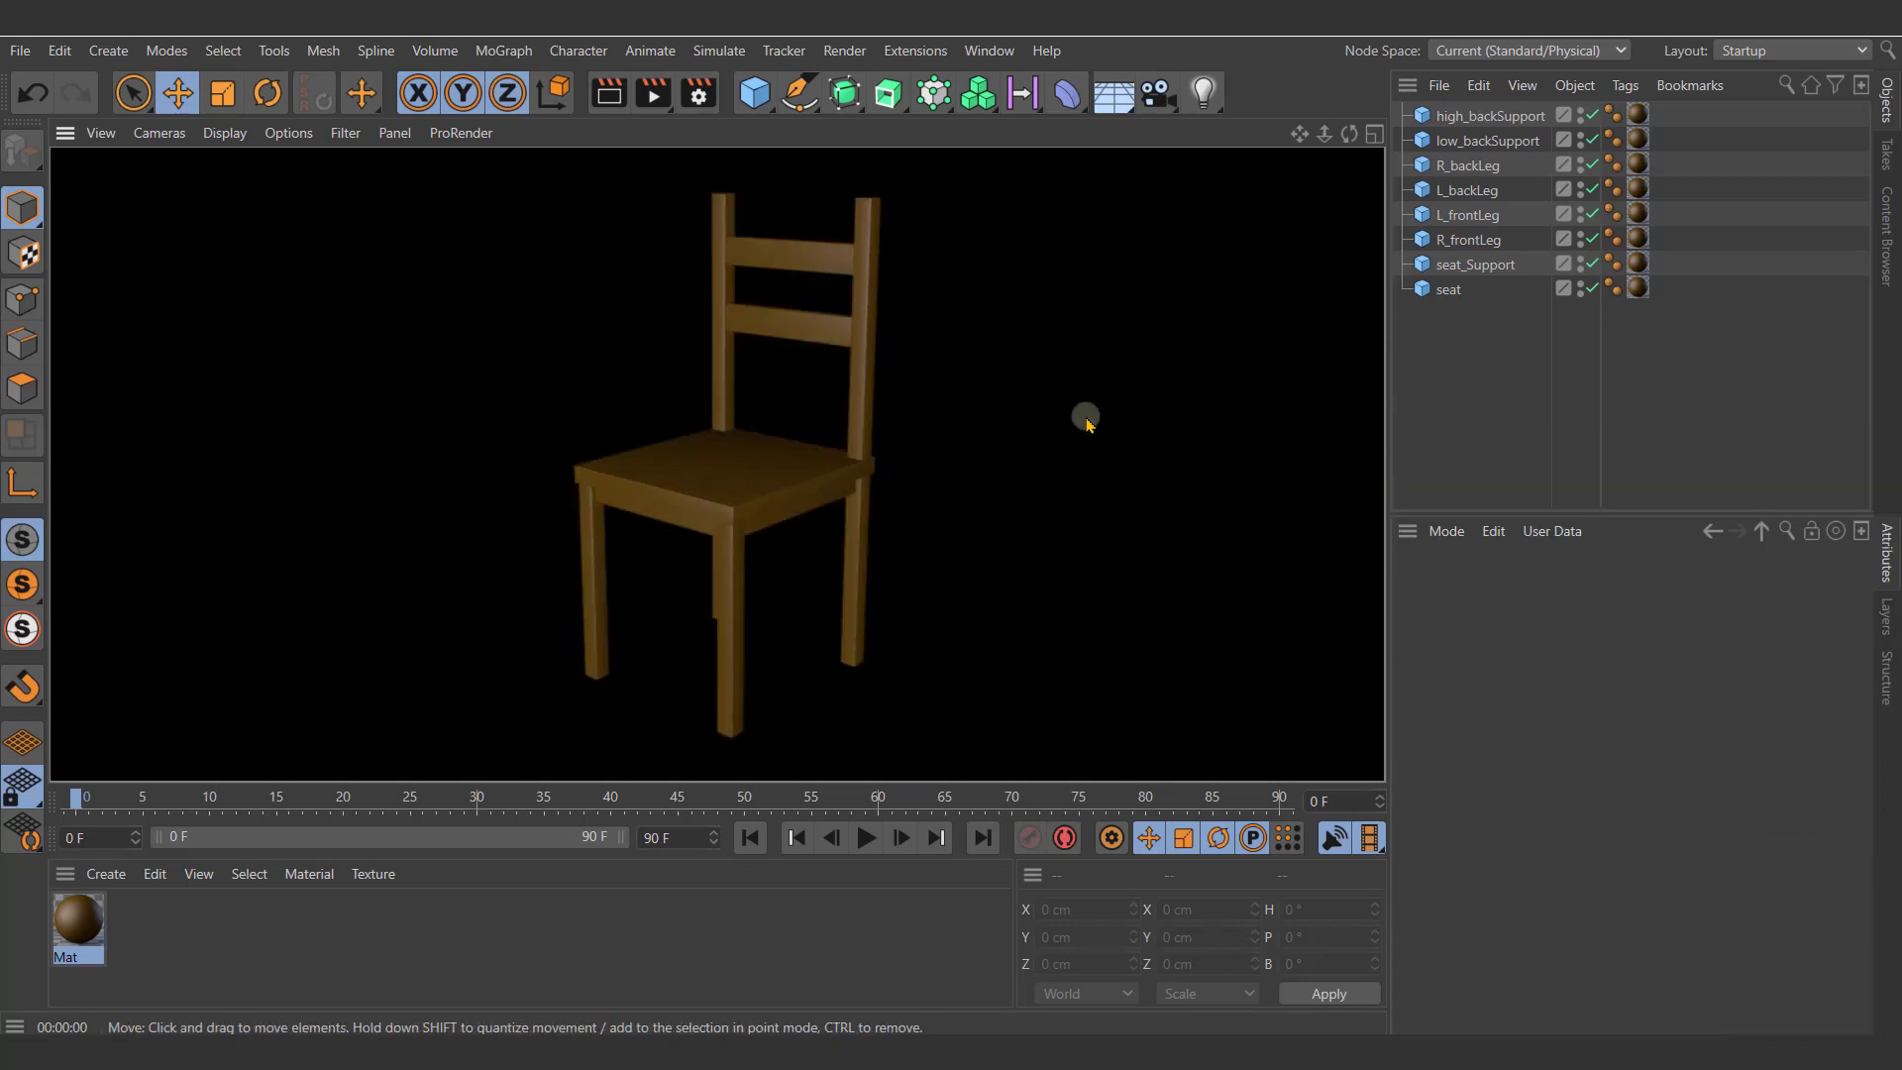
{"action": "left_click", "coordinate": [1087, 423]}
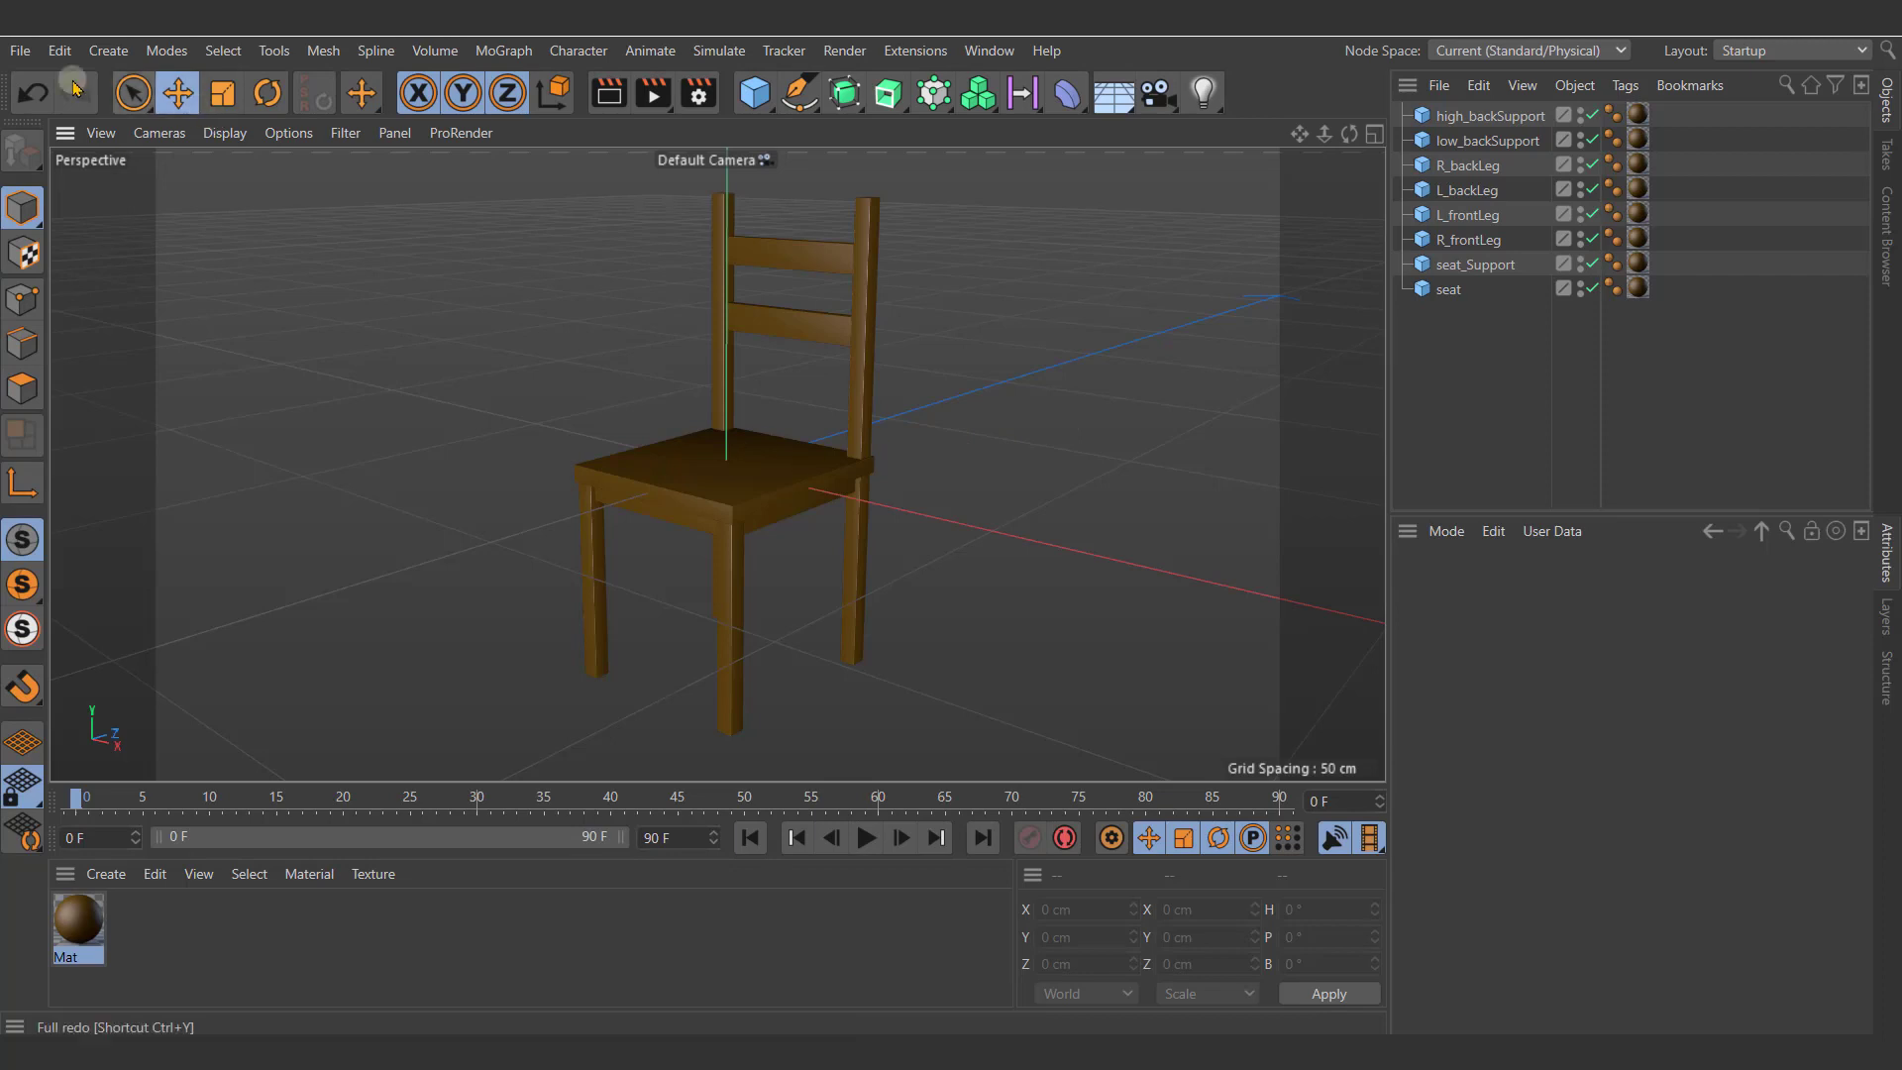
Step: Save the project as Chair.c4d
{"action": "left_click", "coordinate": [24, 52]}
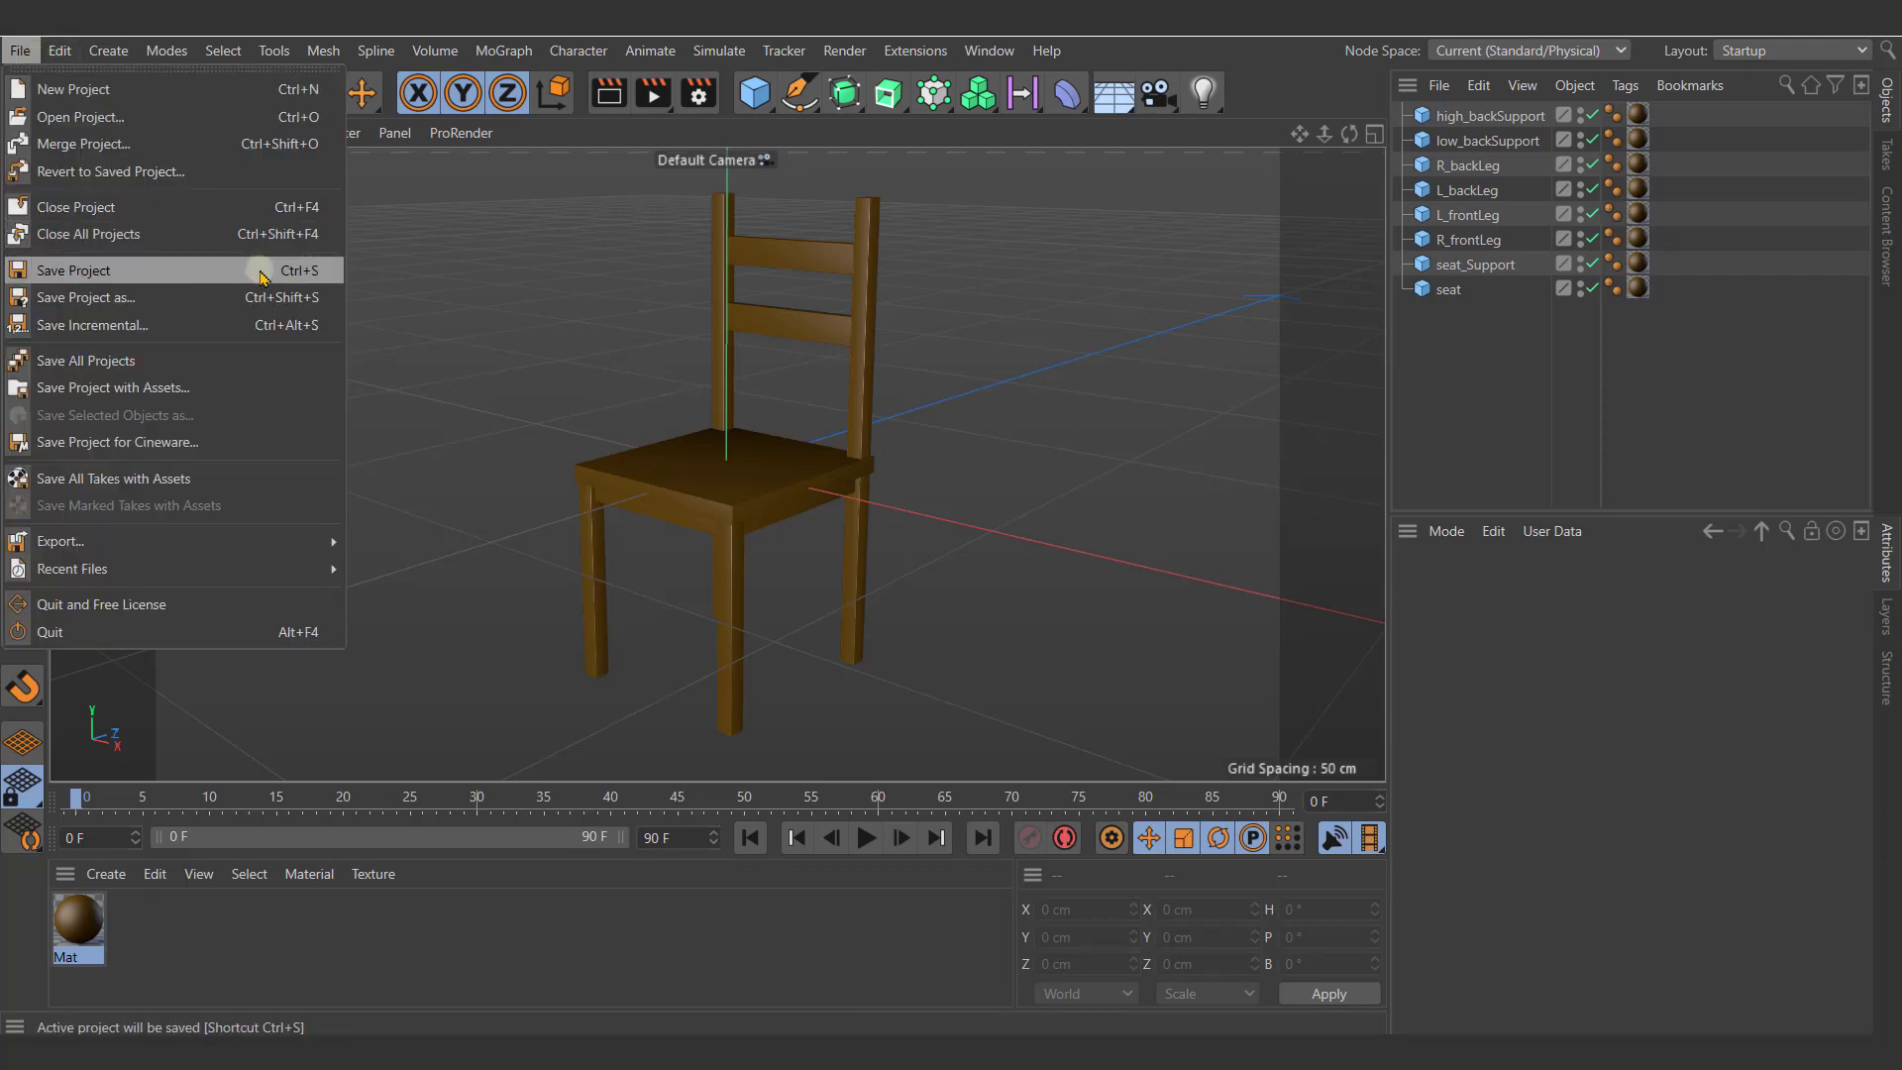
{"action": "left_click", "coordinate": [1027, 305]}
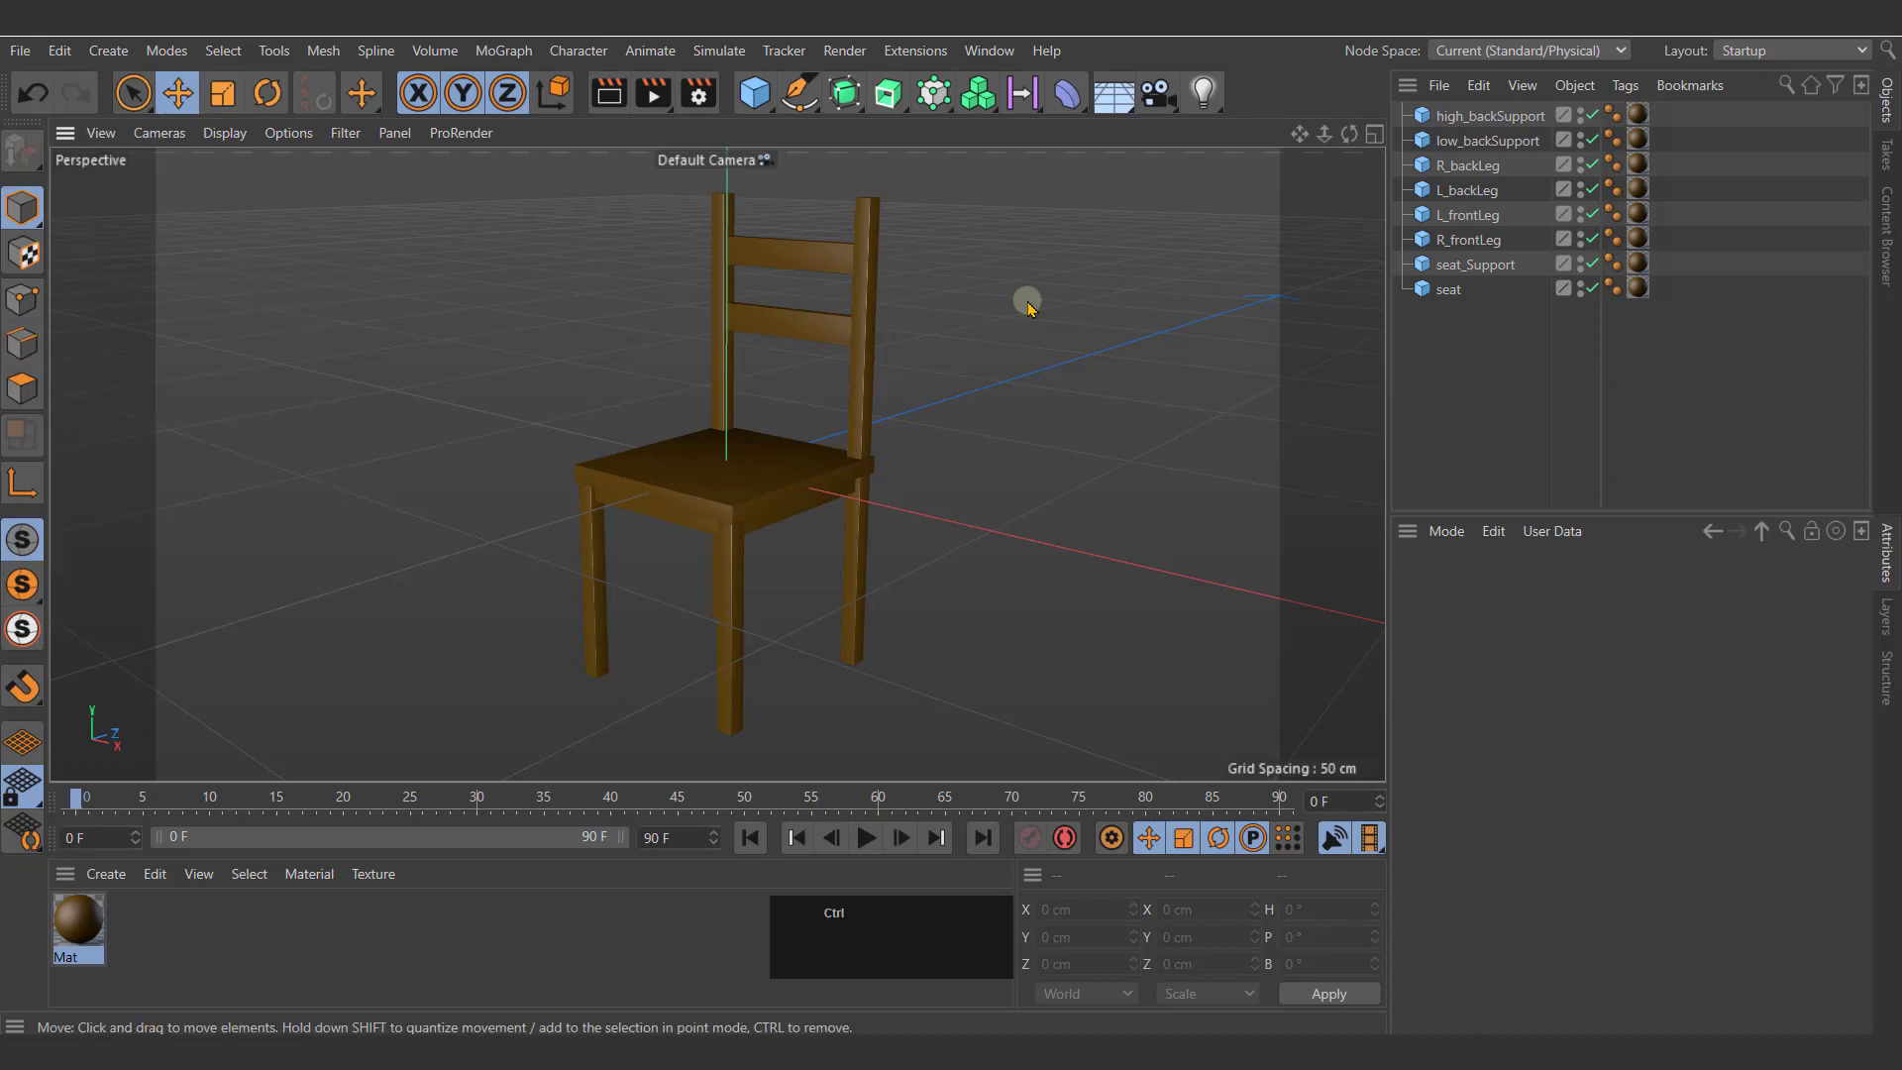
{"action": "key", "text": "ctrl+s"}
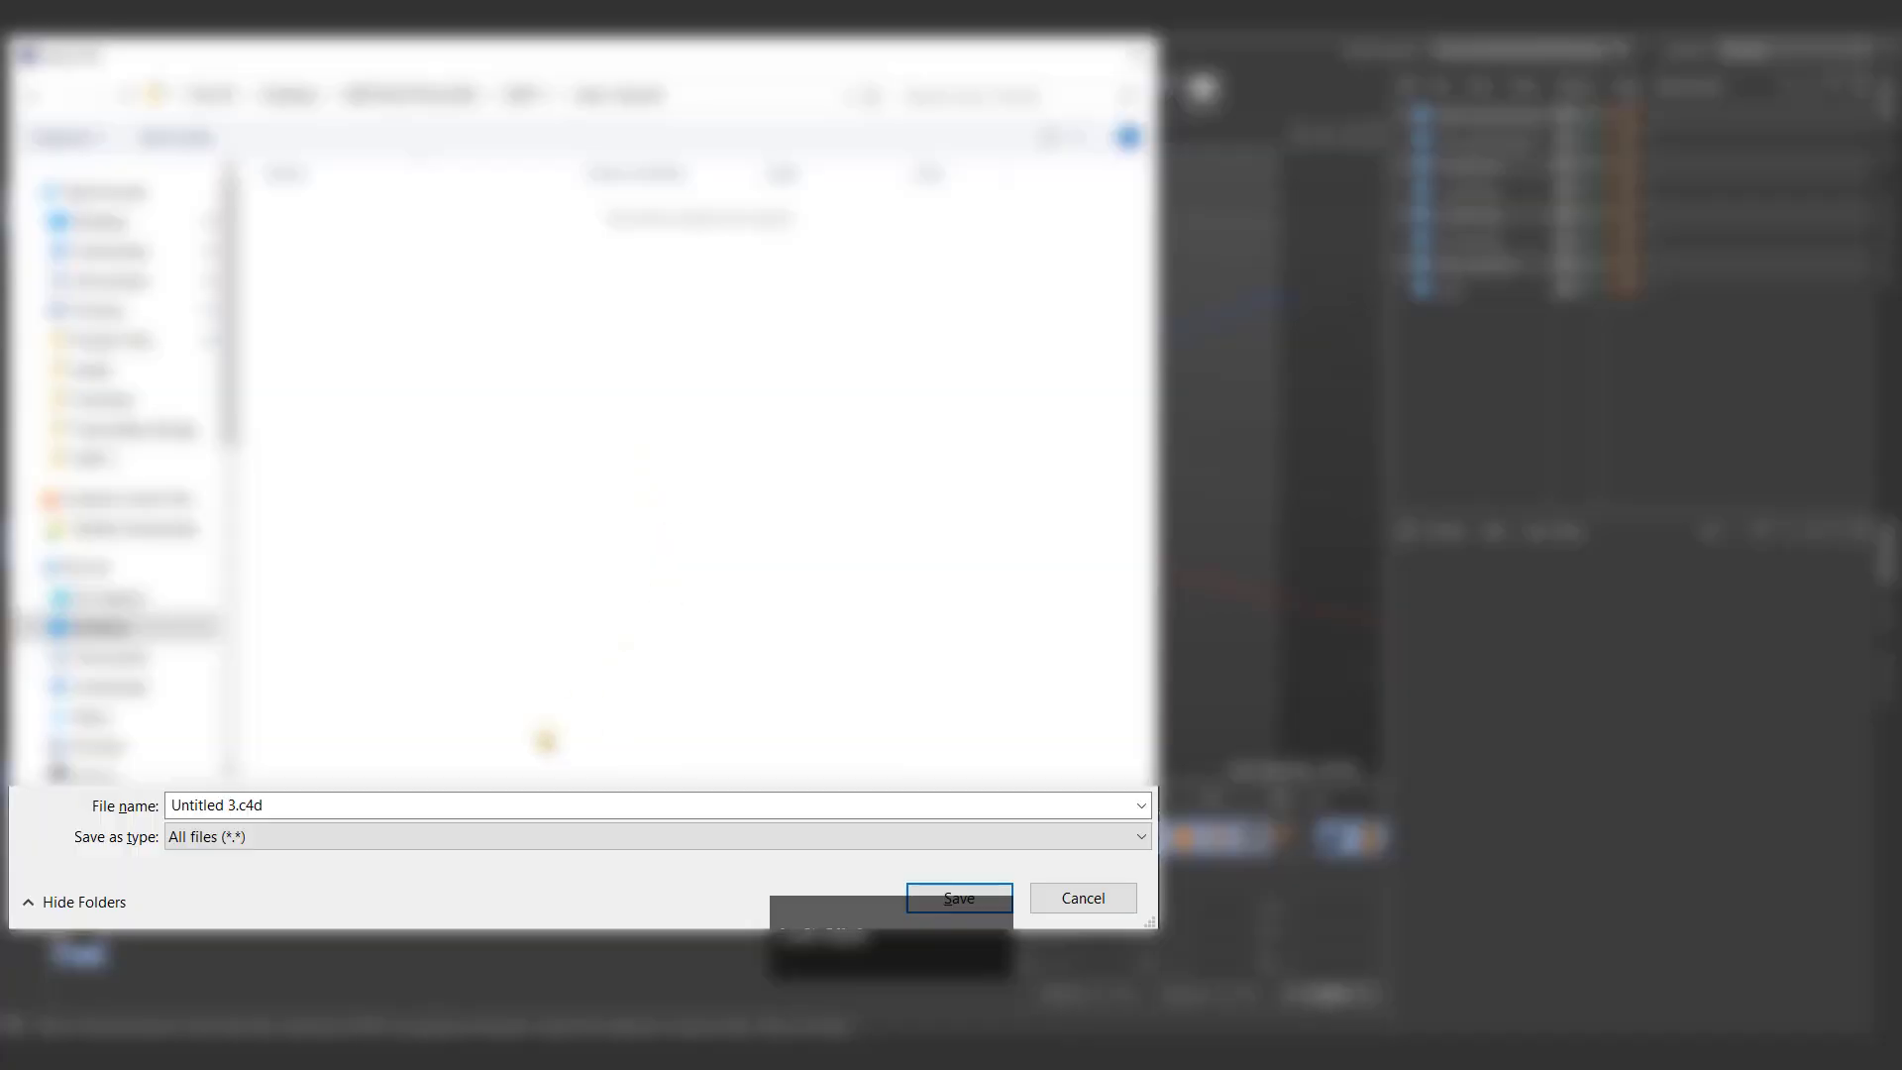
{"action": "left_click", "coordinate": [239, 806]}
{"action": "left_click", "coordinate": [243, 806]}
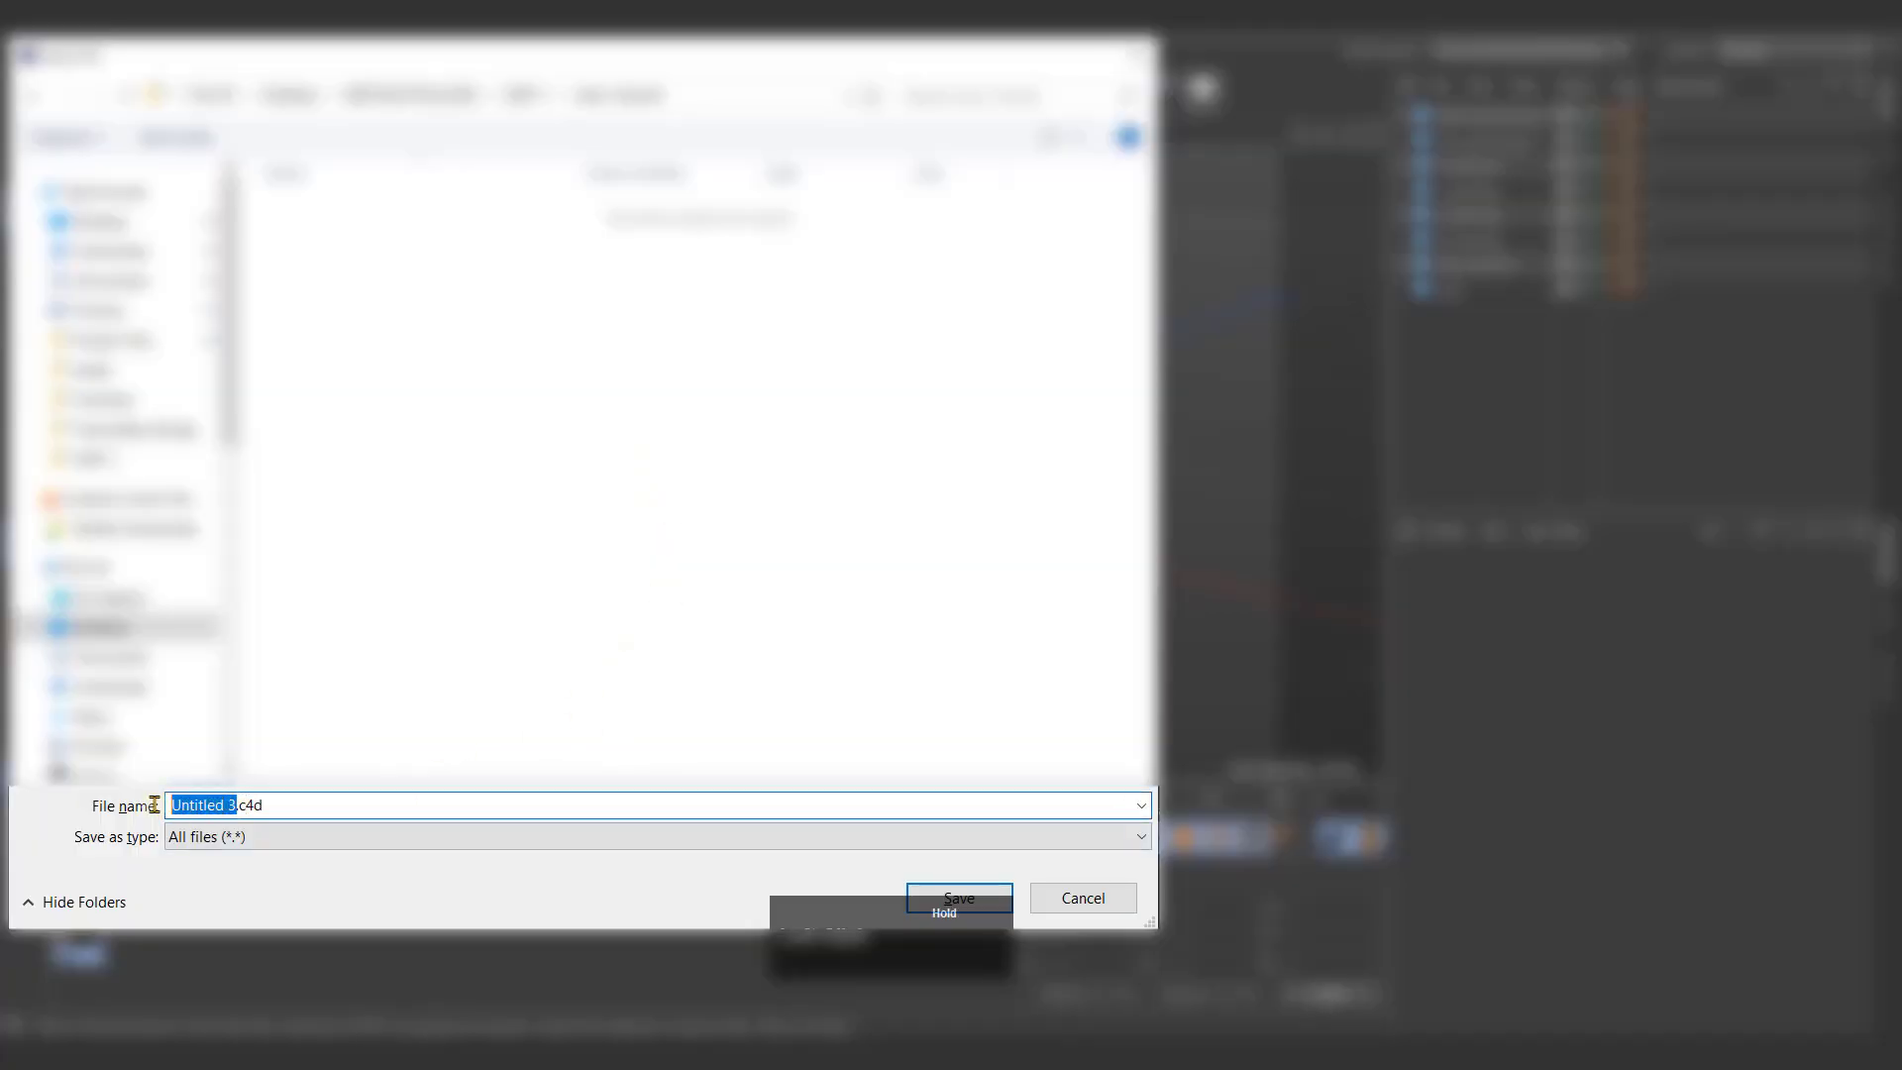
{"action": "type", "text": "Chair"}
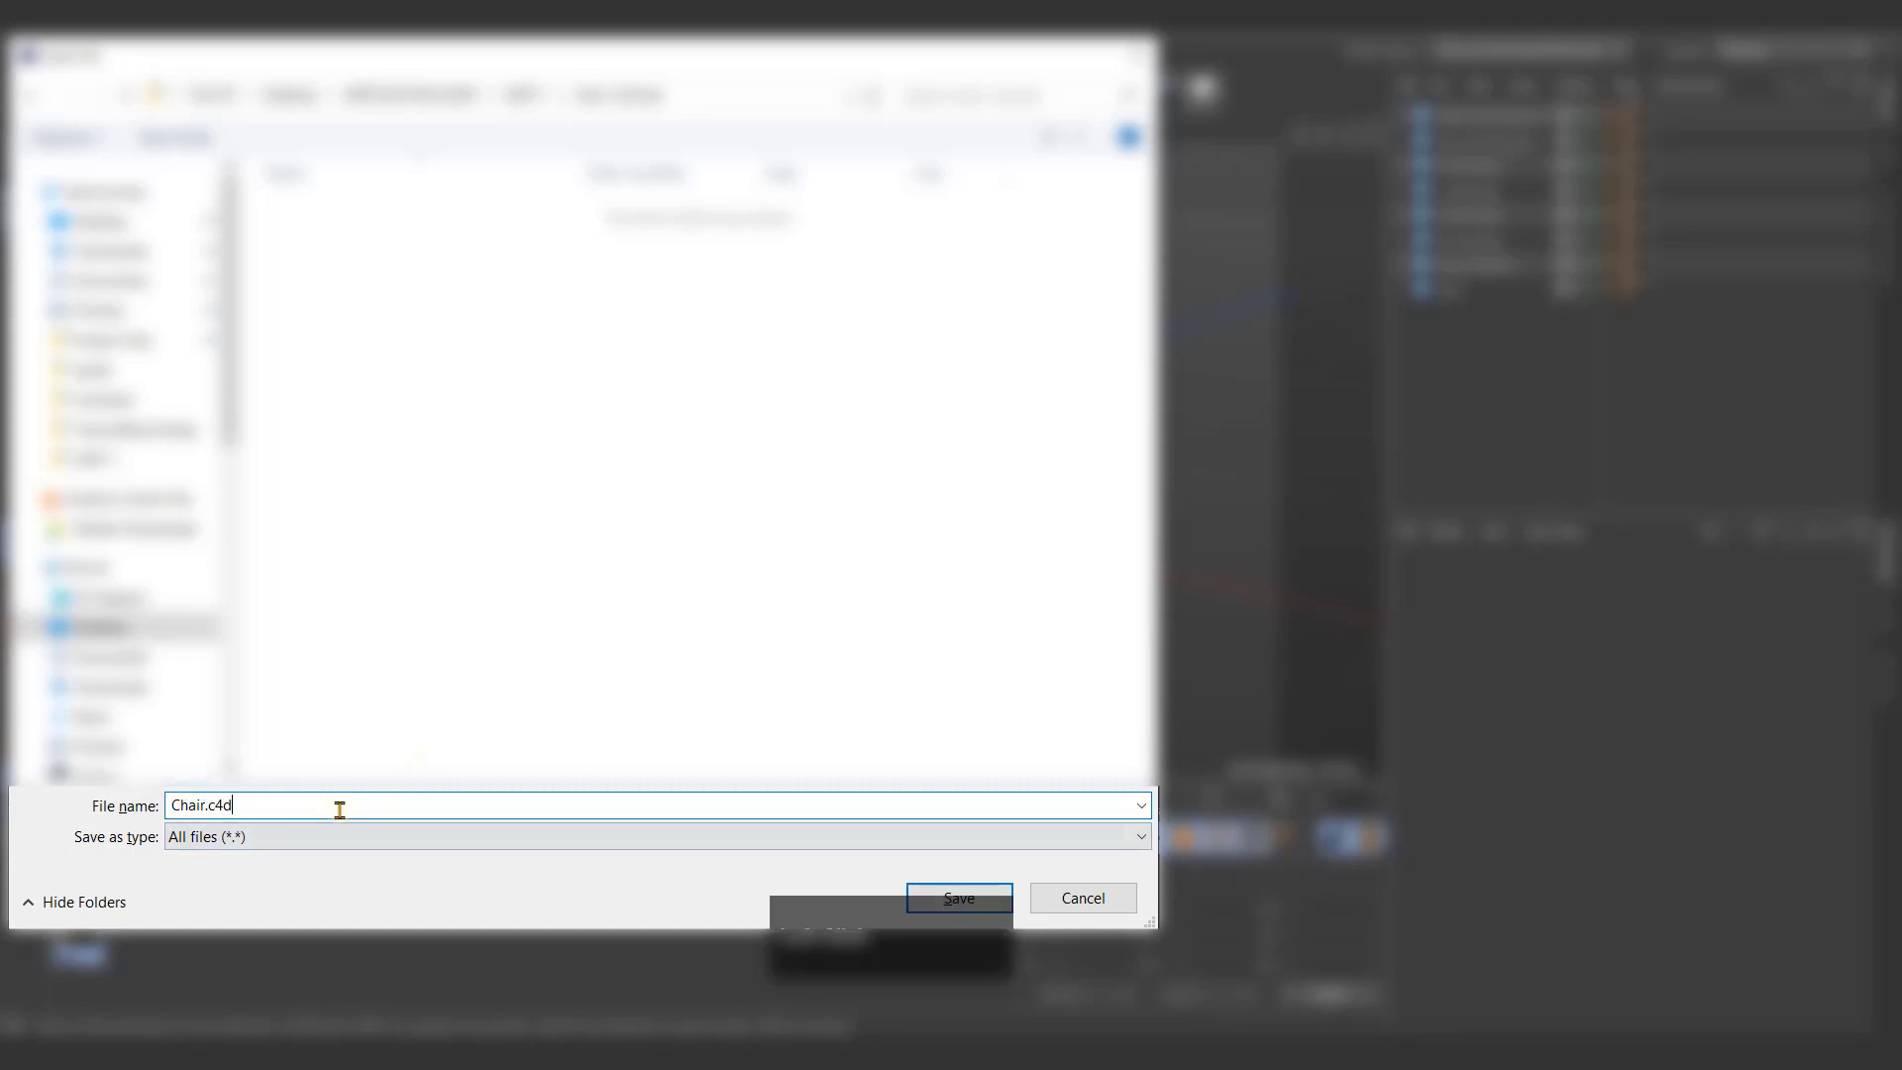
{"action": "left_click", "coordinate": [959, 897]}
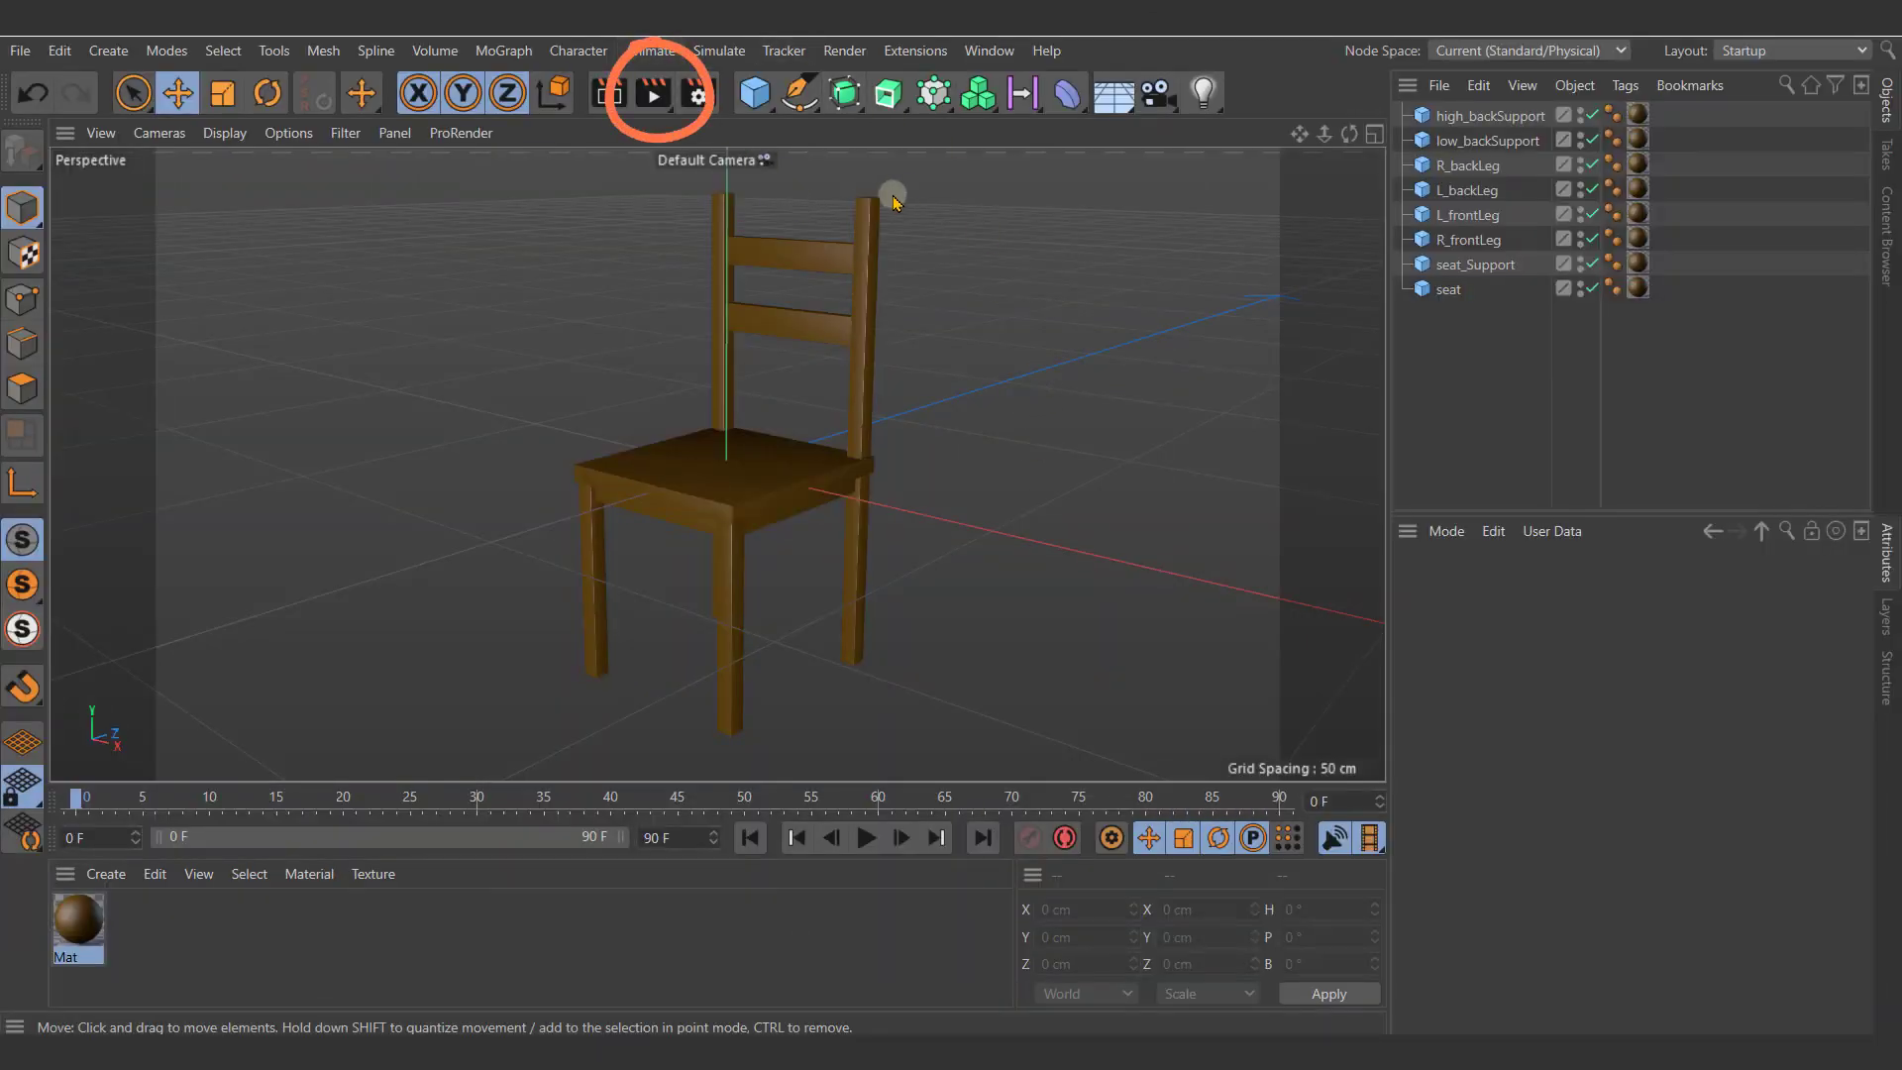
Step: Render the chair to the Picture Viewer and choose JPG as the format for saving the still image
{"action": "left_click", "coordinate": [649, 99]}
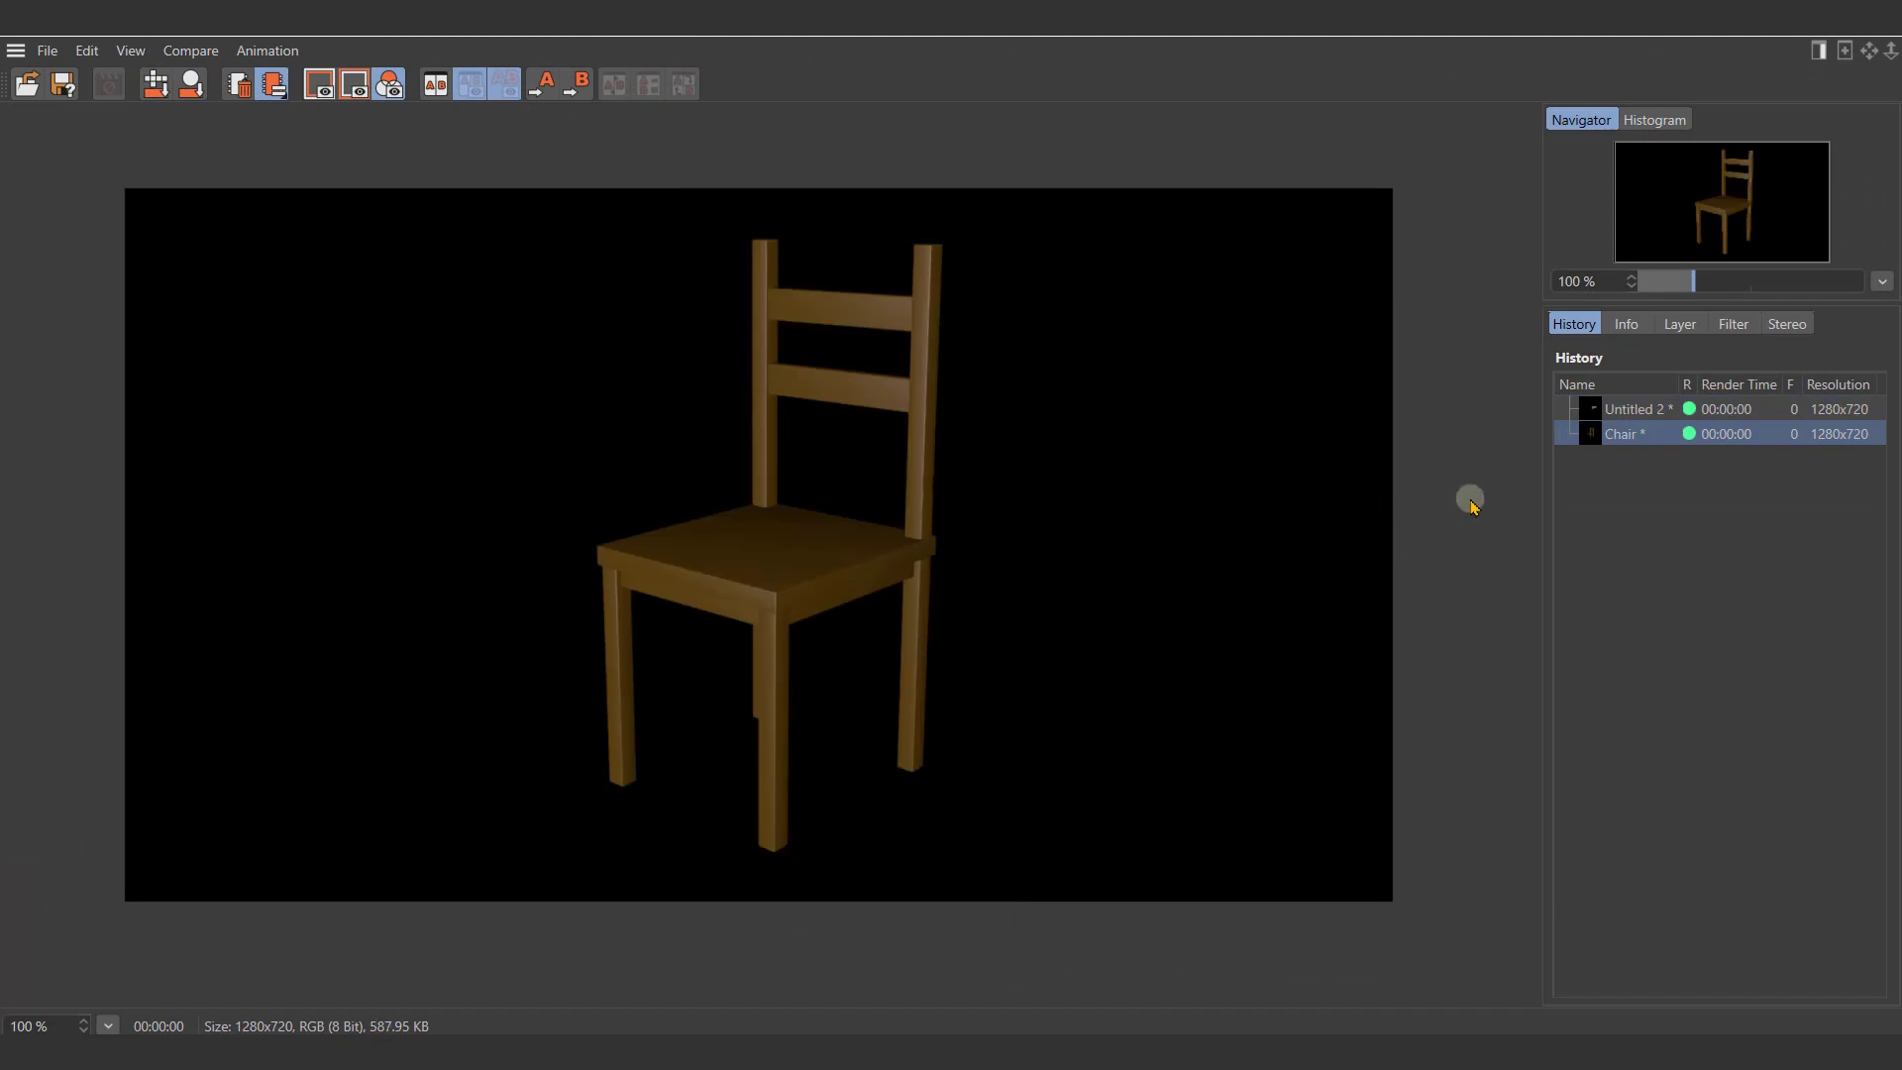
{"action": "left_click", "coordinate": [64, 89]}
{"action": "left_click", "coordinate": [204, 94]}
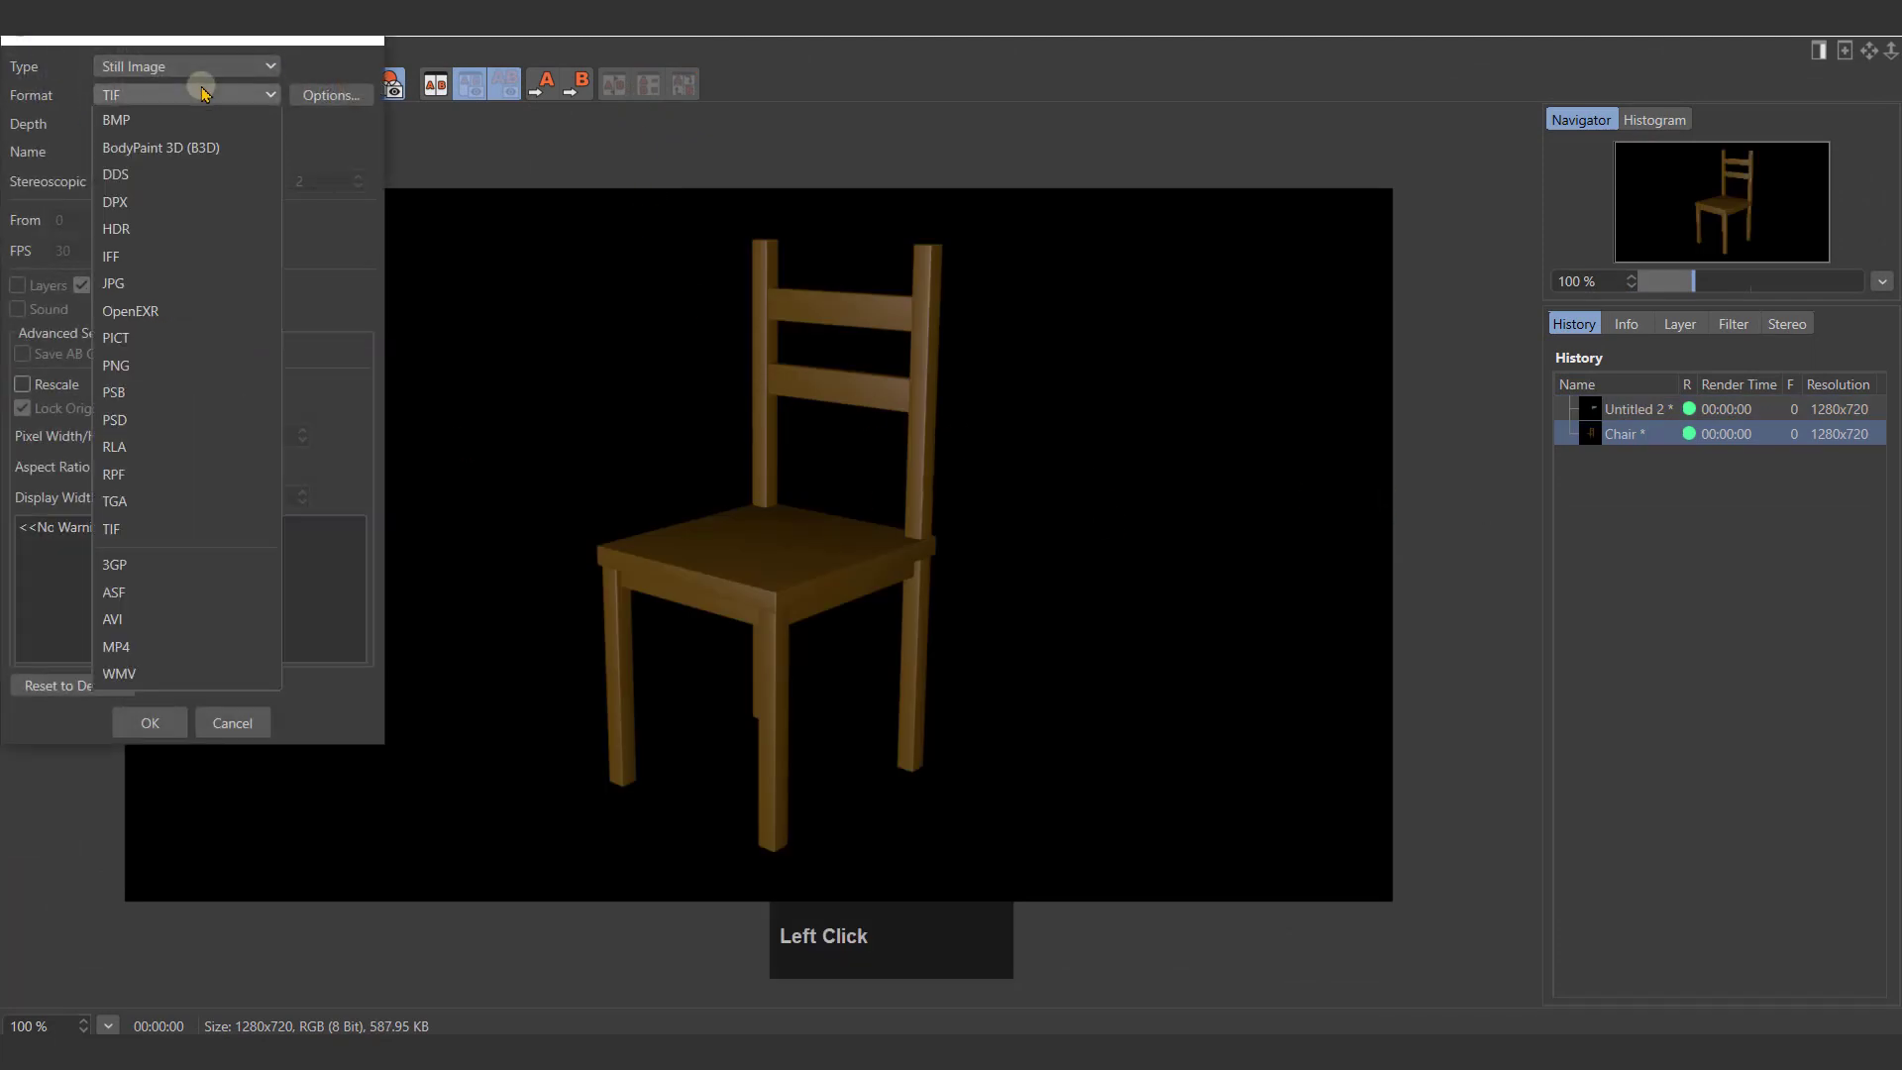
{"action": "left_click", "coordinate": [121, 284]}
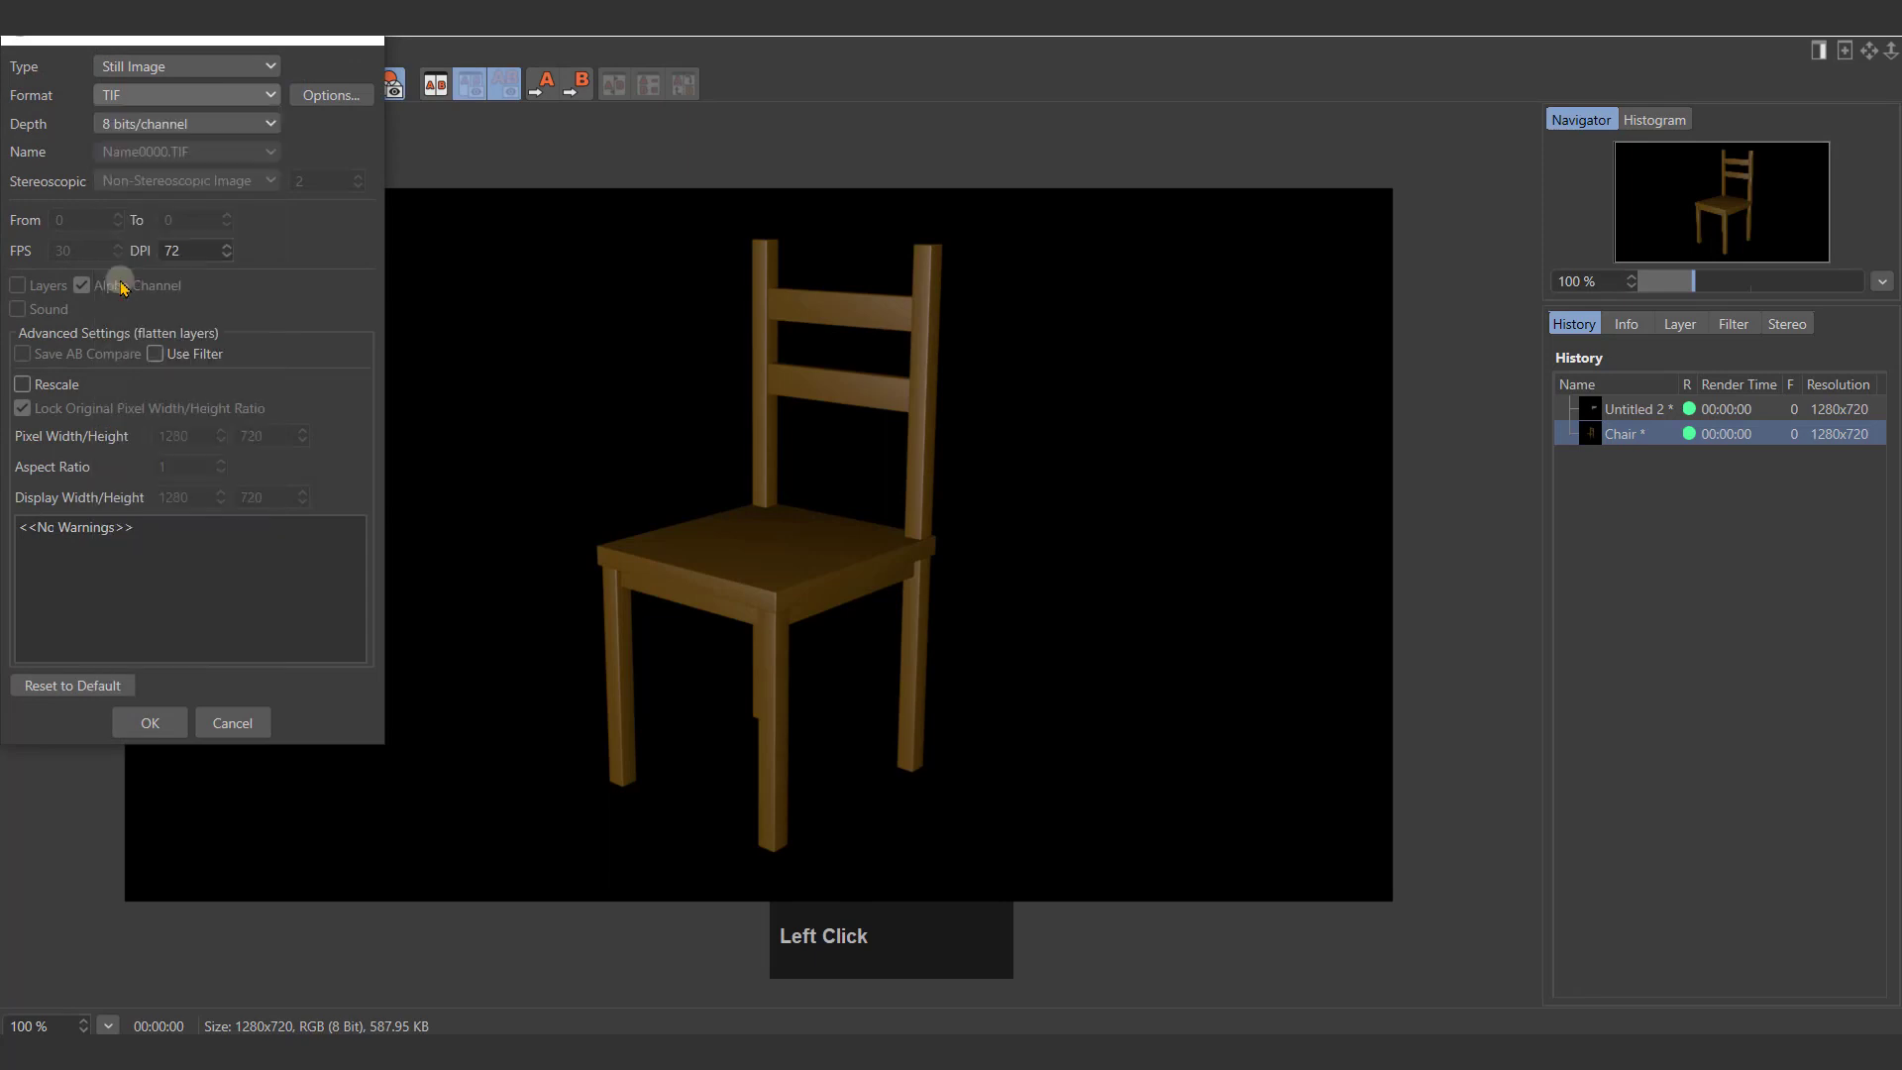
{"action": "left_click", "coordinate": [169, 723]}
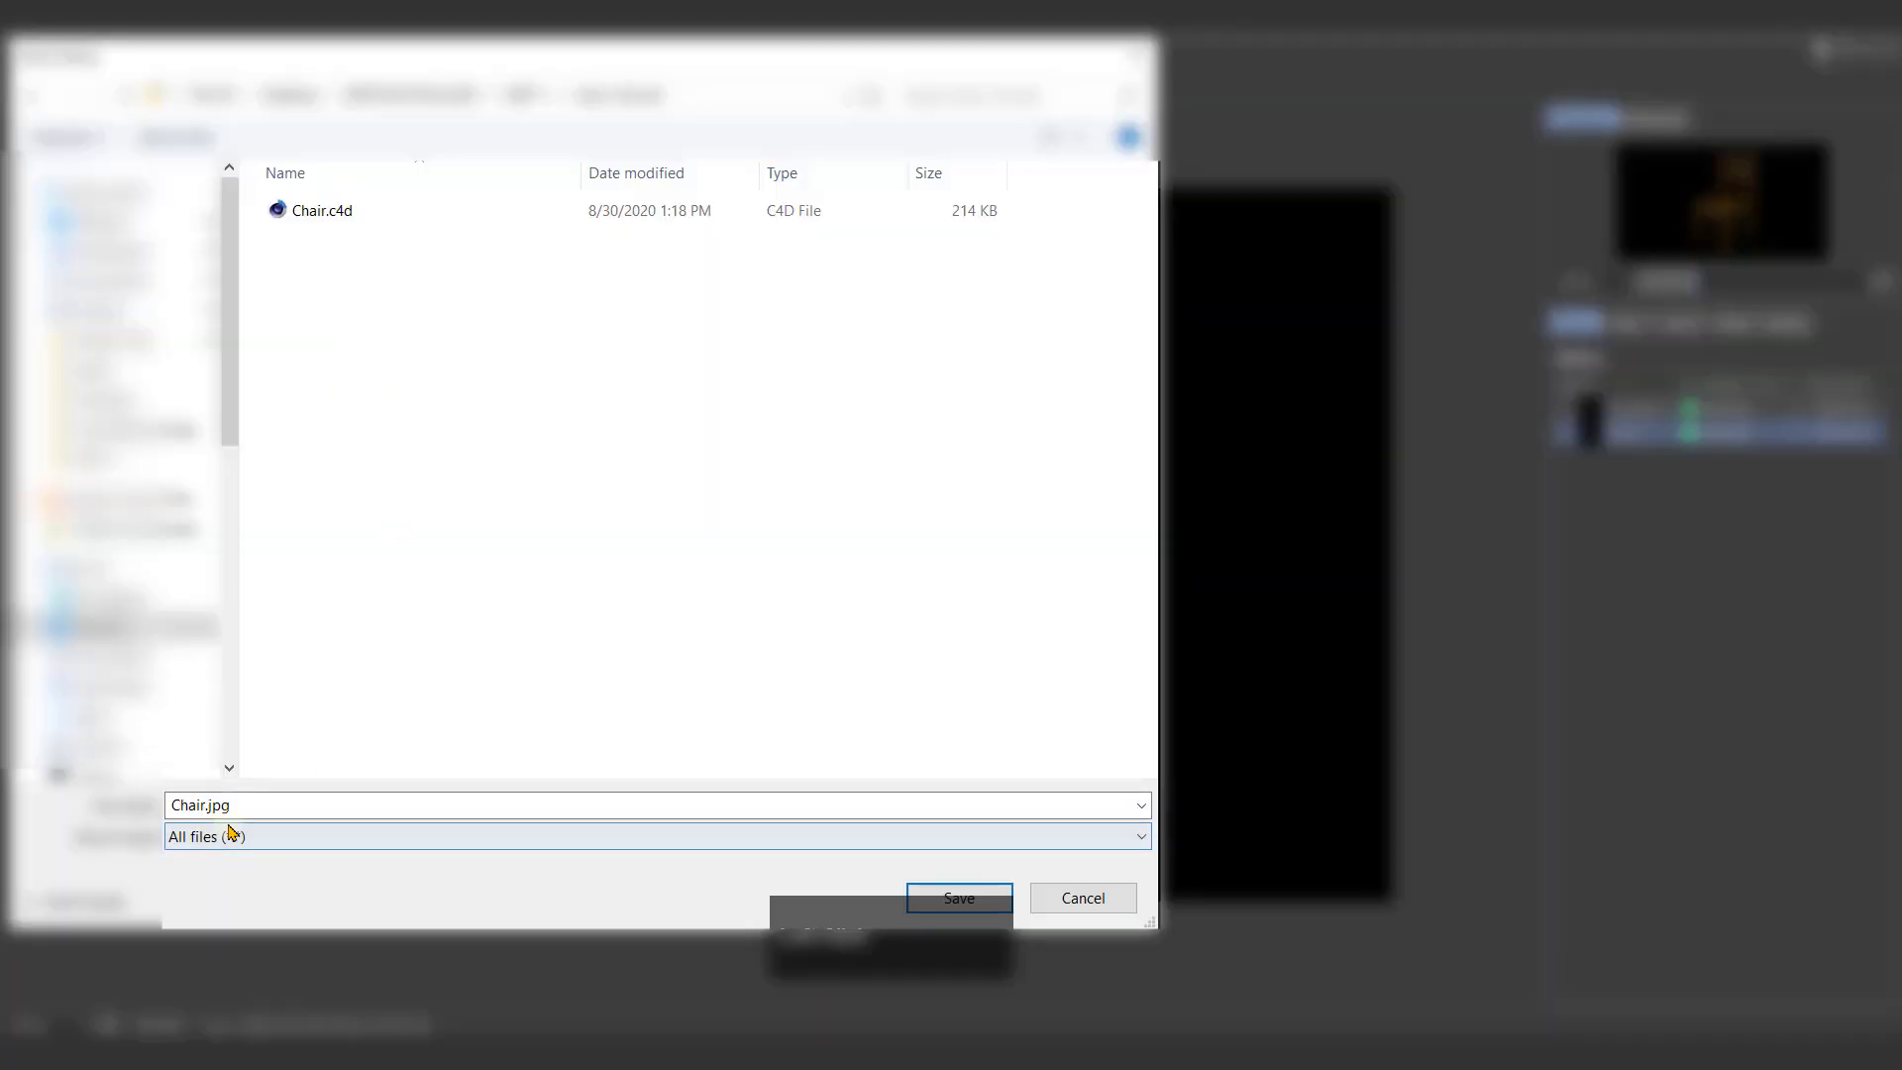
Step: Name the image file ChairRender.jpg and save it in the project folder
{"action": "left_click", "coordinate": [253, 802]}
{"action": "left_click", "coordinate": [226, 805]}
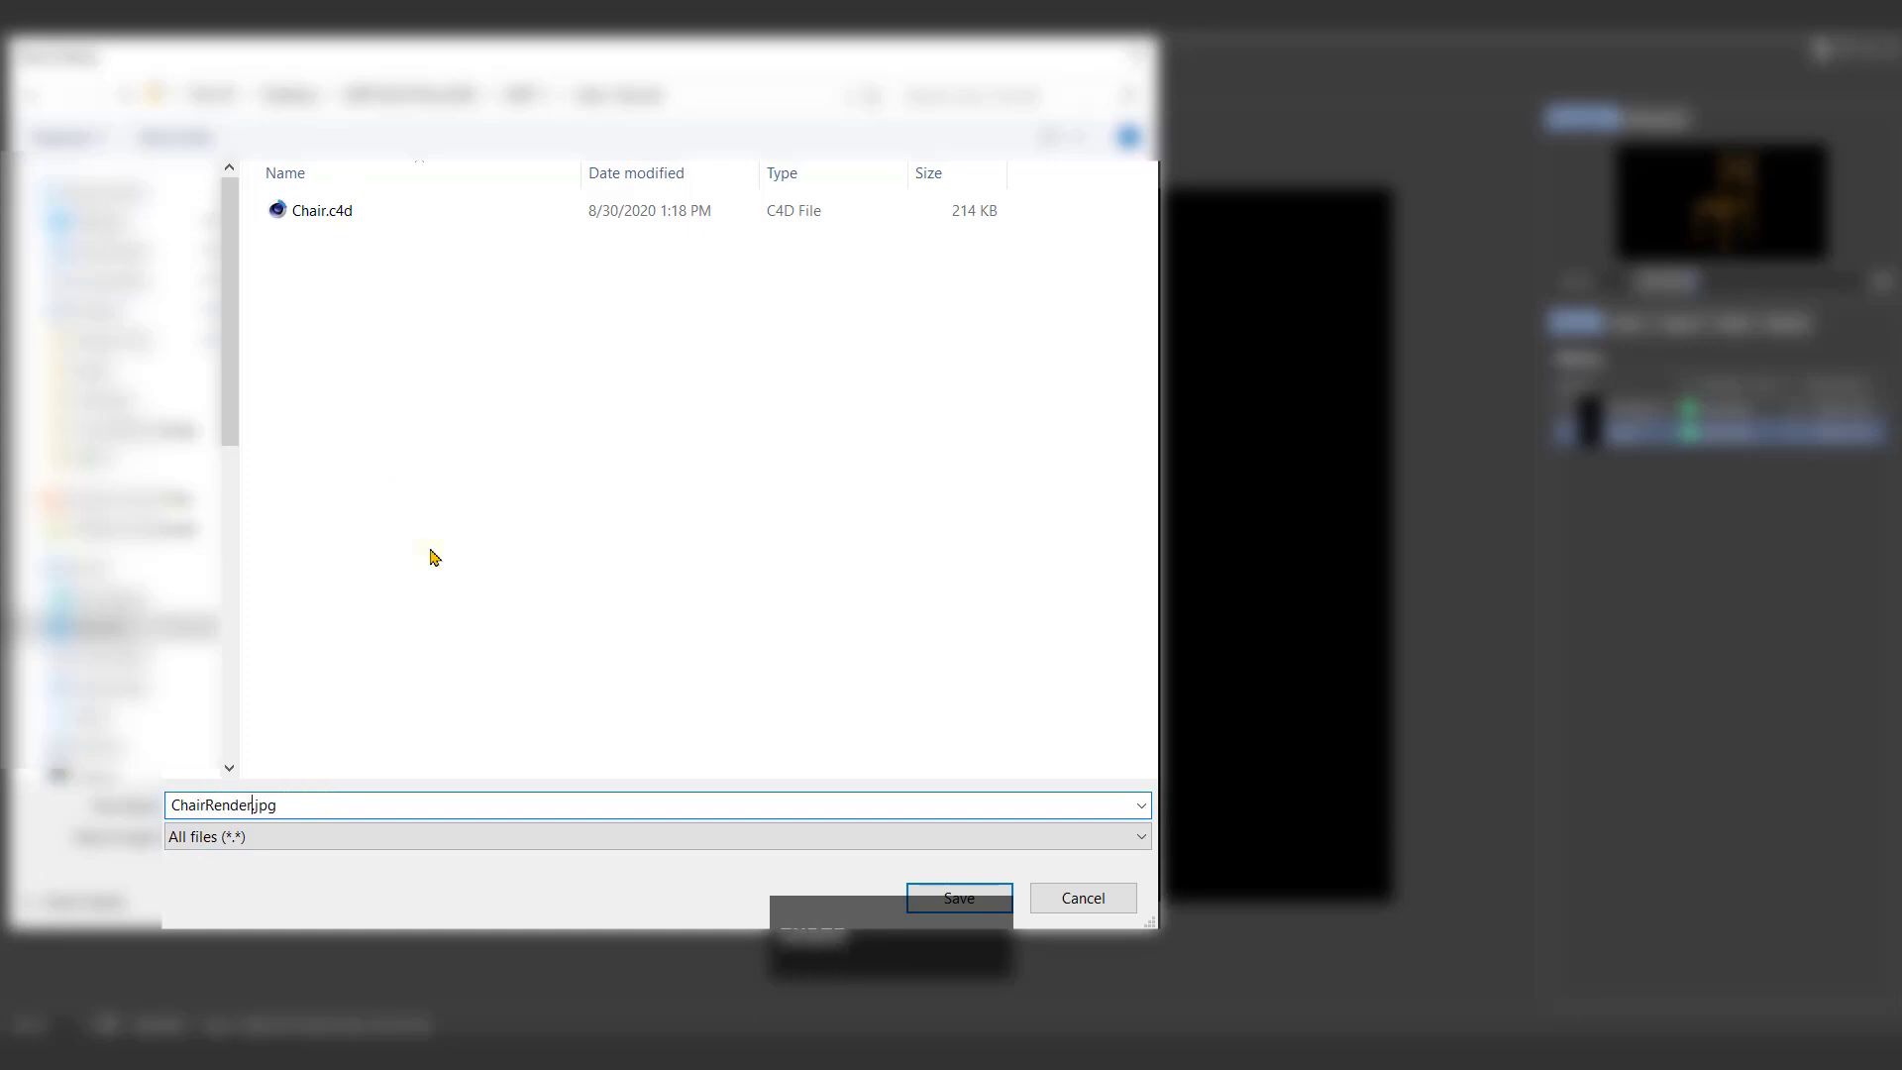
{"action": "type", "text": "Render"}
{"action": "left_click", "coordinate": [691, 795]}
{"action": "left_click", "coordinate": [987, 897]}
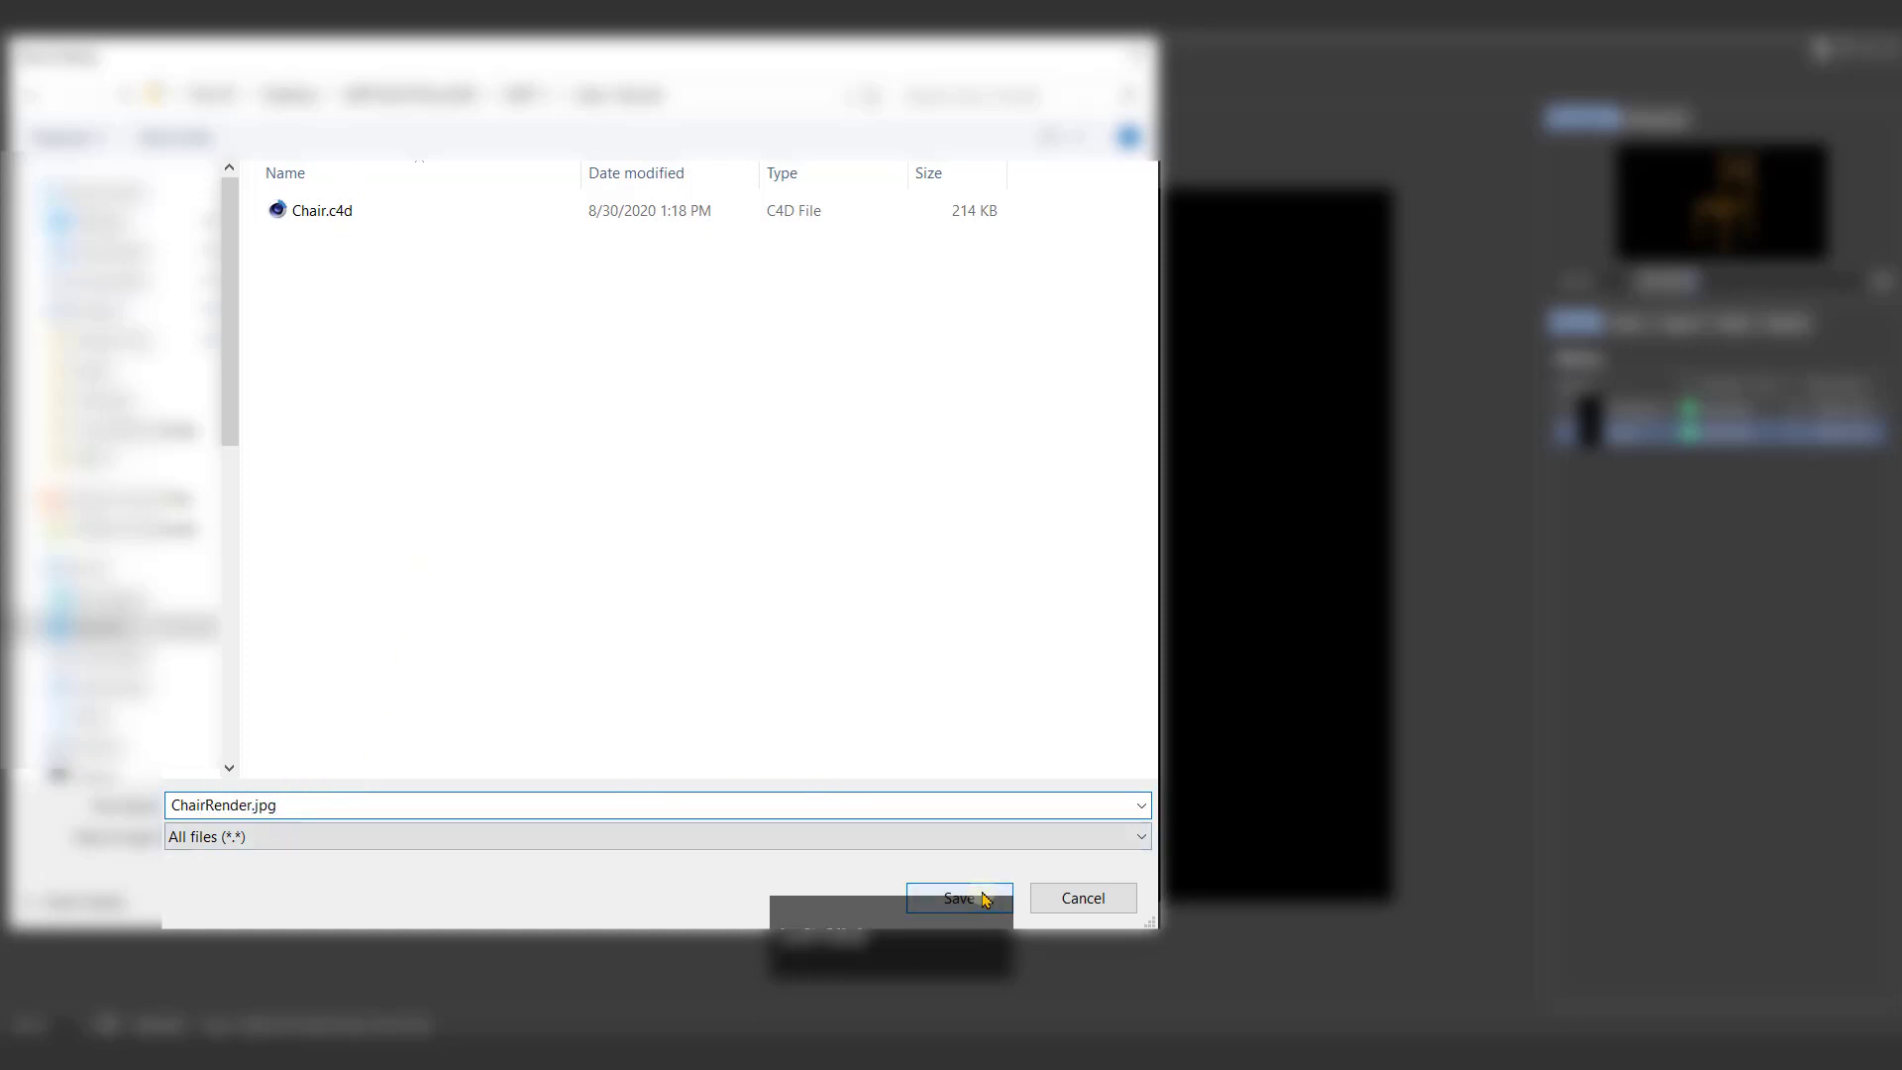